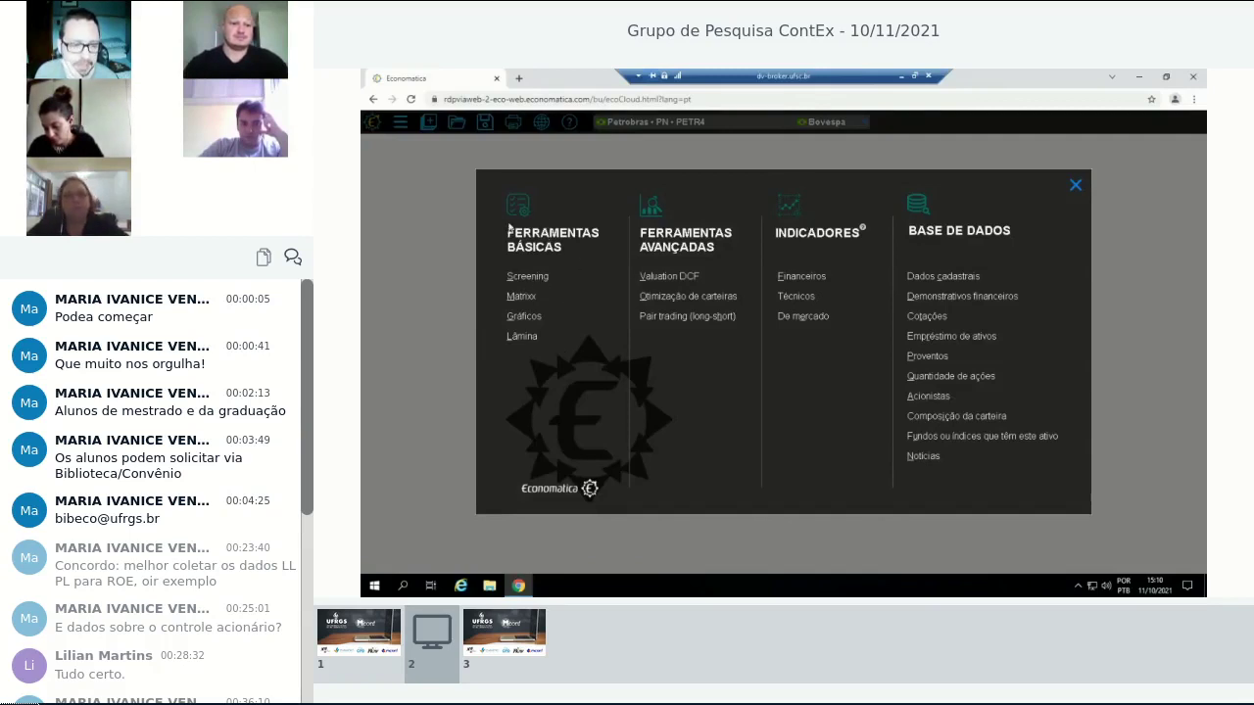
Open the Básico screen from the Ações pre-formatted screenings to list the Bovespa stocks.
{"action": "left_click", "coordinate": [529, 277]}
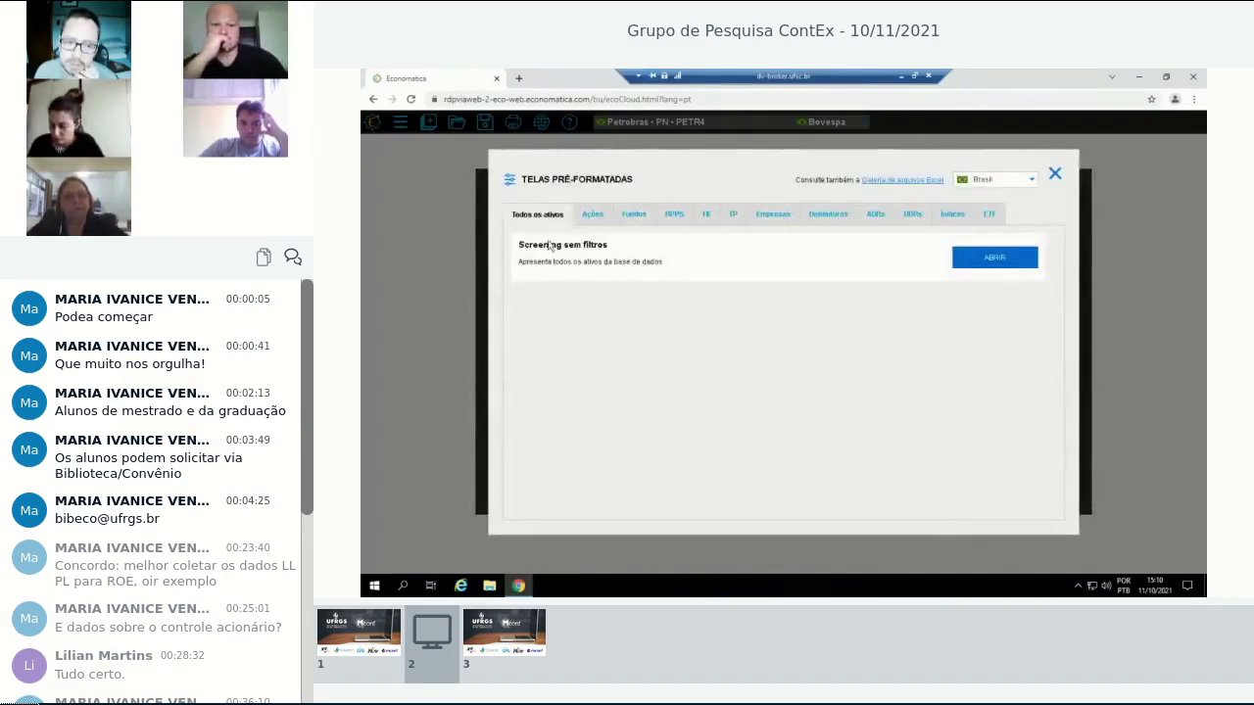
{"action": "left_click", "coordinate": [591, 215]}
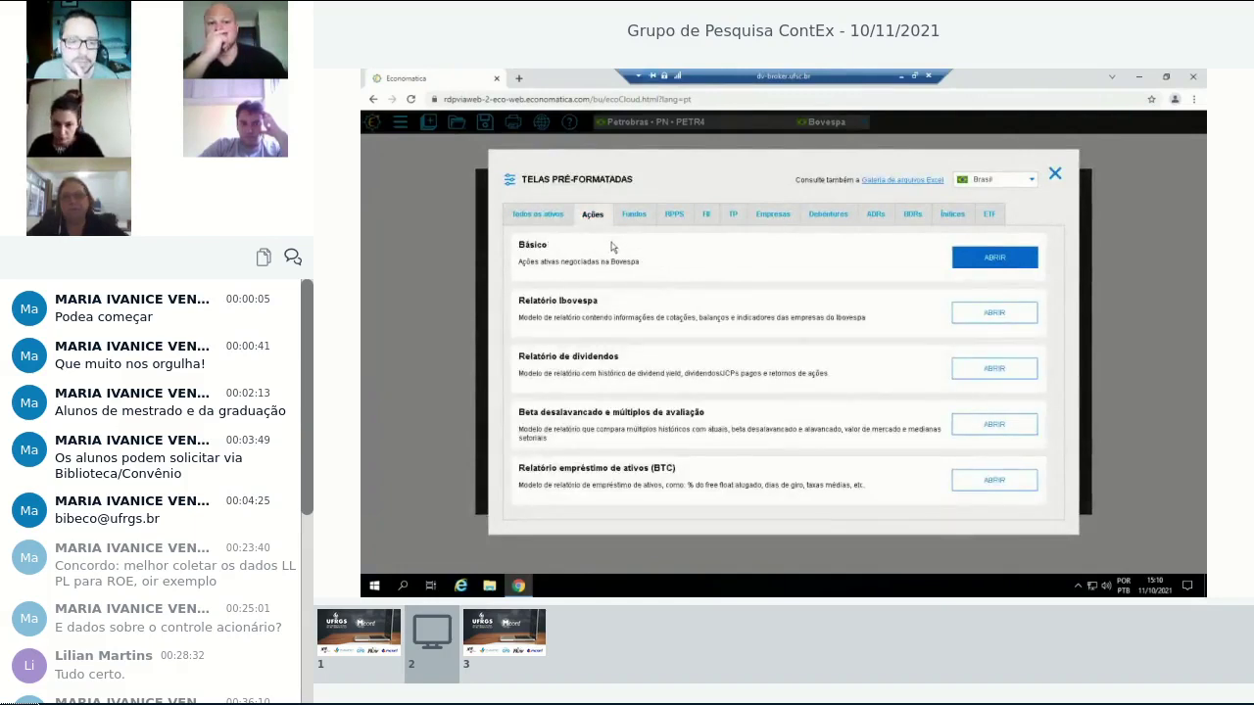
{"action": "left_click", "coordinate": [548, 215]}
{"action": "left_click", "coordinate": [588, 216]}
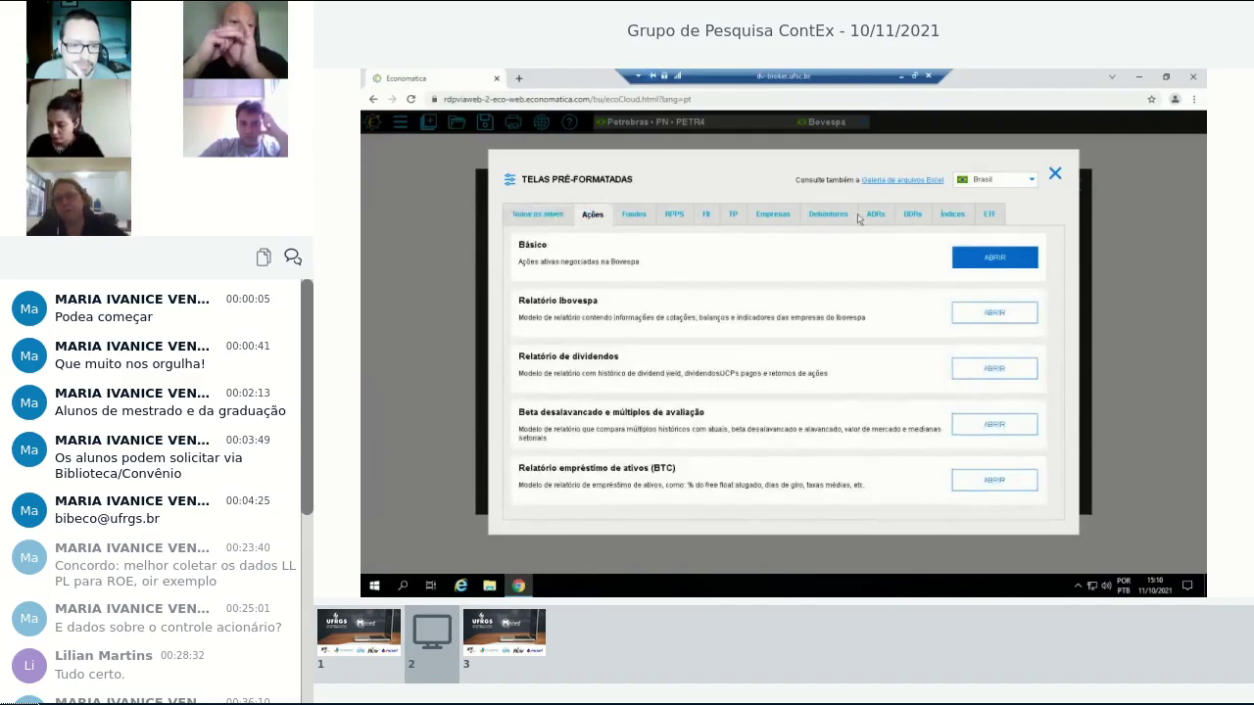
{"action": "left_click", "coordinate": [982, 258]}
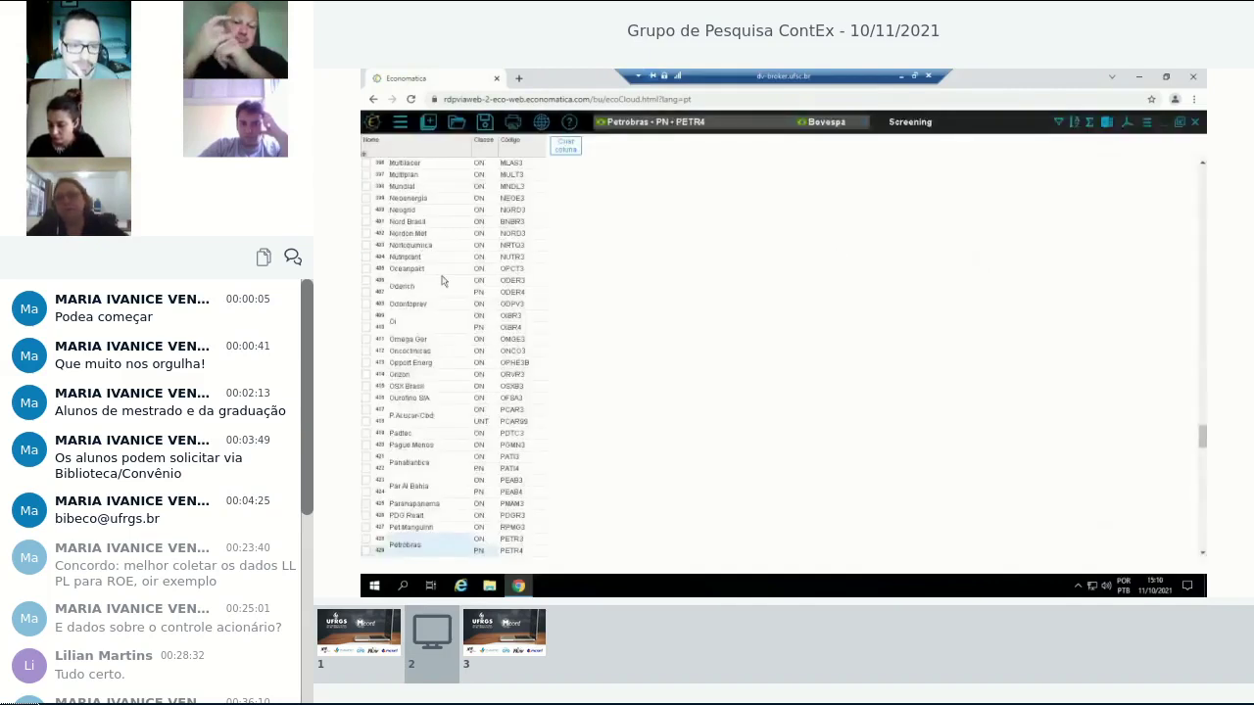
Scroll to the end of the stock list and select Ybyra S/A and Wetzel S/A PN.
{"action": "key", "text": "Down"}
{"action": "key", "text": "Down"}
{"action": "key", "text": "Down"}
{"action": "key", "text": "Down"}
{"action": "key", "text": "Down"}
{"action": "key", "text": "Down"}
{"action": "key", "text": "Down"}
{"action": "key", "text": "Down"}
{"action": "key", "text": "Down"}
{"action": "key", "text": "Down"}
{"action": "key", "text": "Down"}
{"action": "key", "text": "Down"}
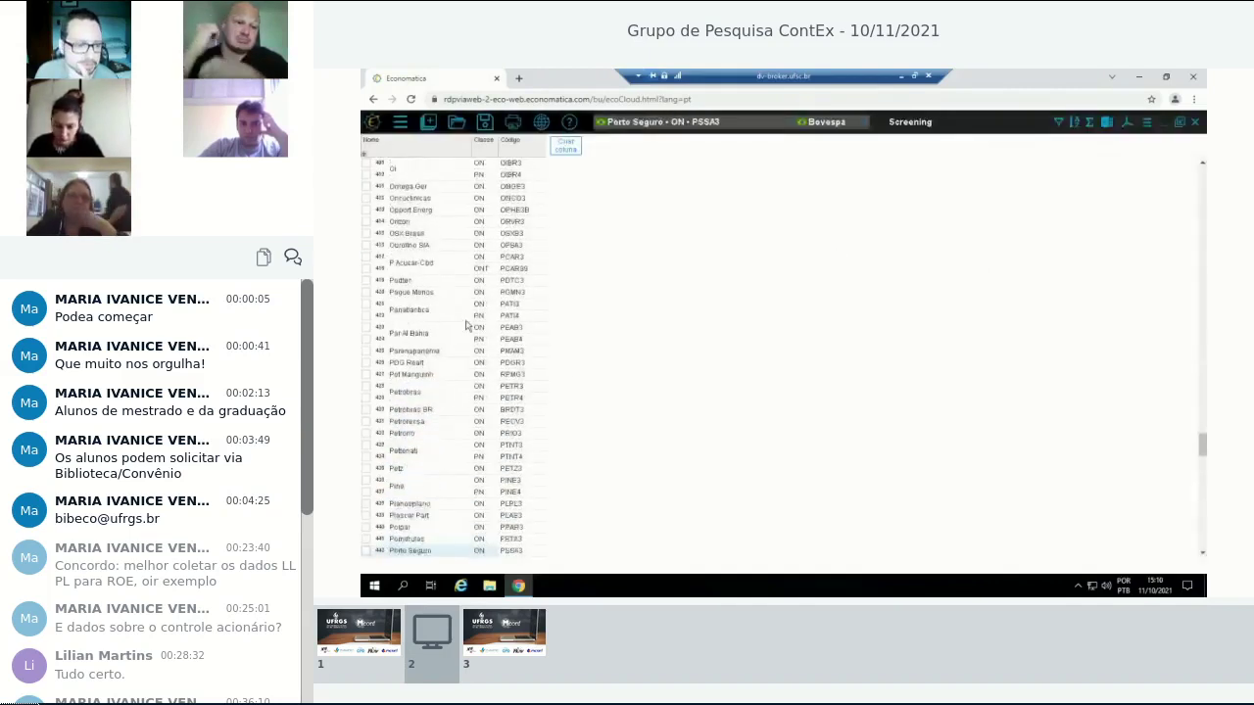
{"action": "left_click", "coordinate": [1205, 310]}
{"action": "left_click_drag", "start_coordinate": [1201, 397], "coordinate": [1185, 585]}
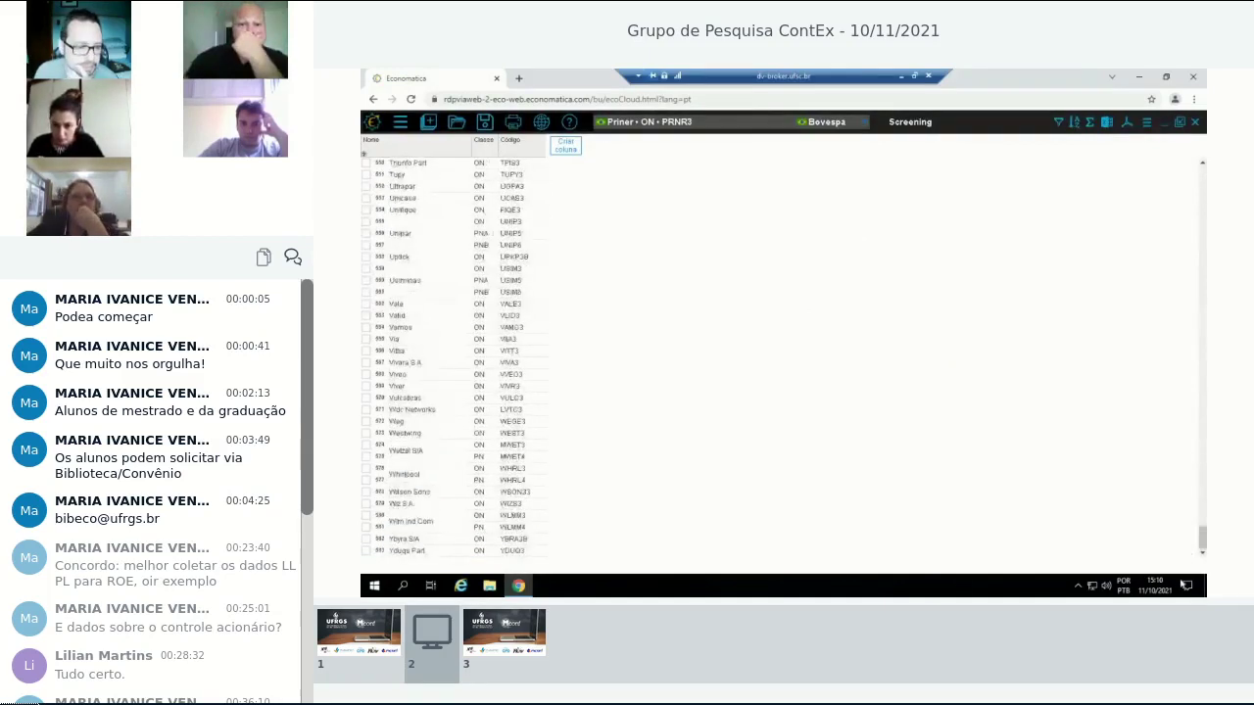
{"action": "left_click", "coordinate": [389, 541]}
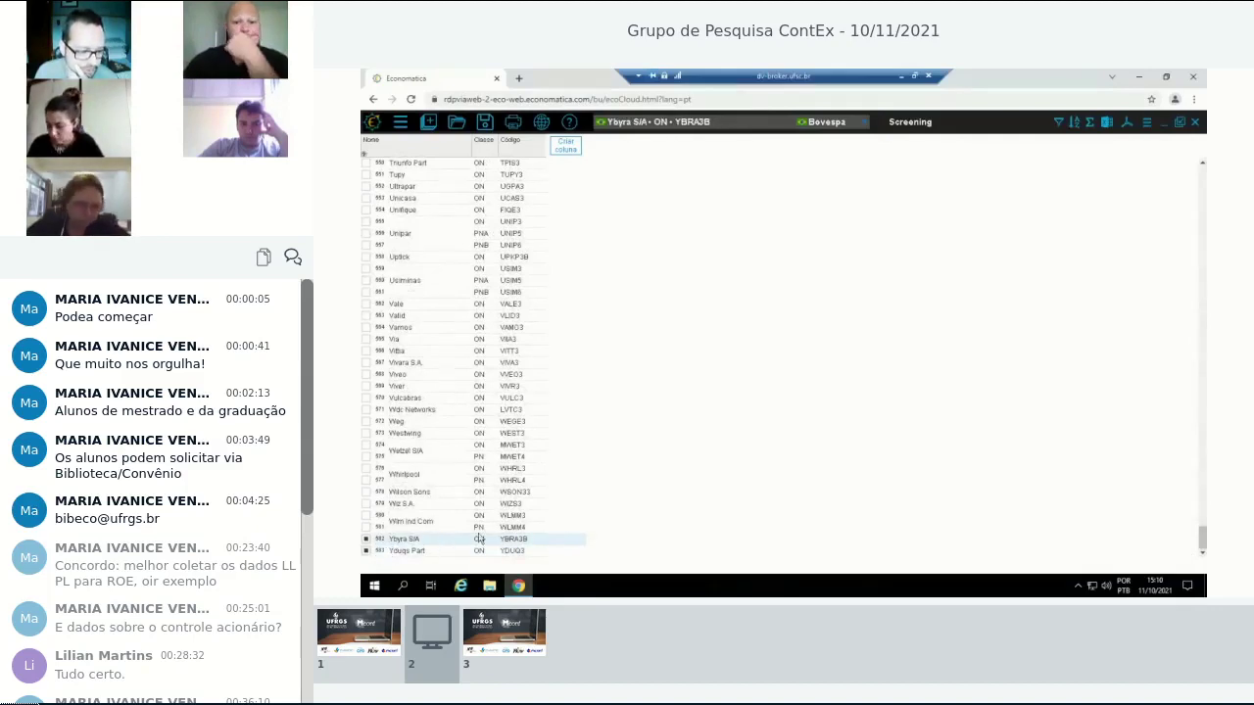
{"action": "left_click", "coordinate": [457, 458]}
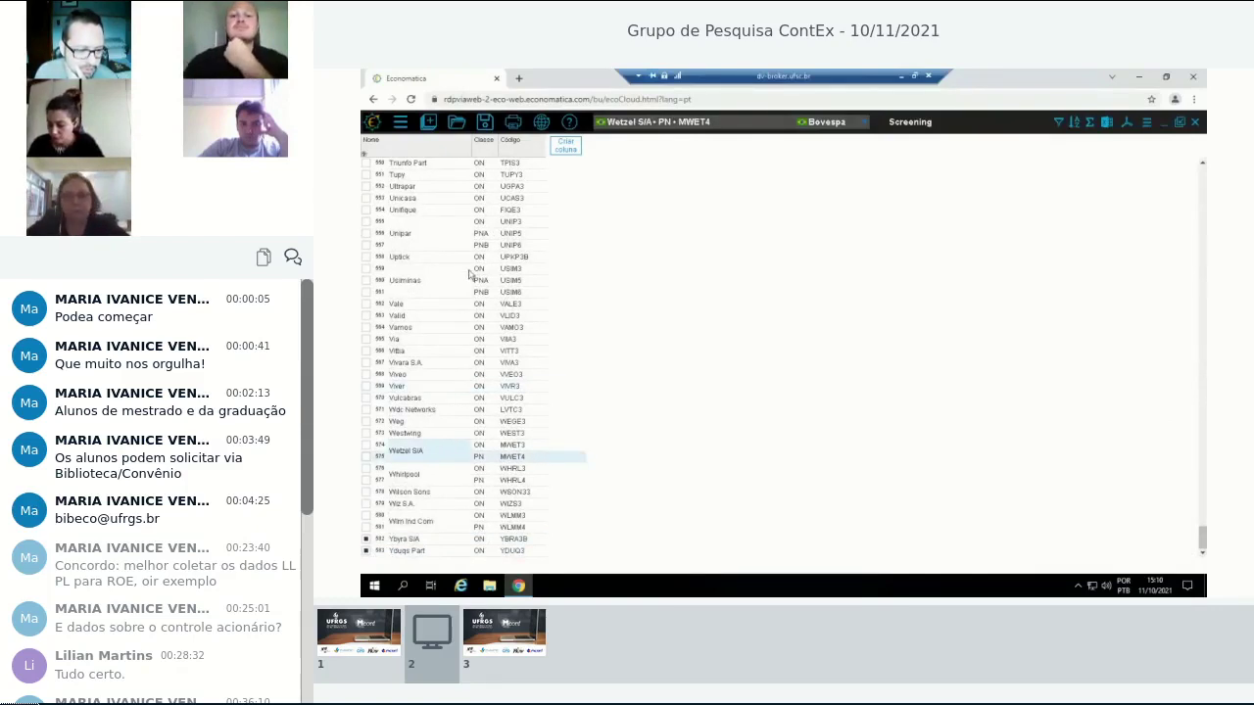
Compare Whirlpool's ON share WHRL3 with its PN share WHRL4.
{"action": "left_click", "coordinate": [422, 476]}
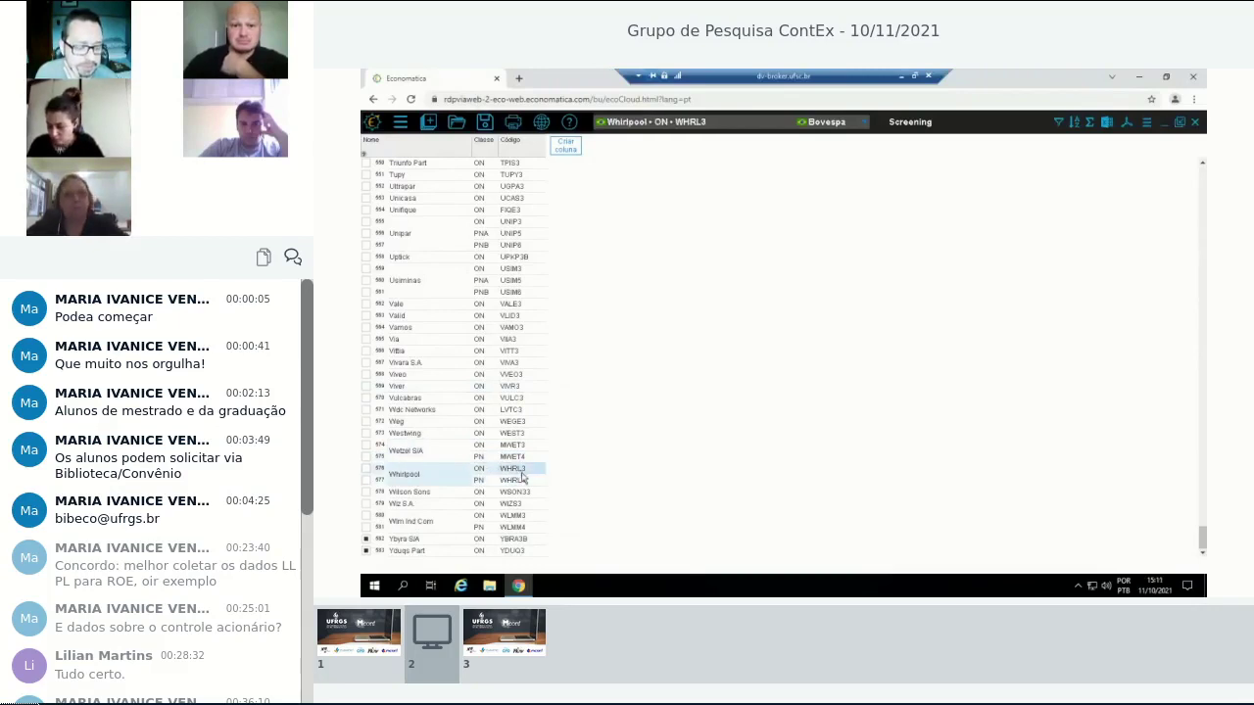
{"action": "key", "text": "Up"}
{"action": "key", "text": "Up"}
{"action": "key", "text": "Up"}
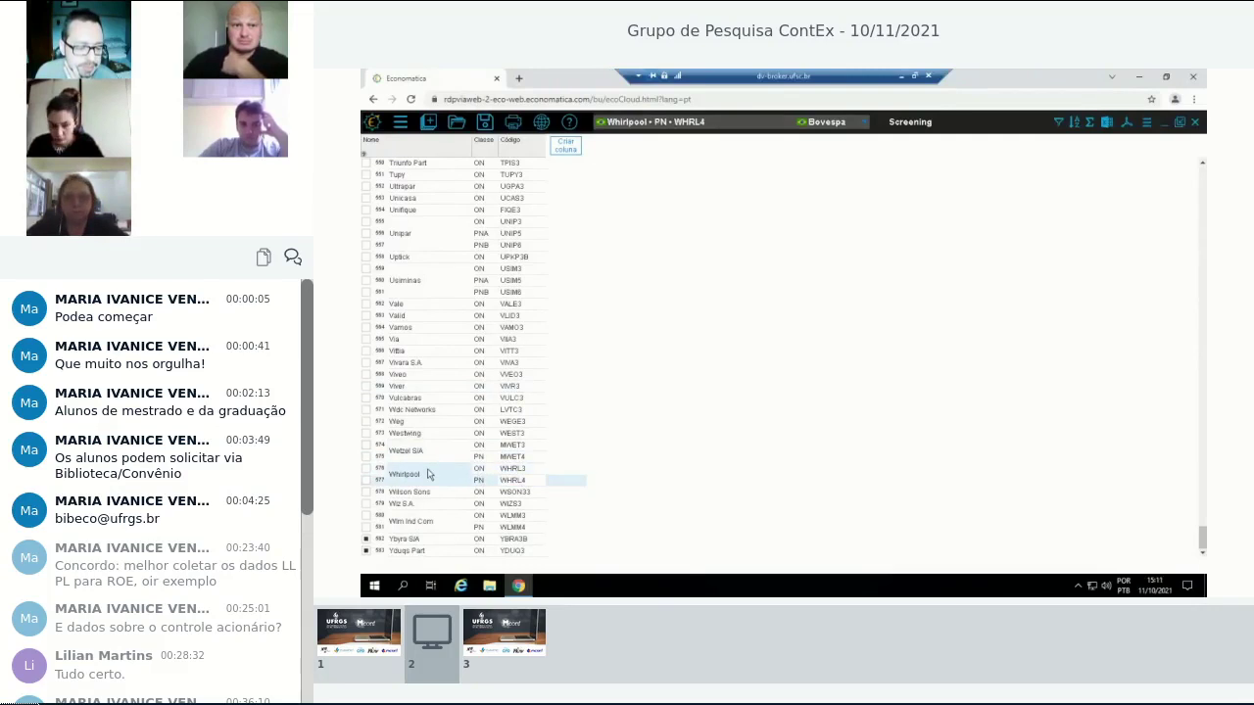
{"action": "left_click", "coordinate": [526, 471]}
{"action": "left_click", "coordinate": [522, 479]}
{"action": "left_click", "coordinate": [516, 471]}
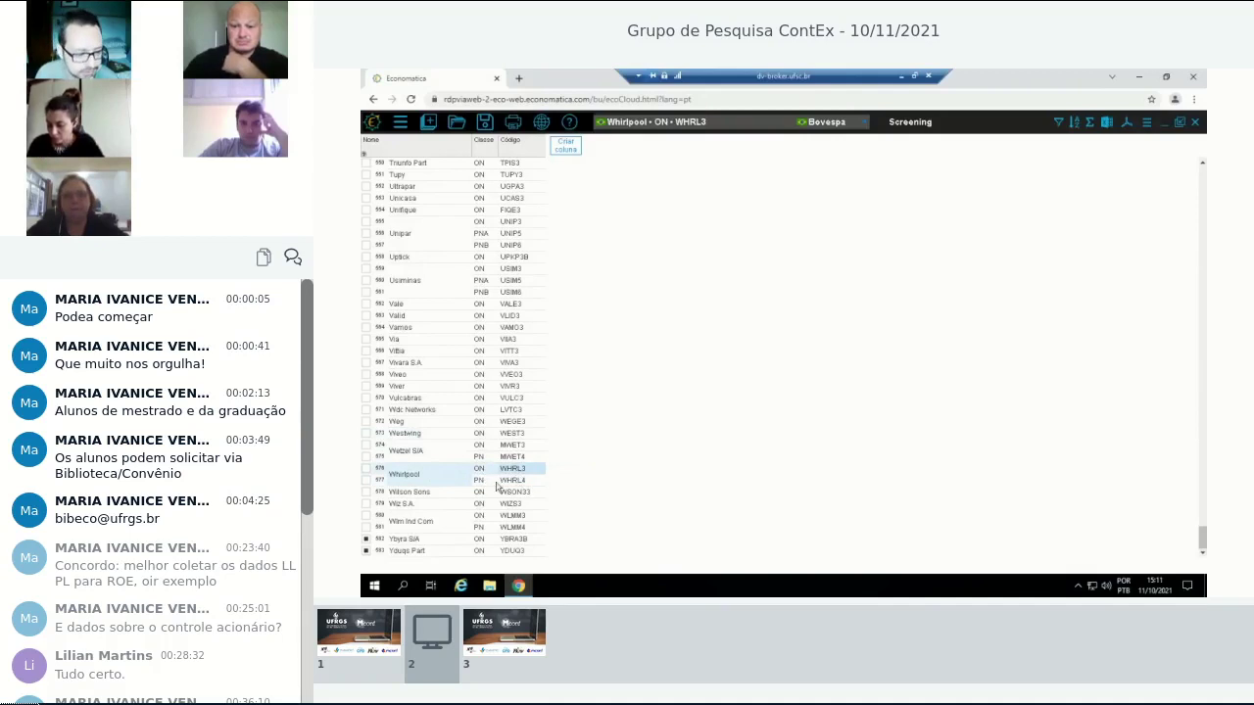
{"action": "left_click", "coordinate": [517, 482]}
{"action": "key", "text": "Up"}
{"action": "key", "text": "Up"}
{"action": "key", "text": "Up"}
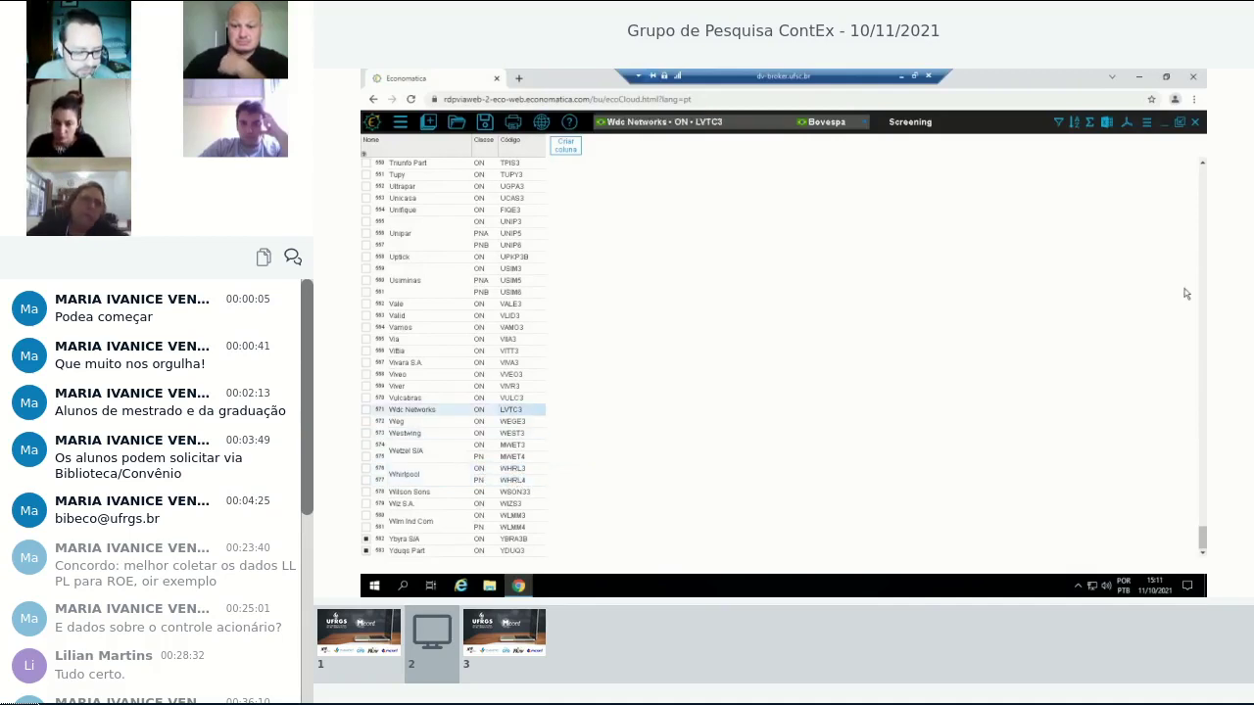
{"action": "left_click_drag", "start_coordinate": [1203, 538], "coordinate": [1140, 143]}
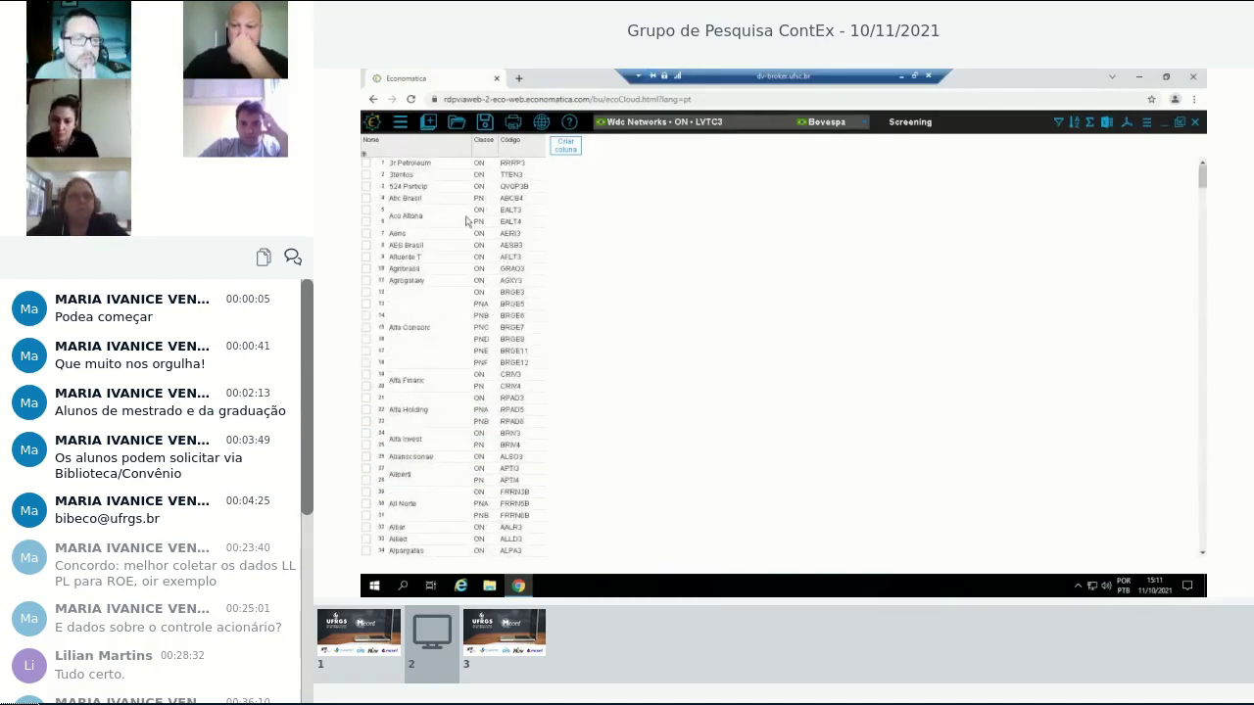
{"action": "left_click", "coordinate": [512, 164]}
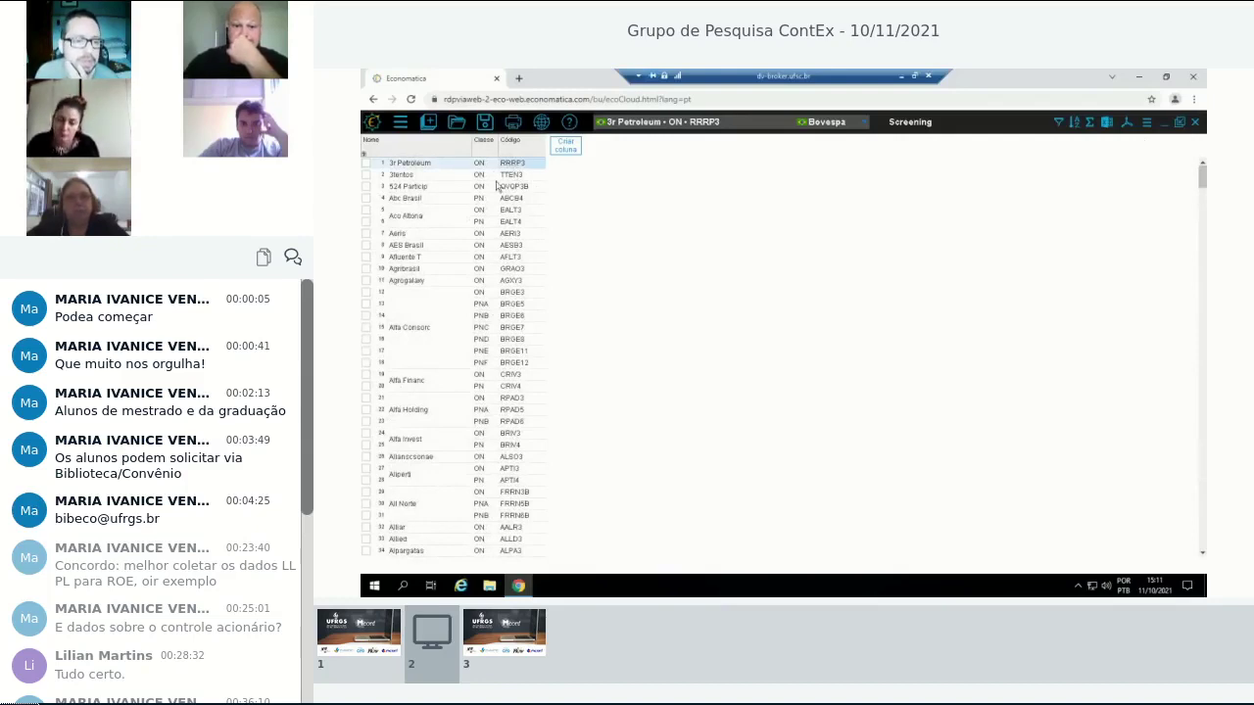
{"action": "left_click", "coordinate": [514, 214]}
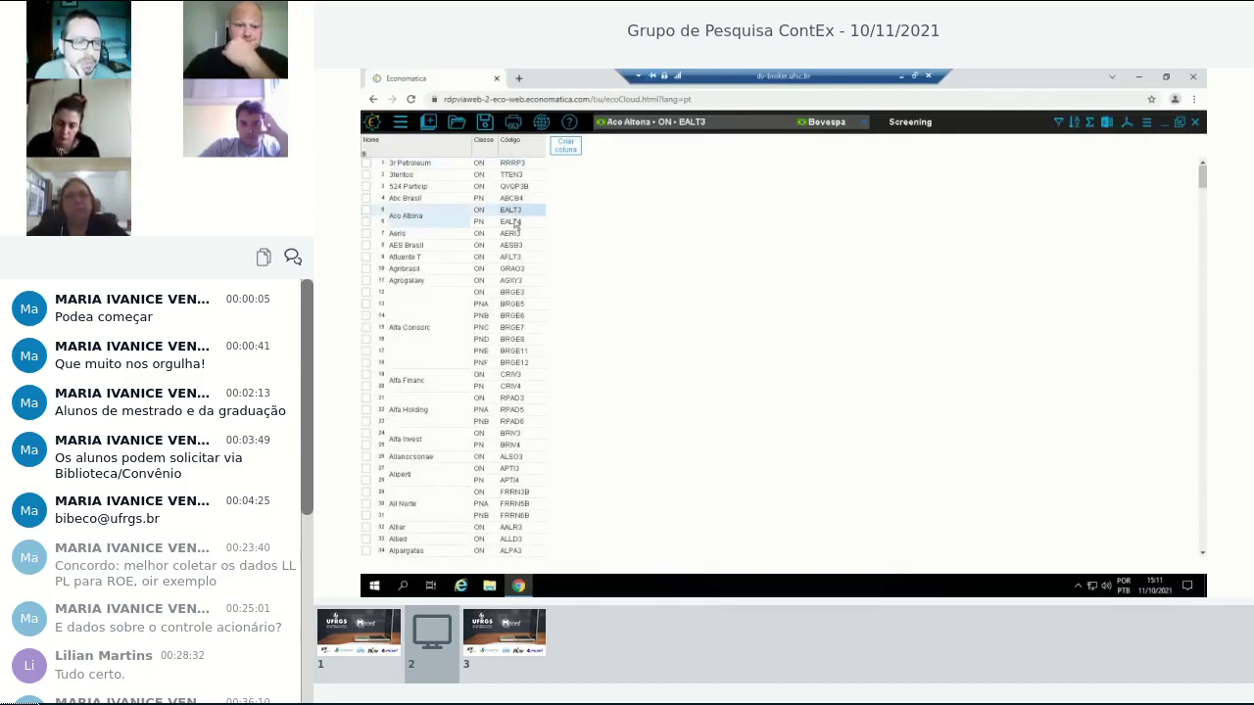
{"action": "left_click", "coordinate": [516, 223]}
{"action": "left_click", "coordinate": [545, 210]}
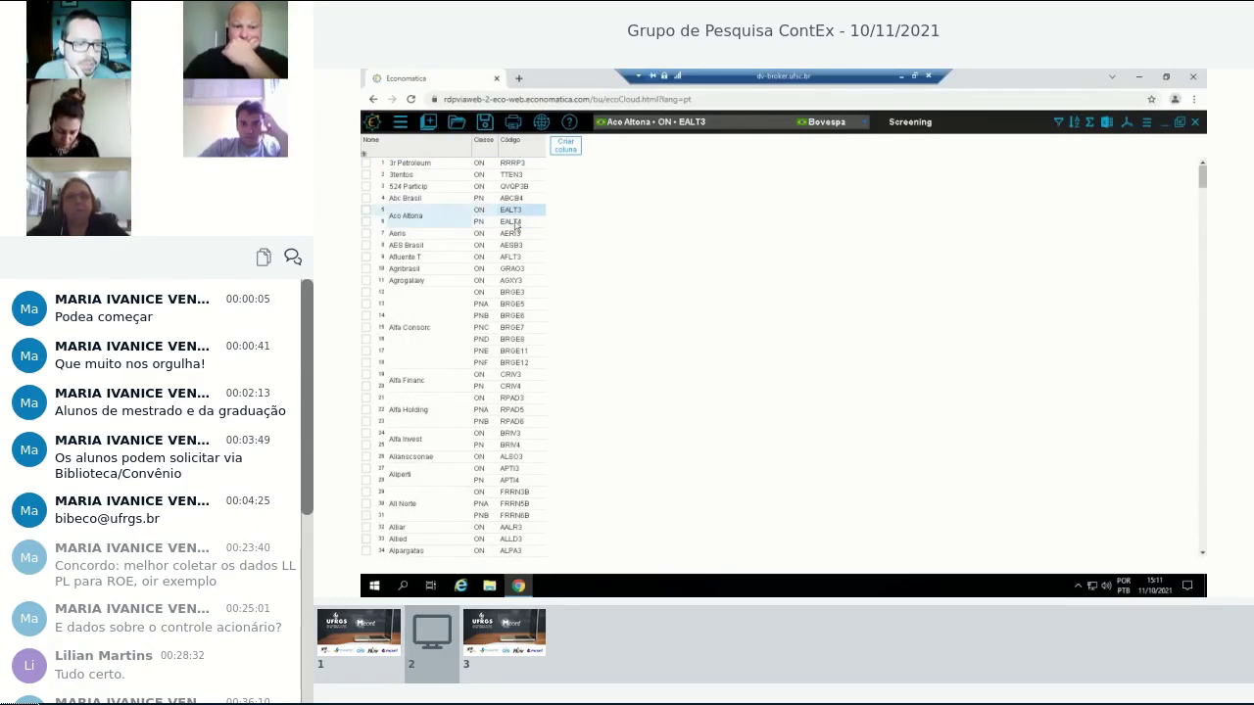
{"action": "left_click", "coordinate": [515, 223]}
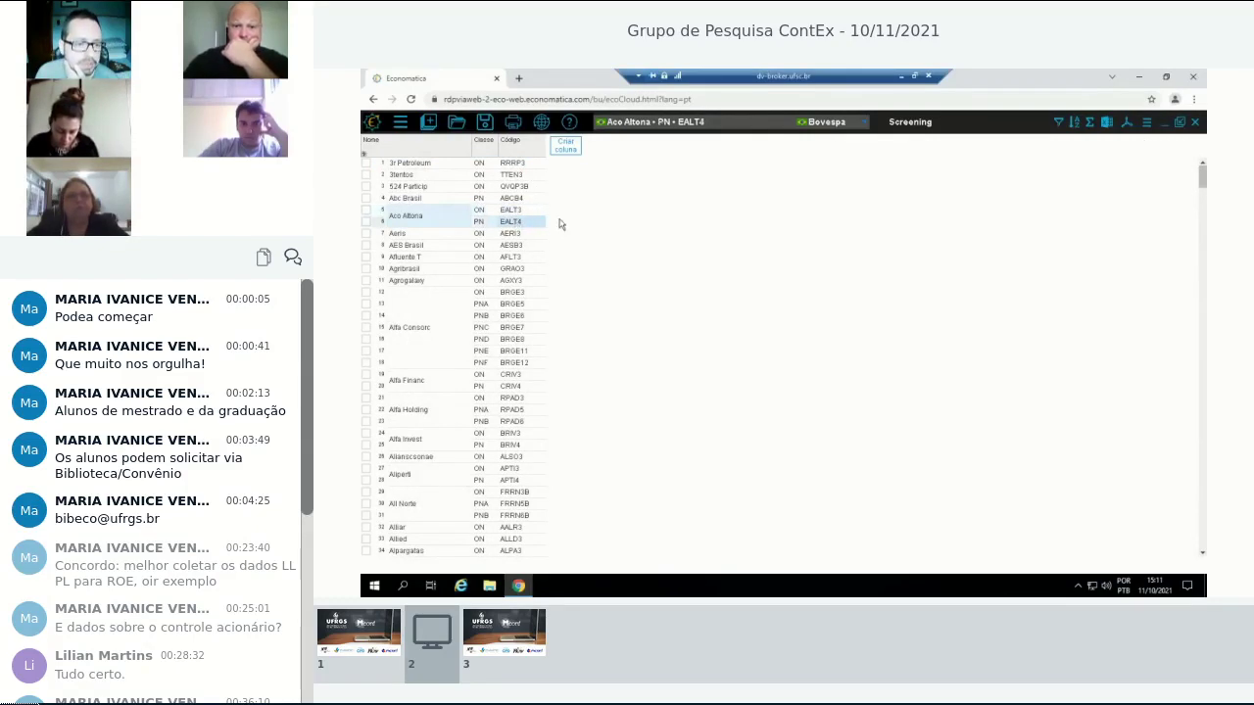
{"action": "left_click", "coordinate": [511, 210]}
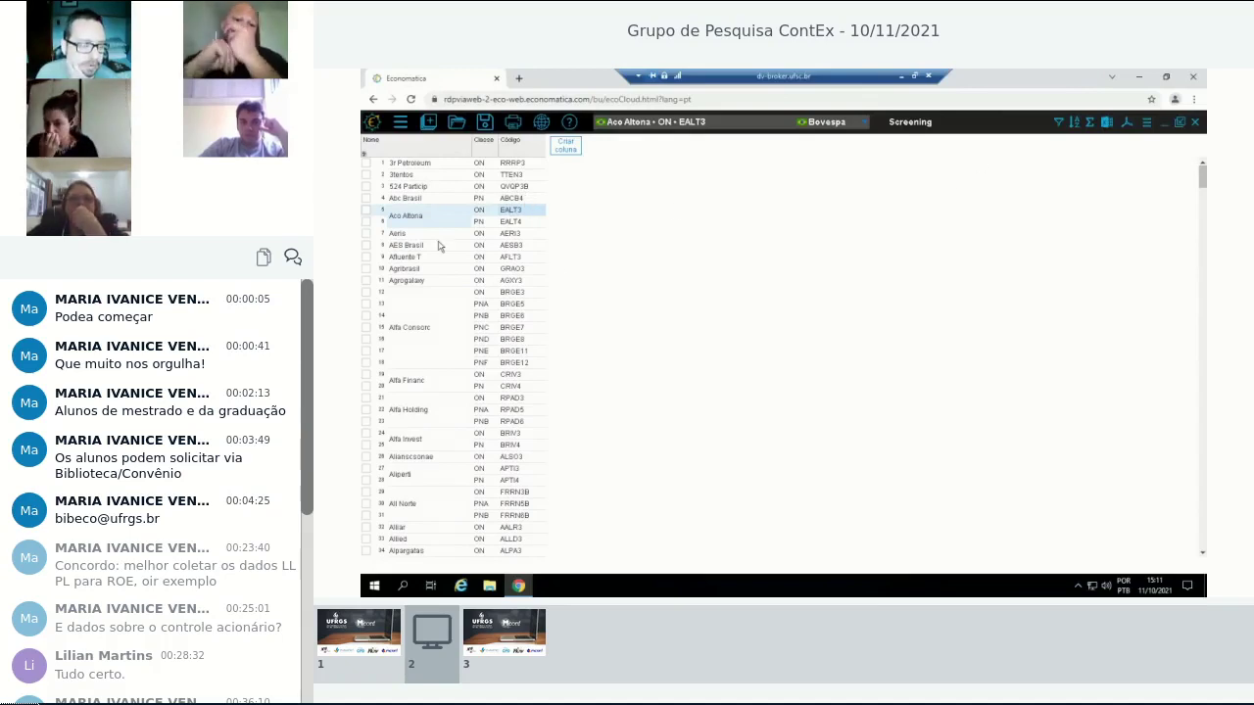
Filter the screening with 'Mostrar apenas uma classe por empresa' to keep one share class per company.
{"action": "left_click", "coordinate": [1059, 125]}
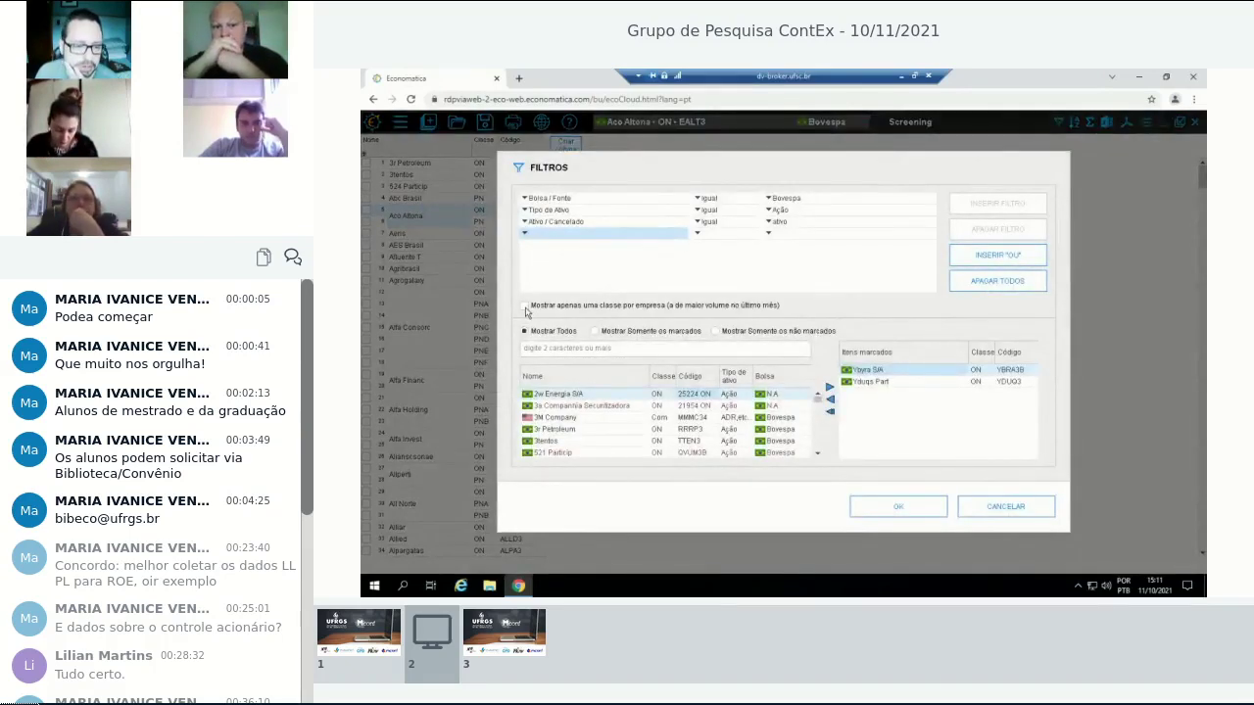
{"action": "left_click", "coordinate": [526, 311]}
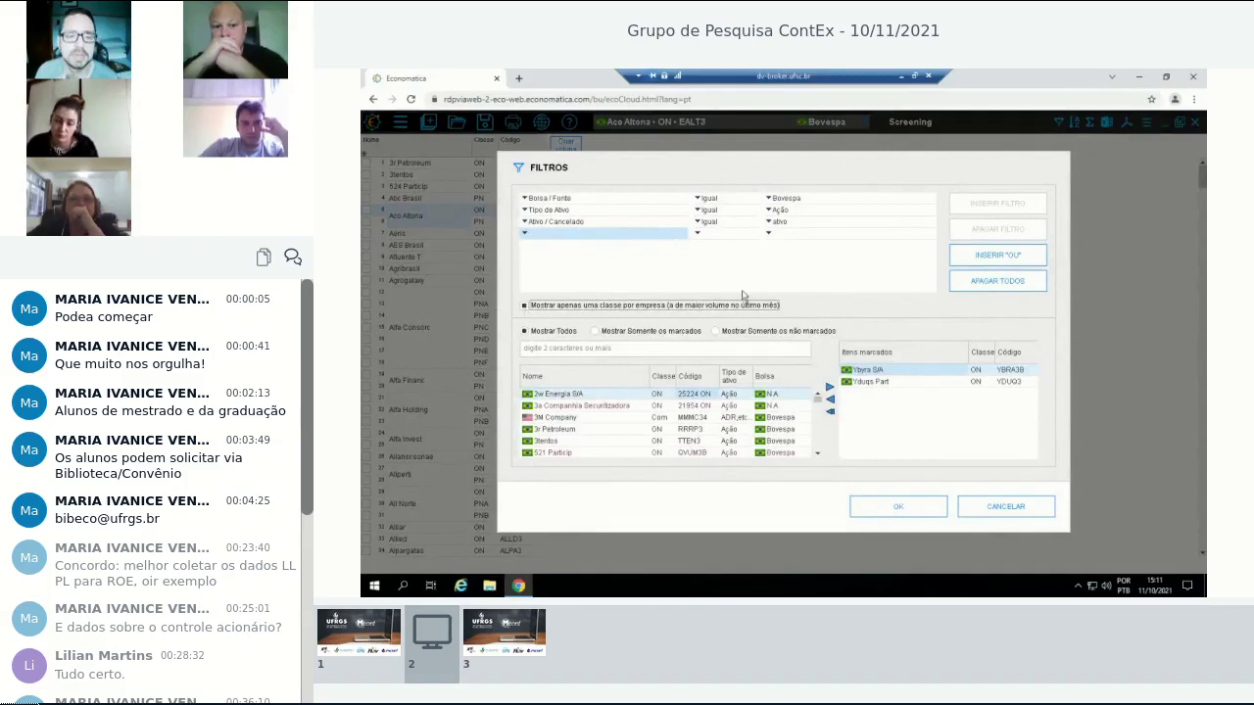
{"action": "left_click", "coordinate": [889, 511]}
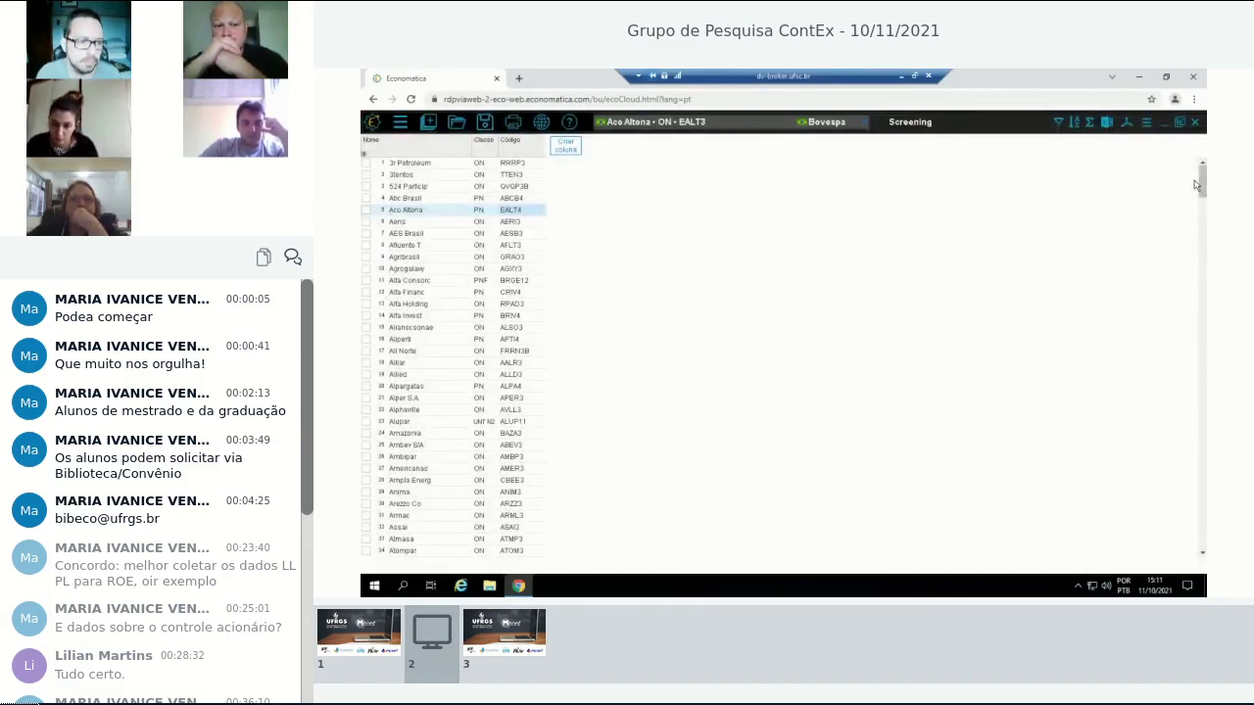
Scroll through the shortened list, checking Yduqs Part, Vivara, Uptick and Unicasa.
{"action": "scroll", "coordinate": [1182, 269], "scroll_direction": "down", "scroll_amount": 10}
{"action": "scroll", "coordinate": [1183, 288], "scroll_direction": "down", "scroll_amount": 10}
{"action": "scroll", "coordinate": [1185, 309], "scroll_direction": "down", "scroll_amount": 10}
{"action": "scroll", "coordinate": [1185, 323], "scroll_direction": "down", "scroll_amount": 20}
{"action": "scroll", "coordinate": [1175, 362], "scroll_direction": "down", "scroll_amount": 20}
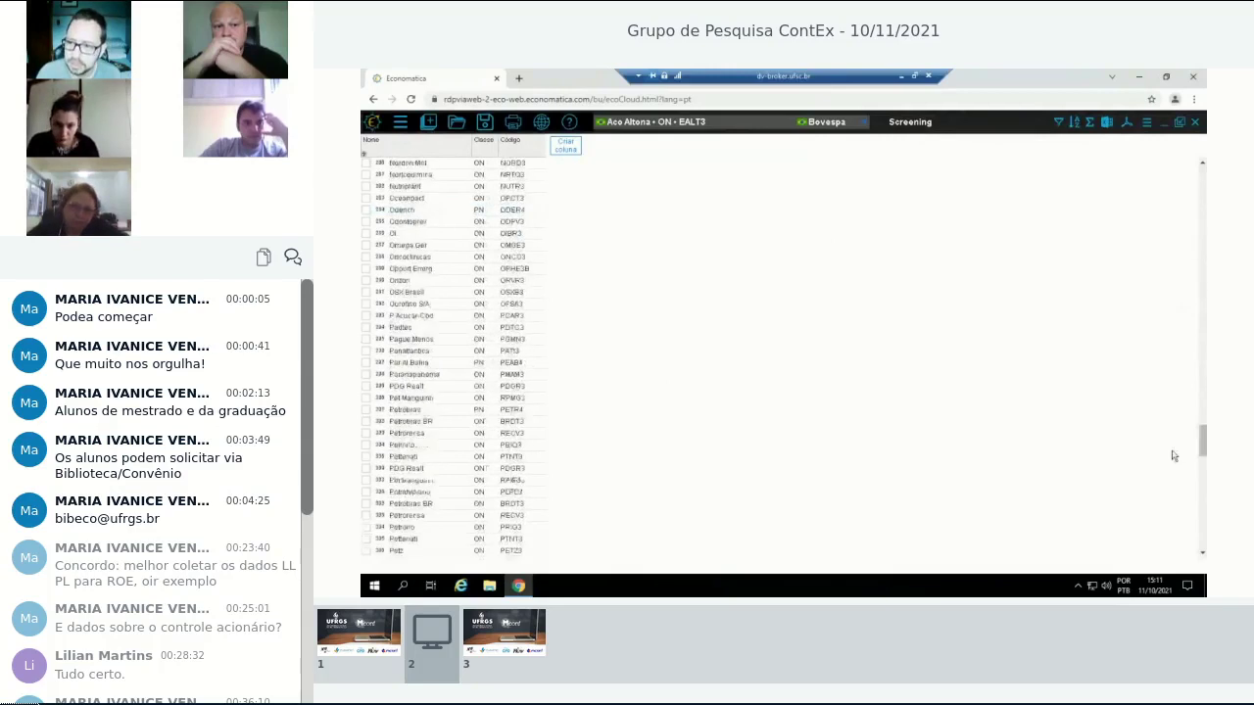
{"action": "scroll", "coordinate": [1156, 441], "scroll_direction": "down", "scroll_amount": 15}
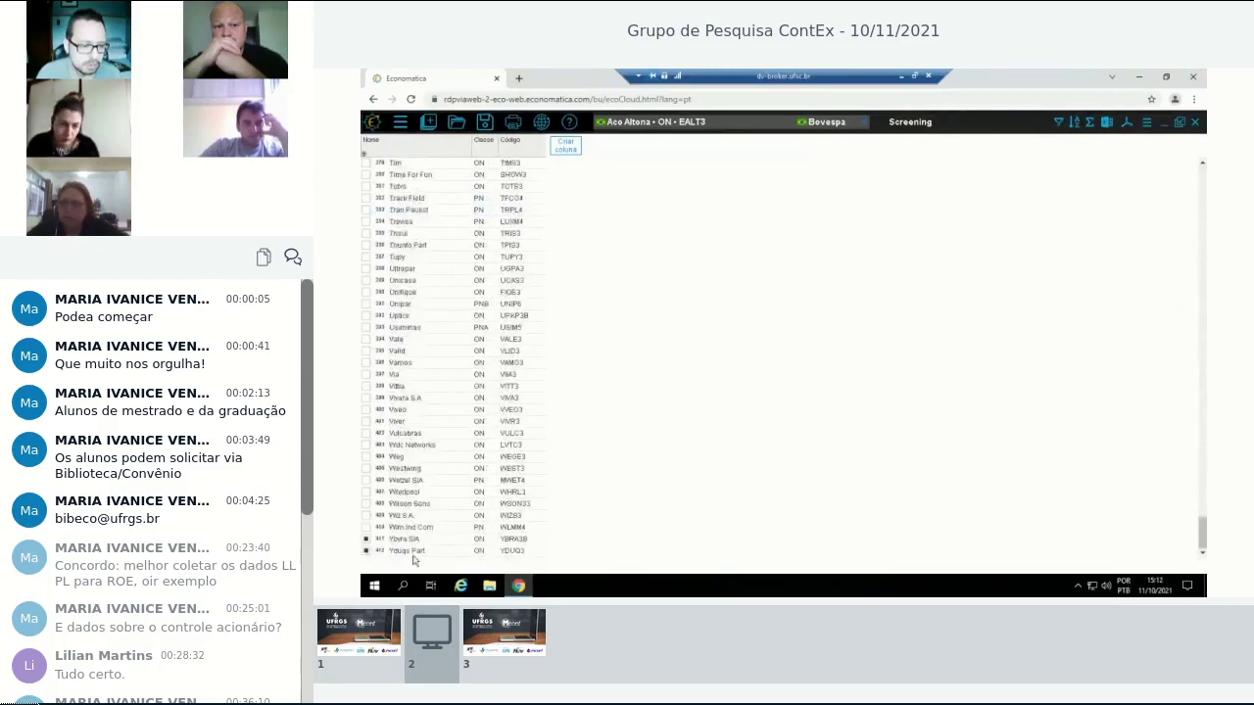
{"action": "left_click", "coordinate": [366, 547]}
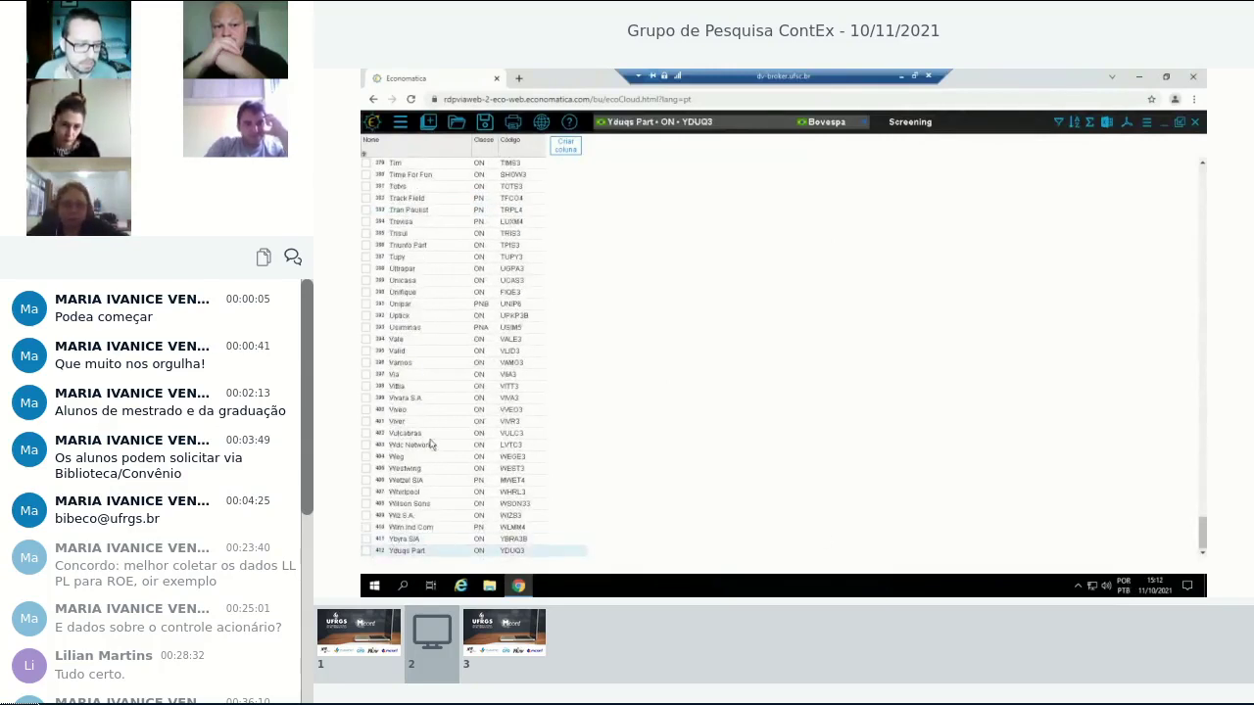
{"action": "left_click", "coordinate": [441, 399]}
{"action": "left_click", "coordinate": [459, 364]}
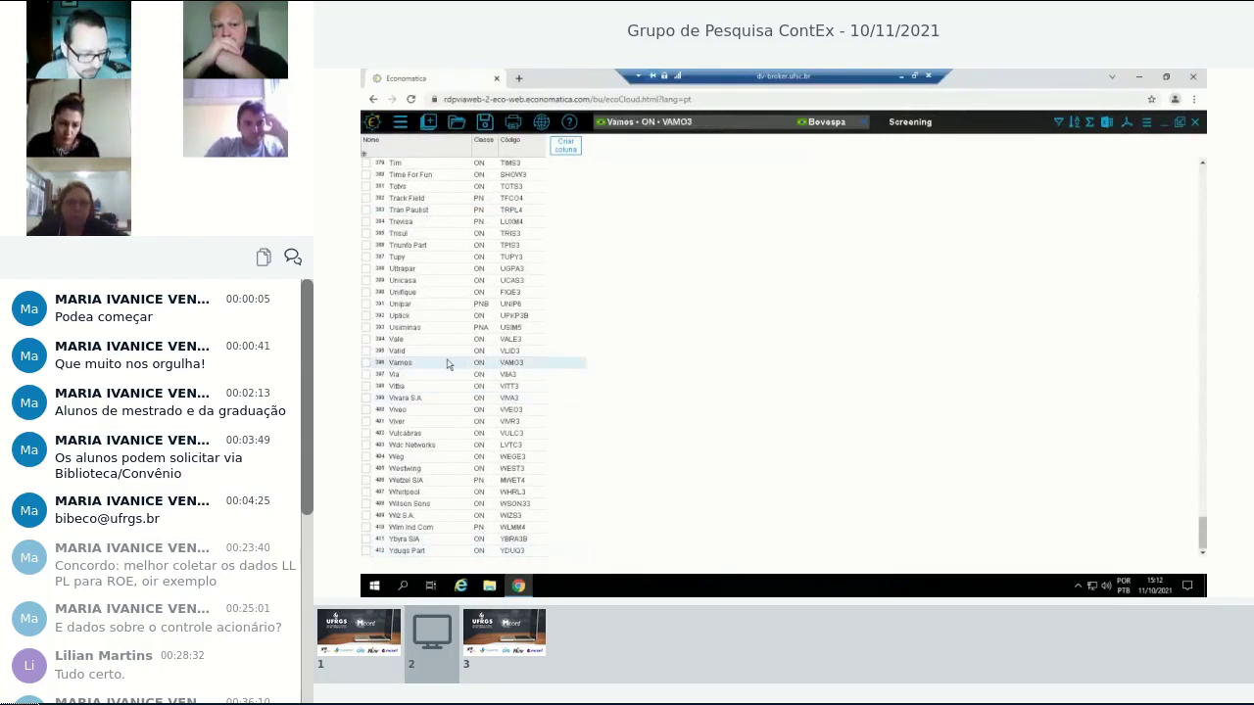
{"action": "key", "text": "Up"}
{"action": "key", "text": "Up"}
{"action": "key", "text": "Up"}
{"action": "left_click", "coordinate": [448, 318]}
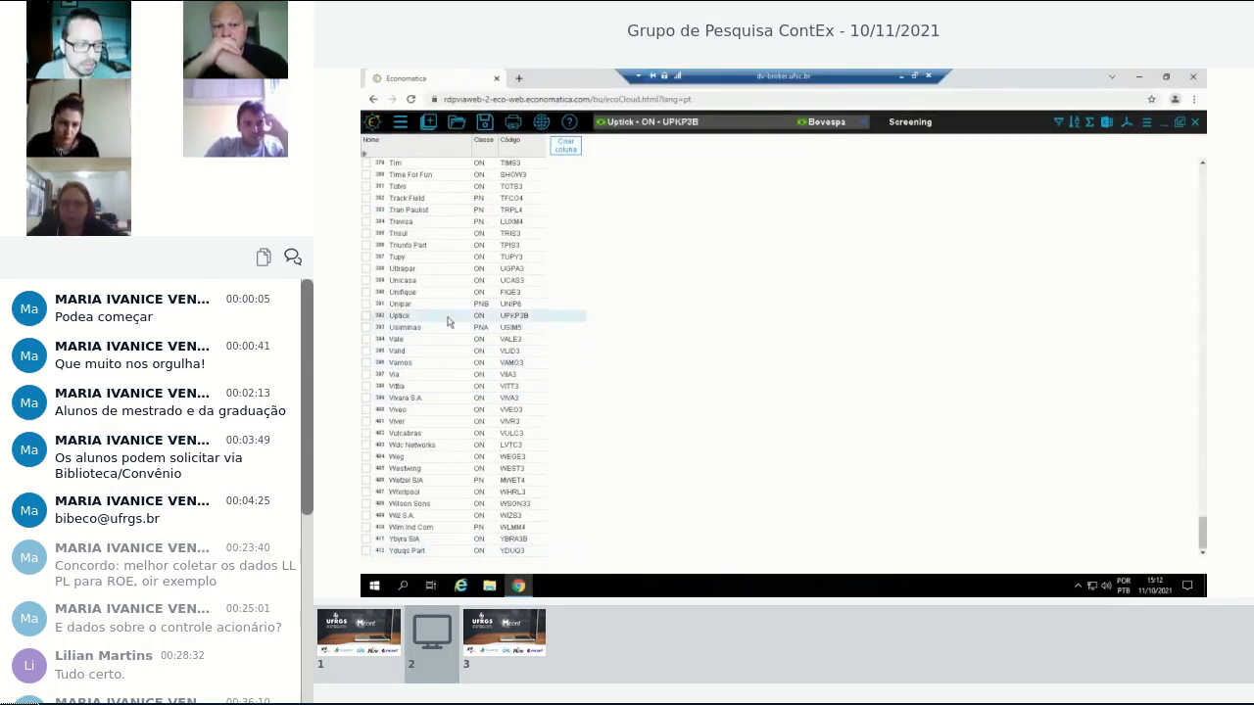
{"action": "key", "text": "Up"}
{"action": "key", "text": "Up"}
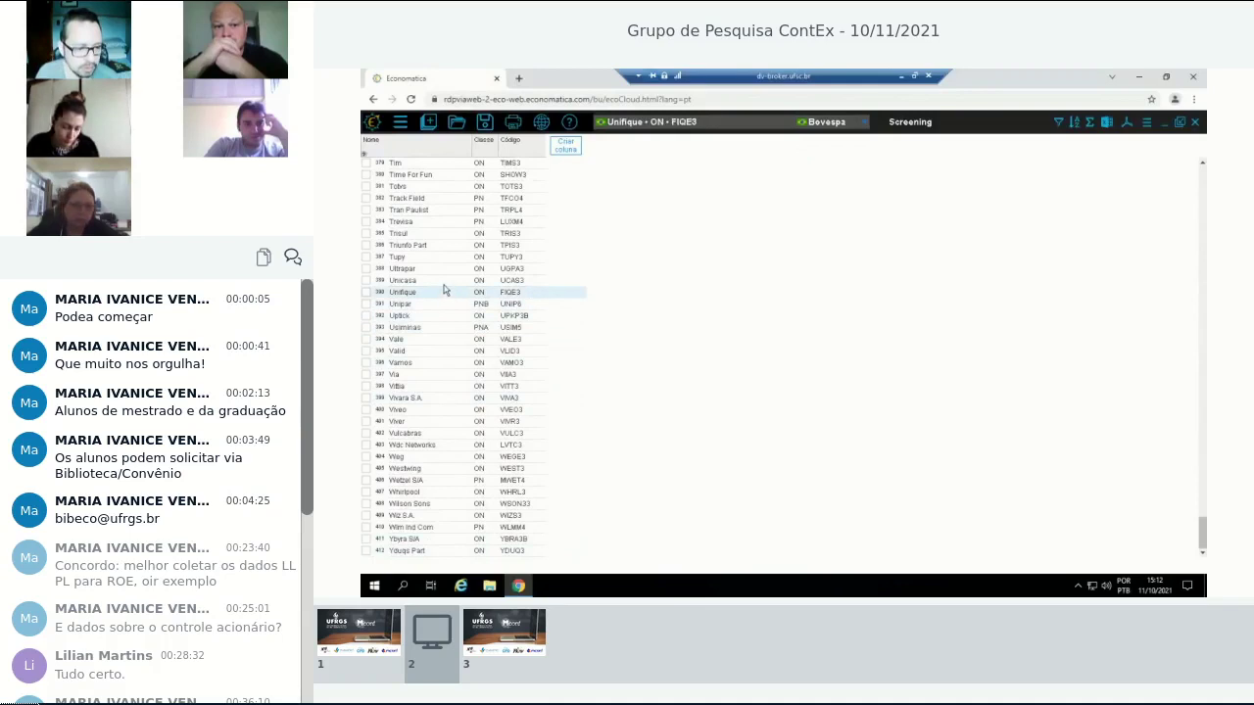
{"action": "key", "text": "Up"}
{"action": "key", "text": "Up"}
{"action": "key", "text": "Up"}
{"action": "key", "text": "Up"}
{"action": "key", "text": "Up"}
{"action": "key", "text": "Up"}
{"action": "key", "text": "Up"}
{"action": "key", "text": "Up"}
{"action": "key", "text": "Up"}
{"action": "key", "text": "Up"}
{"action": "key", "text": "Up"}
{"action": "key", "text": "Up"}
{"action": "key", "text": "Up"}
{"action": "key", "text": "Up"}
{"action": "key", "text": "Up"}
{"action": "key", "text": "Up"}
{"action": "key", "text": "Up"}
{"action": "key", "text": "Up"}
{"action": "key", "text": "Up"}
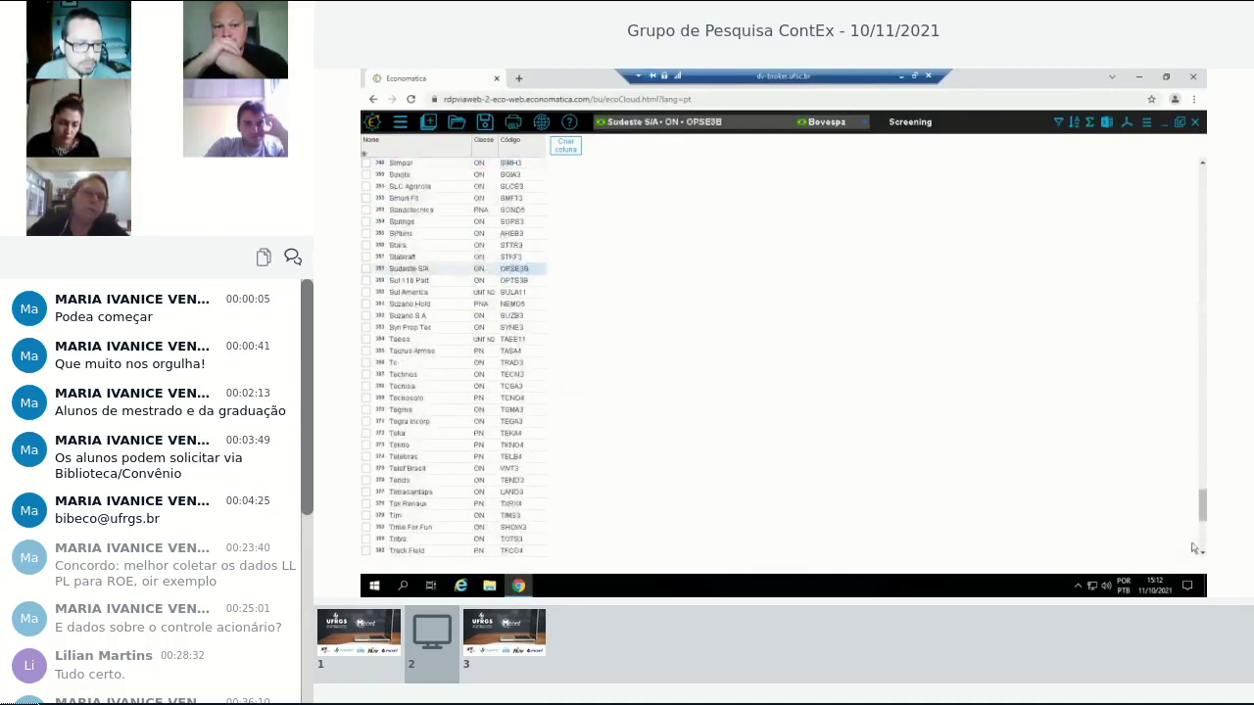
{"action": "left_click_drag", "start_coordinate": [1203, 516], "coordinate": [1202, 546]}
Choose Setor Econômico Bovespa from dados cadastrais > Ações (Brazil) as the new column's data.
{"action": "left_click", "coordinate": [1205, 179]}
{"action": "left_click", "coordinate": [1205, 179]}
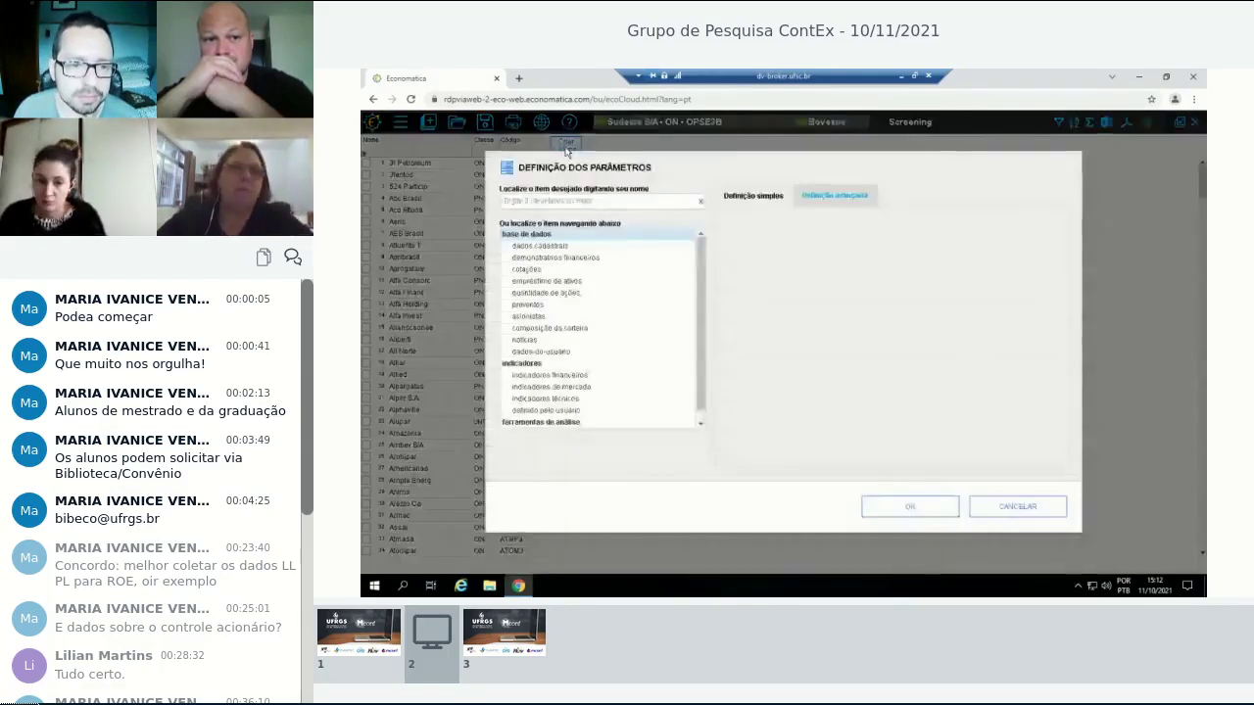
{"action": "scroll", "coordinate": [700, 308], "scroll_direction": "down", "scroll_amount": 1}
{"action": "scroll", "coordinate": [576, 255], "scroll_direction": "up", "scroll_amount": 1}
{"action": "left_click", "coordinate": [553, 249]}
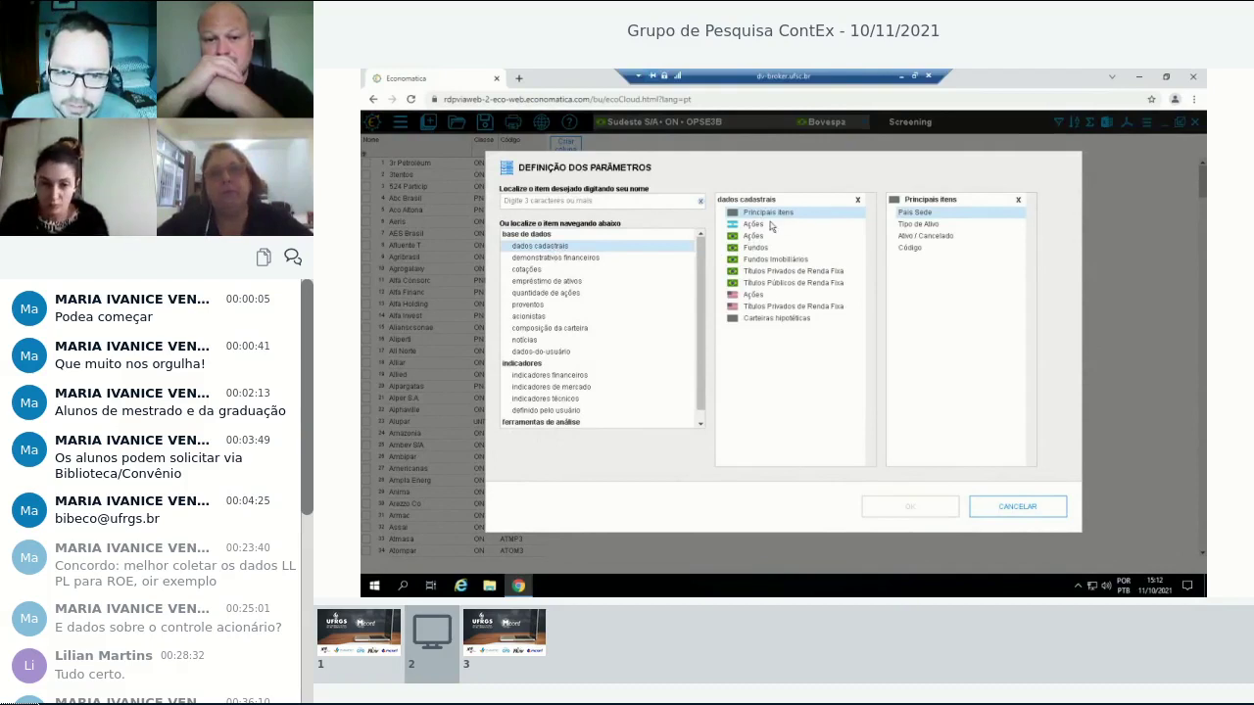
{"action": "left_click", "coordinate": [752, 237]}
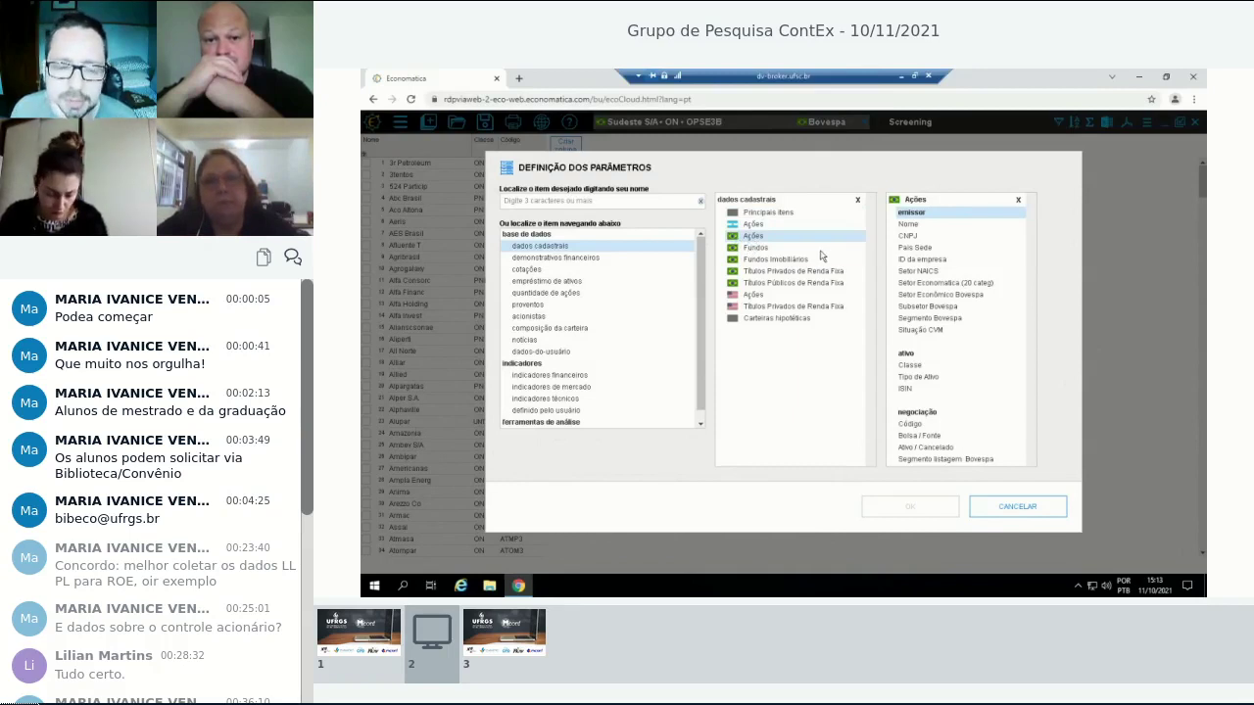
{"action": "left_click", "coordinate": [768, 212]}
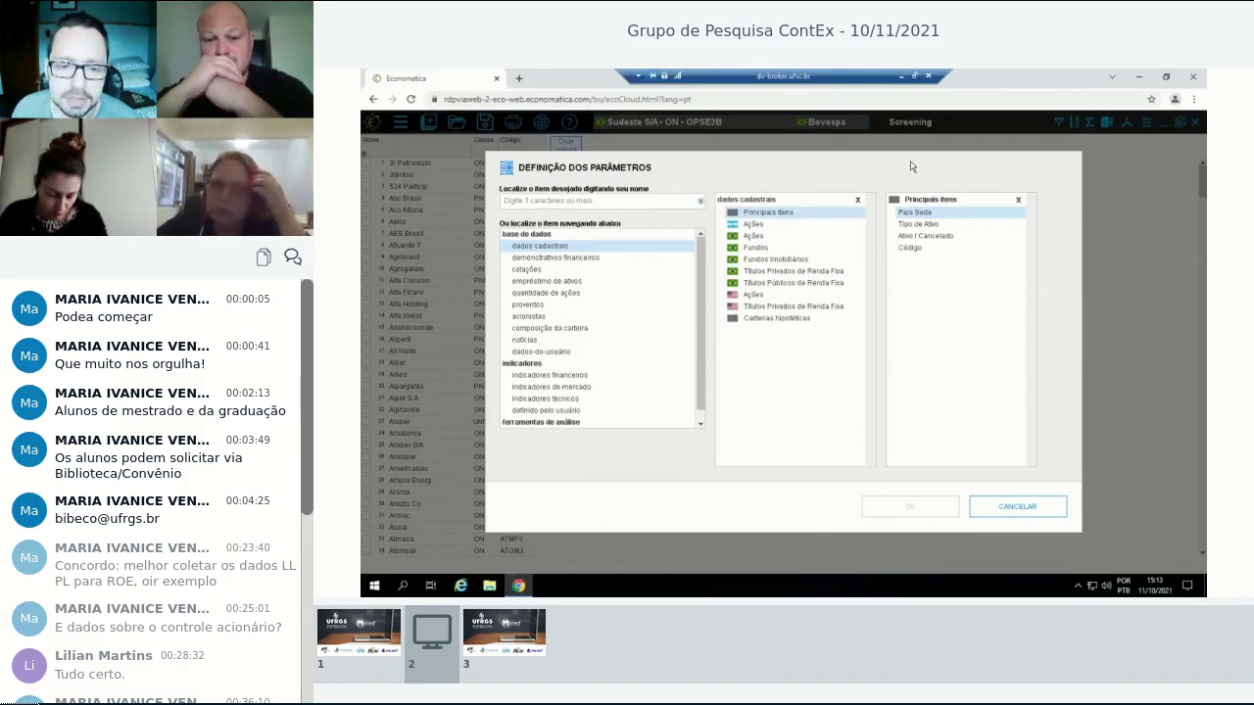
{"action": "left_click", "coordinate": [758, 238]}
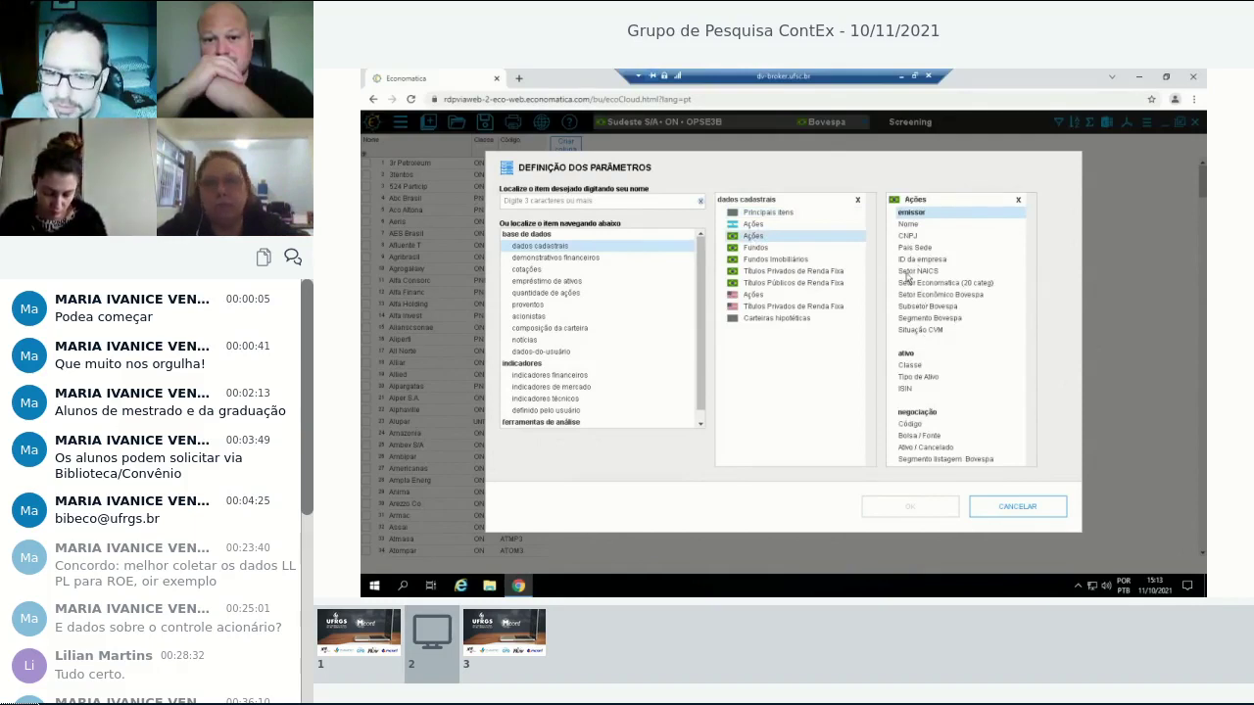
{"action": "double_click", "coordinate": [935, 293]}
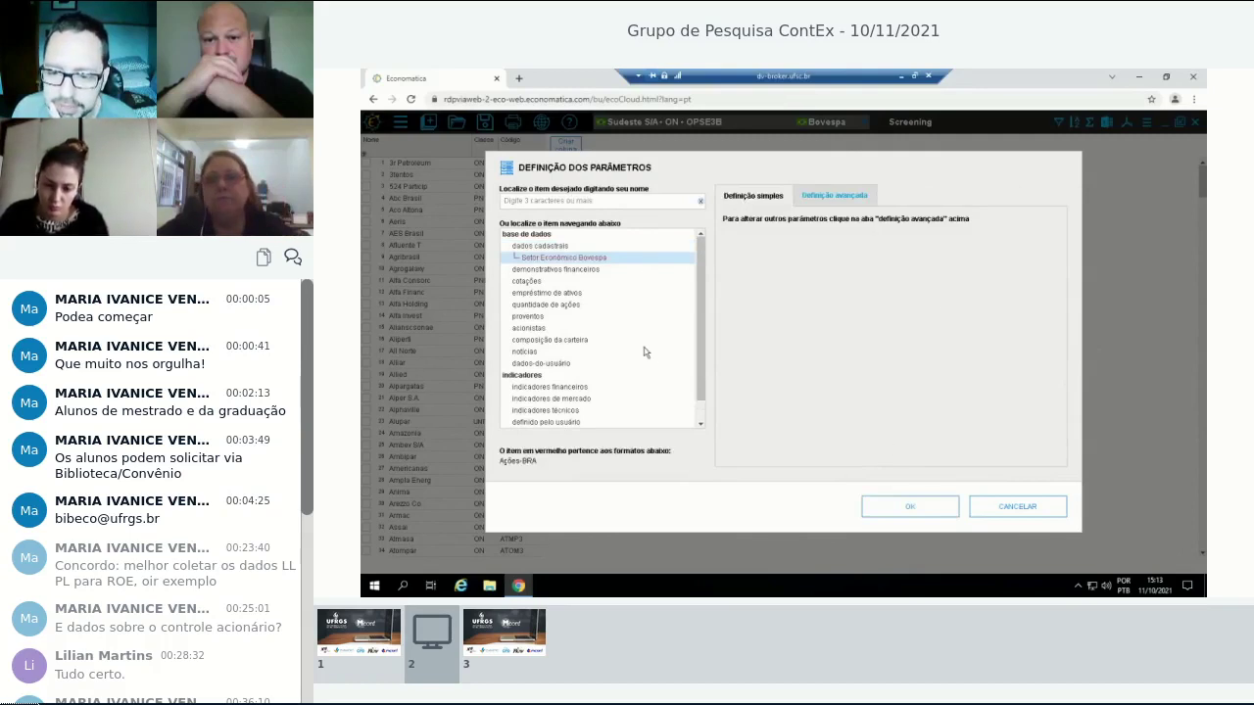
Add the Setor Econômico Bovespa column and browse the company rows down to Alfa Consorc.
{"action": "left_click", "coordinate": [926, 514]}
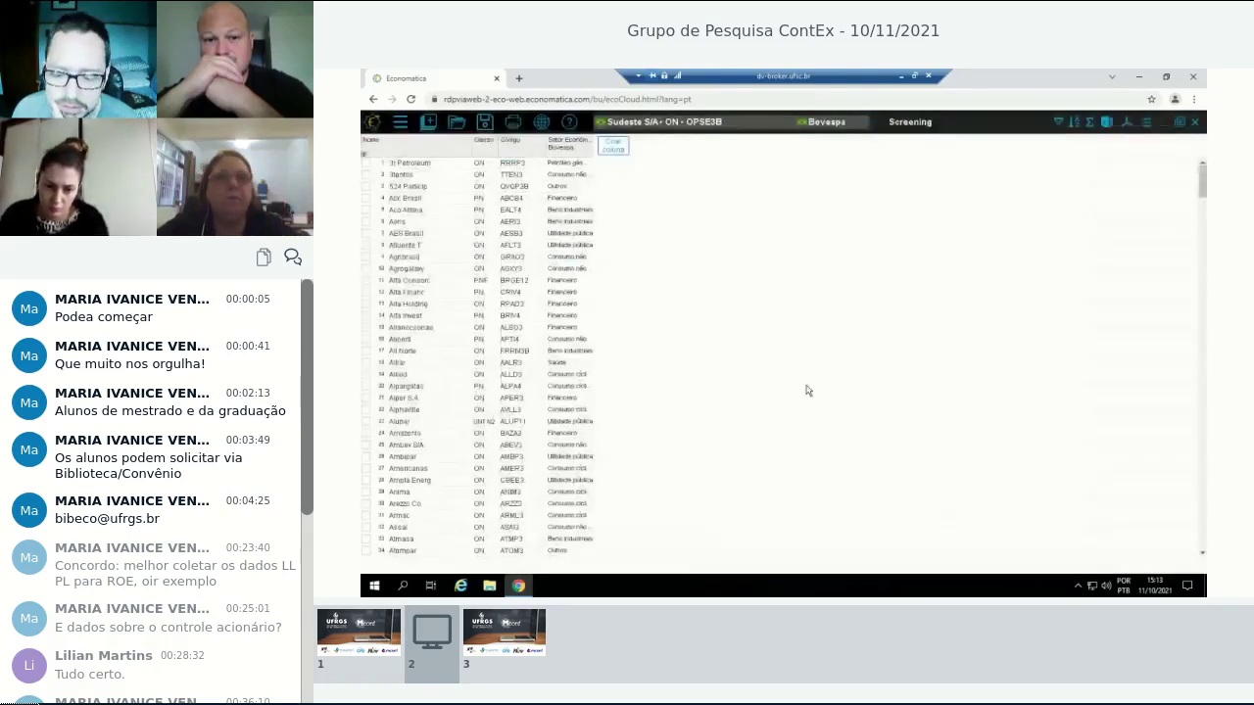
{"action": "left_click", "coordinate": [572, 189]}
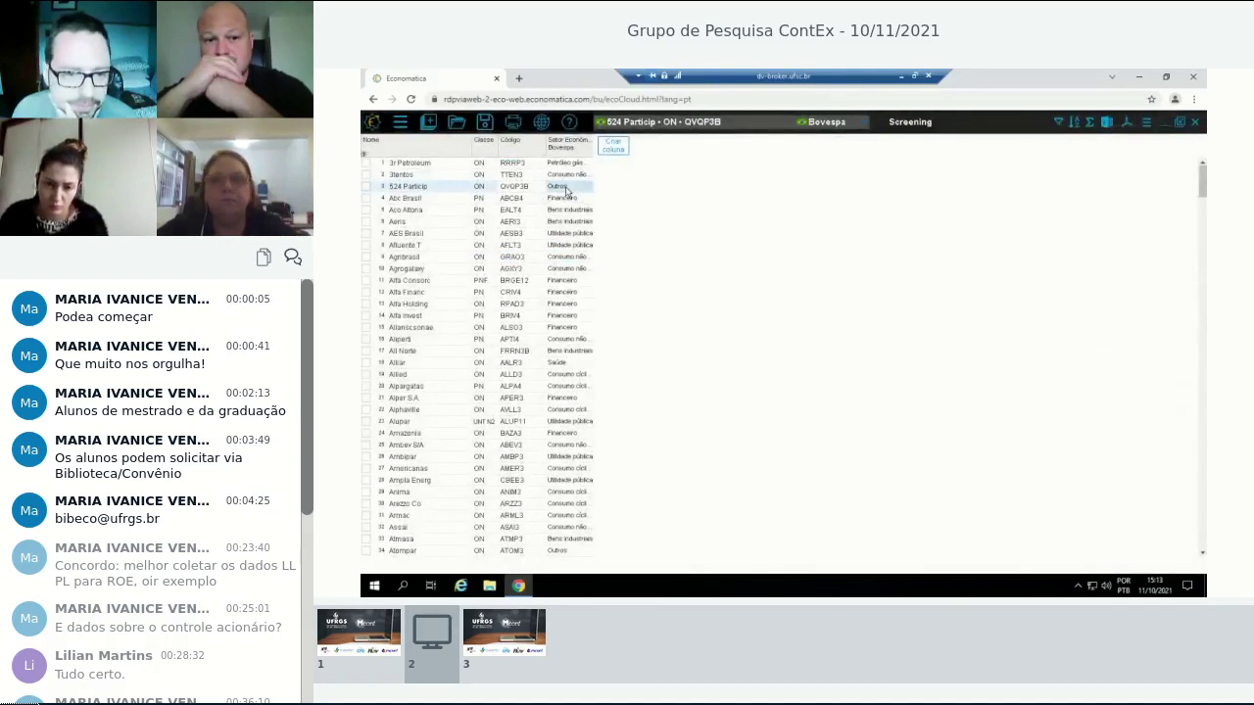
{"action": "left_click", "coordinate": [556, 164]}
{"action": "left_click", "coordinate": [562, 174]}
{"action": "left_click", "coordinate": [577, 222]}
{"action": "key", "text": "Down"}
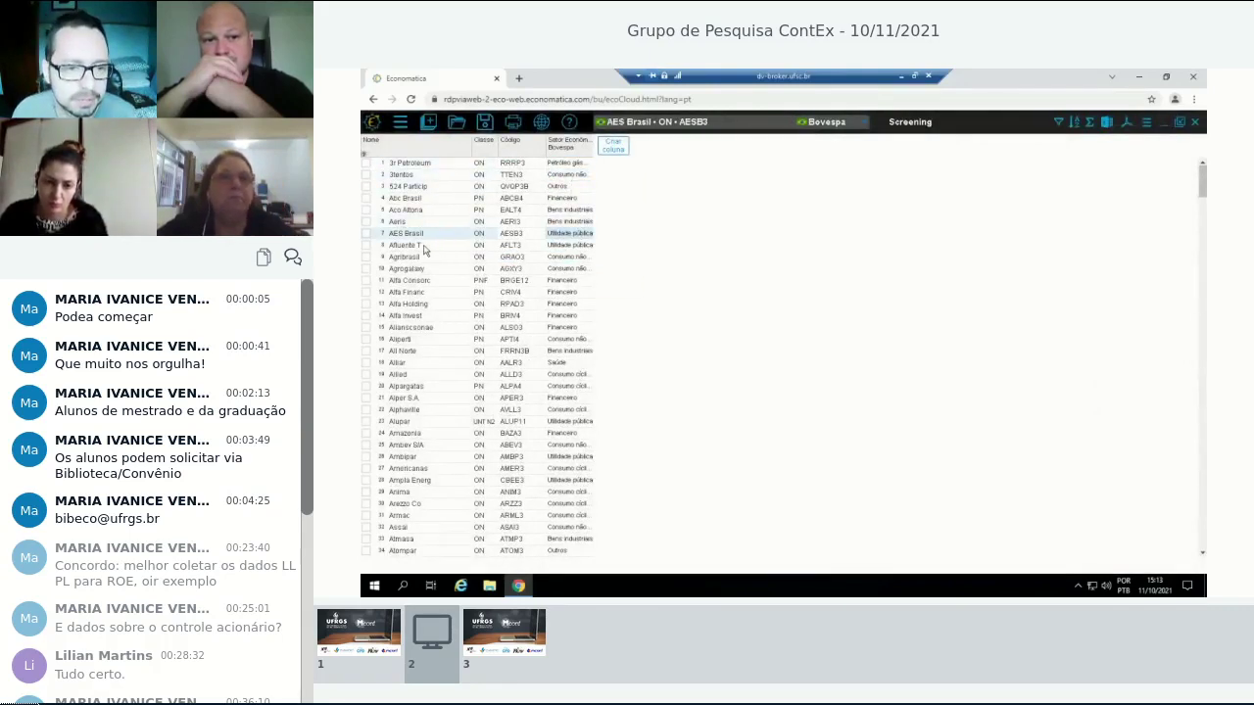
{"action": "left_click", "coordinate": [424, 247]}
{"action": "left_click", "coordinate": [578, 306]}
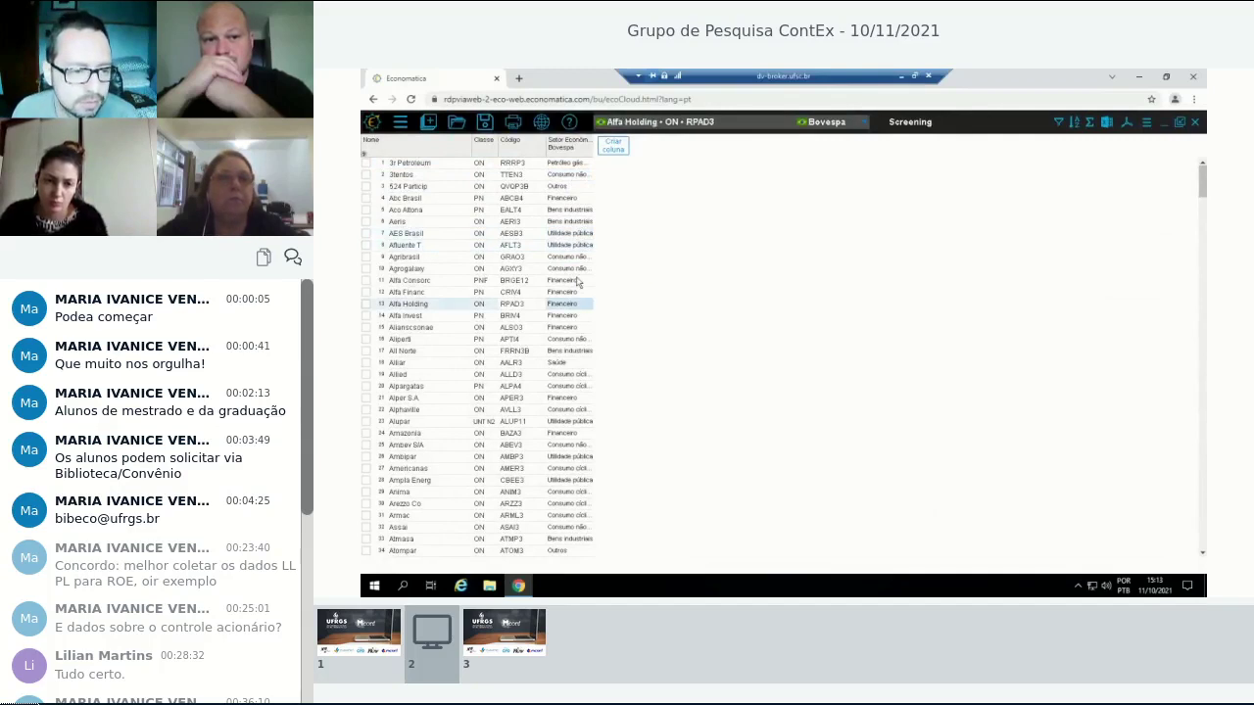
{"action": "left_click", "coordinate": [577, 282]}
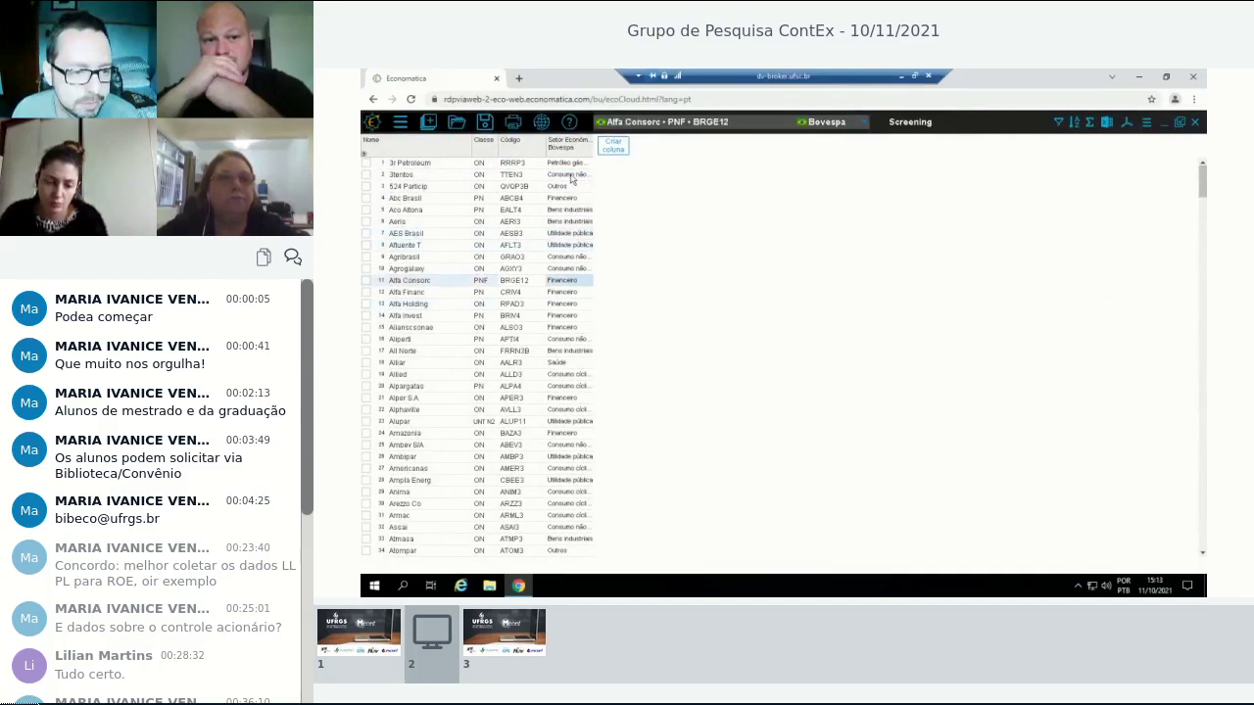
Add a CNPJ column from dados cadastrais > Ações and widen it.
{"action": "left_click", "coordinate": [612, 147]}
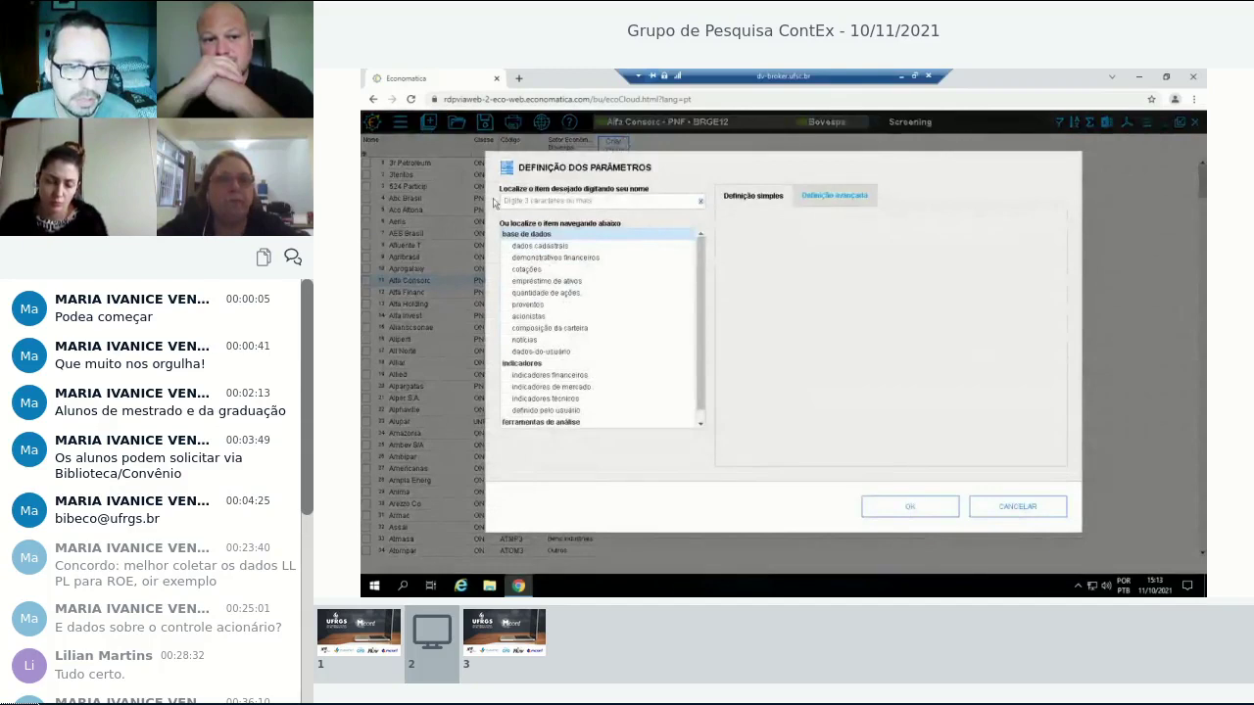
{"action": "left_click", "coordinate": [537, 248]}
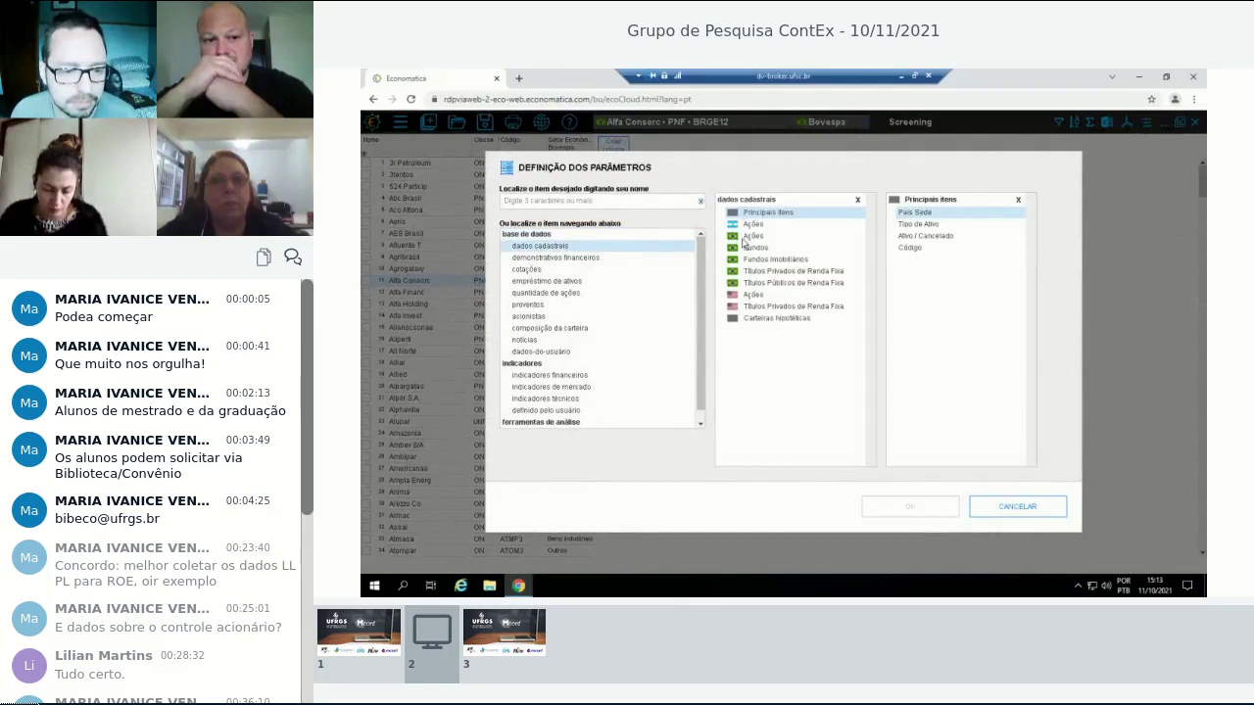
{"action": "left_click", "coordinate": [747, 237]}
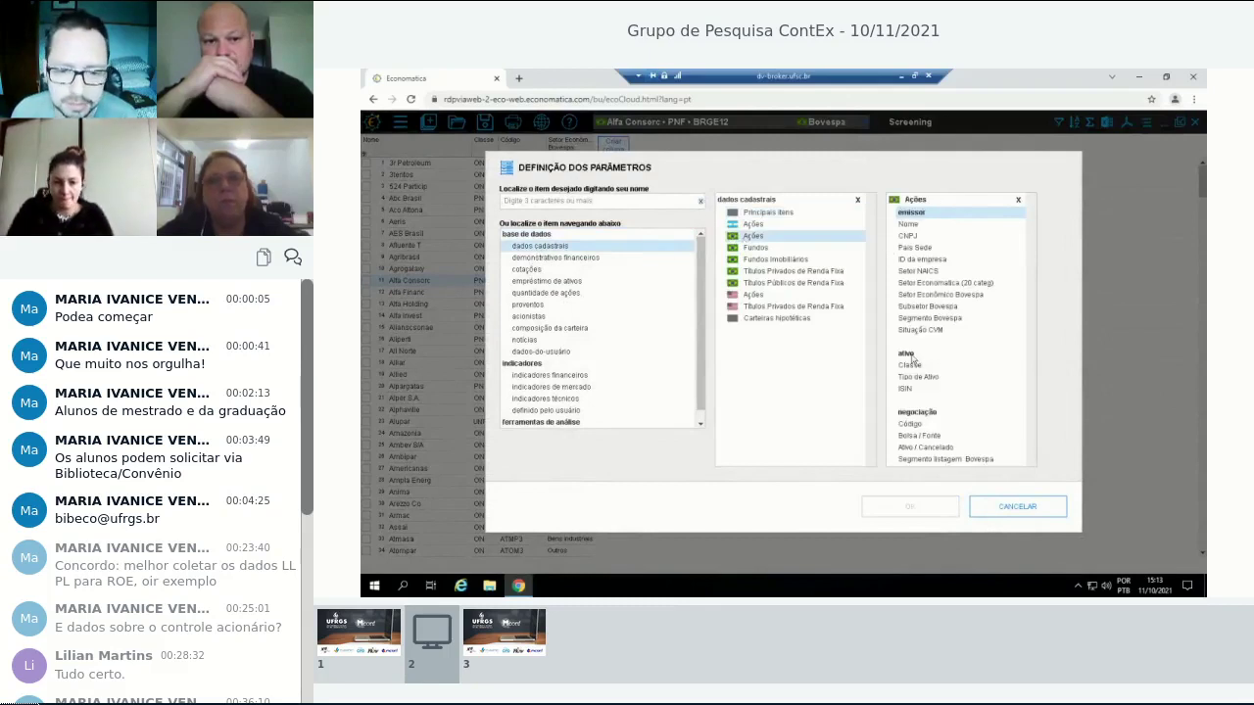
{"action": "double_click", "coordinate": [910, 239]}
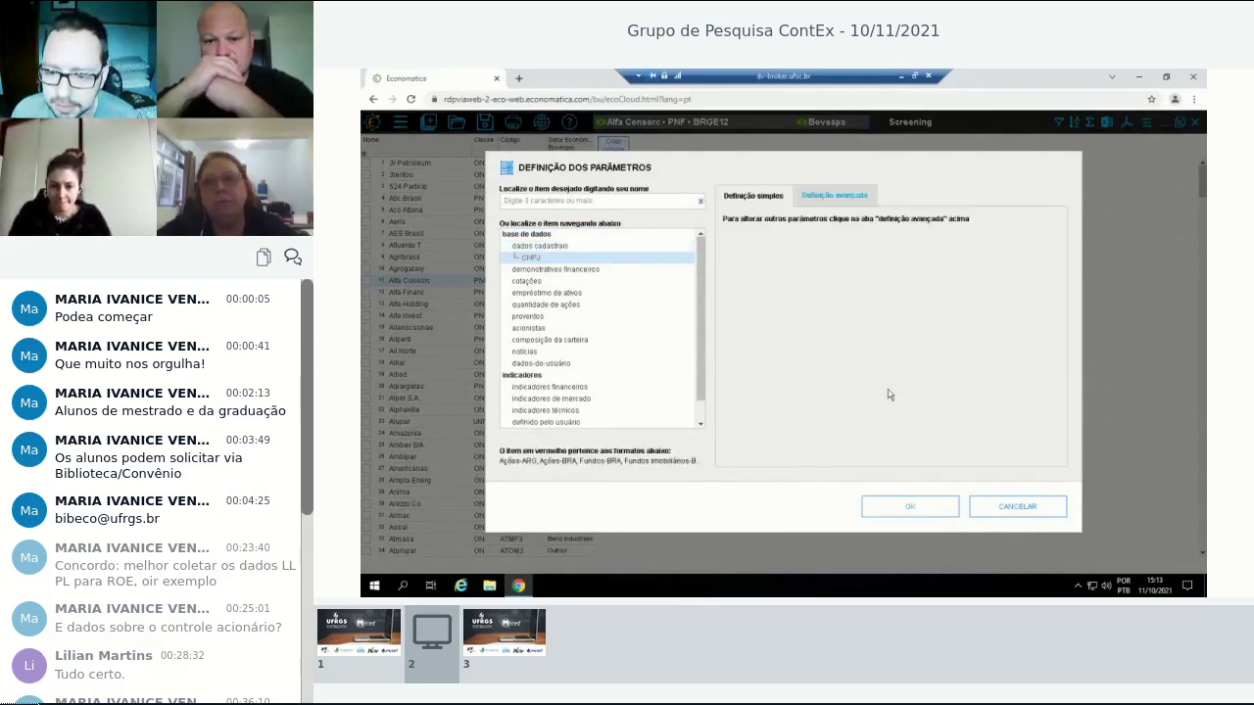
{"action": "left_click", "coordinate": [915, 509]}
{"action": "mouse_move", "coordinate": [658, 147]}
{"action": "left_mouse_down"}
{"action": "mouse_move", "coordinate": [677, 147]}
{"action": "mouse_move", "coordinate": [654, 145]}
{"action": "left_mouse_up"}
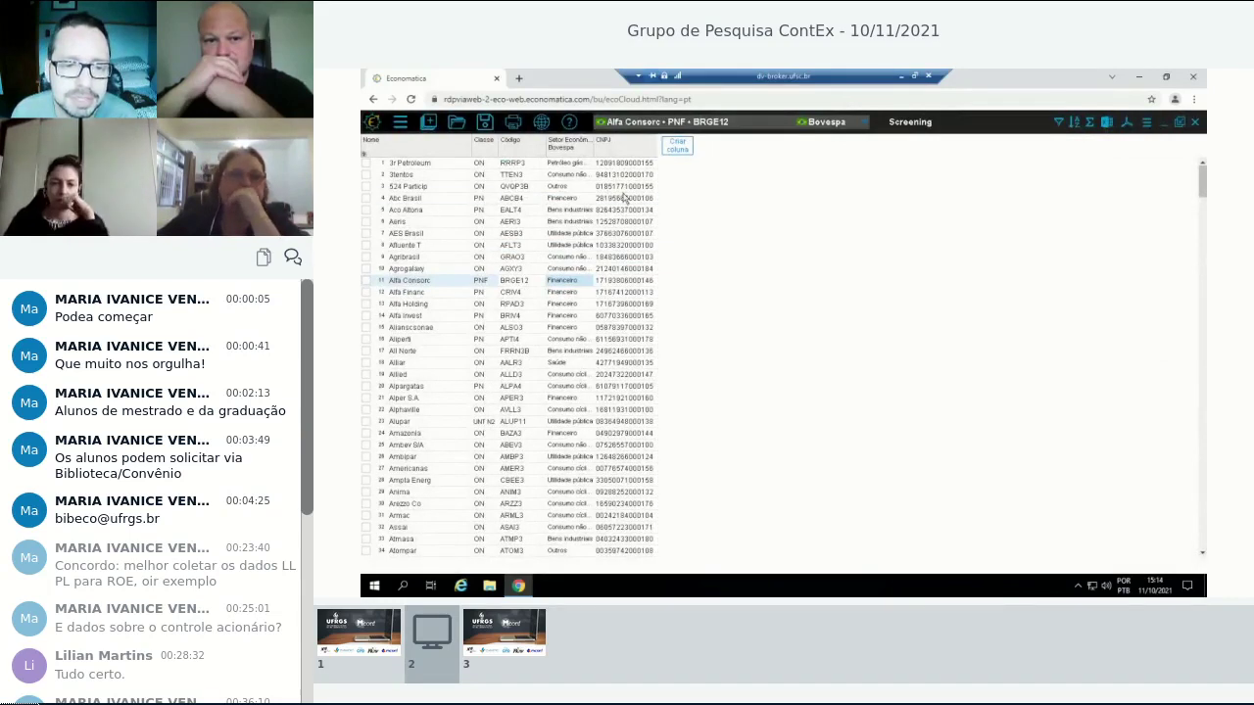
Browse the rows down to All Norte and back to 524 Particip, then begin another column with Criar coluna.
{"action": "key", "text": "Up"}
{"action": "key", "text": "Up"}
{"action": "key", "text": "Up"}
{"action": "key", "text": "Up"}
{"action": "key", "text": "Up"}
{"action": "key", "text": "Up"}
{"action": "key", "text": "Down"}
{"action": "key", "text": "Down"}
{"action": "key", "text": "Down"}
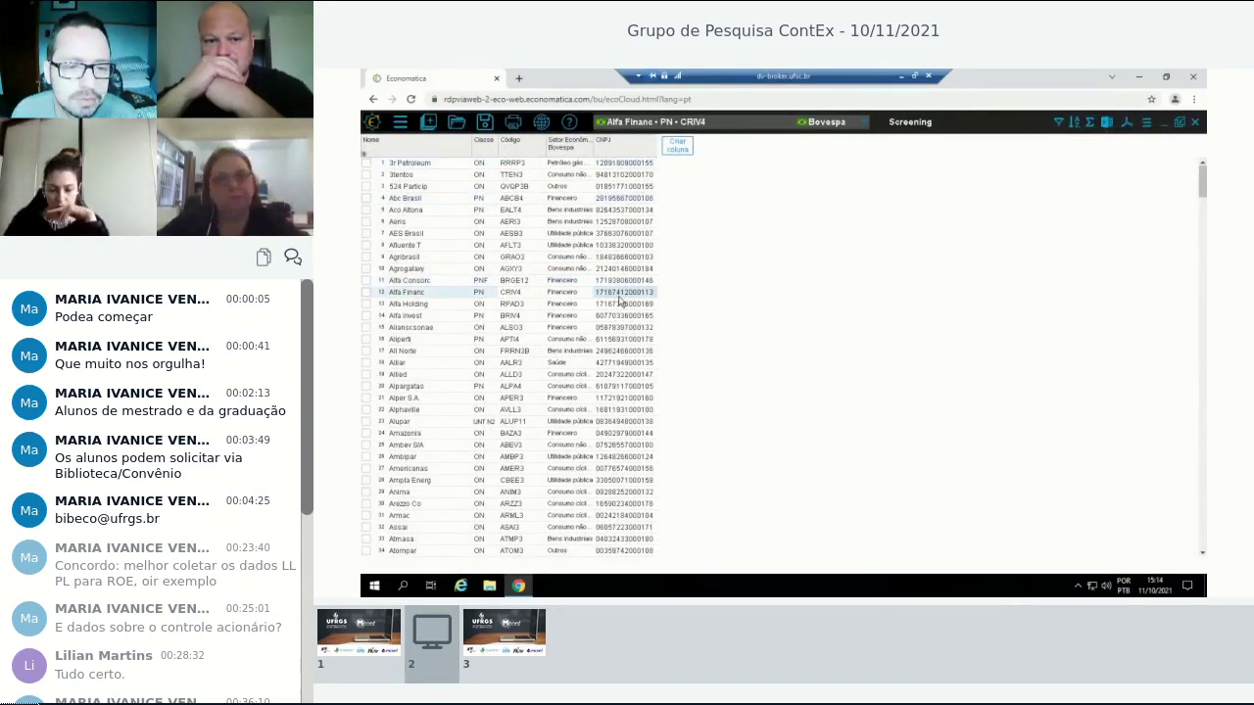
{"action": "key", "text": "Down"}
{"action": "key", "text": "Down"}
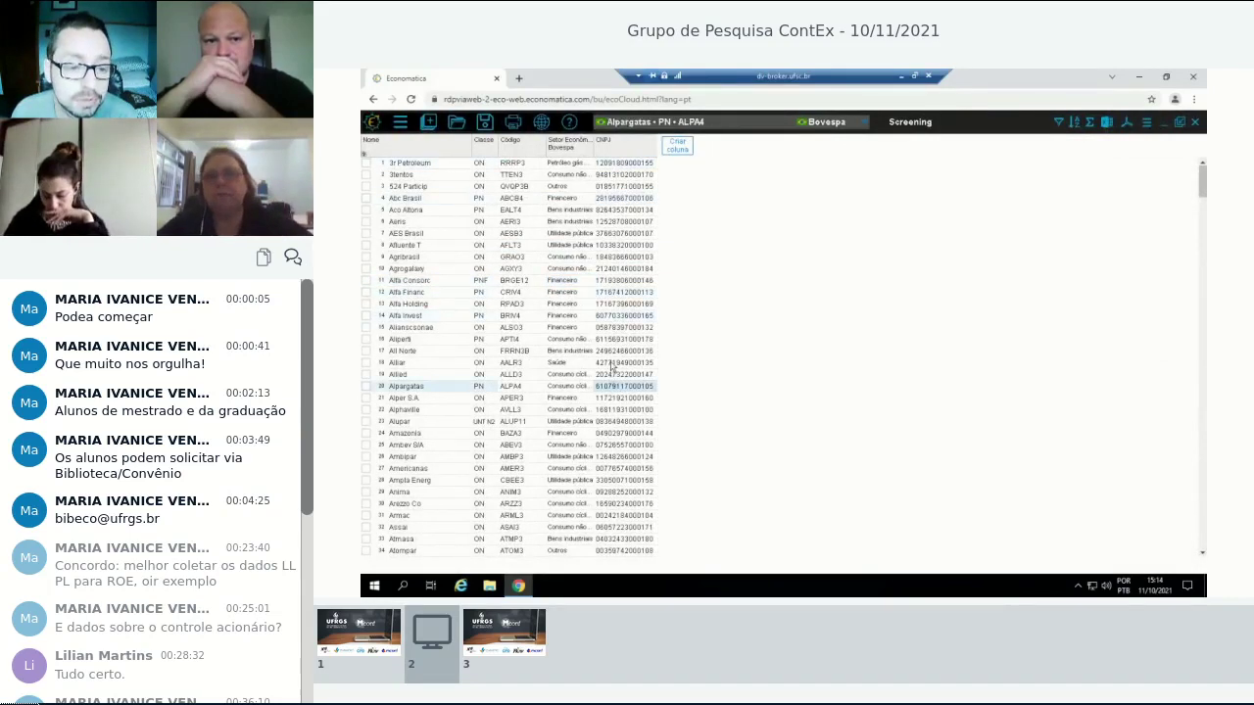
{"action": "left_click", "coordinate": [617, 349]}
{"action": "key", "text": "Up"}
{"action": "key", "text": "Up"}
{"action": "key", "text": "Up"}
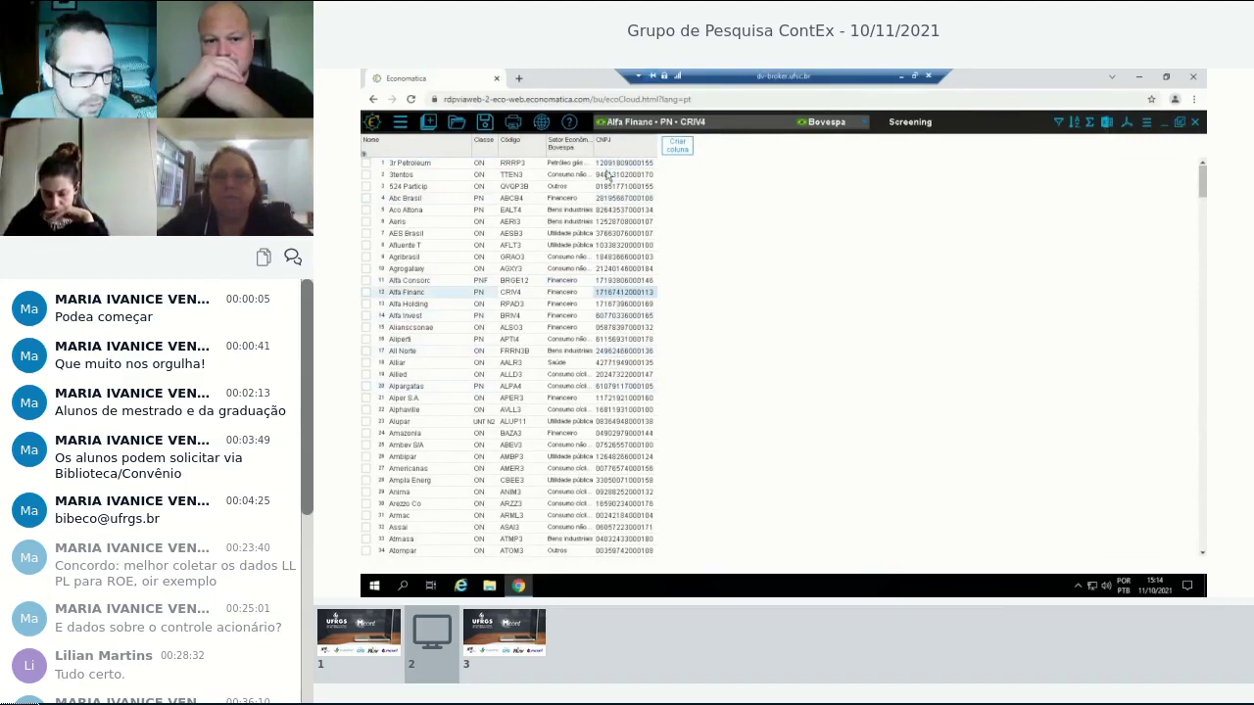
{"action": "key", "text": "Page_Up"}
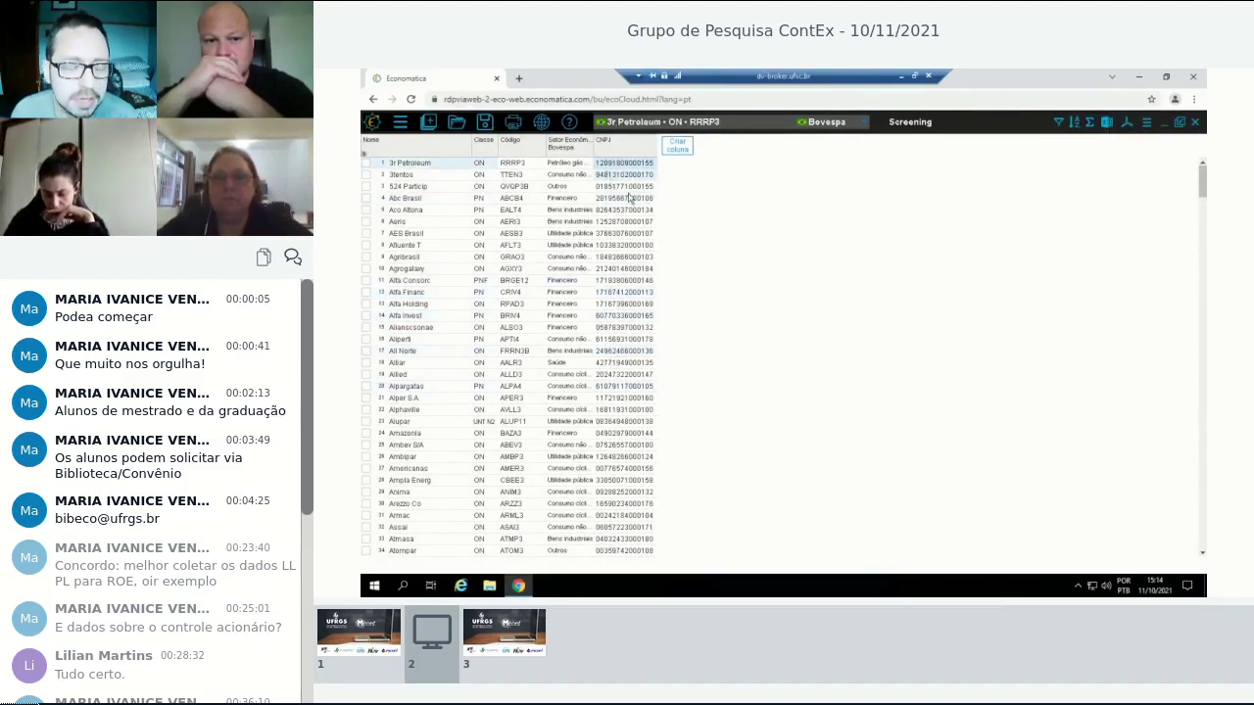
{"action": "left_click", "coordinate": [629, 198]}
{"action": "left_click", "coordinate": [630, 188]}
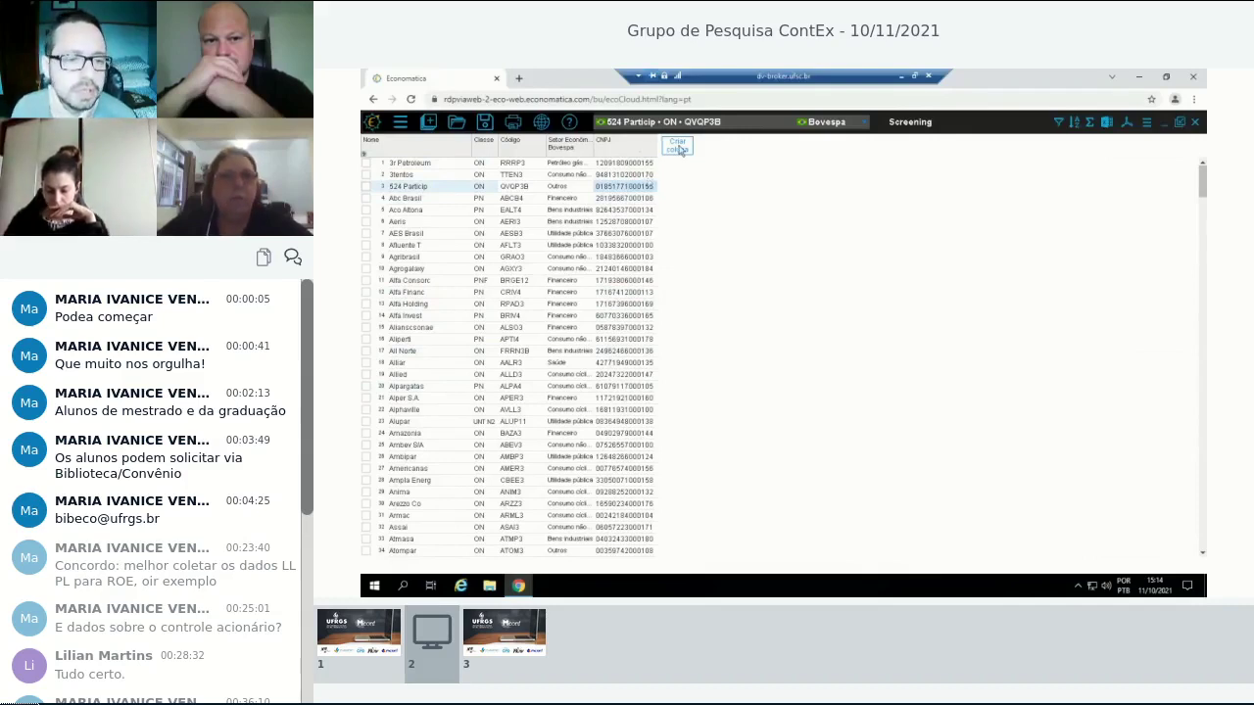
{"action": "left_click", "coordinate": [678, 147]}
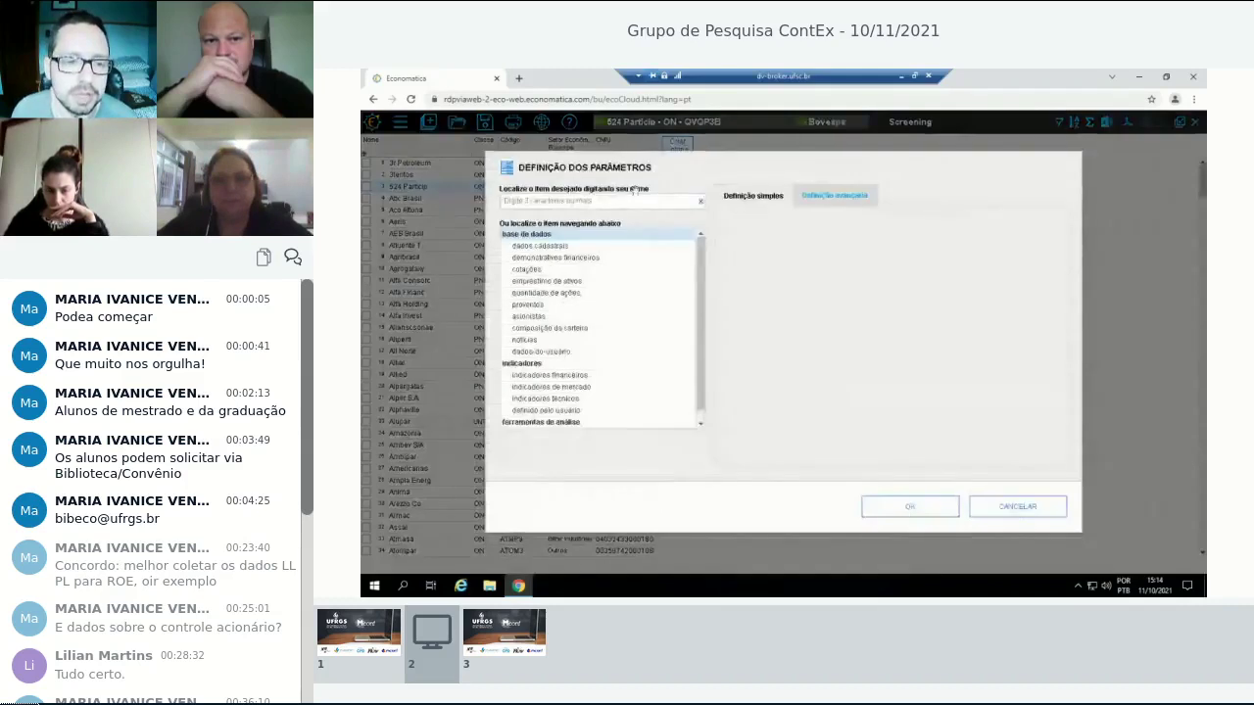
Add Subsetor Bovespa, chosen instead of Segmento Bovespa, from dados cadastrais > Ações as a column.
{"action": "left_click", "coordinate": [564, 246]}
{"action": "left_click", "coordinate": [749, 237]}
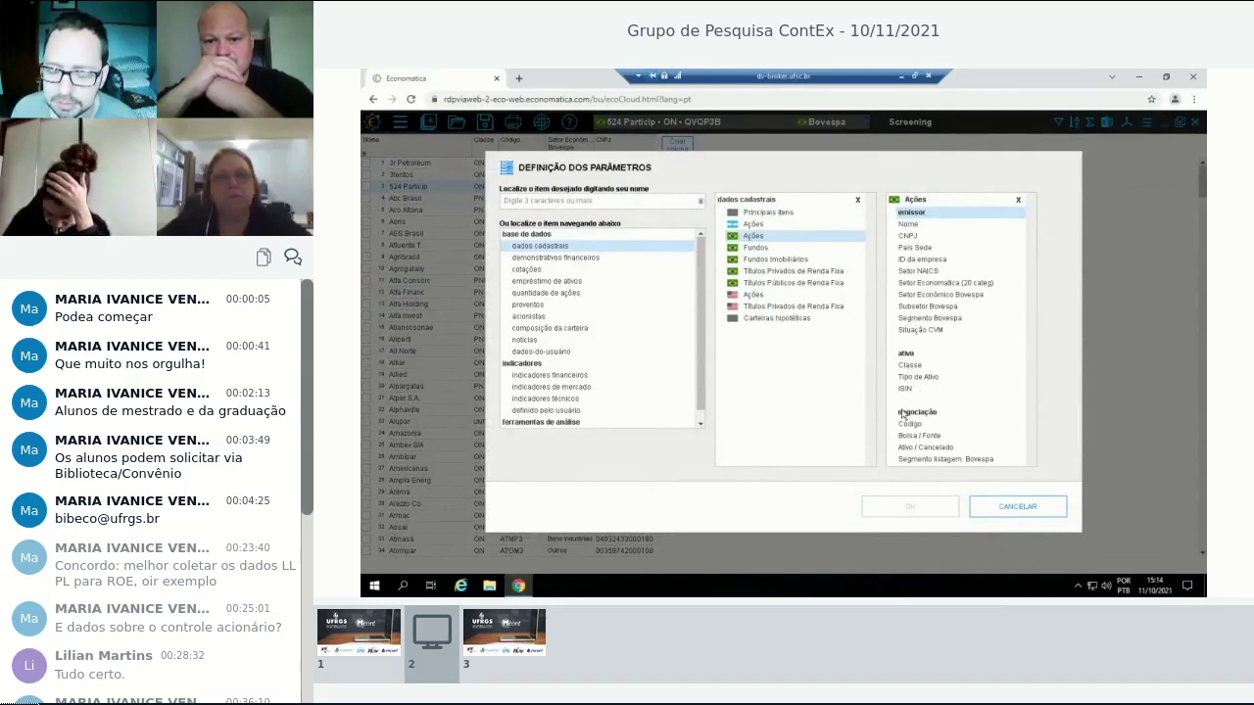
{"action": "left_click", "coordinate": [922, 323]}
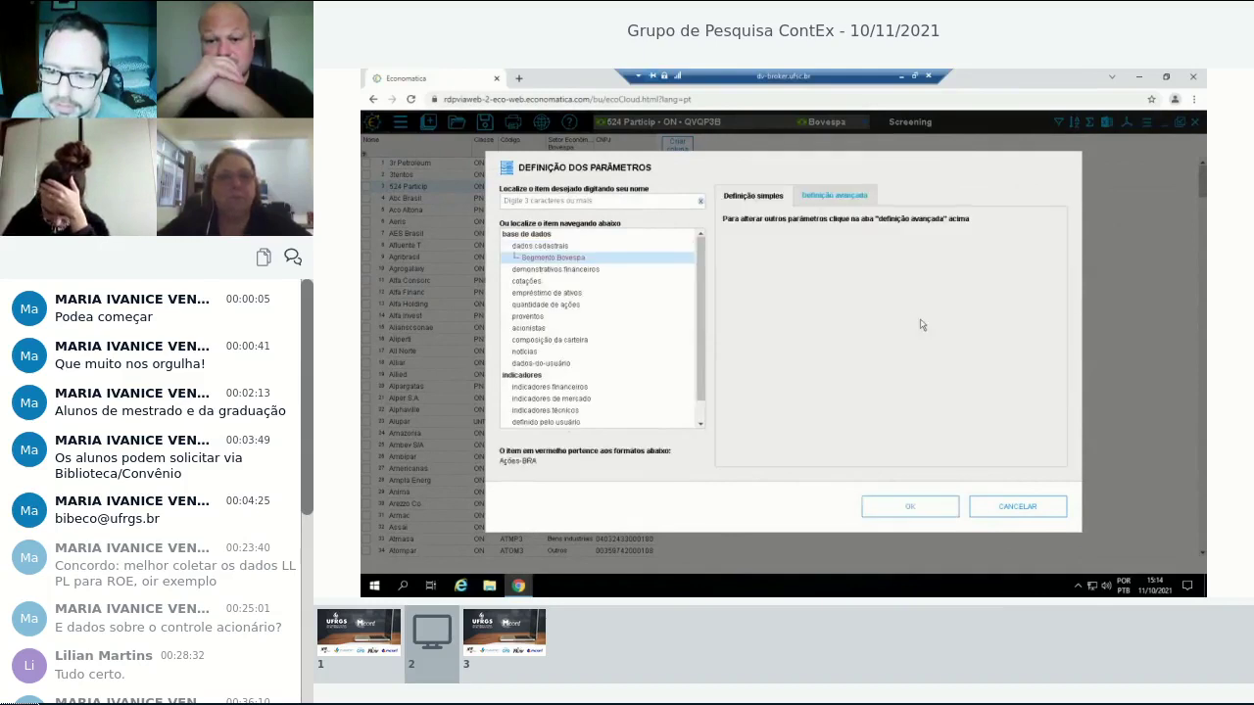
{"action": "left_click", "coordinate": [544, 245]}
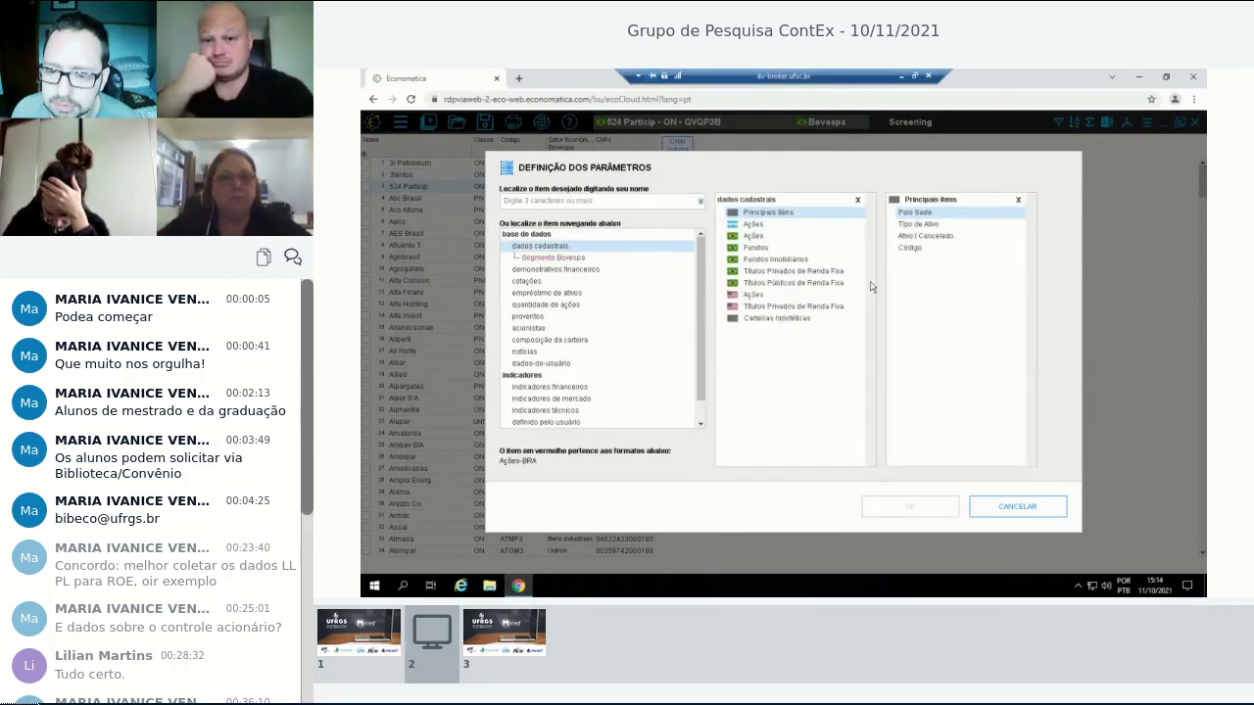
{"action": "left_click", "coordinate": [928, 306]}
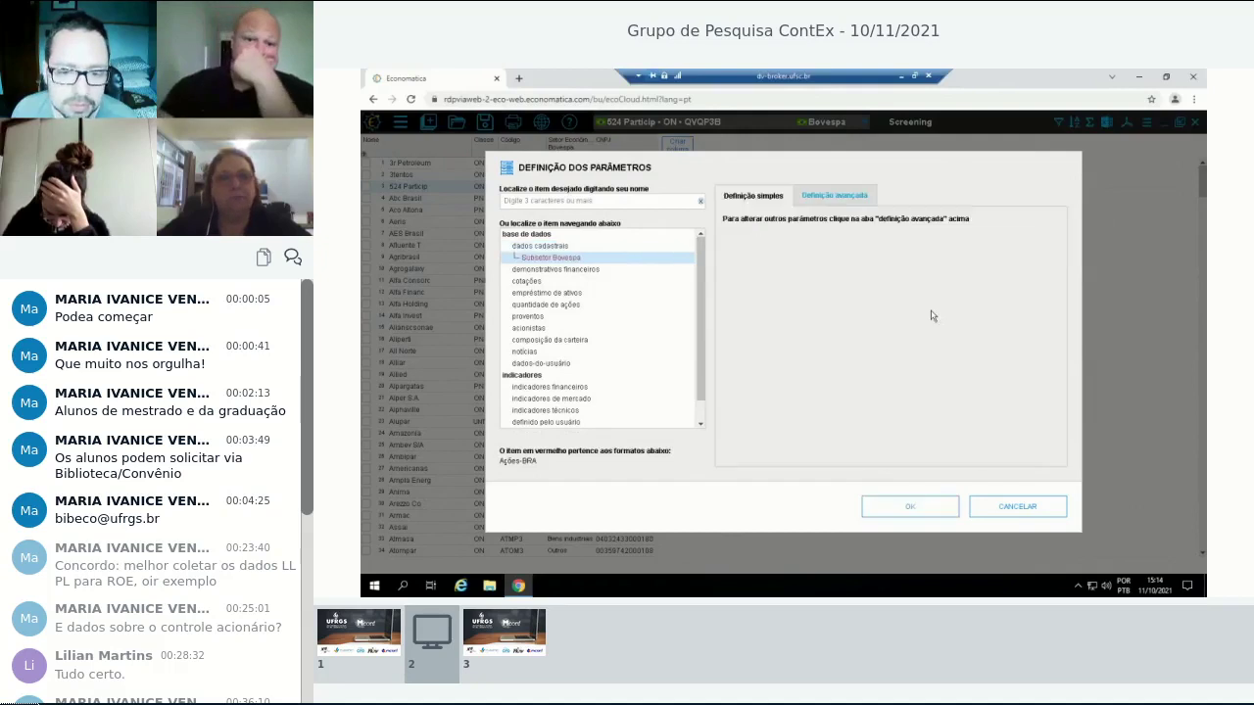
{"action": "key", "text": "Return"}
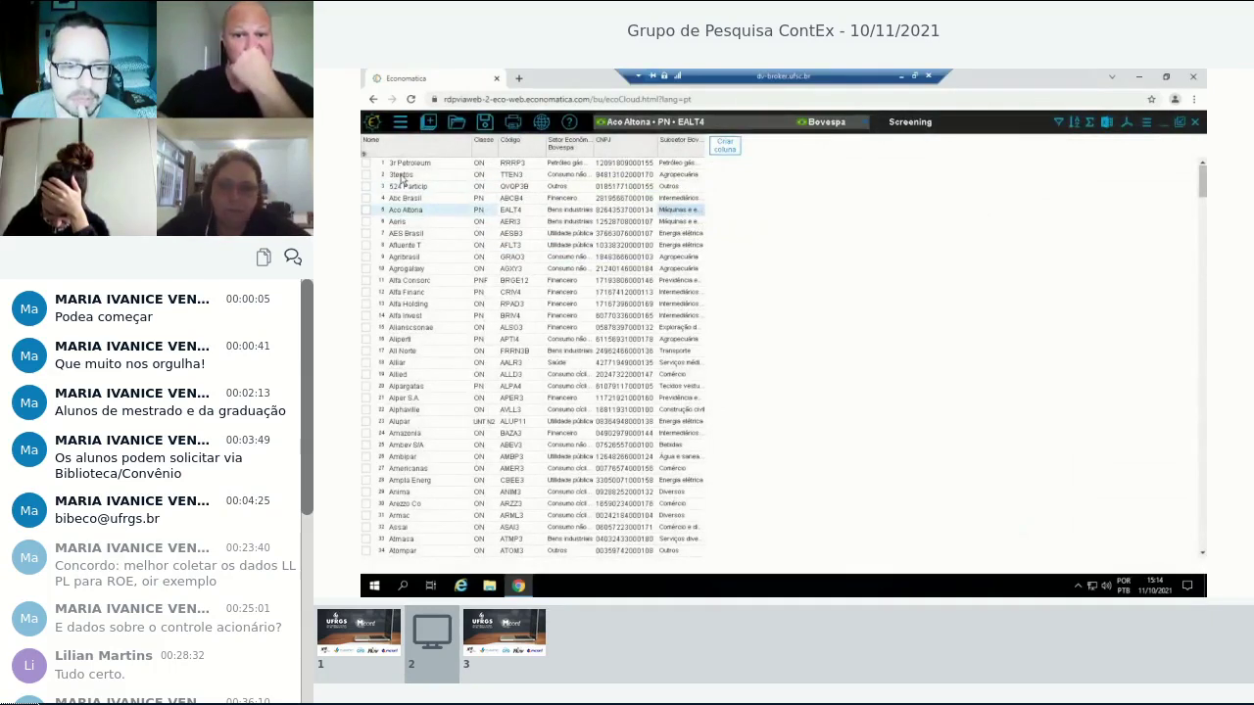
Inspect the 3tentos row's subsector and CNPJ values.
{"action": "left_click", "coordinate": [573, 175]}
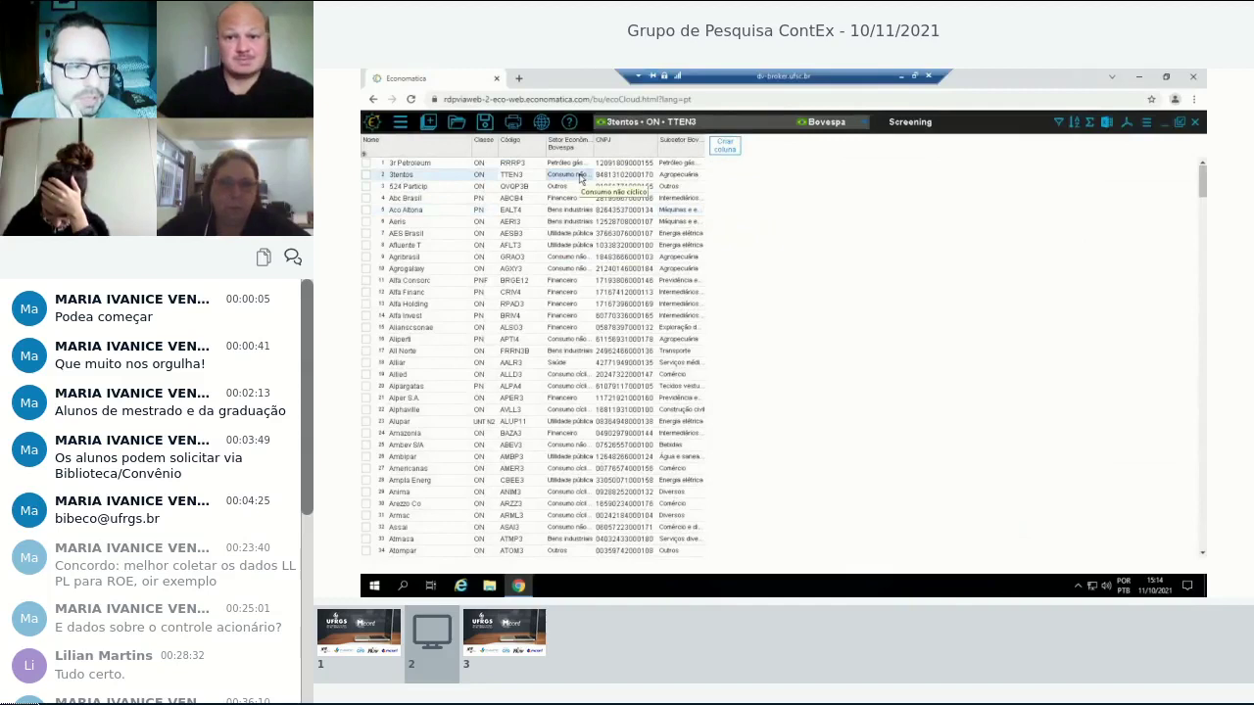
{"action": "left_click", "coordinate": [689, 177]}
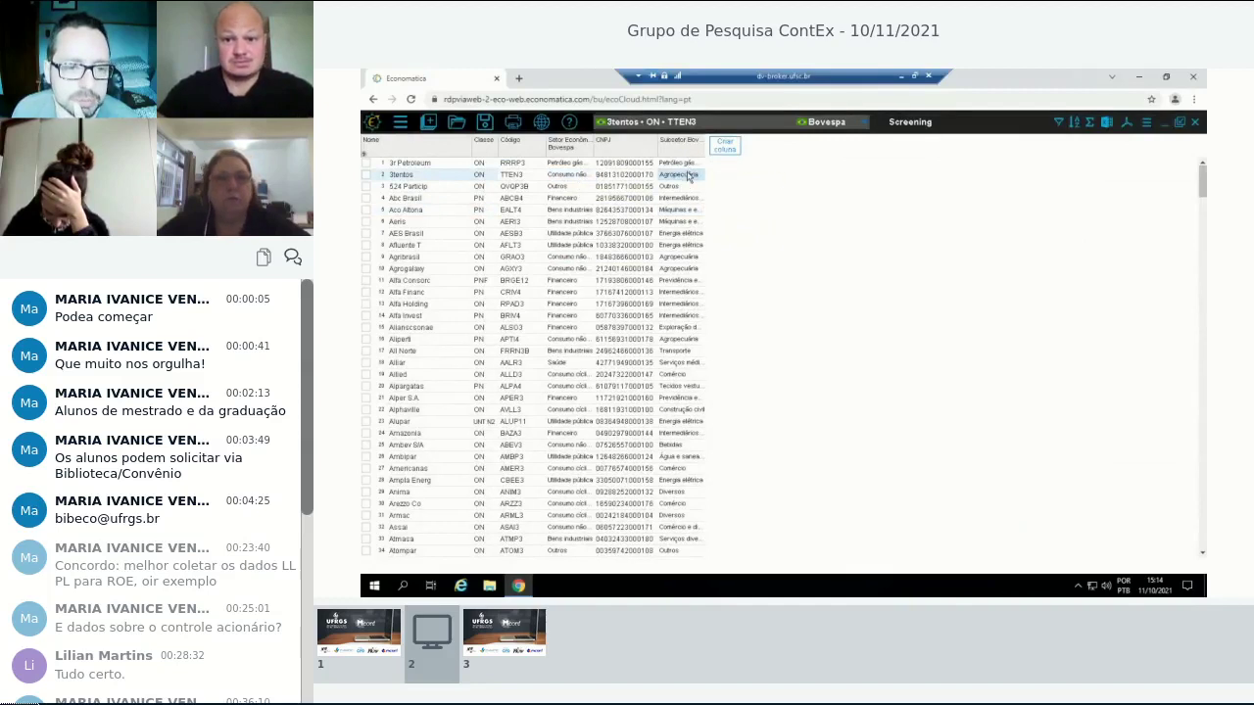
{"action": "left_click", "coordinate": [625, 175]}
Delete the CNPJ column with Apagar coluna and start defining a new column.
{"action": "left_click", "coordinate": [621, 147]}
{"action": "right_click", "coordinate": [621, 148]}
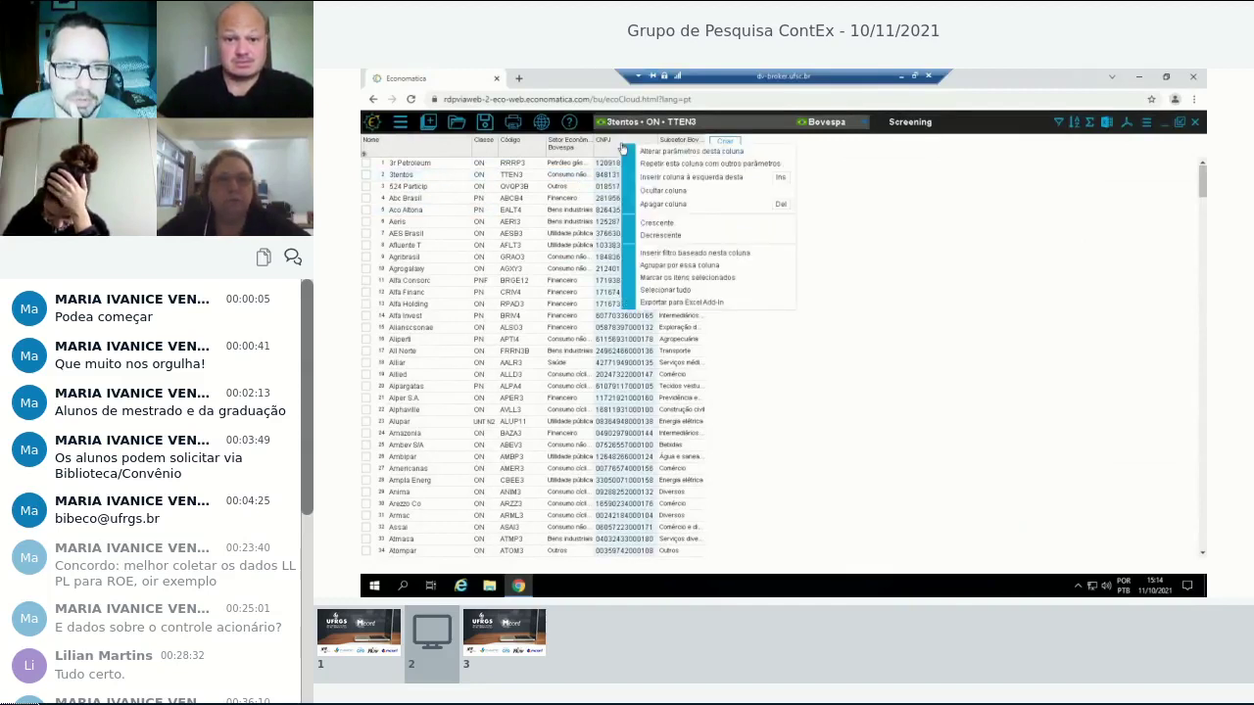
{"action": "left_click", "coordinate": [672, 205]}
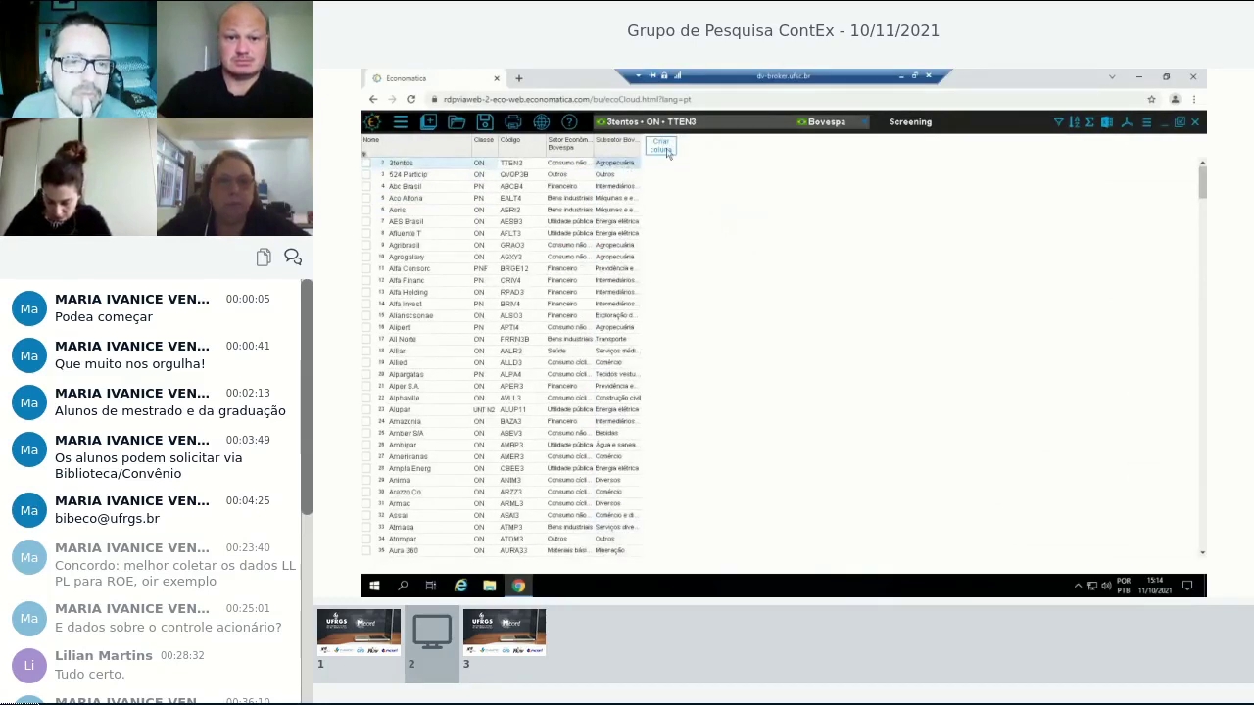
{"action": "left_click", "coordinate": [662, 146]}
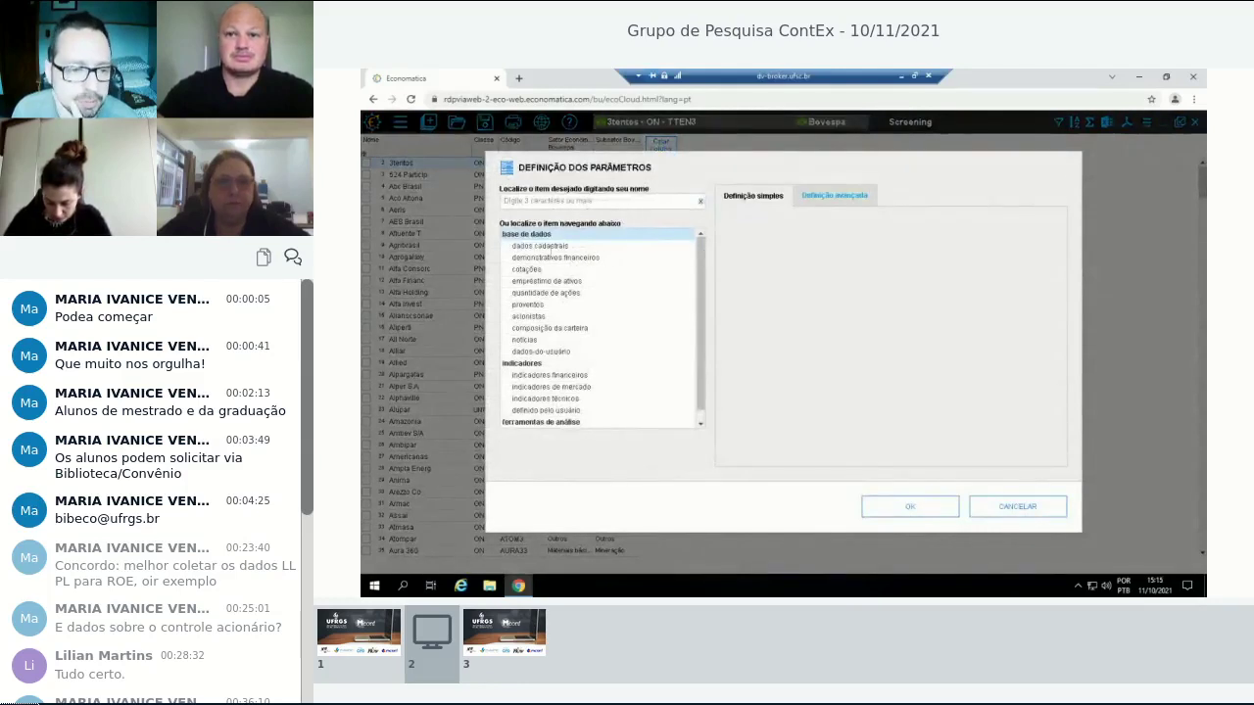
Browse the Todos os formatos de balanços account list, then cancel and return to the remote desktop.
{"action": "left_click", "coordinate": [550, 258]}
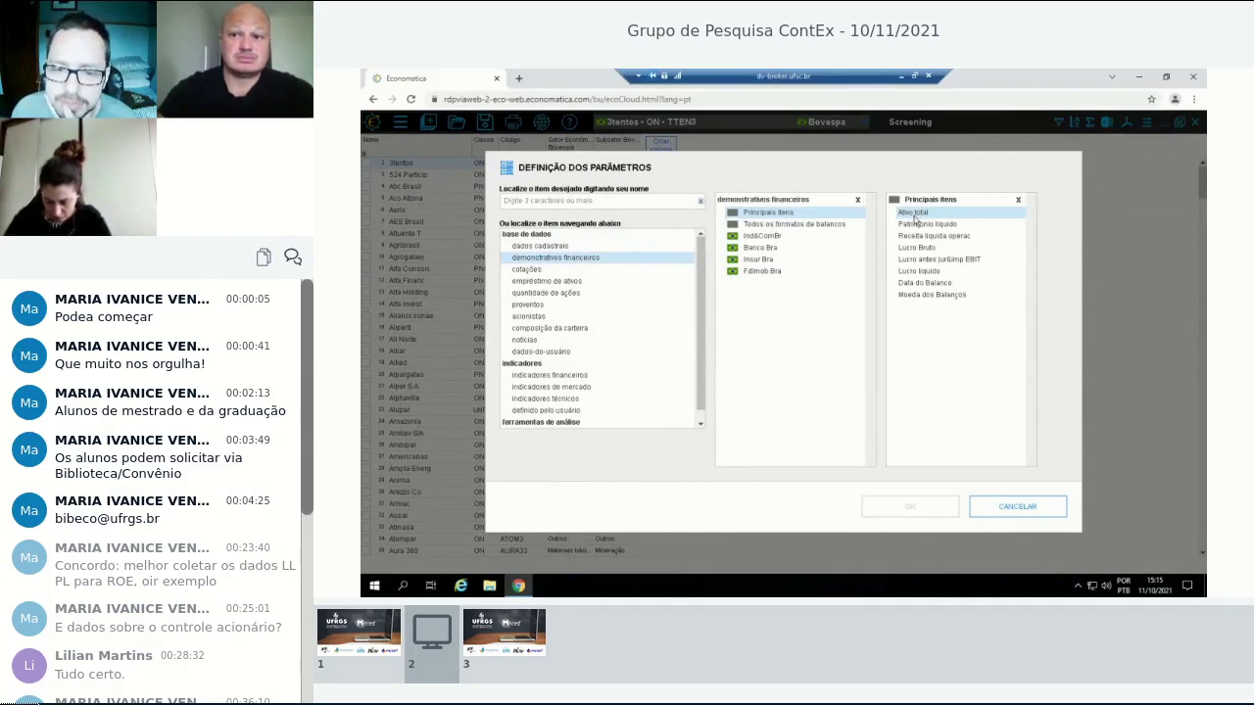
{"action": "left_click", "coordinate": [794, 224]}
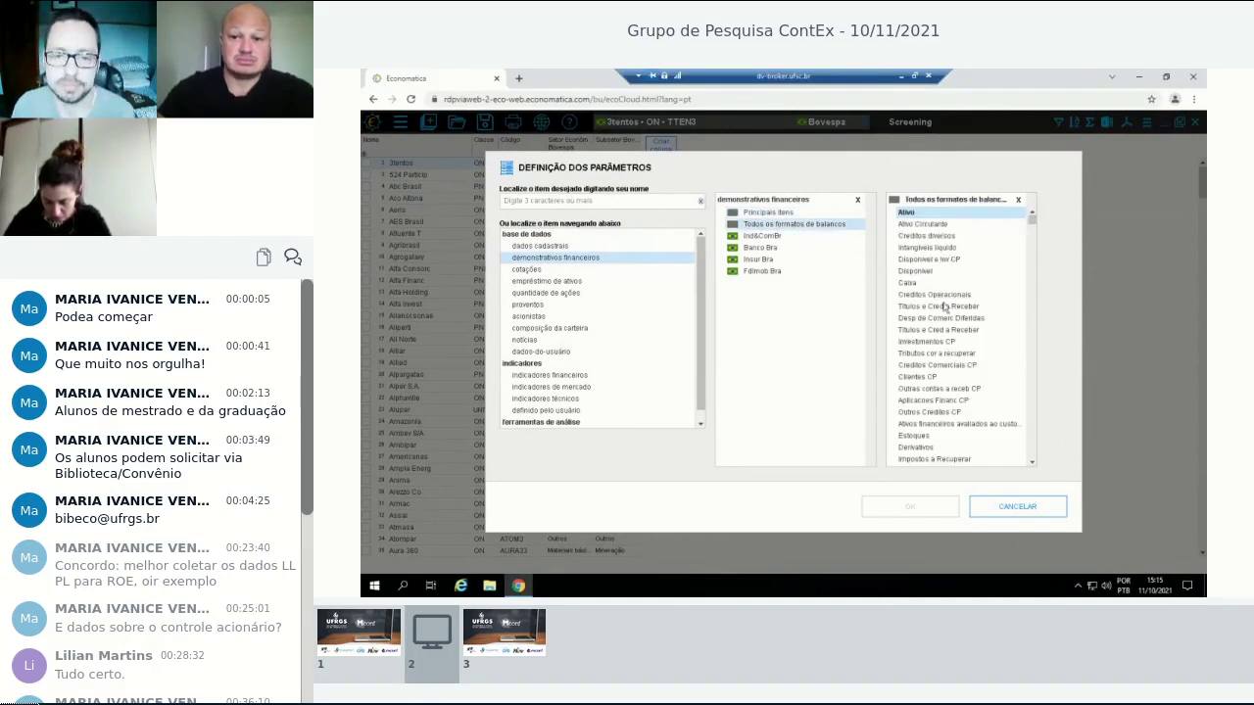
{"action": "mouse_move", "coordinate": [1032, 219]}
{"action": "left_mouse_down"}
{"action": "mouse_move", "coordinate": [1020, 286]}
{"action": "mouse_move", "coordinate": [1028, 380]}
{"action": "left_mouse_up"}
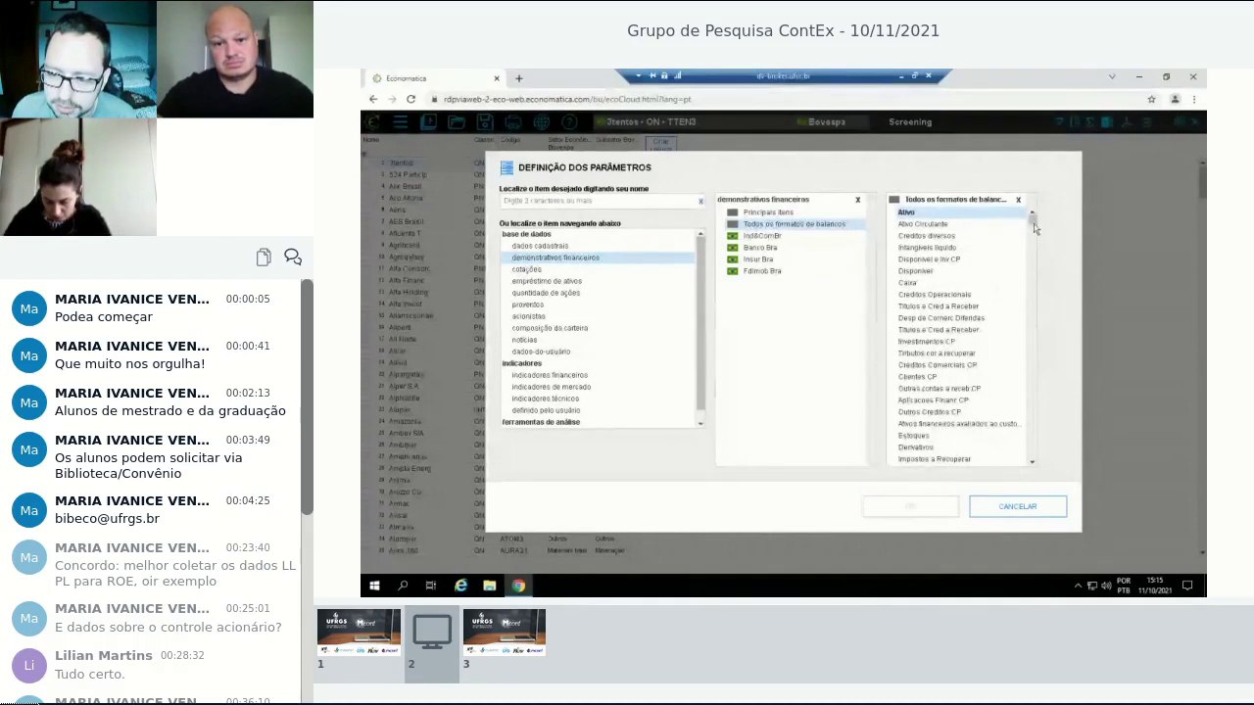
{"action": "left_click_drag", "start_coordinate": [1032, 223], "coordinate": [1029, 333]}
{"action": "scroll", "coordinate": [1019, 333], "scroll_direction": "down", "scroll_amount": 3}
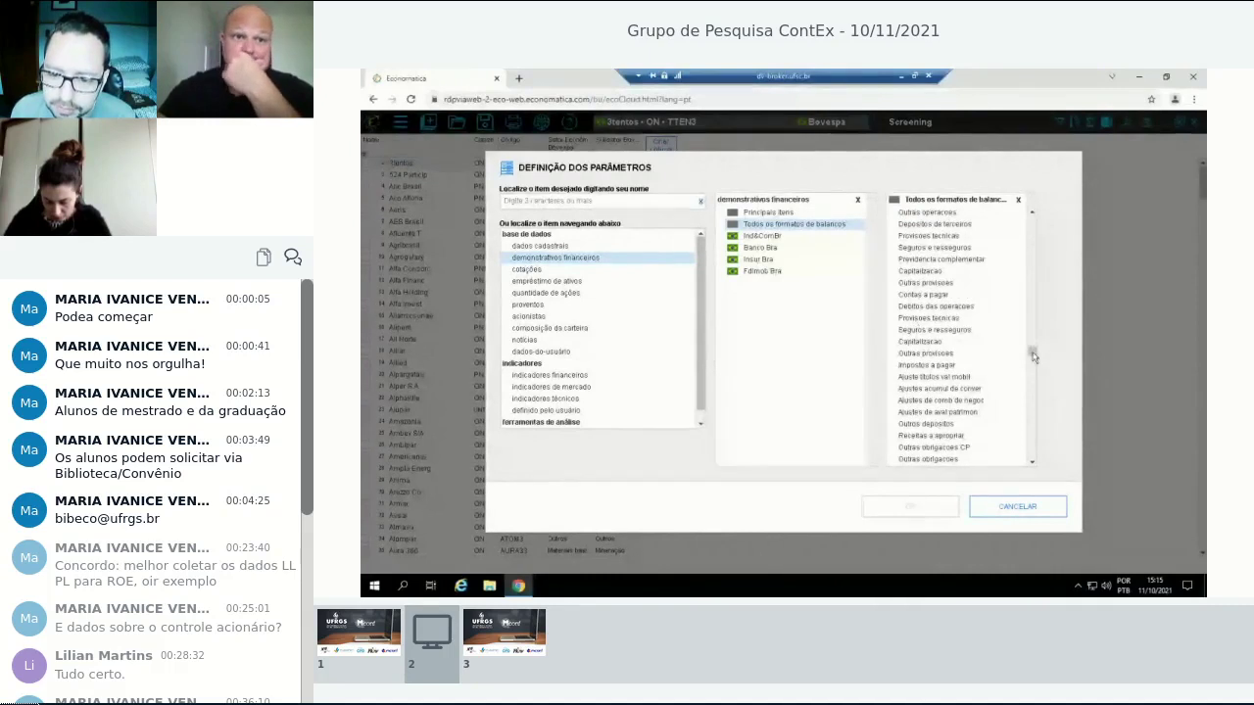
{"action": "mouse_move", "coordinate": [1031, 350]}
{"action": "left_mouse_down"}
{"action": "mouse_move", "coordinate": [1034, 376]}
{"action": "mouse_move", "coordinate": [1034, 361]}
{"action": "left_mouse_up"}
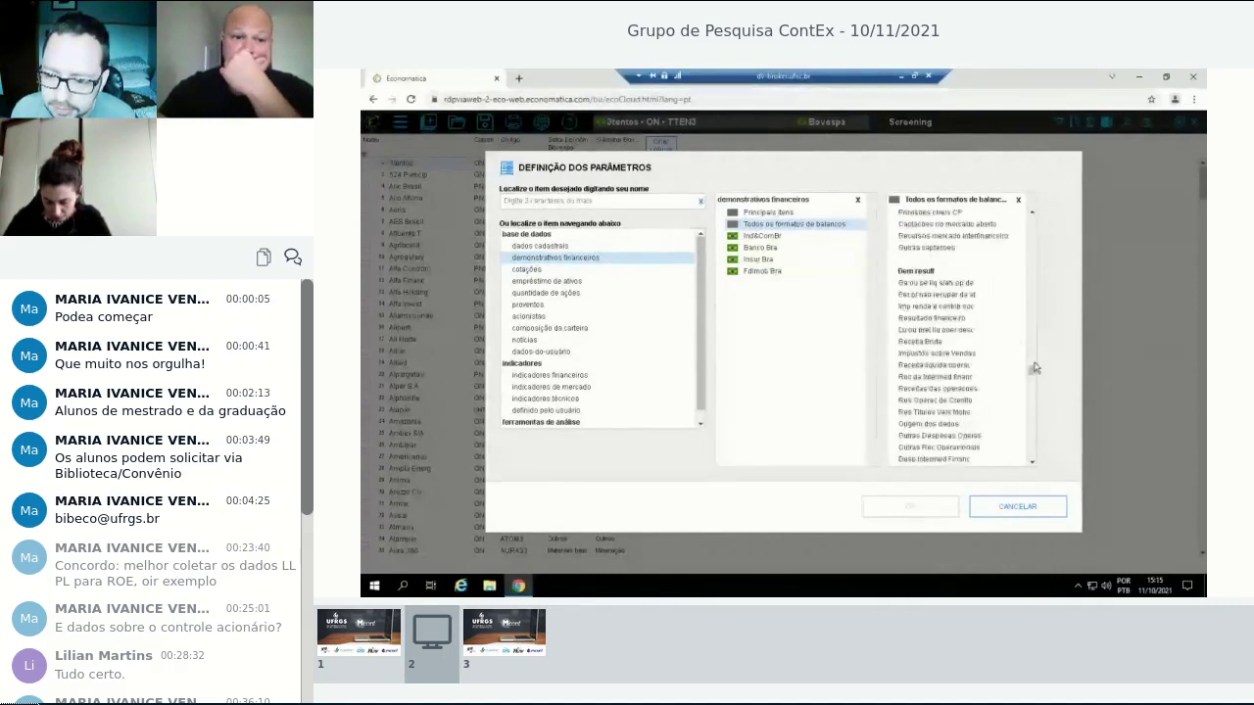
{"action": "left_click_drag", "start_coordinate": [1035, 362], "coordinate": [1031, 328]}
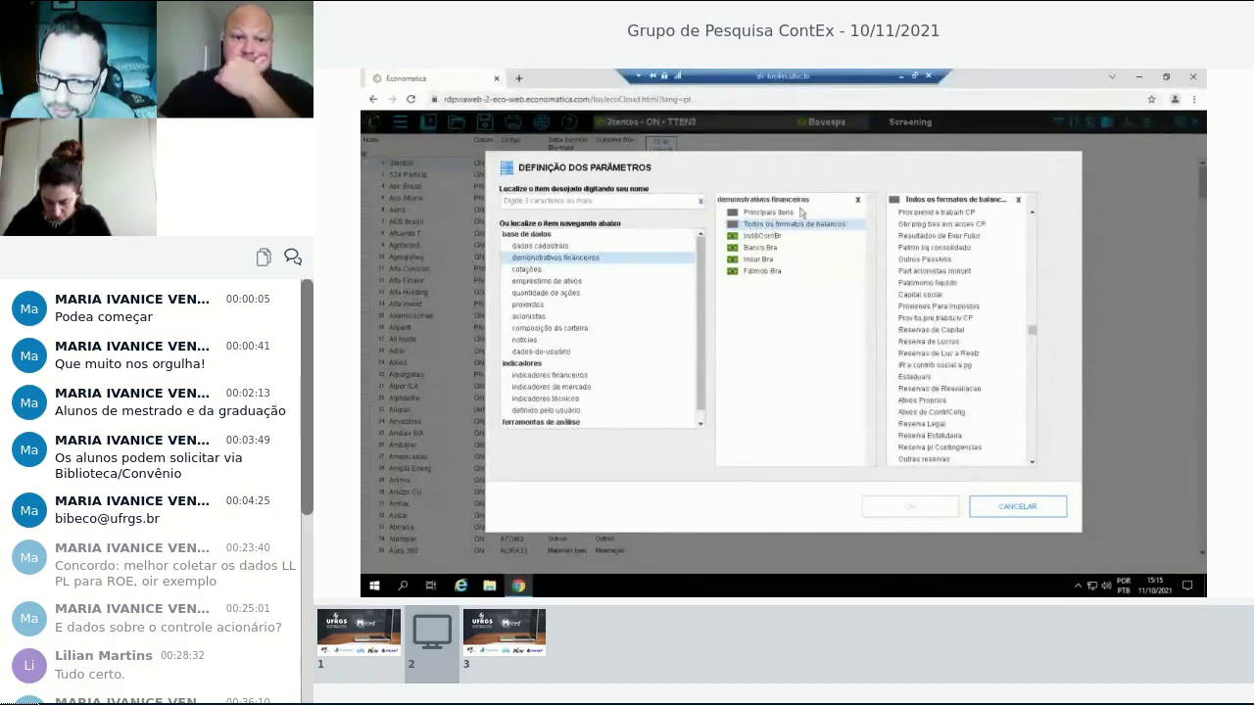
{"action": "left_click", "coordinate": [1015, 509]}
{"action": "left_click", "coordinate": [902, 76]}
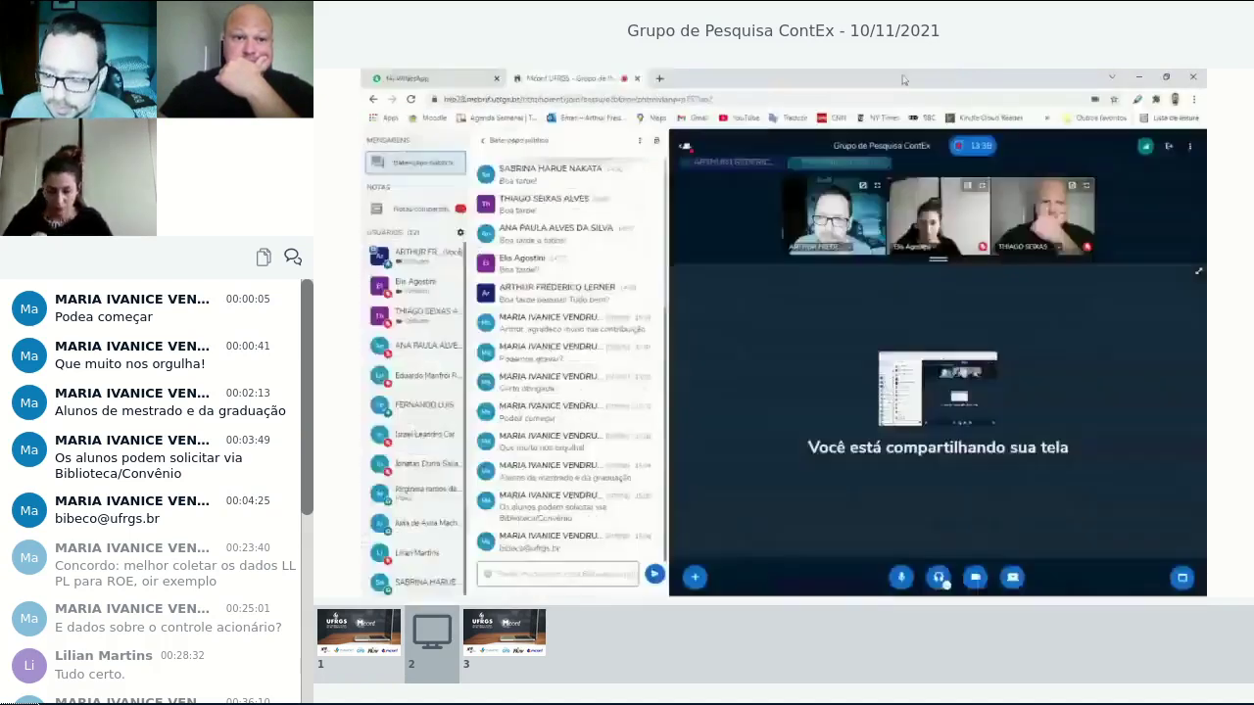
{"action": "key", "text": "alt+Tab"}
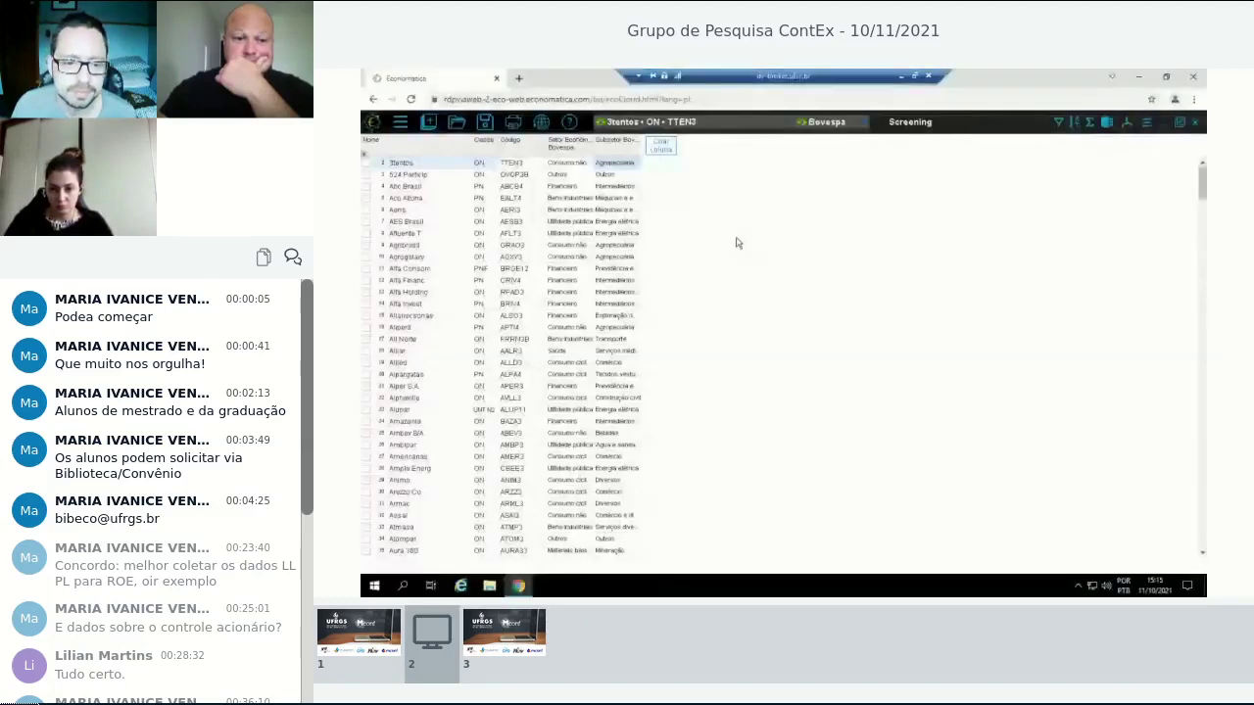
Start a new column and list the Ind&ComBr accounts under demonstrativos financeiros.
{"action": "left_click", "coordinate": [668, 155]}
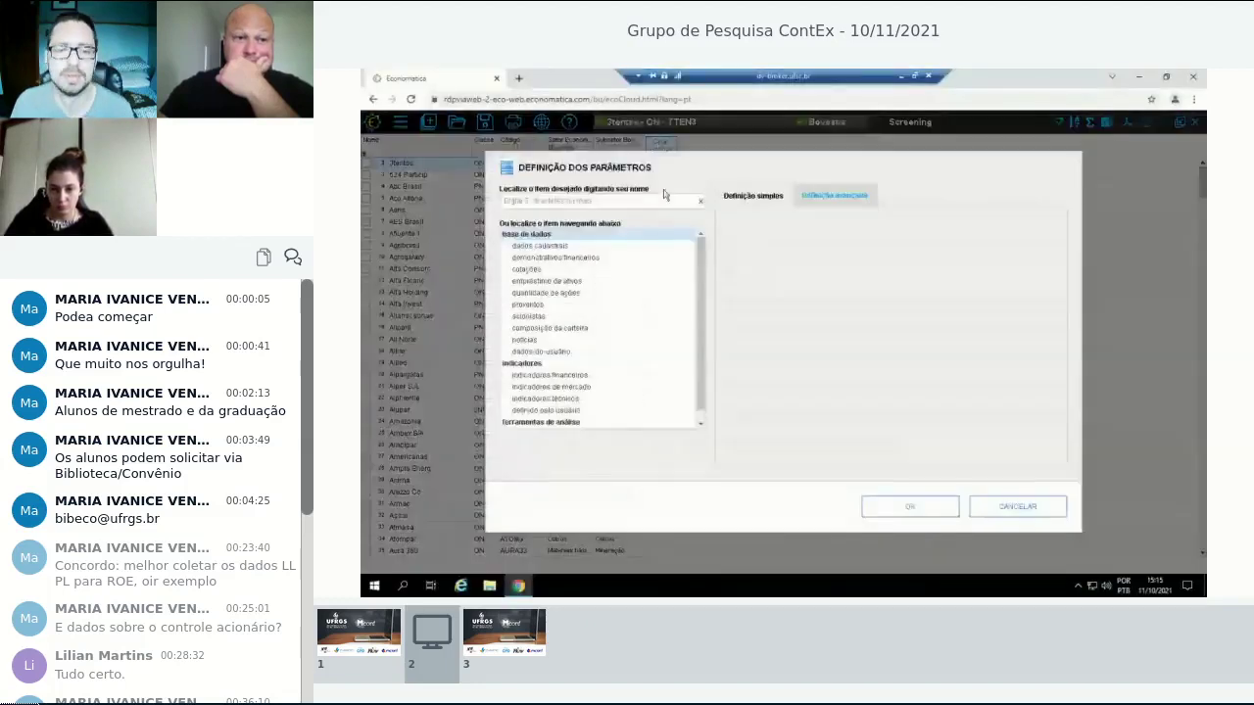
{"action": "left_click", "coordinate": [583, 260]}
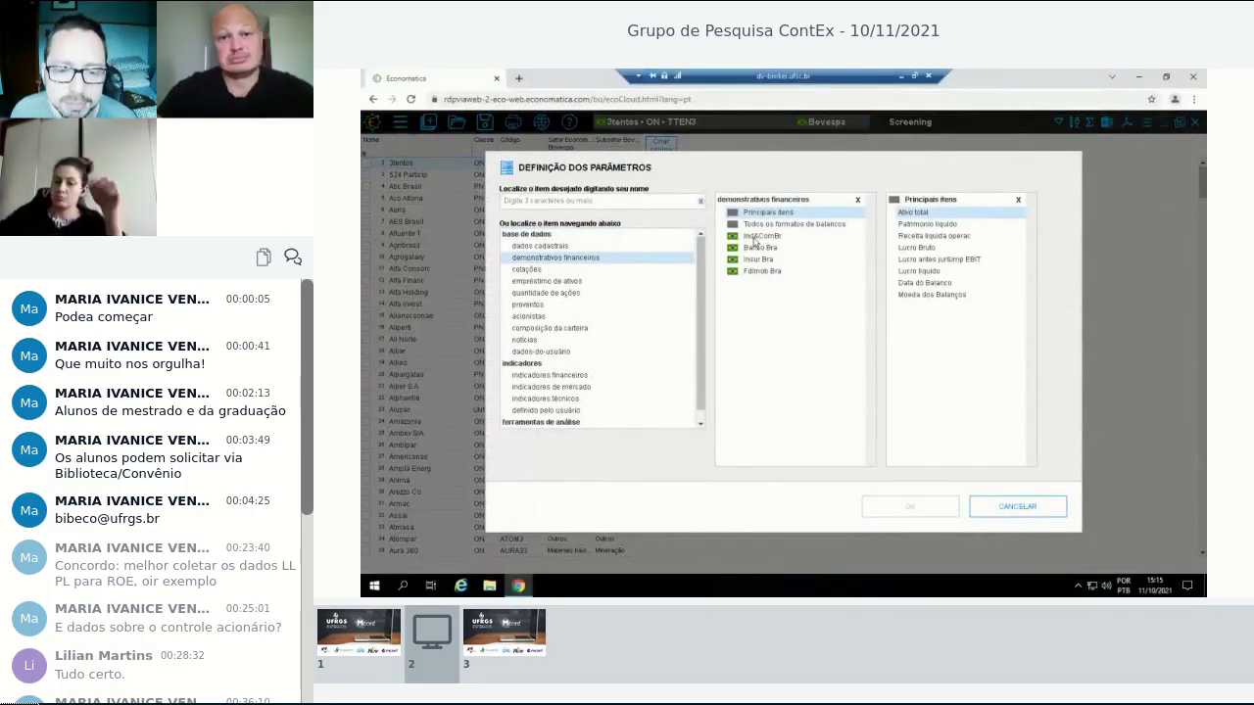
{"action": "left_click", "coordinate": [759, 238]}
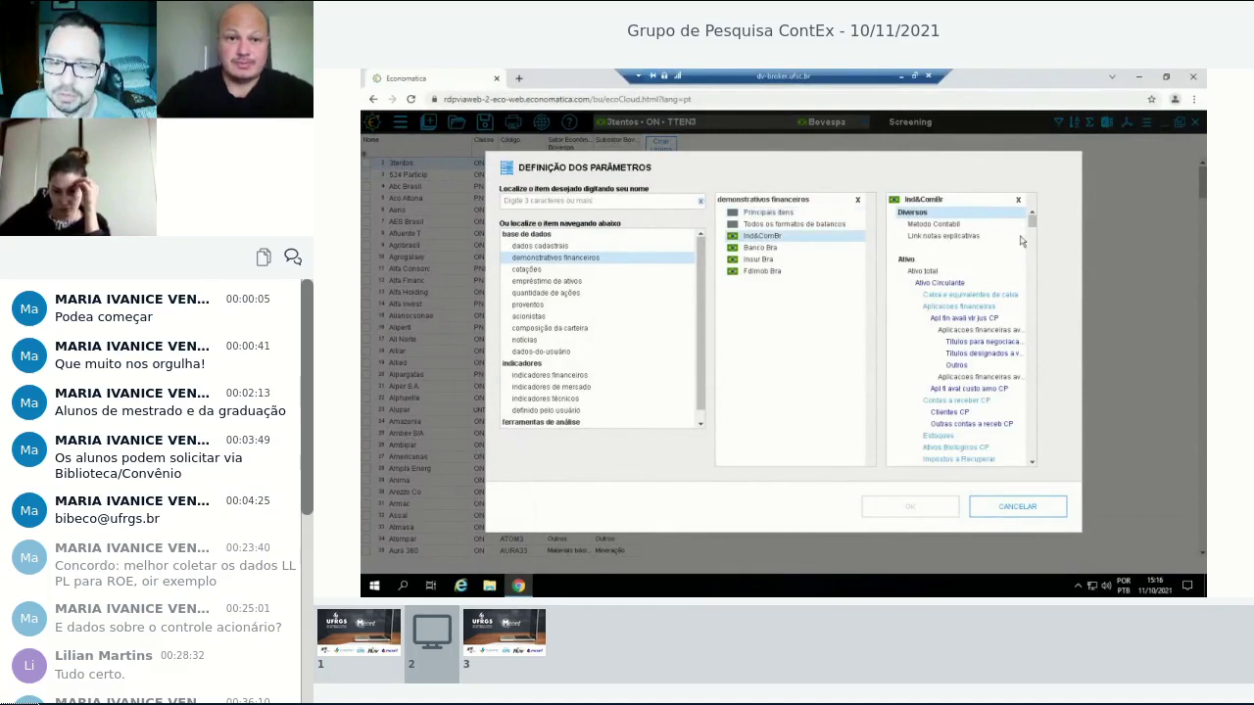
{"action": "left_click_drag", "start_coordinate": [1031, 226], "coordinate": [1032, 210]}
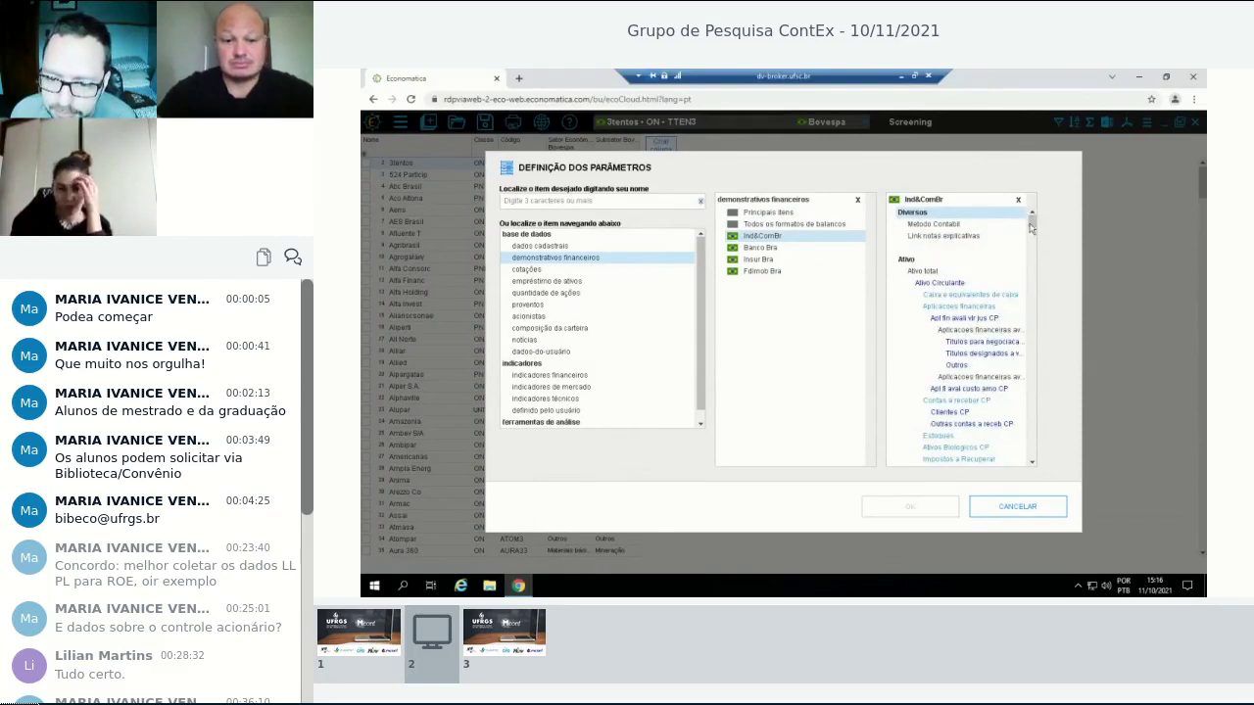
{"action": "scroll", "coordinate": [1032, 227], "scroll_direction": "down", "scroll_amount": 5}
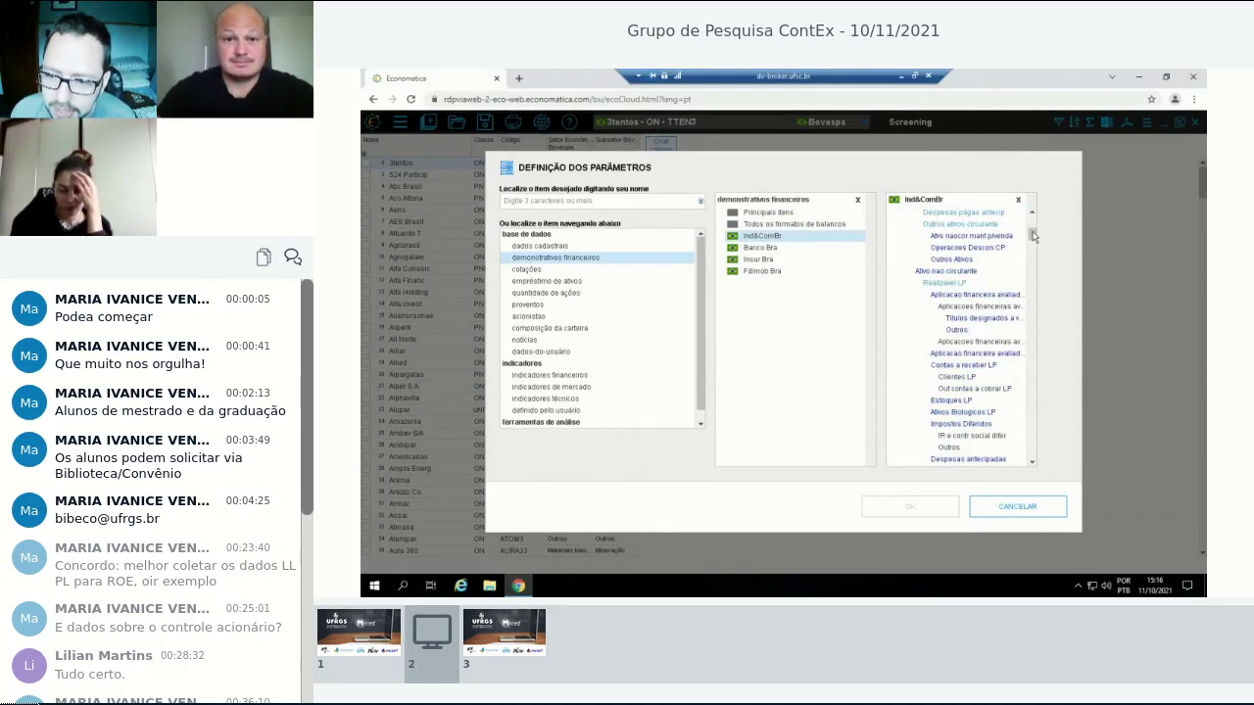
{"action": "left_click_drag", "start_coordinate": [1031, 235], "coordinate": [1031, 210]}
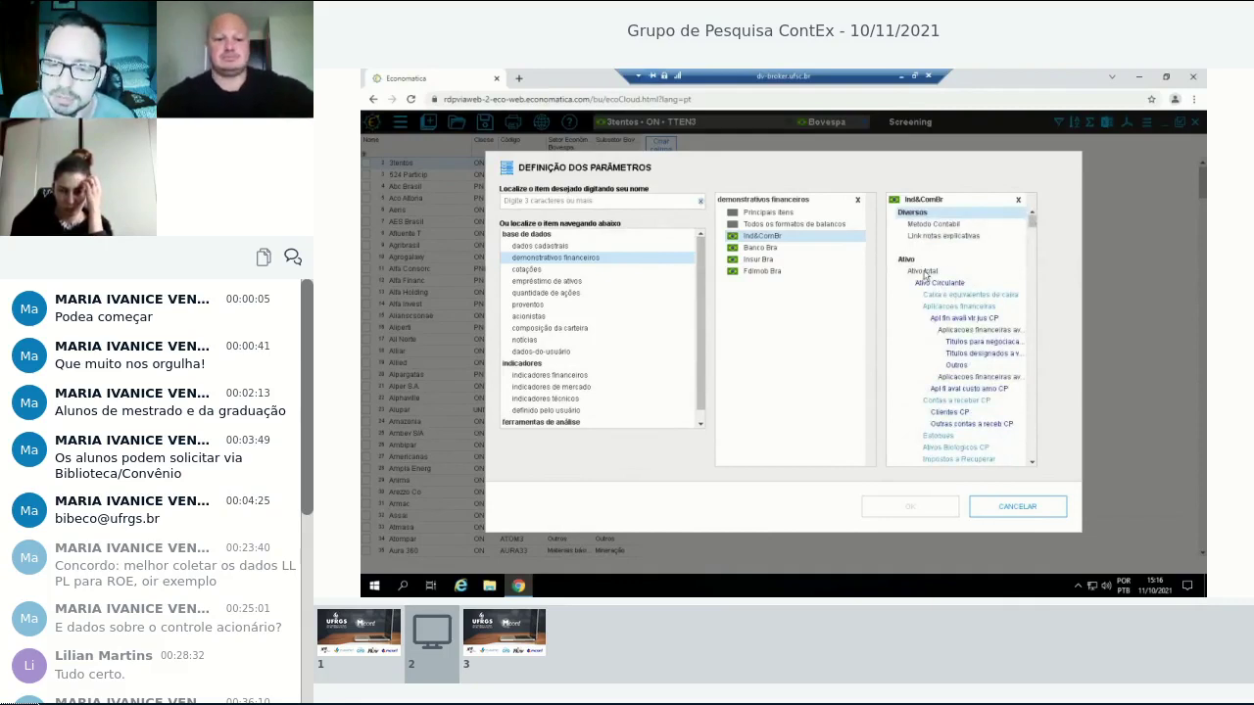
{"action": "left_click_drag", "start_coordinate": [1031, 222], "coordinate": [1029, 252]}
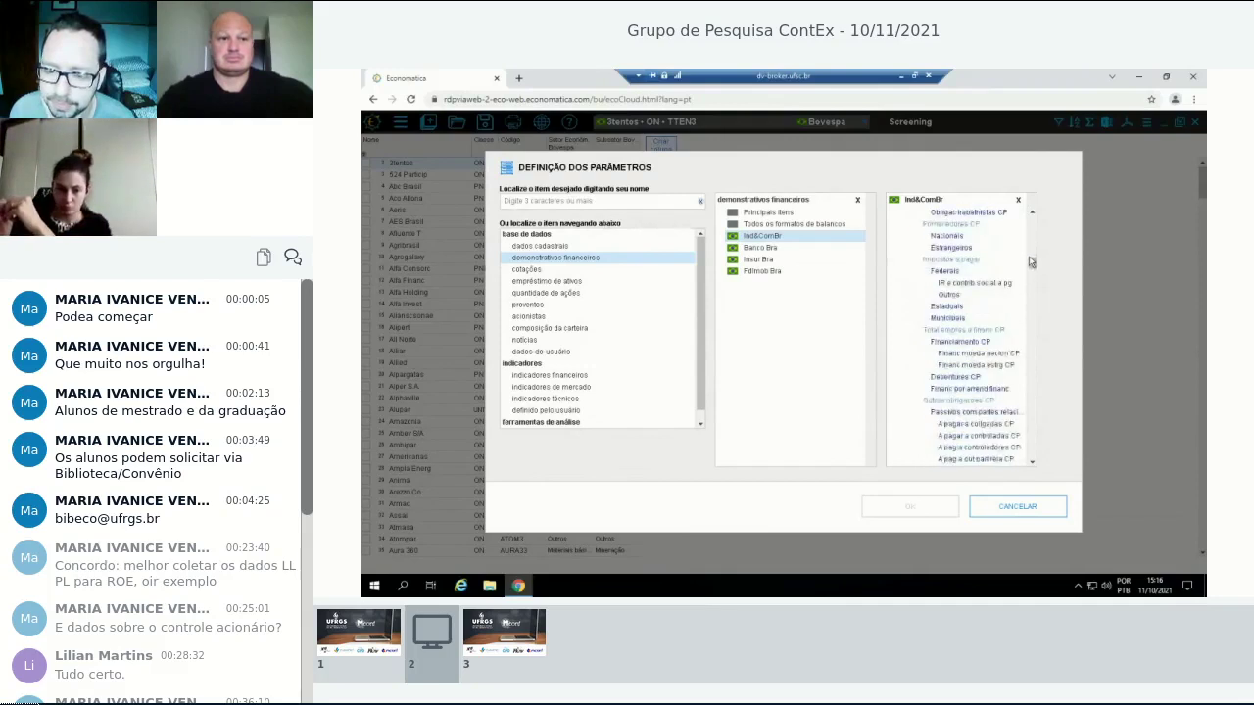
{"action": "left_click_drag", "start_coordinate": [1029, 254], "coordinate": [1030, 321]}
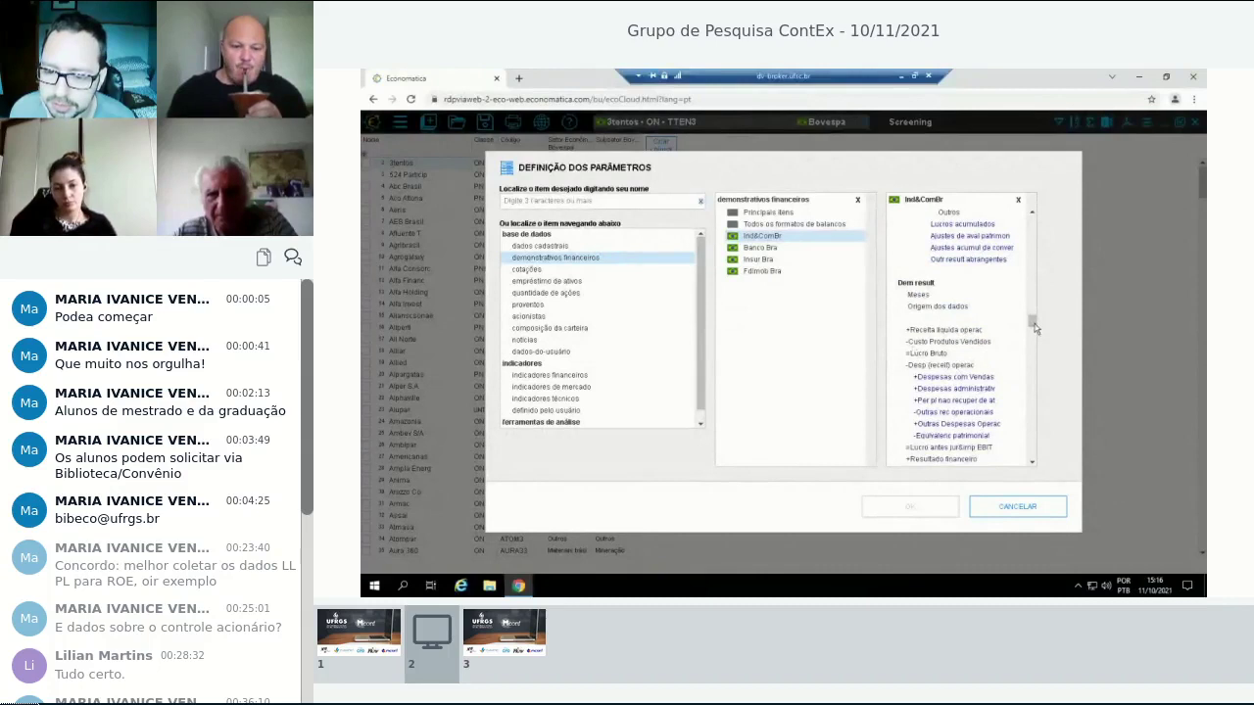
{"action": "left_click_drag", "start_coordinate": [1031, 321], "coordinate": [1038, 332]}
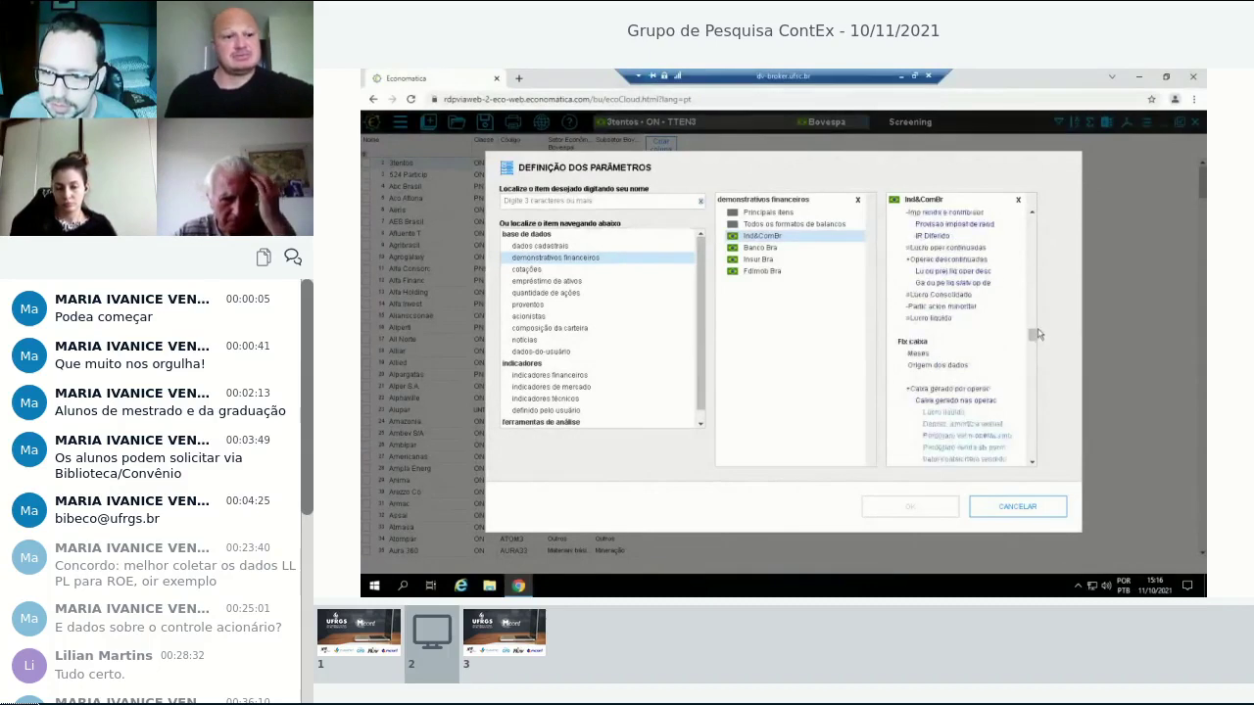
{"action": "scroll", "coordinate": [999, 344], "scroll_direction": "down", "scroll_amount": 3}
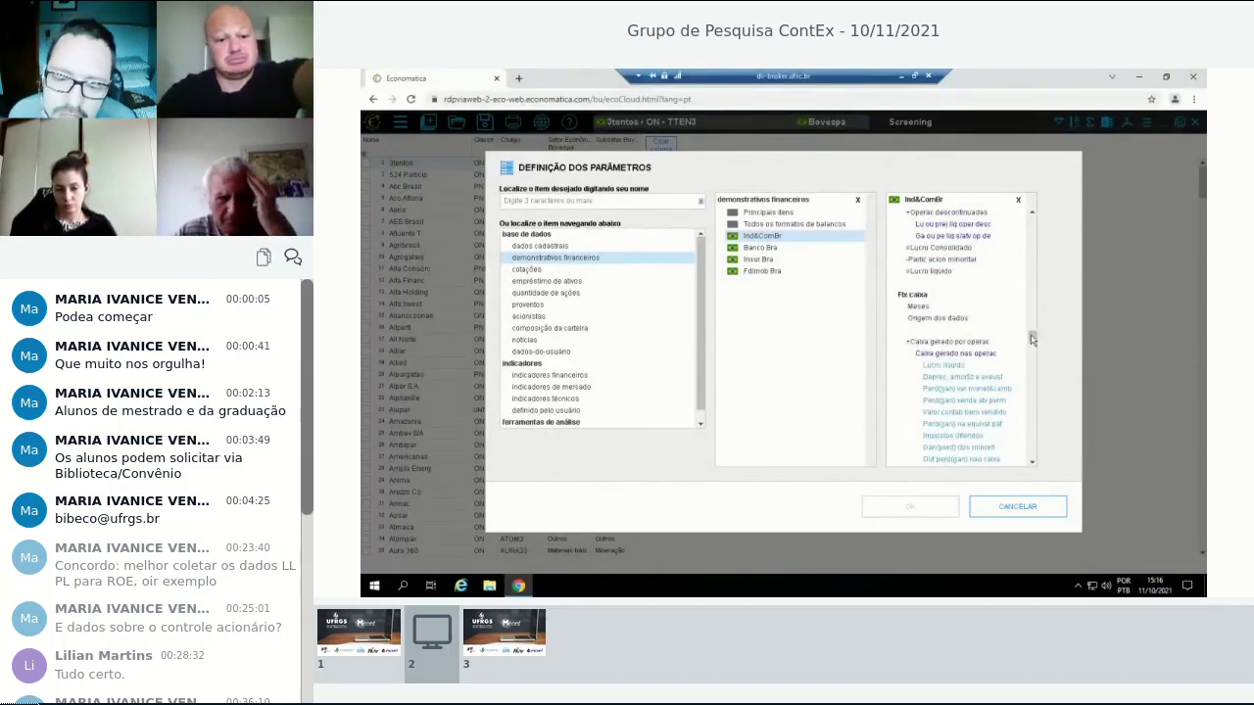
{"action": "scroll", "coordinate": [1030, 342], "scroll_direction": "down", "scroll_amount": 5}
Scroll the Ind&ComBr account list until Ativo total is in view.
{"action": "scroll", "coordinate": [1031, 342], "scroll_direction": "up", "scroll_amount": 1}
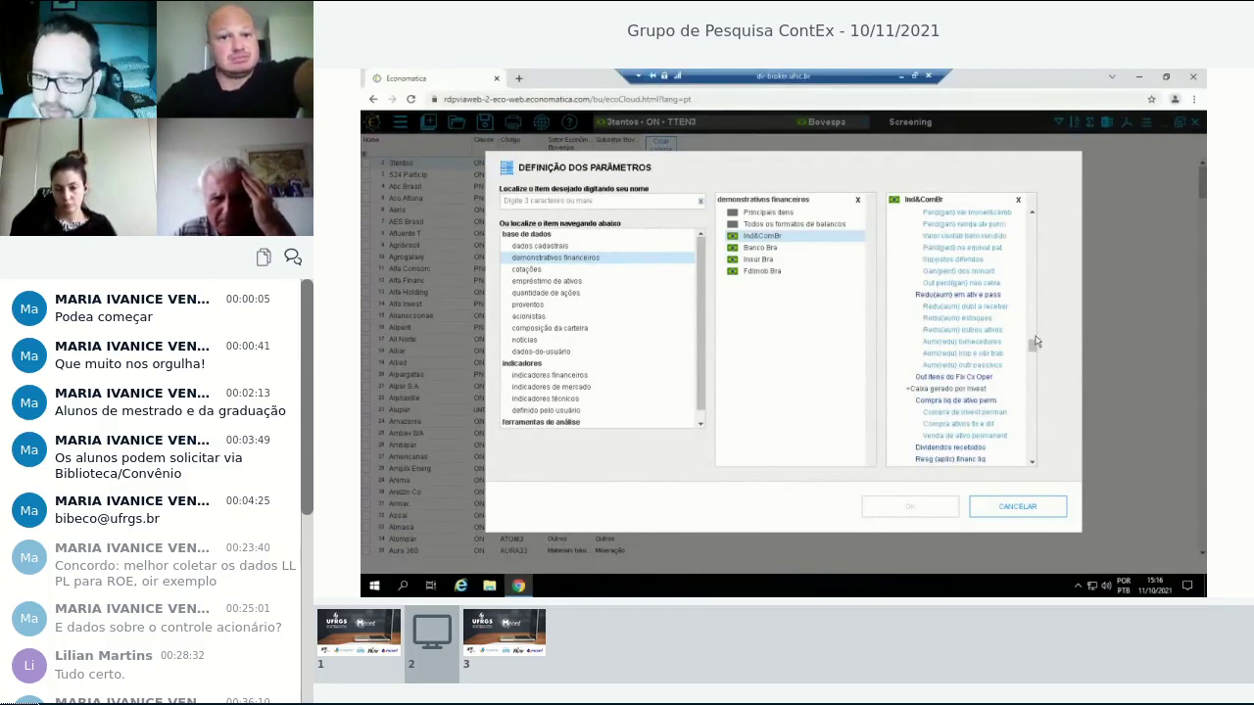
{"action": "scroll", "coordinate": [1035, 341], "scroll_direction": "up", "scroll_amount": 1}
{"action": "scroll", "coordinate": [1038, 337], "scroll_direction": "up", "scroll_amount": 1}
{"action": "scroll", "coordinate": [1039, 336], "scroll_direction": "up", "scroll_amount": 1}
{"action": "scroll", "coordinate": [1039, 336], "scroll_direction": "up", "scroll_amount": 1}
{"action": "scroll", "coordinate": [1039, 336], "scroll_direction": "up", "scroll_amount": 1}
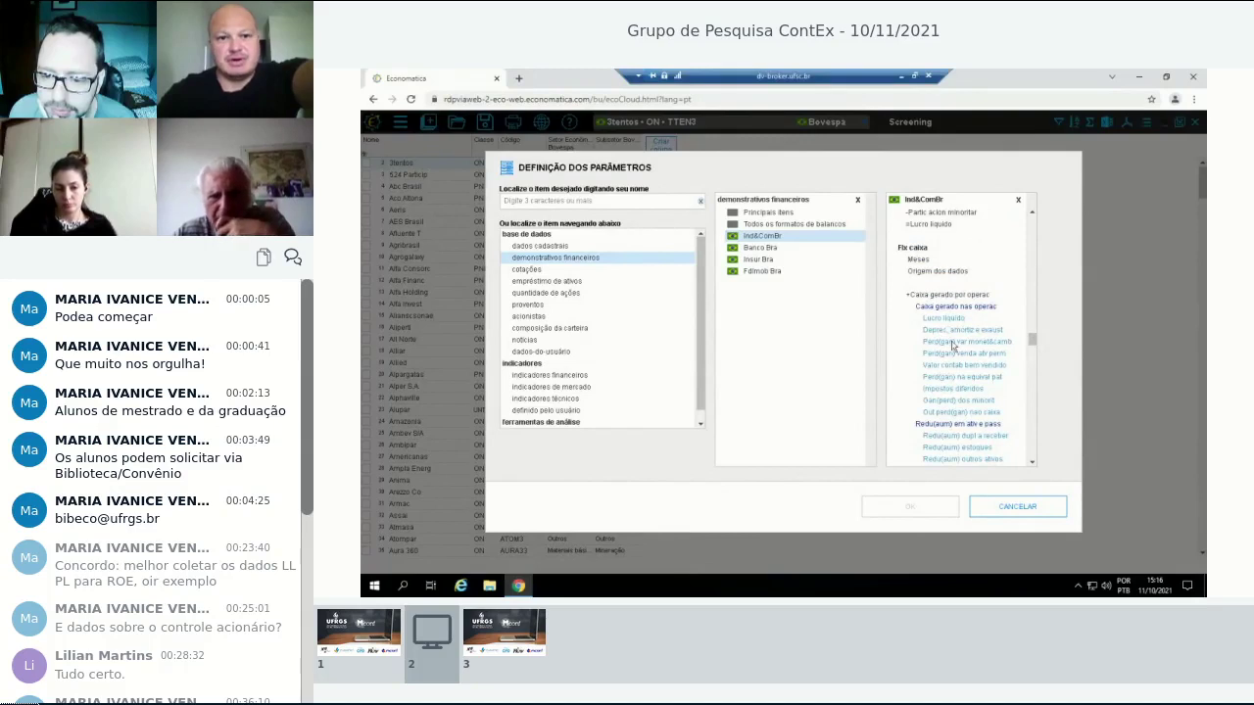
{"action": "scroll", "coordinate": [1040, 343], "scroll_direction": "down", "scroll_amount": 3}
{"action": "scroll", "coordinate": [1035, 345], "scroll_direction": "down", "scroll_amount": 3}
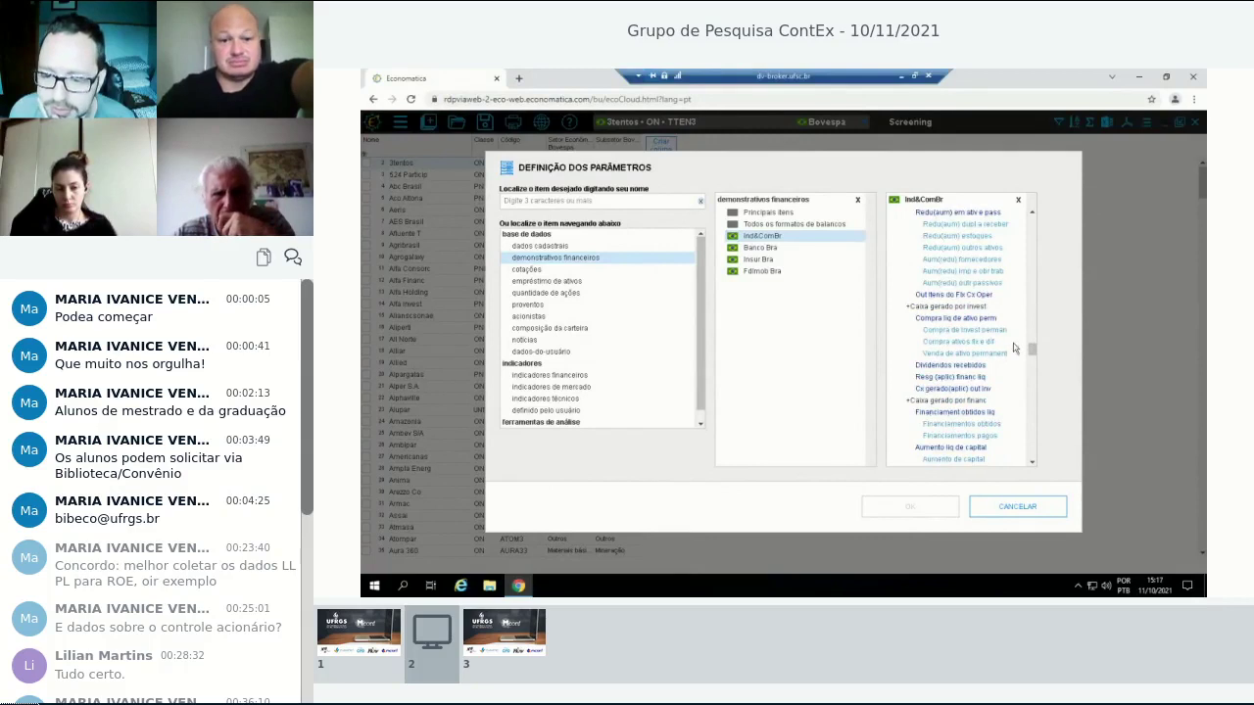
{"action": "scroll", "coordinate": [1033, 354], "scroll_direction": "down", "scroll_amount": 3}
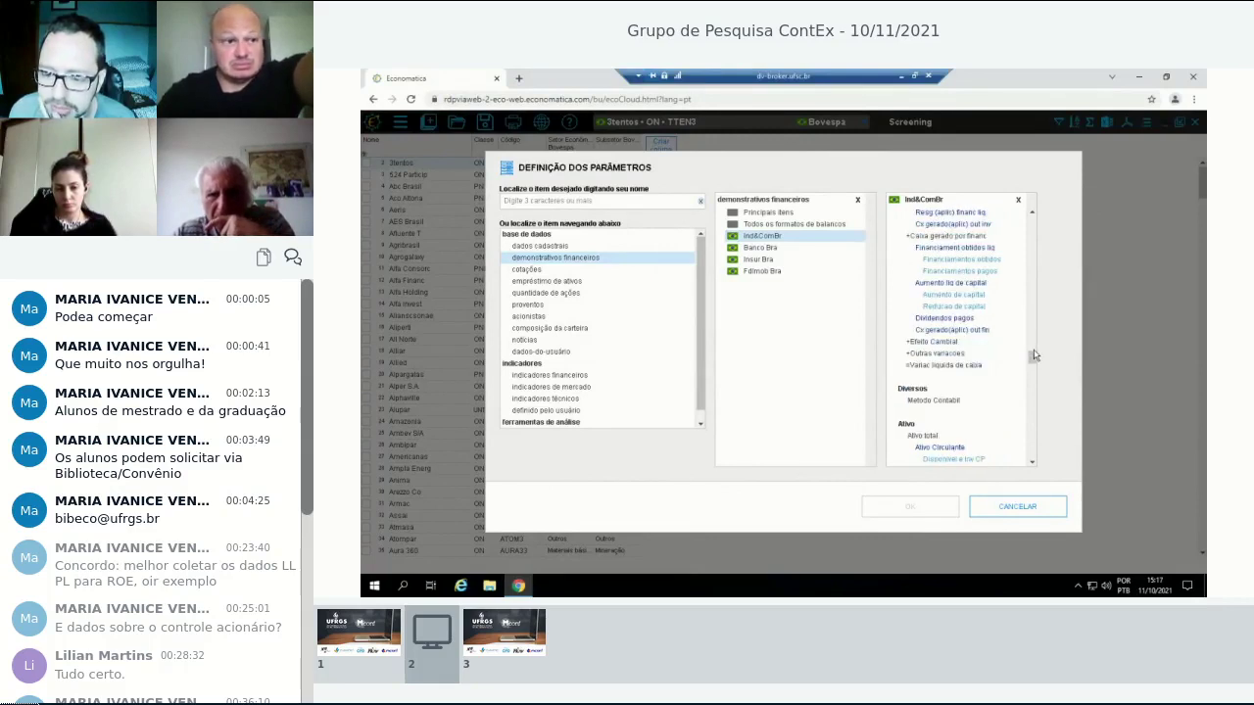
{"action": "scroll", "coordinate": [1031, 360], "scroll_direction": "down", "scroll_amount": 3}
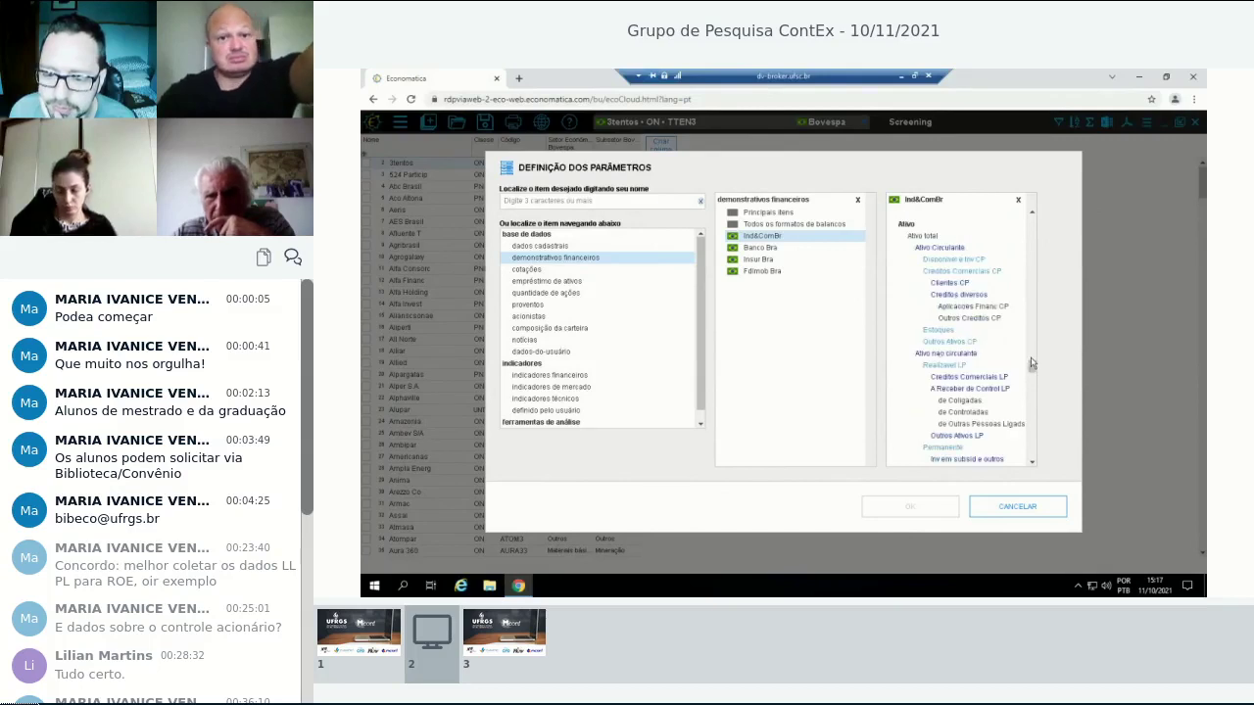
{"action": "scroll", "coordinate": [1033, 358], "scroll_direction": "up", "scroll_amount": 2}
{"action": "scroll", "coordinate": [1036, 352], "scroll_direction": "up", "scroll_amount": 2}
{"action": "scroll", "coordinate": [1035, 350], "scroll_direction": "up", "scroll_amount": 1}
{"action": "scroll", "coordinate": [1036, 344], "scroll_direction": "up", "scroll_amount": 2}
{"action": "scroll", "coordinate": [1043, 329], "scroll_direction": "up", "scroll_amount": 1}
{"action": "scroll", "coordinate": [1043, 329], "scroll_direction": "down", "scroll_amount": 1}
{"action": "scroll", "coordinate": [1043, 338], "scroll_direction": "down", "scroll_amount": 1}
{"action": "scroll", "coordinate": [1042, 346], "scroll_direction": "down", "scroll_amount": 1}
{"action": "scroll", "coordinate": [1043, 354], "scroll_direction": "down", "scroll_amount": 1}
{"action": "scroll", "coordinate": [1043, 357], "scroll_direction": "down", "scroll_amount": 4}
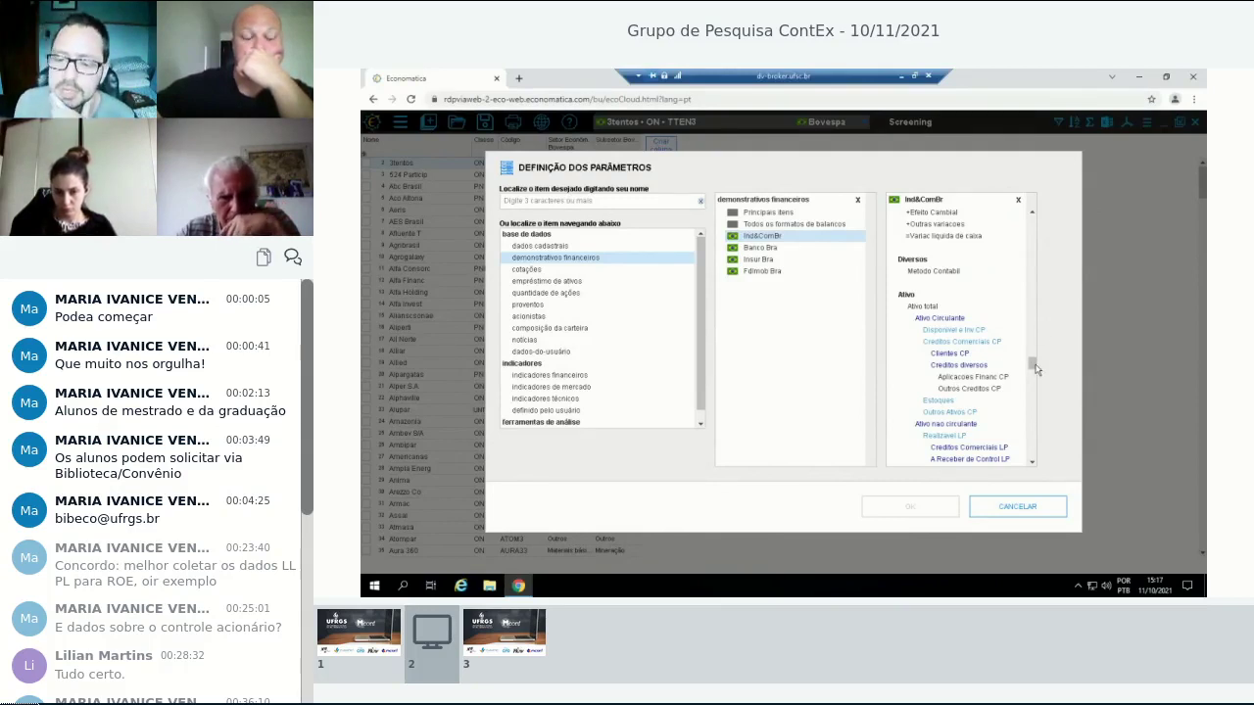
{"action": "left_click_drag", "start_coordinate": [1032, 368], "coordinate": [1030, 373]}
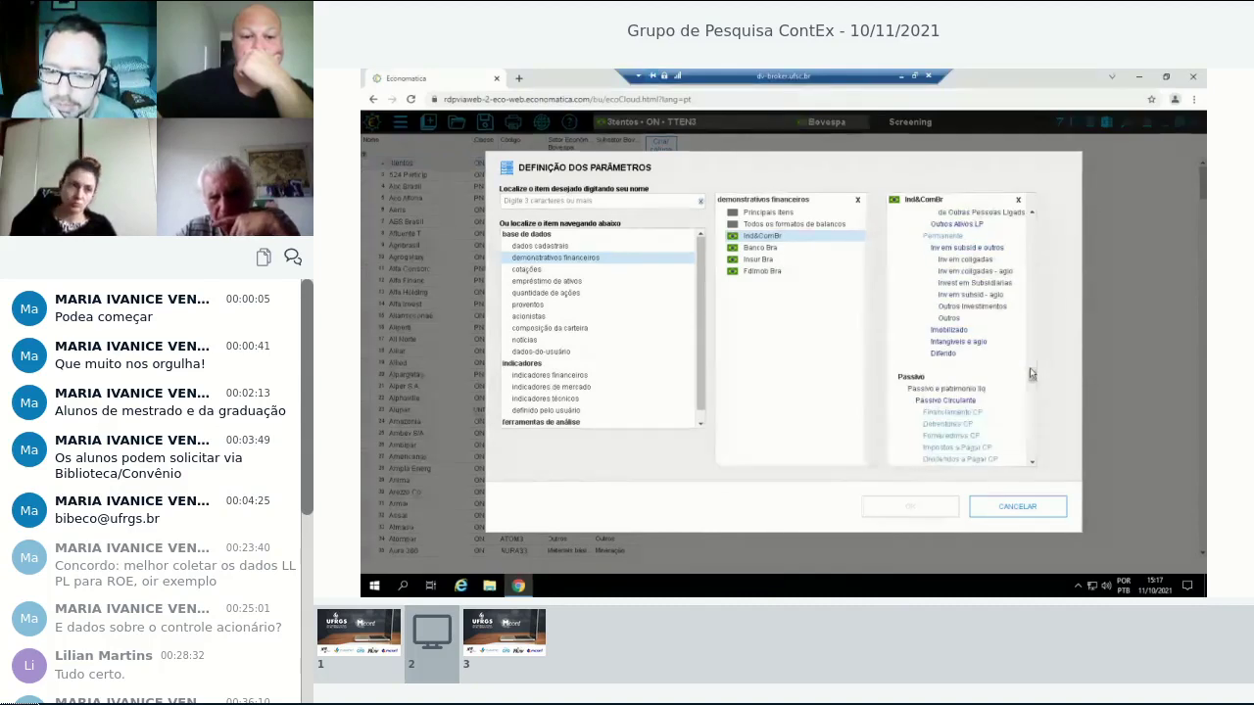
{"action": "scroll", "coordinate": [1030, 368], "scroll_direction": "up", "scroll_amount": 5}
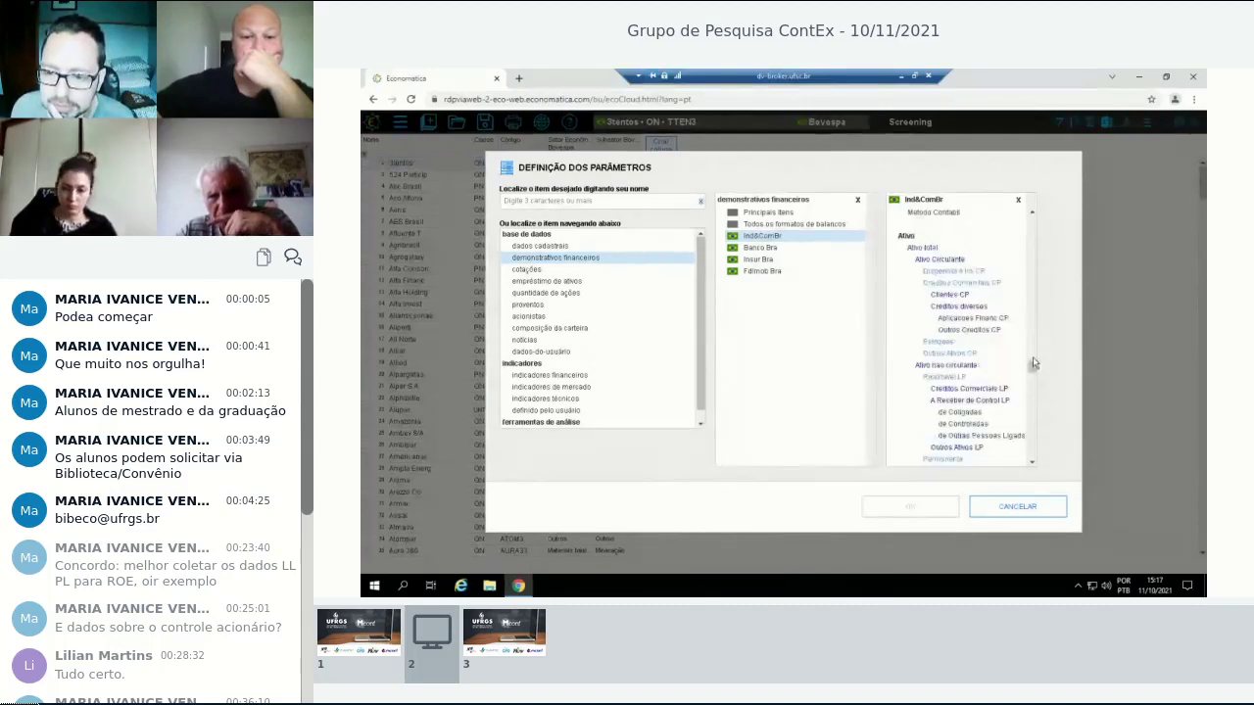
{"action": "left_click_drag", "start_coordinate": [1031, 362], "coordinate": [1031, 376]}
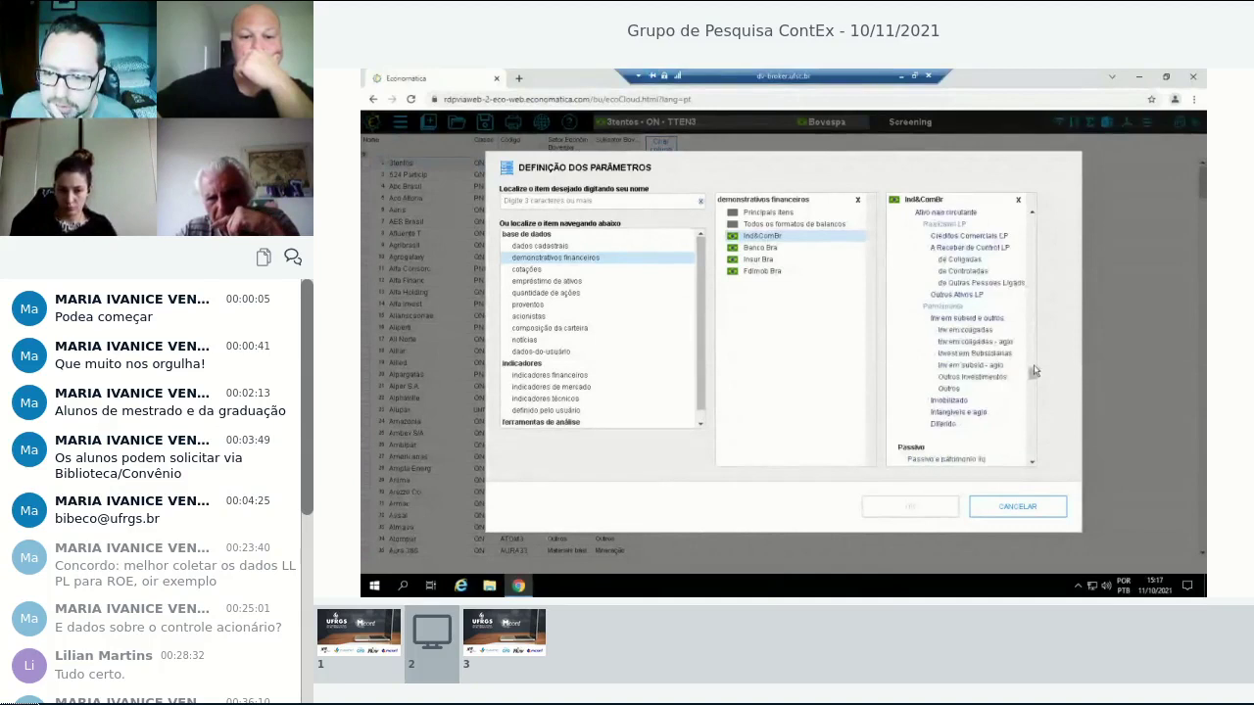
{"action": "scroll", "coordinate": [1034, 376], "scroll_direction": "down", "scroll_amount": 1}
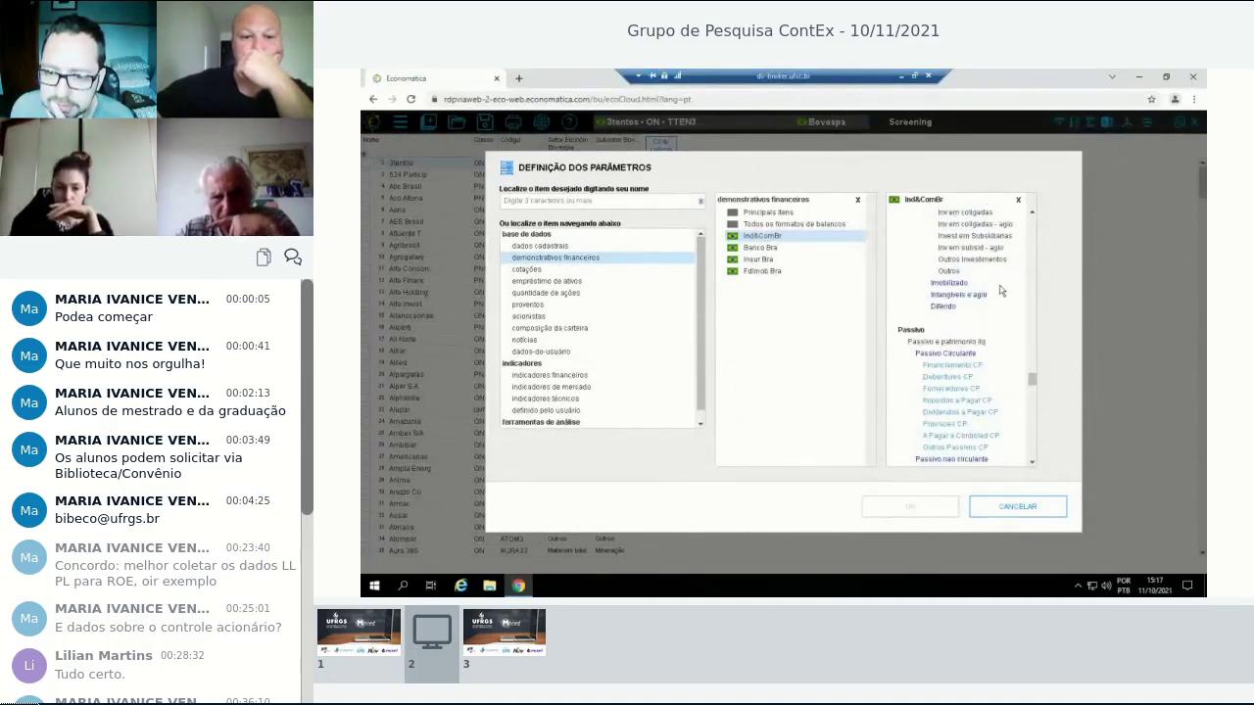
{"action": "left_click_drag", "start_coordinate": [1031, 378], "coordinate": [1034, 424]}
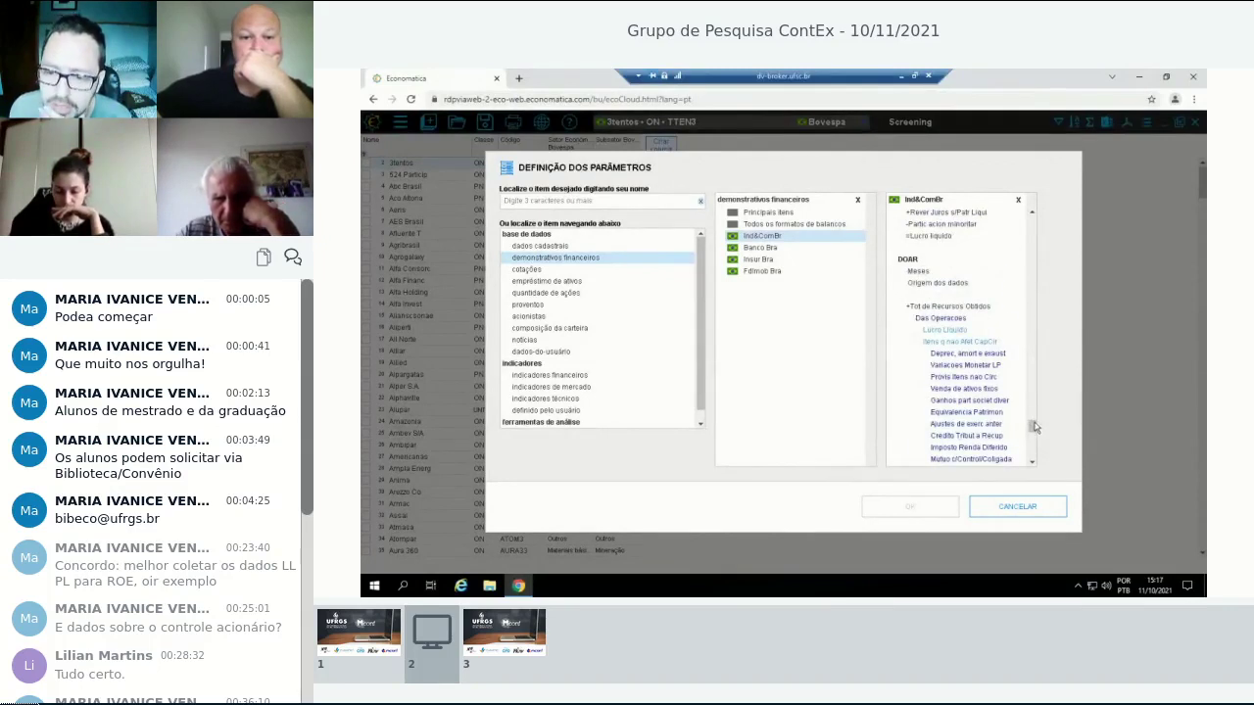
{"action": "left_click_drag", "start_coordinate": [1034, 426], "coordinate": [1038, 450]}
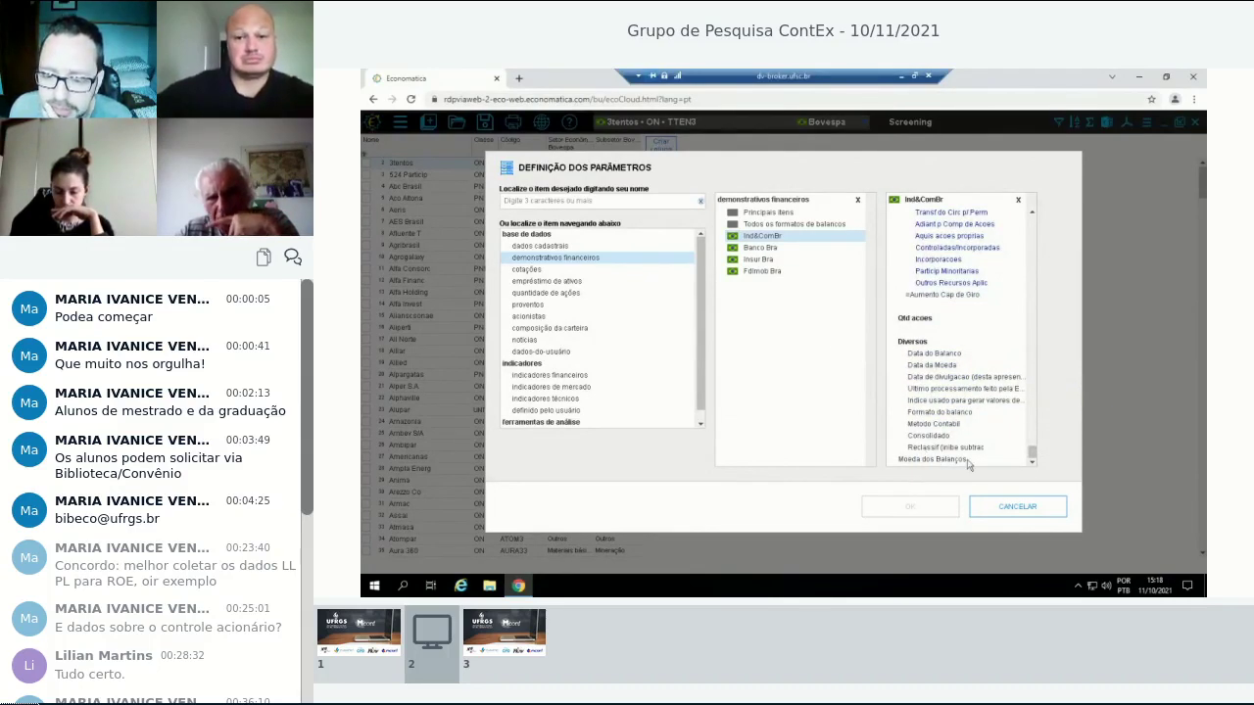
{"action": "left_click_drag", "start_coordinate": [1032, 450], "coordinate": [1020, 219]}
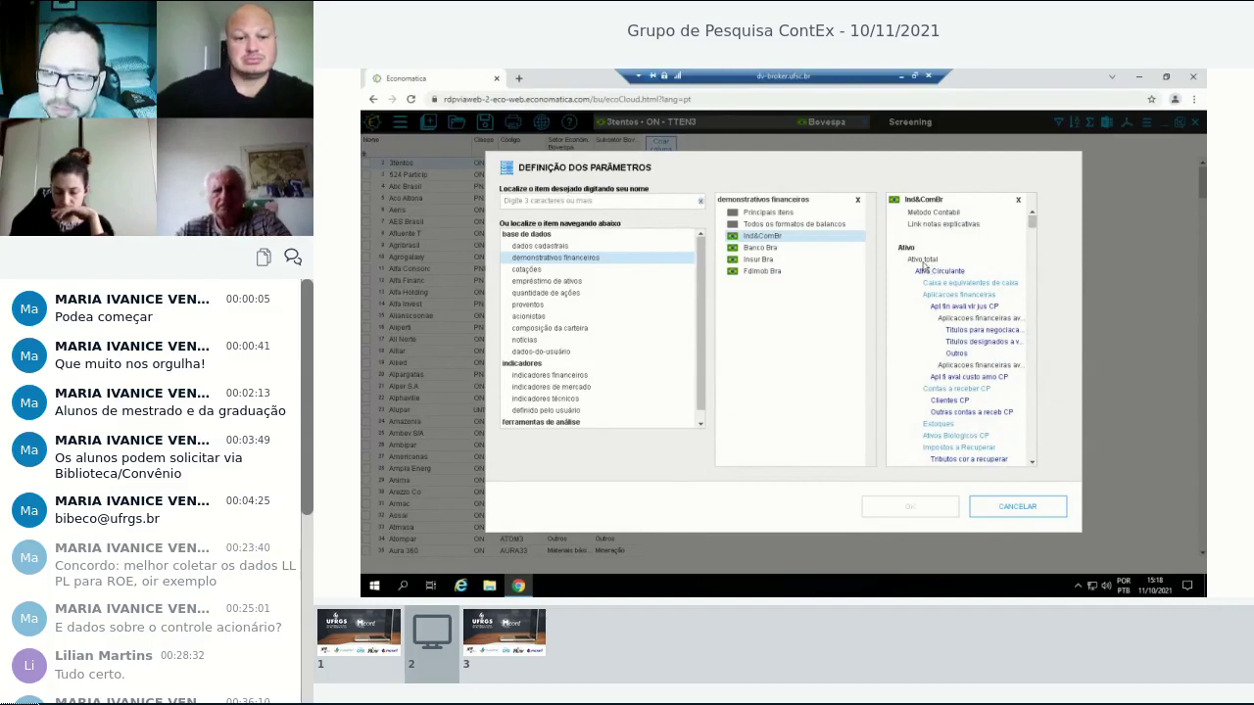
Pick Ativo total as the column's item and show the date list.
{"action": "double_click", "coordinate": [921, 260]}
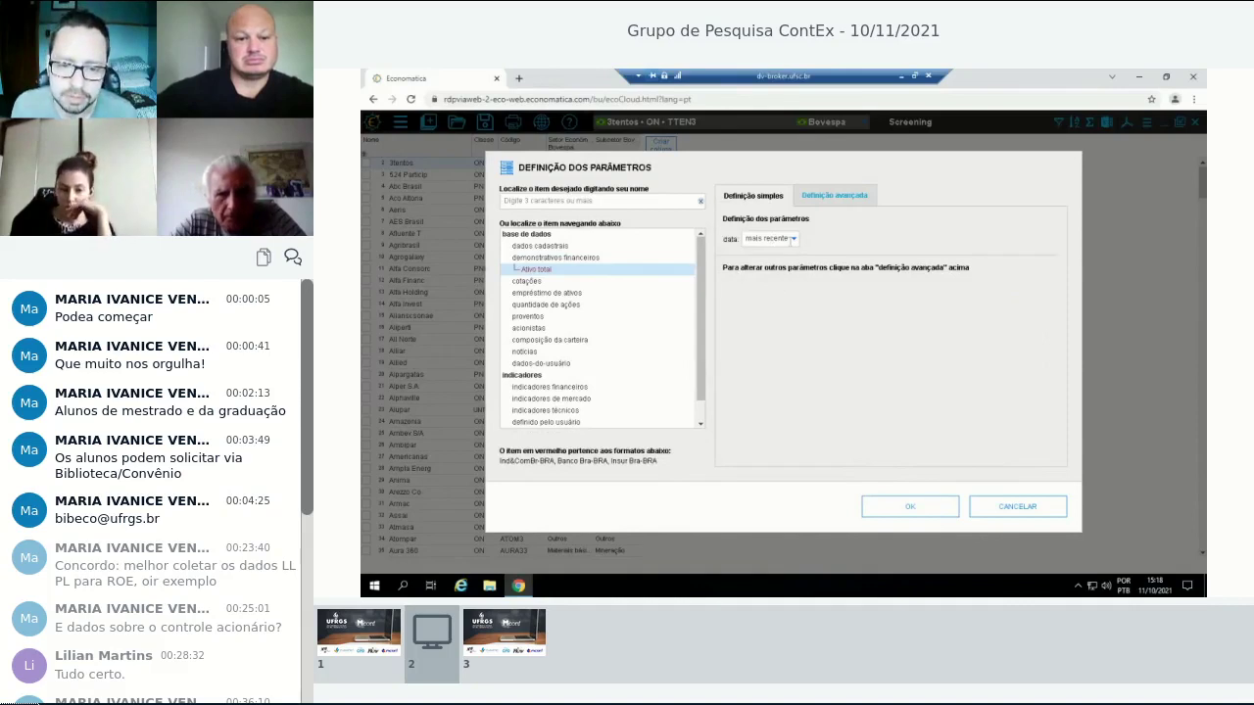
{"action": "left_click", "coordinate": [794, 242]}
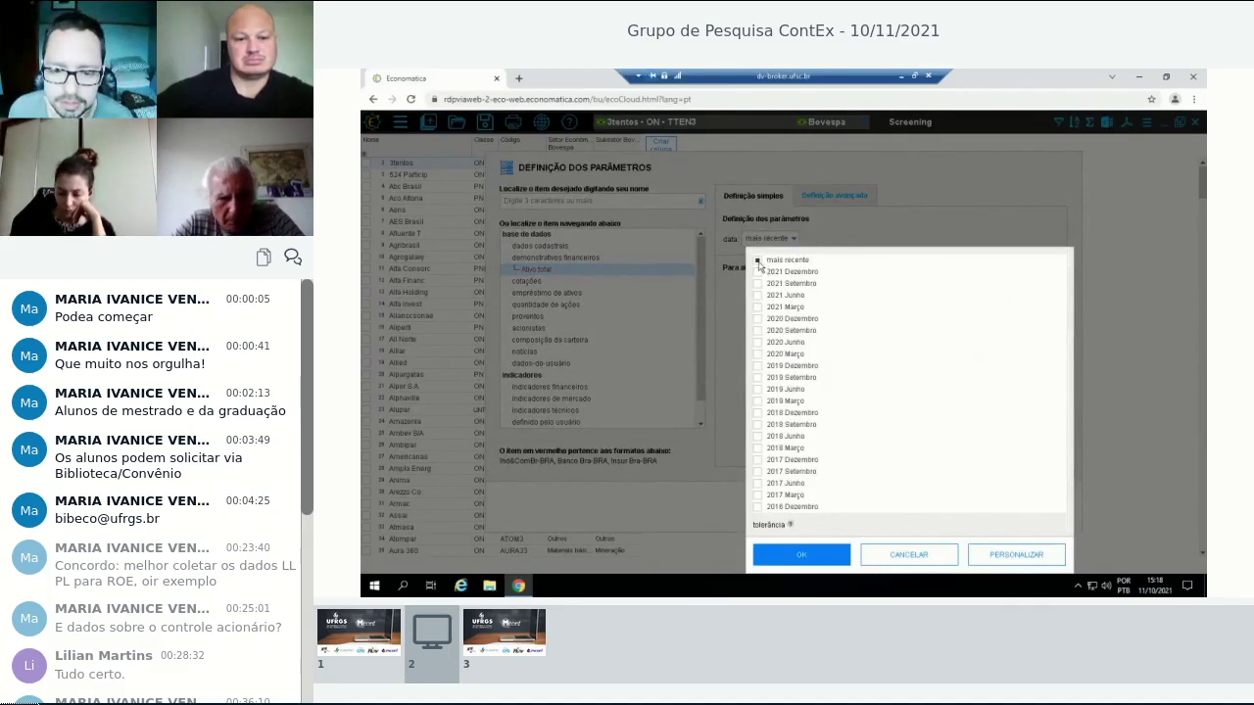
Swap mais recente for December 2020, 2019, 2018, 2017 and 2016, and create the Ativo total columns.
{"action": "left_click", "coordinate": [758, 261]}
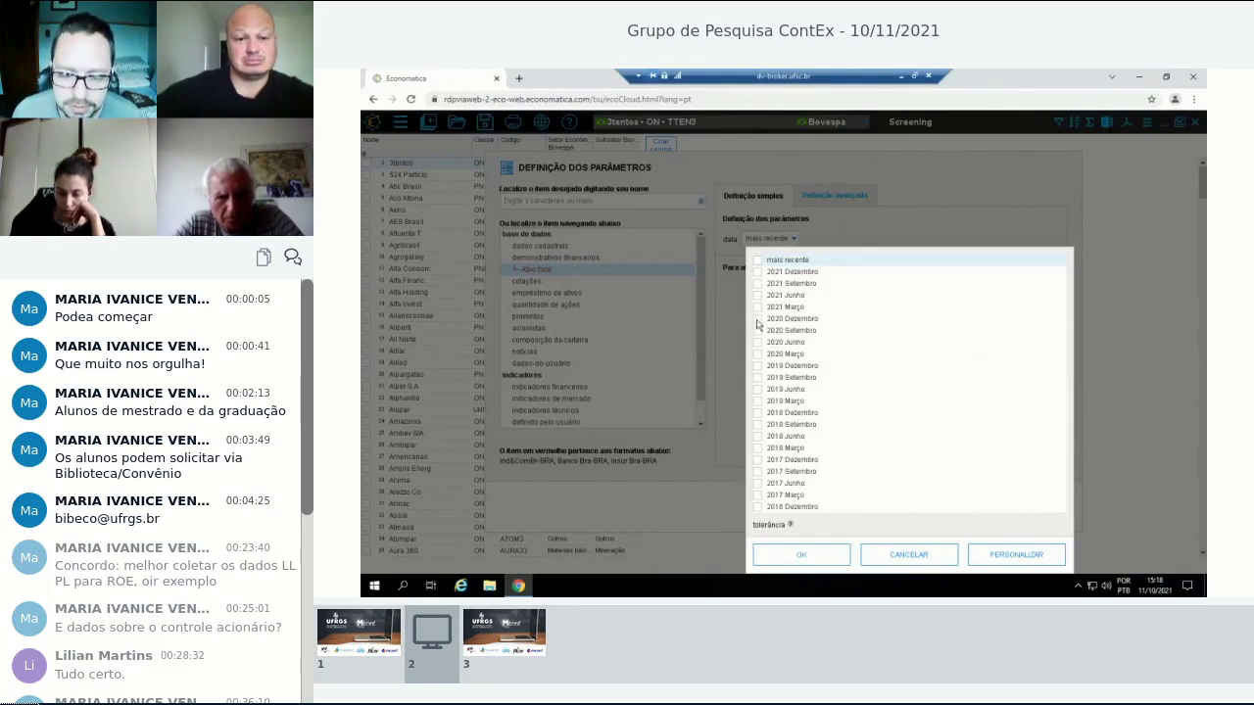
{"action": "left_click", "coordinate": [757, 319]}
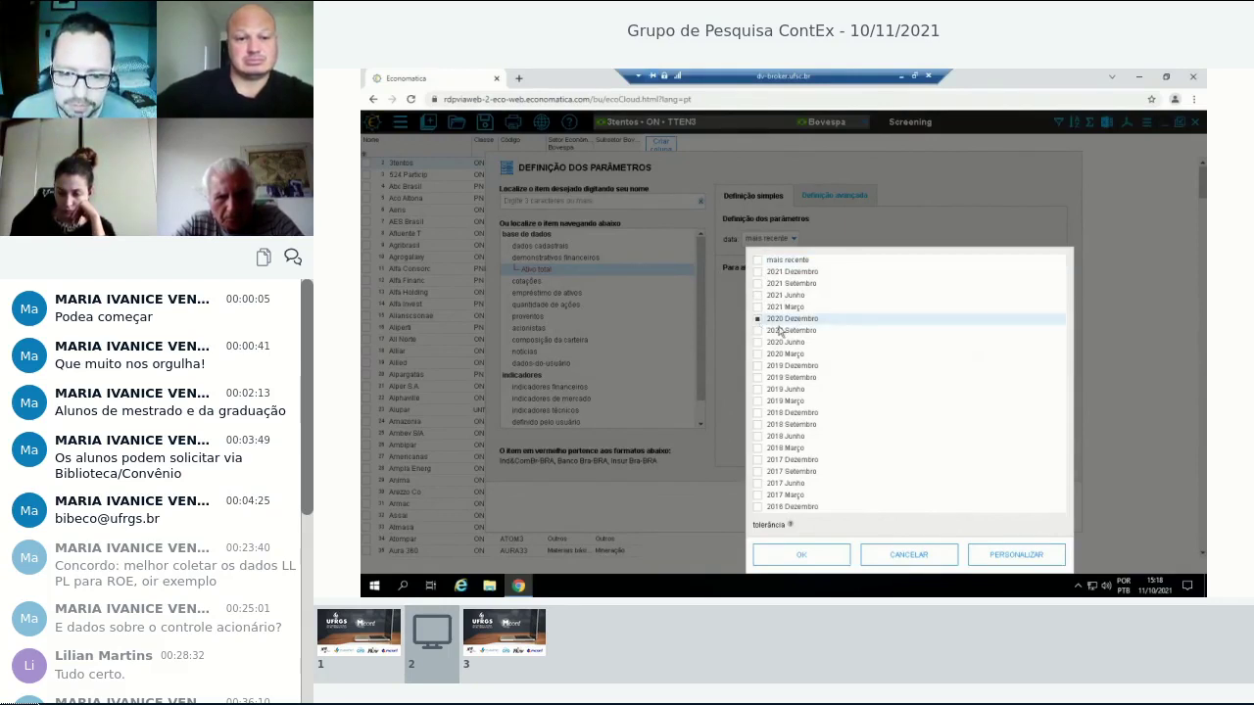
{"action": "left_click", "coordinate": [757, 367]}
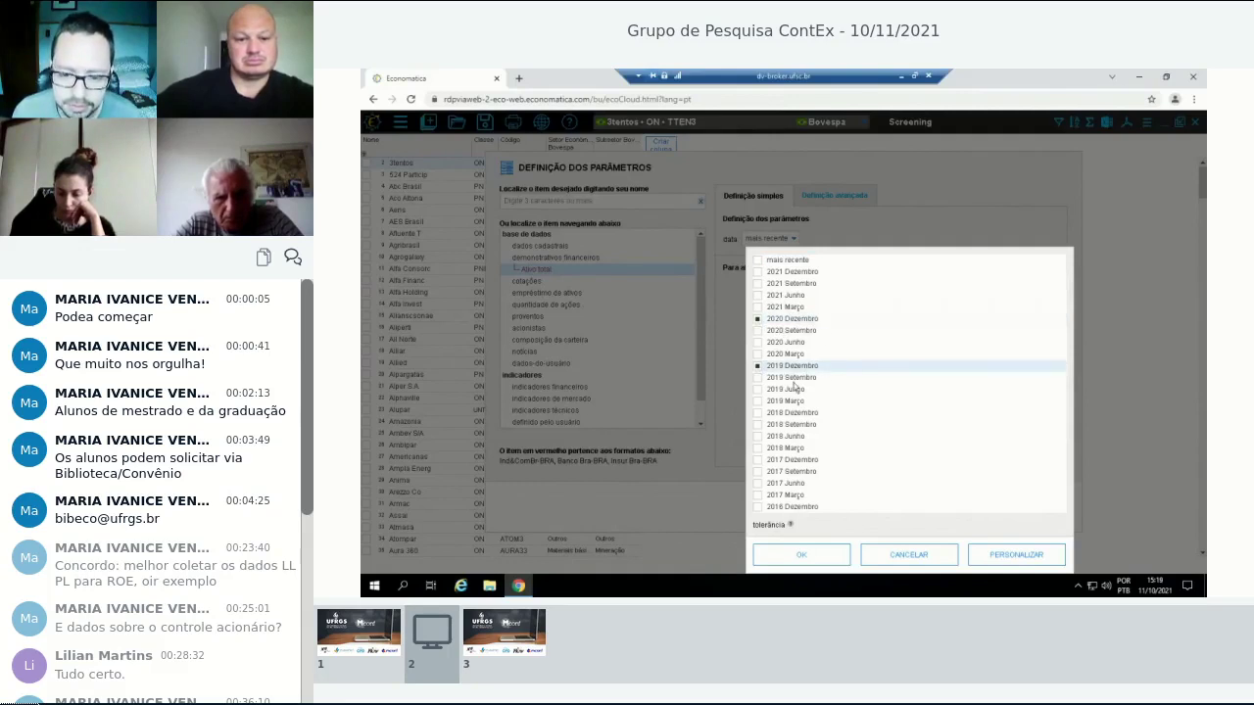
{"action": "left_click", "coordinate": [760, 413]}
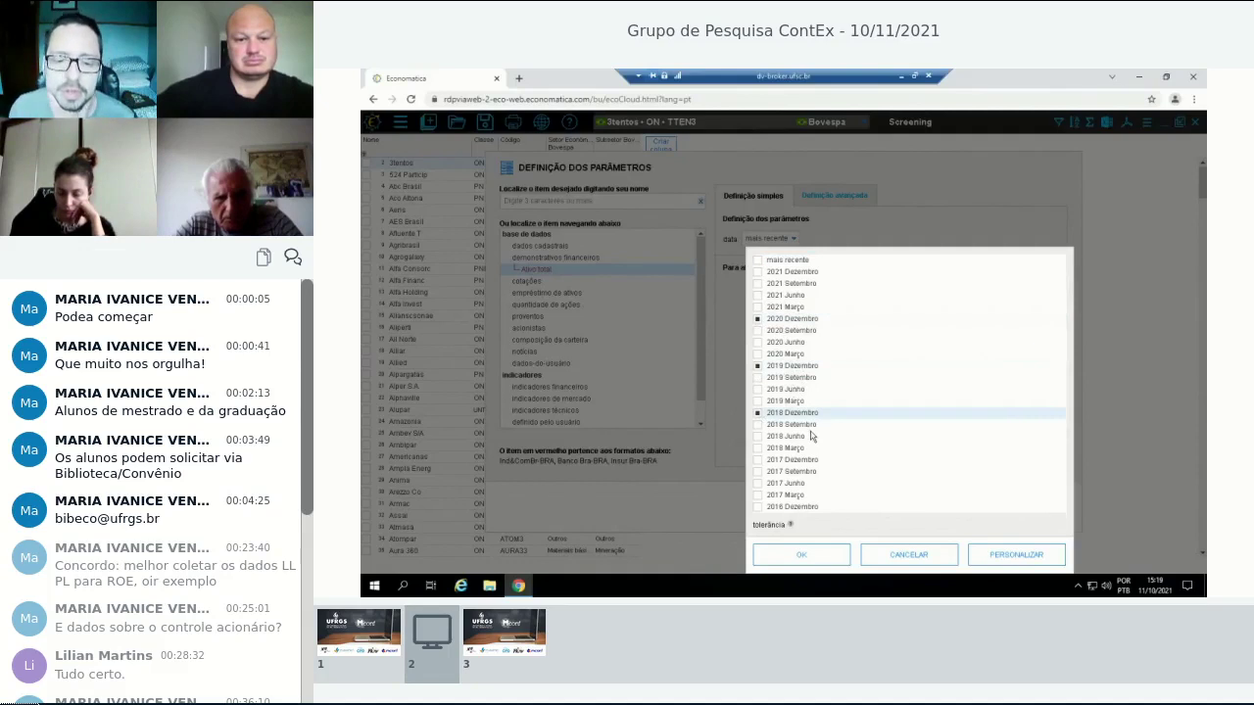
{"action": "left_click", "coordinate": [825, 460]}
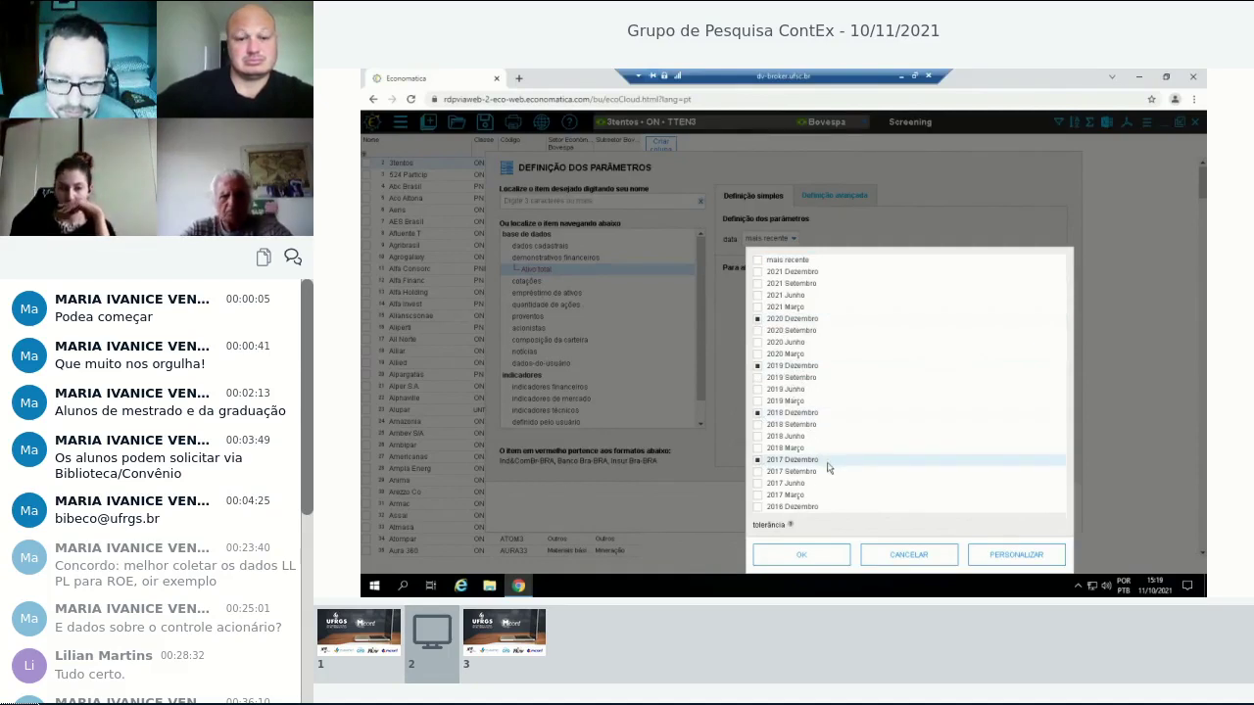
{"action": "left_click", "coordinate": [758, 508]}
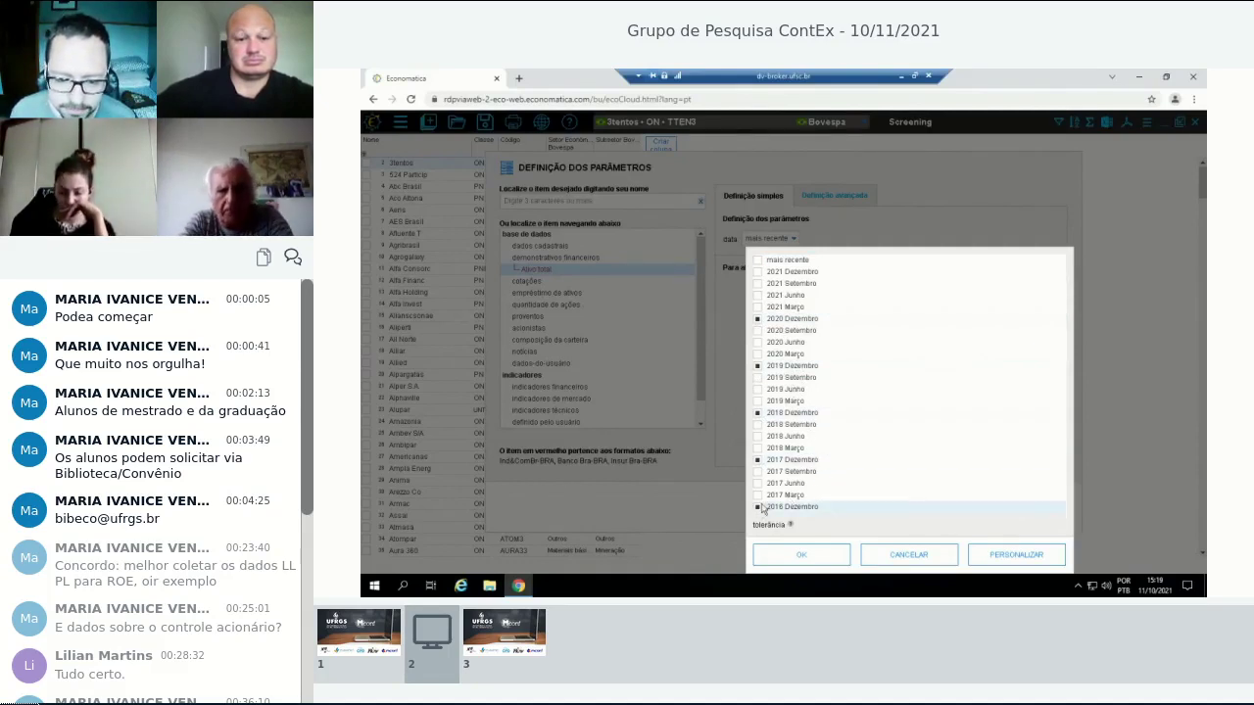
{"action": "left_click", "coordinate": [801, 557]}
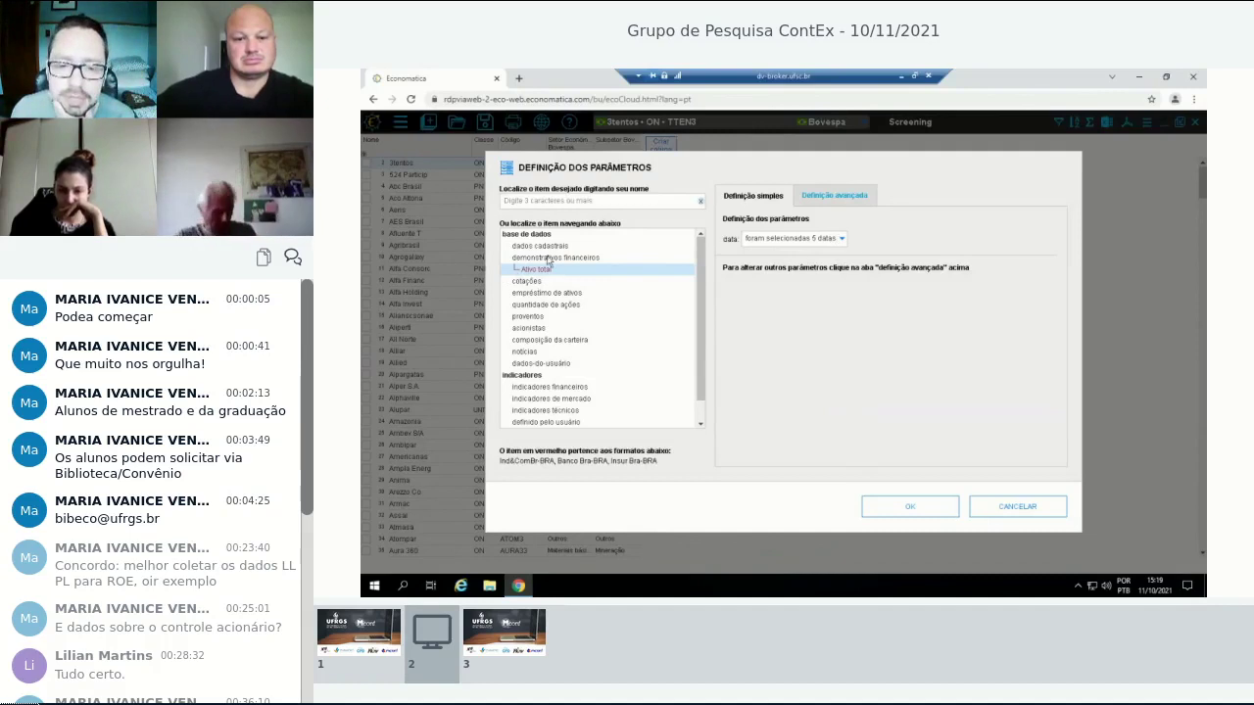
{"action": "left_click", "coordinate": [846, 241]}
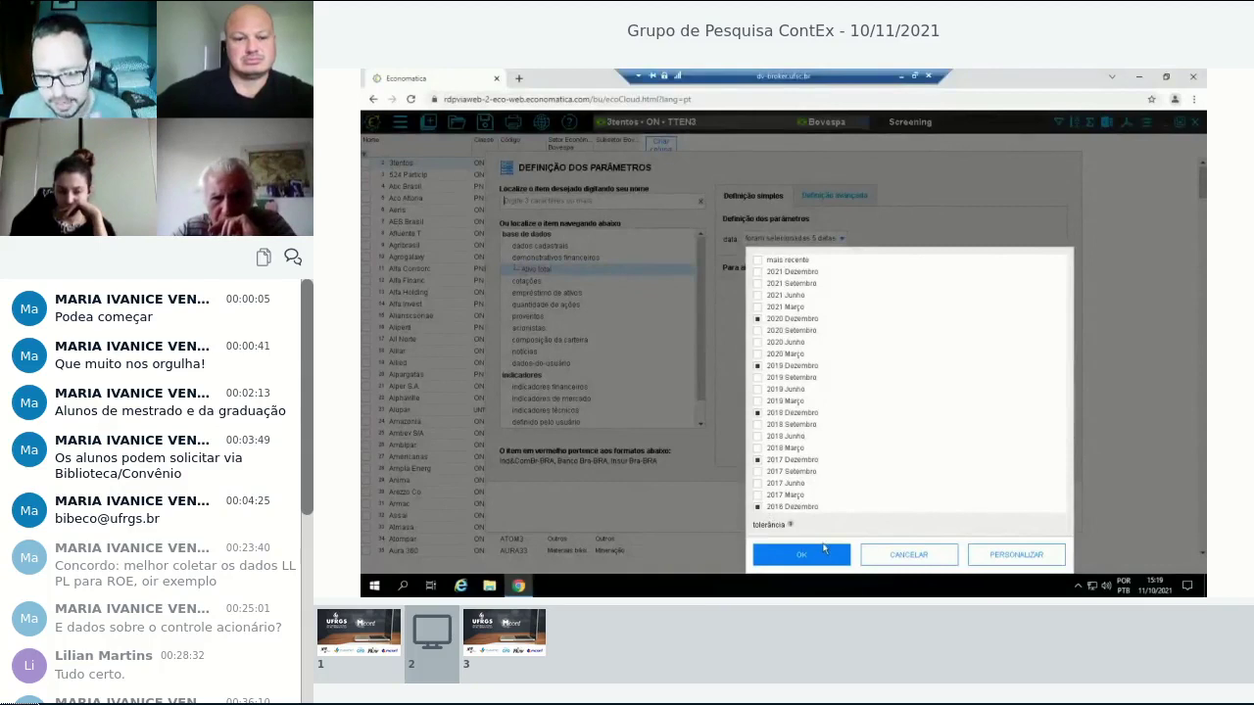
{"action": "left_click", "coordinate": [823, 552]}
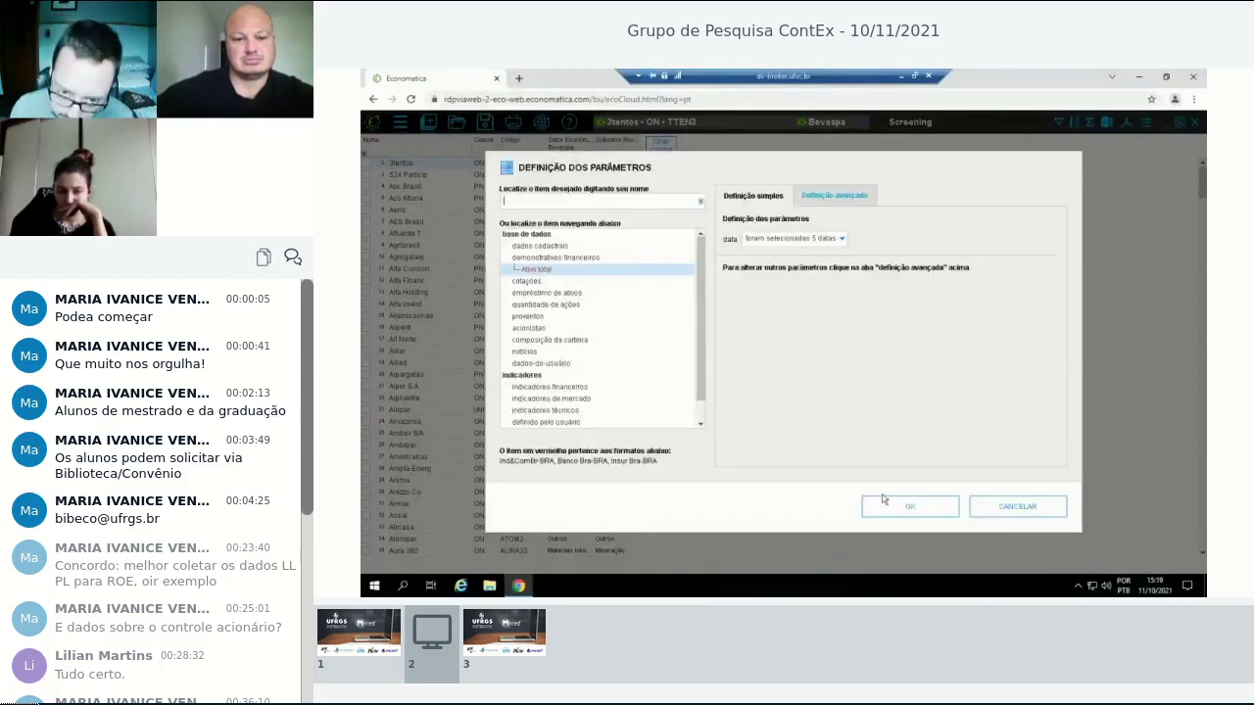
{"action": "left_click", "coordinate": [894, 518]}
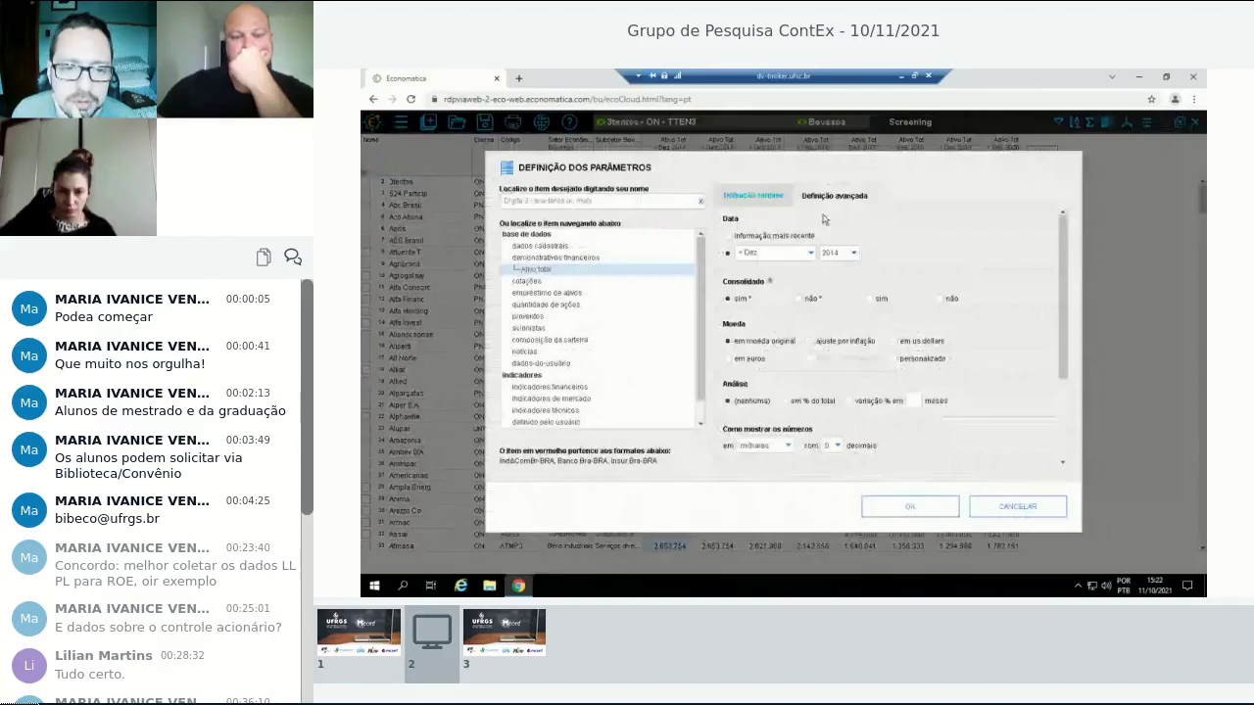
Redate the duplicated Ativo total column to December 2013 and review its parameters.
{"action": "left_click", "coordinate": [853, 253]}
{"action": "left_click", "coordinate": [837, 268]}
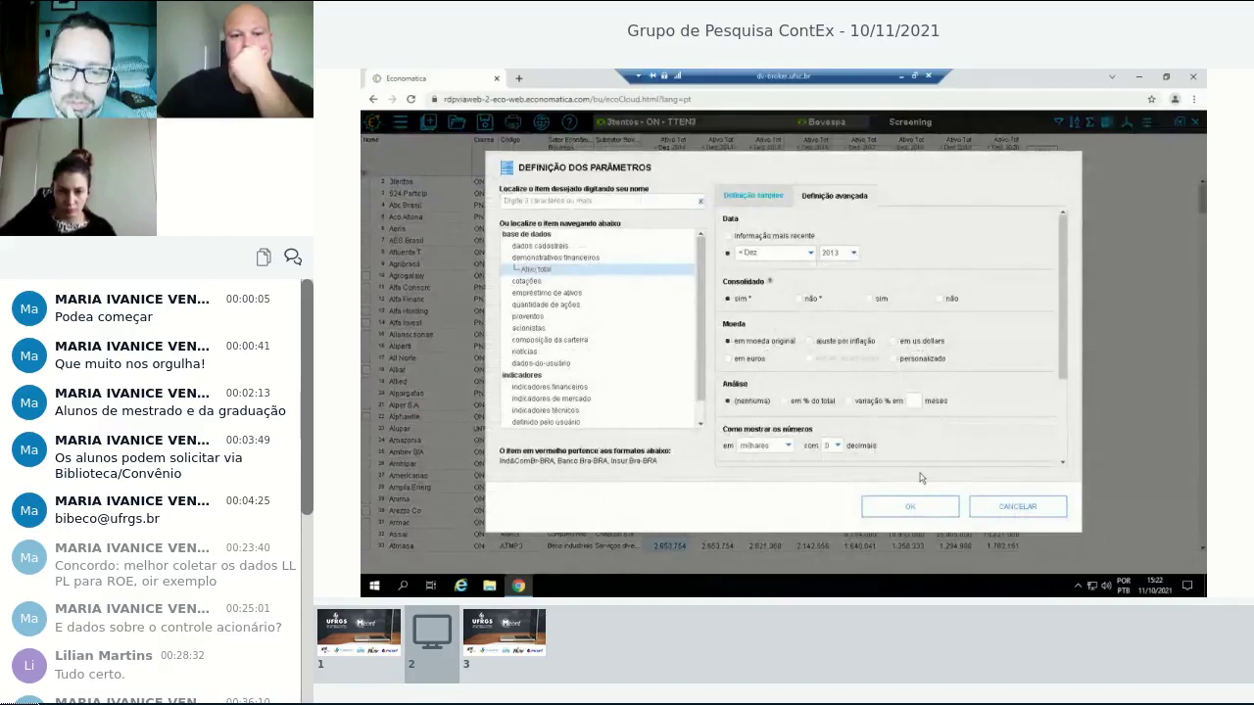
{"action": "left_click", "coordinate": [921, 507]}
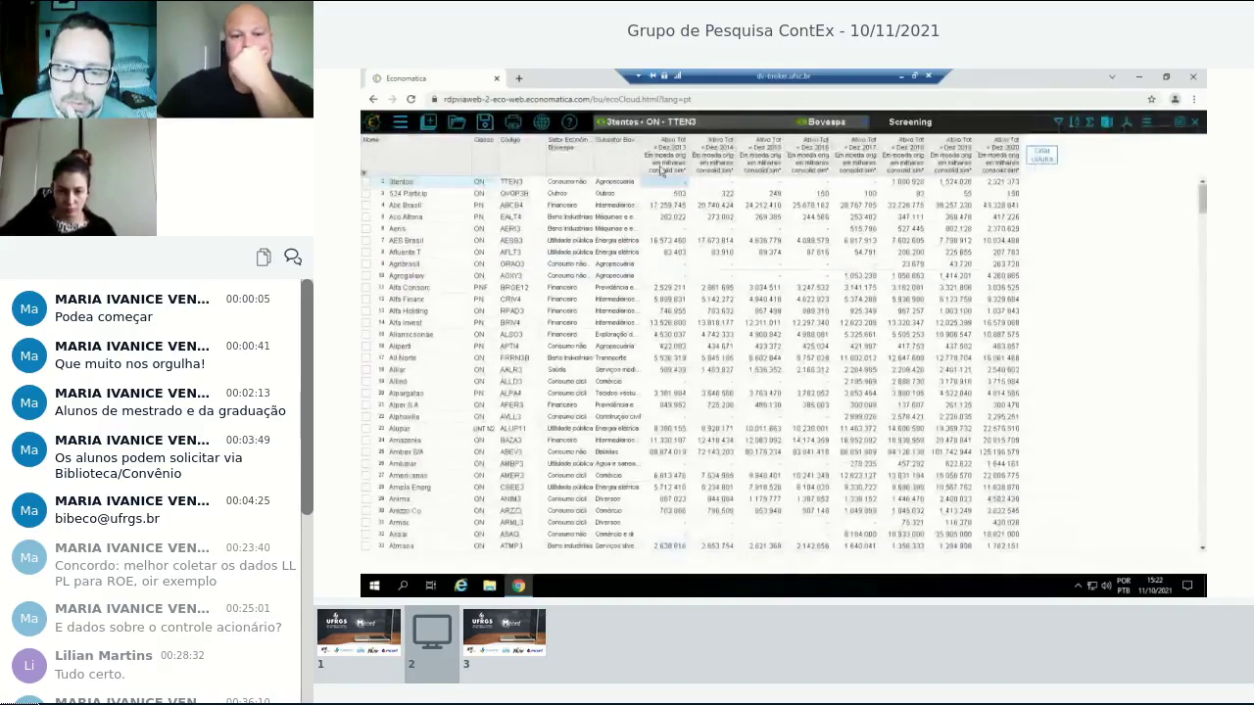
{"action": "left_click", "coordinate": [664, 169]}
{"action": "right_click", "coordinate": [664, 169]}
{"action": "left_click", "coordinate": [812, 296]}
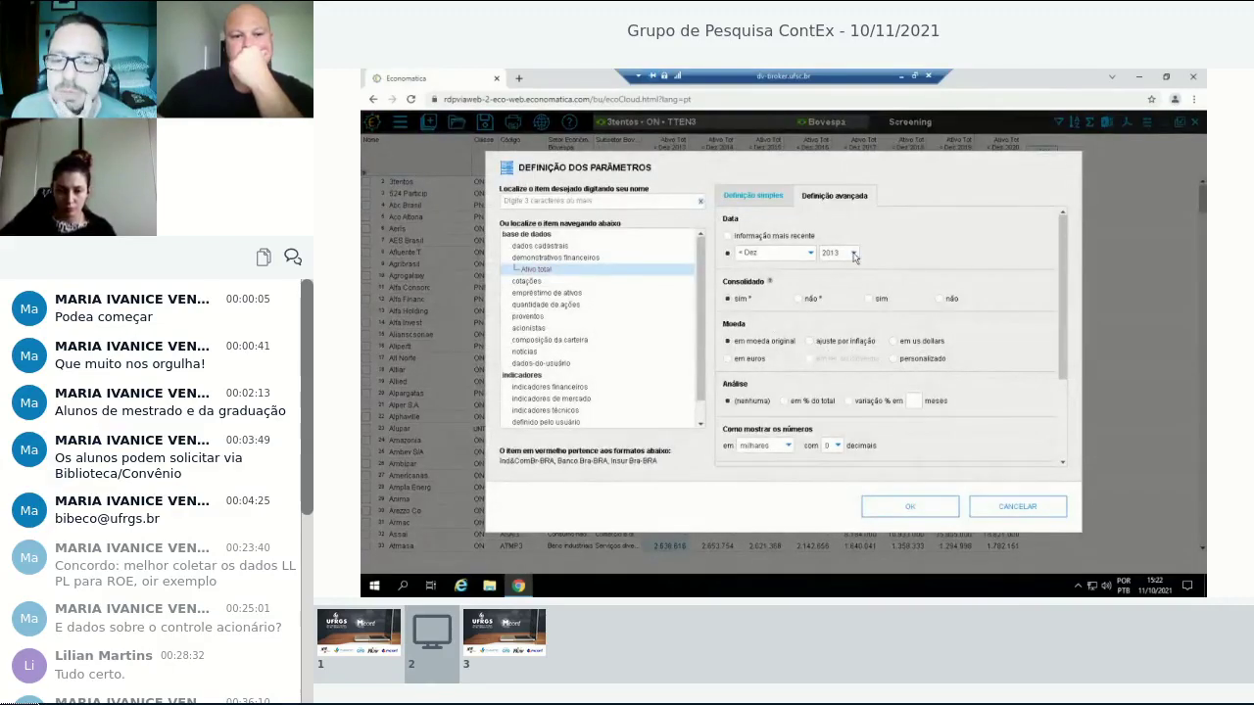
{"action": "left_click", "coordinate": [920, 504]}
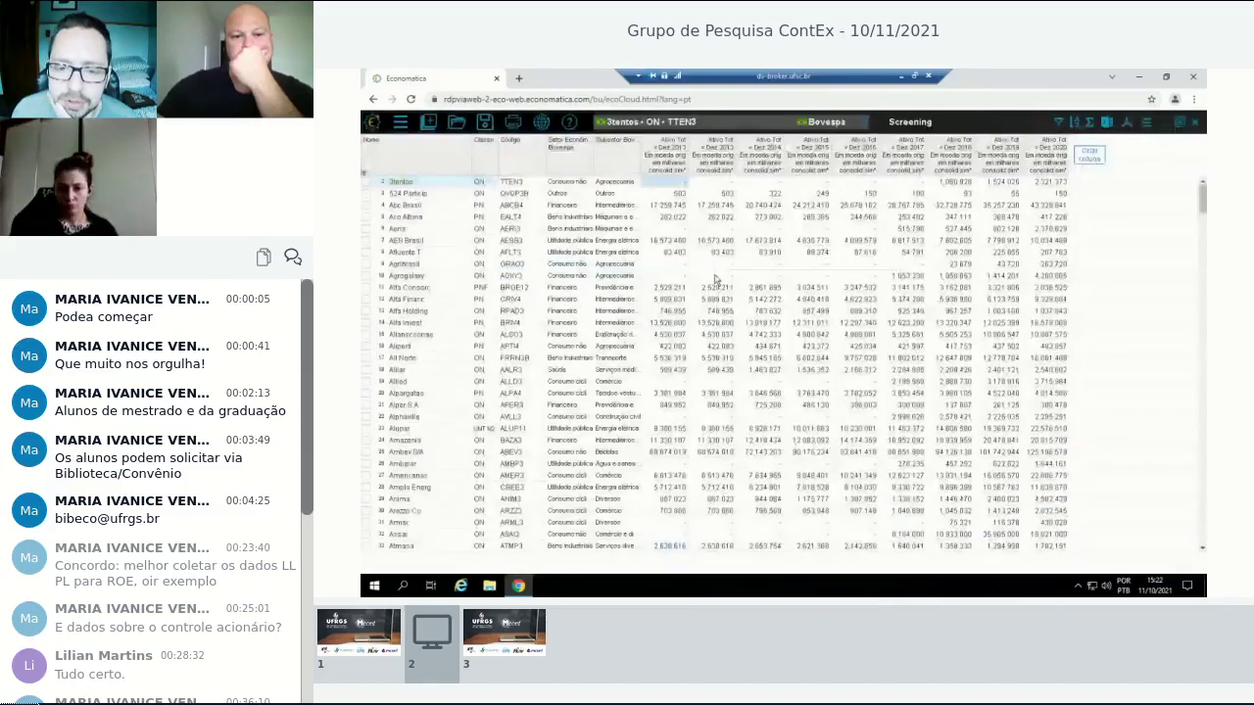
Change the first Ativo Tot column's year to 2012.
{"action": "right_click", "coordinate": [683, 160]}
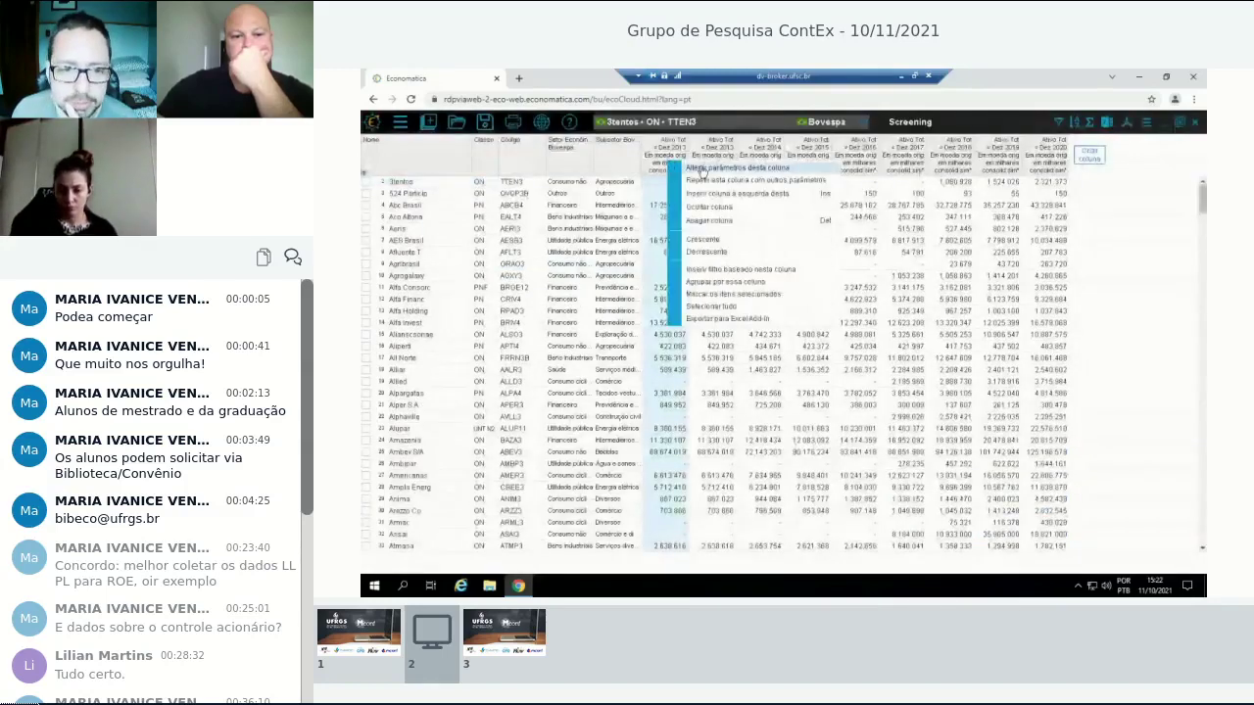
{"action": "left_click", "coordinate": [701, 171]}
{"action": "left_click", "coordinate": [838, 252]}
{"action": "left_click", "coordinate": [834, 276]}
{"action": "left_click", "coordinate": [906, 506]}
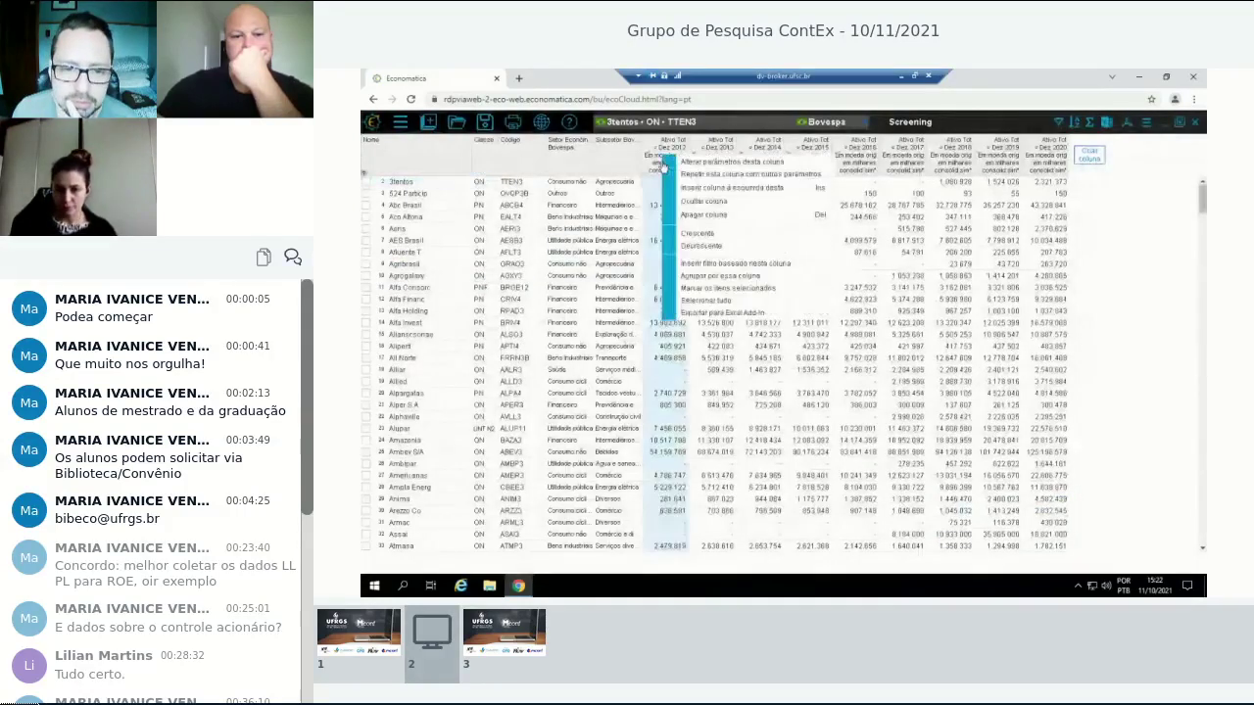
{"action": "left_click", "coordinate": [958, 263]}
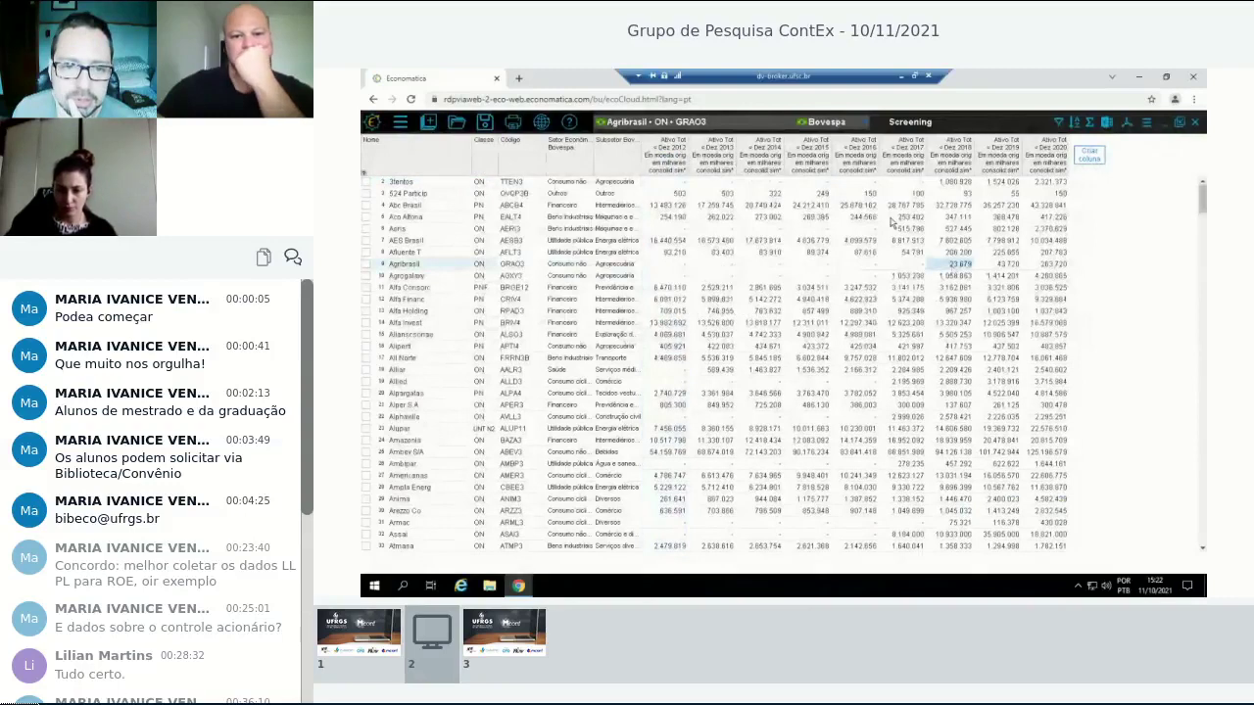
{"action": "left_click", "coordinate": [798, 194]}
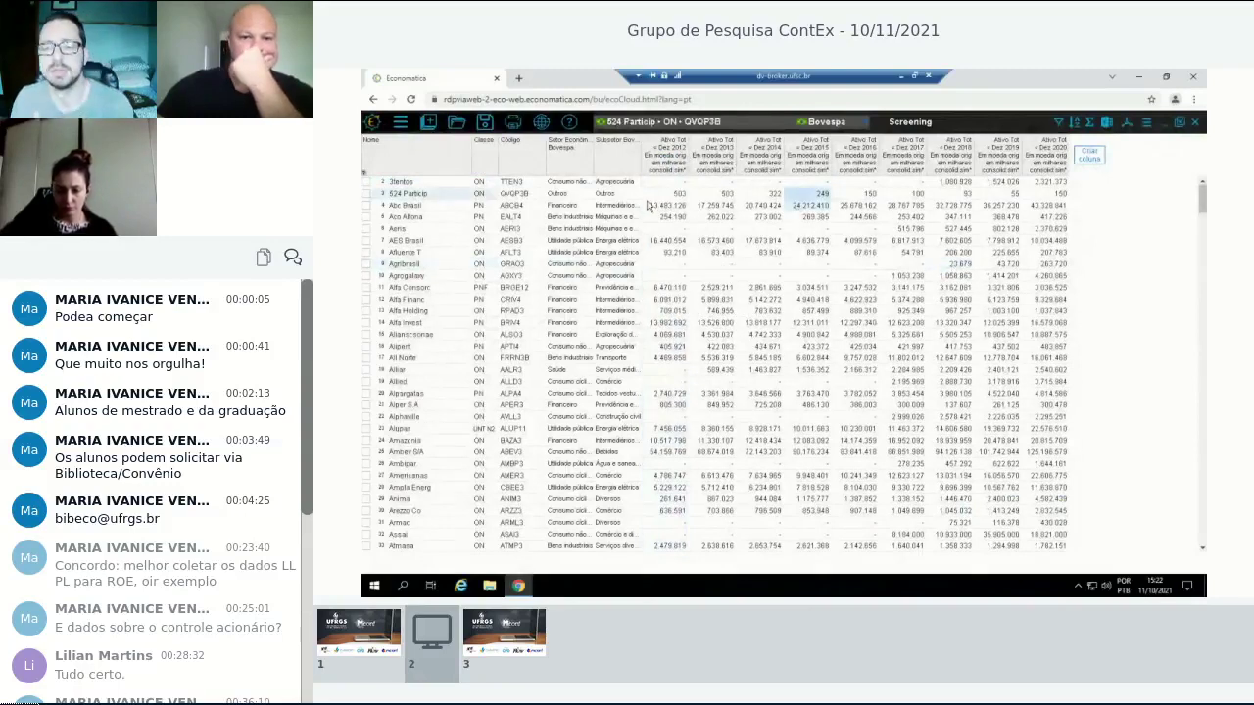
{"action": "left_click", "coordinate": [1090, 156]}
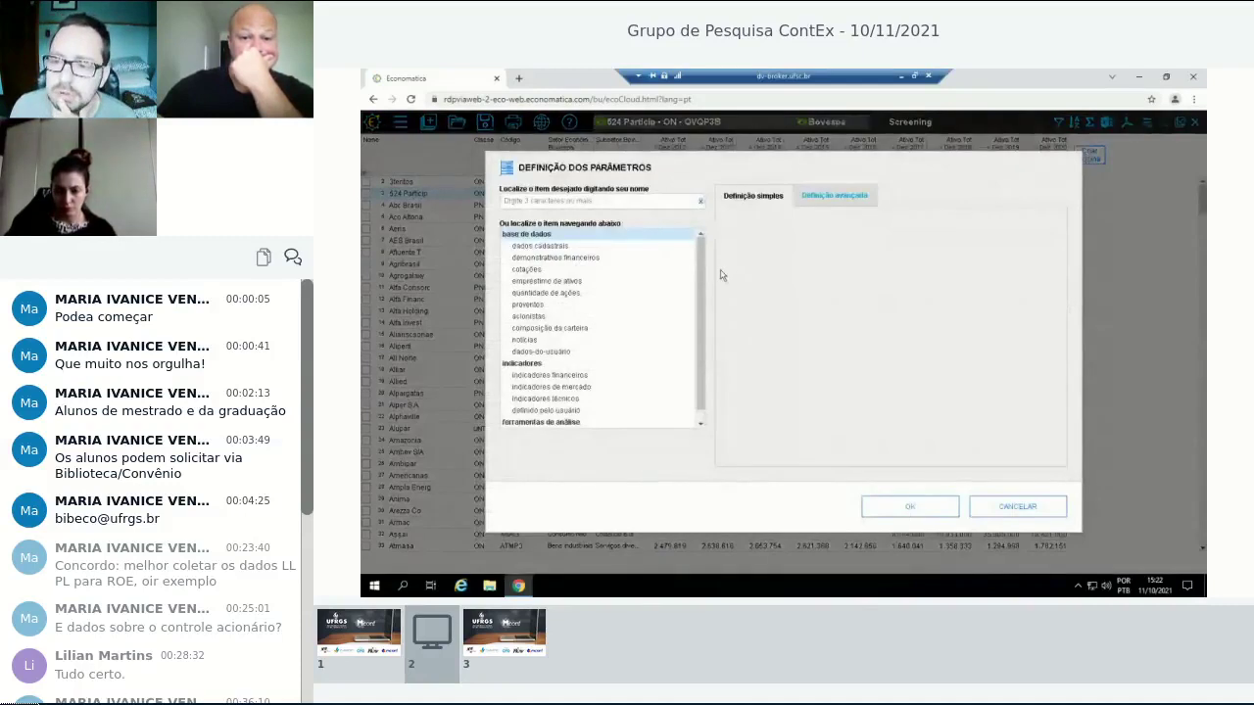
{"action": "scroll", "coordinate": [701, 254], "scroll_direction": "down", "scroll_amount": 1}
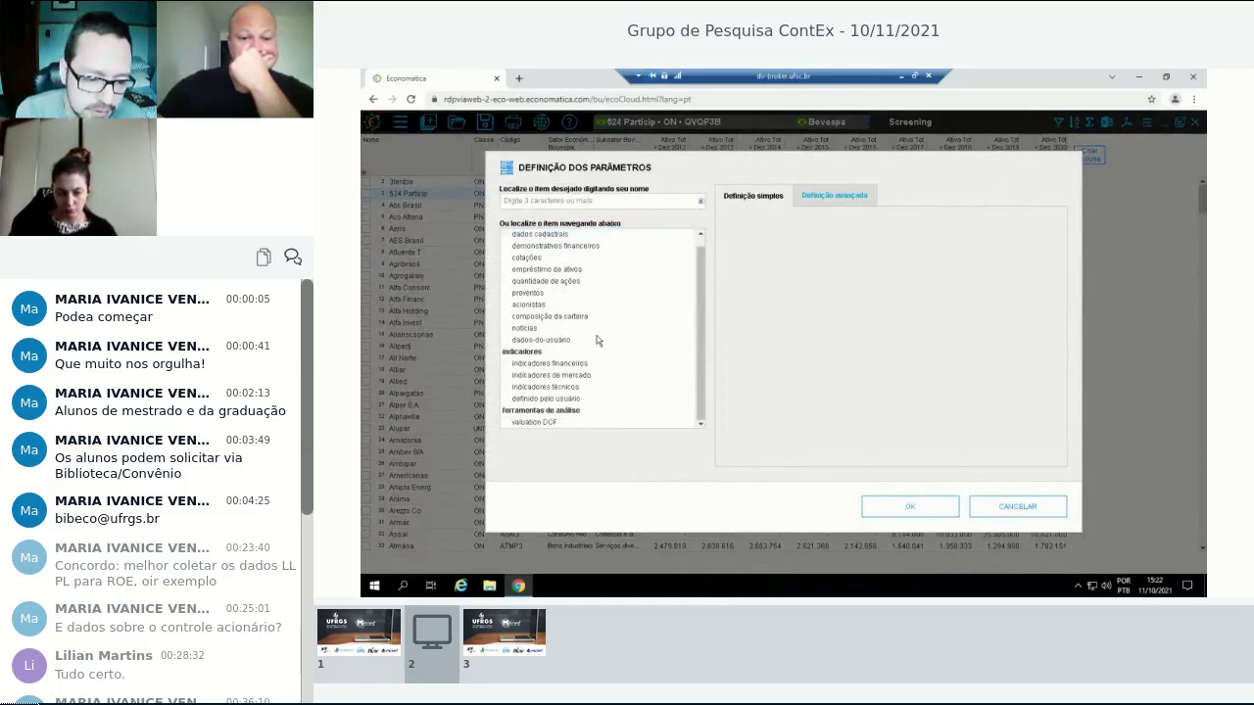
{"action": "scroll", "coordinate": [700, 239], "scroll_direction": "up", "scroll_amount": 1}
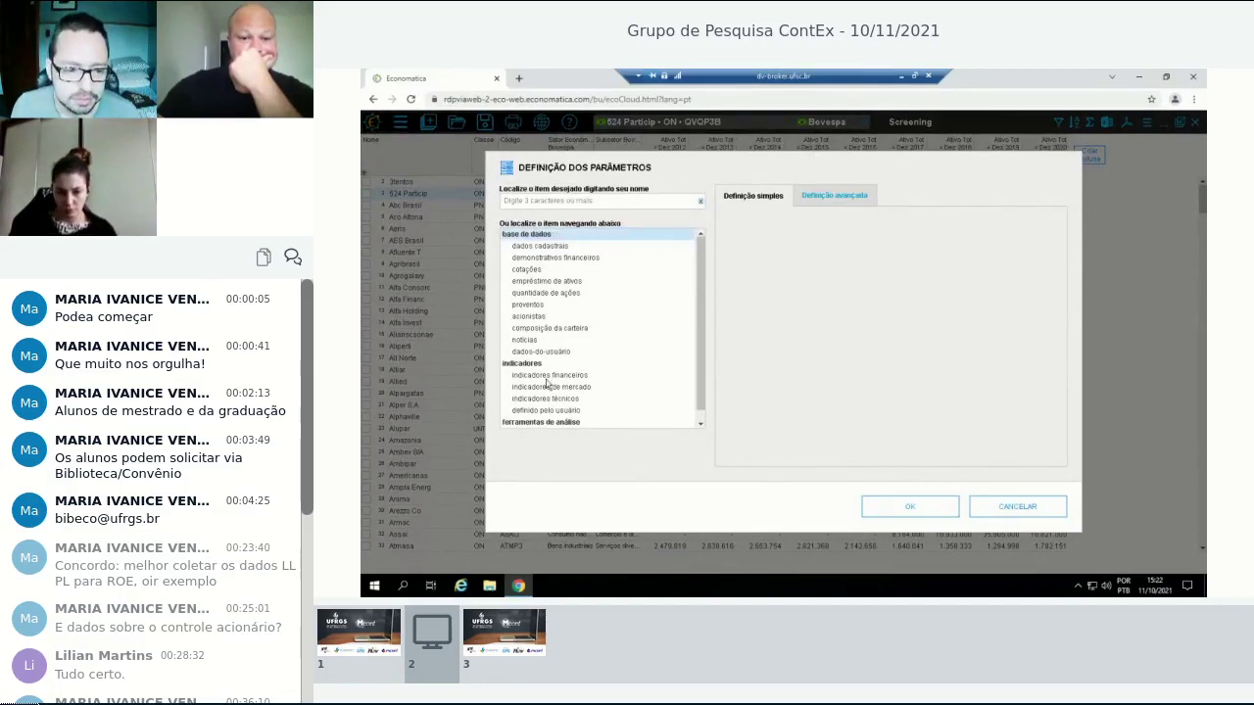
{"action": "left_click", "coordinate": [549, 375]}
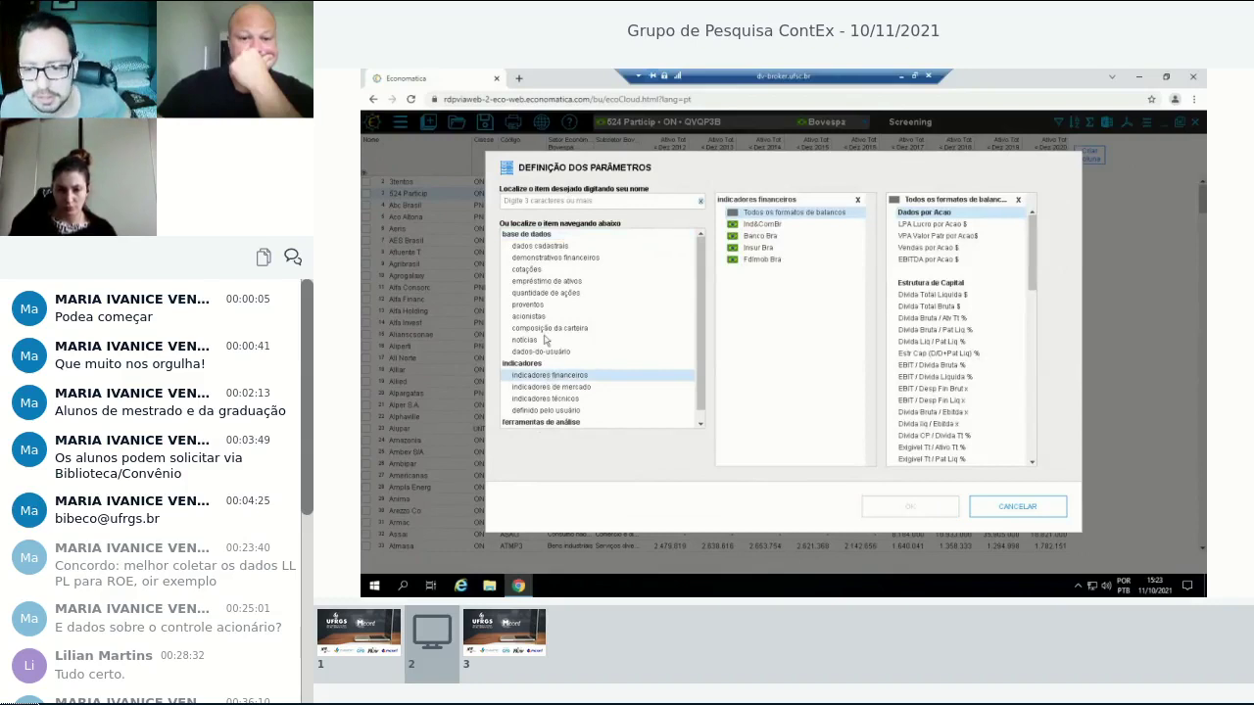
{"action": "left_click", "coordinate": [558, 388]}
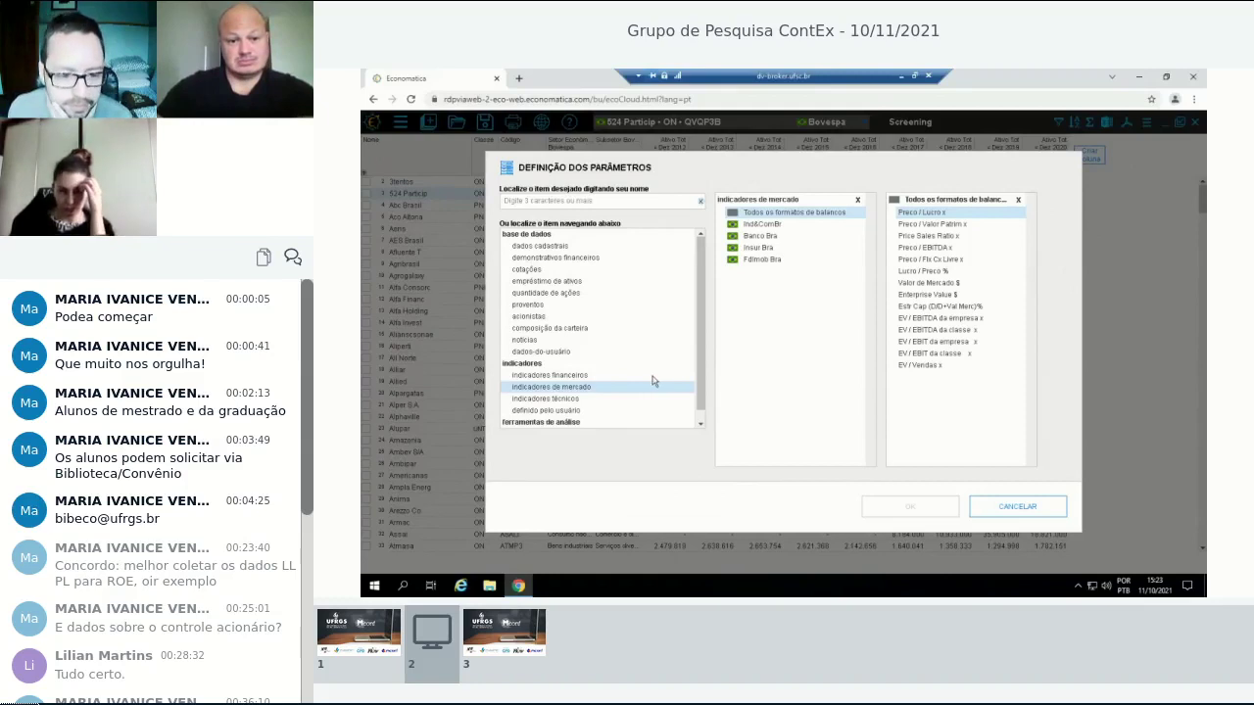
{"action": "left_click", "coordinate": [582, 376]}
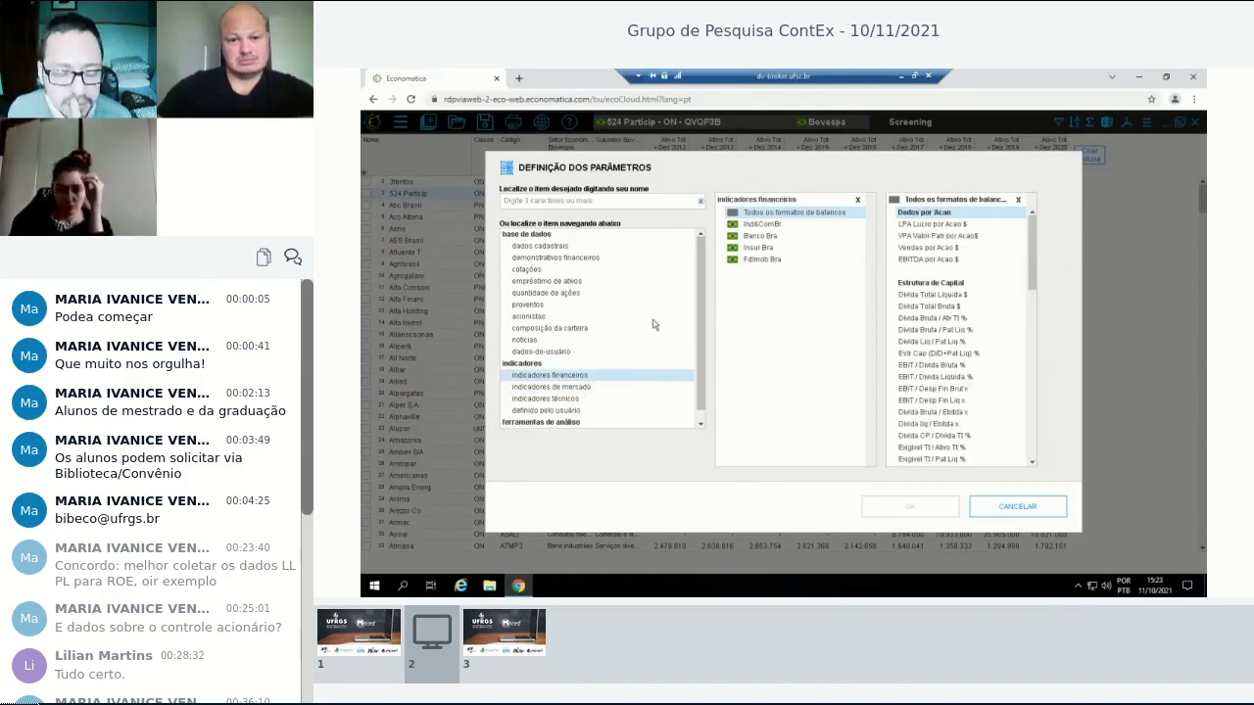
{"action": "mouse_move", "coordinate": [1031, 217]}
{"action": "left_mouse_down"}
{"action": "mouse_move", "coordinate": [1028, 345]}
{"action": "mouse_move", "coordinate": [933, 369]}
{"action": "left_mouse_up"}
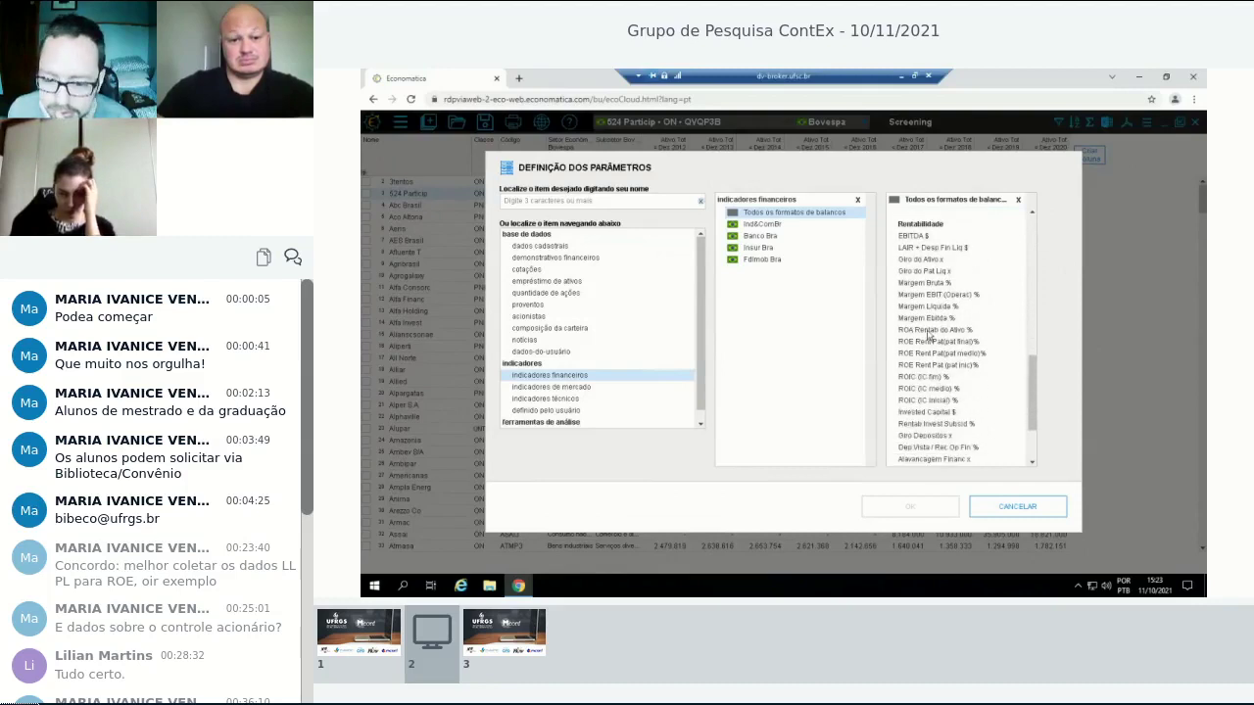
{"action": "left_click", "coordinate": [928, 331]}
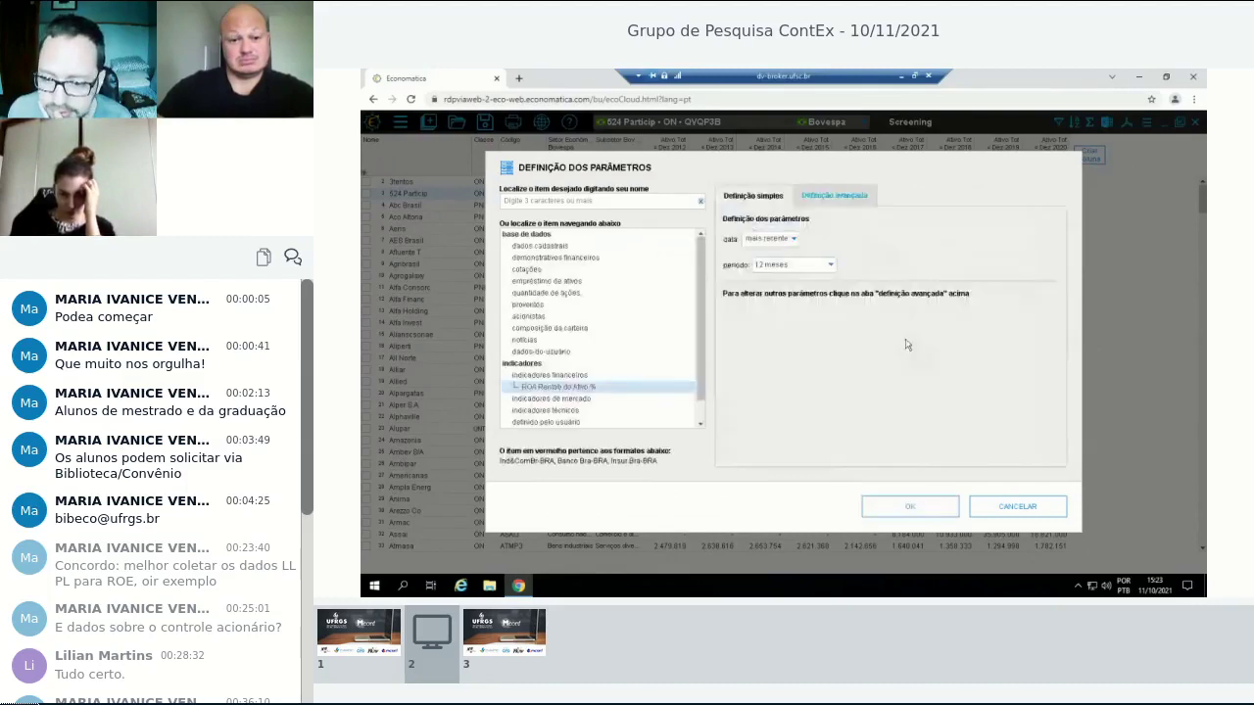
{"action": "left_click", "coordinate": [920, 511]}
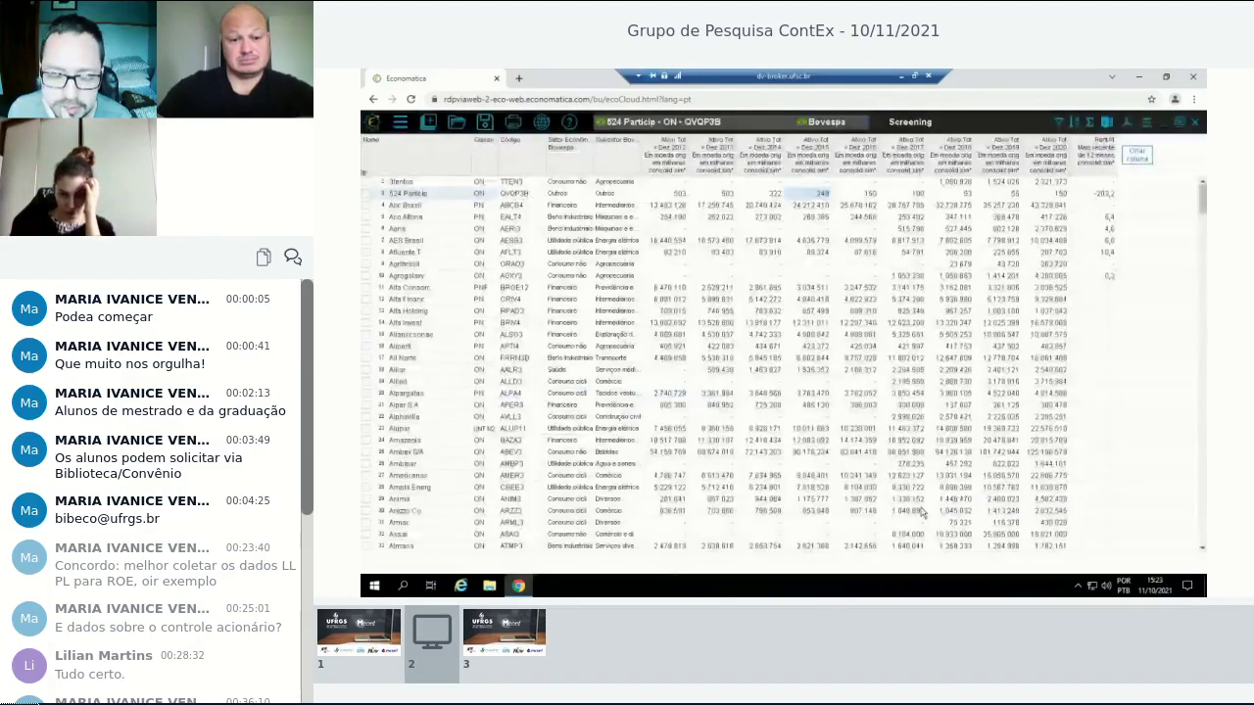
{"action": "left_click", "coordinate": [1097, 179]}
{"action": "left_click", "coordinate": [1100, 193]}
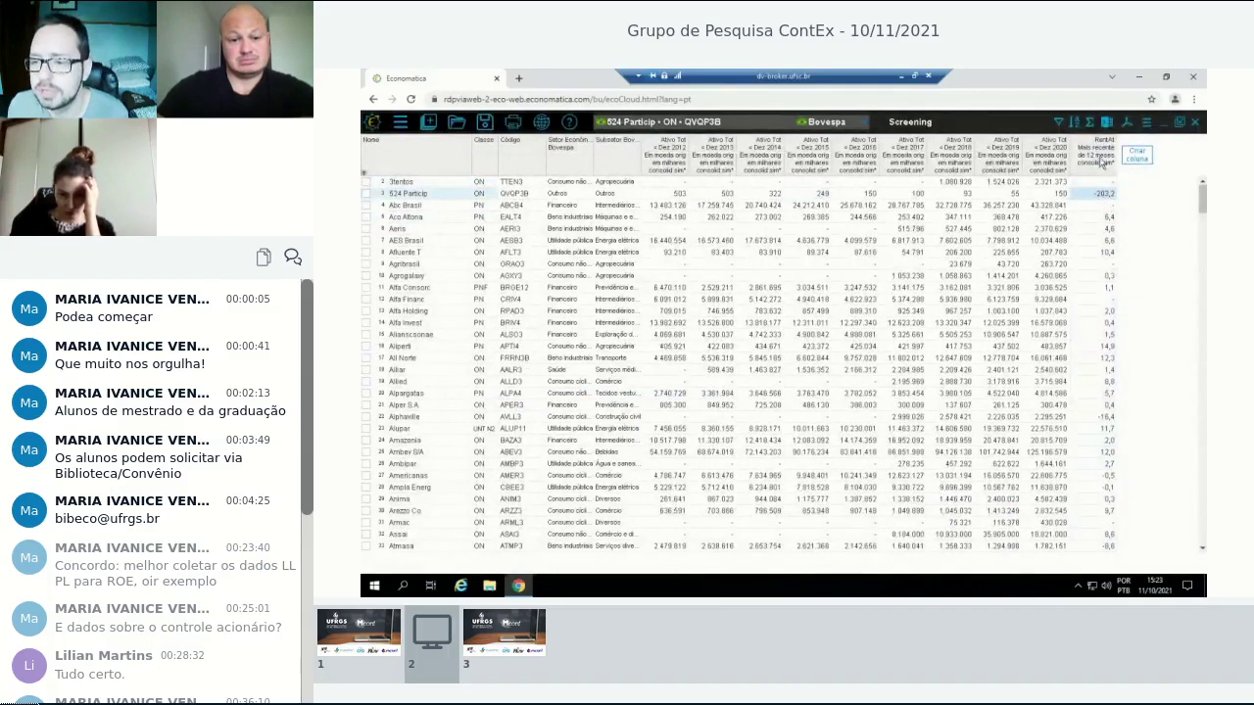
{"action": "right_click", "coordinate": [1103, 162]}
{"action": "left_click", "coordinate": [1024, 207]}
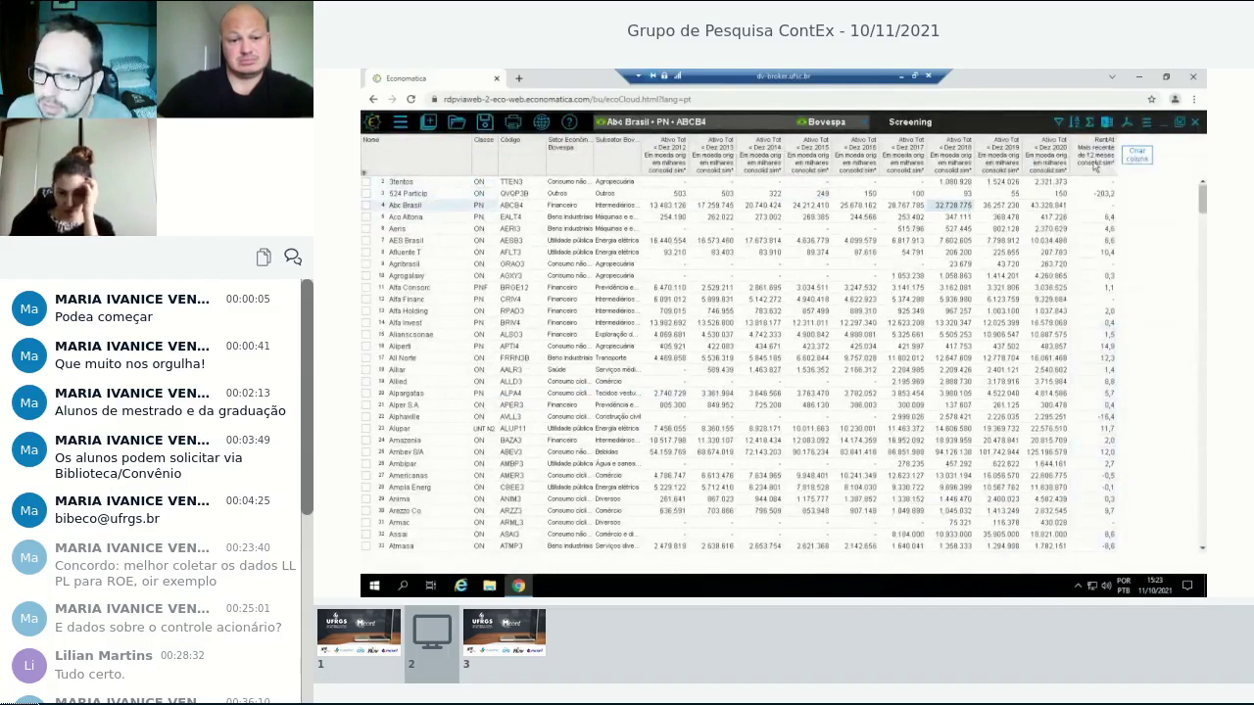
{"action": "left_click", "coordinate": [1097, 169]}
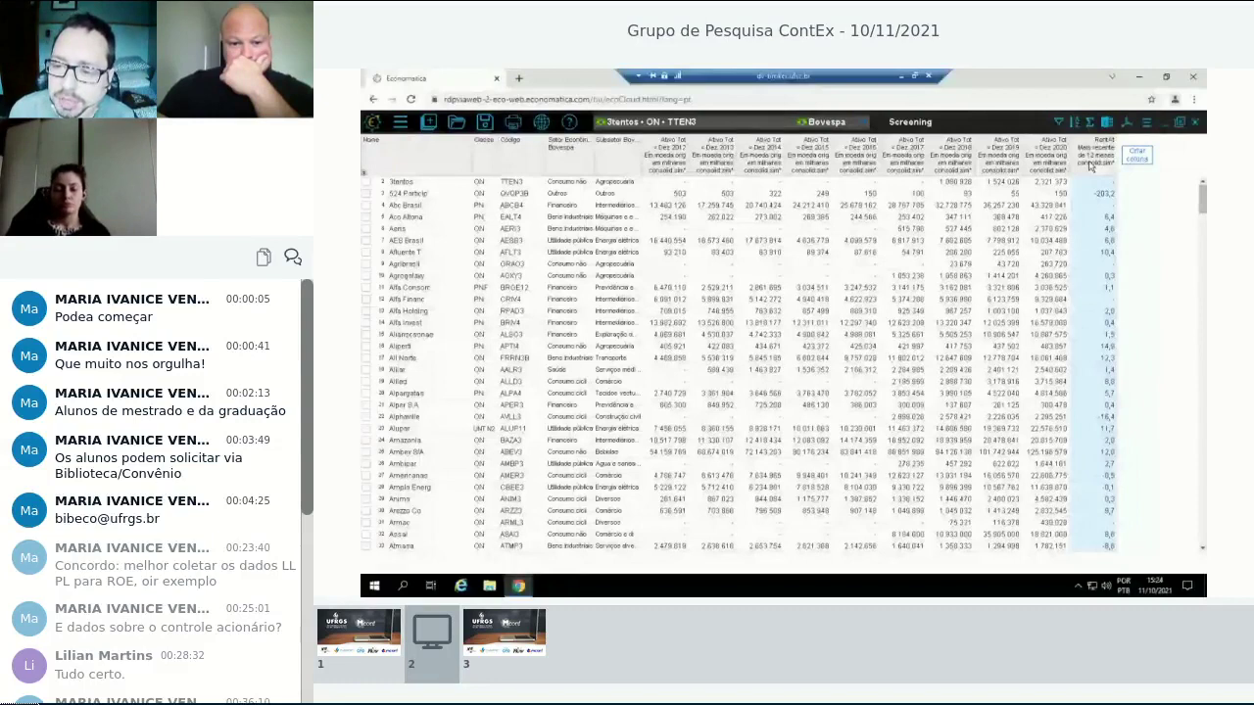
{"action": "left_click", "coordinate": [1100, 207]}
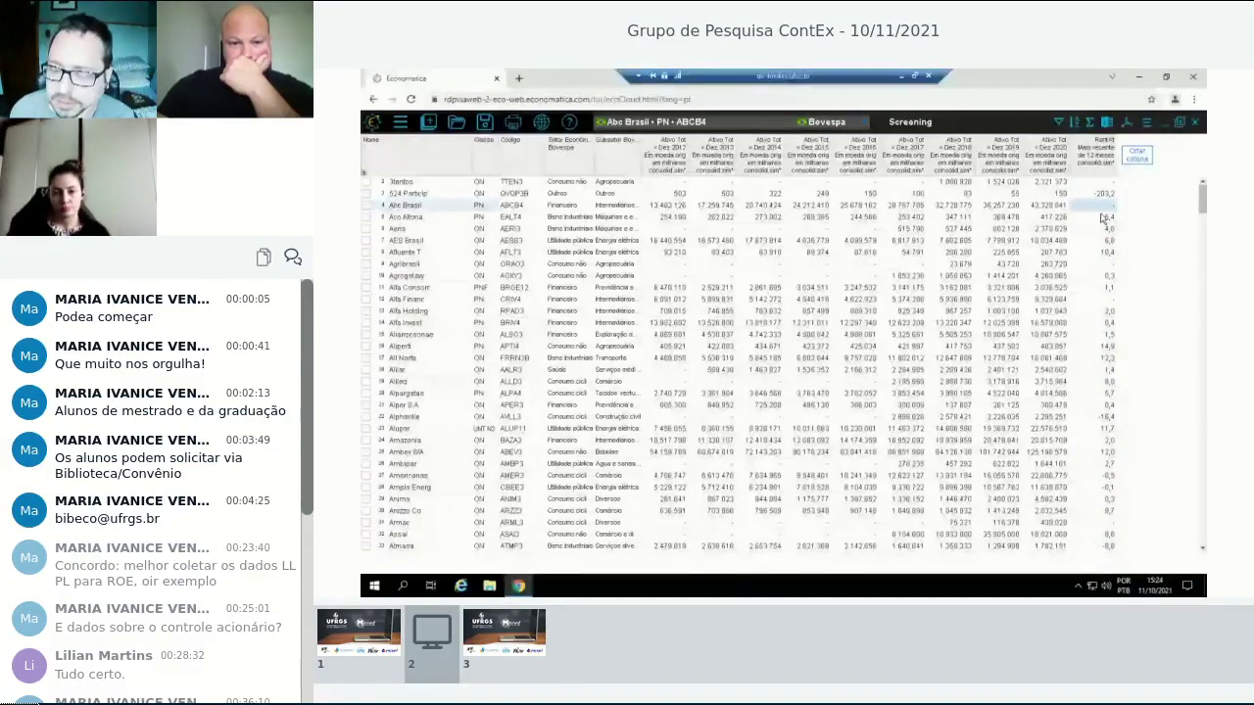
{"action": "left_click", "coordinate": [1097, 193]}
{"action": "left_click", "coordinate": [1091, 153]}
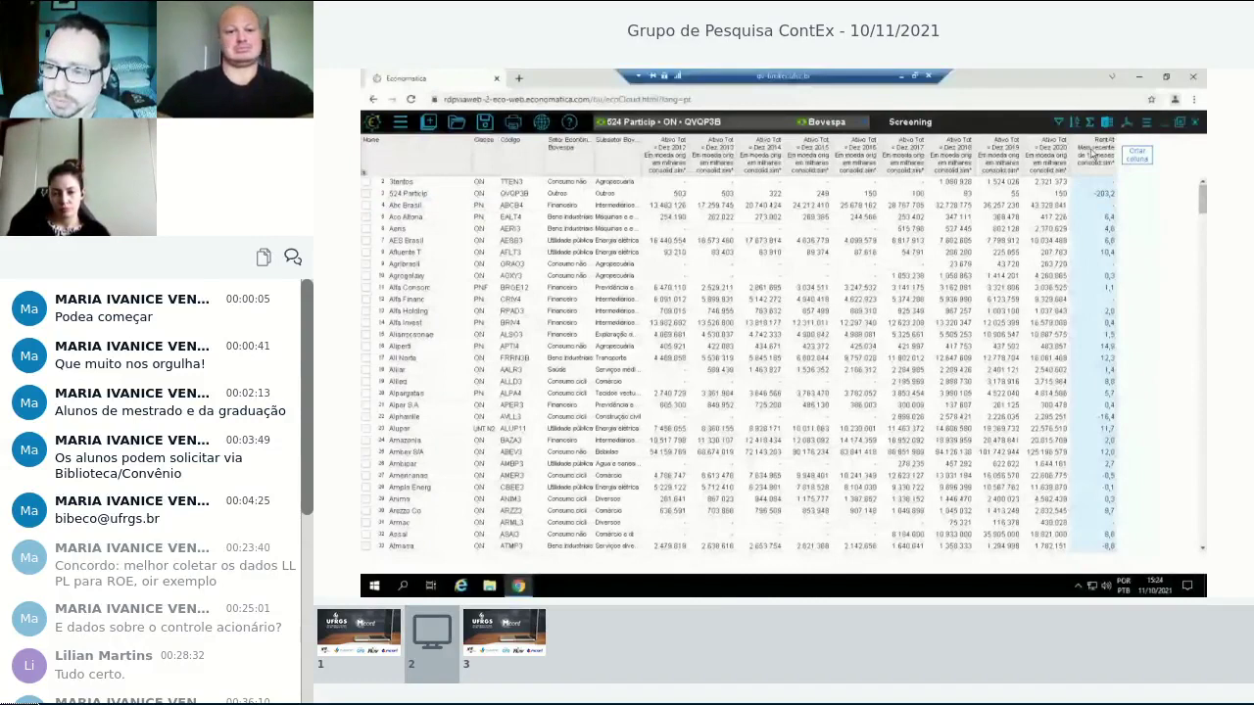
Open the Rentab column's parameters, cancel with Esc, and reopen them.
{"action": "double_click", "coordinate": [1091, 153]}
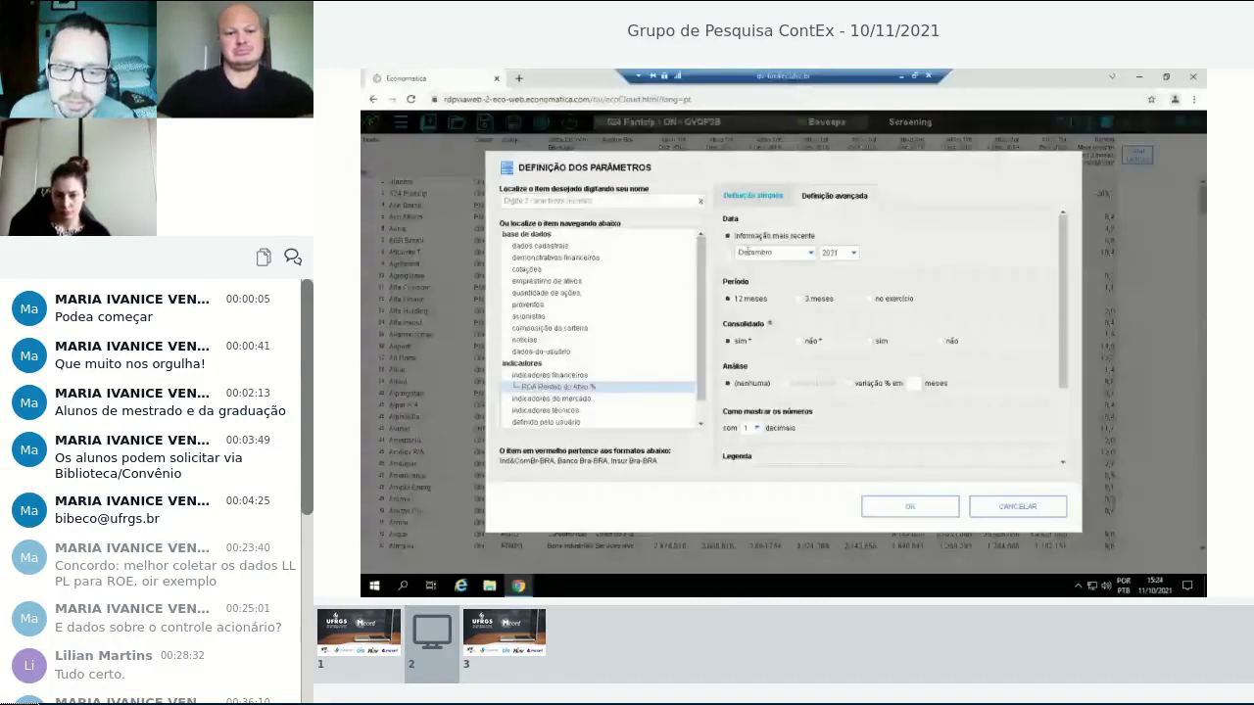
{"action": "key", "text": "Escape"}
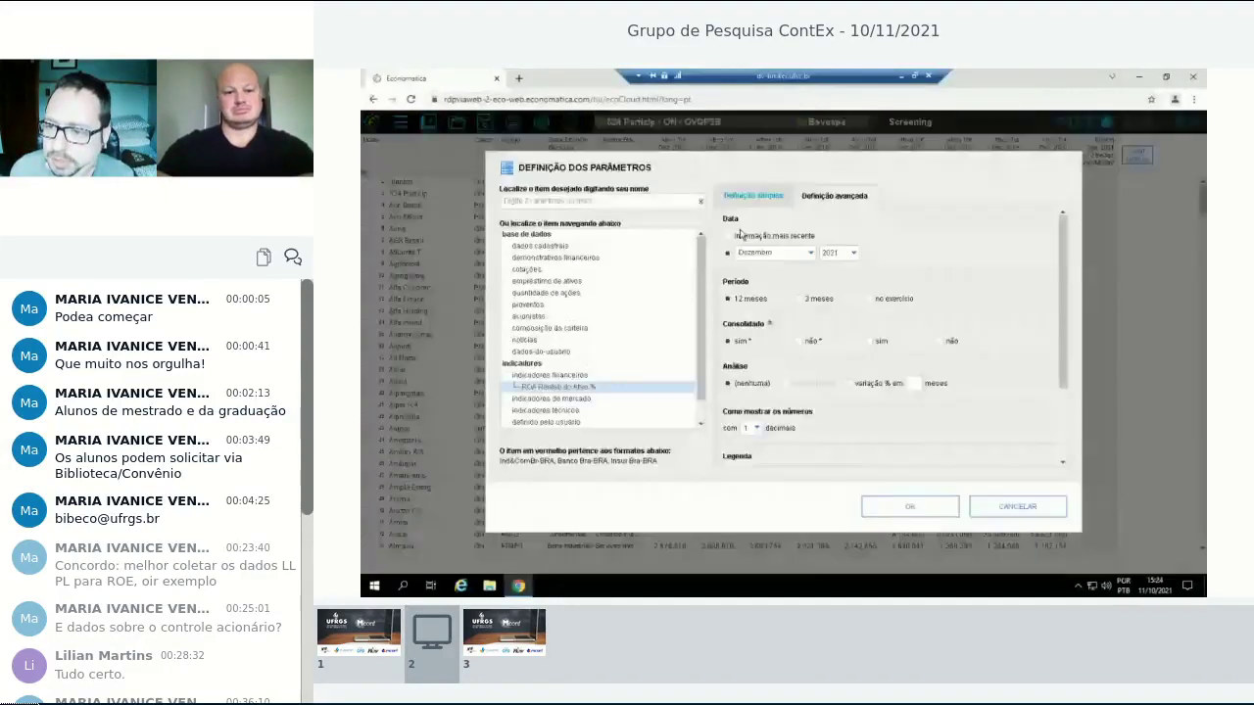
{"action": "double_click", "coordinate": [1095, 201]}
Redate the Rentab column's data to December 2020.
{"action": "left_click", "coordinate": [840, 252]}
{"action": "left_click", "coordinate": [831, 274]}
{"action": "left_click", "coordinate": [910, 507]}
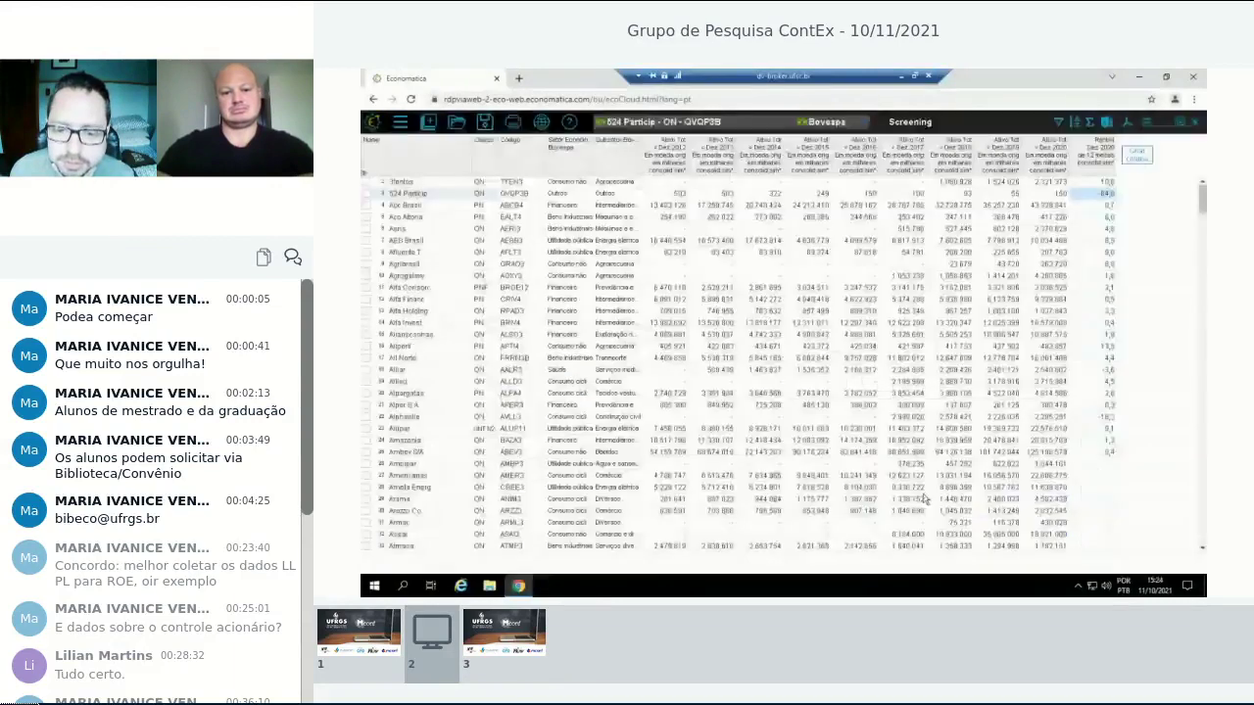
Delete the Rentab column using Apagar coluna.
{"action": "left_click", "coordinate": [1100, 230]}
{"action": "left_click_drag", "start_coordinate": [1060, 245], "coordinate": [1090, 160]}
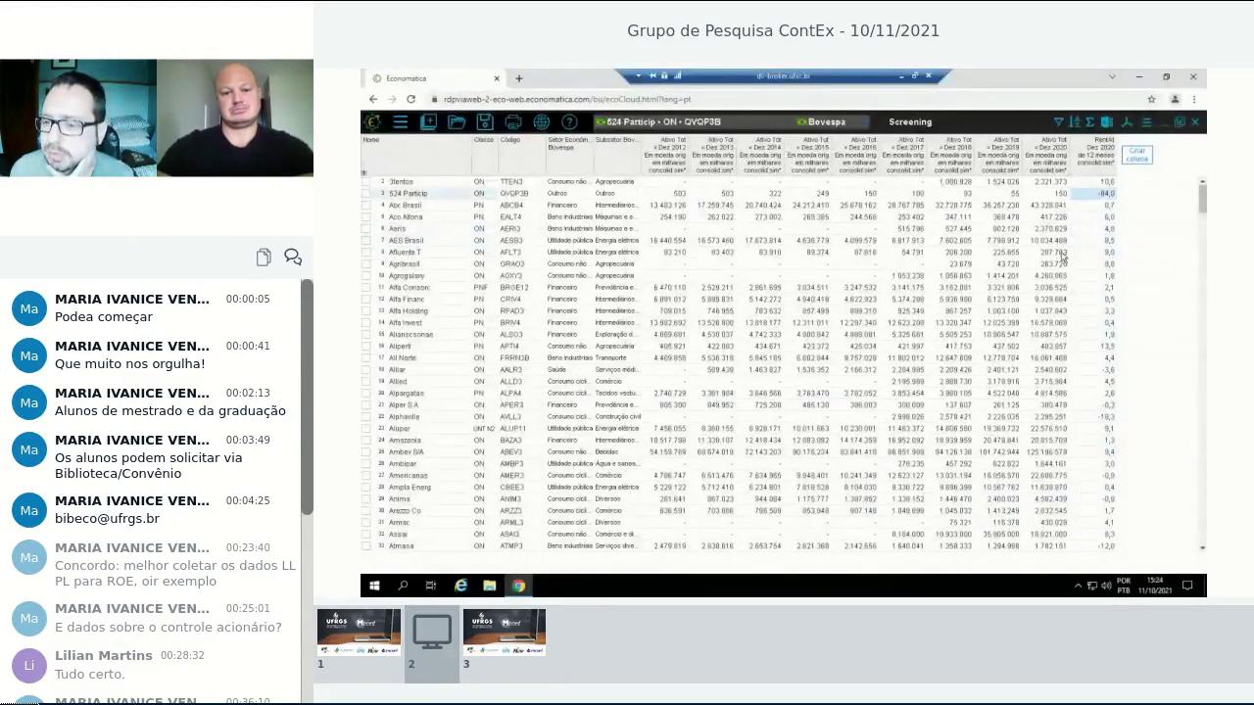
{"action": "left_click", "coordinate": [1090, 160]}
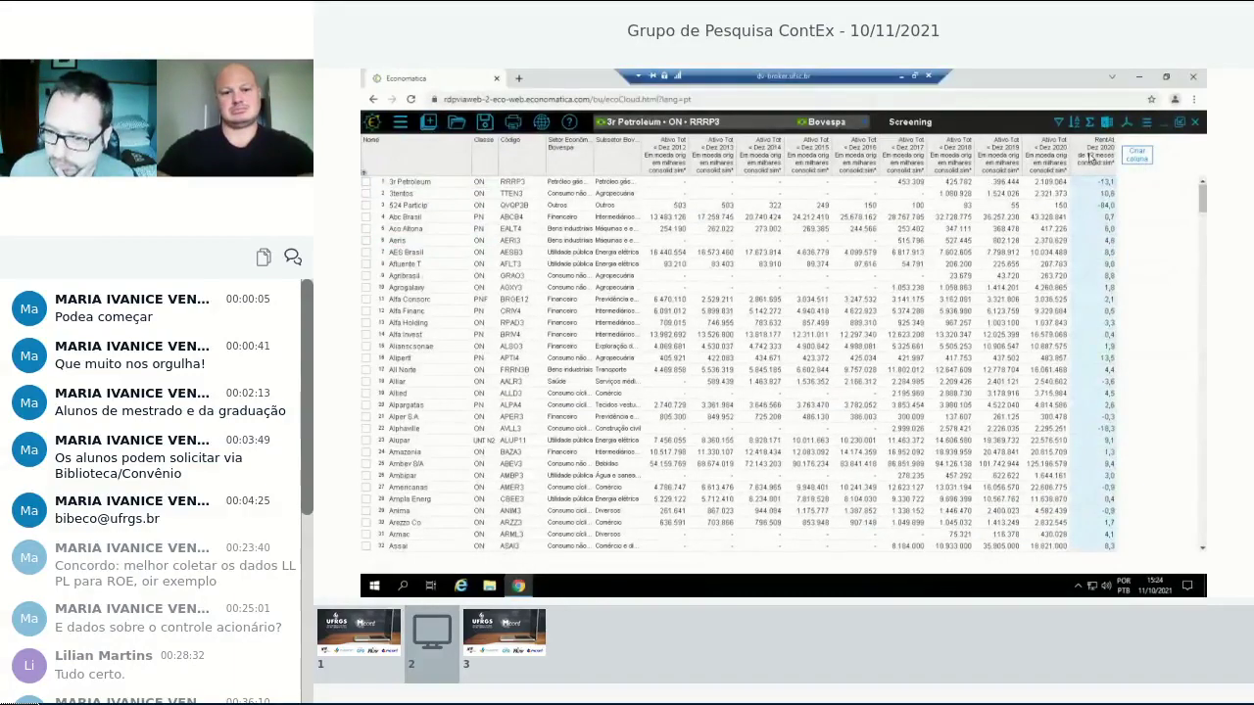
{"action": "right_click", "coordinate": [1090, 159]}
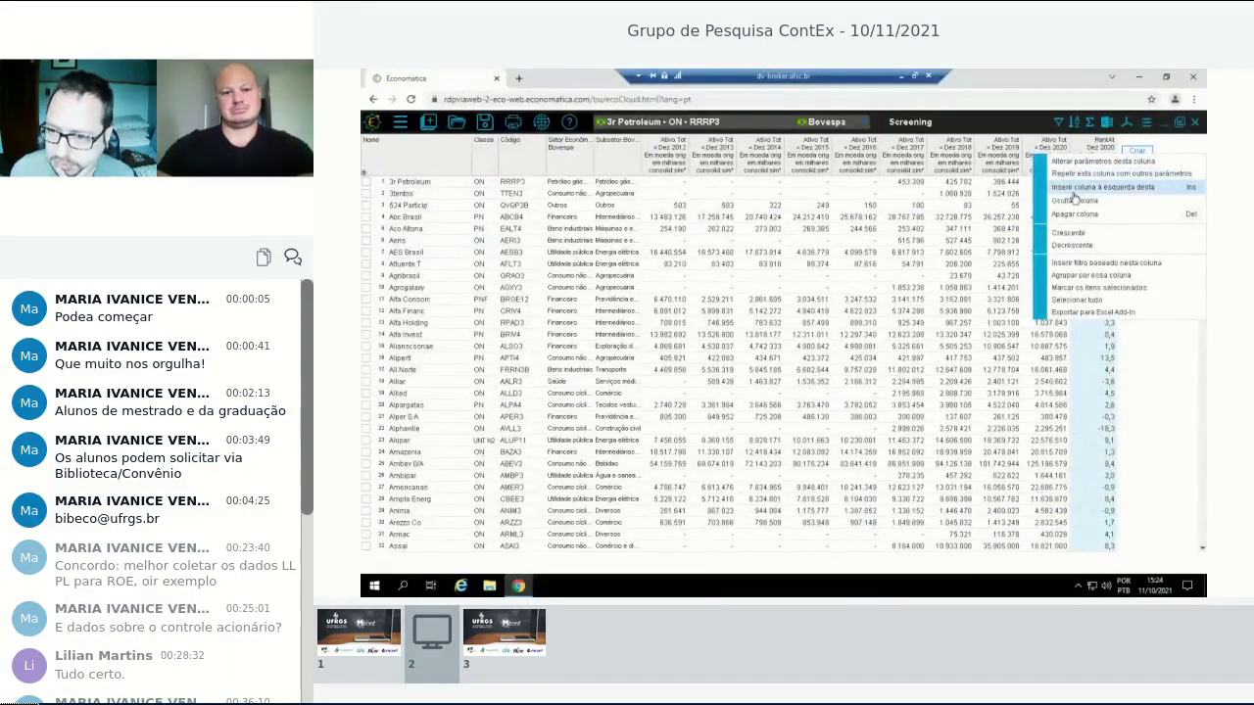
{"action": "left_click", "coordinate": [1080, 216]}
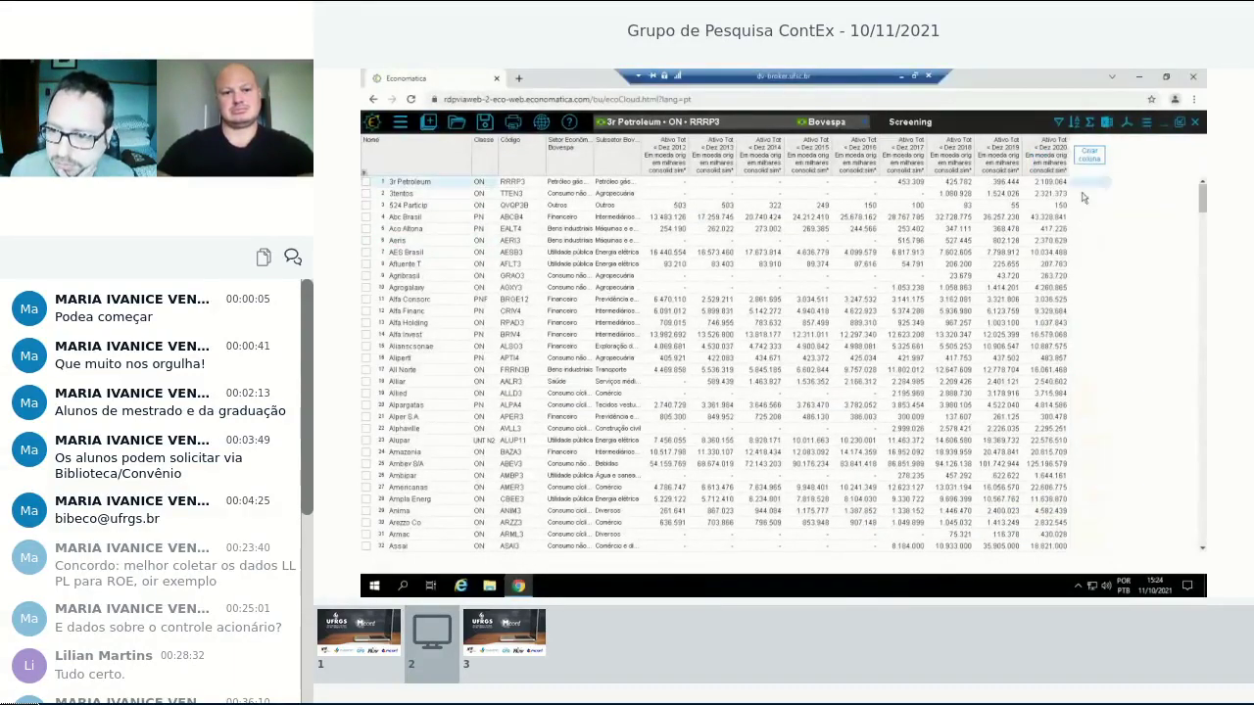
{"action": "left_click", "coordinate": [1087, 155]}
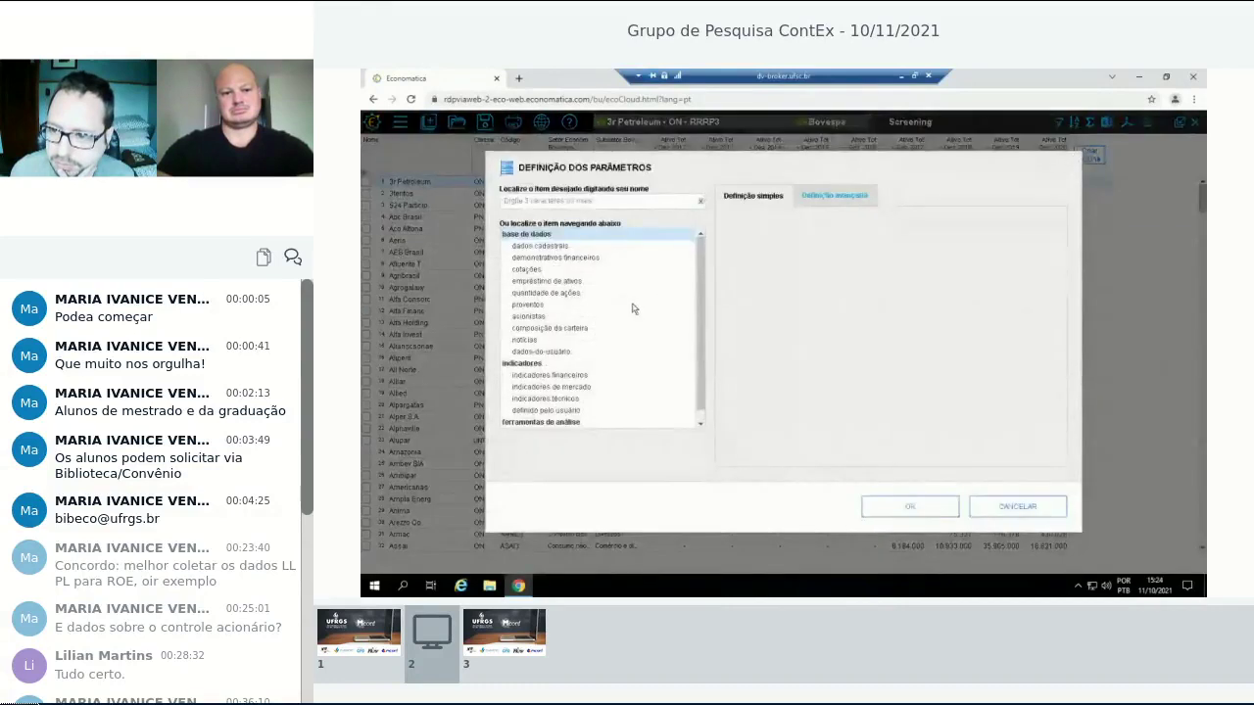
{"action": "scroll", "coordinate": [699, 274], "scroll_direction": "down", "scroll_amount": 1}
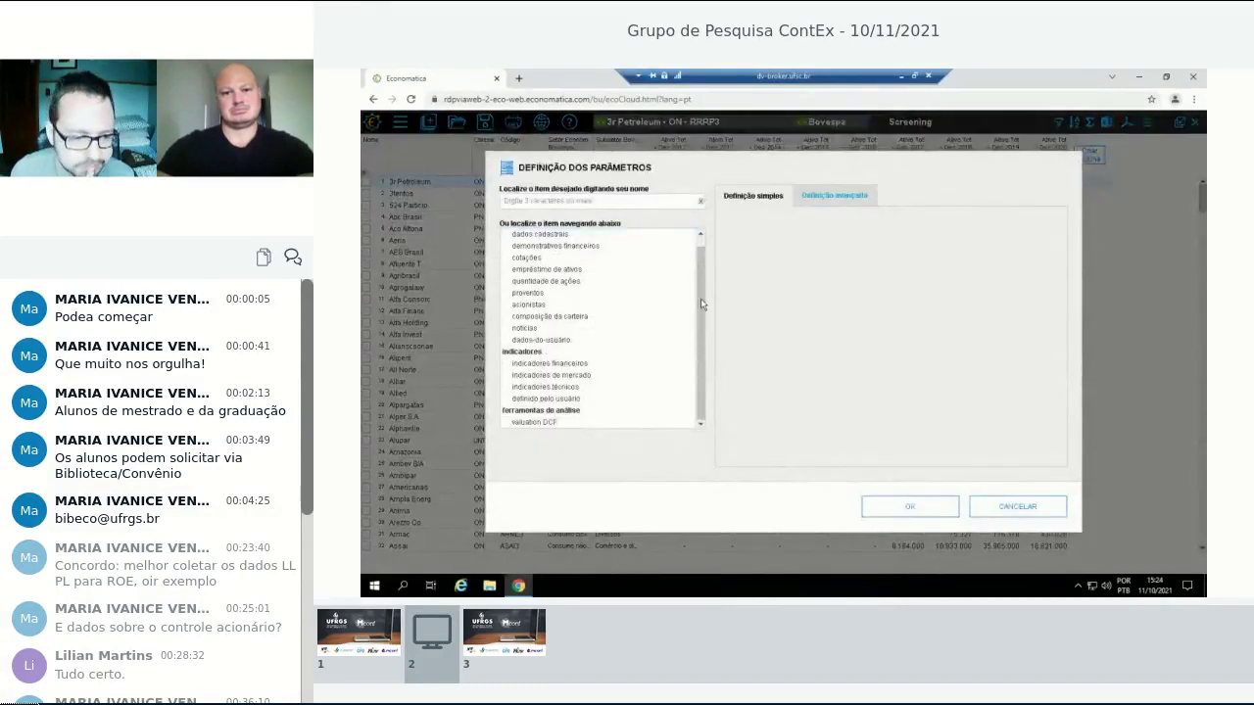
{"action": "left_click", "coordinate": [539, 363]}
{"action": "left_click", "coordinate": [546, 375]}
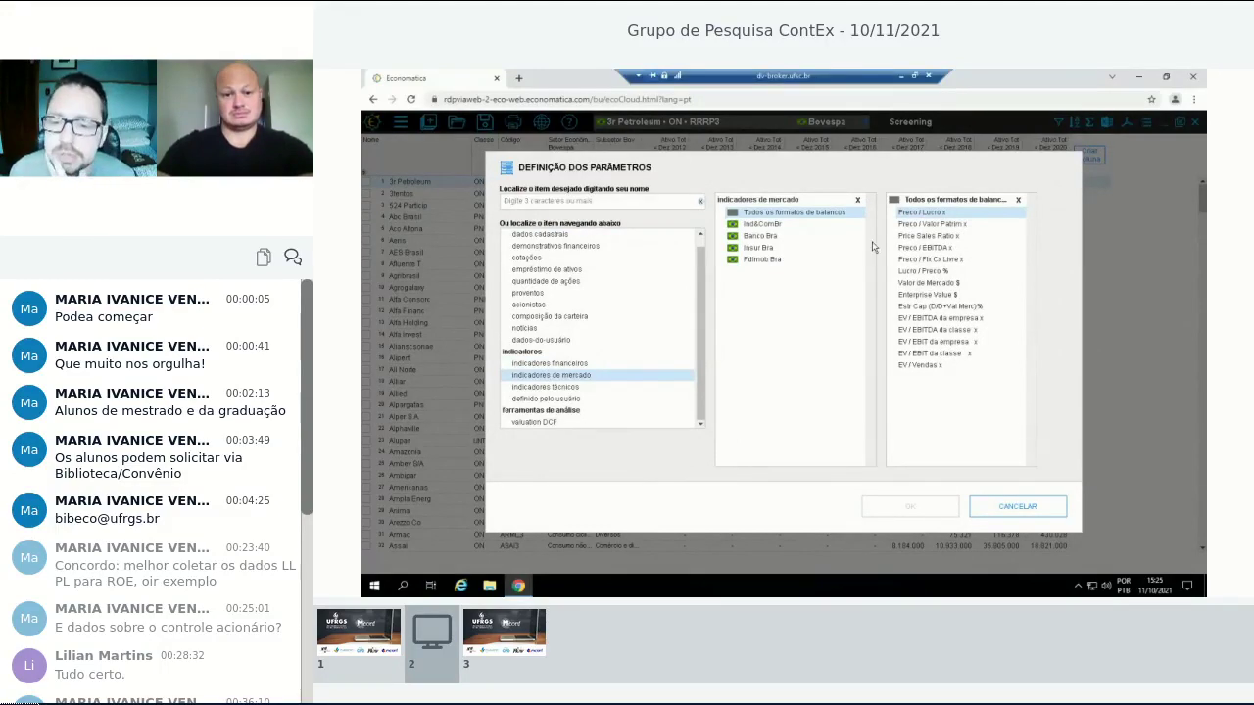
{"action": "left_click", "coordinate": [585, 364]}
{"action": "mouse_move", "coordinate": [1028, 233]}
{"action": "left_mouse_down"}
{"action": "mouse_move", "coordinate": [1030, 402]}
{"action": "mouse_move", "coordinate": [1026, 270]}
{"action": "left_mouse_up"}
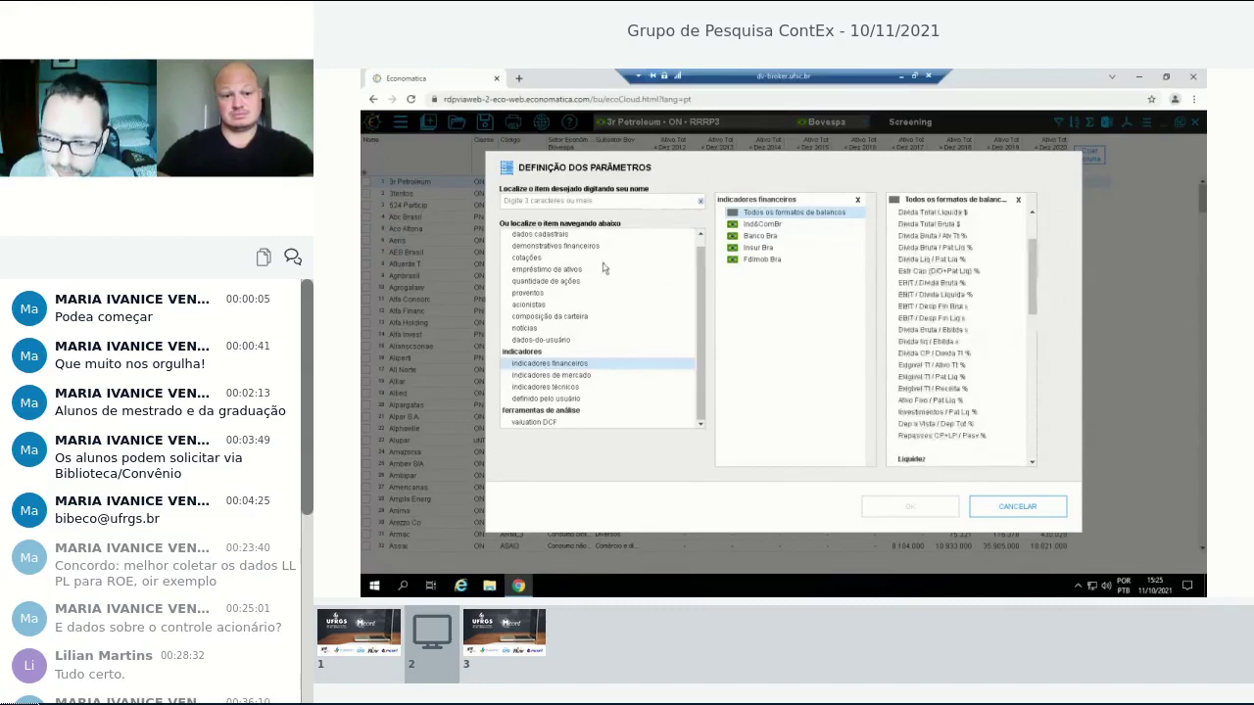
{"action": "scroll", "coordinate": [699, 277], "scroll_direction": "up", "scroll_amount": 1}
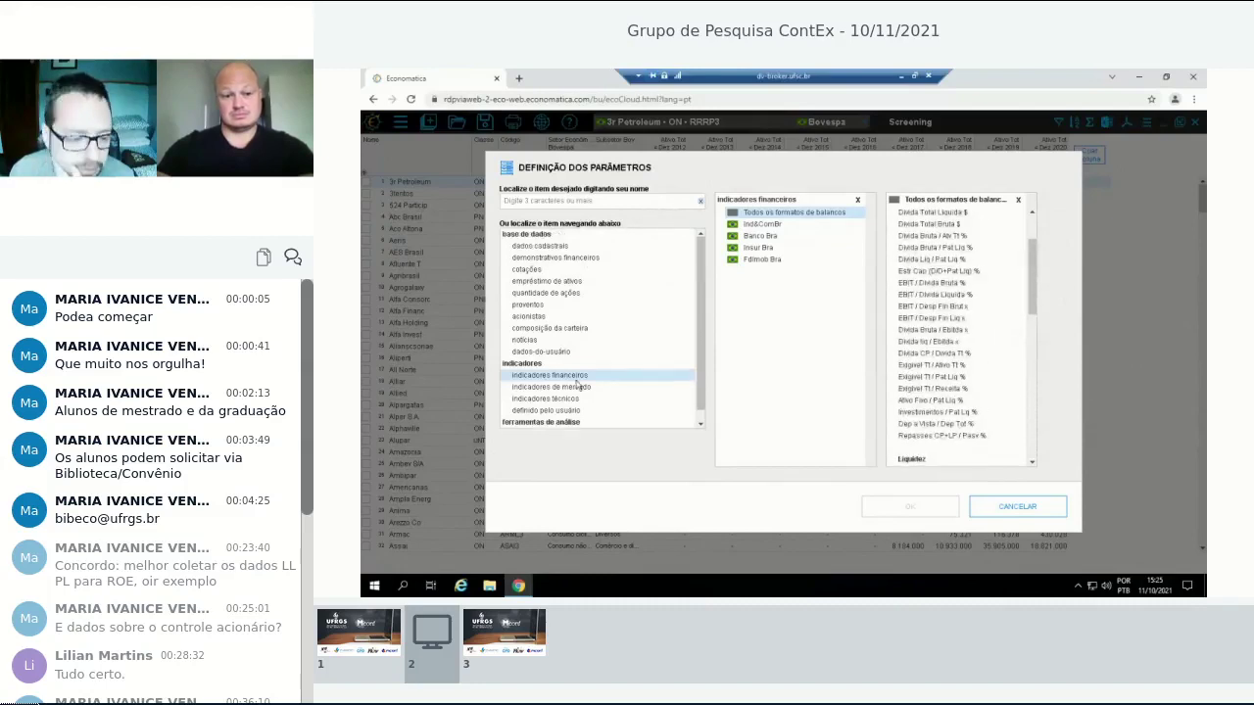
{"action": "key", "text": "Down"}
{"action": "key", "text": "Down"}
{"action": "key", "text": "Down"}
{"action": "scroll", "coordinate": [699, 303], "scroll_direction": "down", "scroll_amount": 1}
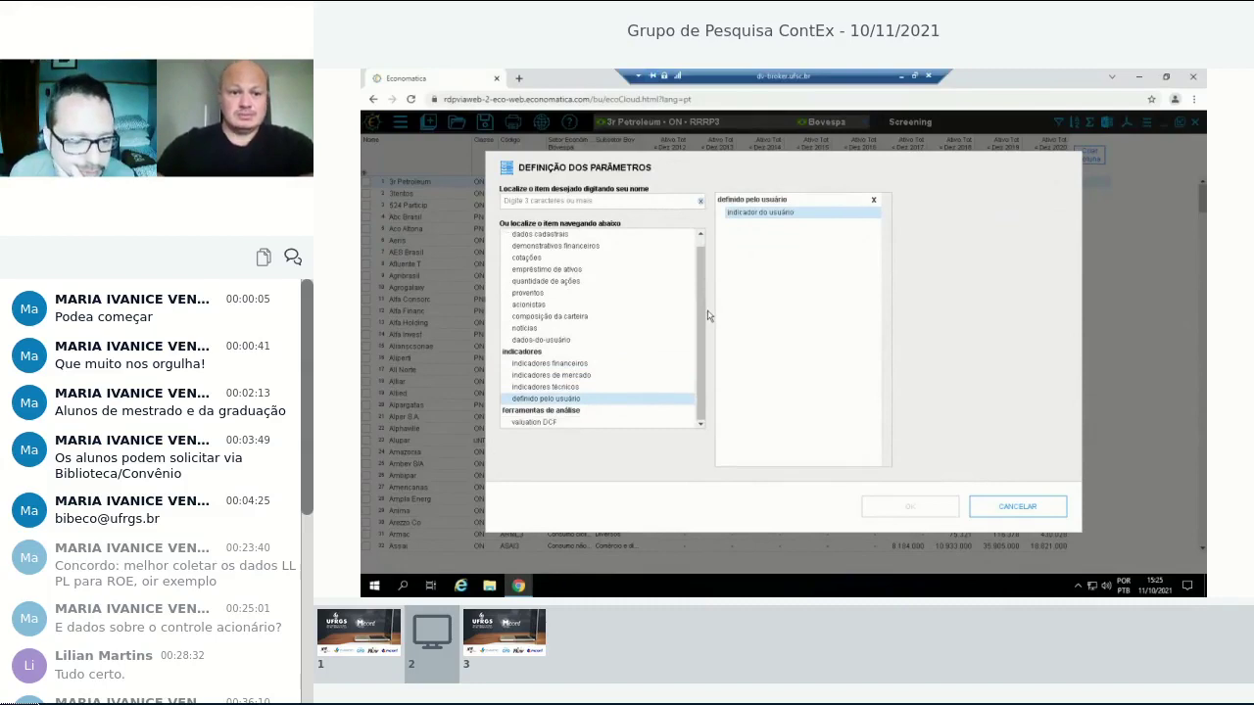
{"action": "scroll", "coordinate": [707, 265], "scroll_direction": "up", "scroll_amount": 1}
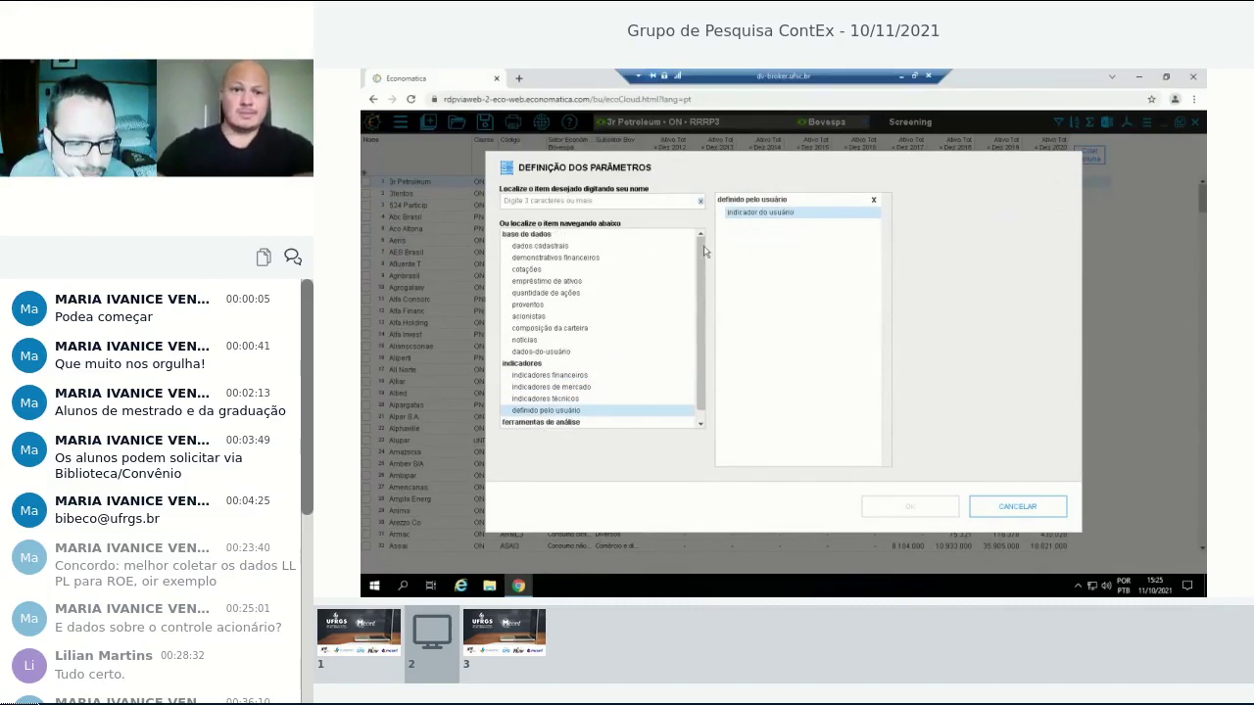
{"action": "left_click", "coordinate": [759, 211]}
{"action": "left_click", "coordinate": [1019, 511]}
{"action": "left_click", "coordinate": [1087, 160]}
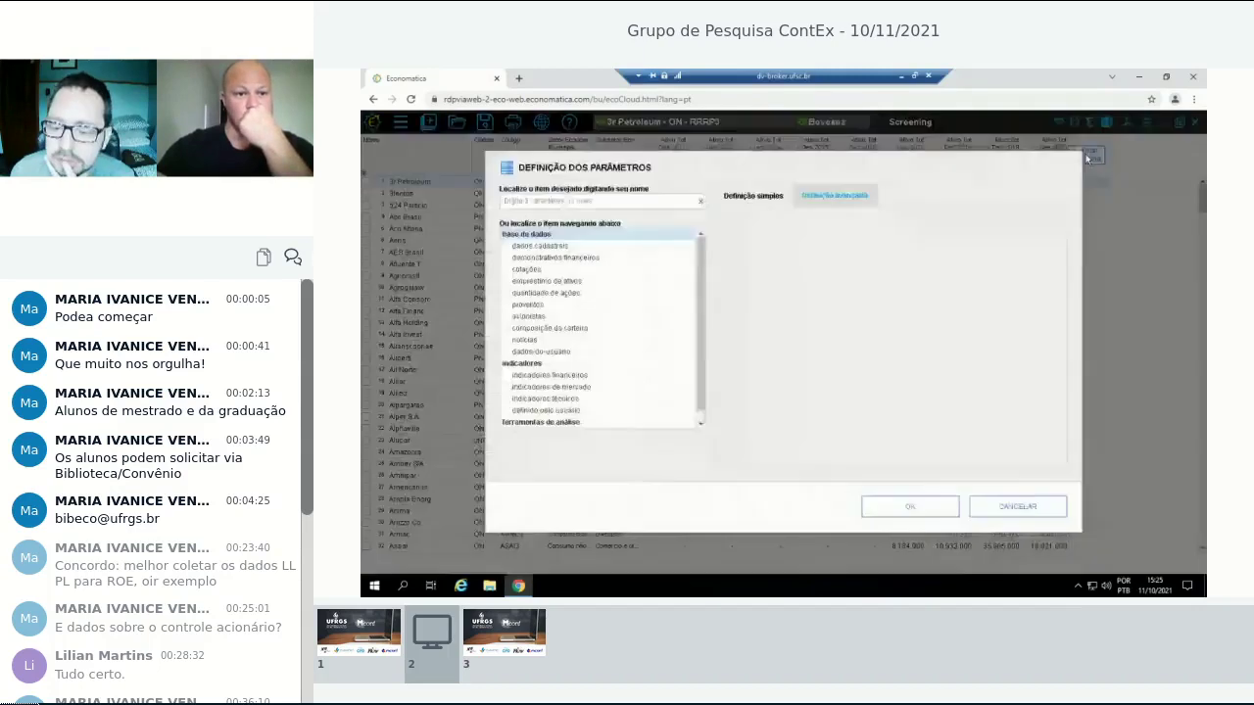
{"action": "left_click", "coordinate": [820, 199]}
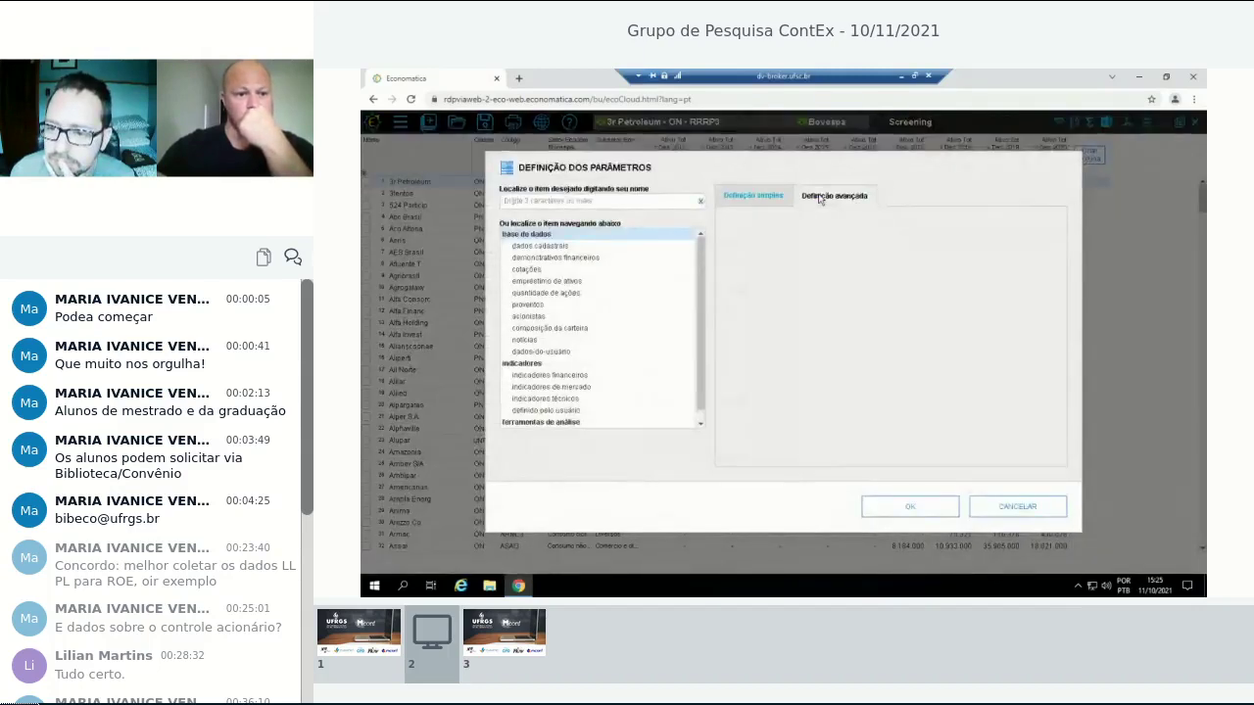
{"action": "left_click", "coordinate": [777, 196]}
{"action": "left_click", "coordinate": [821, 196]}
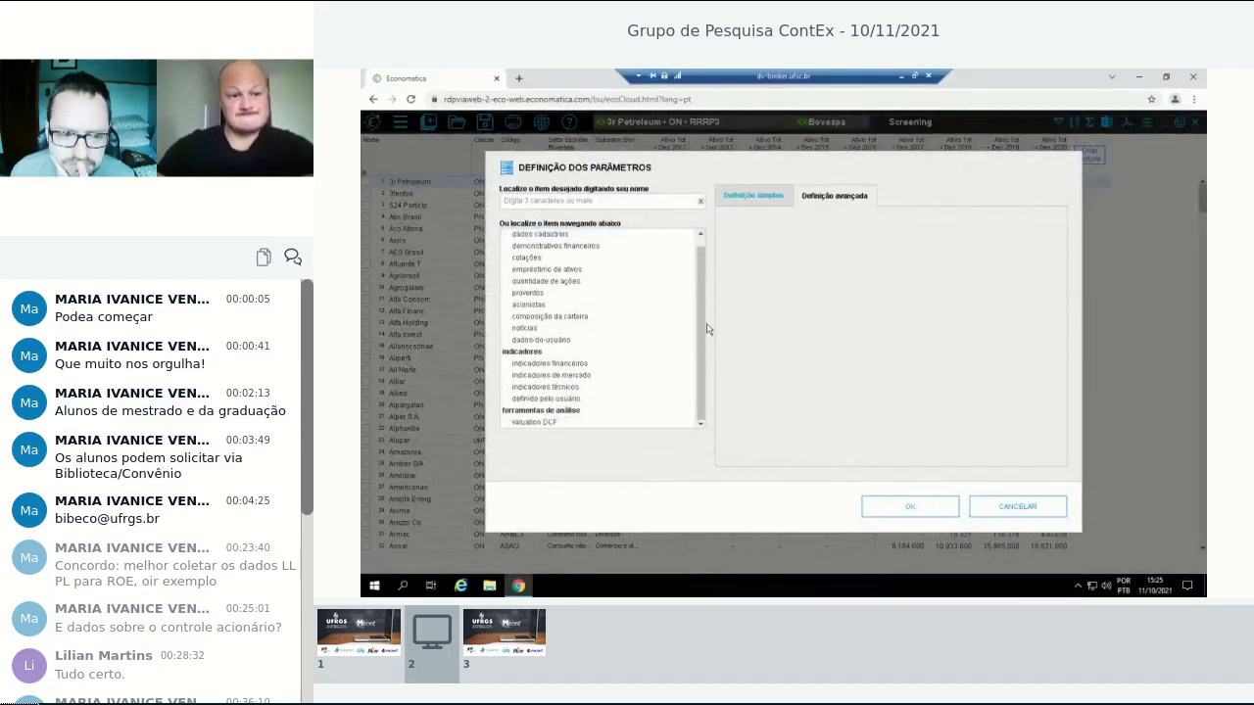
{"action": "scroll", "coordinate": [699, 269], "scroll_direction": "up", "scroll_amount": 1}
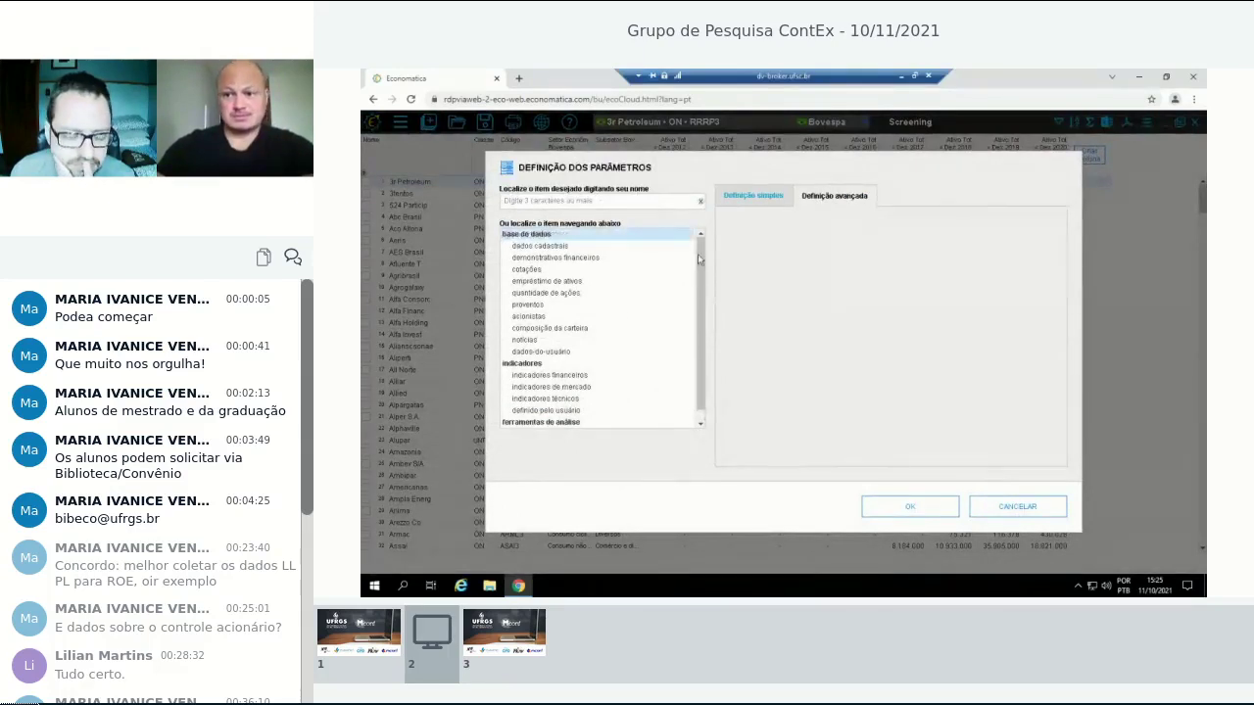
{"action": "left_click", "coordinate": [1016, 506]}
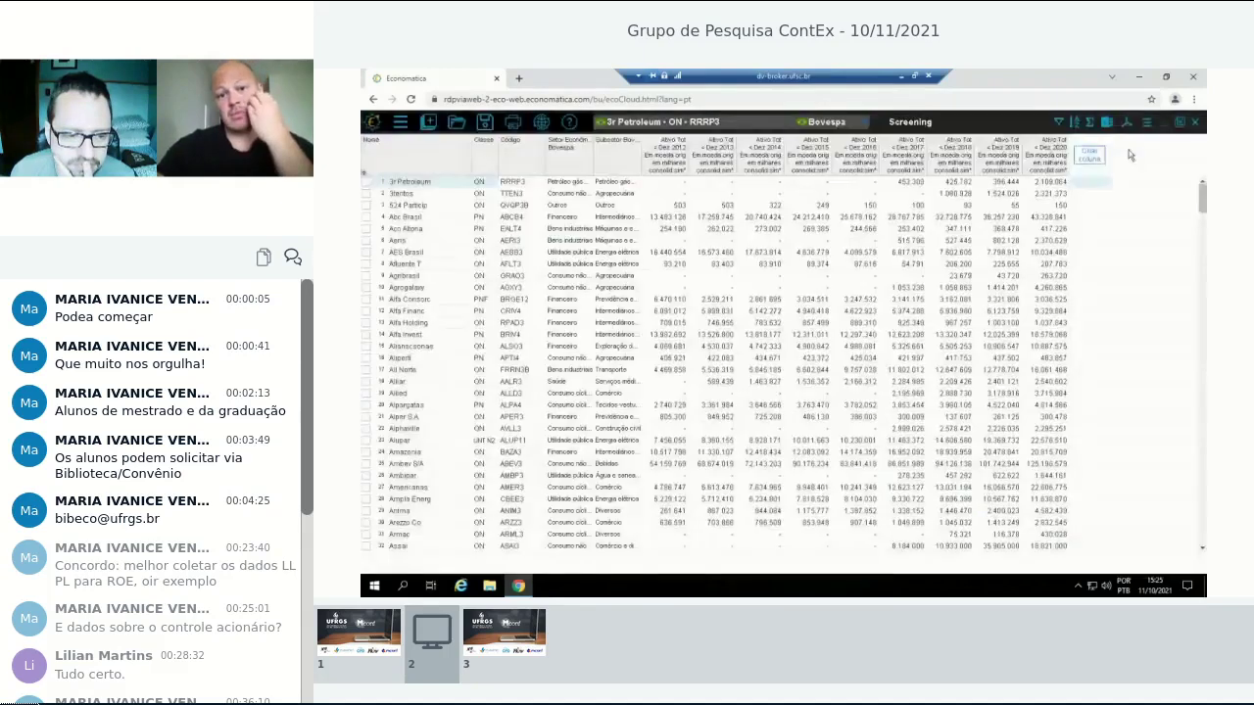
{"action": "left_click", "coordinate": [1128, 152]}
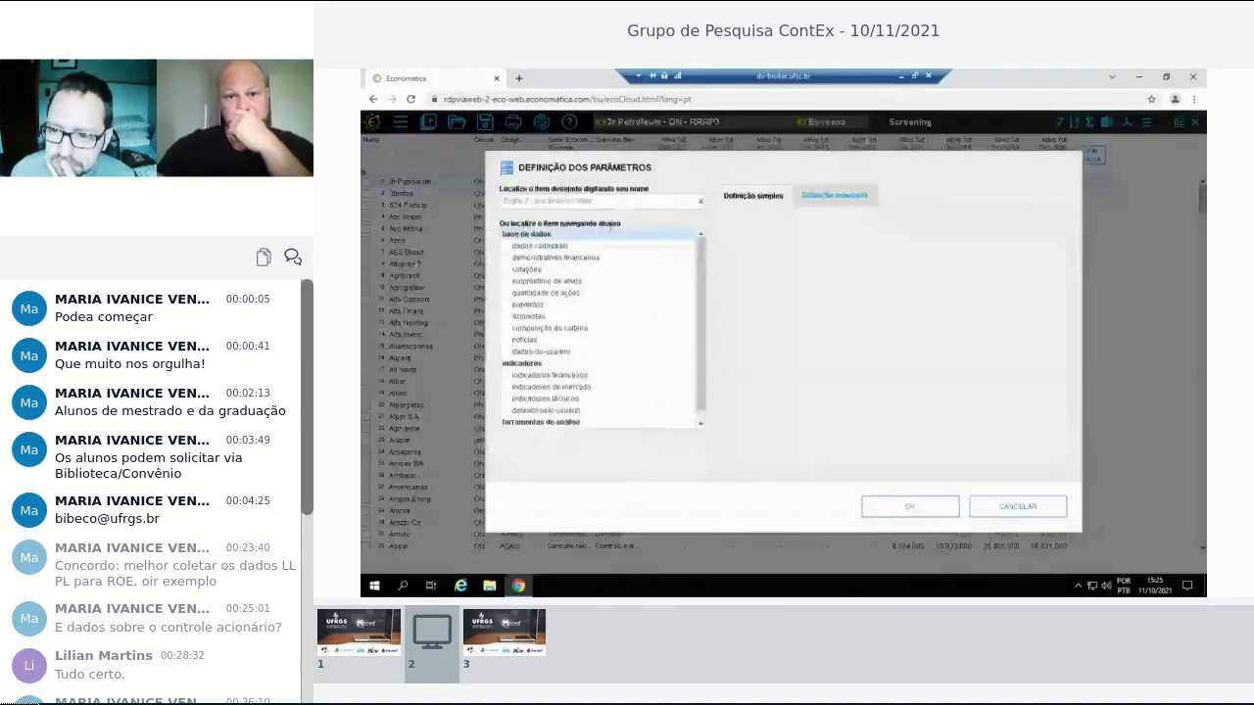
{"action": "mouse_move", "coordinate": [698, 255]}
{"action": "left_mouse_down"}
{"action": "mouse_move", "coordinate": [703, 271]}
{"action": "mouse_move", "coordinate": [713, 244]}
{"action": "left_mouse_up"}
{"action": "left_click", "coordinate": [586, 259]}
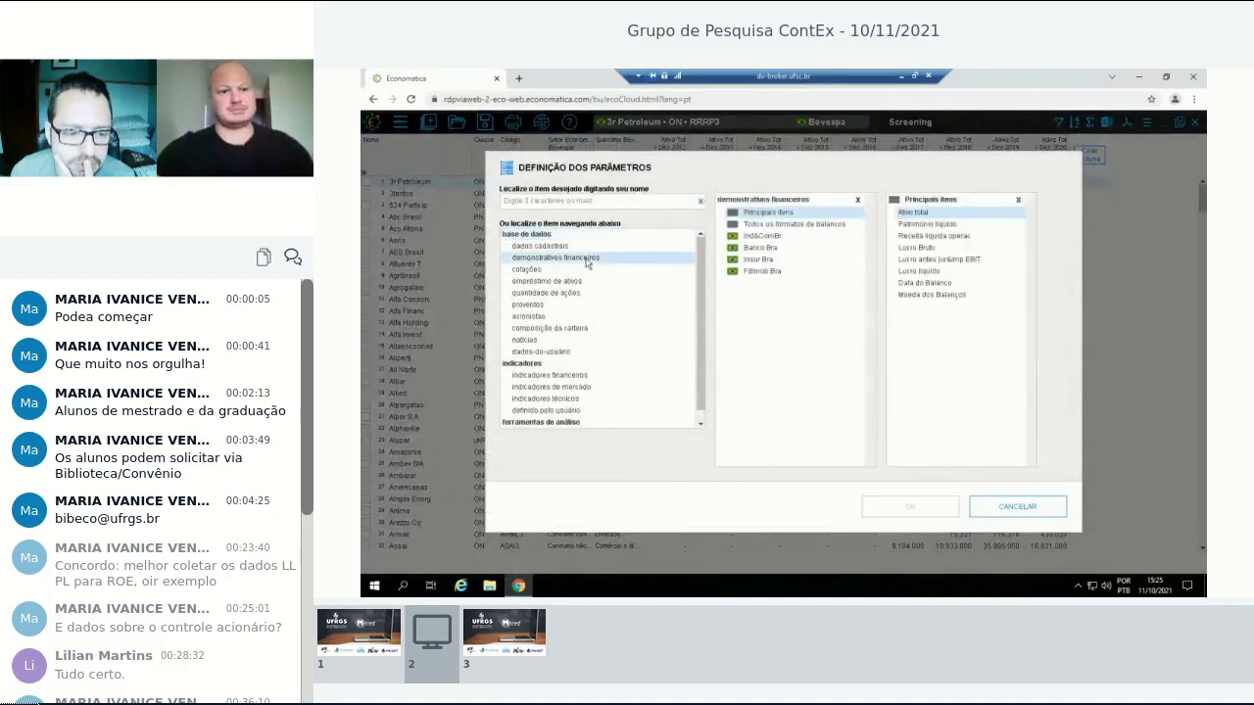
{"action": "left_click", "coordinate": [934, 226]}
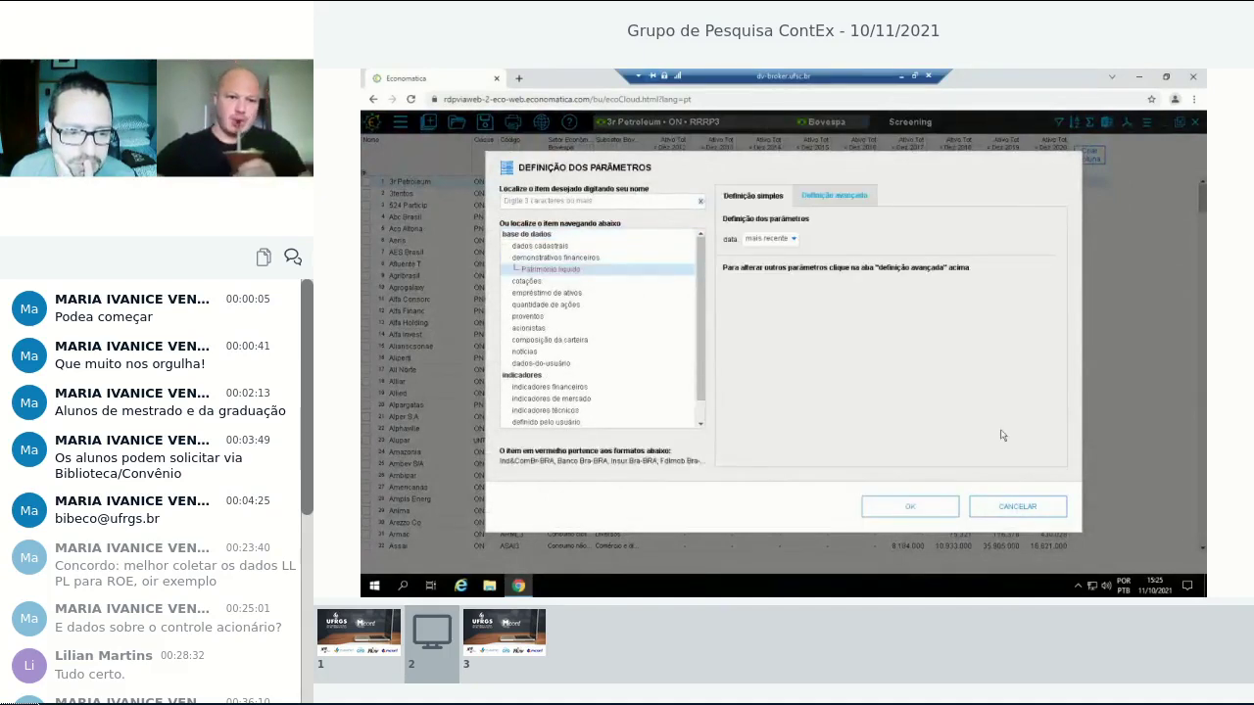
{"action": "left_click", "coordinate": [1020, 505]}
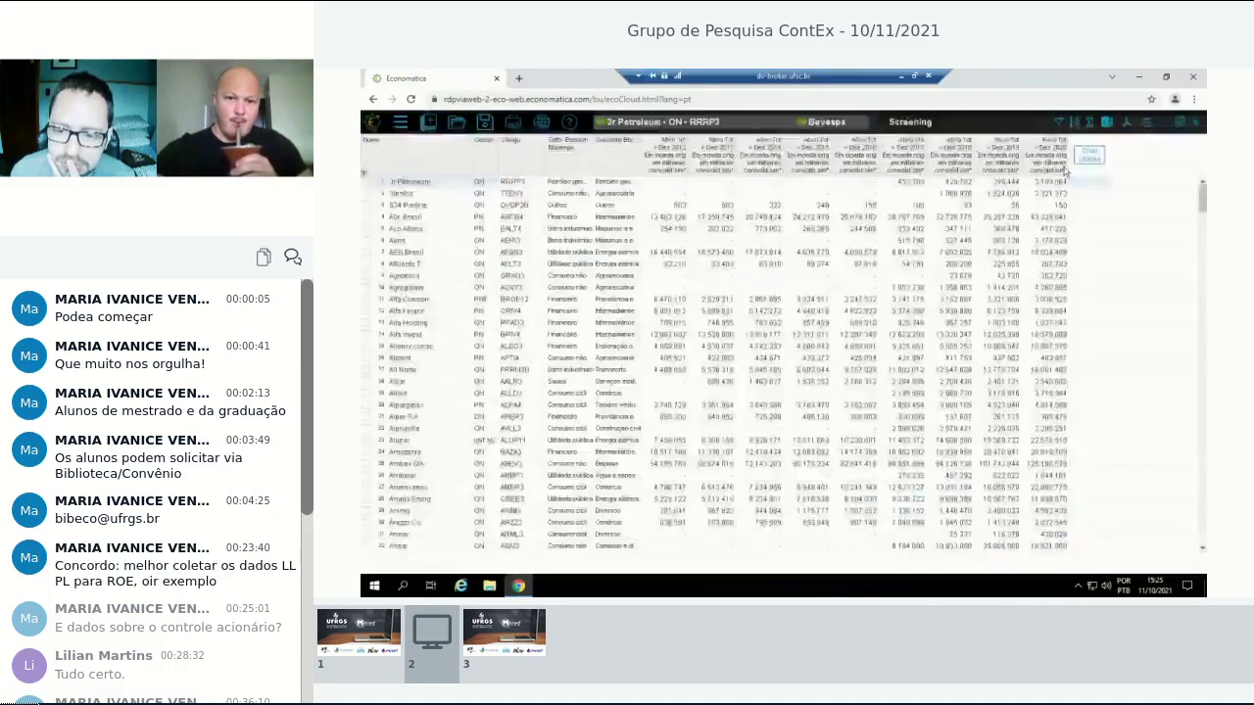
{"action": "right_click", "coordinate": [1054, 163]}
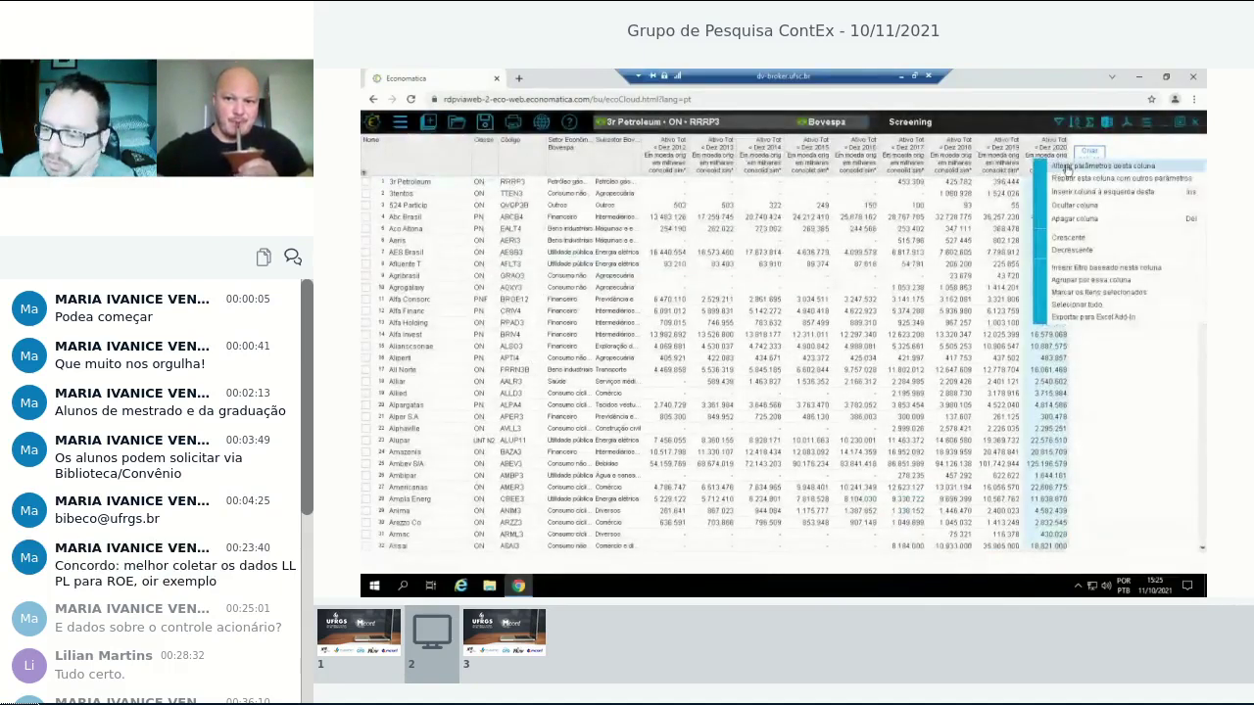
{"action": "left_click", "coordinate": [1067, 166]}
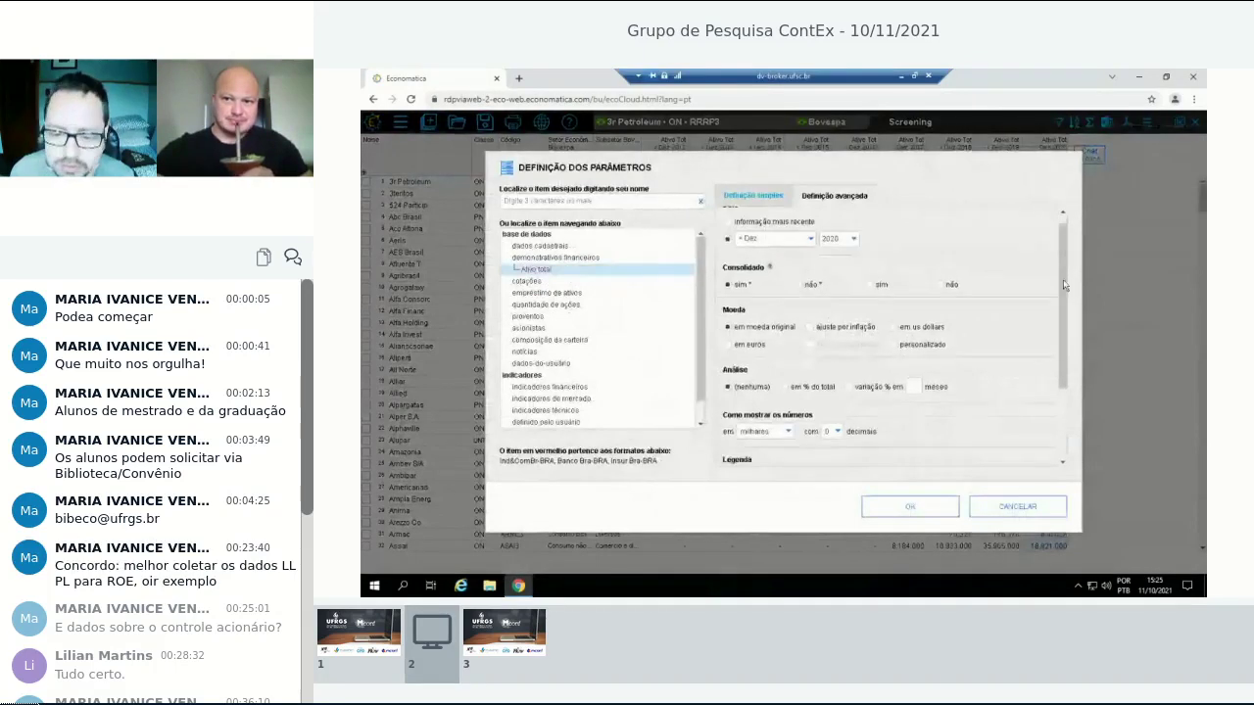
{"action": "scroll", "coordinate": [1072, 365], "scroll_direction": "down", "scroll_amount": 3}
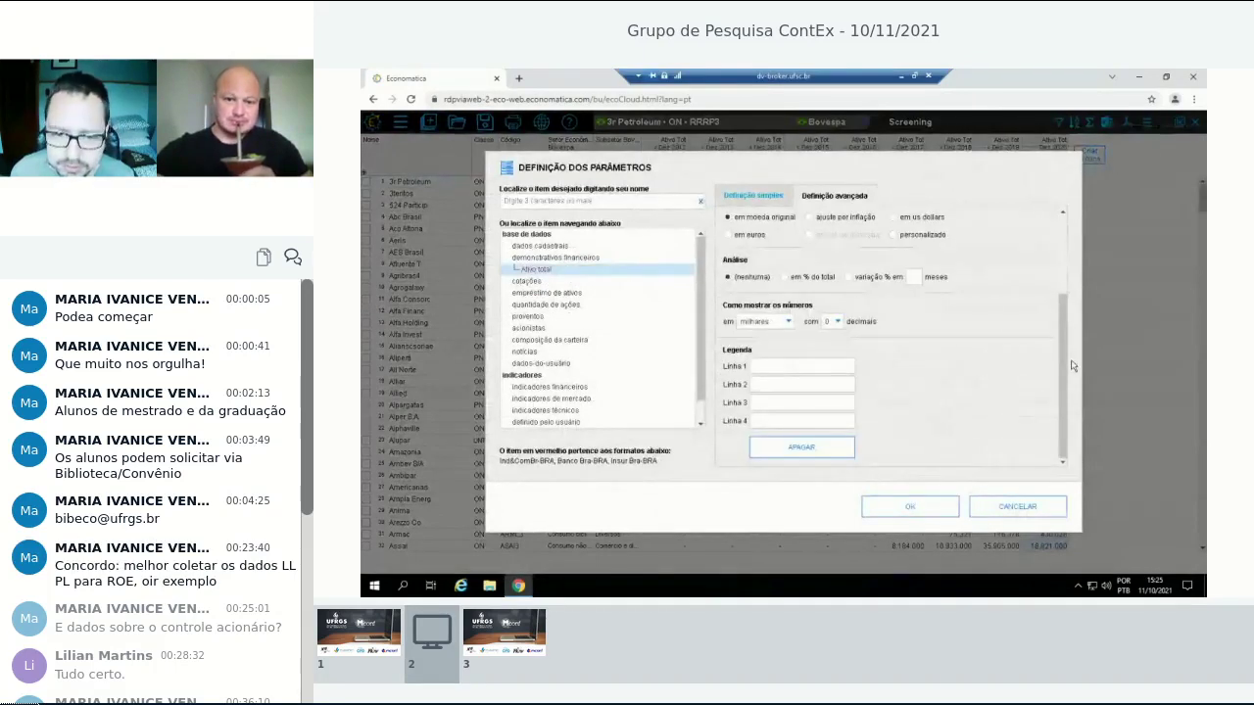
{"action": "left_click", "coordinate": [835, 196]}
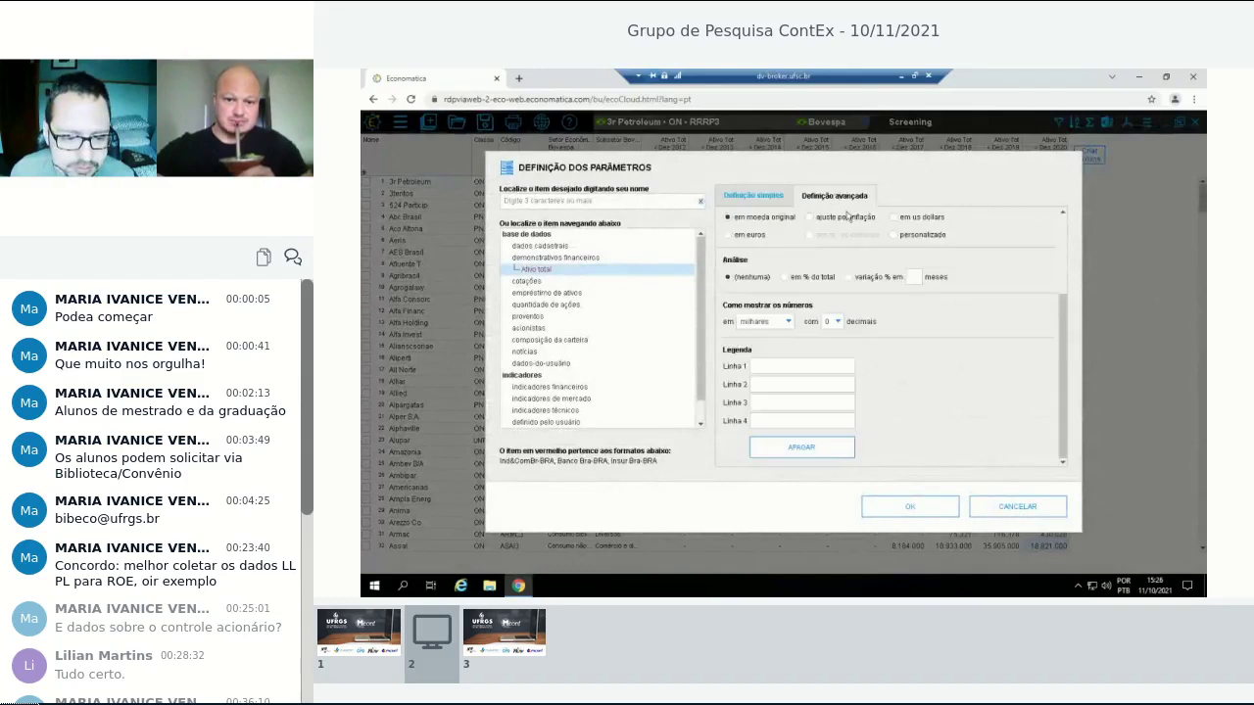
{"action": "left_click", "coordinate": [1031, 505]}
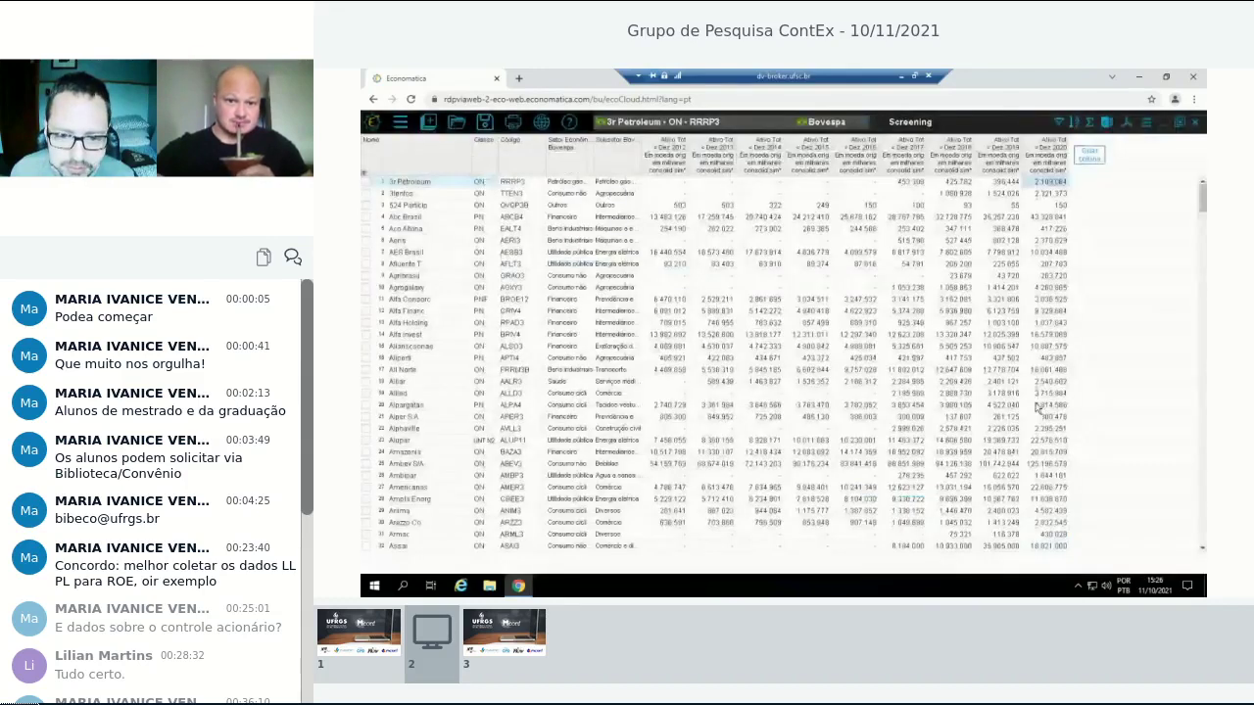
{"action": "left_click", "coordinate": [965, 205]}
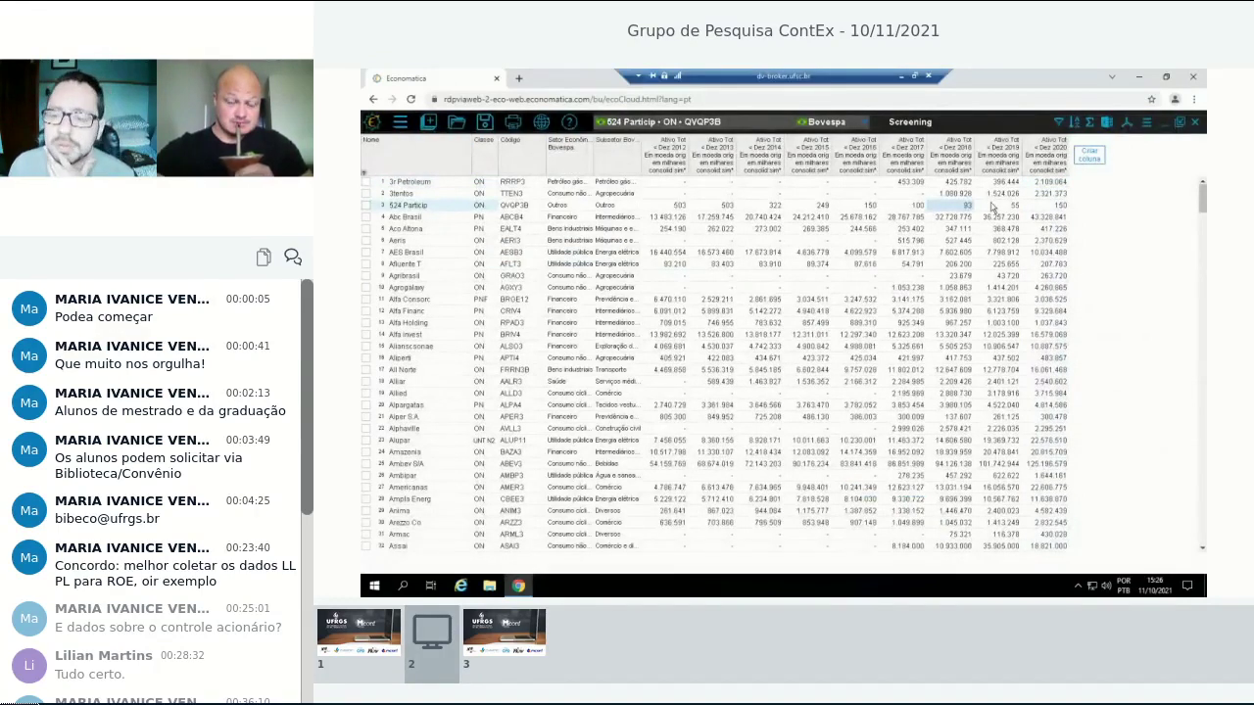
{"action": "left_click", "coordinate": [1030, 194]}
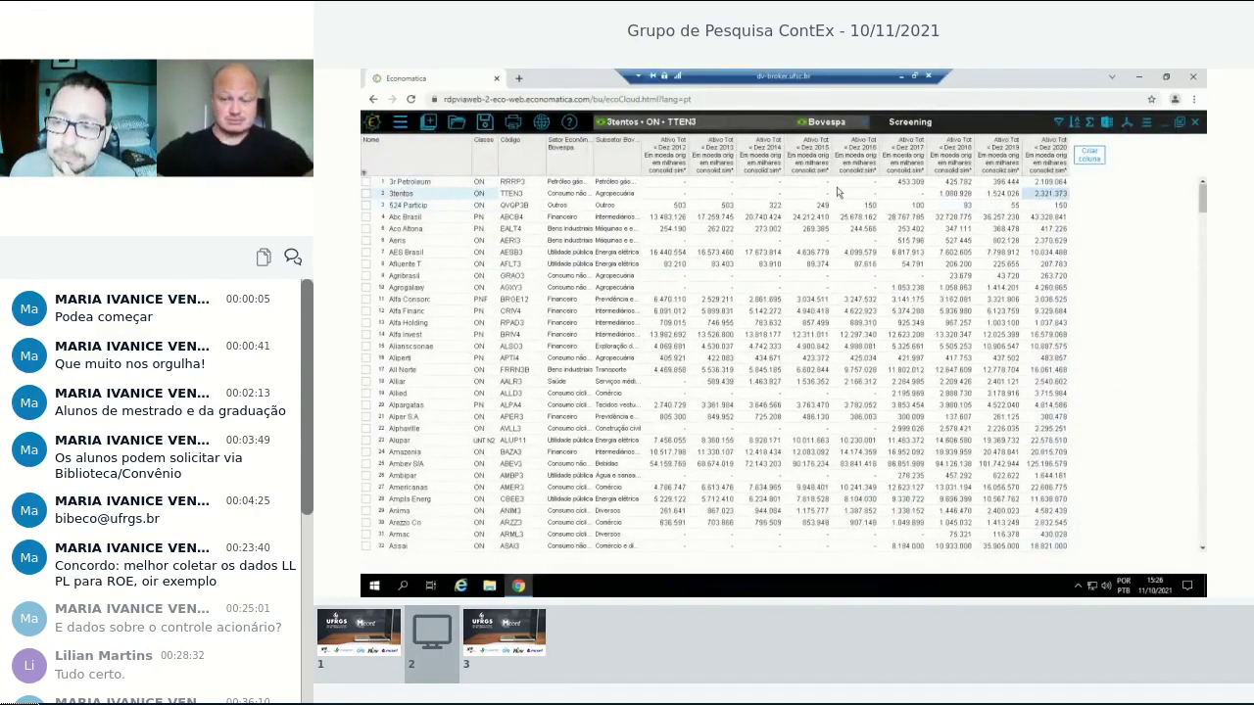
{"action": "key", "text": "Up"}
{"action": "key", "text": "Down"}
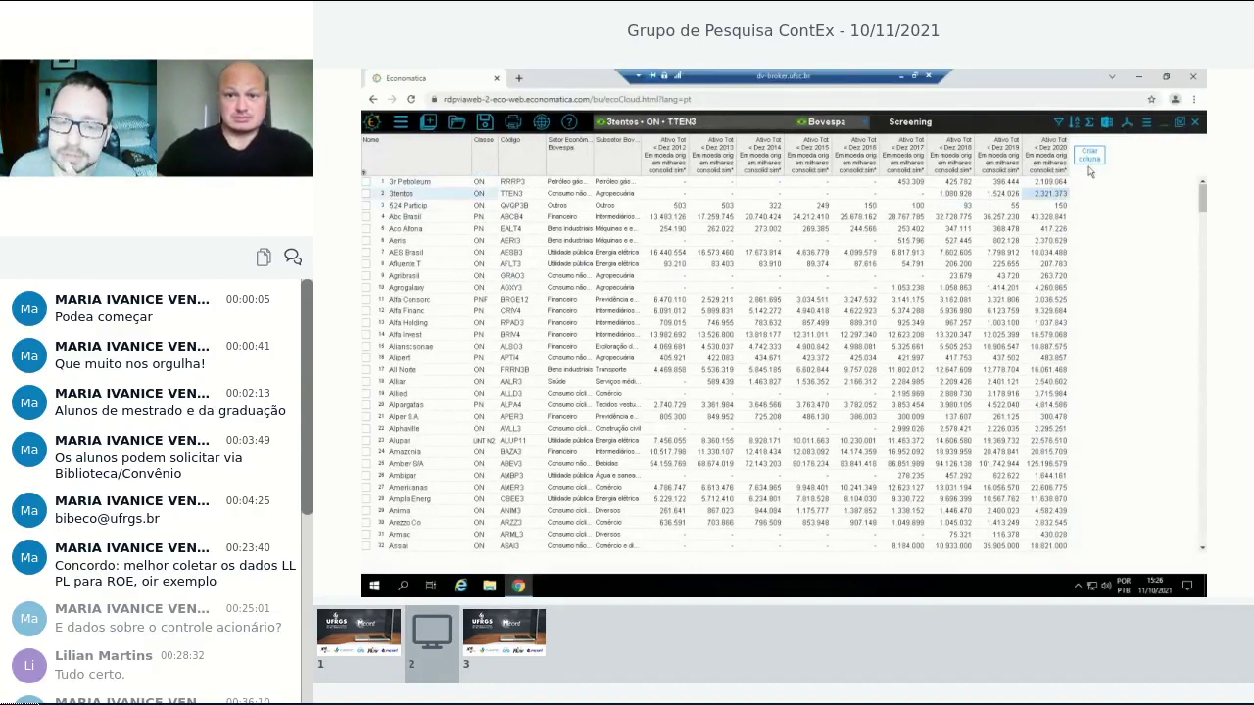
Start a new column with Ind&ComBr Lucro líquido as its item.
{"action": "left_click", "coordinate": [1090, 156]}
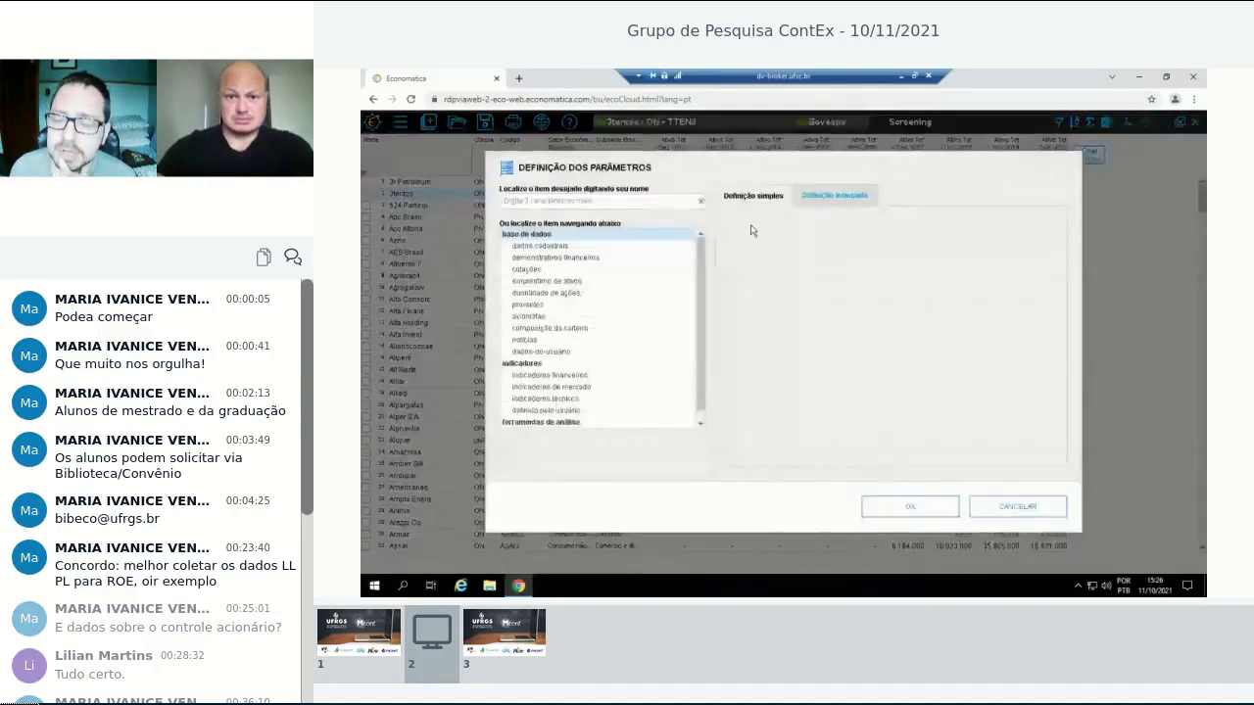
{"action": "left_click", "coordinate": [566, 259]}
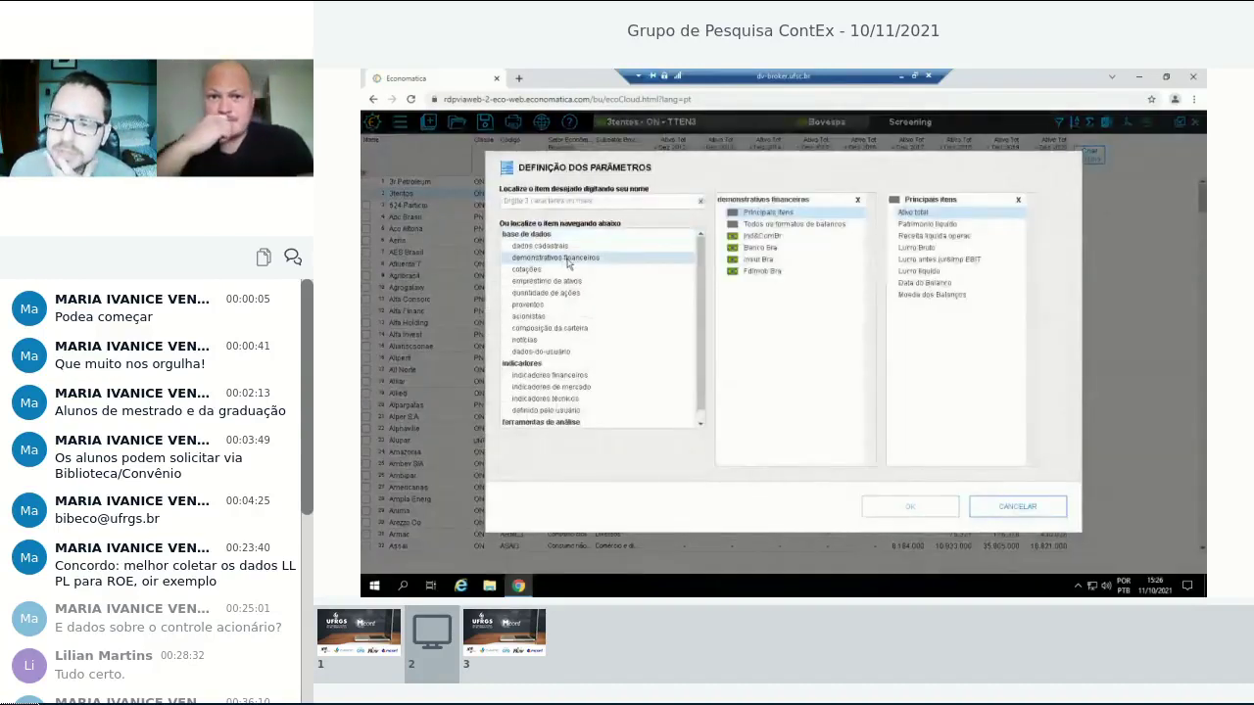
{"action": "left_click", "coordinate": [762, 236]}
{"action": "left_click_drag", "start_coordinate": [1032, 226], "coordinate": [1029, 320]}
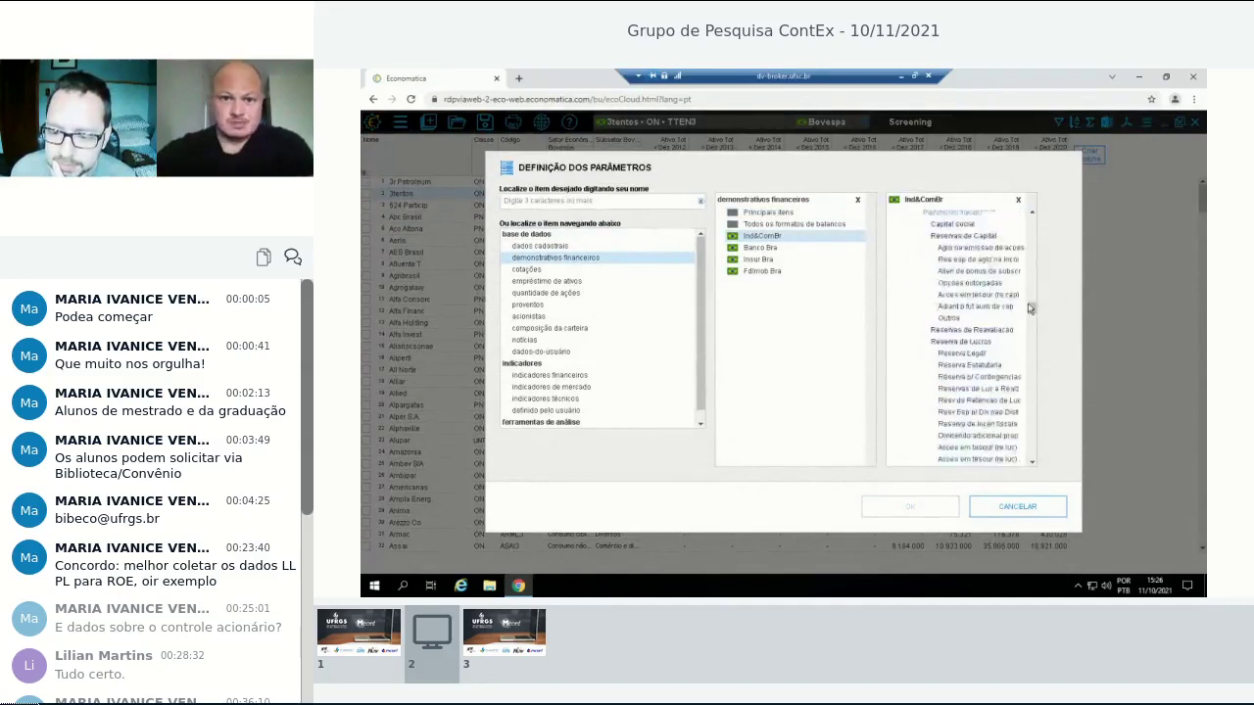
{"action": "scroll", "coordinate": [1027, 317], "scroll_direction": "down", "scroll_amount": 6}
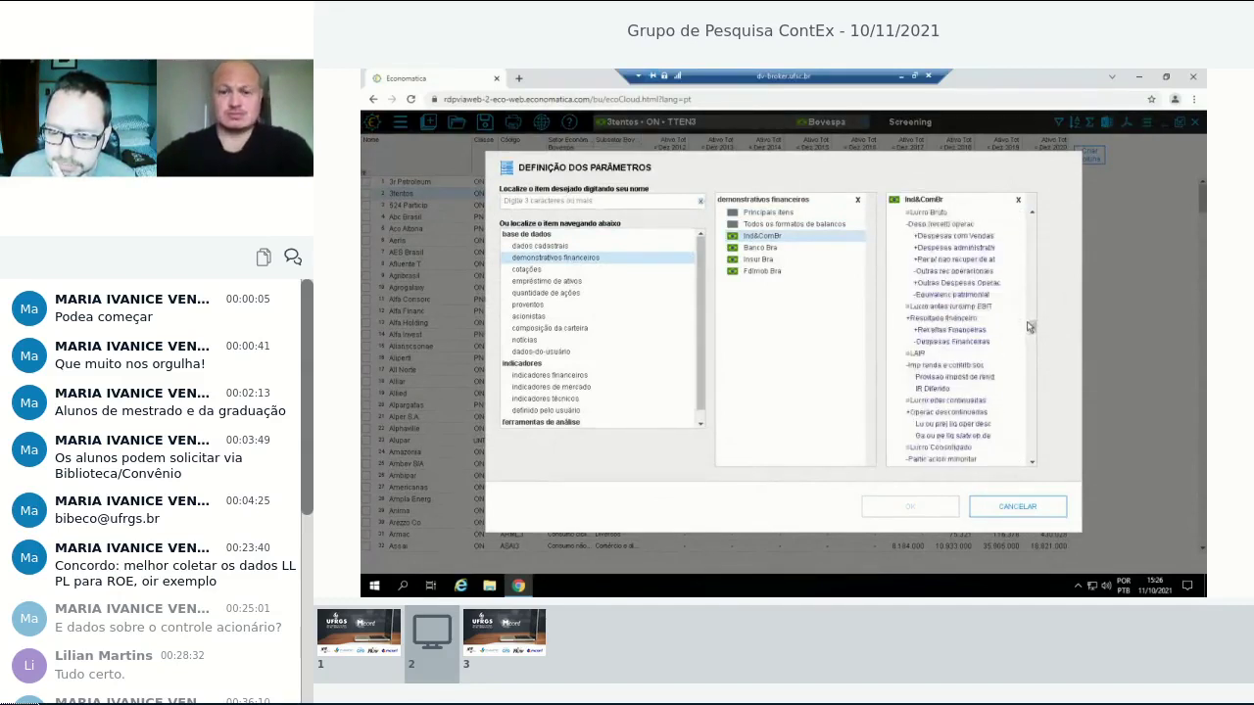
{"action": "double_click", "coordinate": [928, 376]}
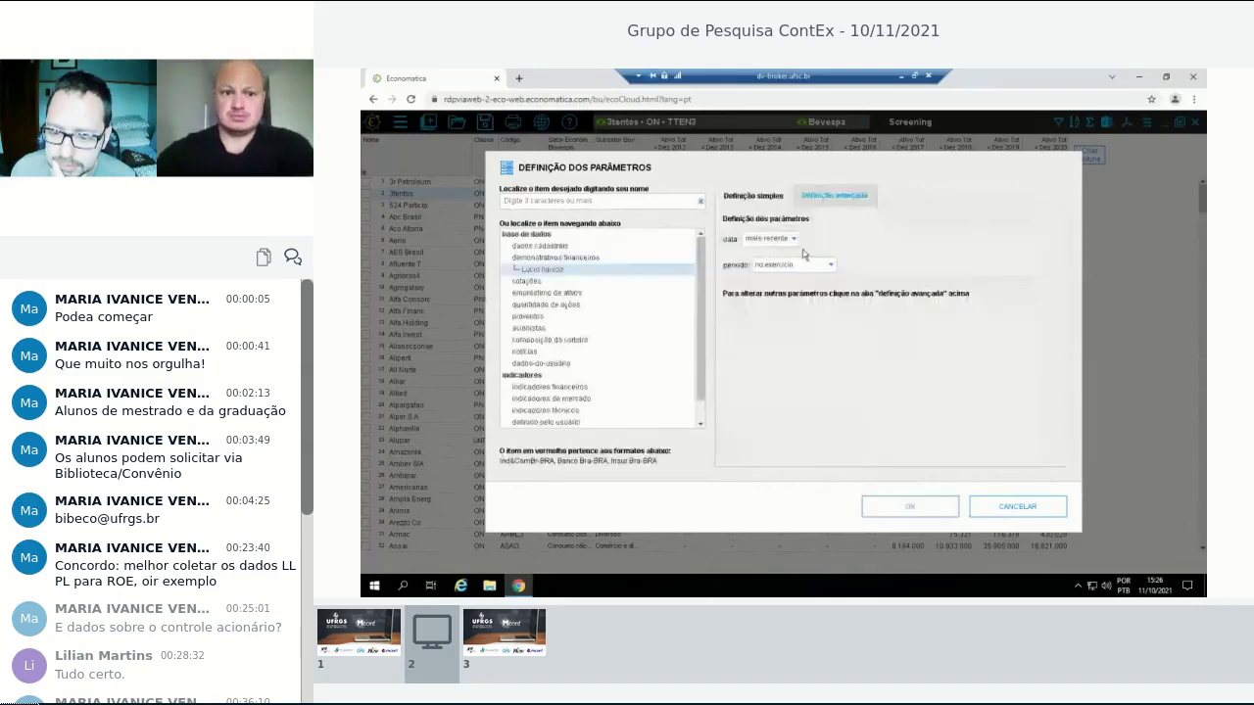
Replace the most recent date with December 2020, 2019, 2018, 2017 and 2016.
{"action": "left_click", "coordinate": [794, 239]}
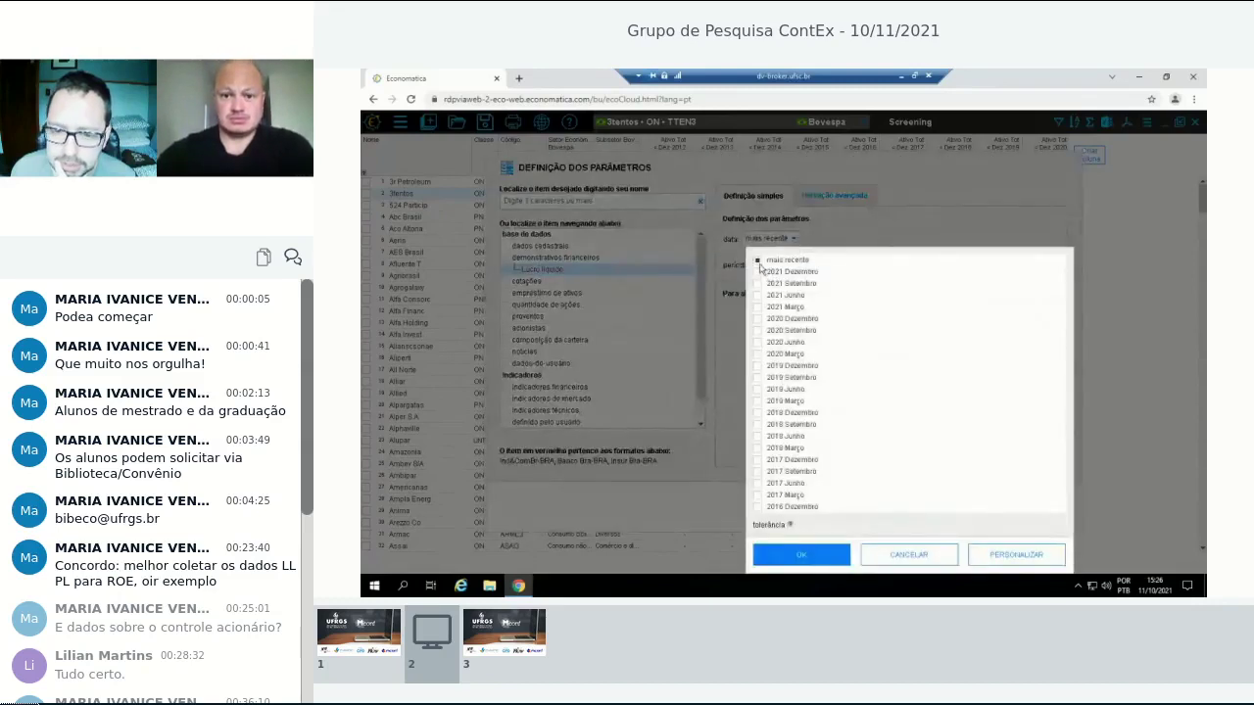
{"action": "left_click", "coordinate": [759, 263]}
{"action": "left_click", "coordinate": [750, 319]}
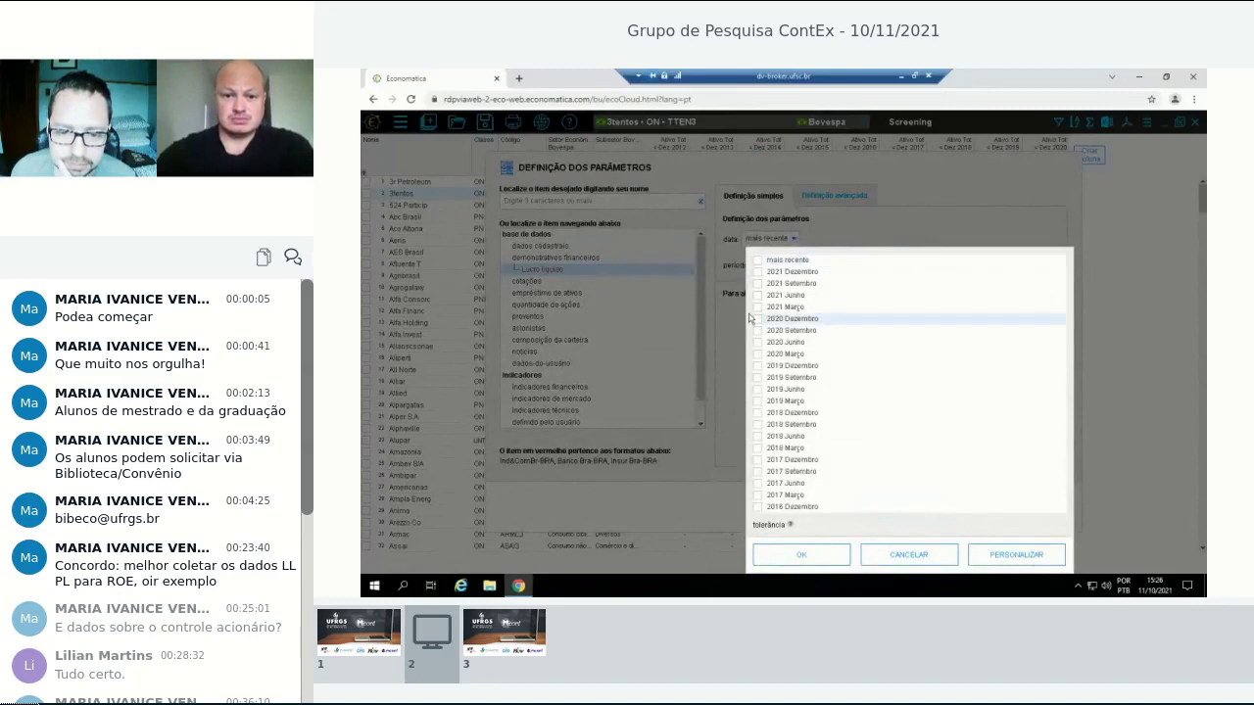
{"action": "left_click", "coordinate": [757, 367]}
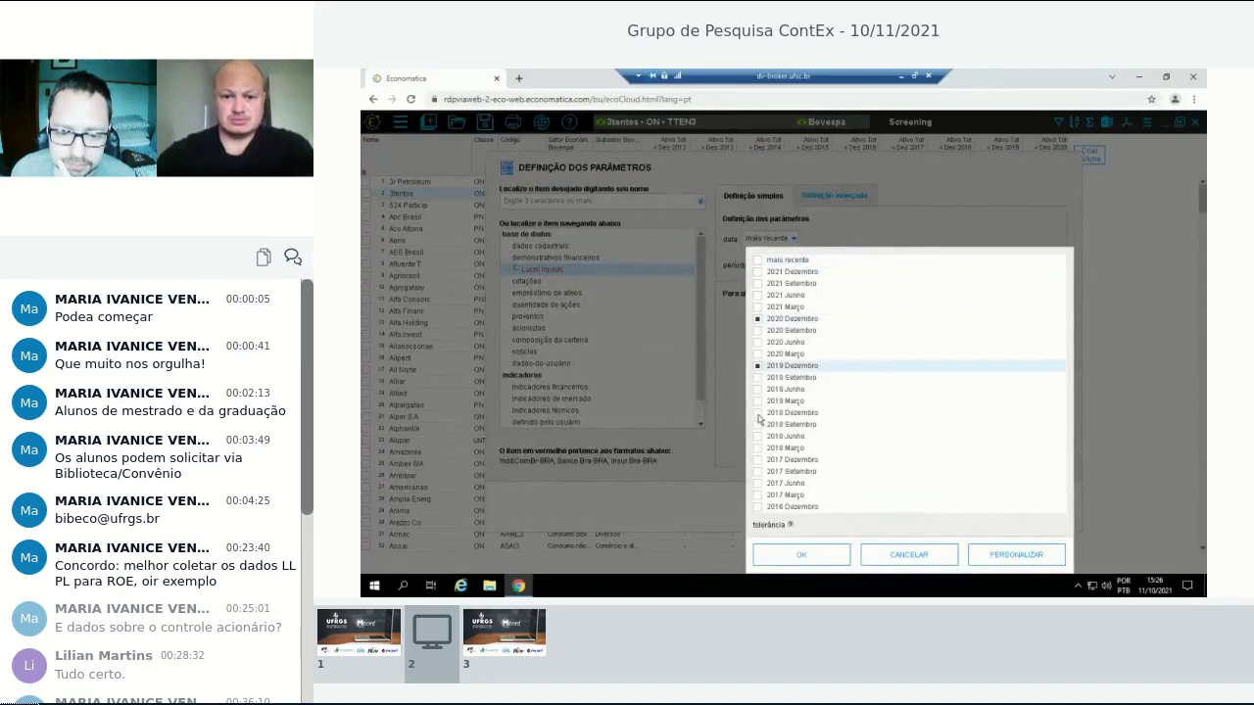
{"action": "left_click", "coordinate": [758, 413]}
{"action": "left_click", "coordinate": [757, 460]}
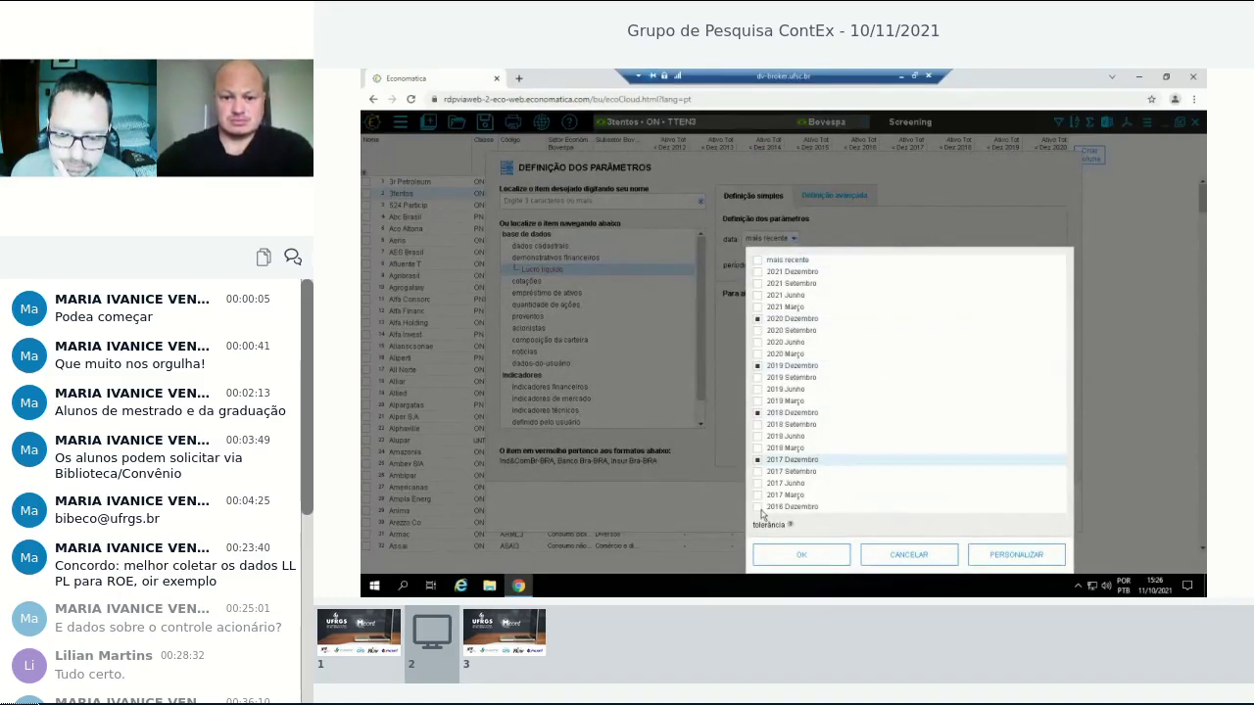
{"action": "left_click", "coordinate": [758, 508]}
{"action": "left_click", "coordinate": [800, 554]}
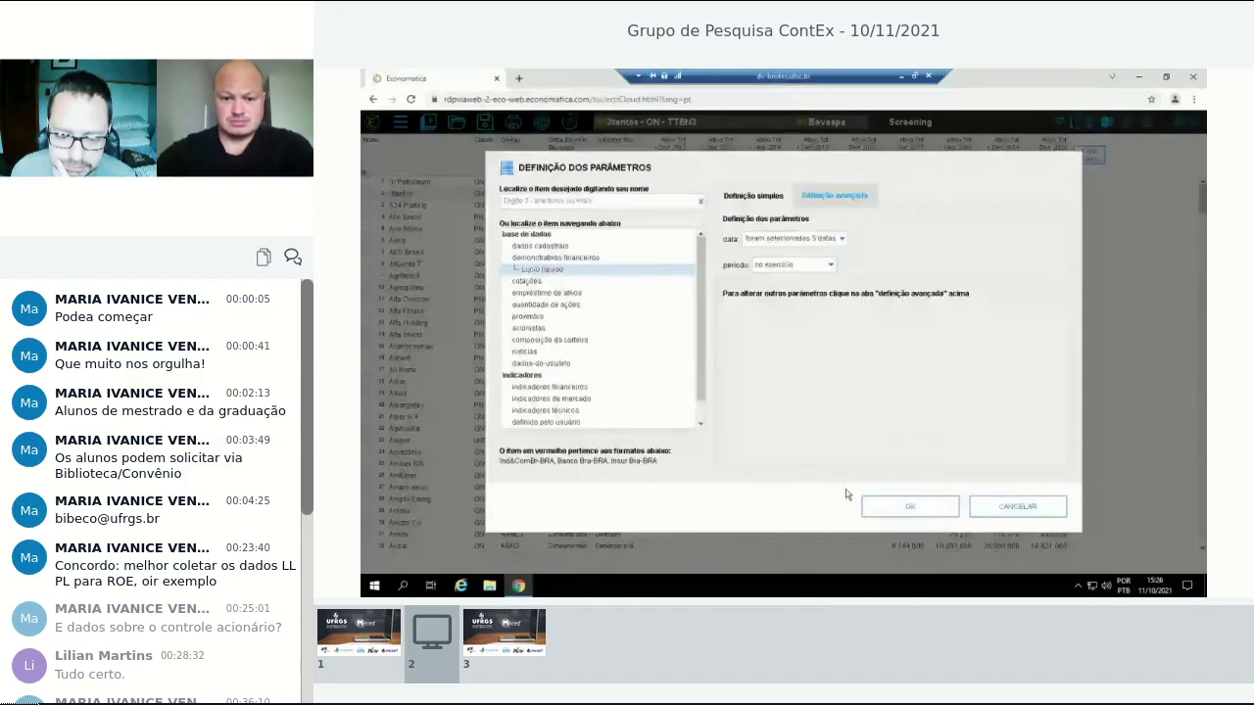
Keep the period at no exercício and insert the five Lucro Líquido columns.
{"action": "left_click", "coordinate": [829, 270]}
{"action": "left_click", "coordinate": [827, 272]}
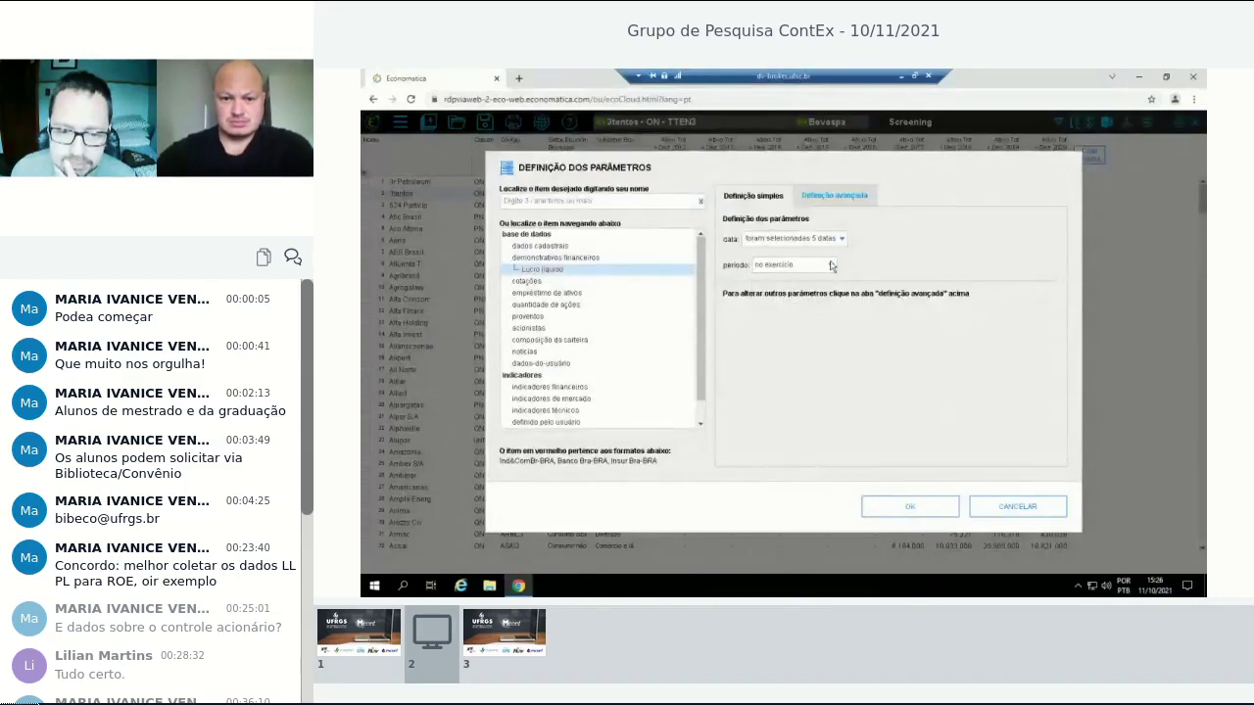
{"action": "left_click", "coordinate": [827, 266]}
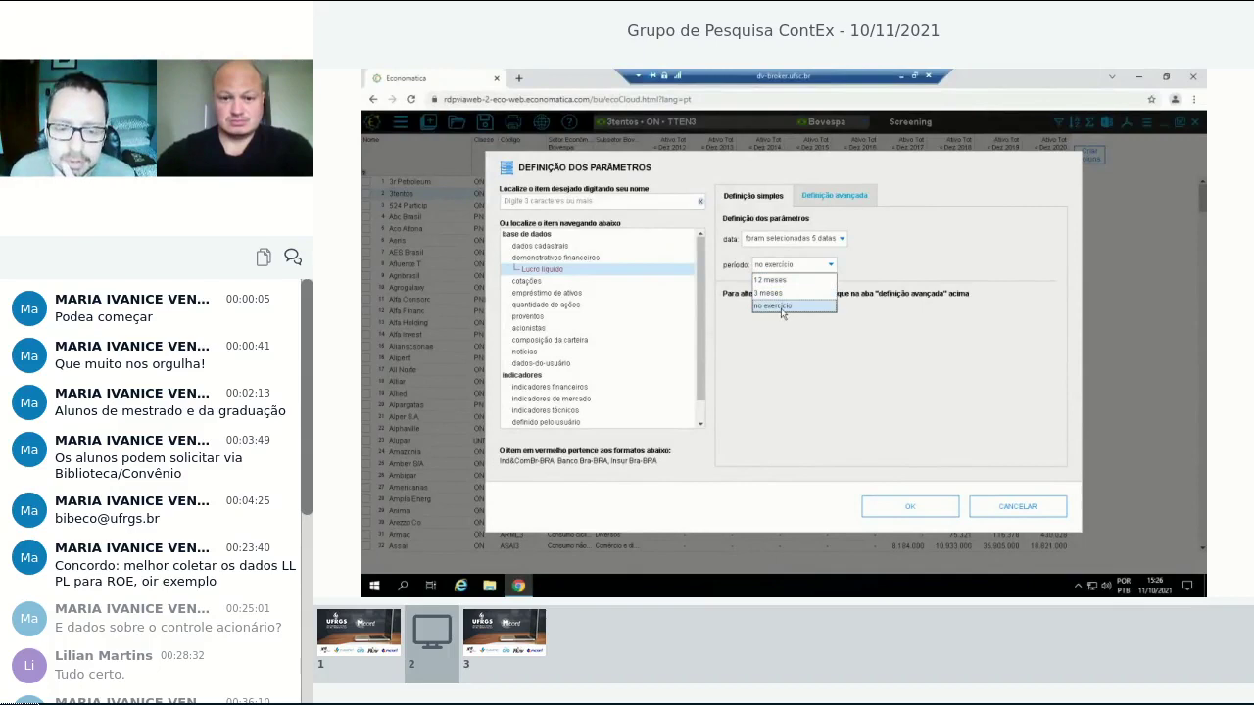
{"action": "left_click", "coordinate": [773, 305]}
{"action": "left_click", "coordinate": [831, 266]}
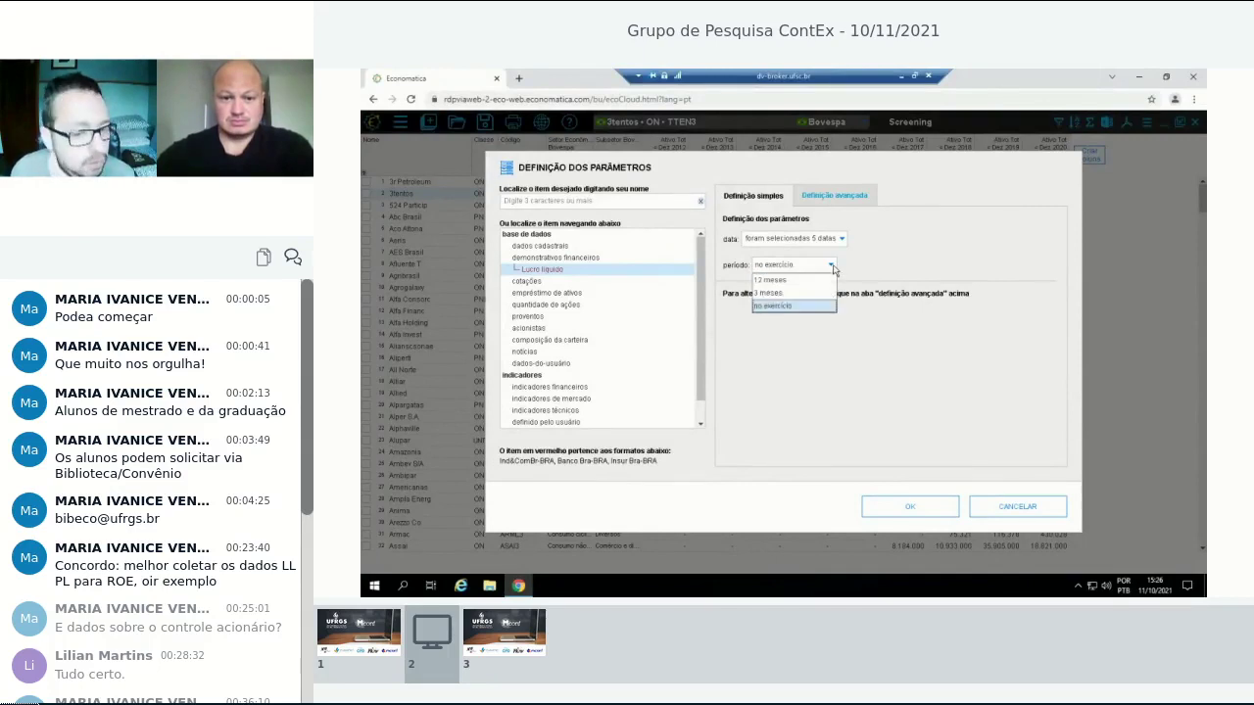
{"action": "left_click", "coordinate": [774, 307]}
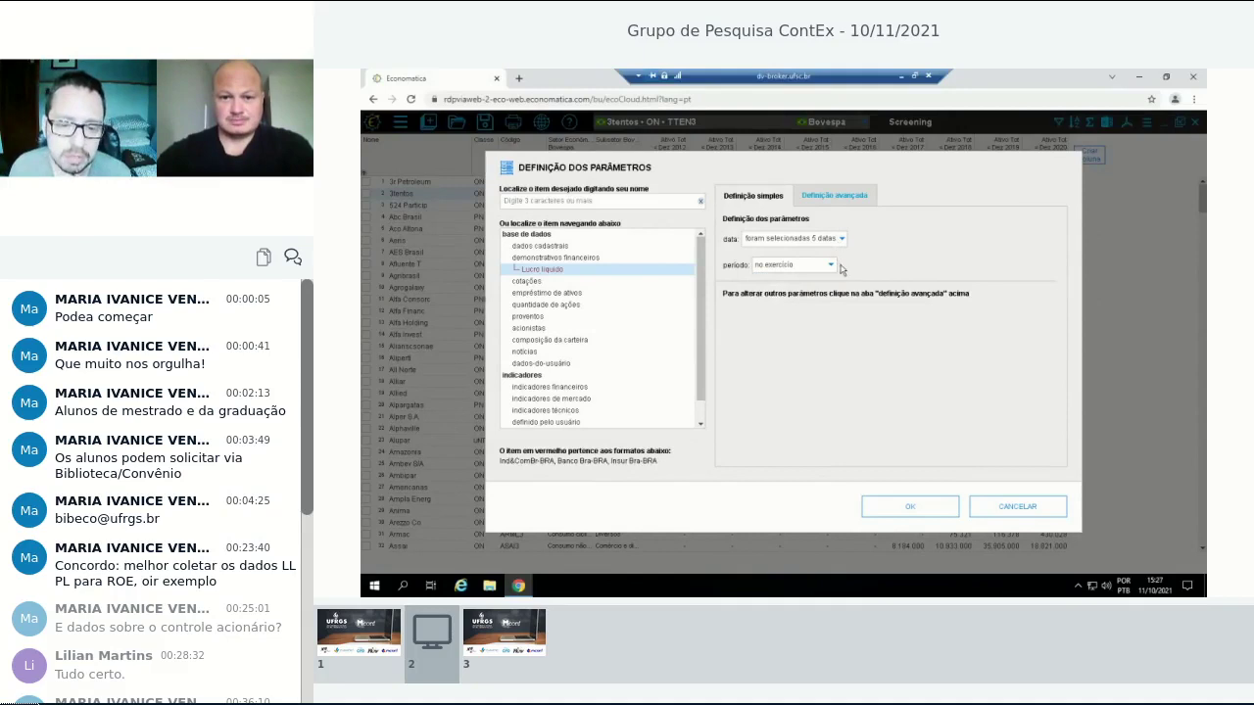
{"action": "left_click", "coordinate": [910, 509]}
{"action": "left_click_drag", "start_coordinate": [885, 570], "coordinate": [1084, 550]}
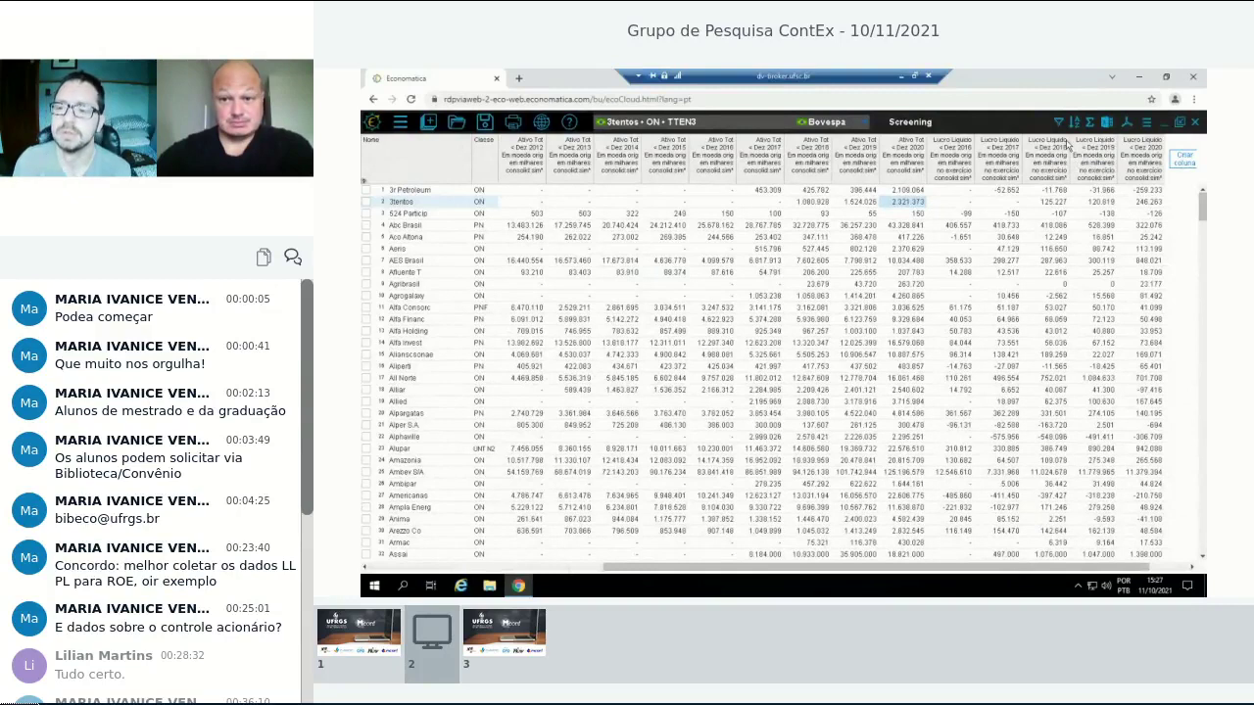
{"action": "left_click", "coordinate": [1044, 201]}
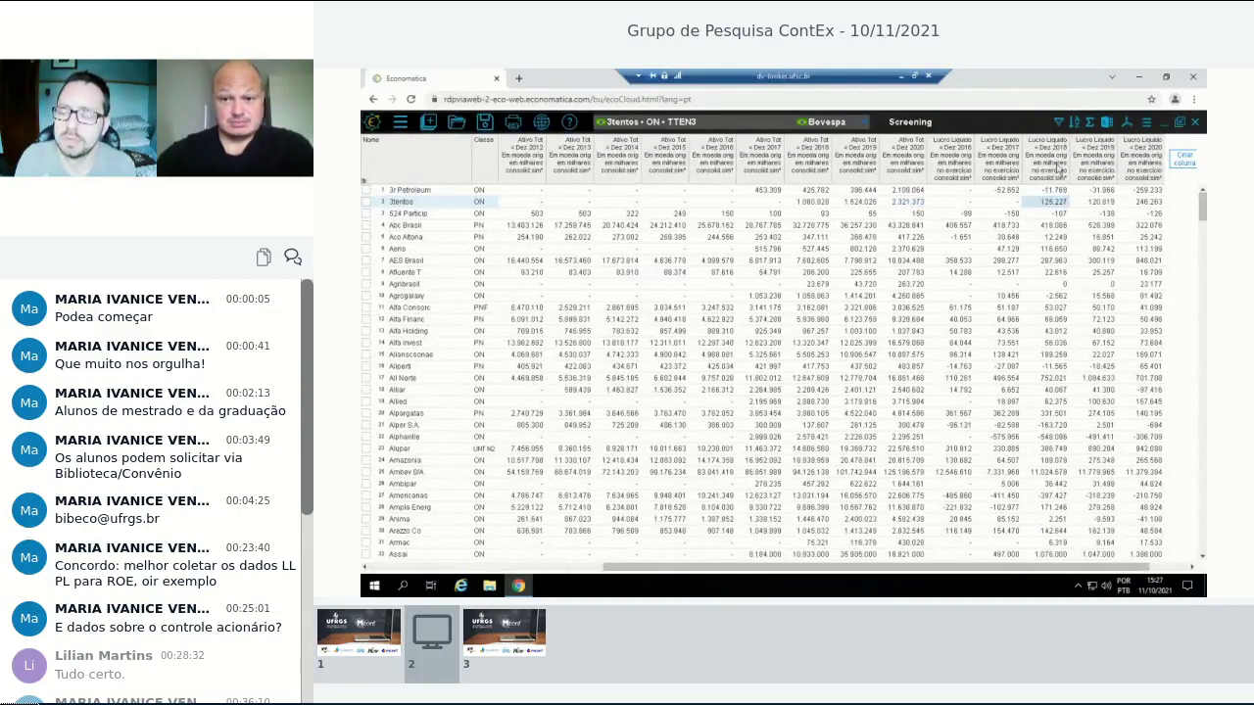
{"action": "left_click", "coordinate": [1107, 190]}
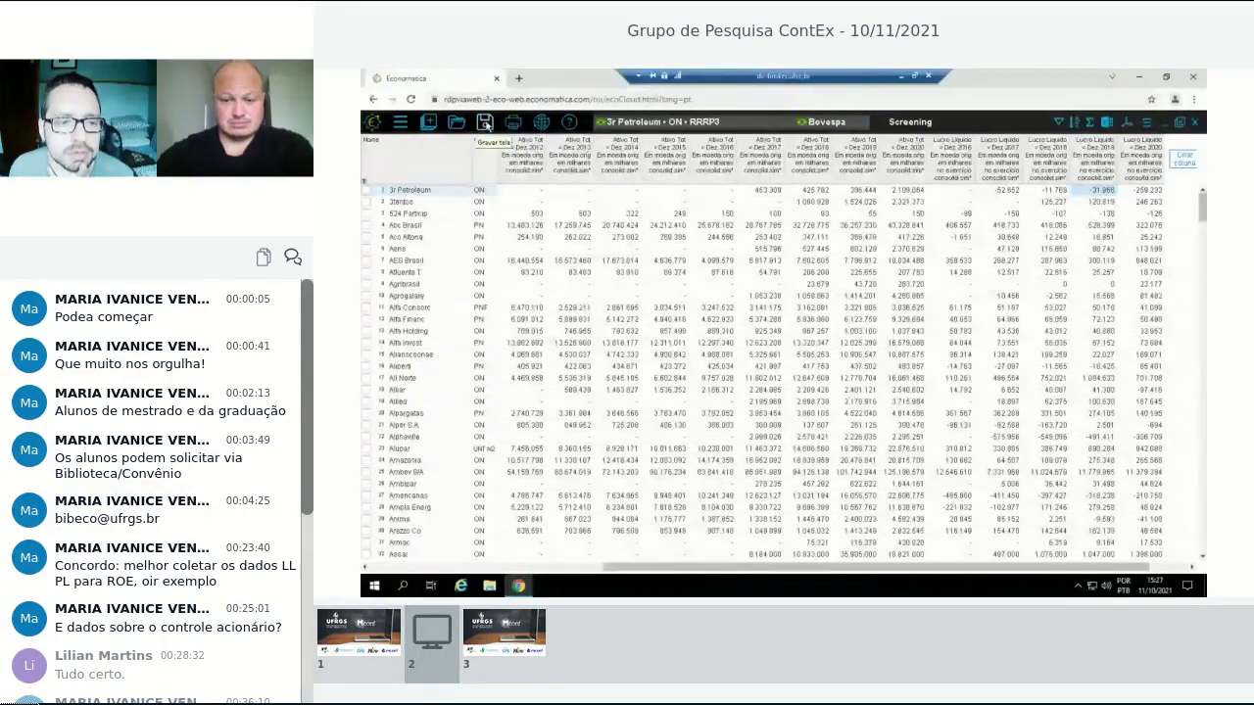
Open the cloud save dialog, create Nova pasta (51), and browse into Nova pasta (50).
{"action": "left_click", "coordinate": [486, 124]}
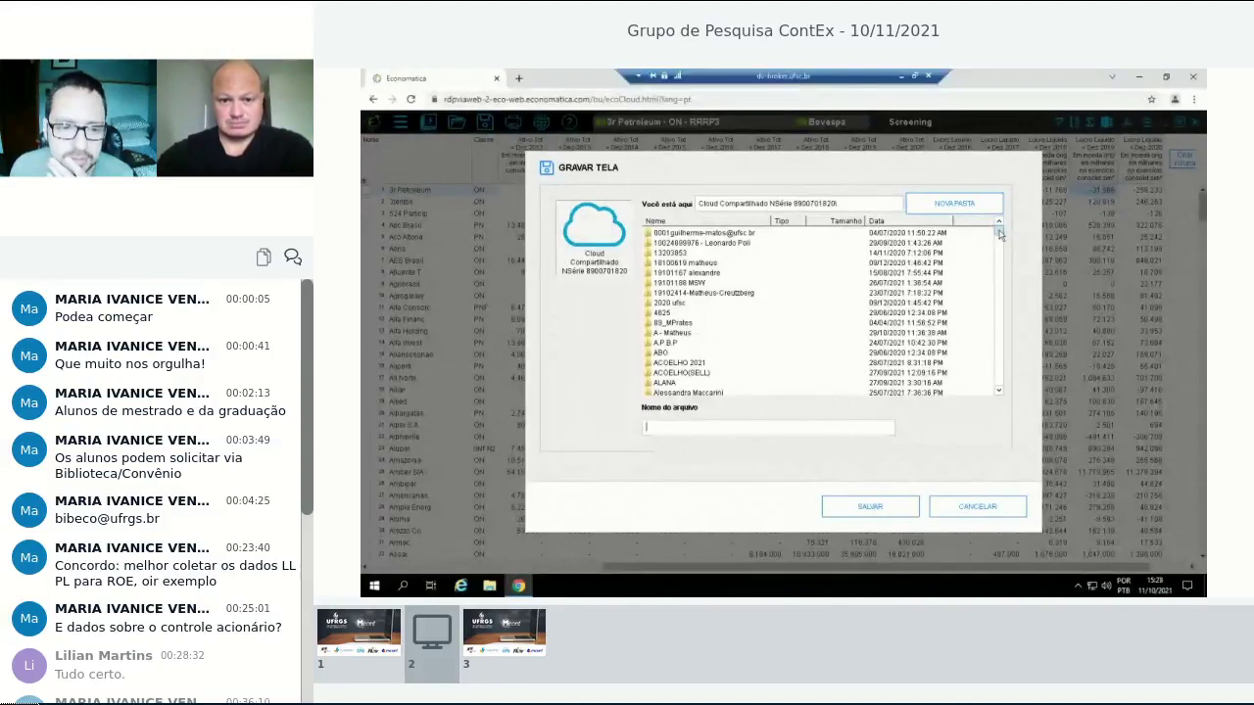
{"action": "left_click", "coordinate": [954, 202]}
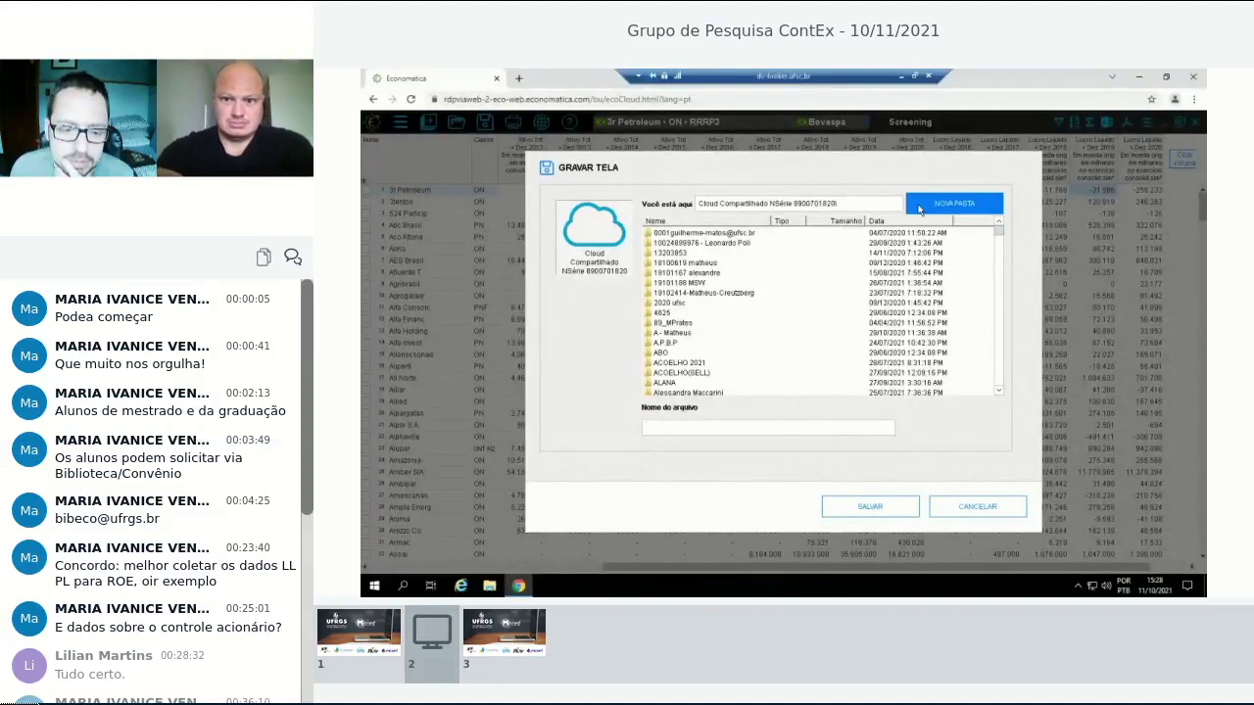
{"action": "left_click", "coordinate": [715, 431]}
{"action": "key", "text": "Home"}
{"action": "type", "text": "es"}
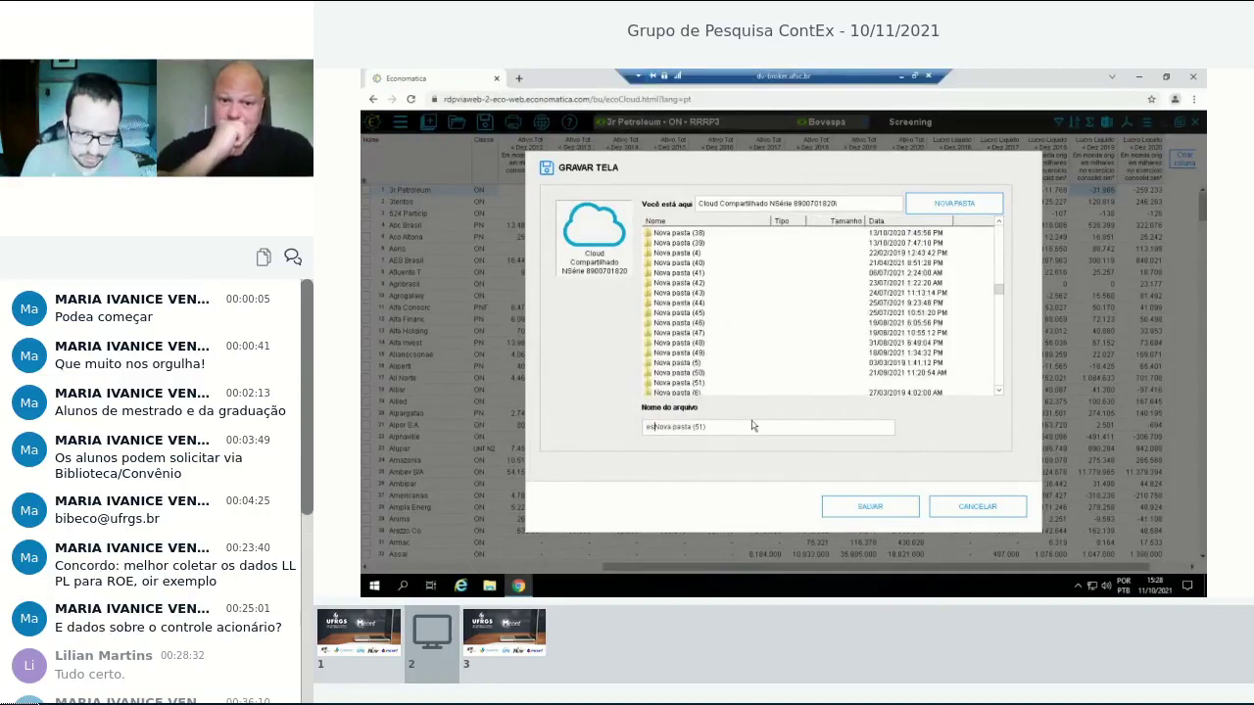
{"action": "left_click", "coordinate": [685, 373]}
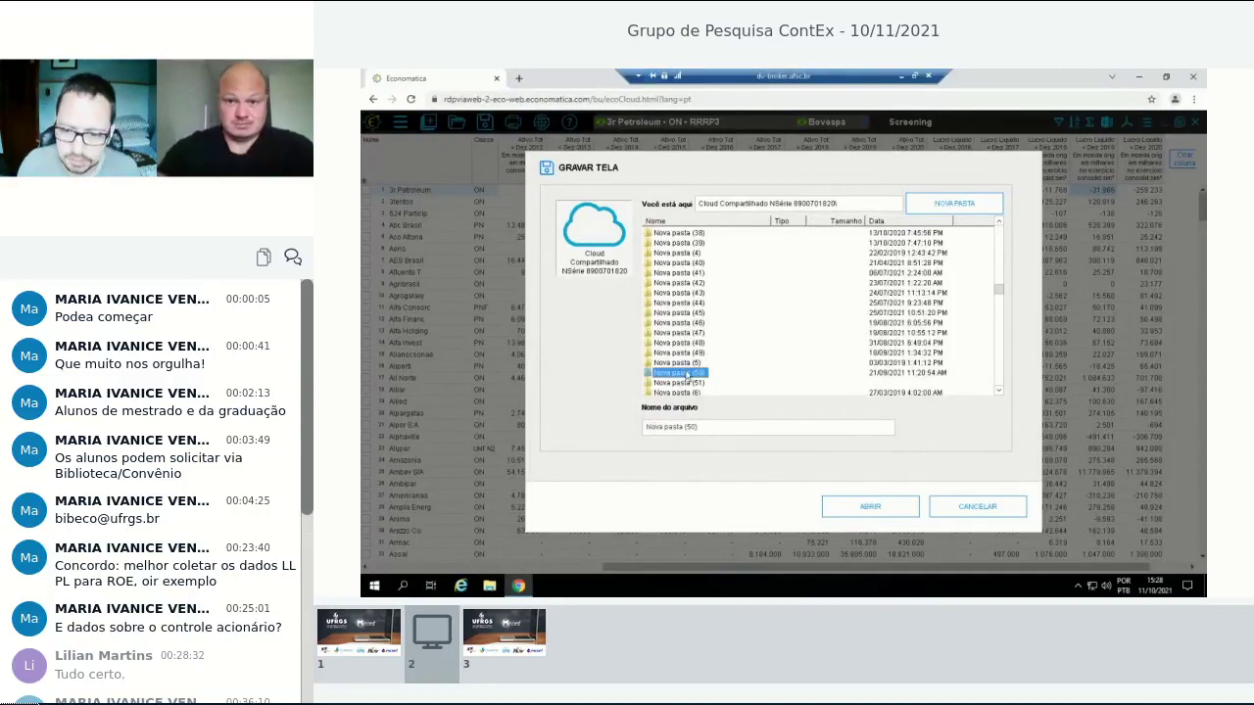
{"action": "double_click", "coordinate": [693, 373]}
{"action": "double_click", "coordinate": [675, 237]}
Try naming new folders 'teste', dismissing the name-already-exists errors.
{"action": "left_click", "coordinate": [954, 202]}
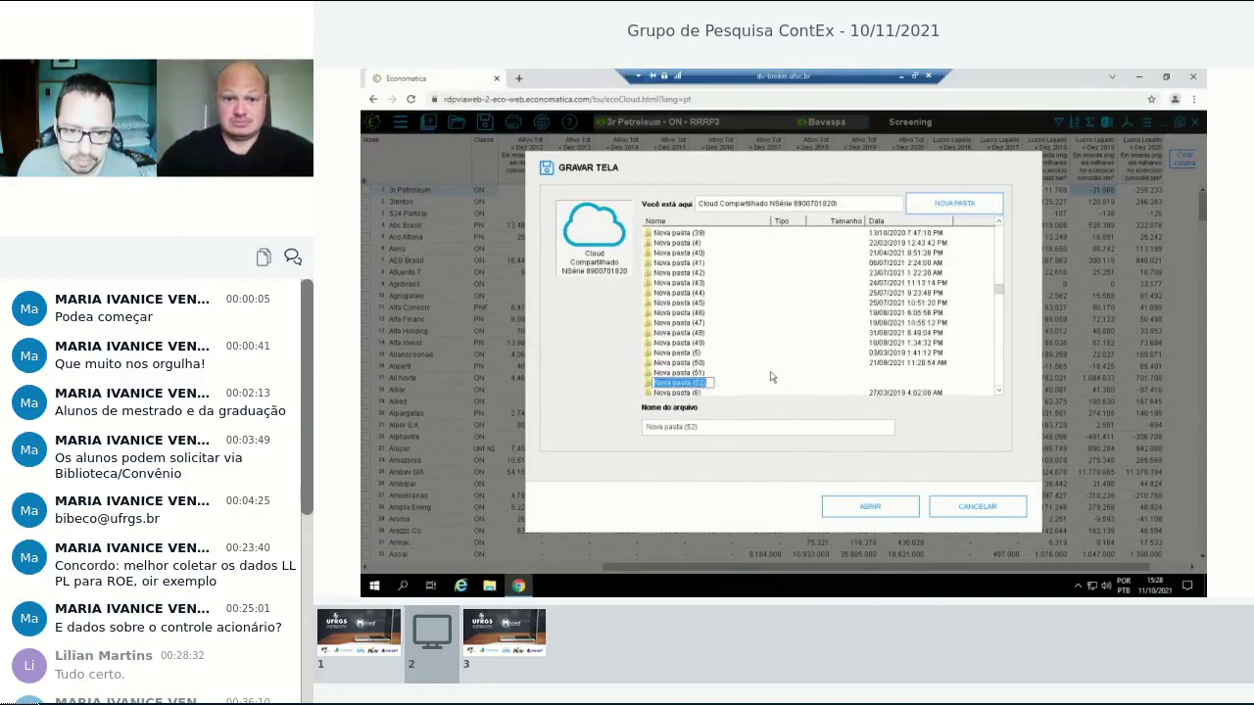
{"action": "type", "text": "teste"}
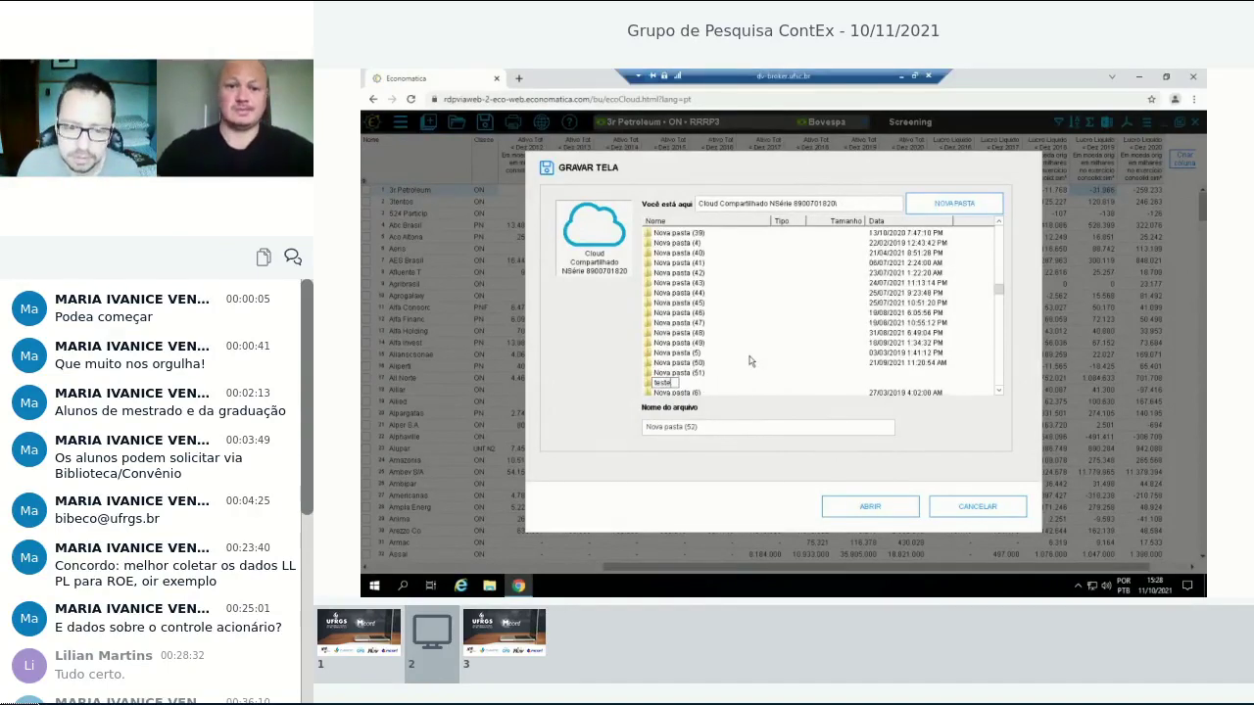
{"action": "key", "text": "Return"}
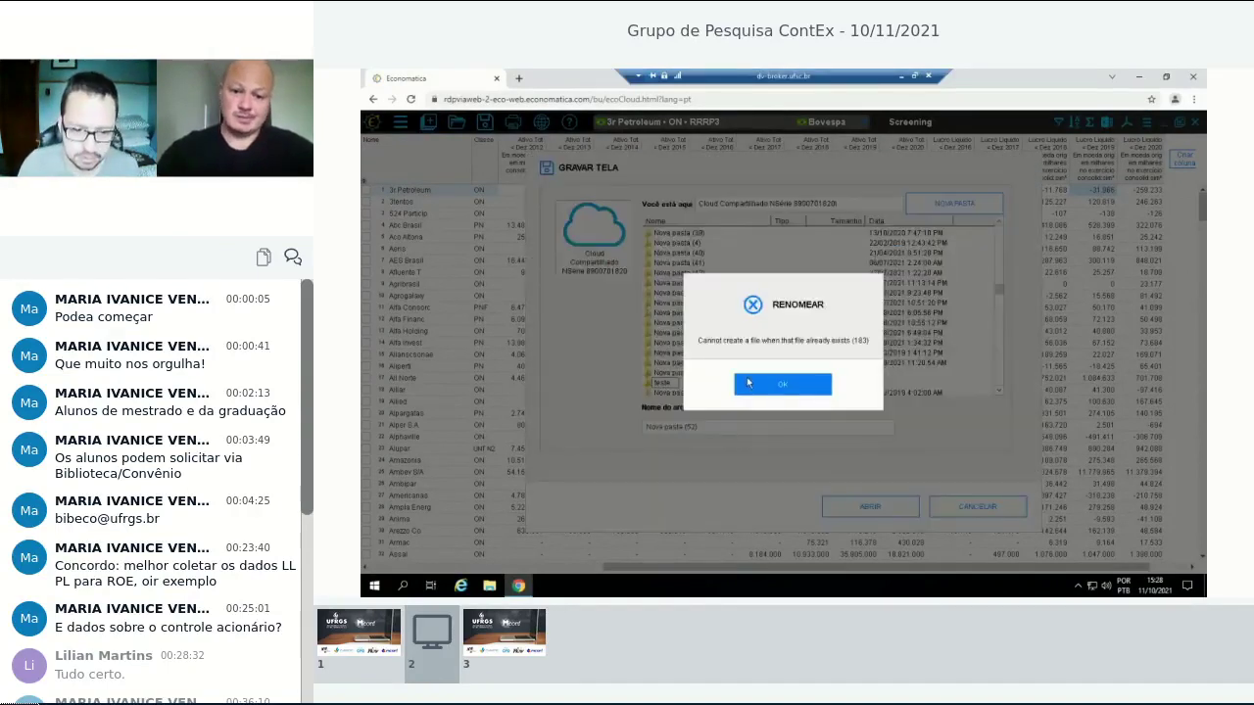
{"action": "left_click", "coordinate": [750, 388]}
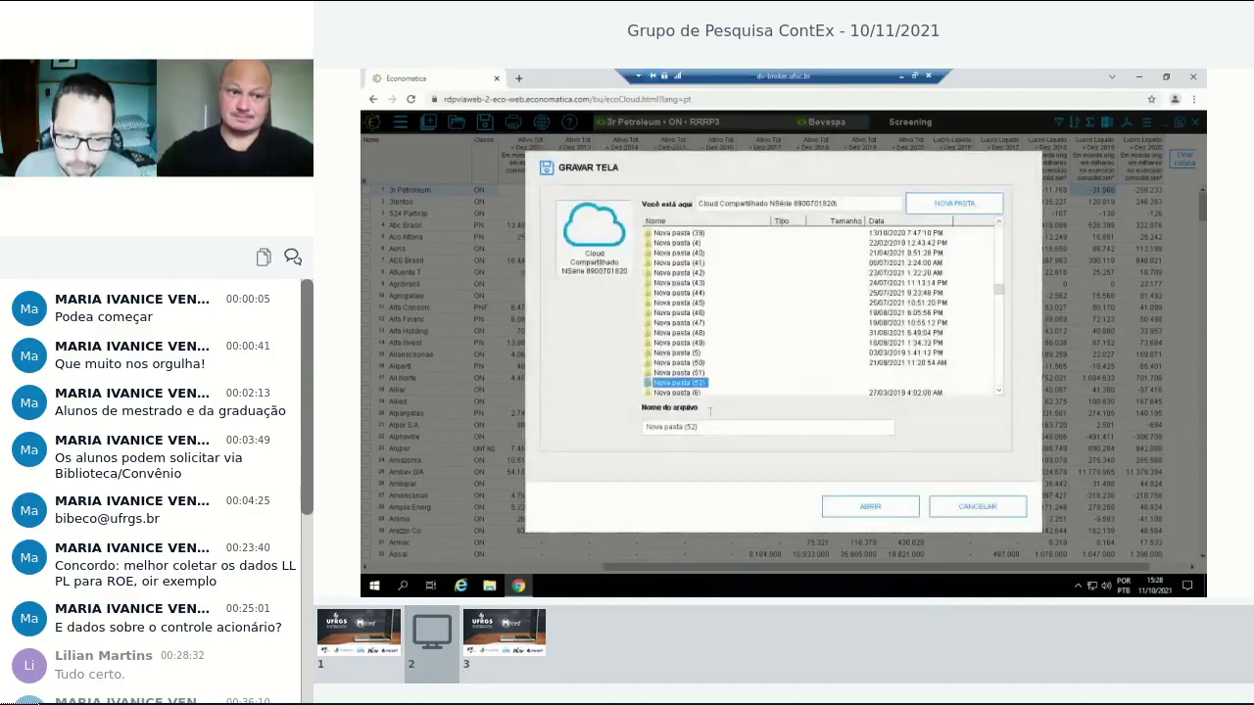
{"action": "scroll", "coordinate": [811, 401], "scroll_direction": "down", "scroll_amount": 2}
{"action": "left_click", "coordinate": [708, 362]}
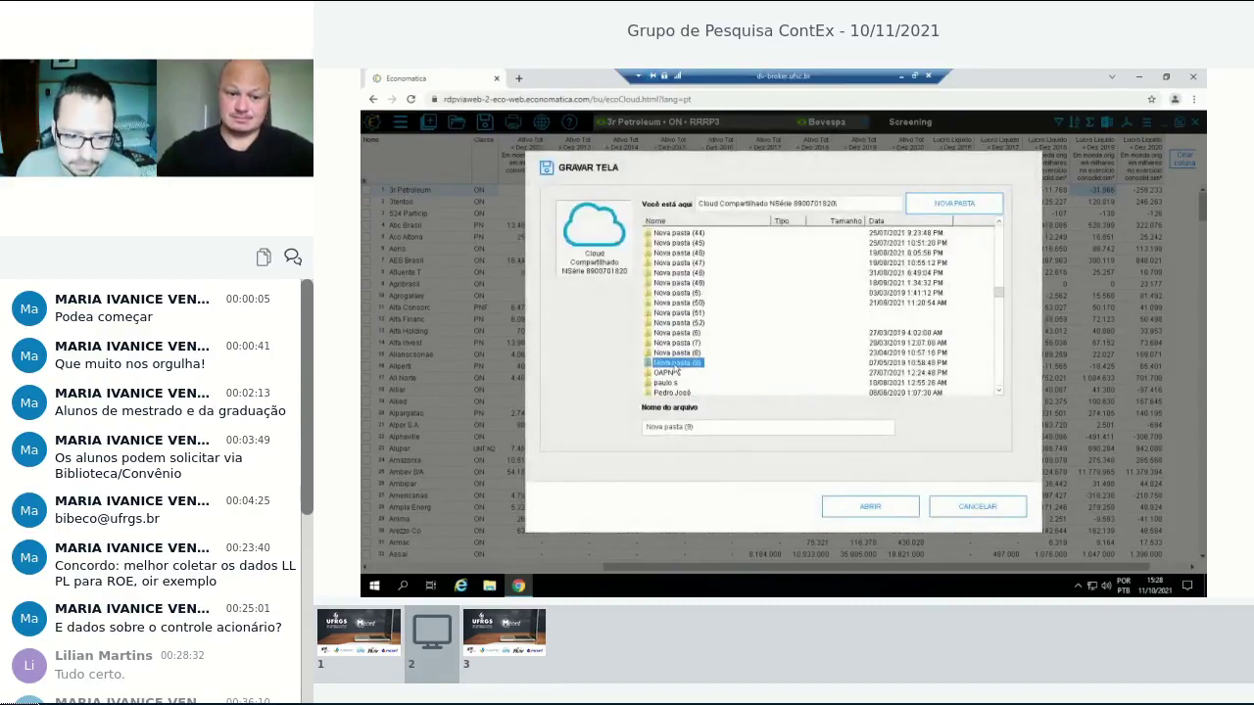
{"action": "left_click", "coordinate": [927, 210]}
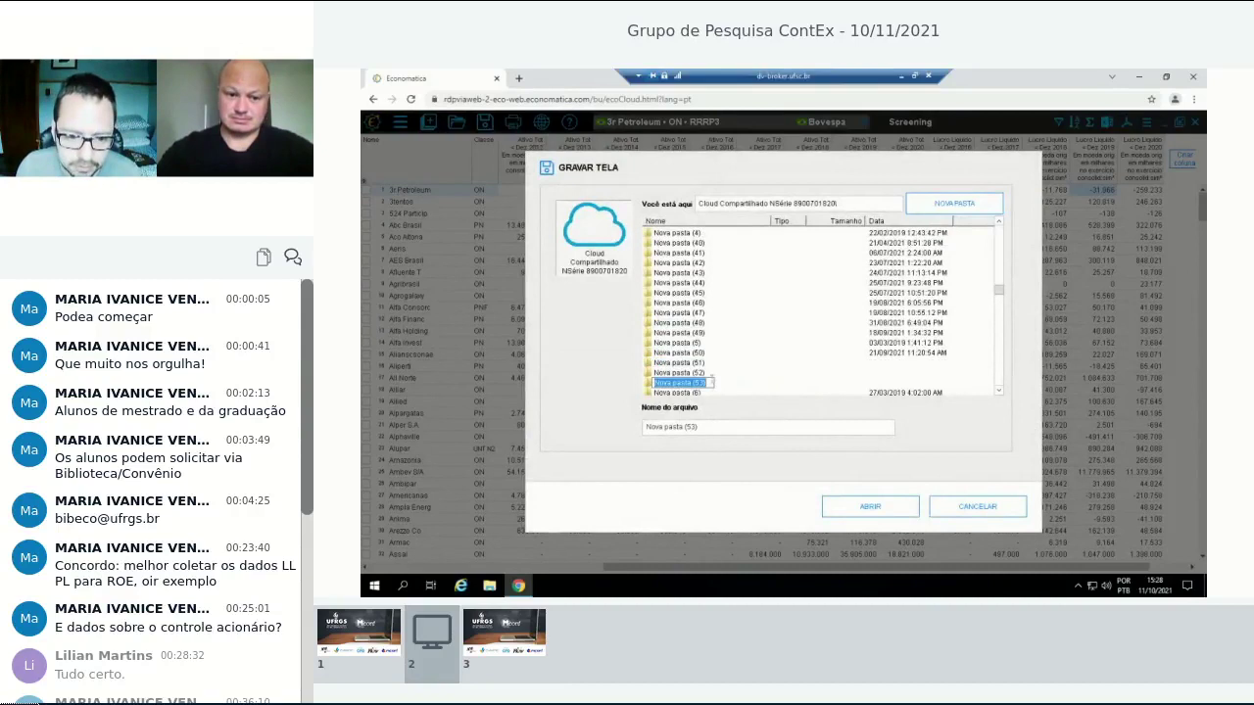
{"action": "type", "text": "teste"}
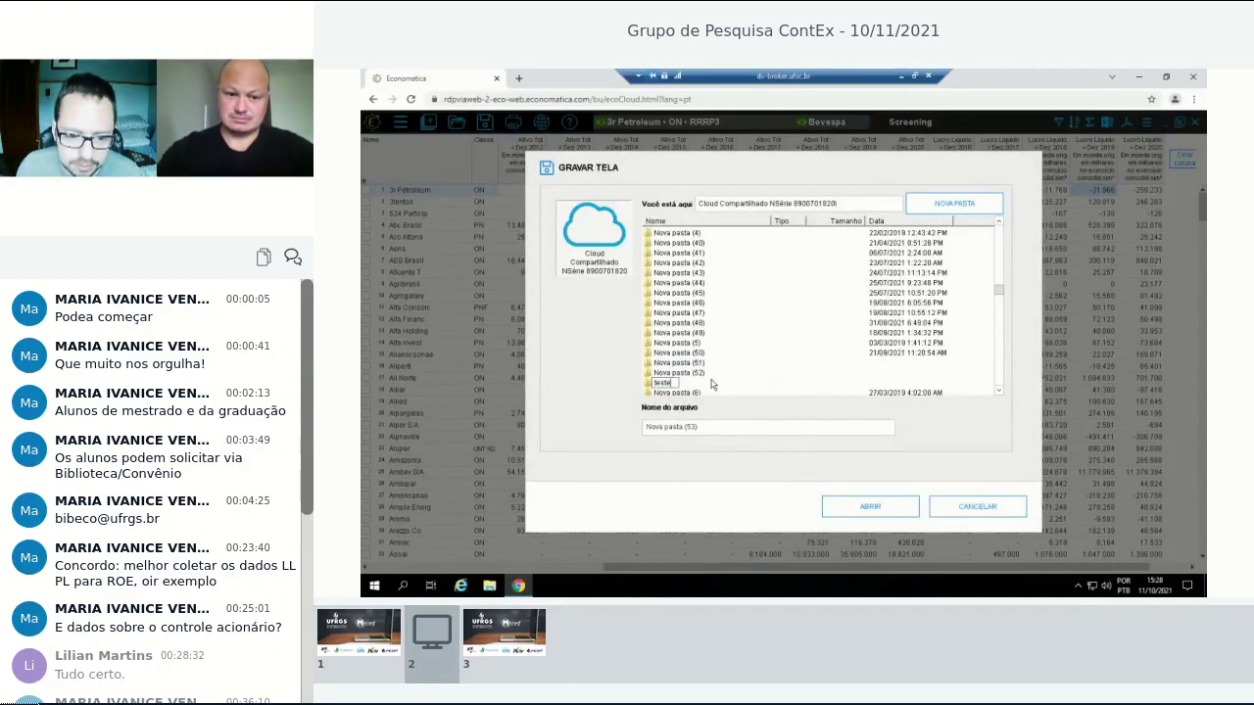
{"action": "key", "text": "Return"}
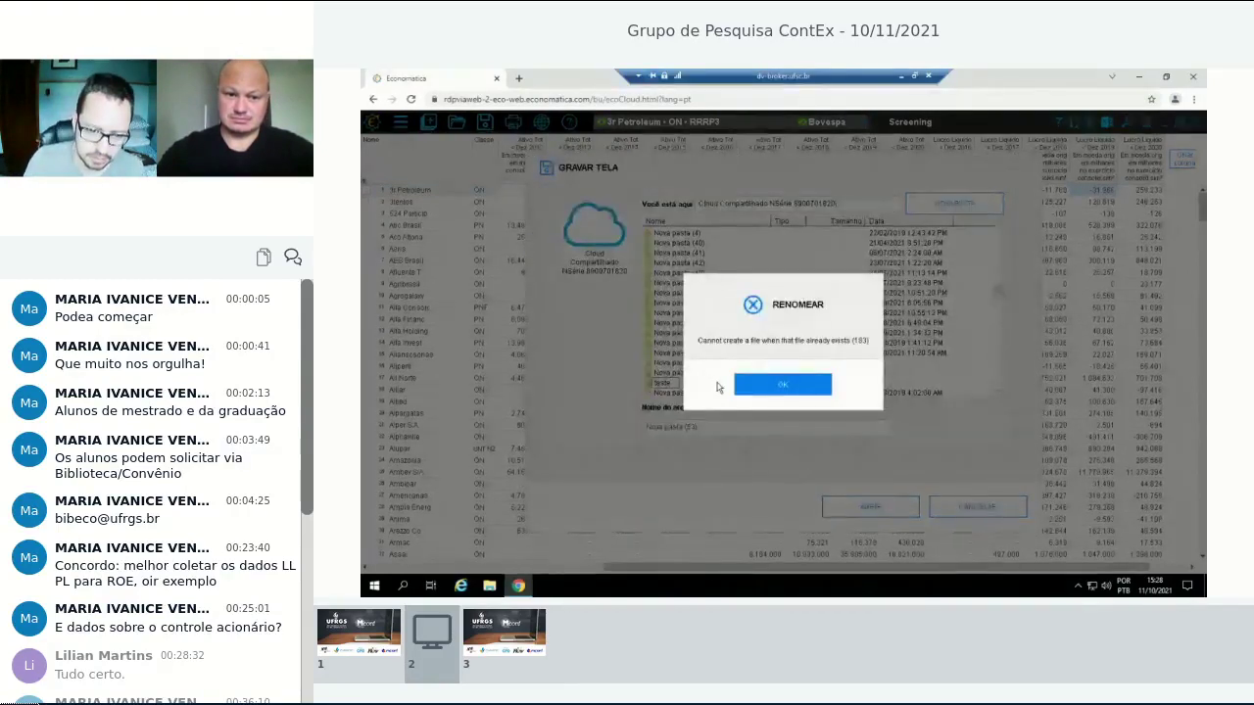
{"action": "left_click", "coordinate": [778, 383]}
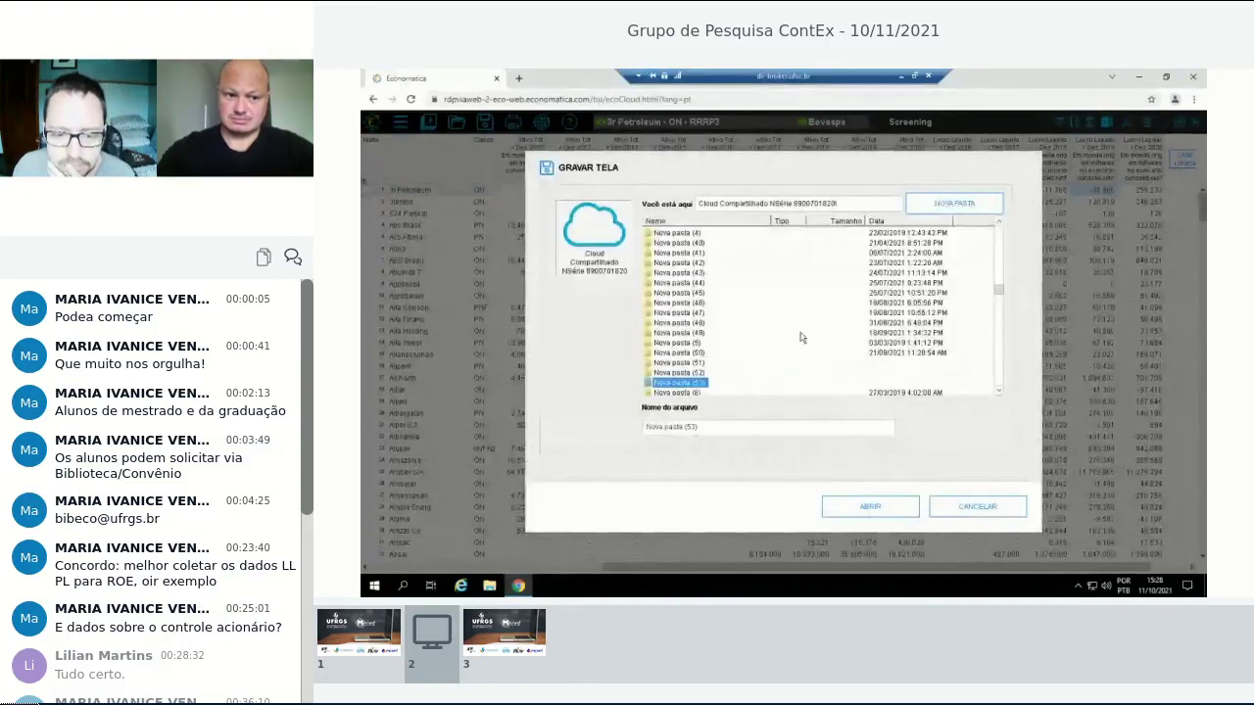
Create a new folder named 'teste oficina economatica'.
{"action": "left_click", "coordinate": [935, 205]}
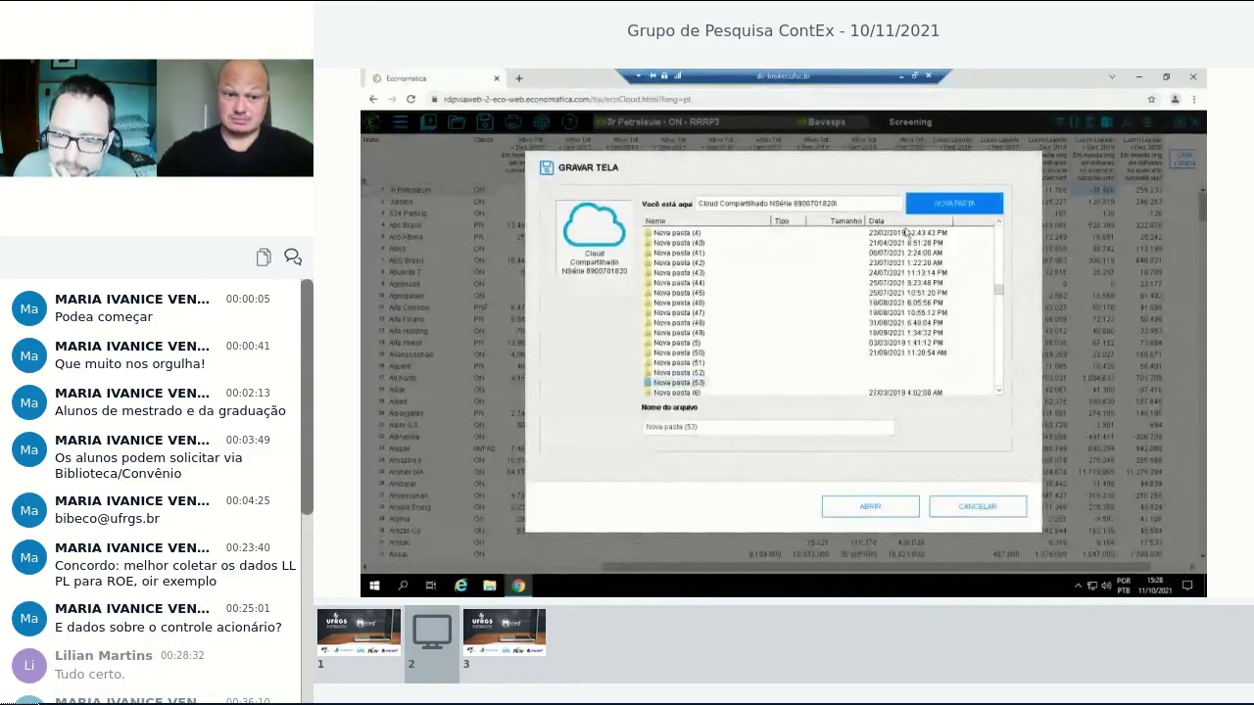
{"action": "type", "text": "teste"}
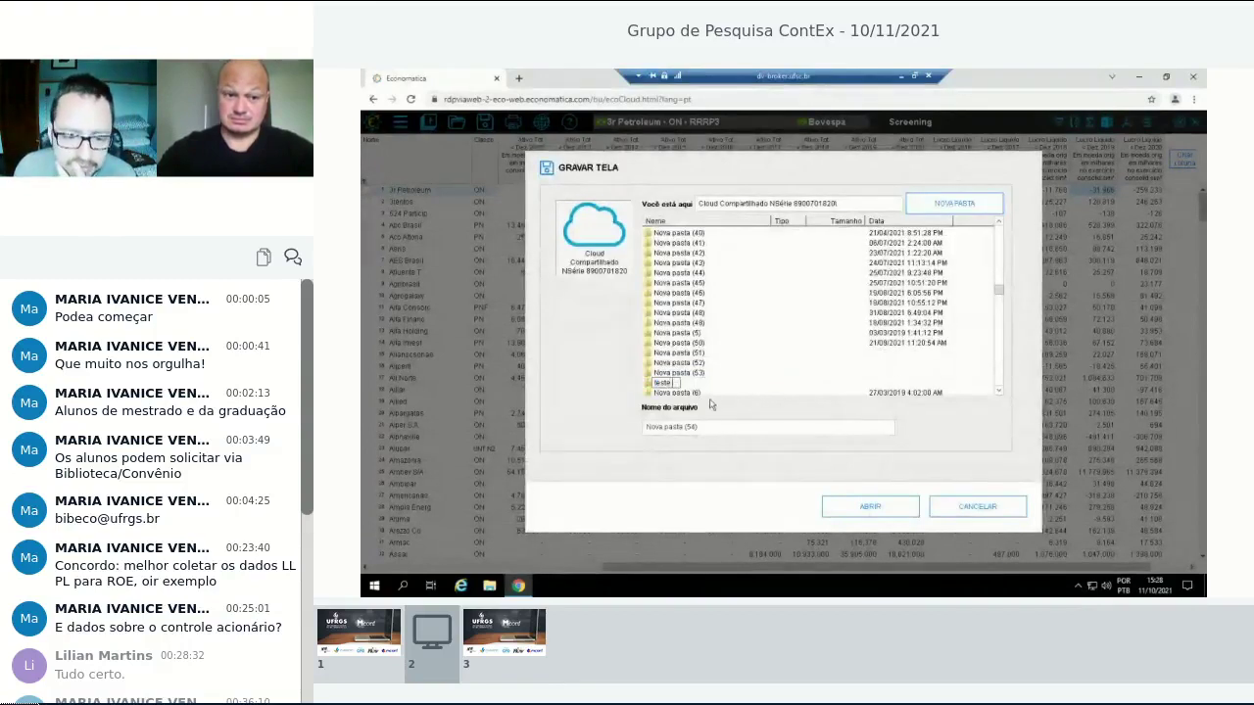
{"action": "type", "text": " oficina"}
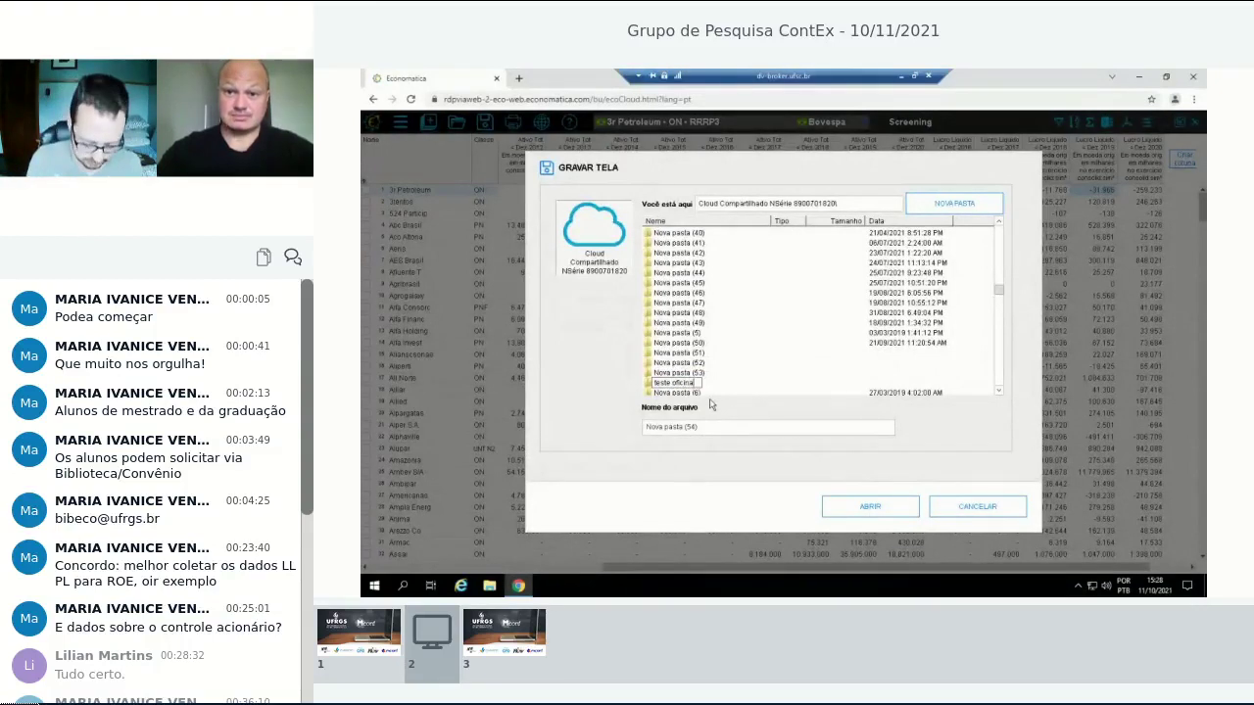
{"action": "type", "text": " economatica"}
{"action": "key", "text": "BackSpace"}
{"action": "key", "text": "BackSpace"}
{"action": "key", "text": "BackSpace"}
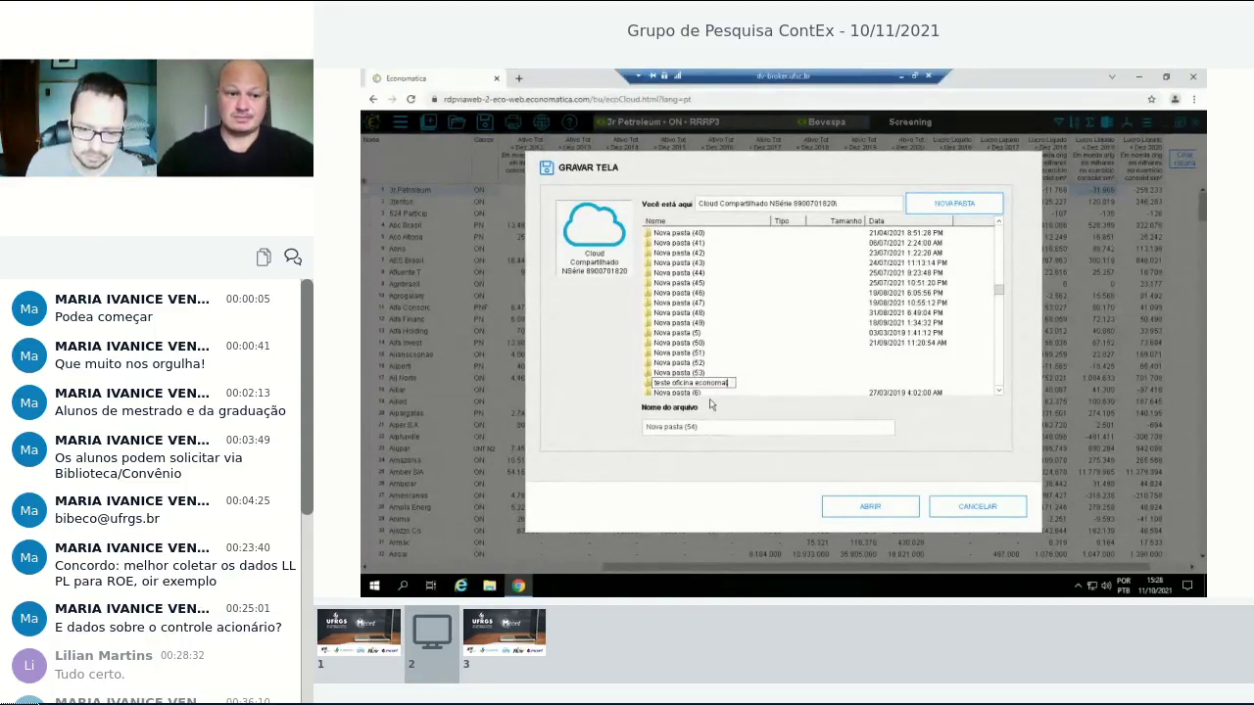
{"action": "key", "text": "Return"}
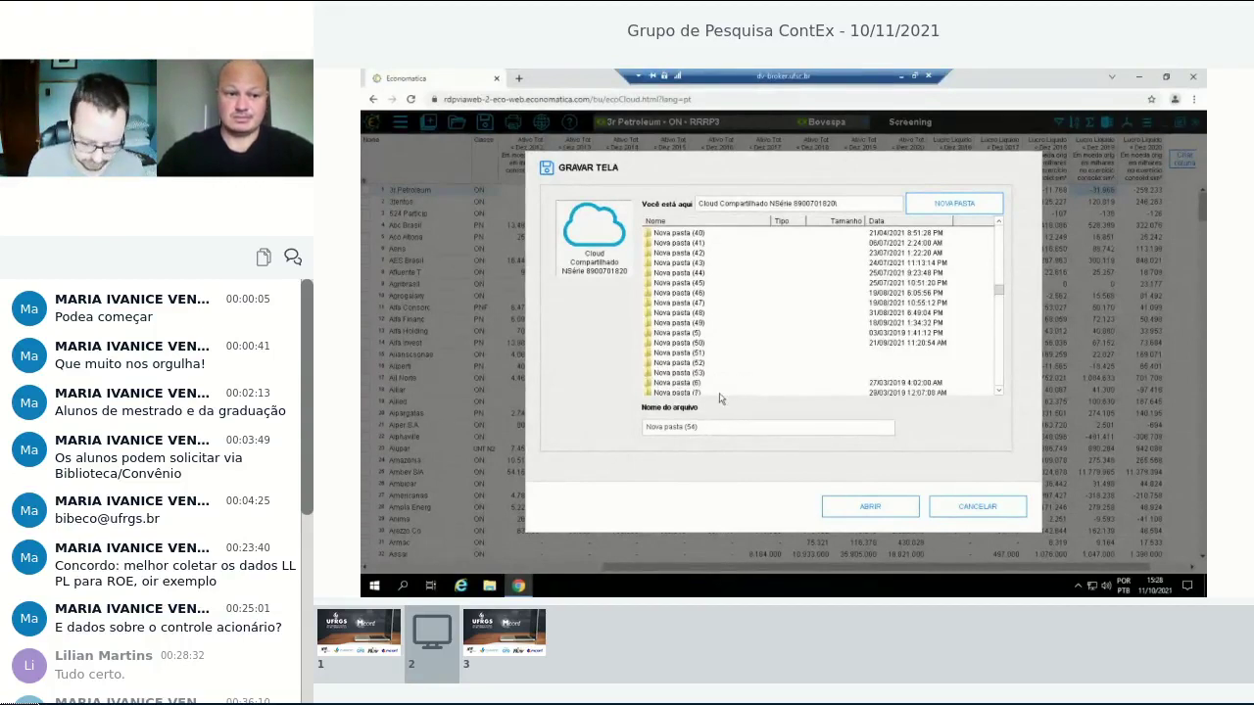
Navigate into the 'teste oficina economatica' folder in the save dialog.
{"action": "scroll", "coordinate": [725, 393], "scroll_direction": "down", "scroll_amount": 3}
{"action": "scroll", "coordinate": [725, 382], "scroll_direction": "down", "scroll_amount": 3}
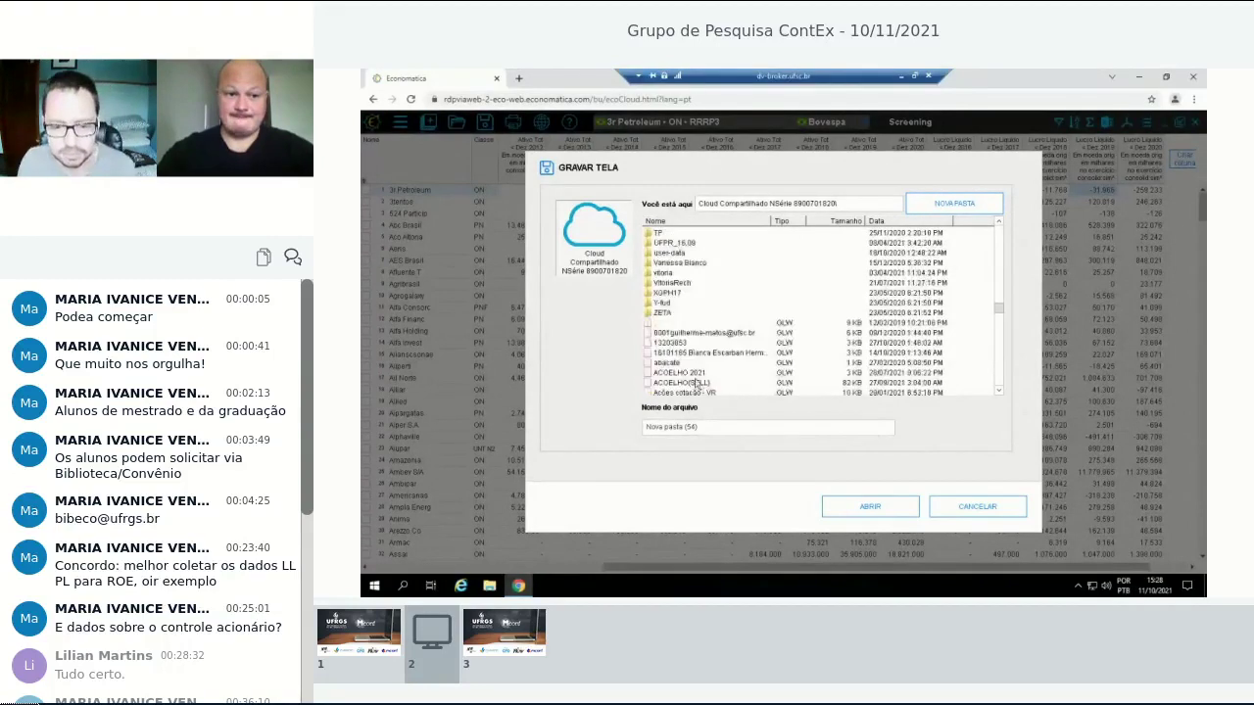
{"action": "left_click", "coordinate": [663, 313]}
{"action": "key", "text": "t"}
{"action": "key", "text": "Down"}
{"action": "key", "text": "Down"}
{"action": "key", "text": "Down"}
{"action": "key", "text": "Down"}
{"action": "key", "text": "Down"}
{"action": "key", "text": "Down"}
{"action": "key", "text": "t"}
{"action": "key", "text": "e"}
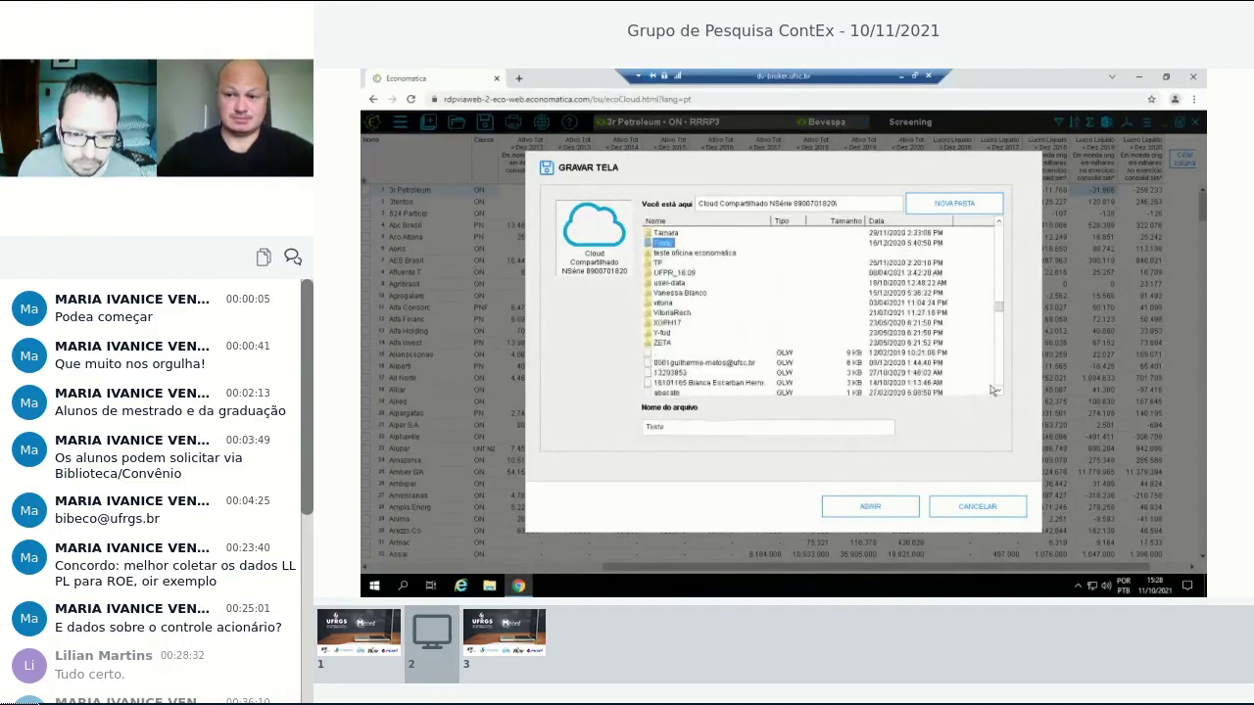
{"action": "key", "text": "Return"}
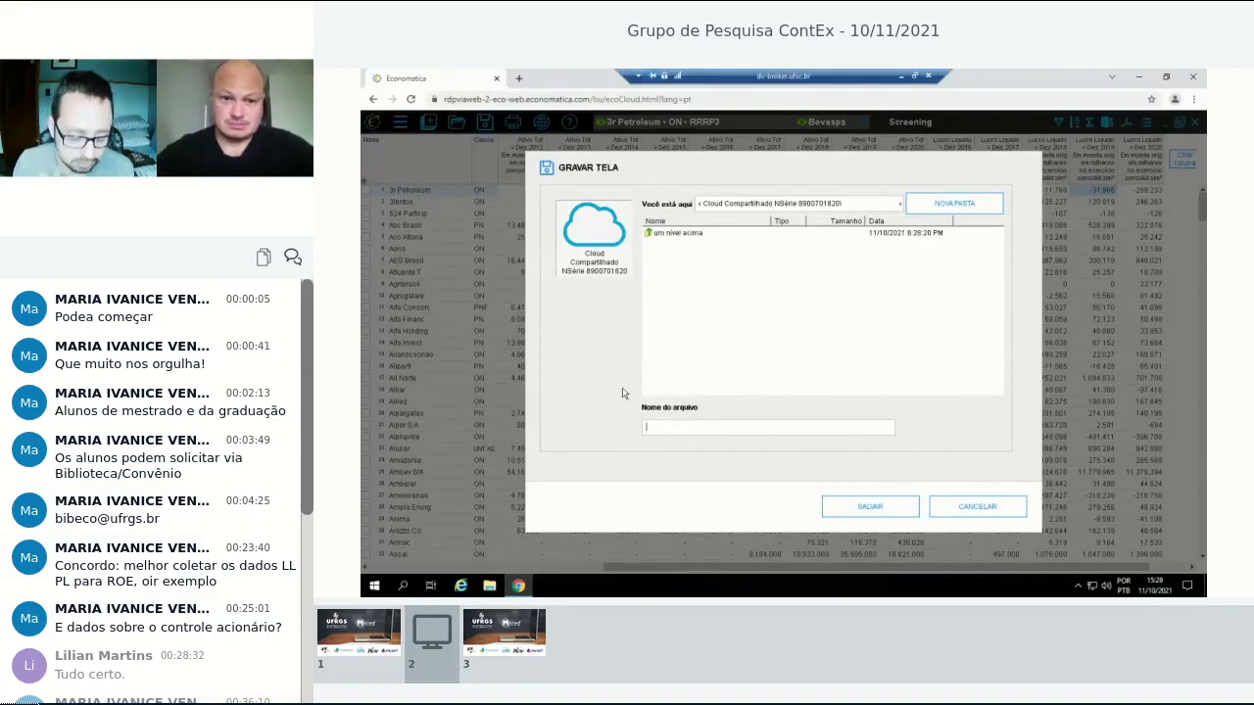
Save the screening as 'projeto teste' and close the screening window.
{"action": "type", "text": "Te"}
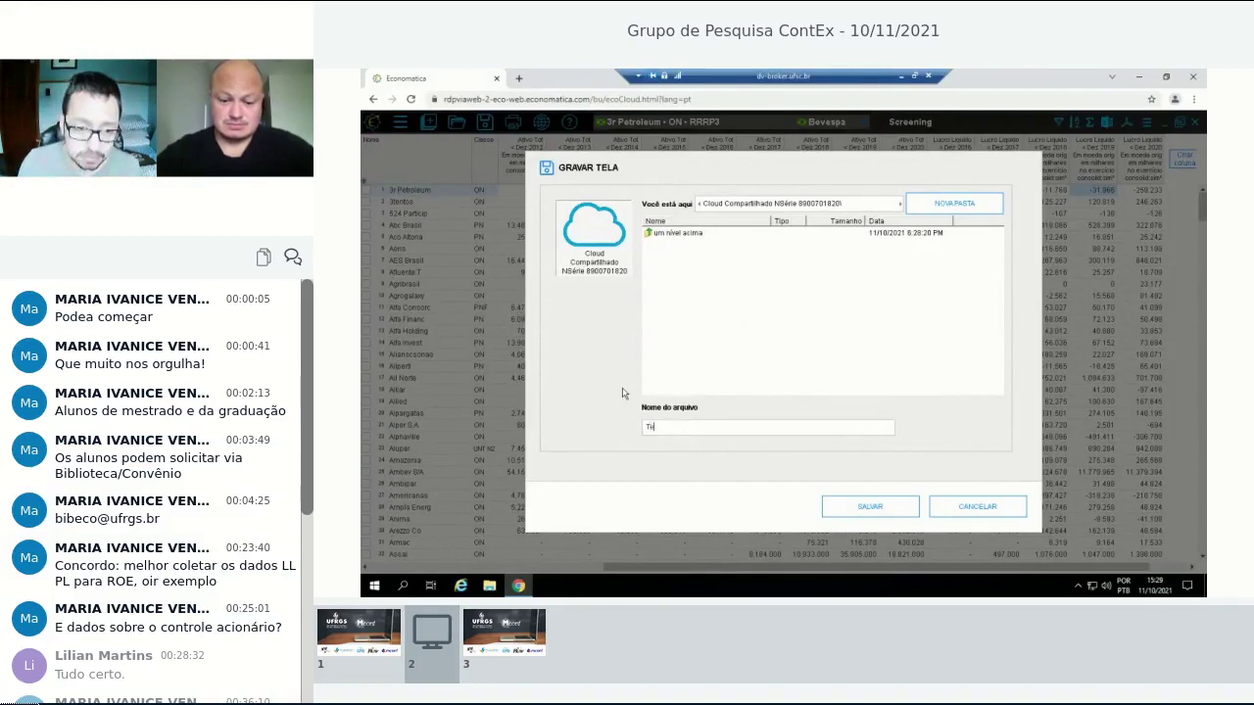
{"action": "key", "text": "BackSpace"}
{"action": "type", "text": "pro"}
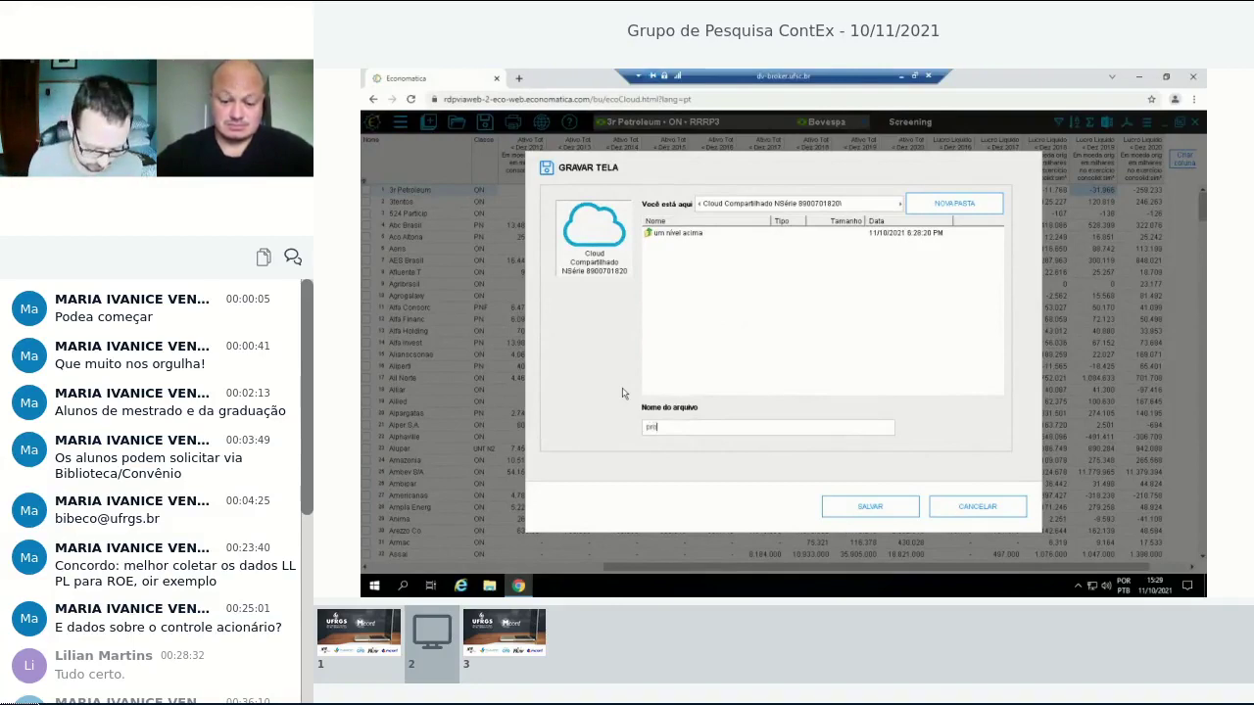
{"action": "type", "text": "jeto teste"}
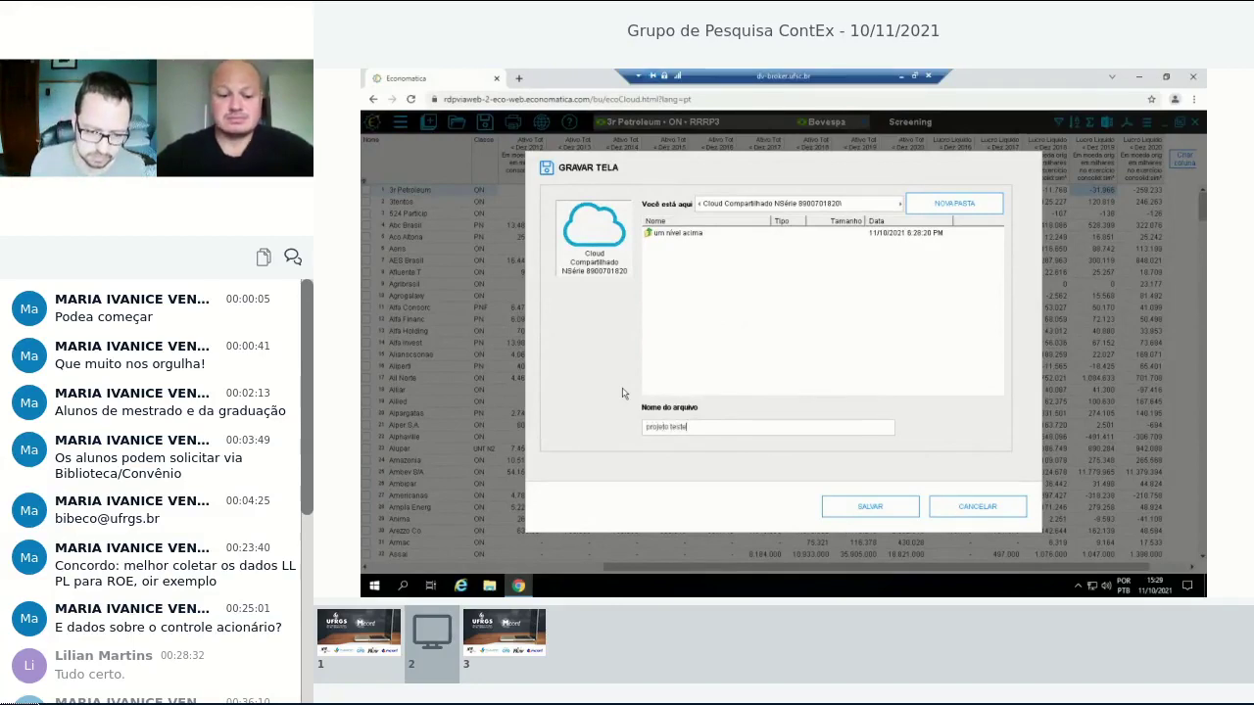
{"action": "left_click", "coordinate": [872, 510]}
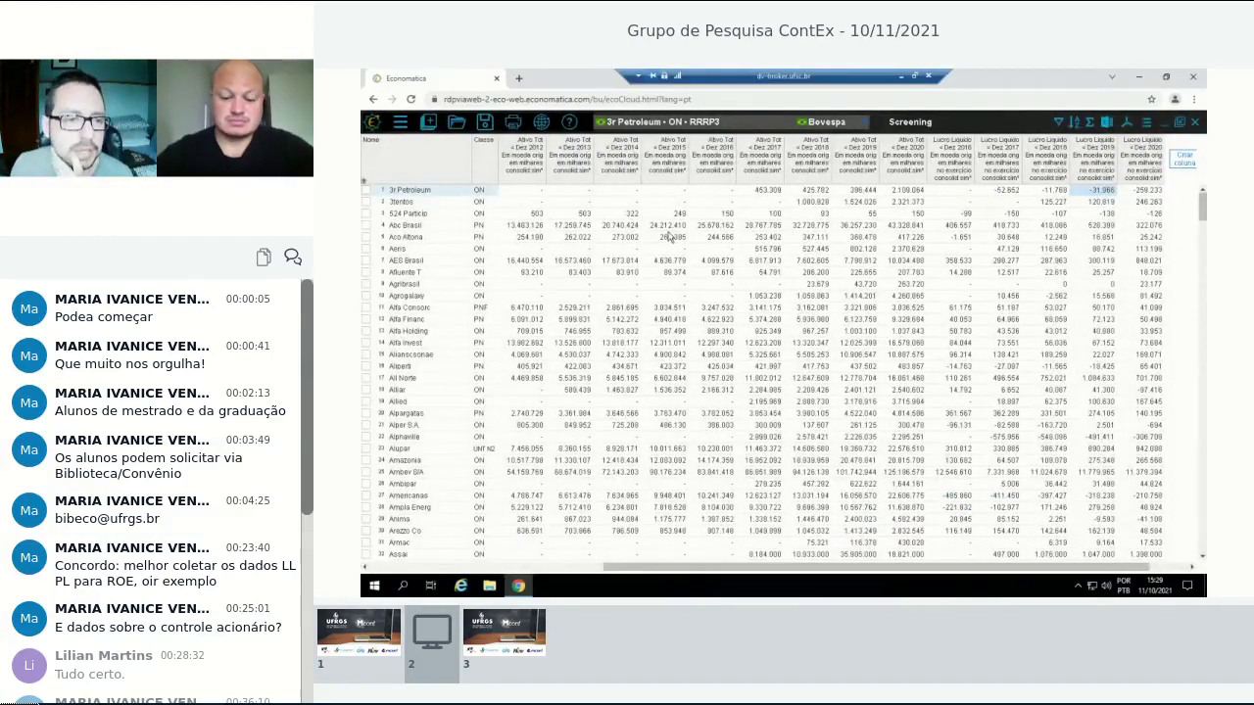
{"action": "left_click", "coordinate": [699, 213]}
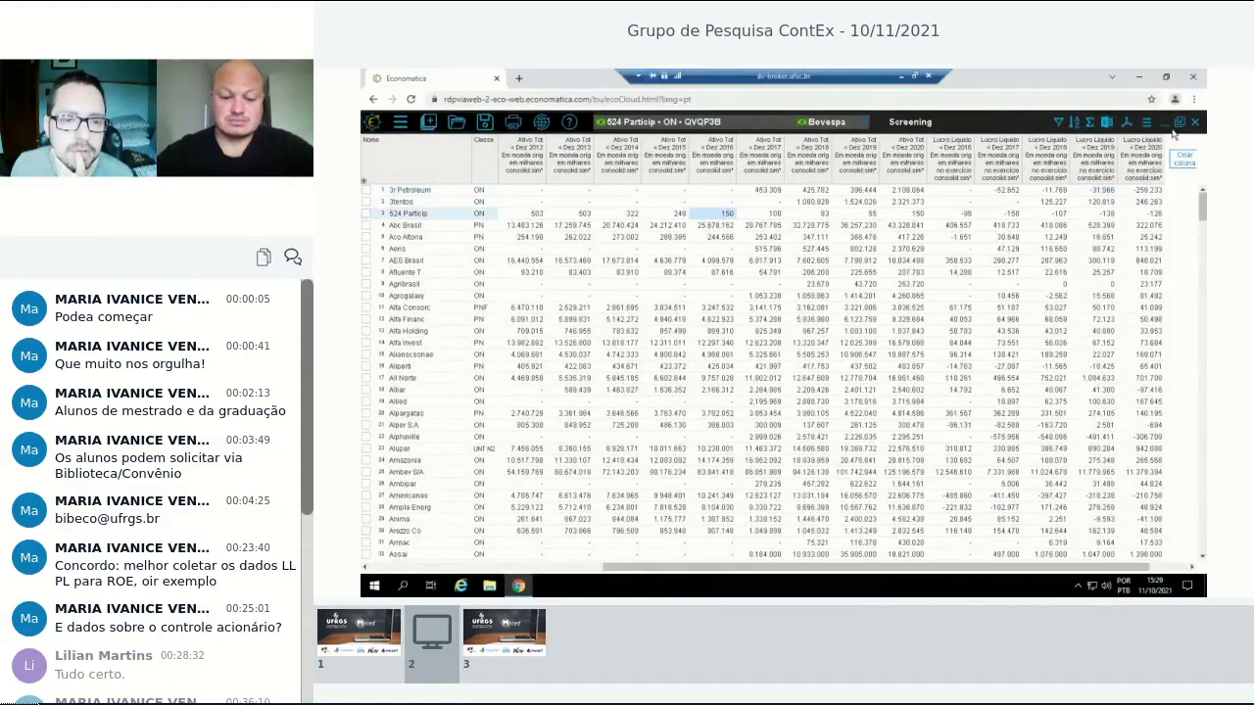
{"action": "left_click", "coordinate": [1193, 122]}
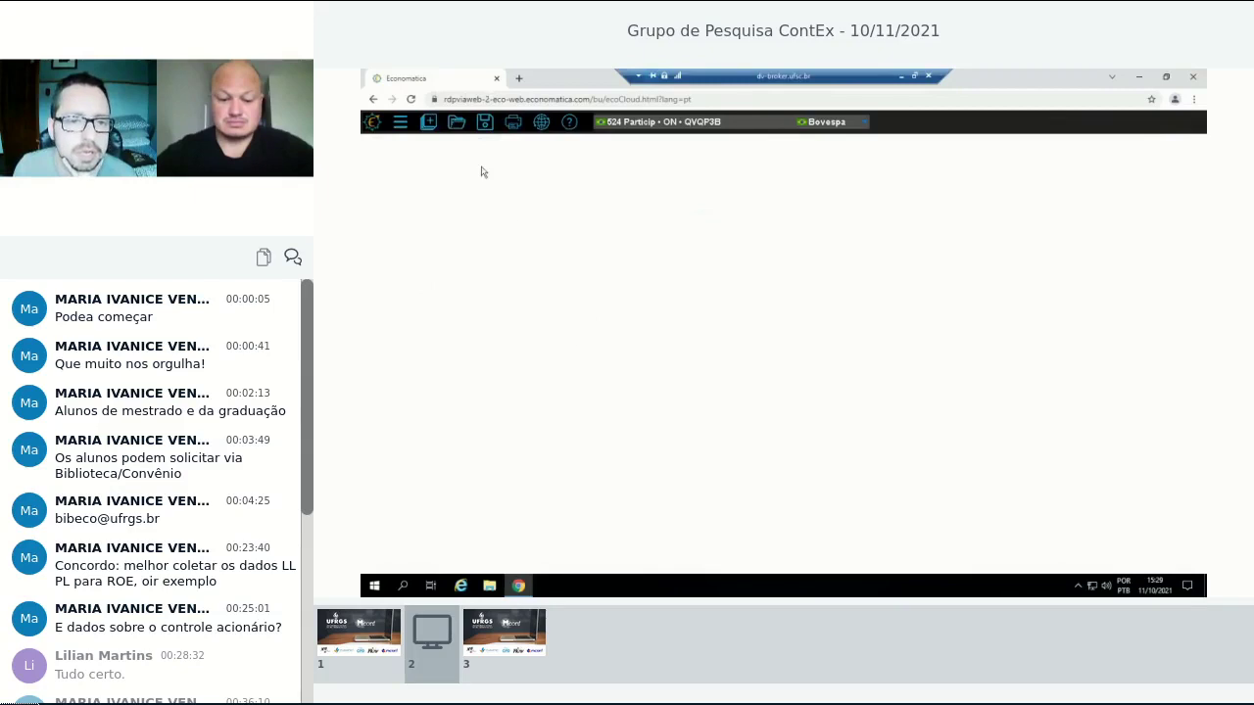
Load the saved 'projeto teste' screening from the 'teste oficina economatica' cloud folder.
{"action": "left_click", "coordinate": [457, 123]}
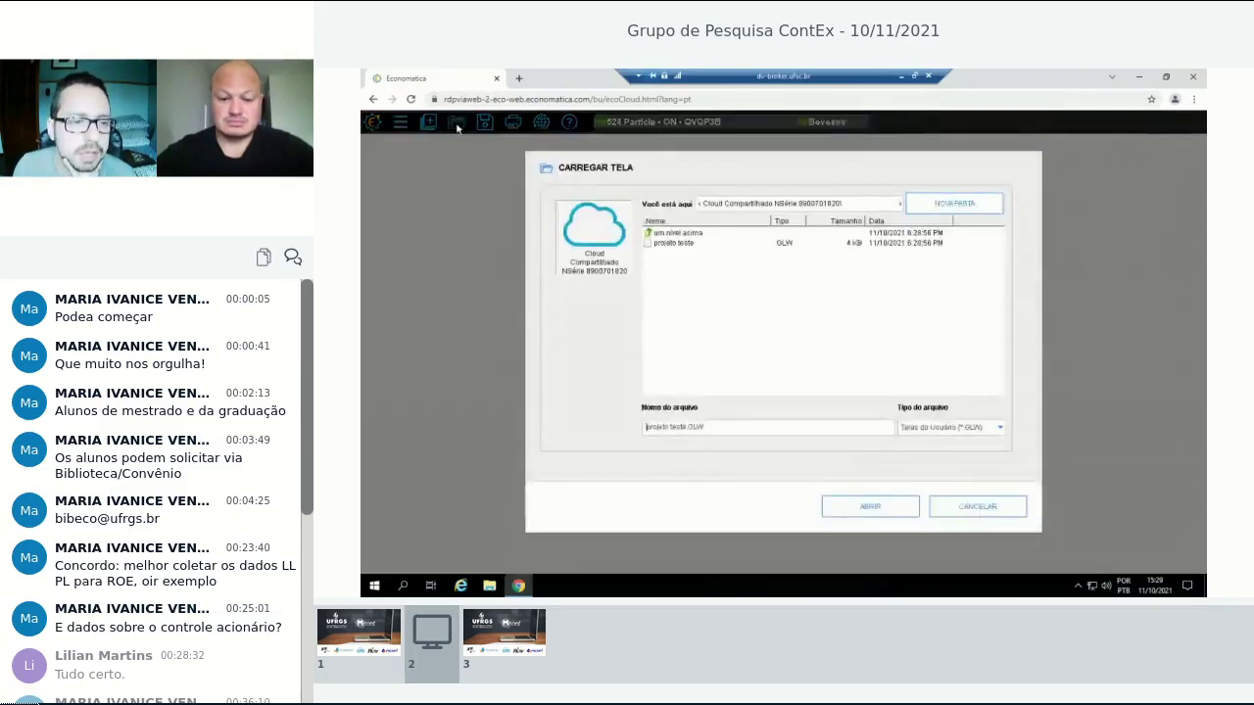
{"action": "double_click", "coordinate": [664, 234]}
{"action": "left_click", "coordinate": [684, 263]}
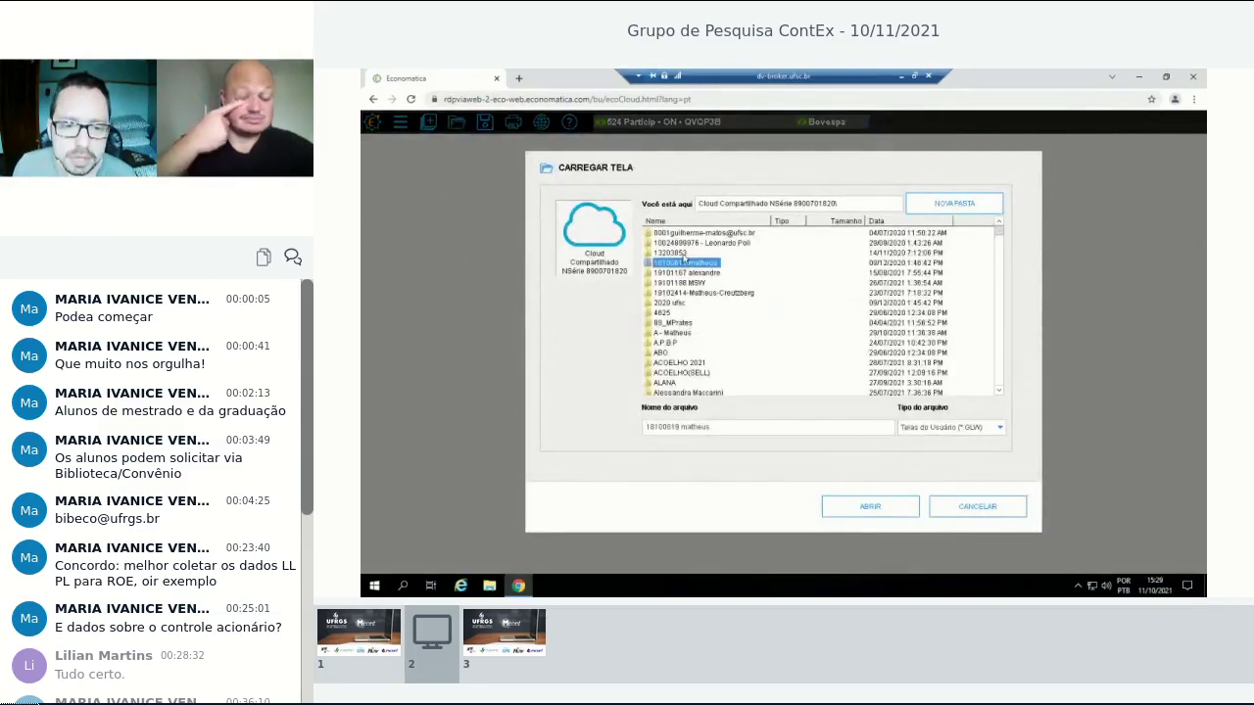
{"action": "key", "text": "t"}
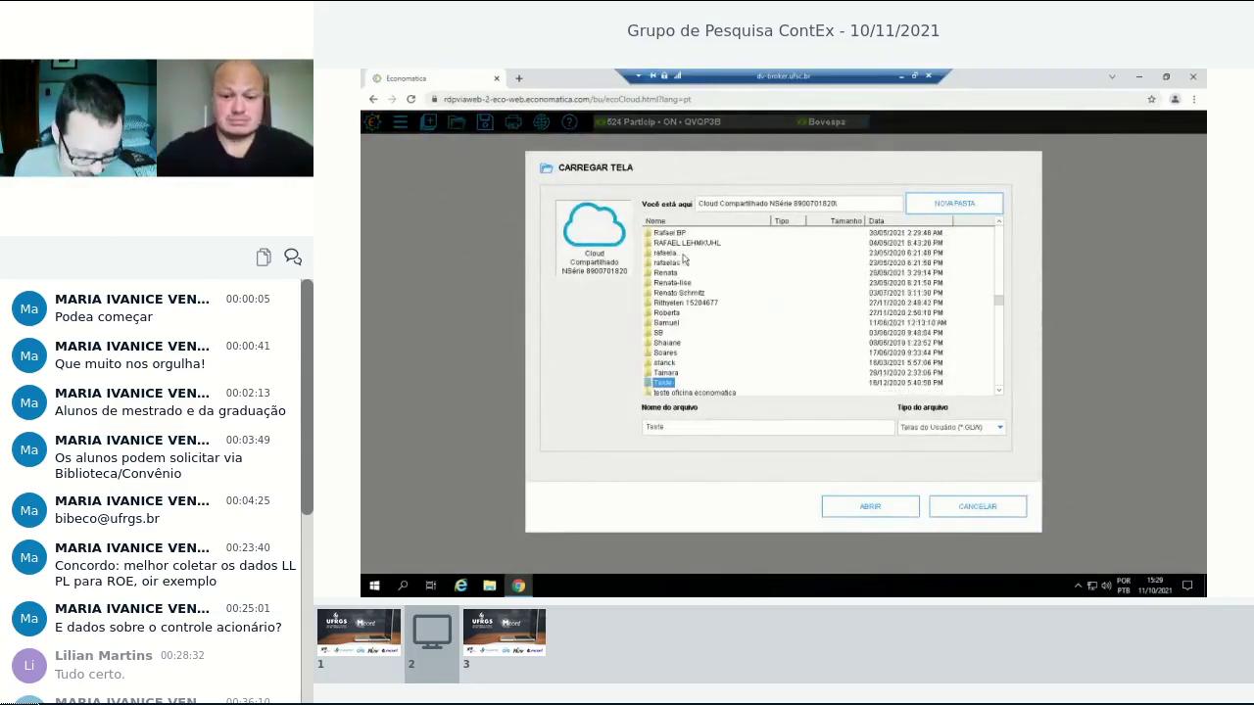
{"action": "key", "text": "Down"}
{"action": "key", "text": "Down"}
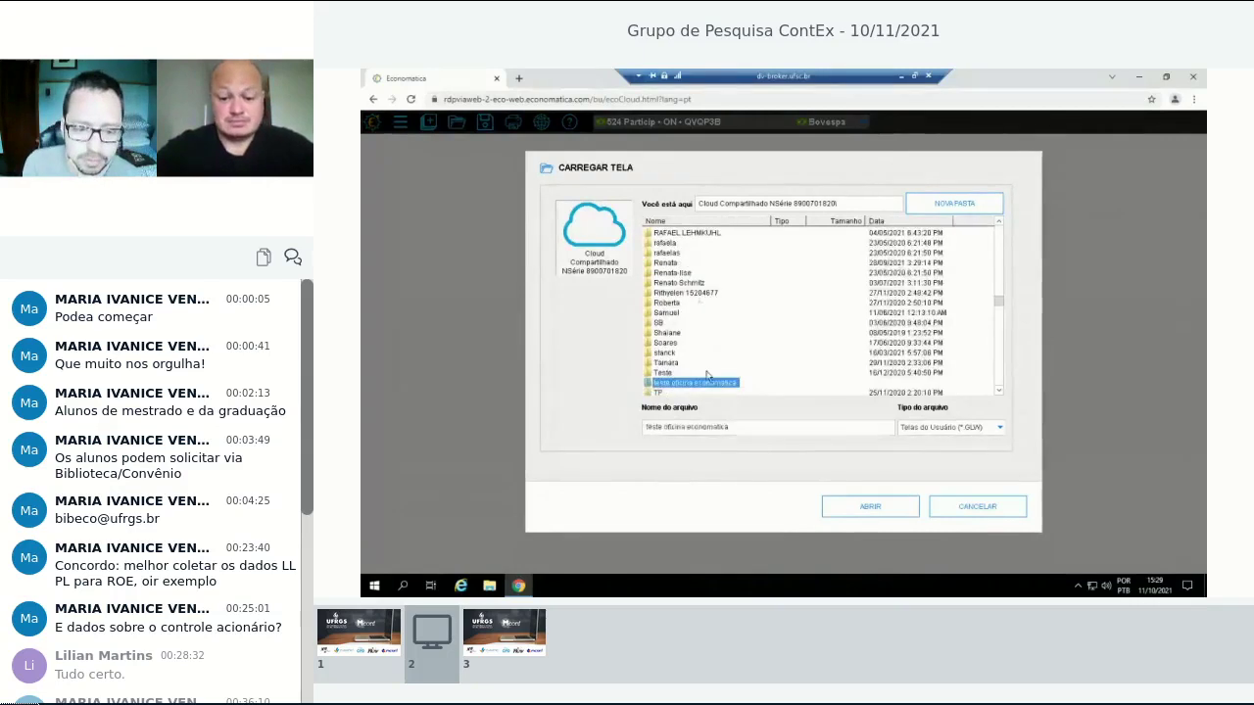
{"action": "left_click", "coordinate": [852, 505]}
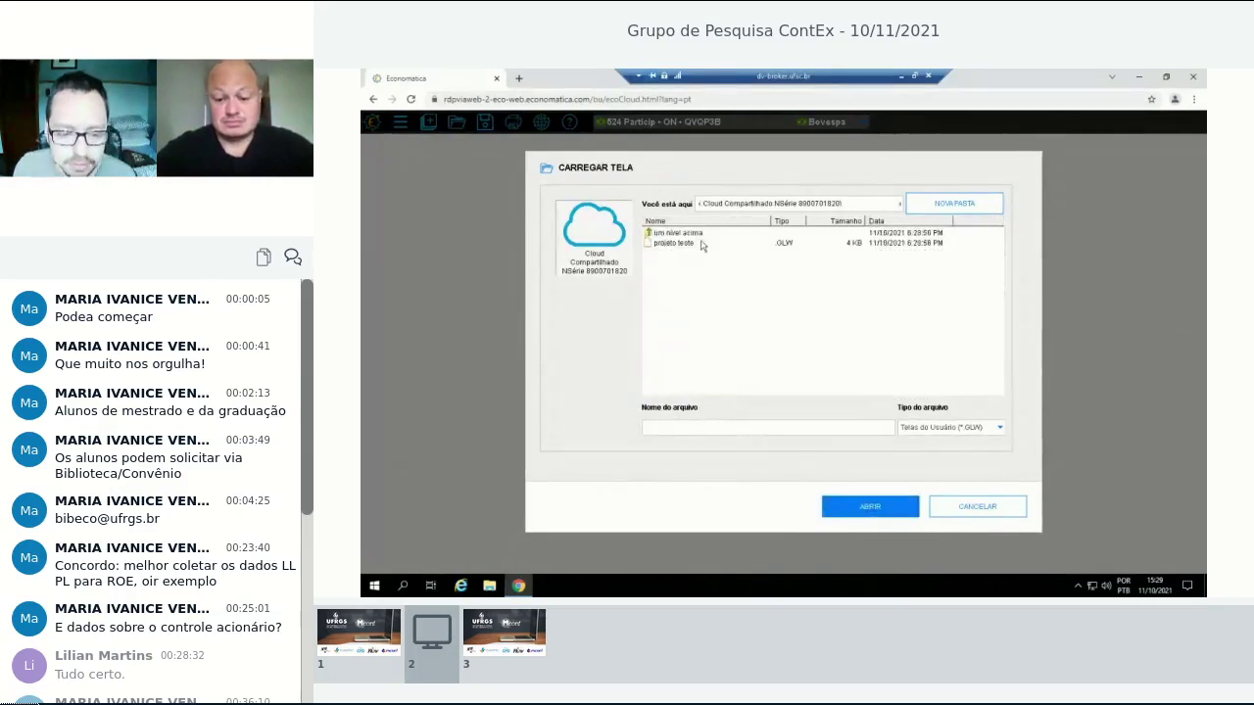
{"action": "left_click", "coordinate": [699, 243]}
{"action": "left_click", "coordinate": [884, 513]}
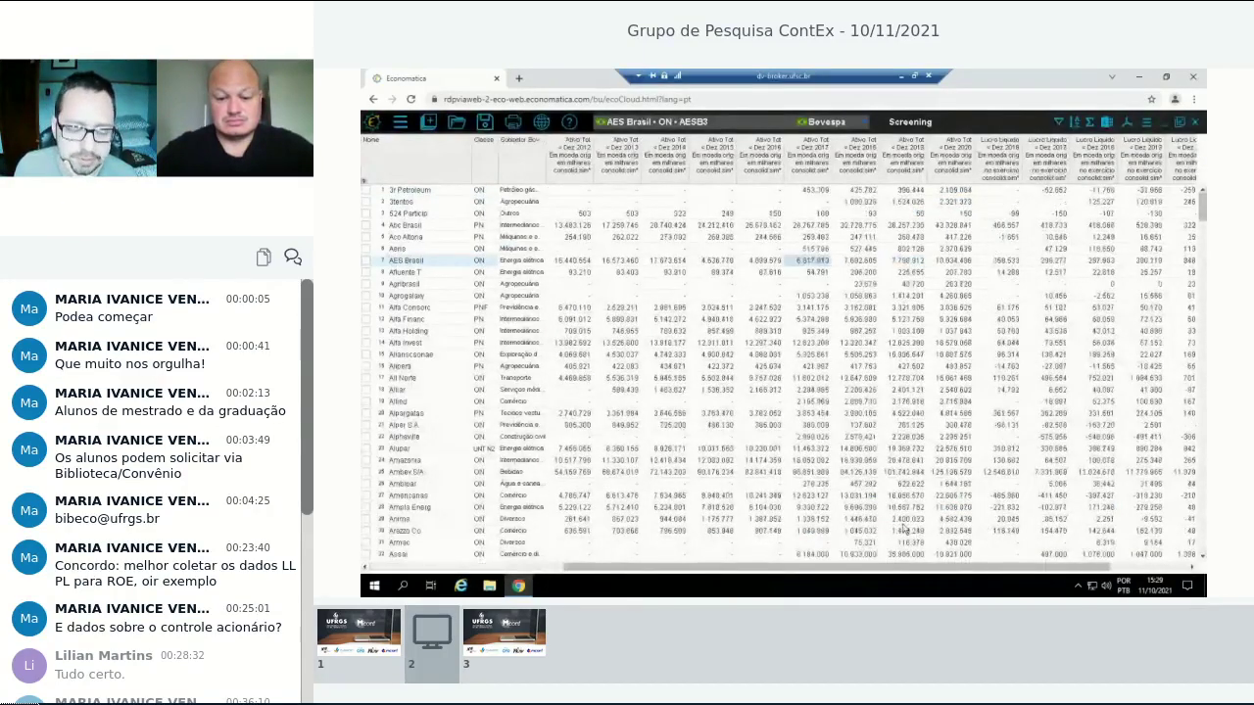
Export the screening to Excel and open the downloaded economatica (2).xlsx file.
{"action": "left_click", "coordinate": [1003, 227]}
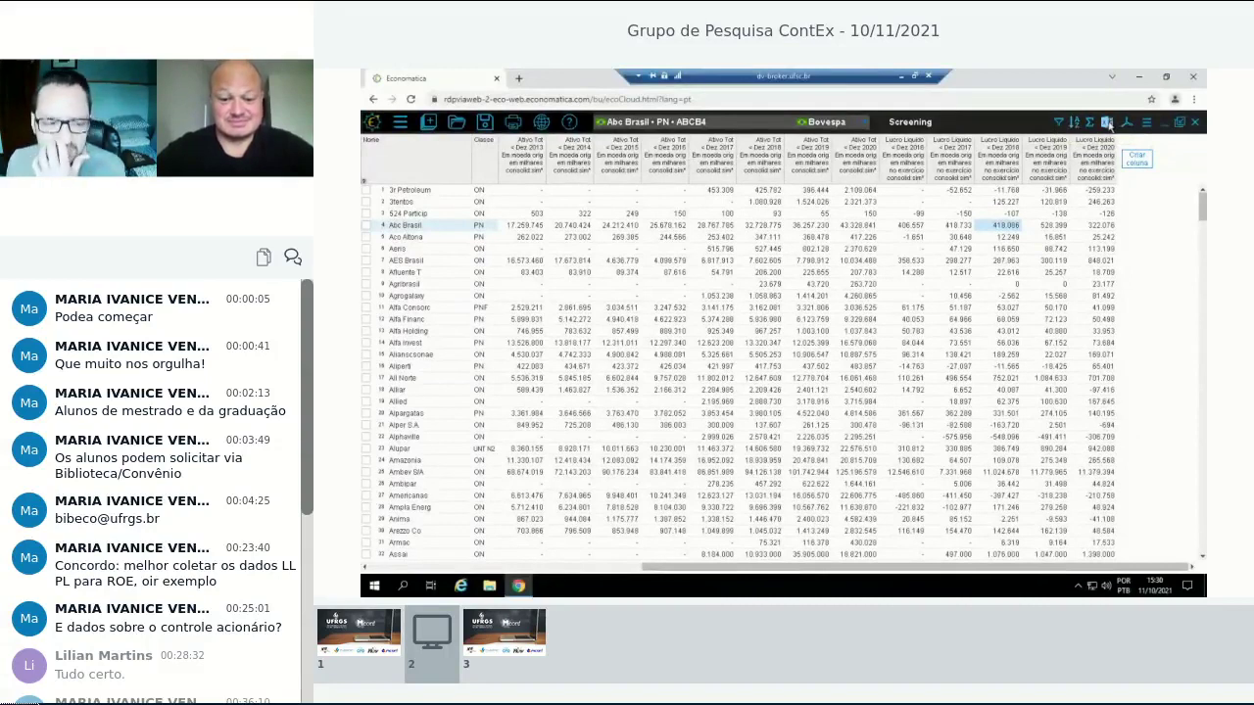
{"action": "left_click", "coordinate": [1108, 124]}
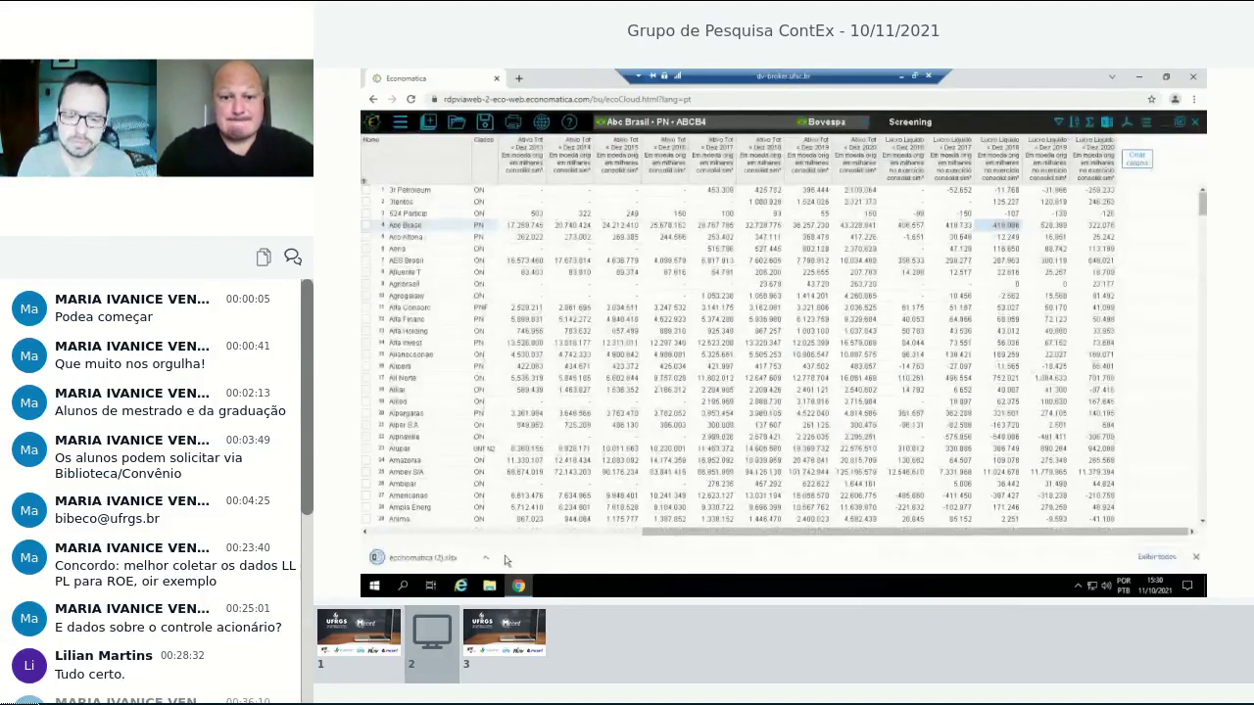
{"action": "left_click", "coordinate": [487, 561]}
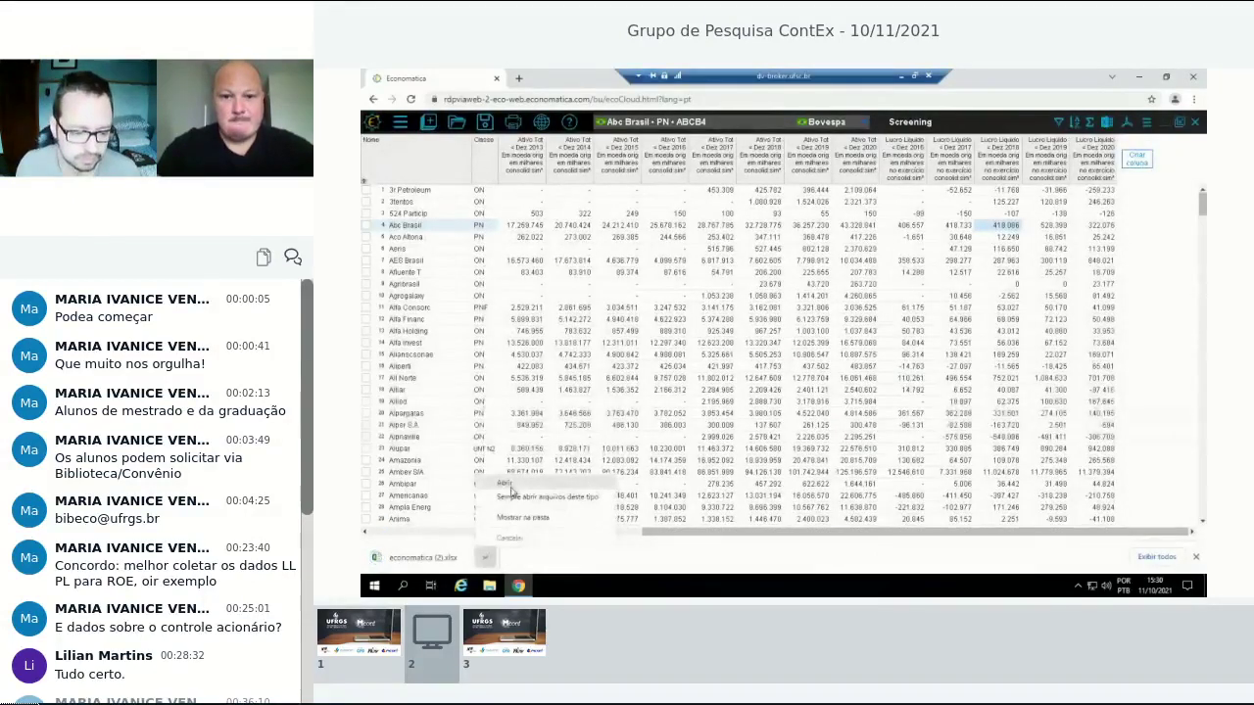
{"action": "left_click", "coordinate": [541, 482]}
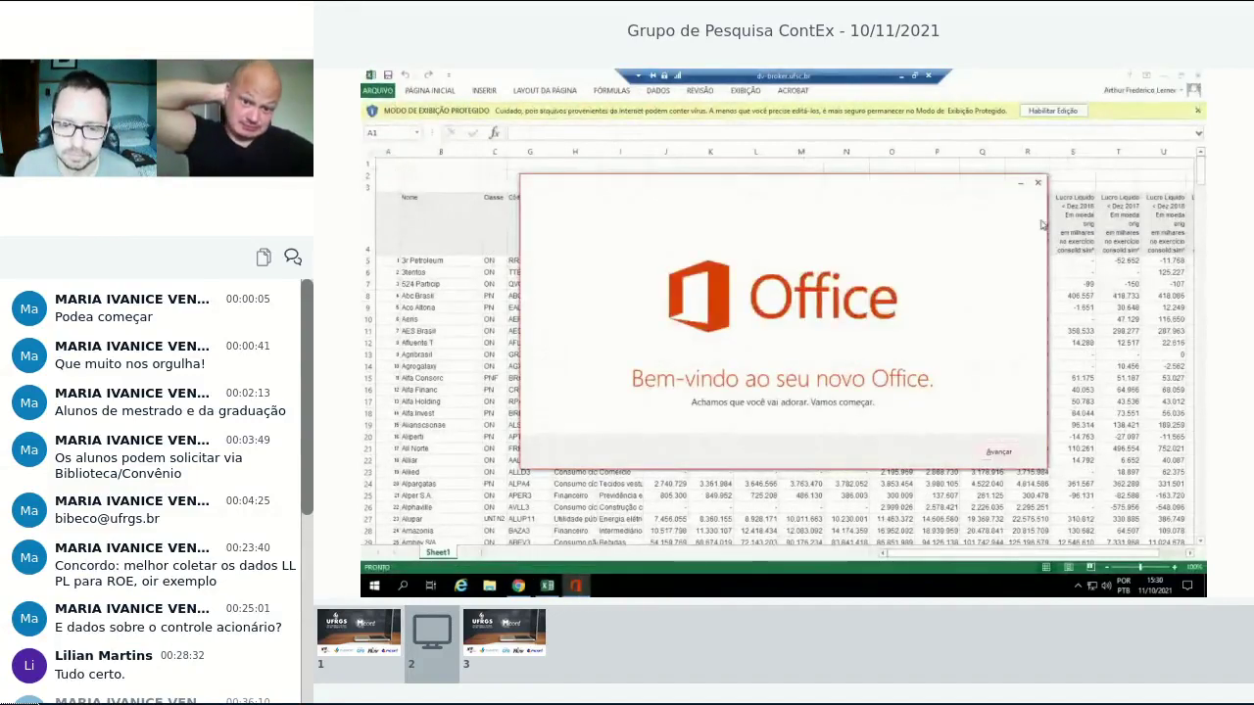
Close the Office welcome message, enable editing of the workbook and pin the ribbon.
{"action": "left_click", "coordinate": [998, 456]}
{"action": "left_click", "coordinate": [1028, 111]}
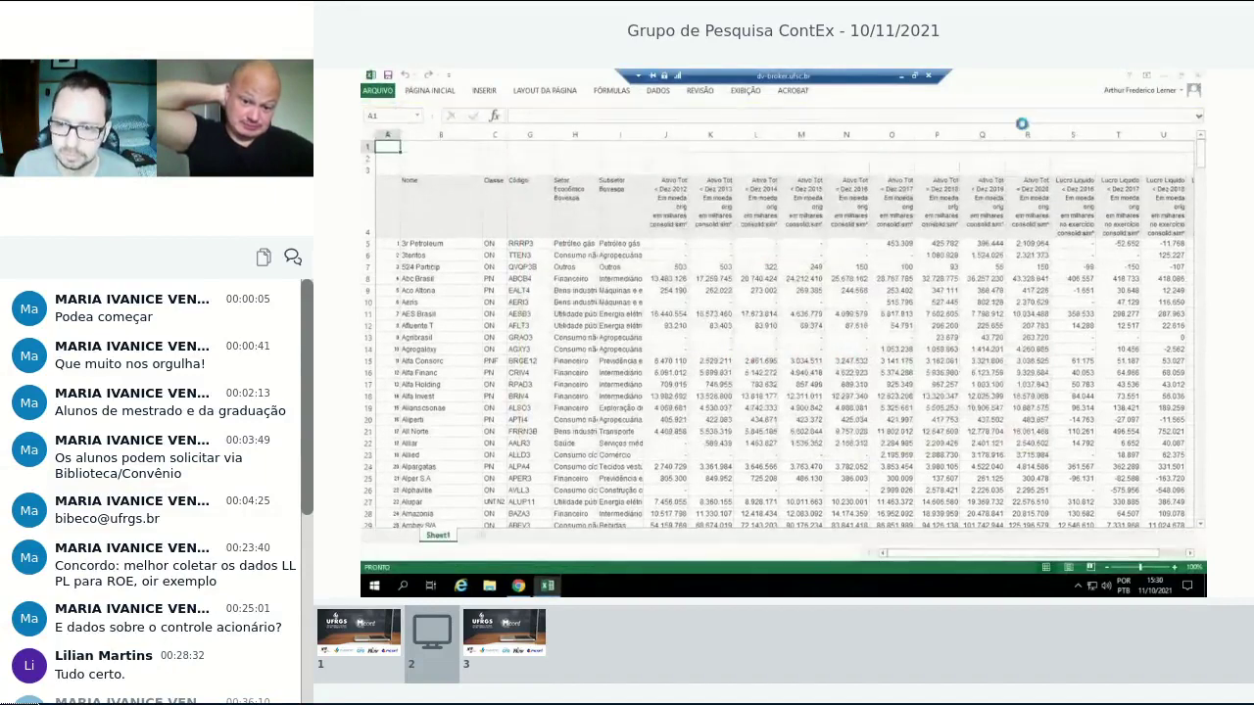
{"action": "left_click", "coordinate": [521, 200]}
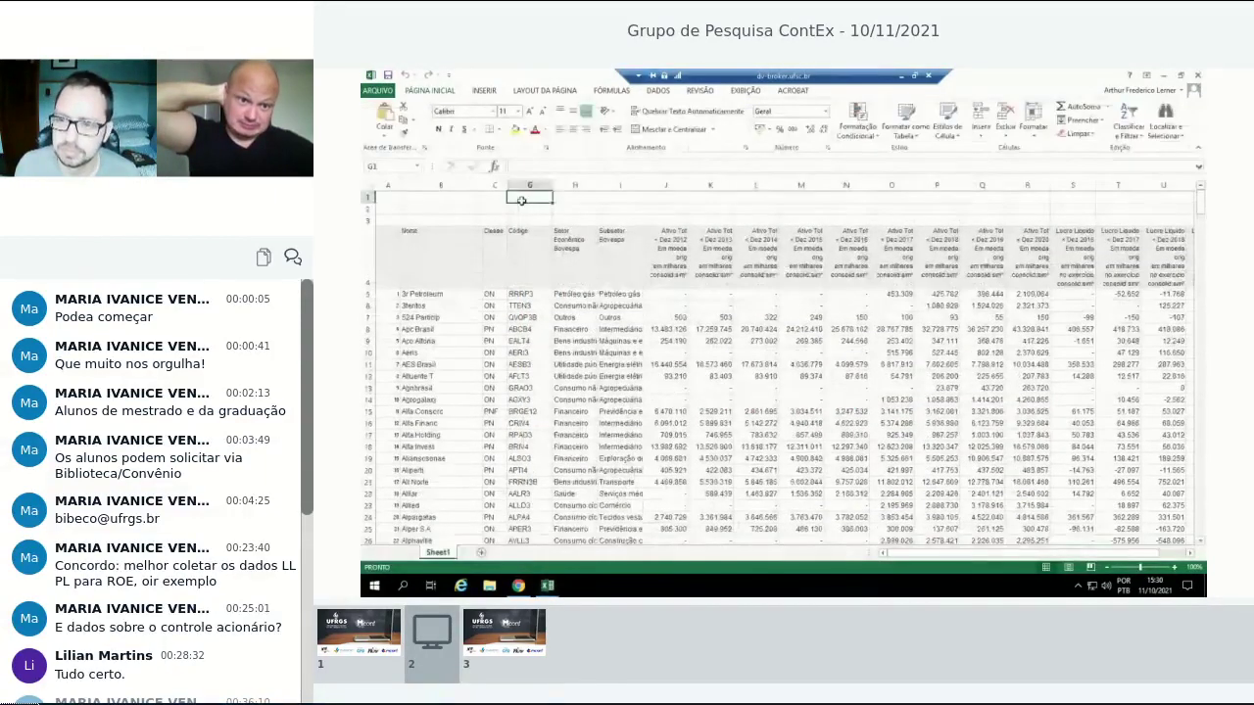
Navigate to X4, the first empty header cell after the Lucro líquido columns.
{"action": "key", "text": "Down"}
{"action": "key", "text": "Down"}
{"action": "key", "text": "Down"}
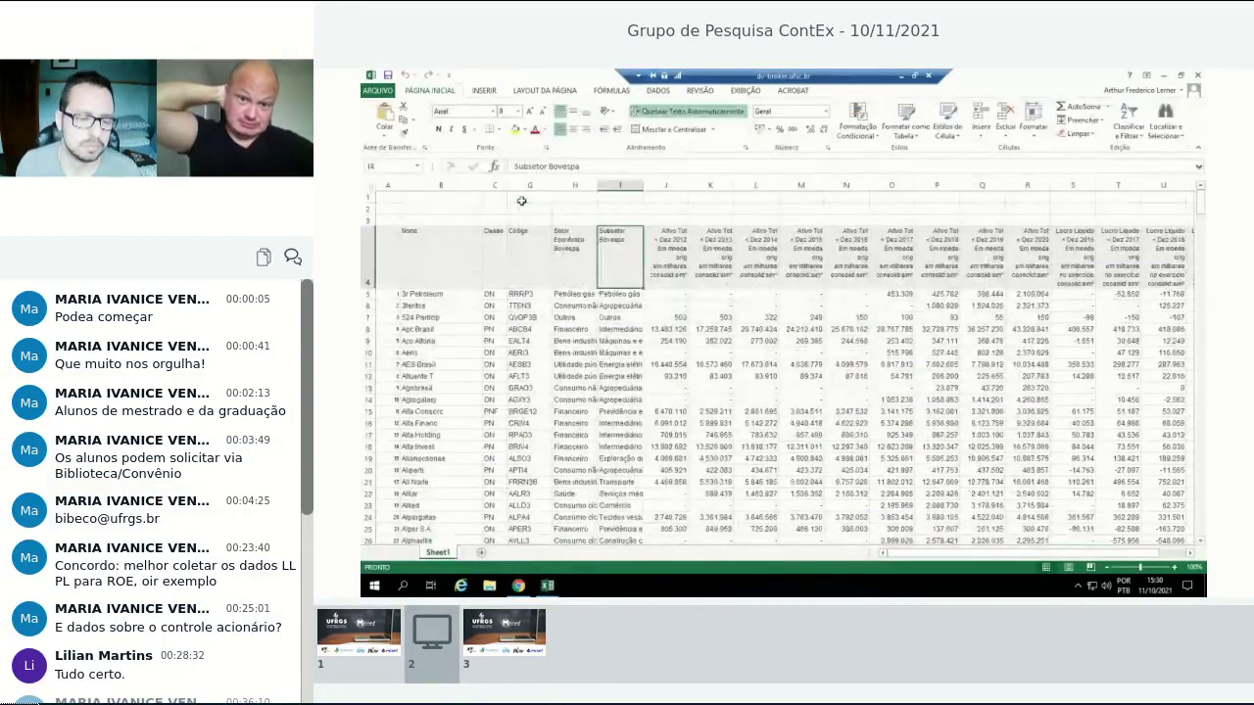
{"action": "key", "text": "Right"}
{"action": "key", "text": "Right"}
{"action": "key", "text": "Right"}
{"action": "key", "text": "Right"}
{"action": "key", "text": "Down"}
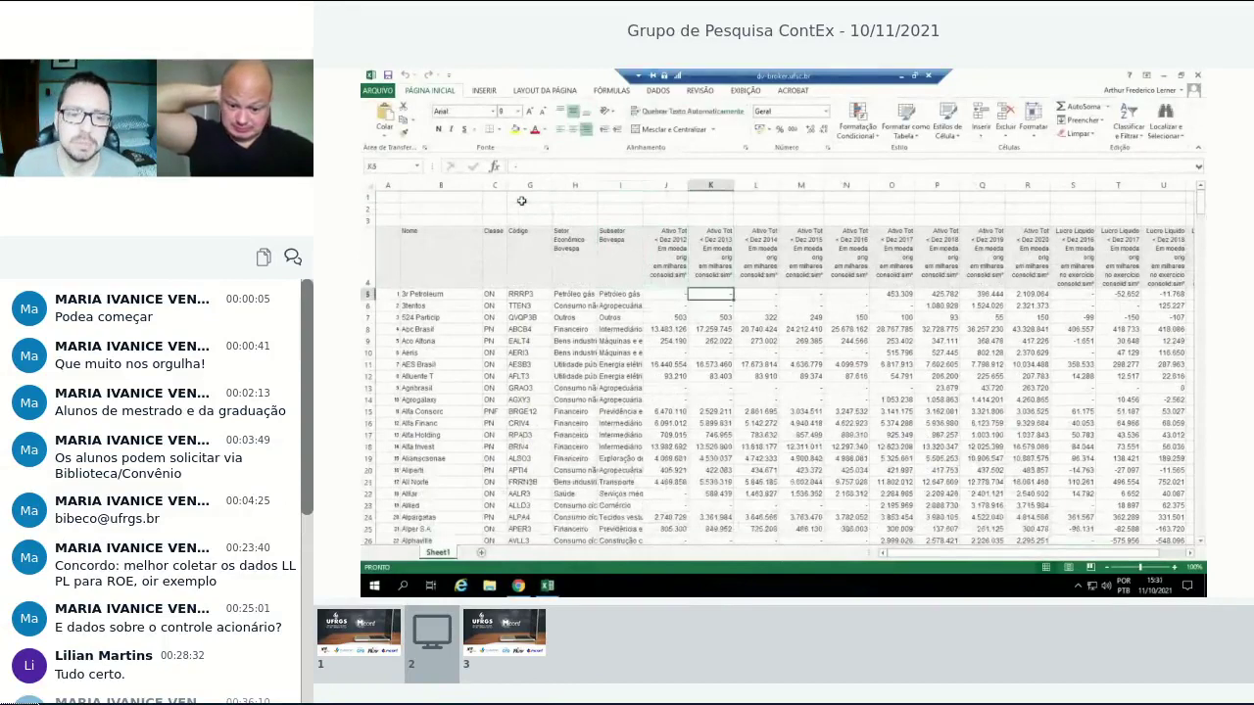
{"action": "key", "text": "Right"}
{"action": "key", "text": "Right"}
{"action": "key", "text": "Right"}
{"action": "key", "text": "Right"}
{"action": "key", "text": "Right"}
{"action": "key", "text": "Right"}
{"action": "key", "text": "Right"}
{"action": "key", "text": "Right"}
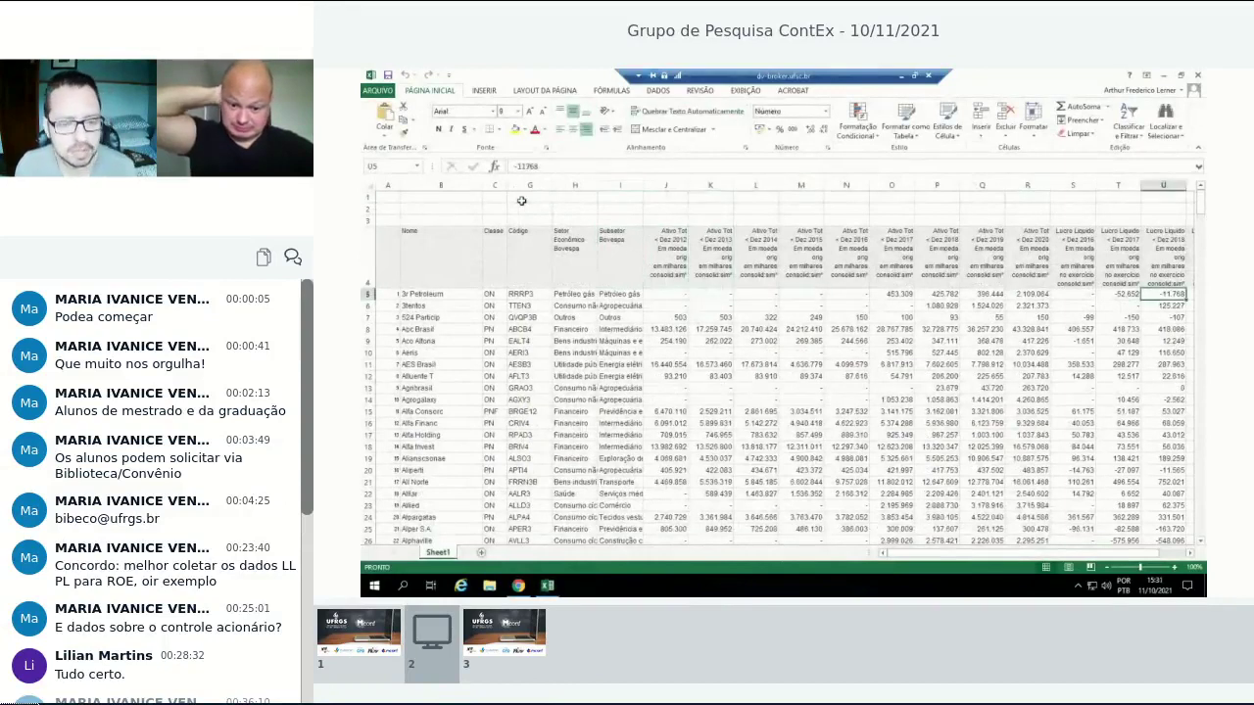
{"action": "key", "text": "Right"}
{"action": "key", "text": "Right"}
{"action": "key", "text": "Right"}
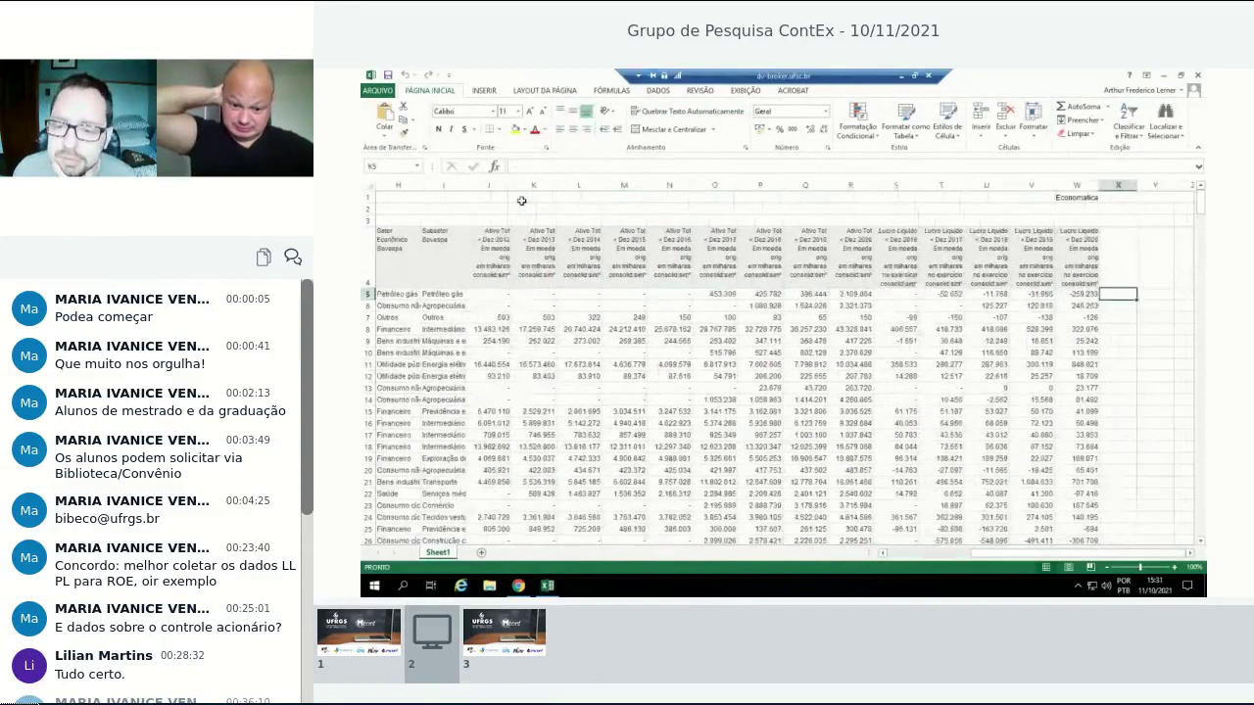
{"action": "key", "text": "Left"}
{"action": "key", "text": "Left"}
{"action": "key", "text": "Left"}
{"action": "key", "text": "Left"}
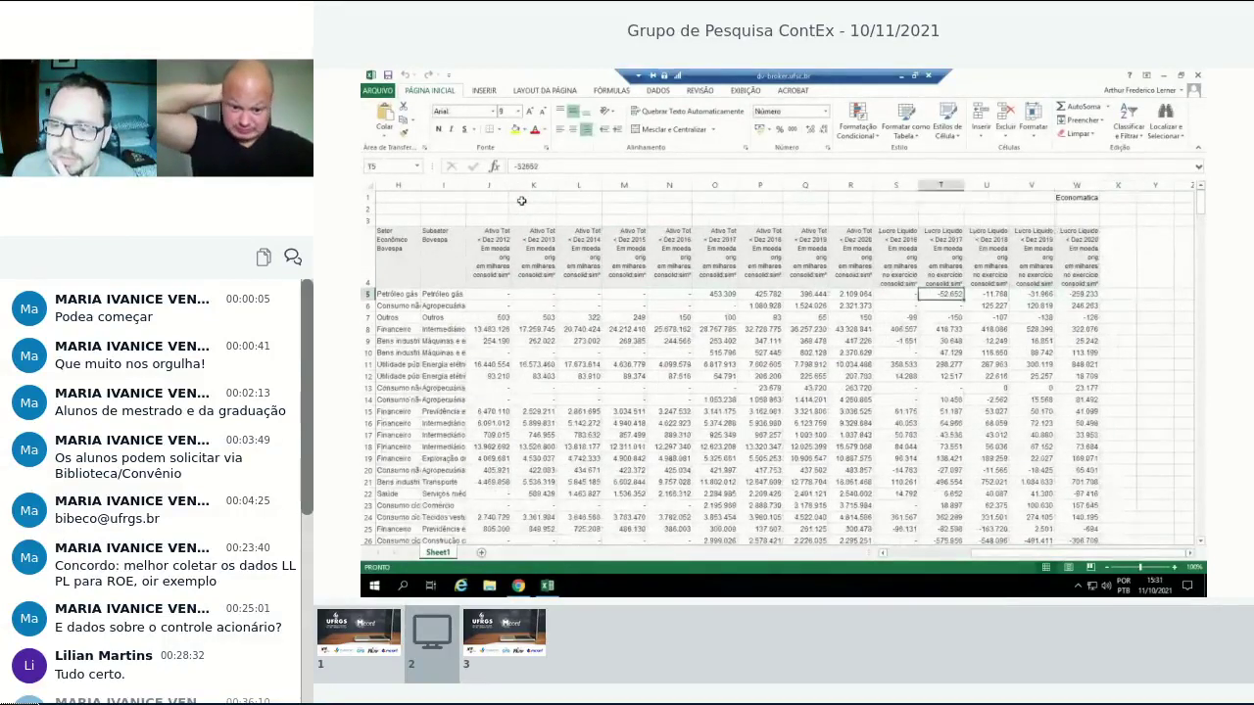
{"action": "key", "text": "Home"}
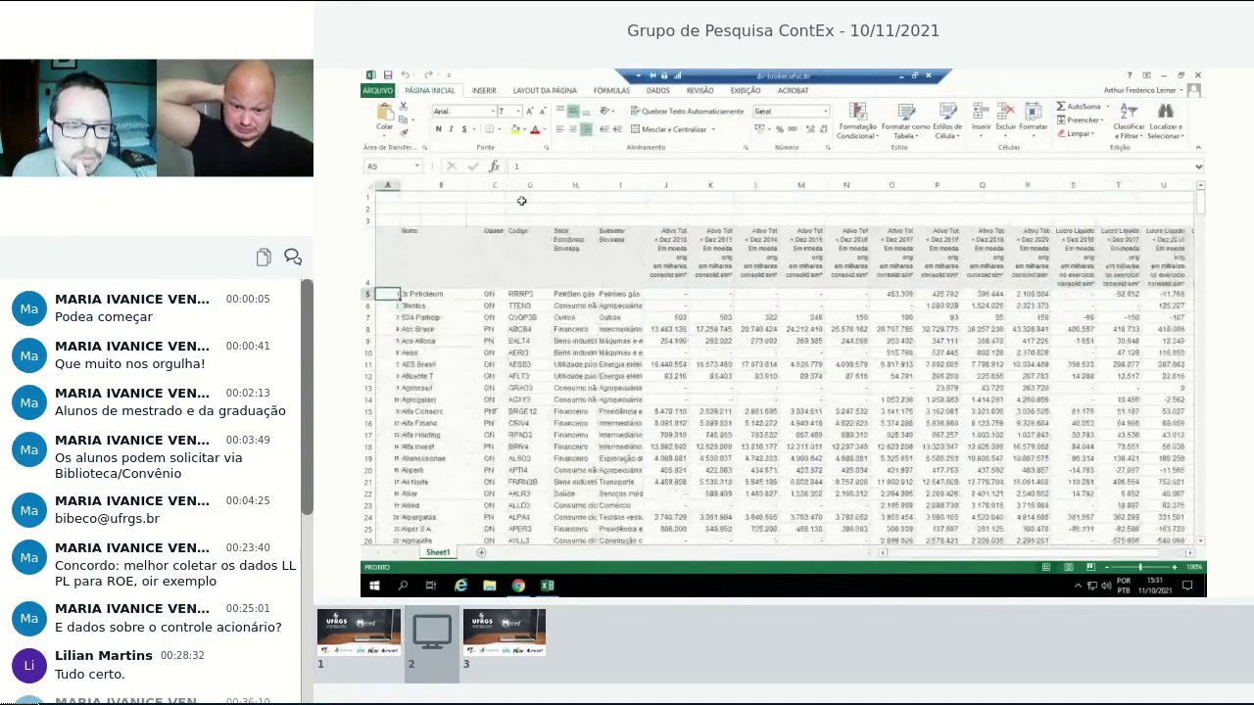
{"action": "key", "text": "ctrl+Right"}
{"action": "key", "text": "Right"}
{"action": "key", "text": "Right"}
{"action": "key", "text": "Up"}
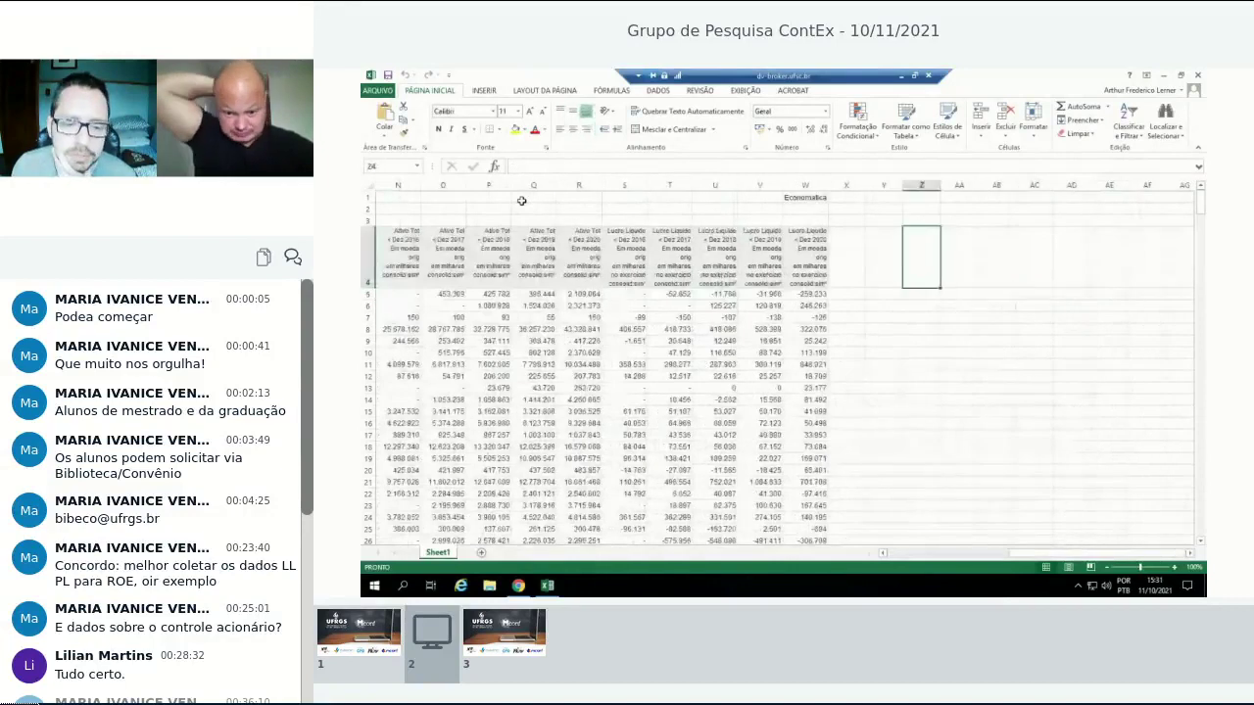
{"action": "key", "text": "Left"}
Enter the header 'Roa 2018' in cell X4.
{"action": "type", "text": "Roa"}
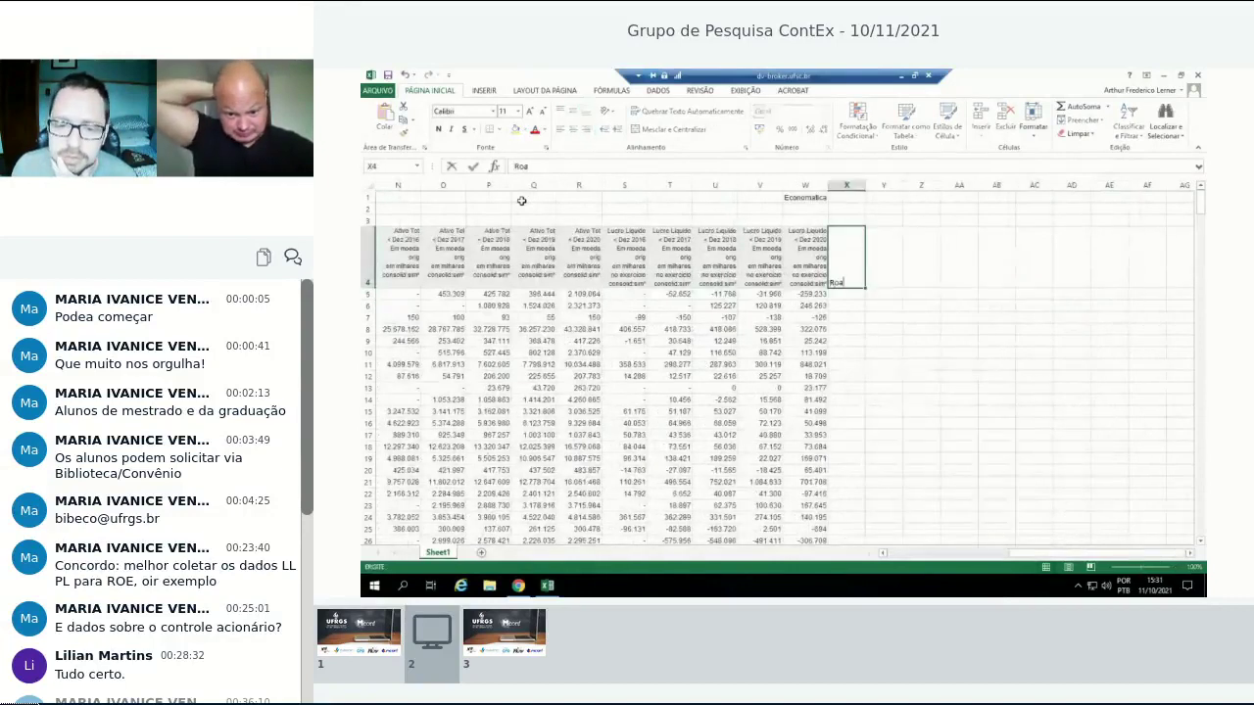
{"action": "key", "text": "ctrl+Return"}
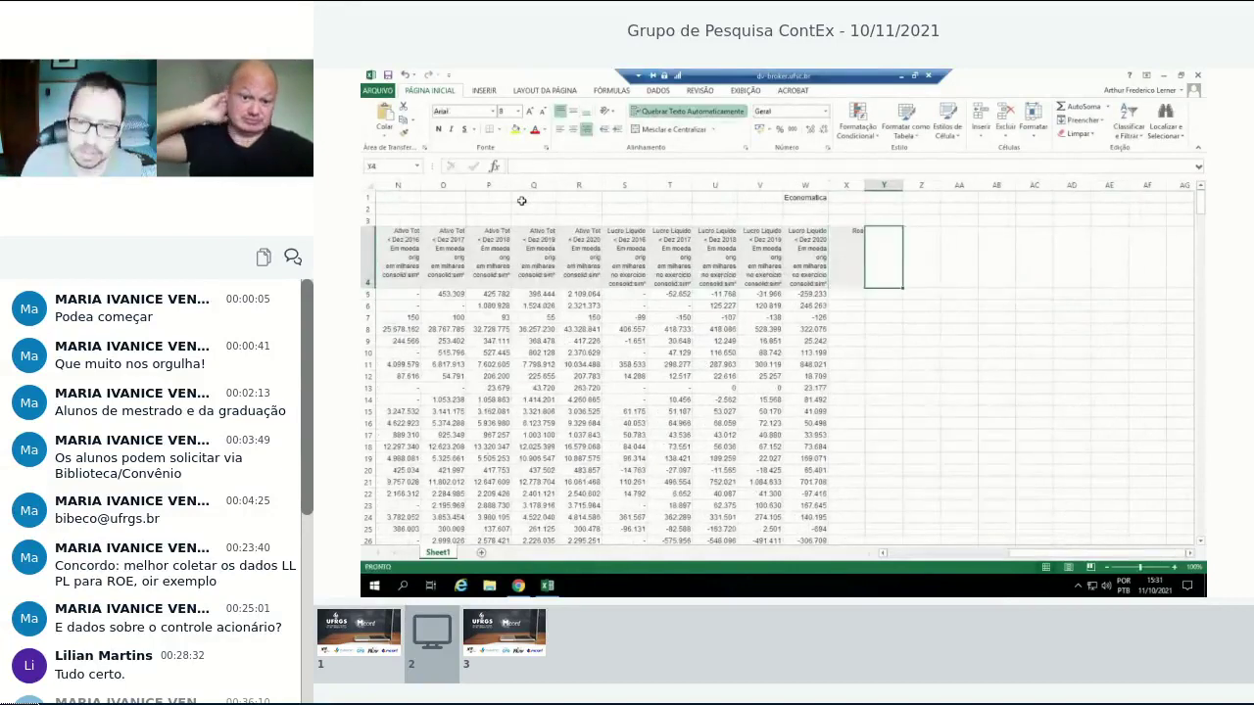
{"action": "key", "text": "Left"}
{"action": "key", "text": "Left"}
{"action": "key", "text": "Left"}
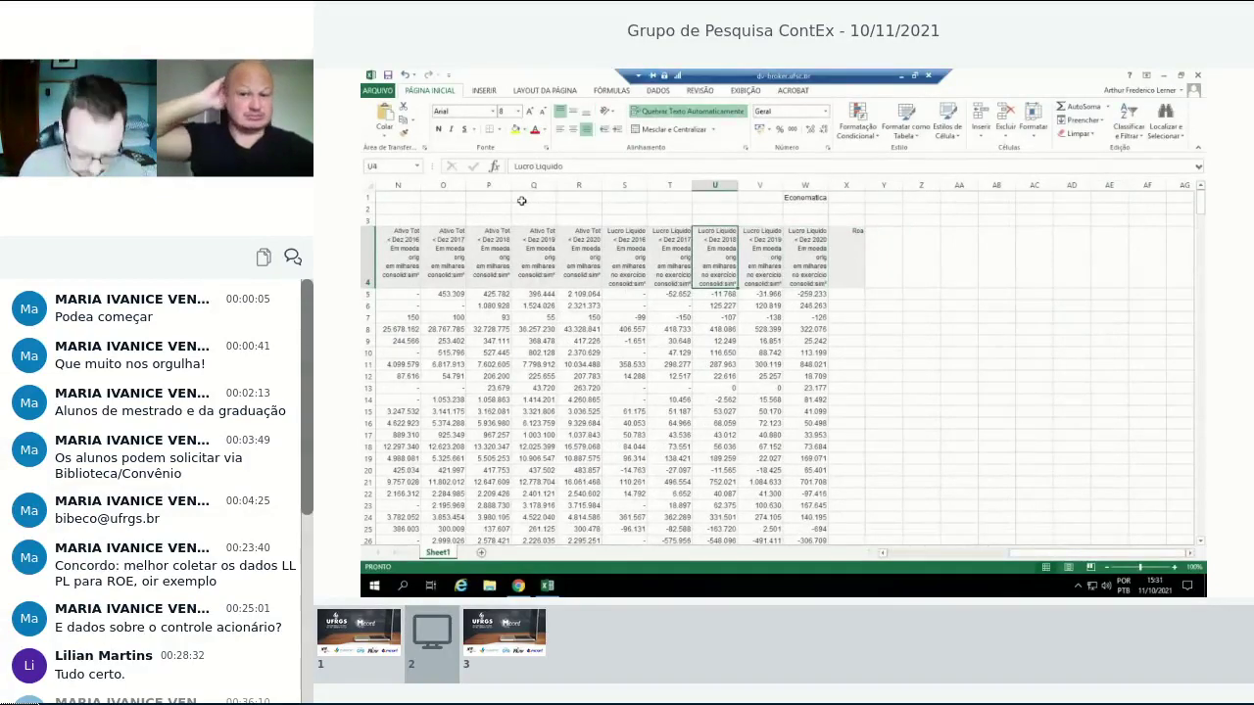
{"action": "key", "text": "Left"}
{"action": "key", "text": "Left"}
{"action": "key", "text": "Left"}
{"action": "key", "text": "Left"}
{"action": "key", "text": "Left"}
{"action": "key", "text": "Left"}
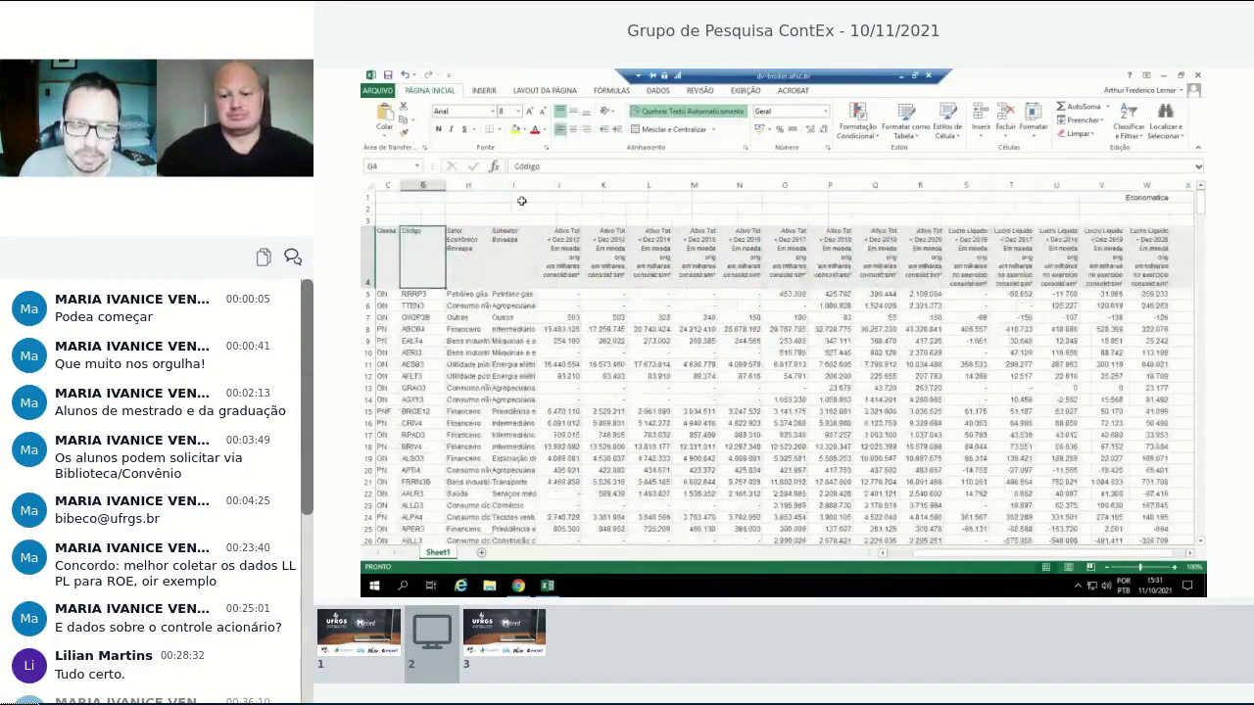
{"action": "key", "text": "ctrl+Right"}
{"action": "key", "text": "Right"}
{"action": "key", "text": "Left"}
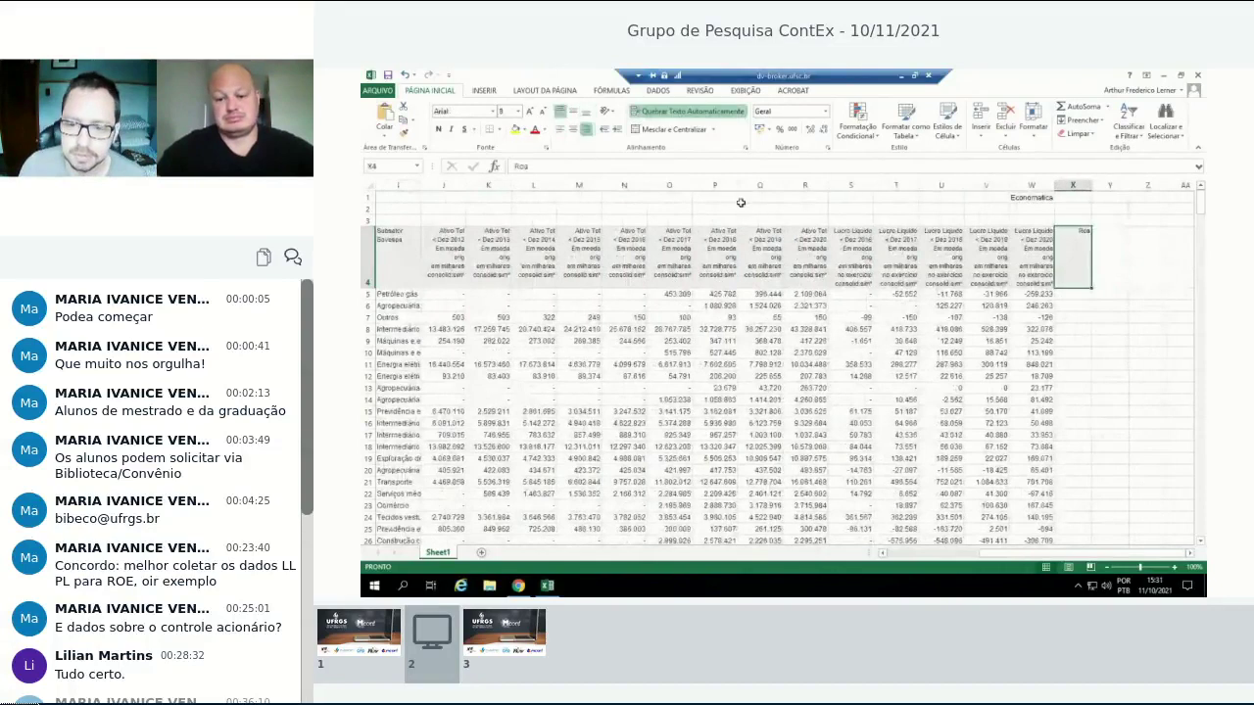
{"action": "left_click", "coordinate": [515, 167]}
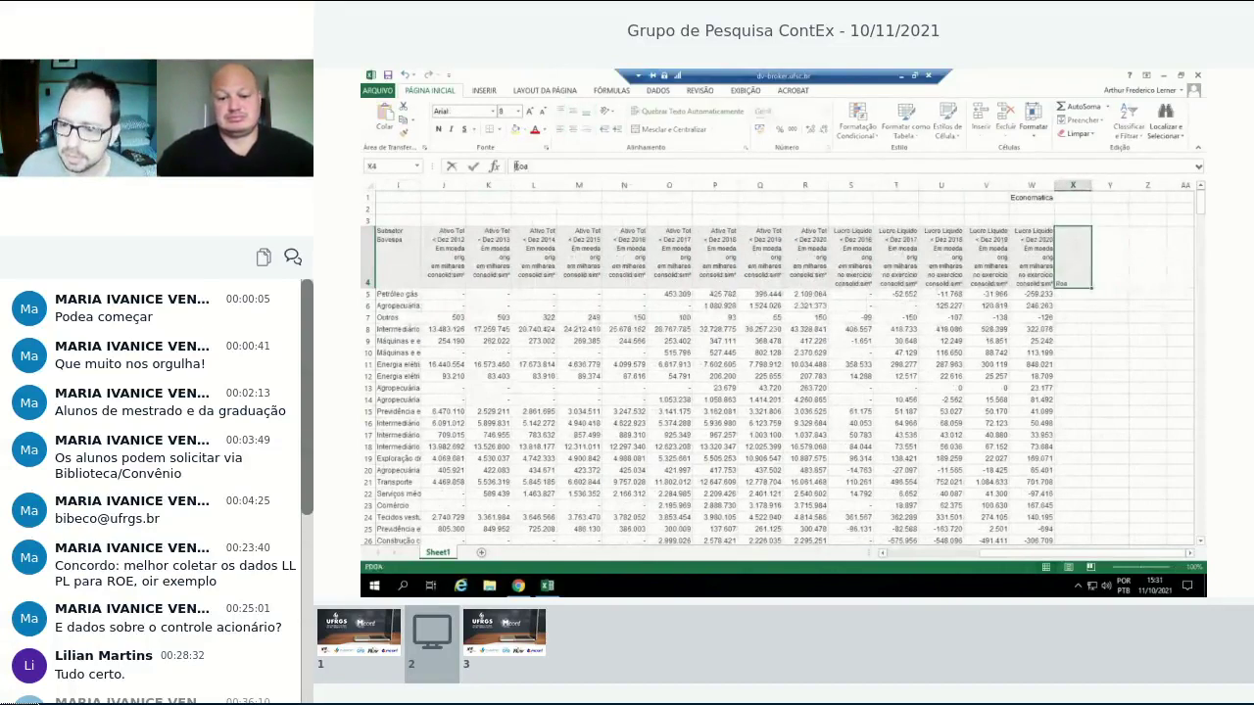
{"action": "type", "text": " 2018"}
{"action": "left_click", "coordinate": [1101, 261]}
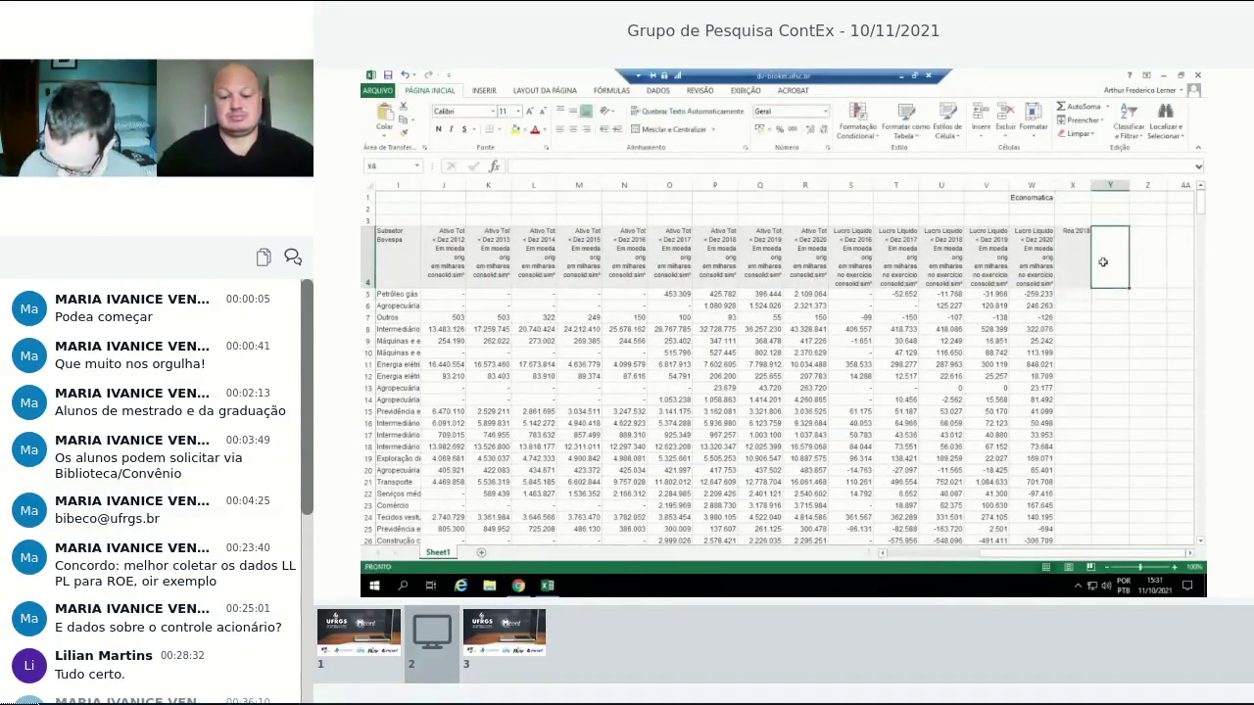
Add the headers 'roa 2019' in Y4 and 'roa 2020' in Z4.
{"action": "type", "text": "roa"}
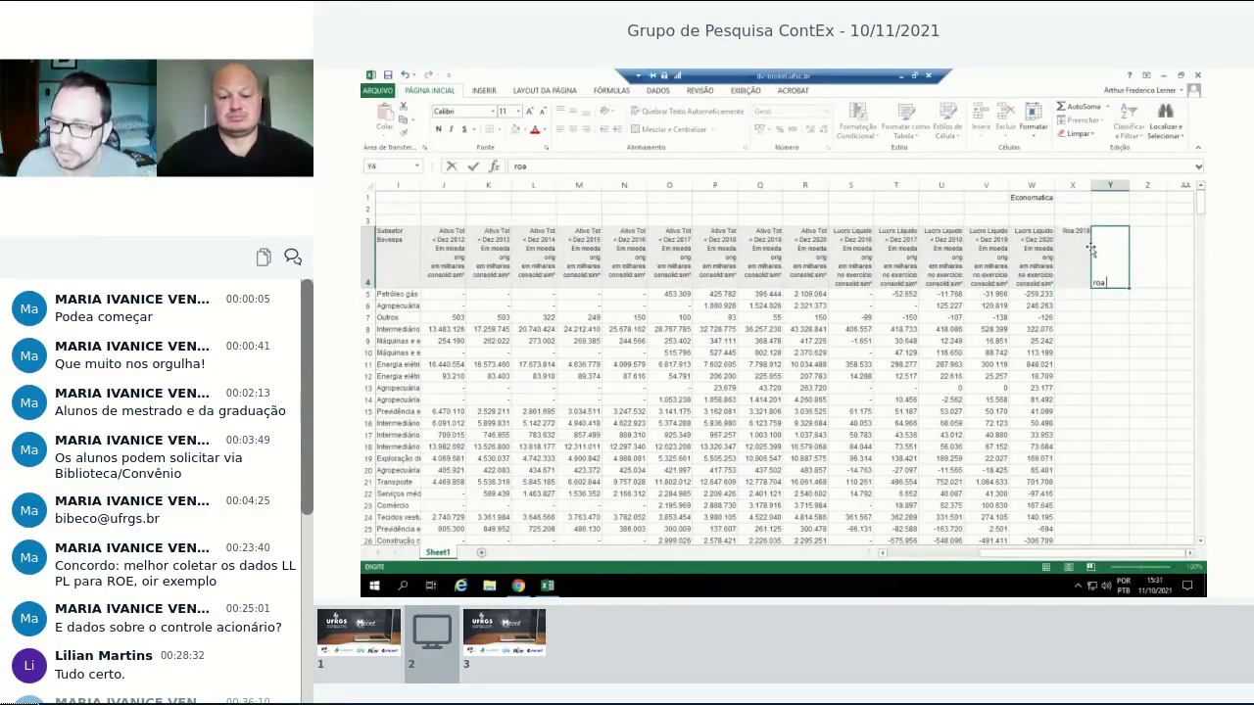
{"action": "type", "text": " 2019"}
{"action": "key", "text": "Return"}
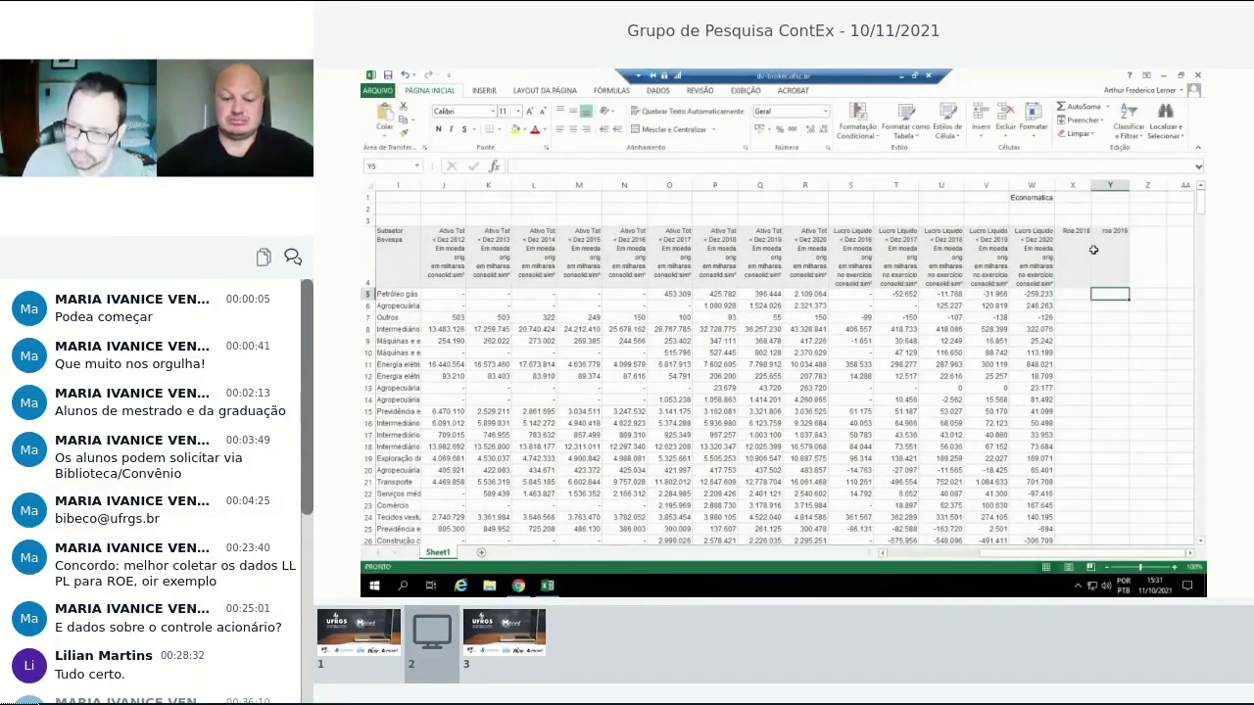
{"action": "left_click", "coordinate": [1150, 244]}
{"action": "type", "text": "2"}
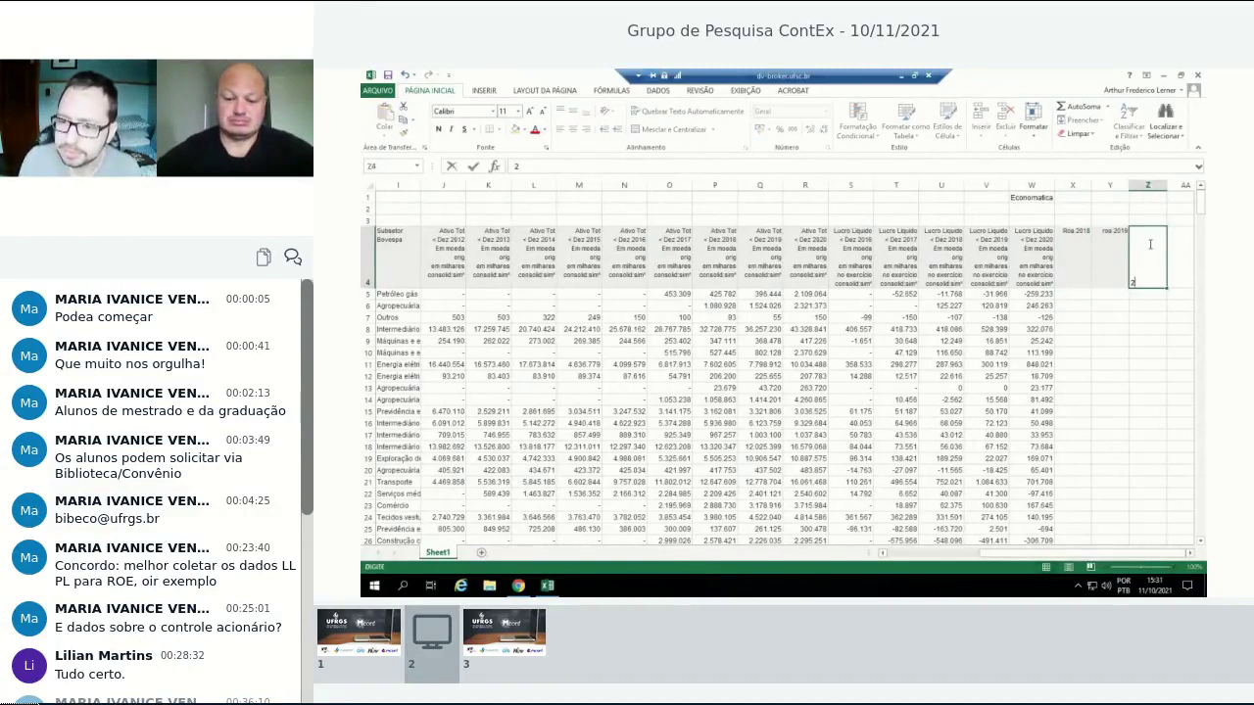
{"action": "type", "text": "roa 2"}
{"action": "type", "text": "020"}
{"action": "key", "text": "Return"}
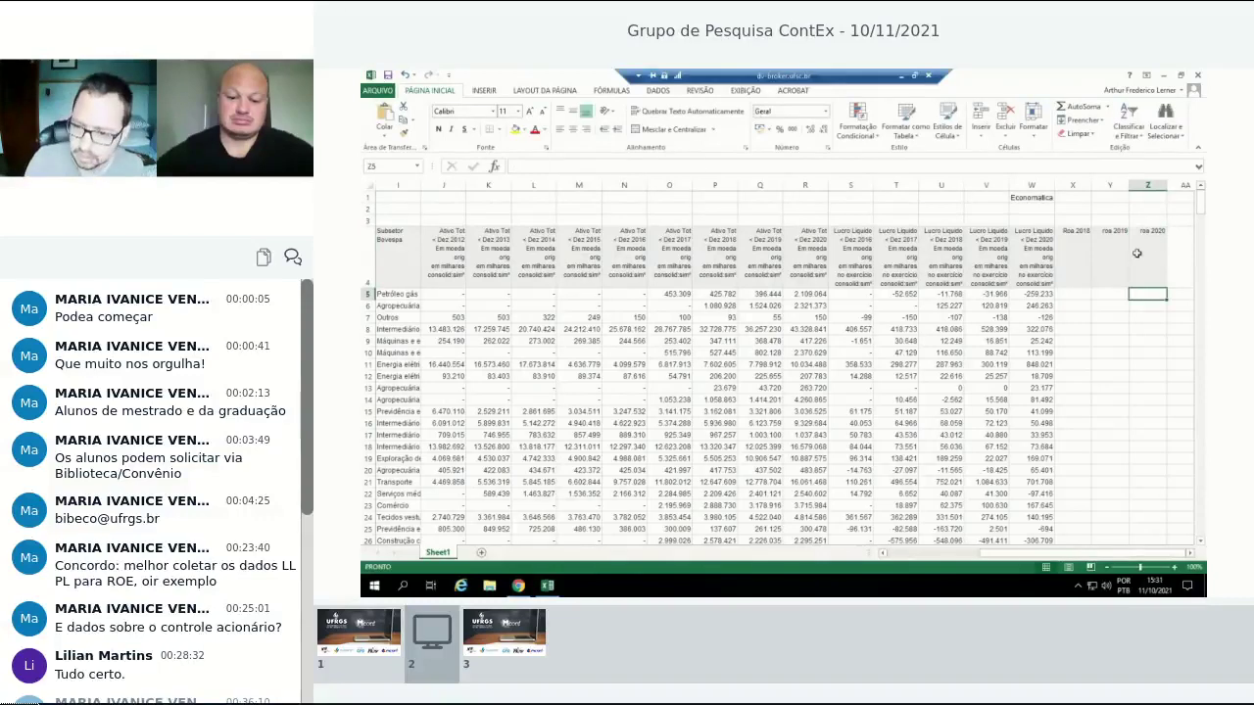
Start the first ROA formula in cell X5.
{"action": "left_click", "coordinate": [1077, 254]}
{"action": "left_click", "coordinate": [1078, 293]}
{"action": "type", "text": "="}
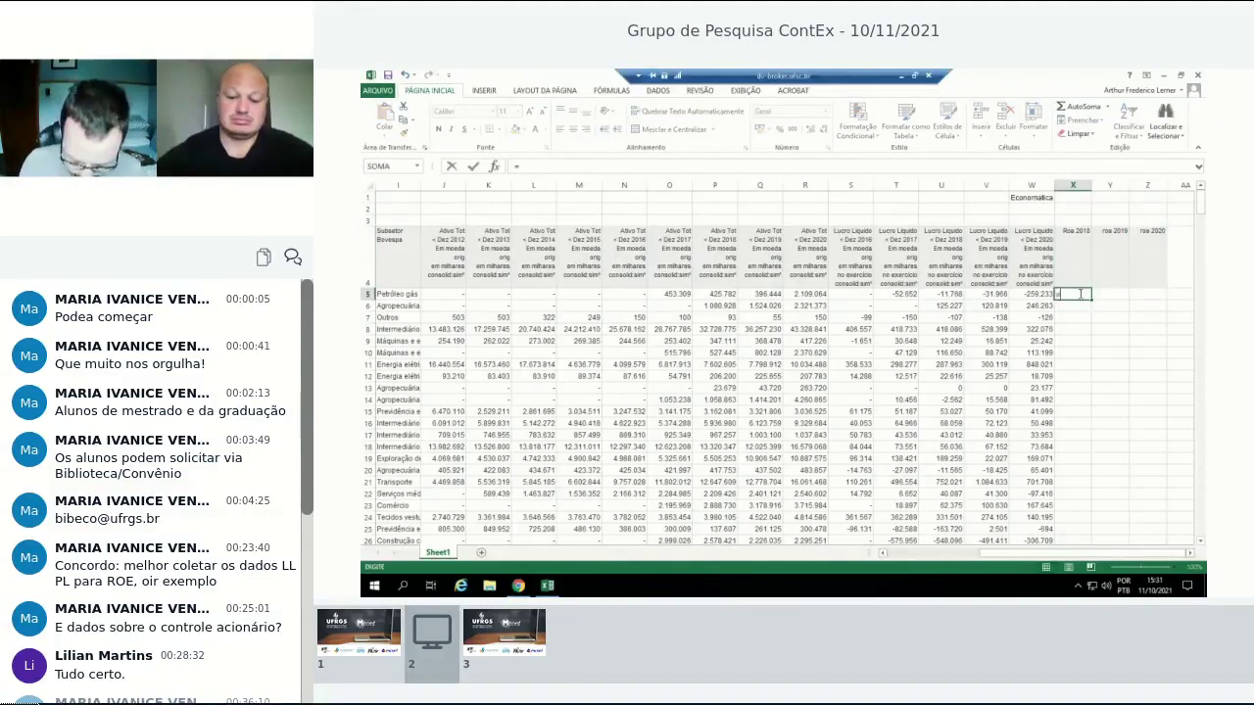
Complete the Roa 2018 formula in X5 as =U5/P5 (net profit over total assets).
{"action": "key", "text": "Left"}
{"action": "key", "text": "Left"}
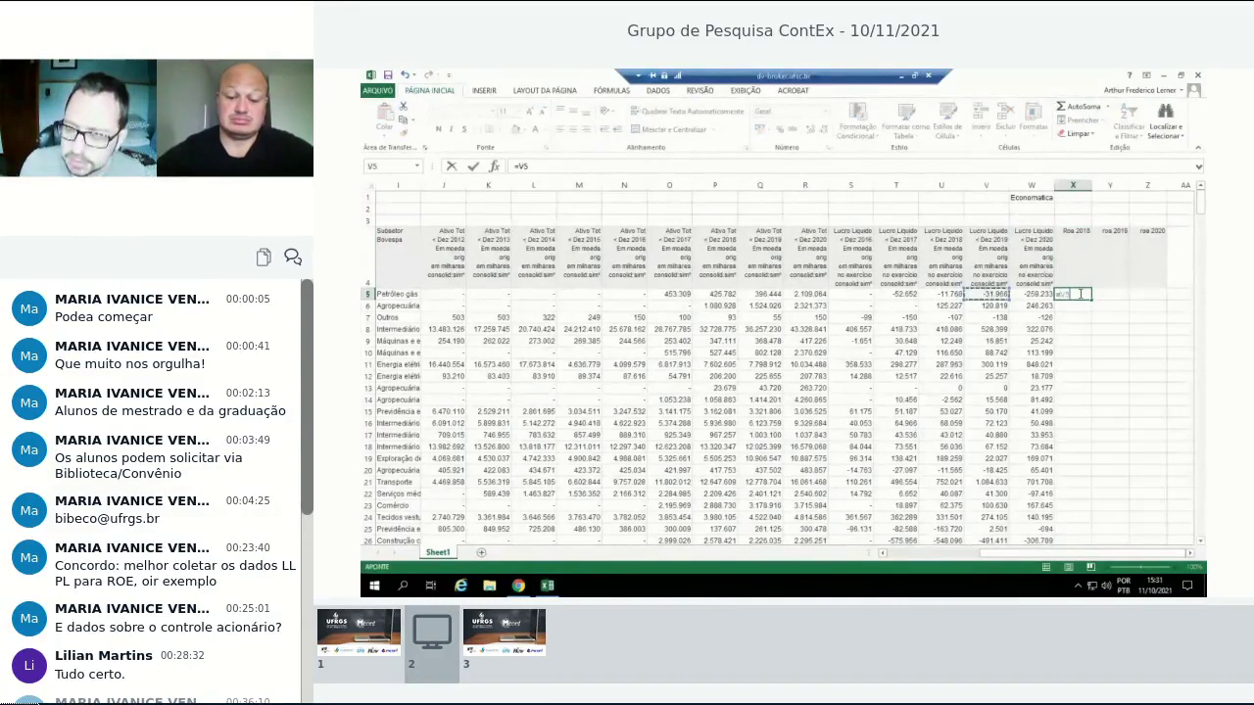
{"action": "key", "text": "Left"}
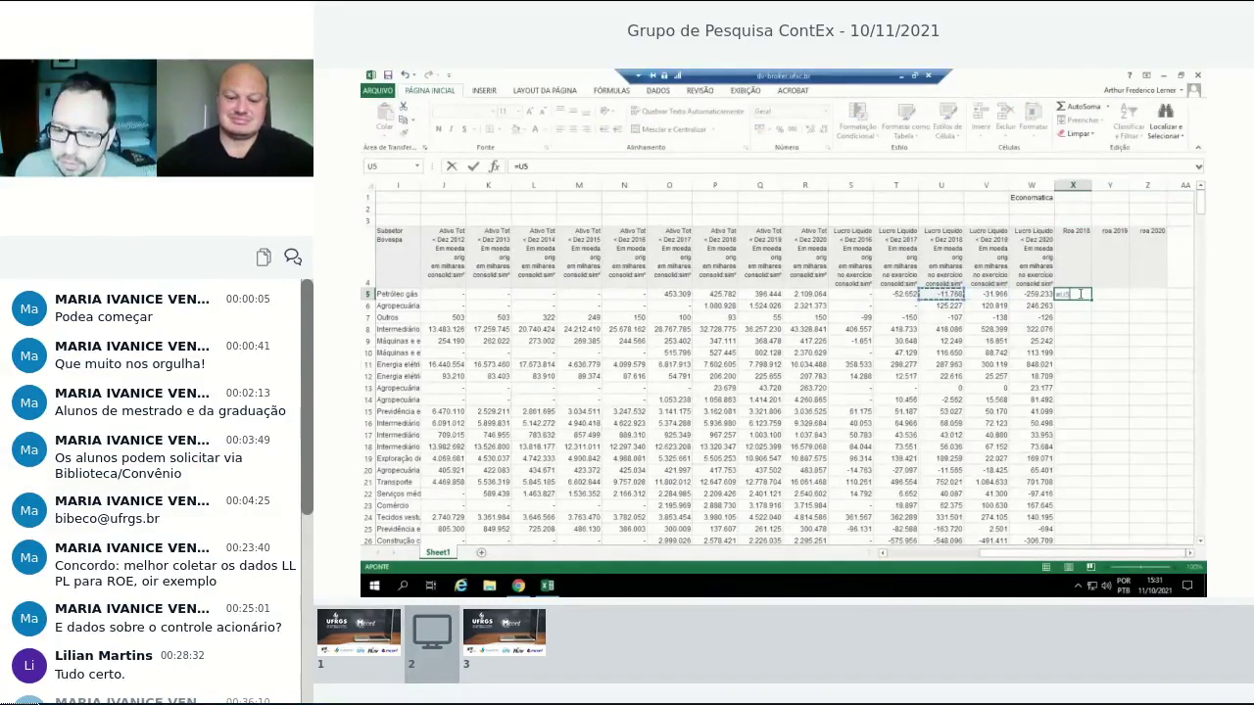
{"action": "type", "text": "/"}
{"action": "key", "text": "Left"}
{"action": "key", "text": "Left"}
{"action": "key", "text": "Left"}
{"action": "key", "text": "Left"}
{"action": "key", "text": "Left"}
{"action": "key", "text": "Left"}
{"action": "key", "text": "Left"}
{"action": "key", "text": "Left"}
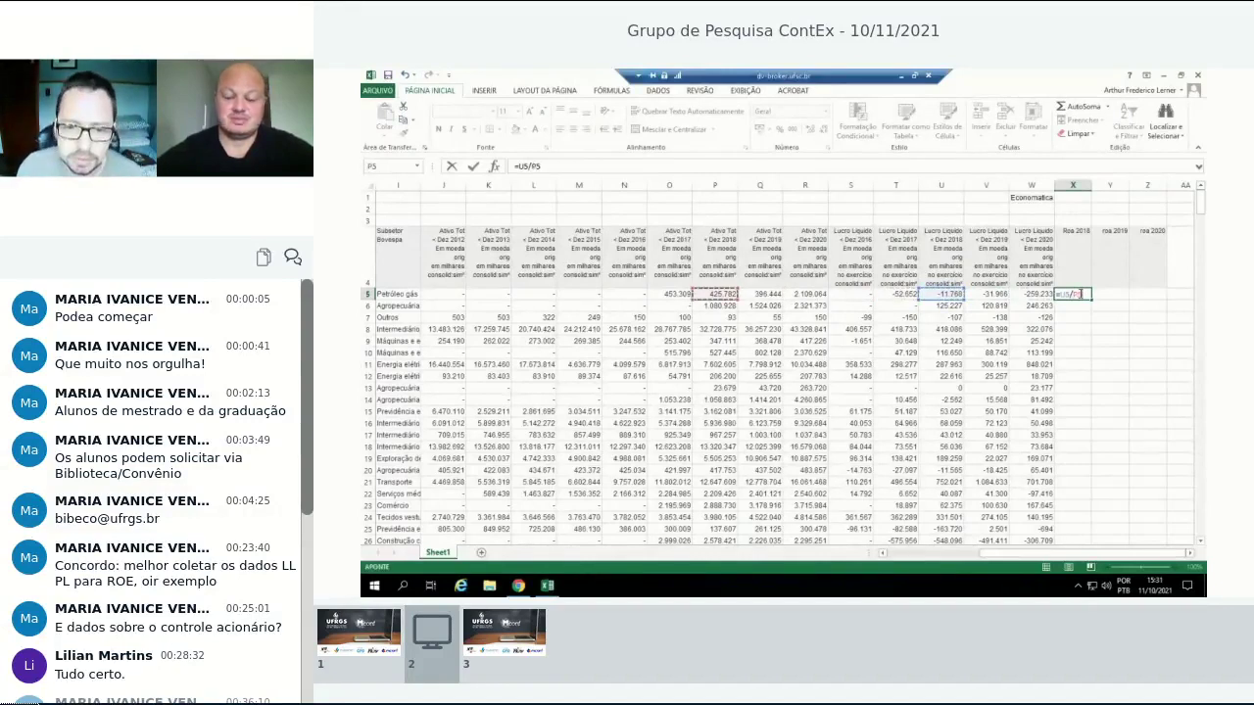
{"action": "key", "text": "Return"}
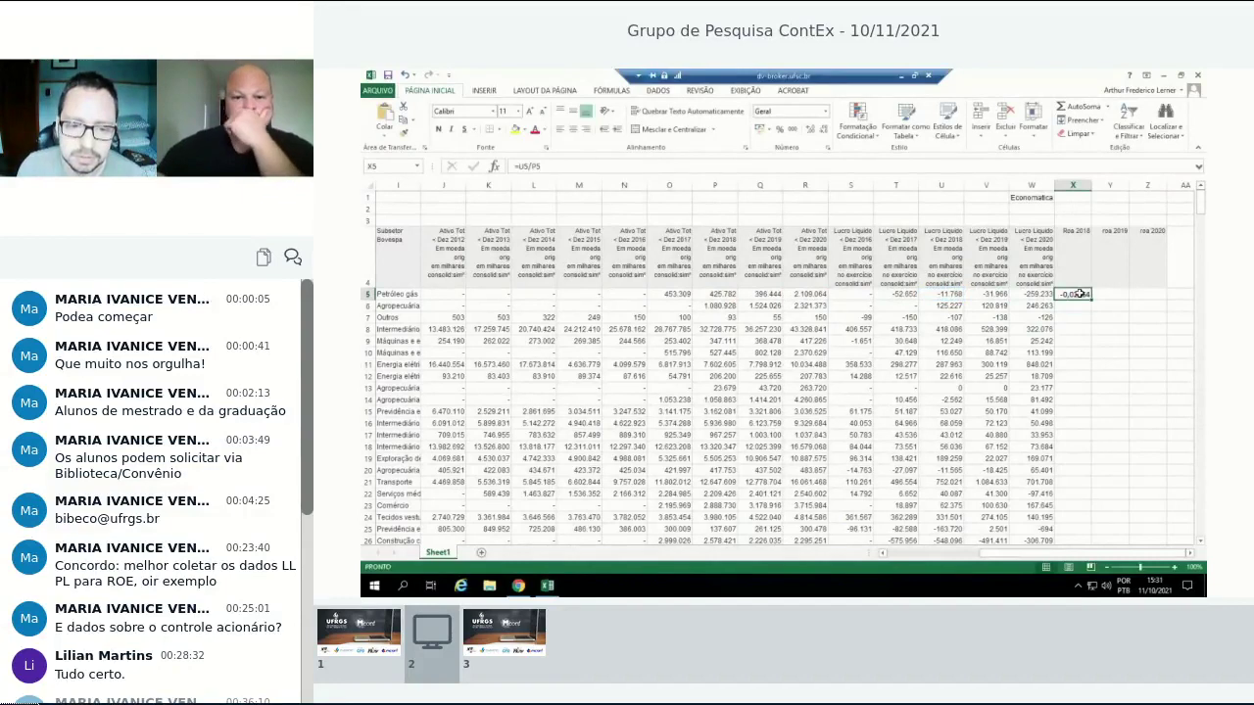
Copy the Roa 2018 formula down column X to row 416.
{"action": "key", "text": "ctrl+c"}
{"action": "key", "text": "Left"}
{"action": "key", "text": "ctrl+Down"}
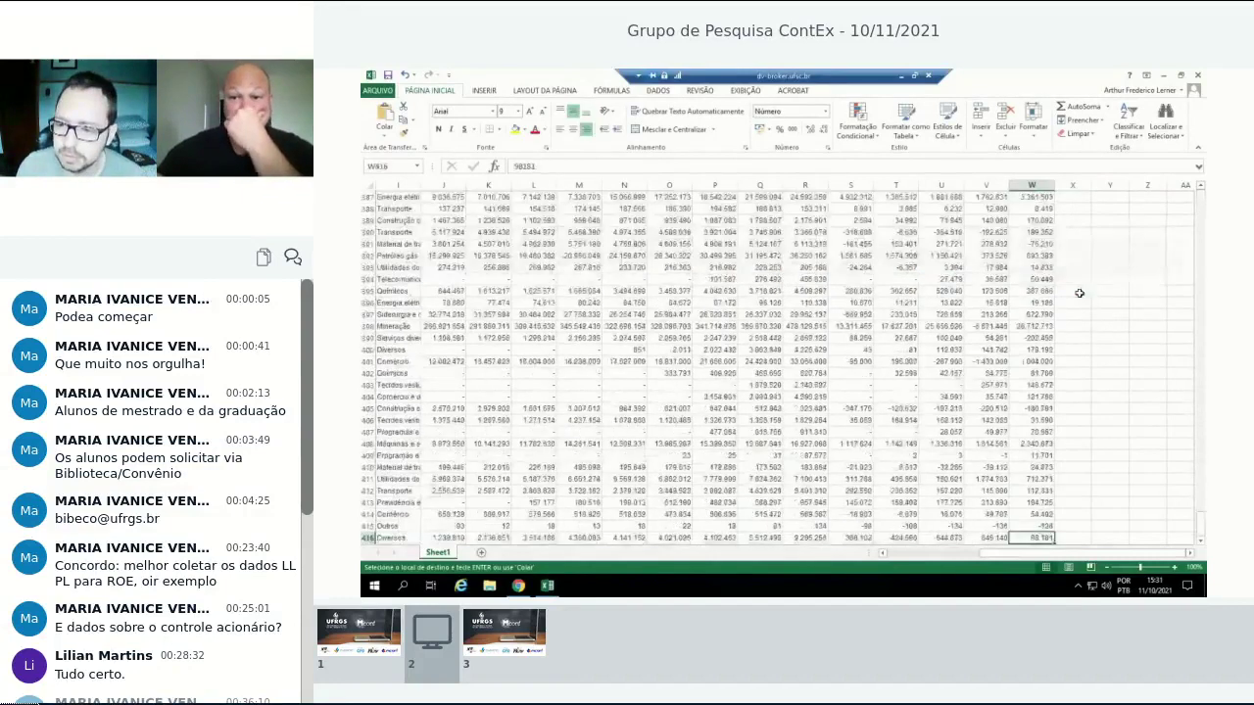
{"action": "key", "text": "Right"}
{"action": "key", "text": "ctrl+shift+Up"}
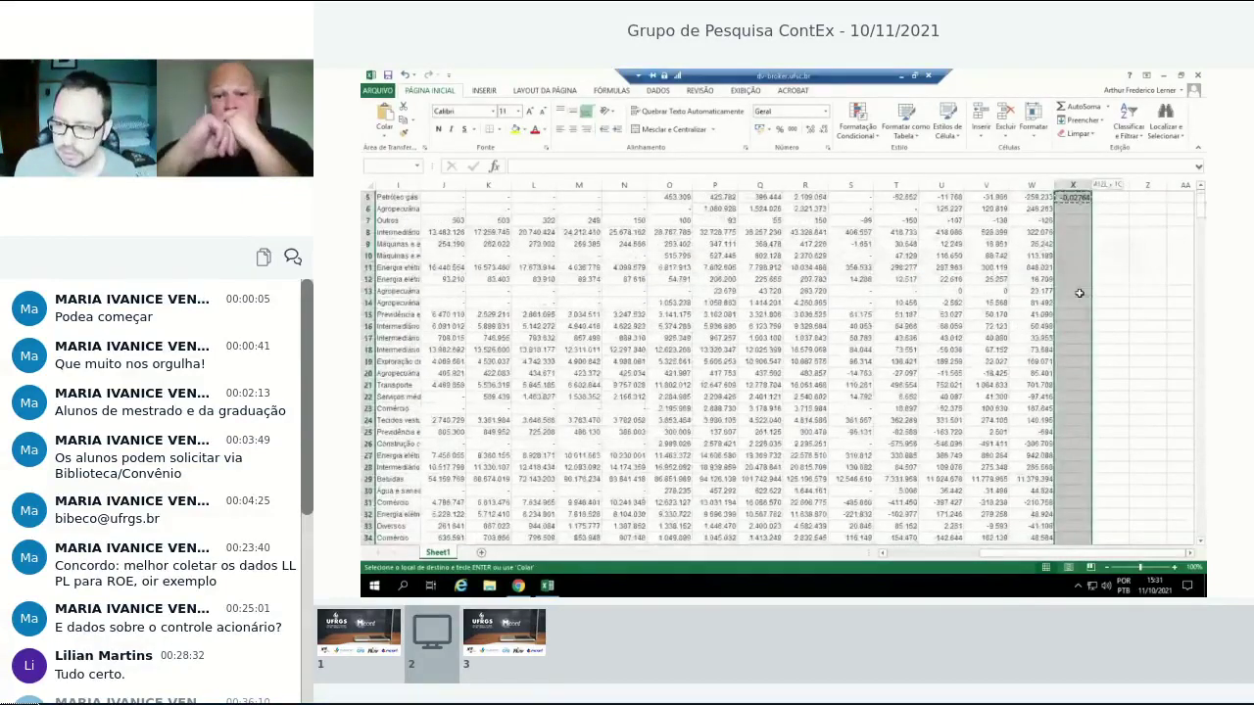
{"action": "key", "text": "ctrl+v"}
{"action": "key", "text": "ctrl+Up"}
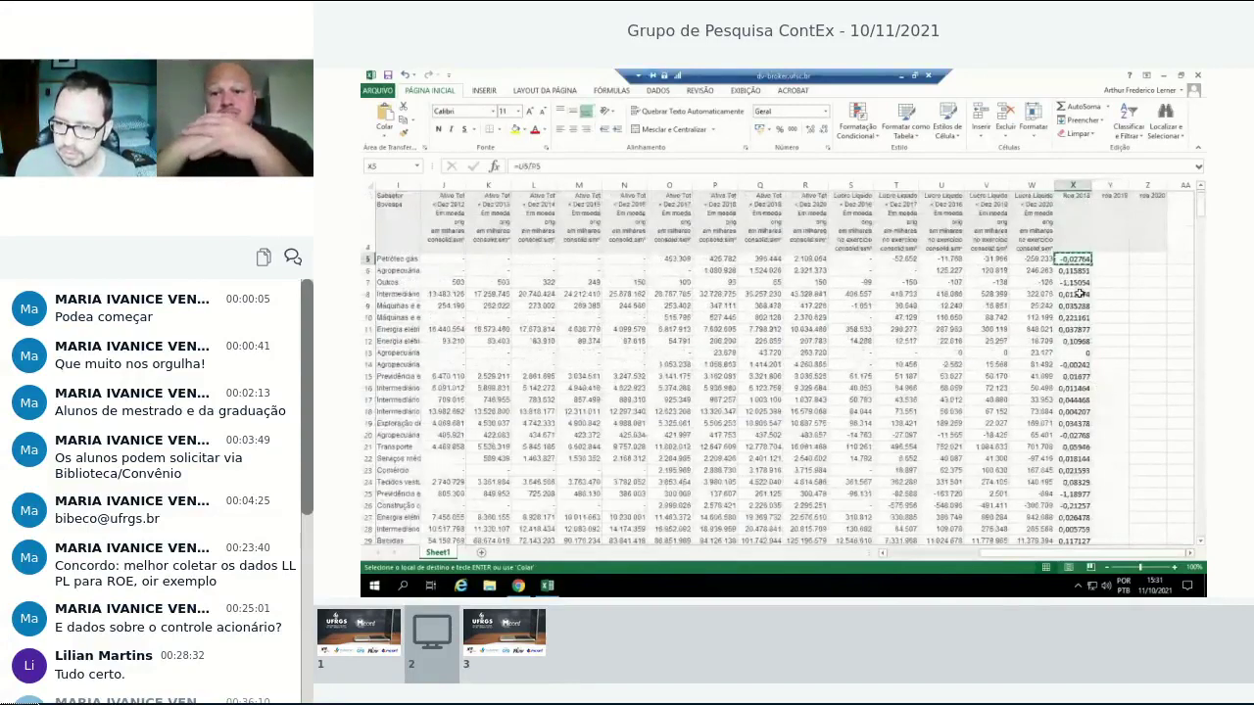
Paste the ROA formula into the roa 2019 and roa 2020 columns, Y5:Z416.
{"action": "key", "text": "Right"}
{"action": "key", "text": "ctrl+v"}
{"action": "key", "text": "Right"}
{"action": "key", "text": "Left"}
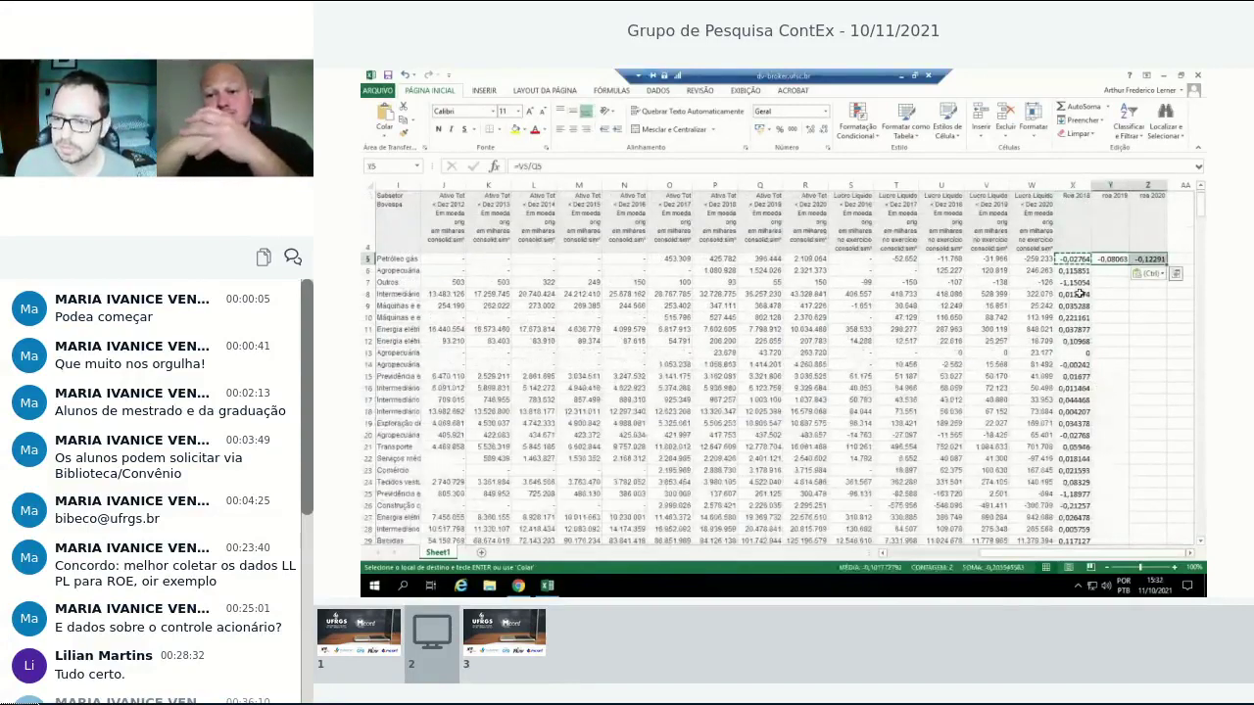
{"action": "key", "text": "Left"}
{"action": "key", "text": "ctrl+Down"}
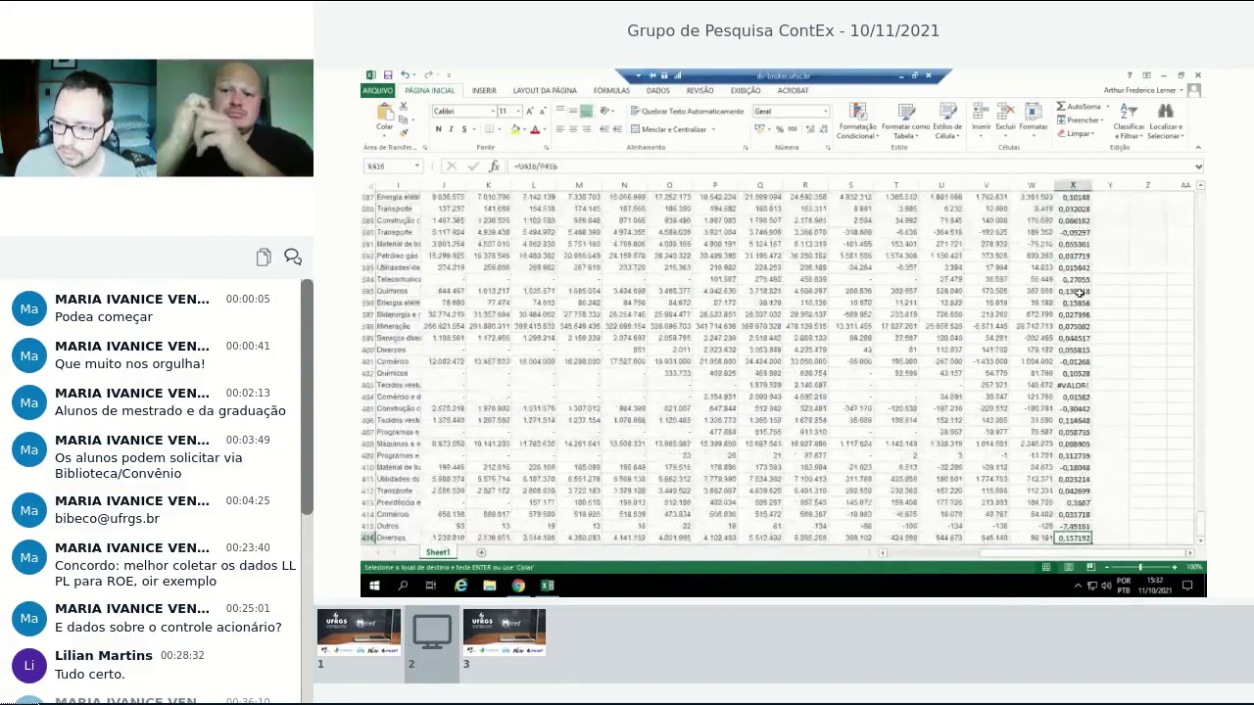
{"action": "key", "text": "Left"}
{"action": "key", "text": "Left"}
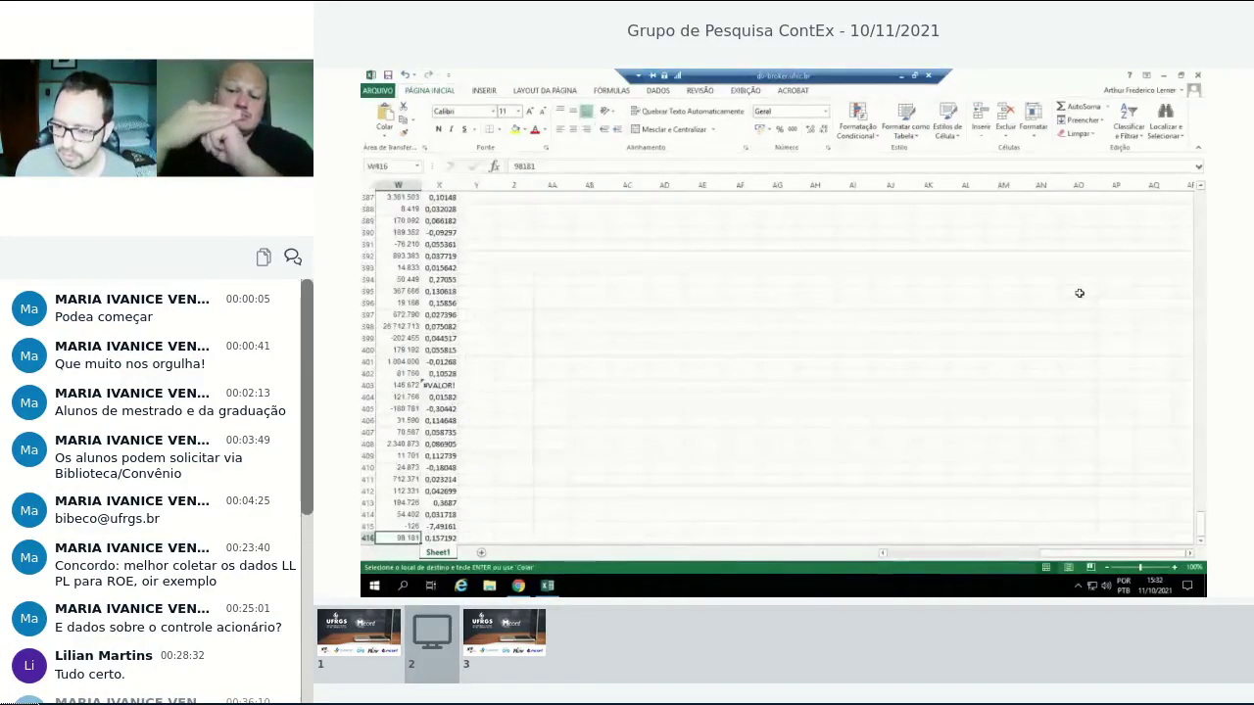
{"action": "key", "text": "Right"}
{"action": "key", "text": "Right"}
{"action": "key", "text": "Right"}
{"action": "key", "text": "shift+Right"}
{"action": "key", "text": "ctrl+shift+Up"}
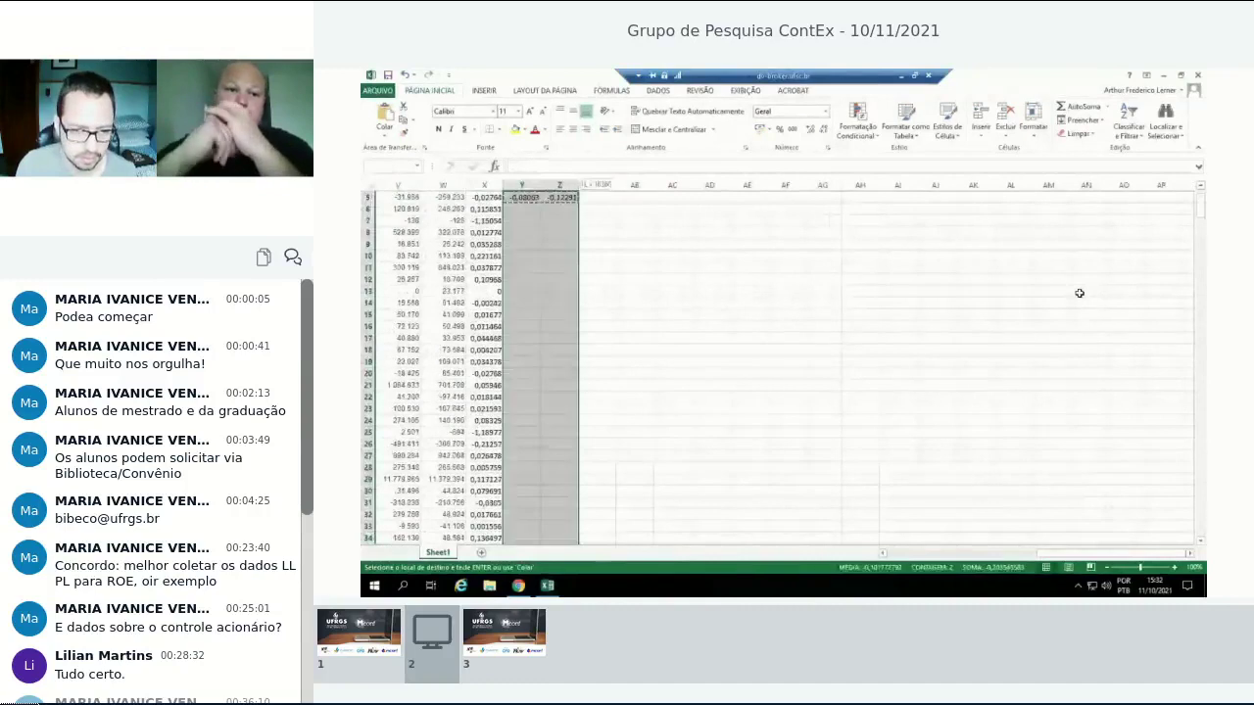
{"action": "key", "text": "ctrl+v"}
Select the whole ROA block X5:Z416.
{"action": "key", "text": "Left"}
{"action": "key", "text": "Left"}
{"action": "key", "text": "ctrl+Up"}
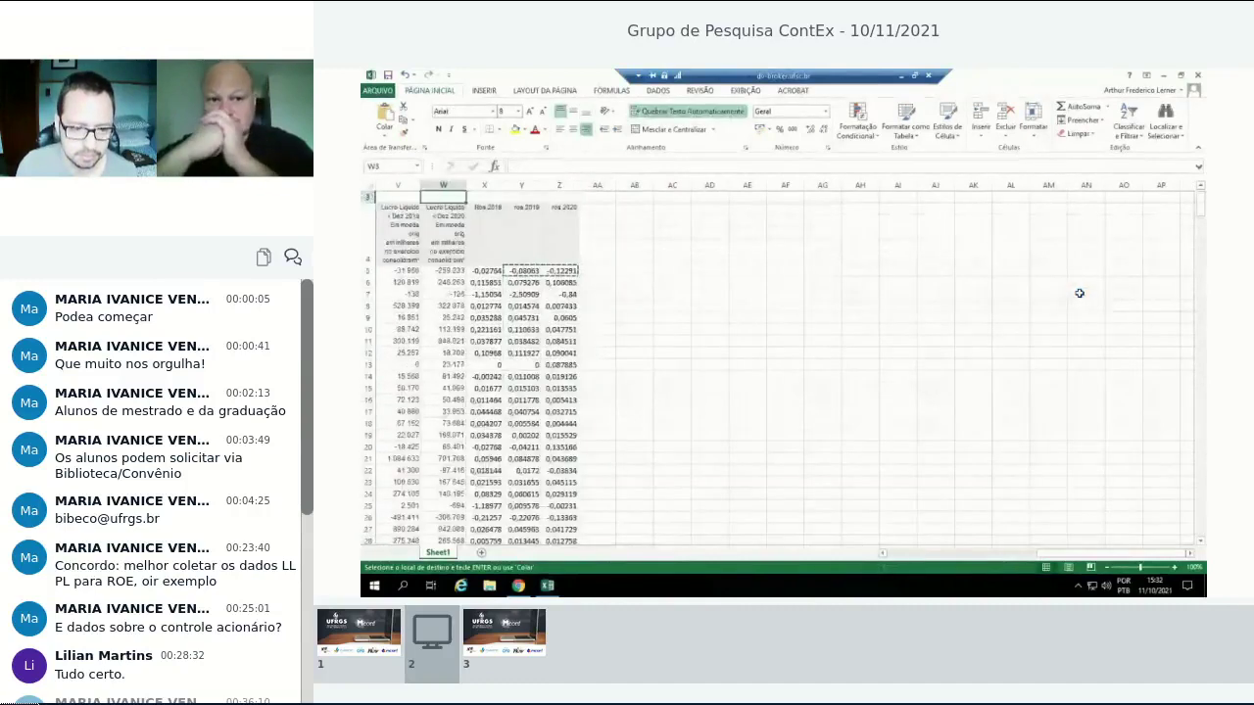
{"action": "key", "text": "Left"}
{"action": "key", "text": "Left"}
{"action": "key", "text": "Left"}
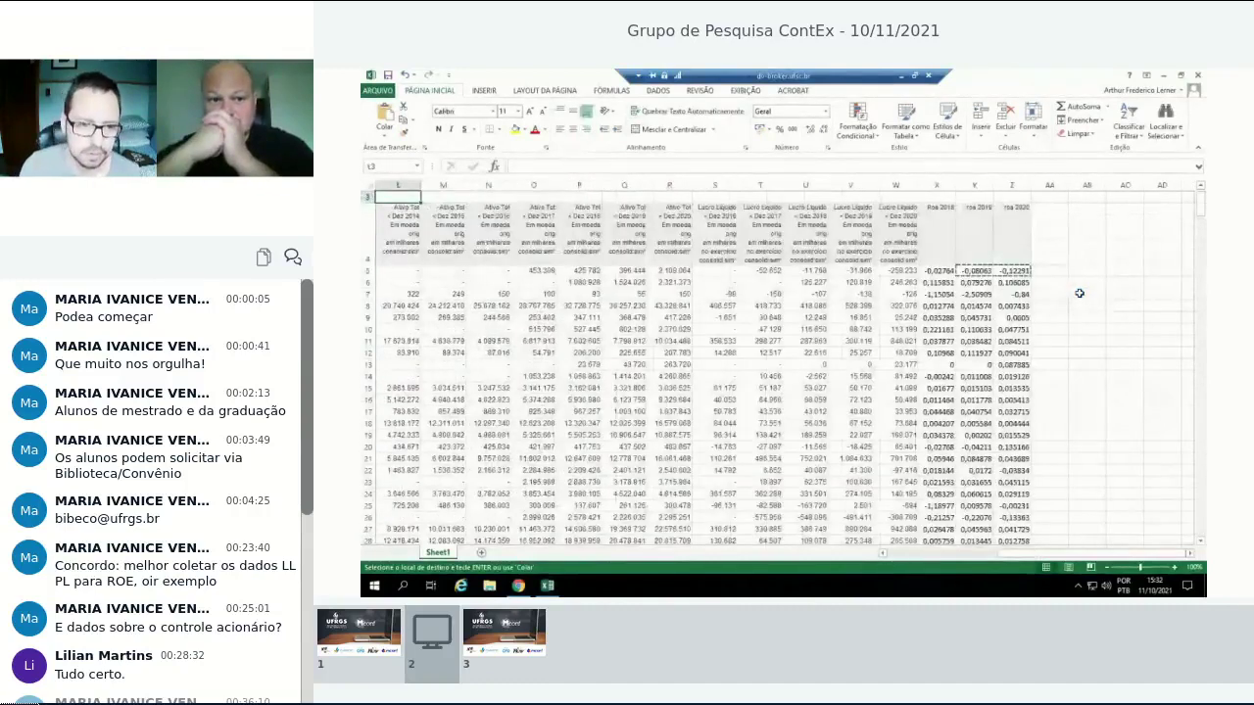
{"action": "left_click", "coordinate": [1022, 280]}
{"action": "key", "text": "Up"}
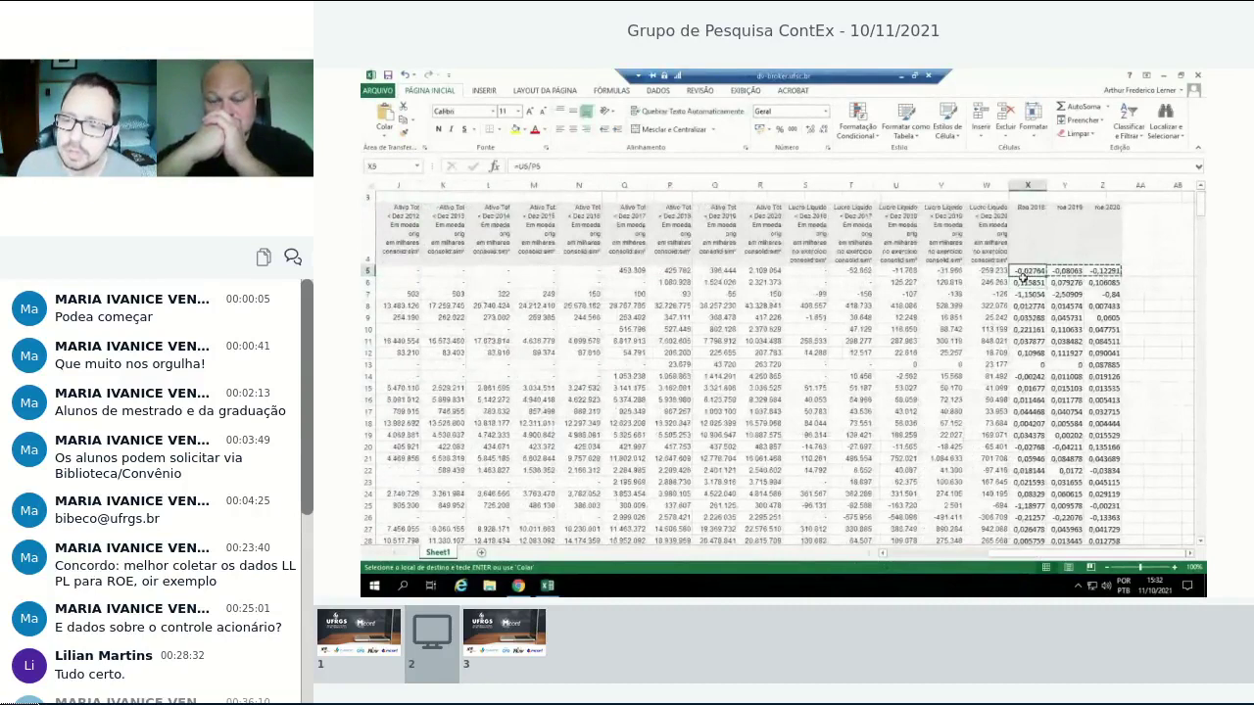
{"action": "key", "text": "shift+Right"}
{"action": "key", "text": "shift+Right"}
{"action": "key", "text": "ctrl+shift+Down"}
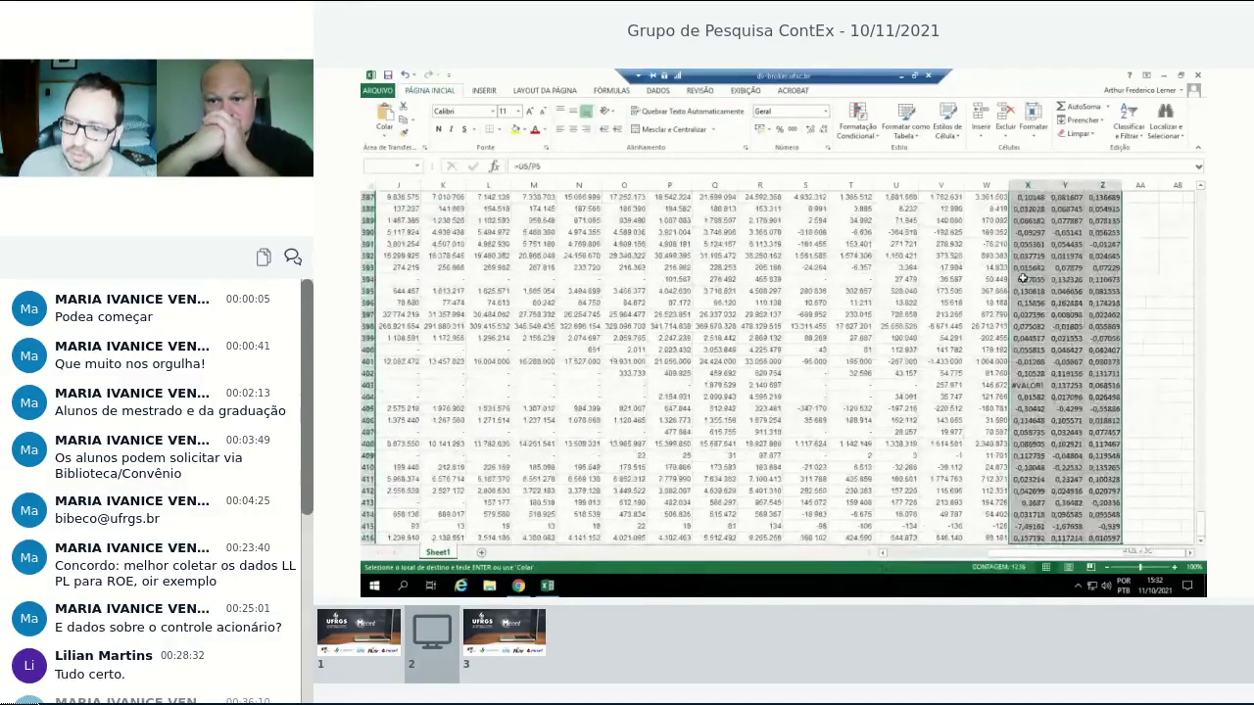
{"action": "scroll", "coordinate": [1022, 279], "scroll_direction": "up", "scroll_amount": 20}
{"action": "key", "text": "ctrl+Up"}
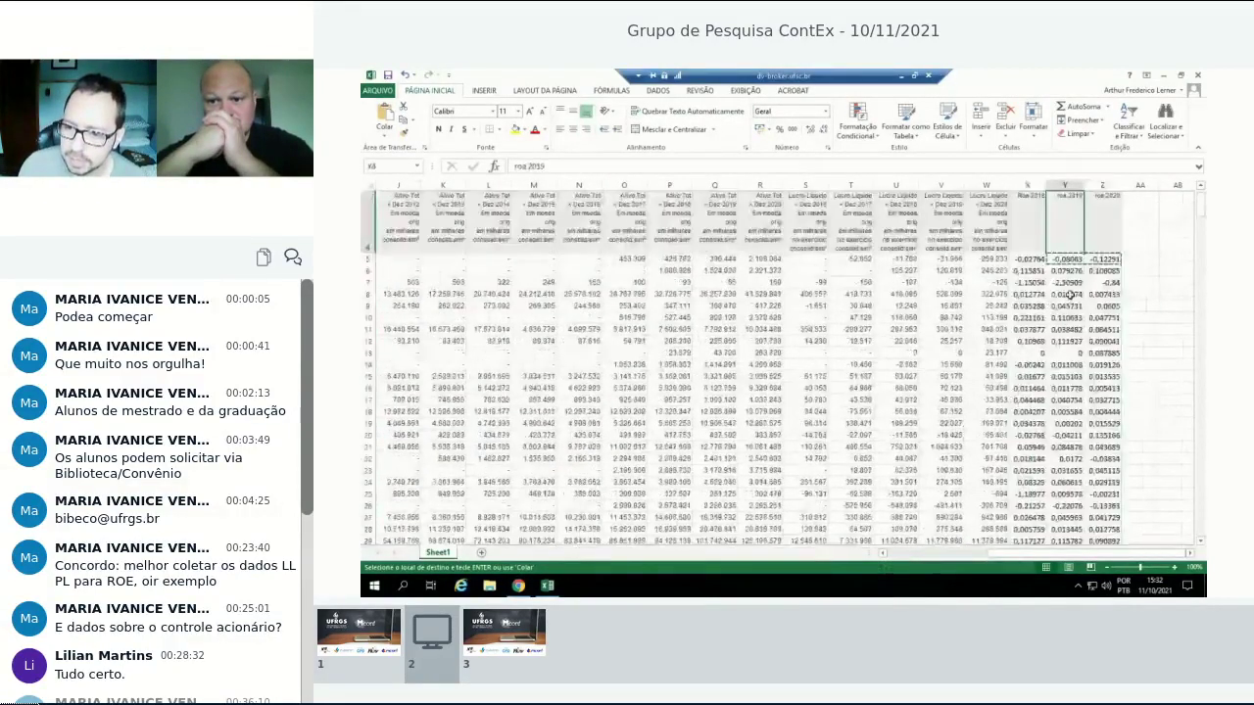
{"action": "key", "text": "Left"}
{"action": "key", "text": "Down"}
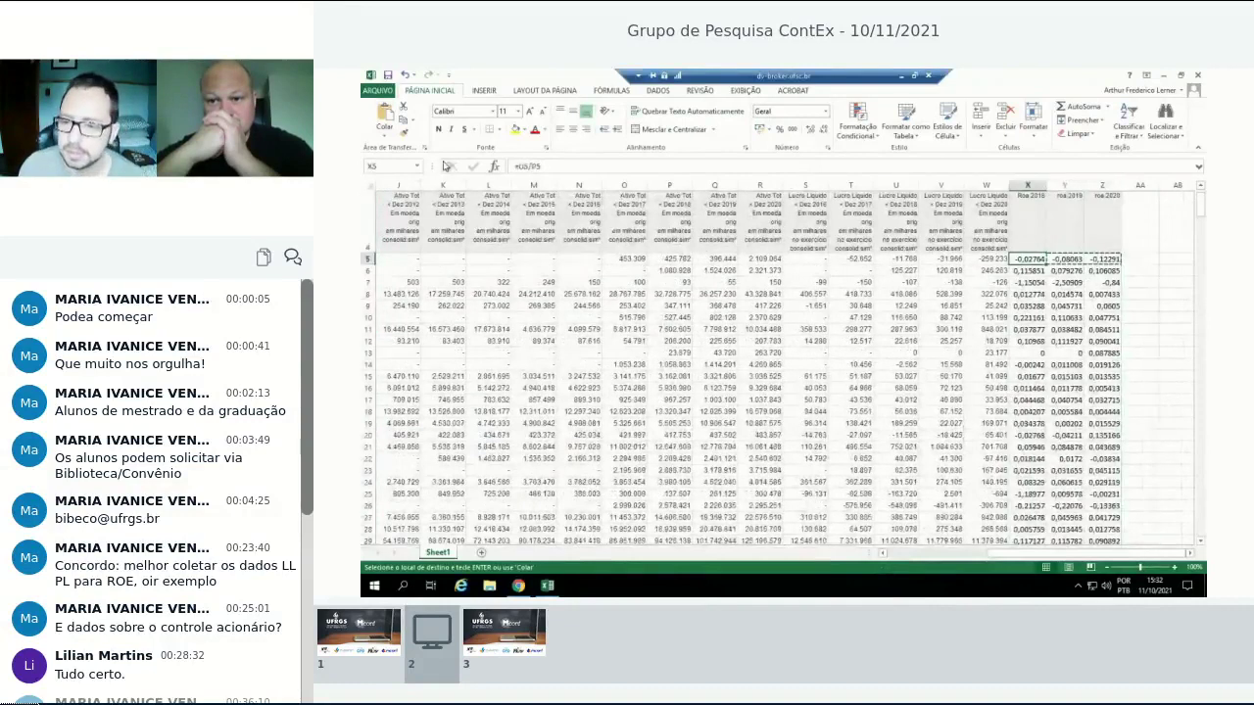
{"action": "key", "text": "shift+Right"}
{"action": "key", "text": "shift+Right"}
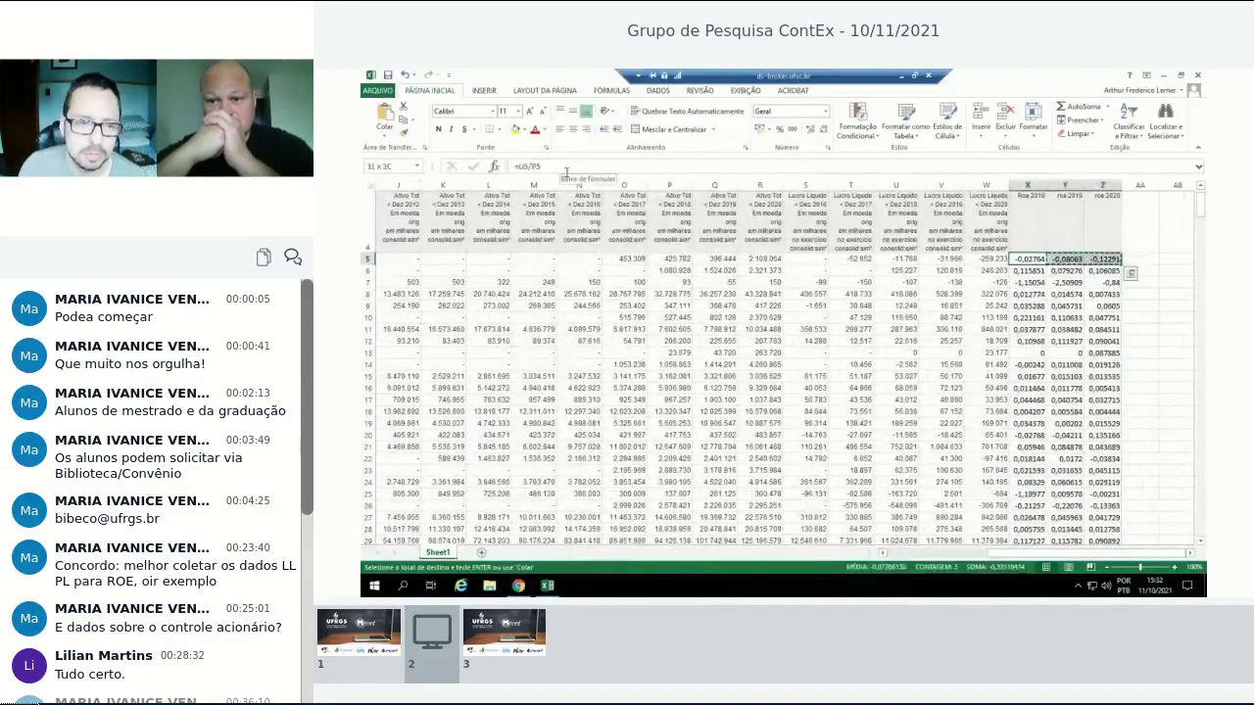
{"action": "key", "text": "ctrl+shift+Down"}
{"action": "scroll", "coordinate": [1091, 468], "scroll_direction": "down", "scroll_amount": 3}
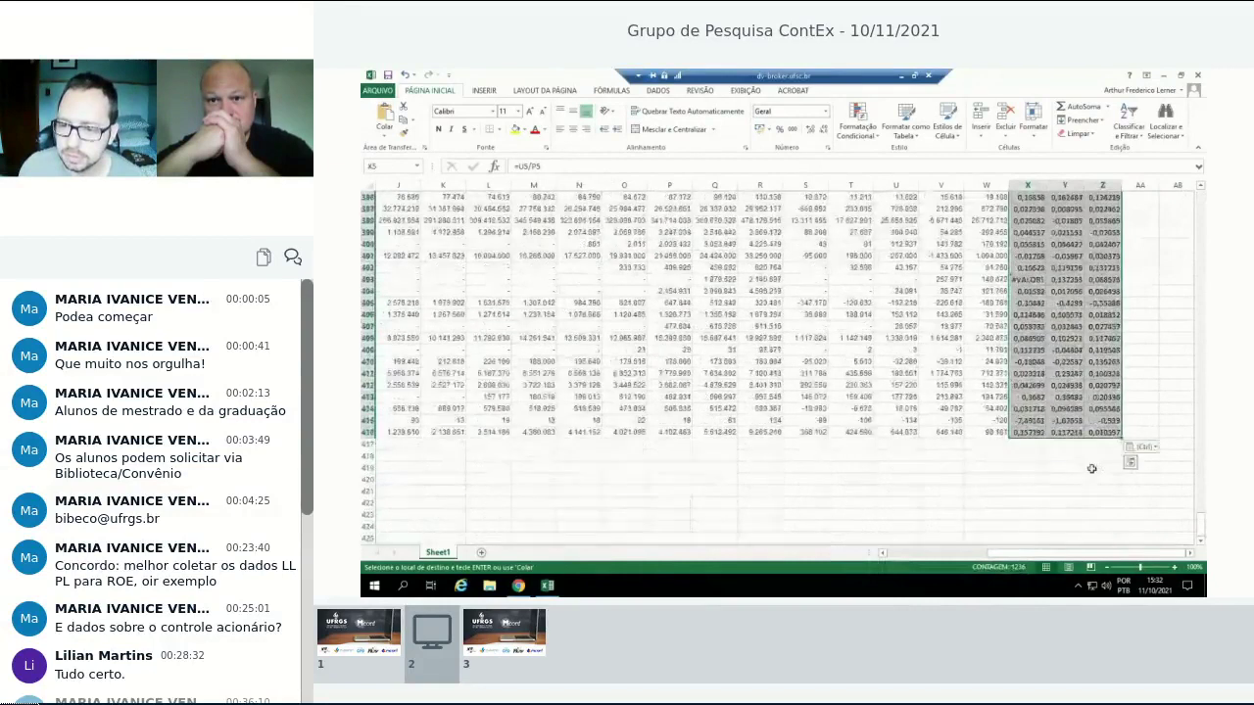
Paste X5:Z416 back onto itself as values only using Paste Special.
{"action": "right_click", "coordinate": [1042, 349]}
{"action": "key", "text": "Escape"}
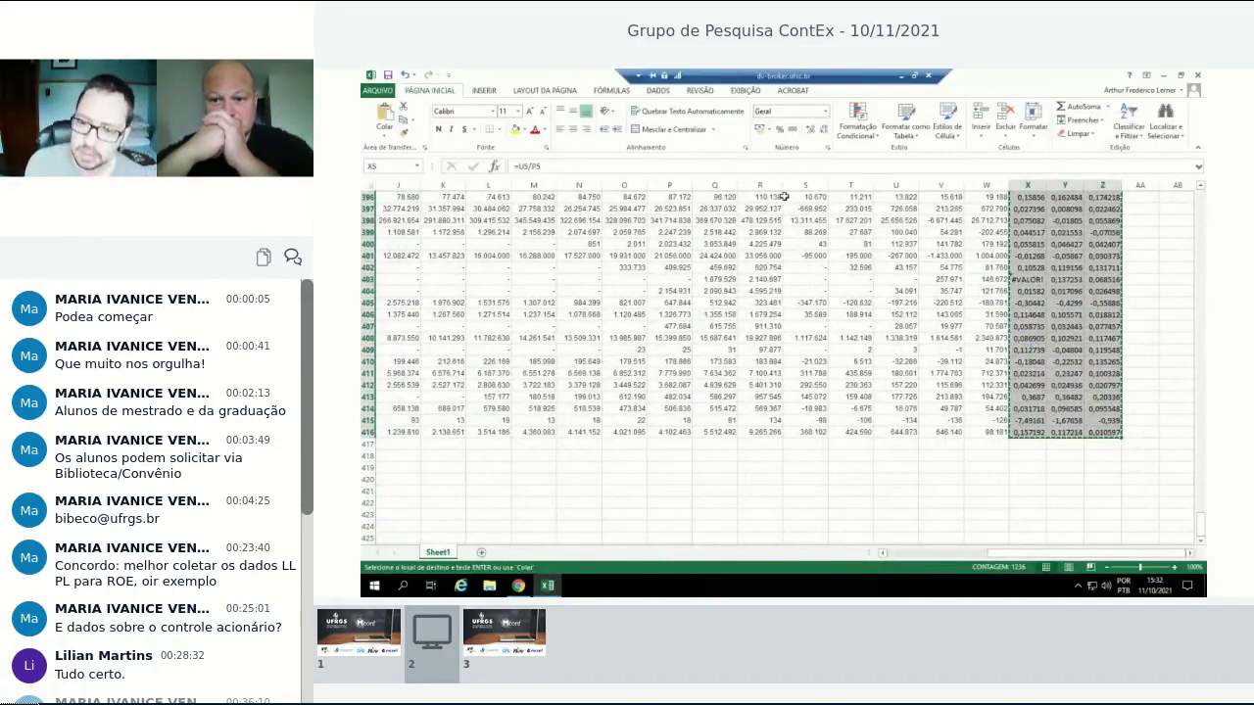
{"action": "key", "text": "ctrl+BackSpace"}
{"action": "key", "text": "ctrl+alt+v"}
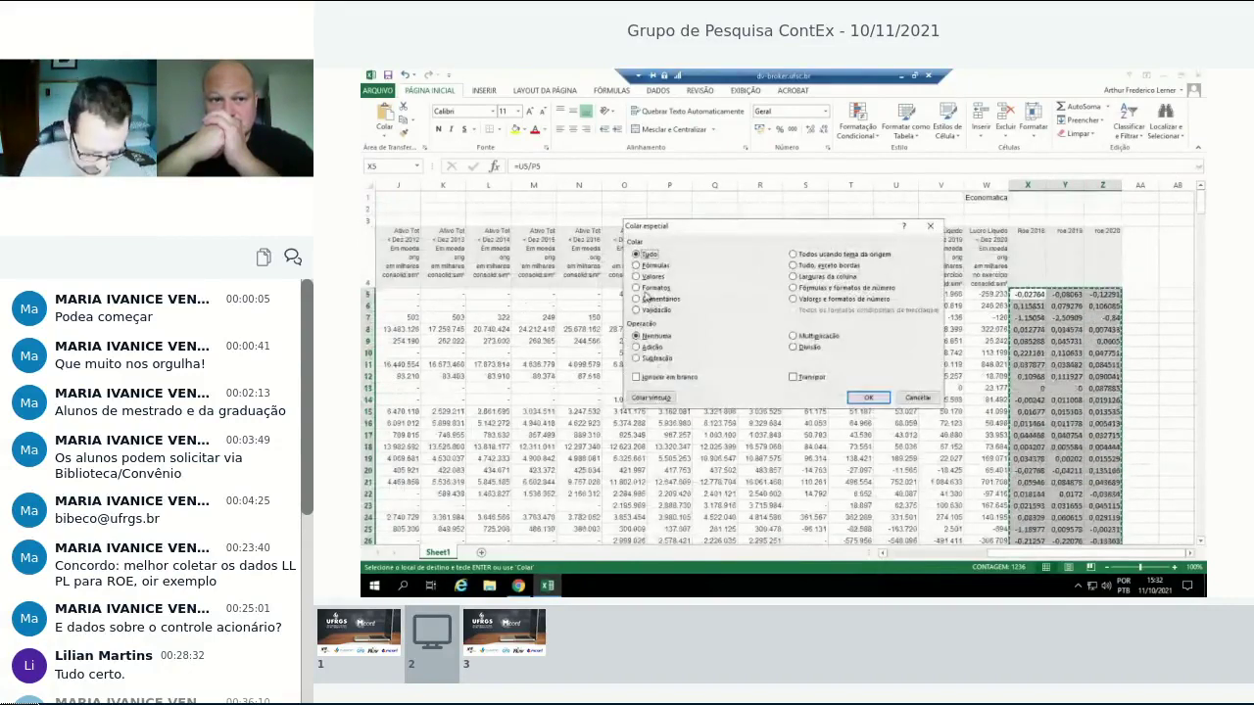
{"action": "left_click", "coordinate": [643, 277]}
{"action": "key", "text": "Return"}
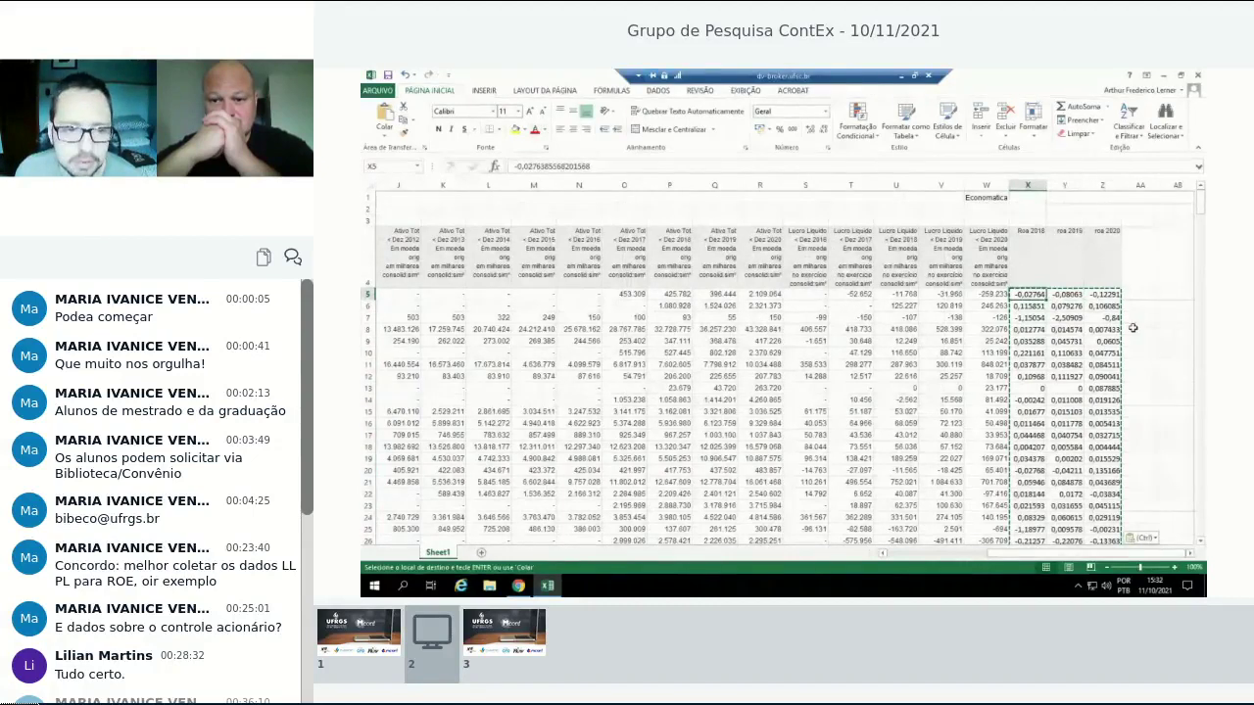
{"action": "key", "text": "Escape"}
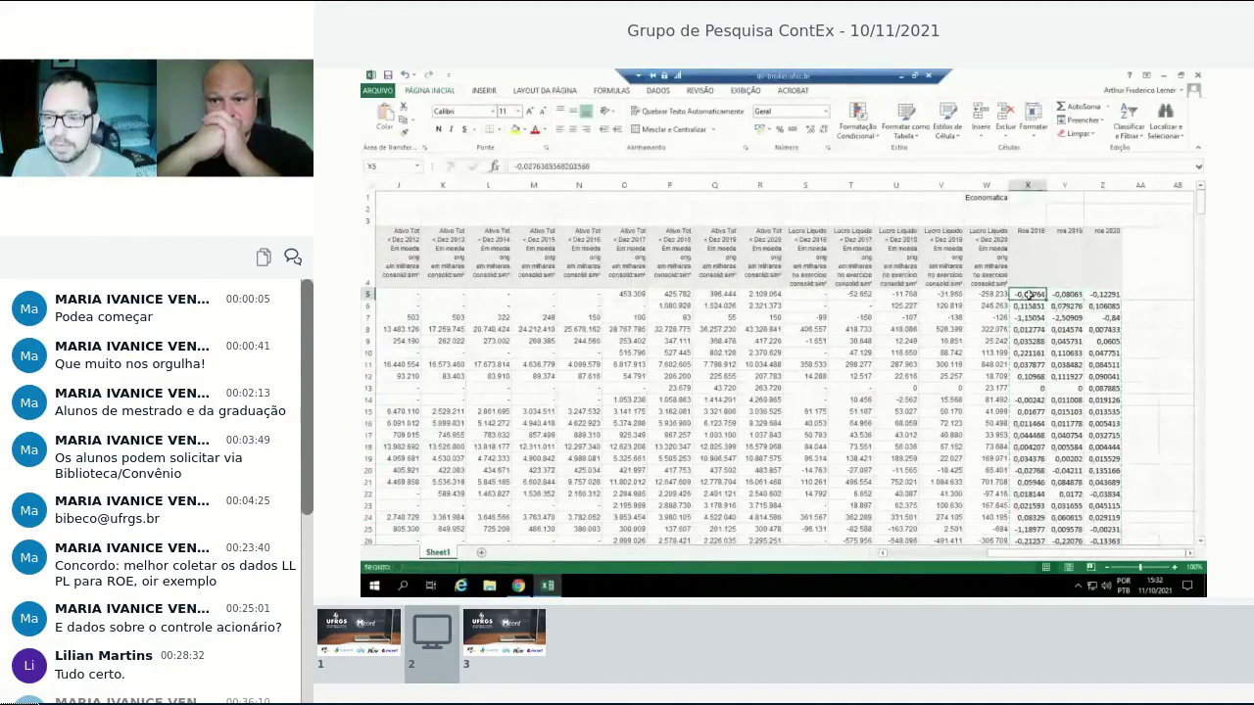
{"action": "key", "text": "shift+Right"}
{"action": "key", "text": "shift+Right"}
{"action": "key", "text": "ctrl+shift+Down"}
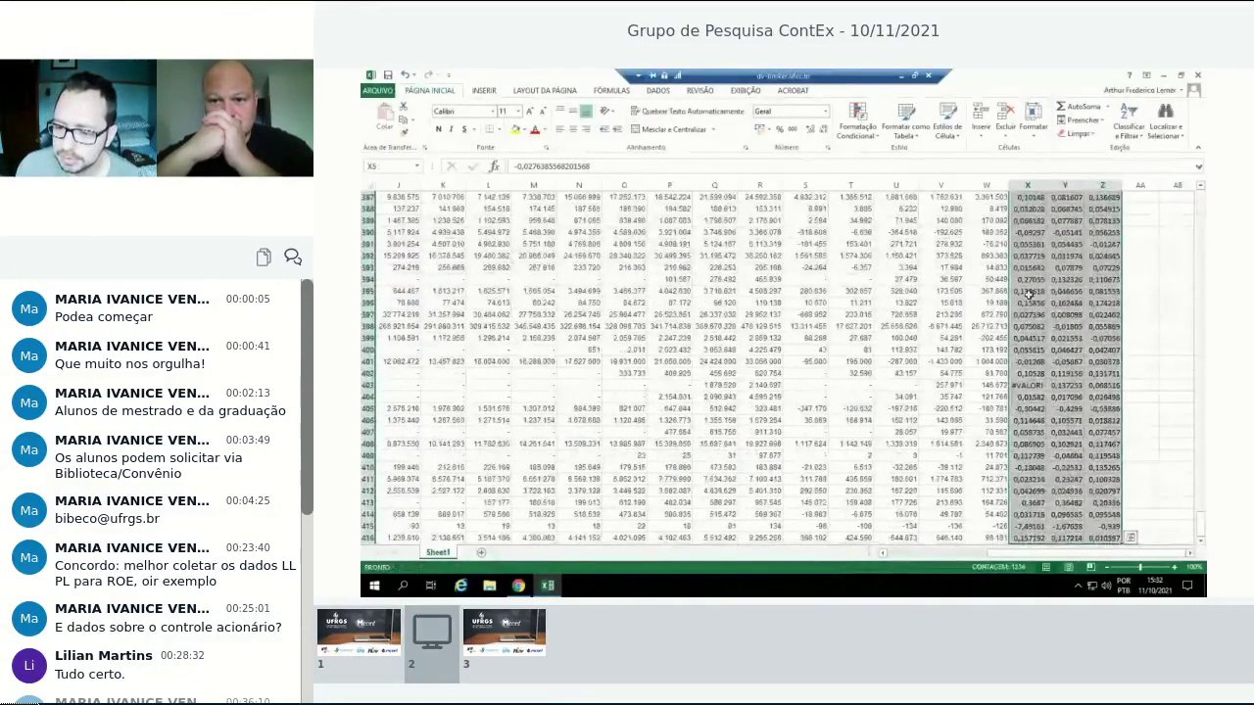
{"action": "left_click", "coordinate": [1028, 384]}
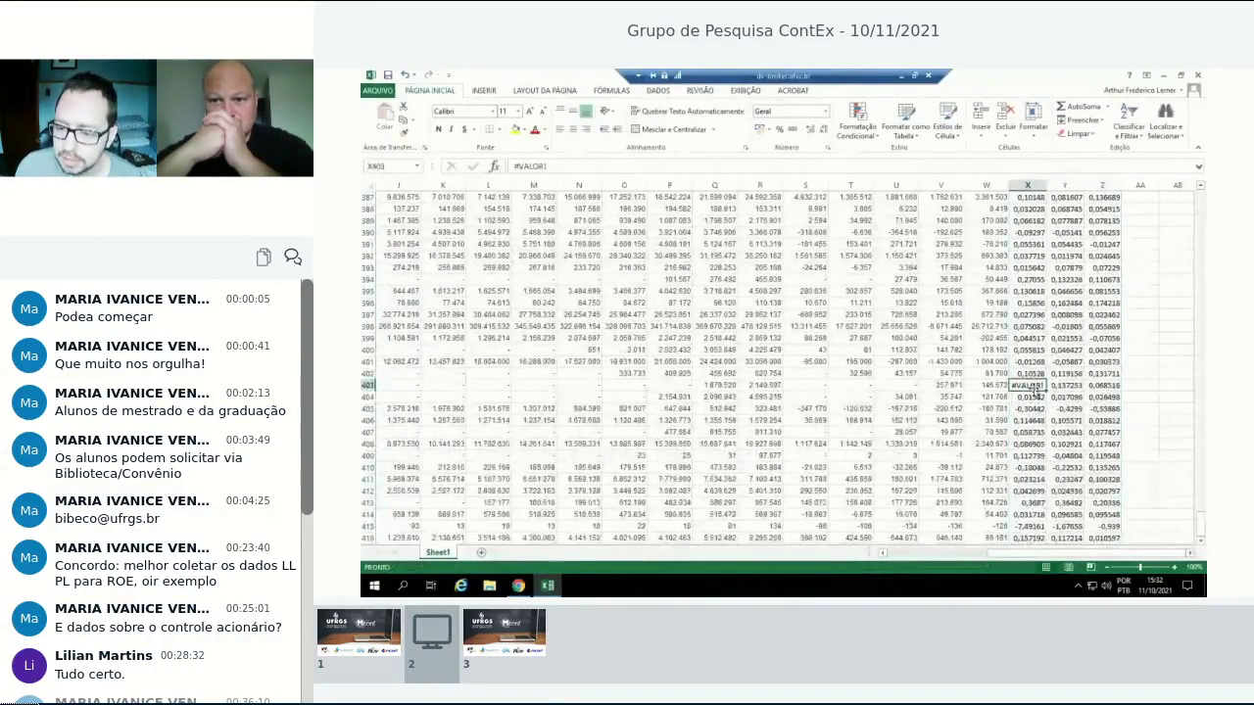
Empty cell X403 after checking the row 403 profit value behind its #VALOR! error.
{"action": "left_click", "coordinate": [905, 387]}
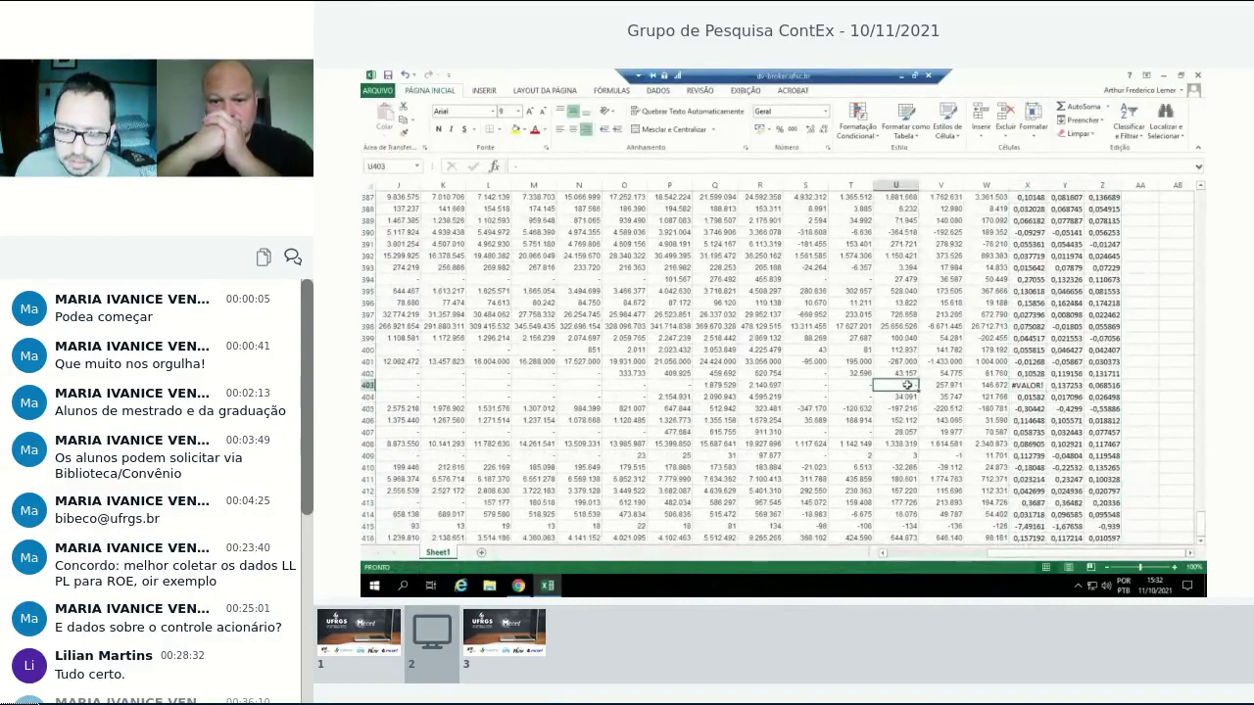
{"action": "scroll", "coordinate": [903, 392], "scroll_direction": "up", "scroll_amount": 1}
{"action": "scroll", "coordinate": [903, 393], "scroll_direction": "down", "scroll_amount": 1}
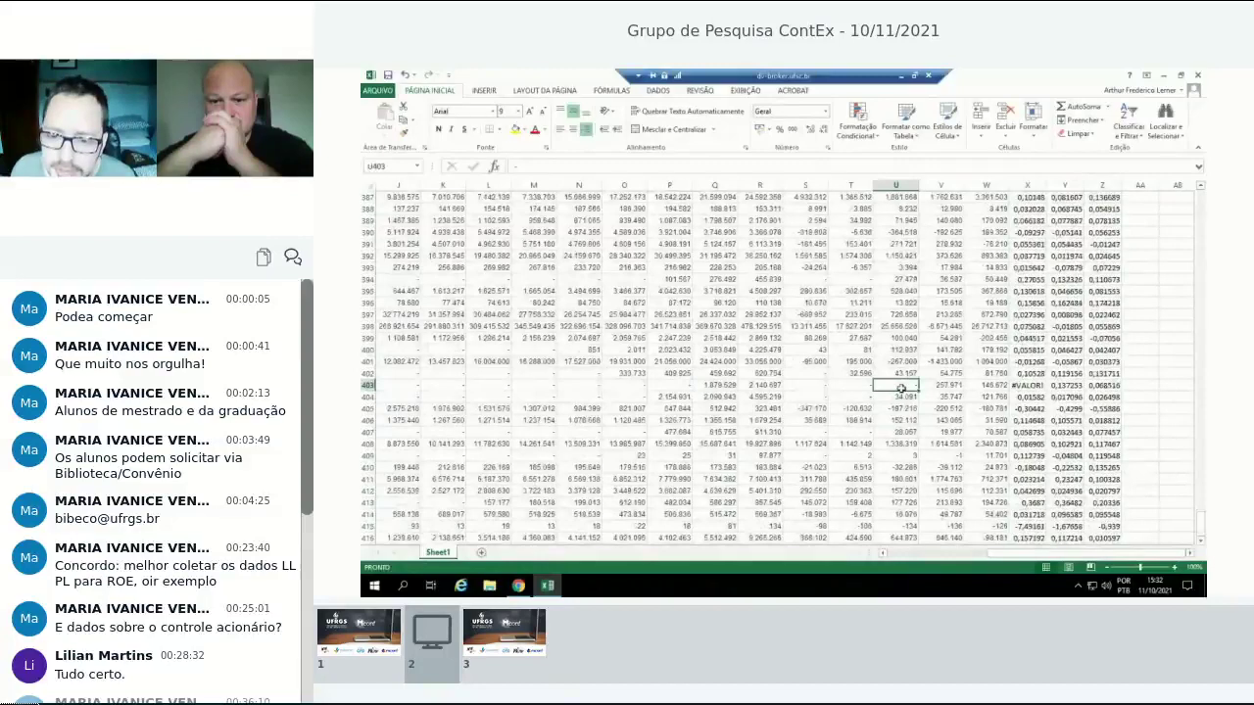
{"action": "key", "text": "Left"}
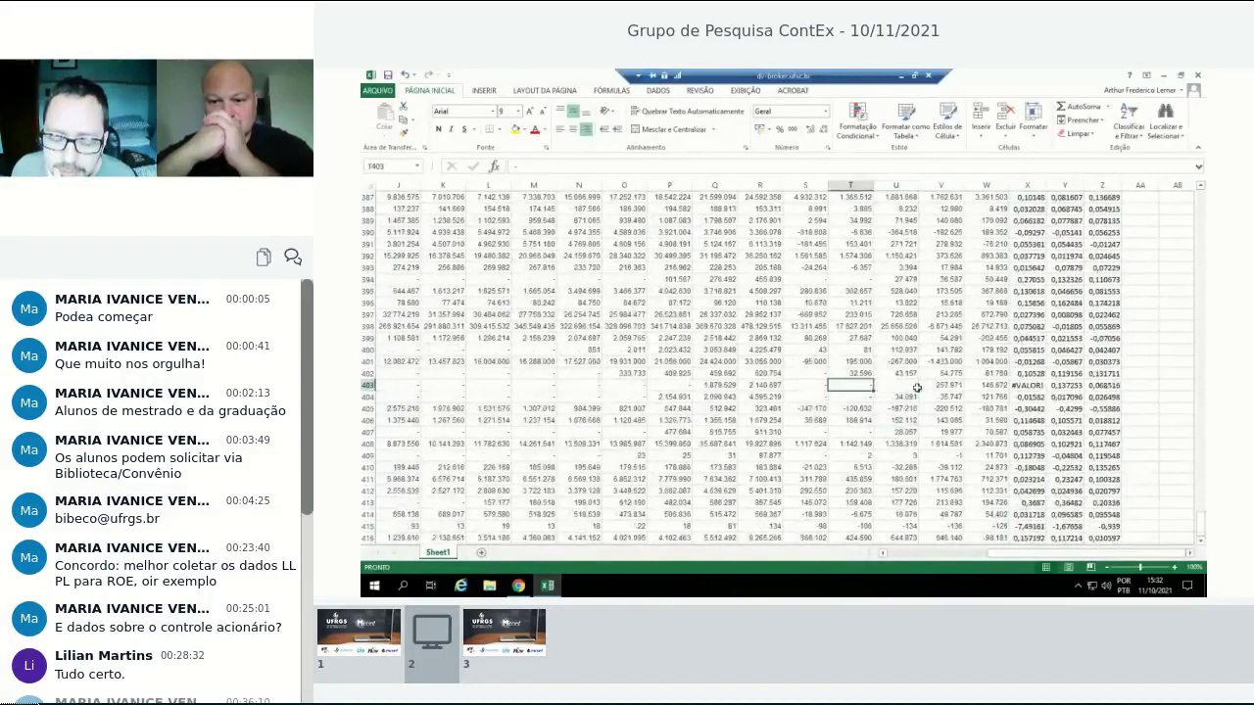
{"action": "left_click", "coordinate": [904, 385]}
{"action": "left_click", "coordinate": [1025, 385]}
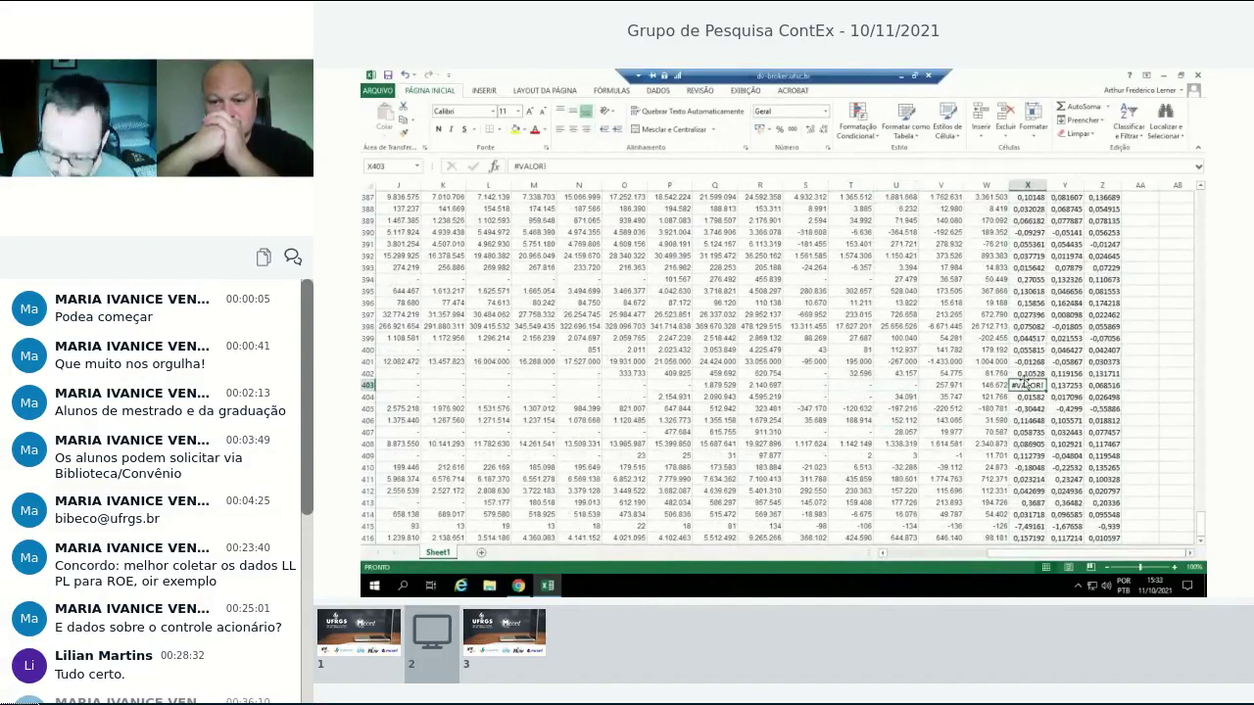
{"action": "type", "text": "0"}
{"action": "key", "text": "BackSpace"}
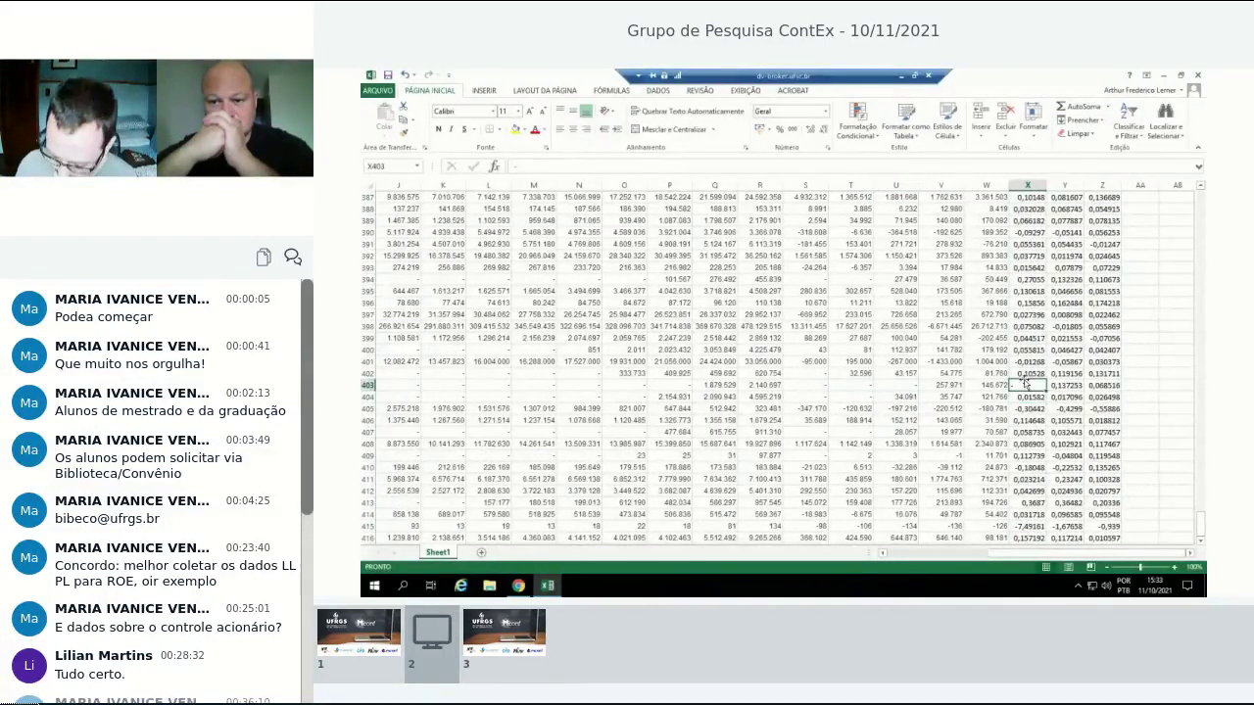
{"action": "left_click", "coordinate": [903, 385]}
Inspect other cells such as V409 and T307, then return to the top of the sheet.
{"action": "left_click", "coordinate": [939, 456]}
{"action": "scroll", "coordinate": [989, 438], "scroll_direction": "up", "scroll_amount": 4}
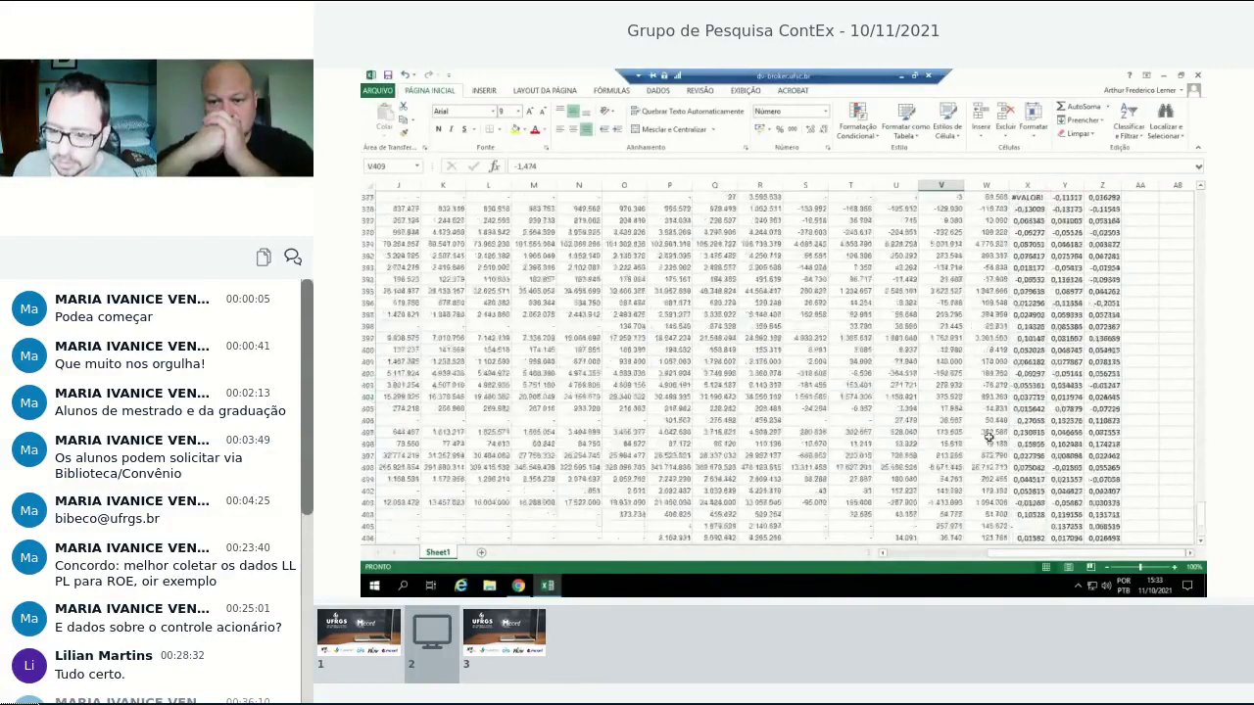
{"action": "scroll", "coordinate": [989, 438], "scroll_direction": "up", "scroll_amount": 10}
{"action": "scroll", "coordinate": [889, 366], "scroll_direction": "up", "scroll_amount": 15}
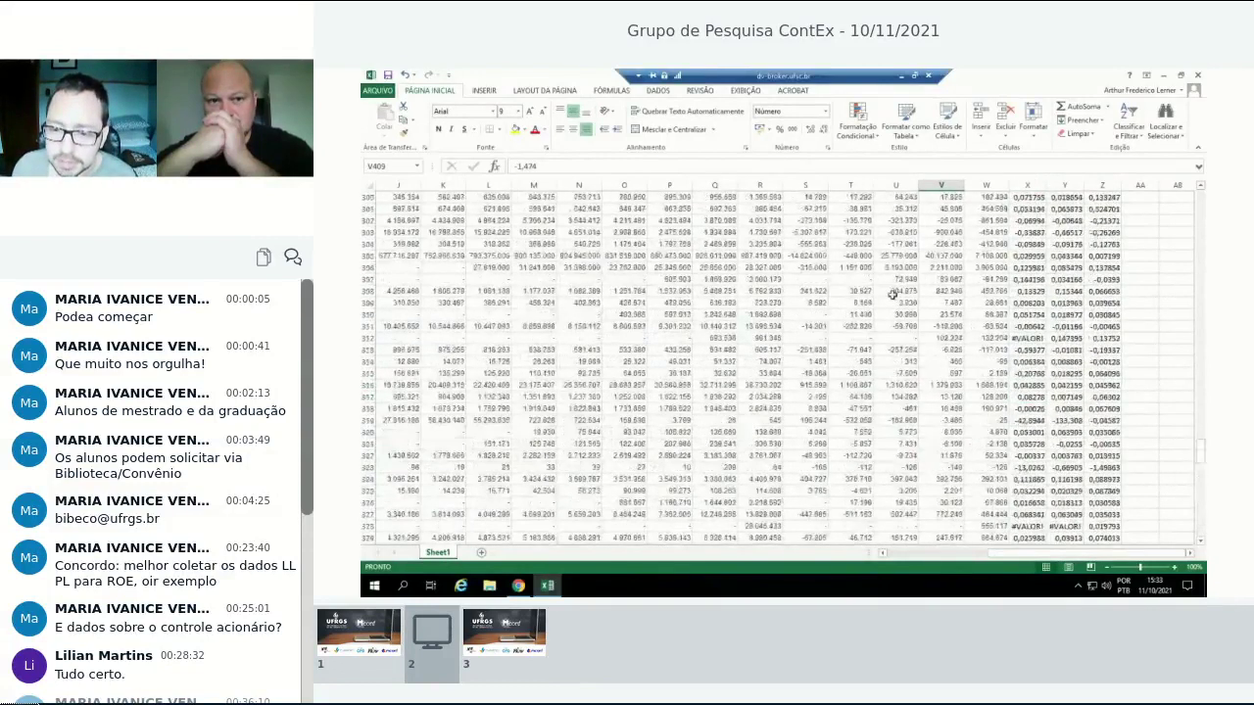
{"action": "left_click", "coordinate": [848, 350]}
{"action": "scroll", "coordinate": [848, 353], "scroll_direction": "up", "scroll_amount": 1}
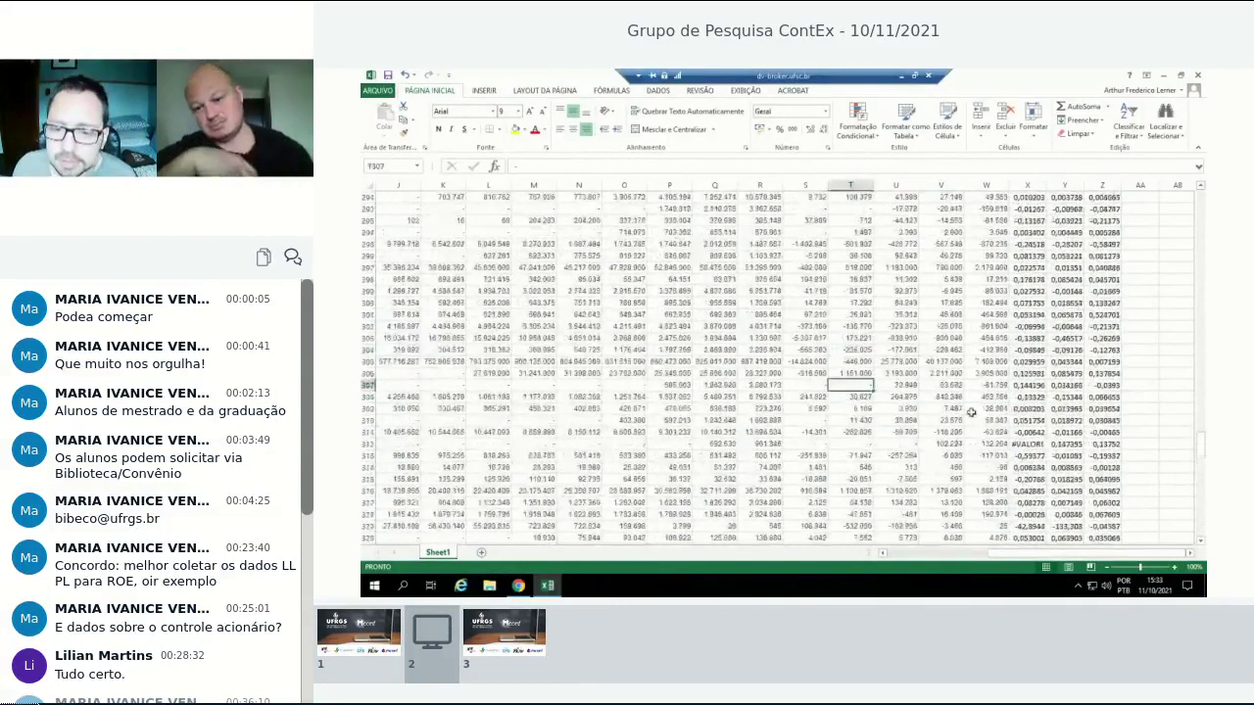
{"action": "left_click", "coordinate": [1035, 349]}
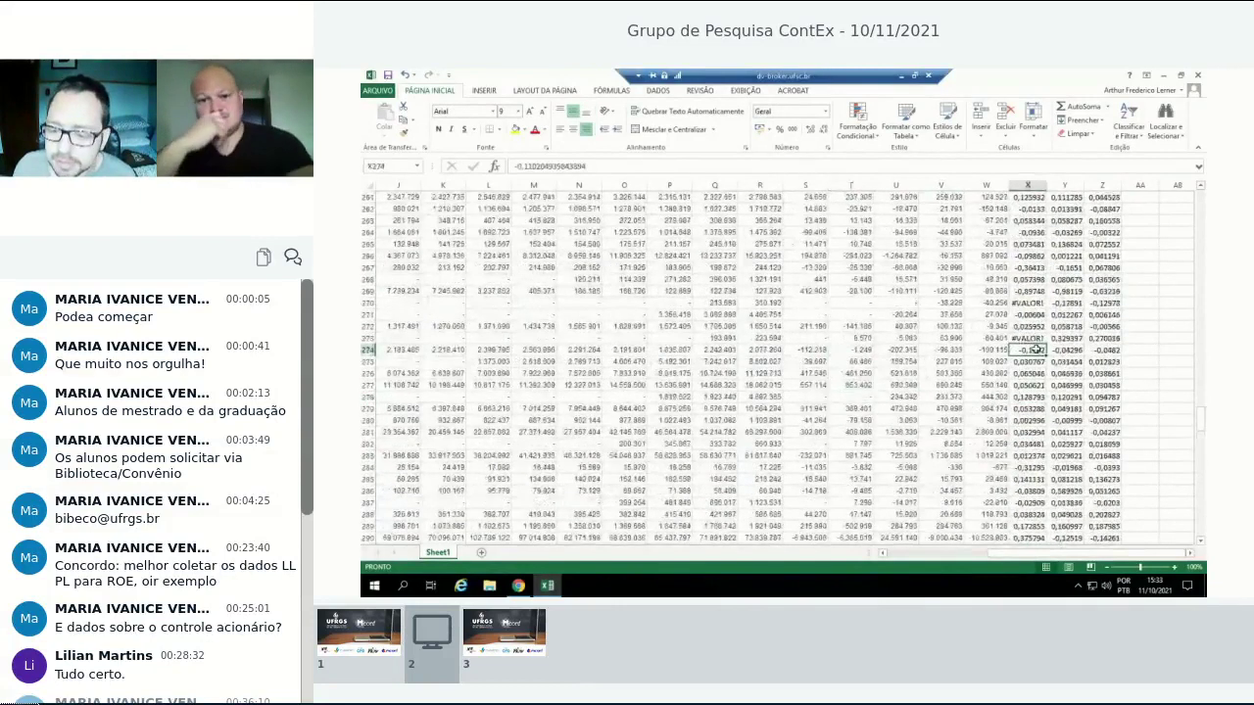
{"action": "key", "text": "ctrl+Up"}
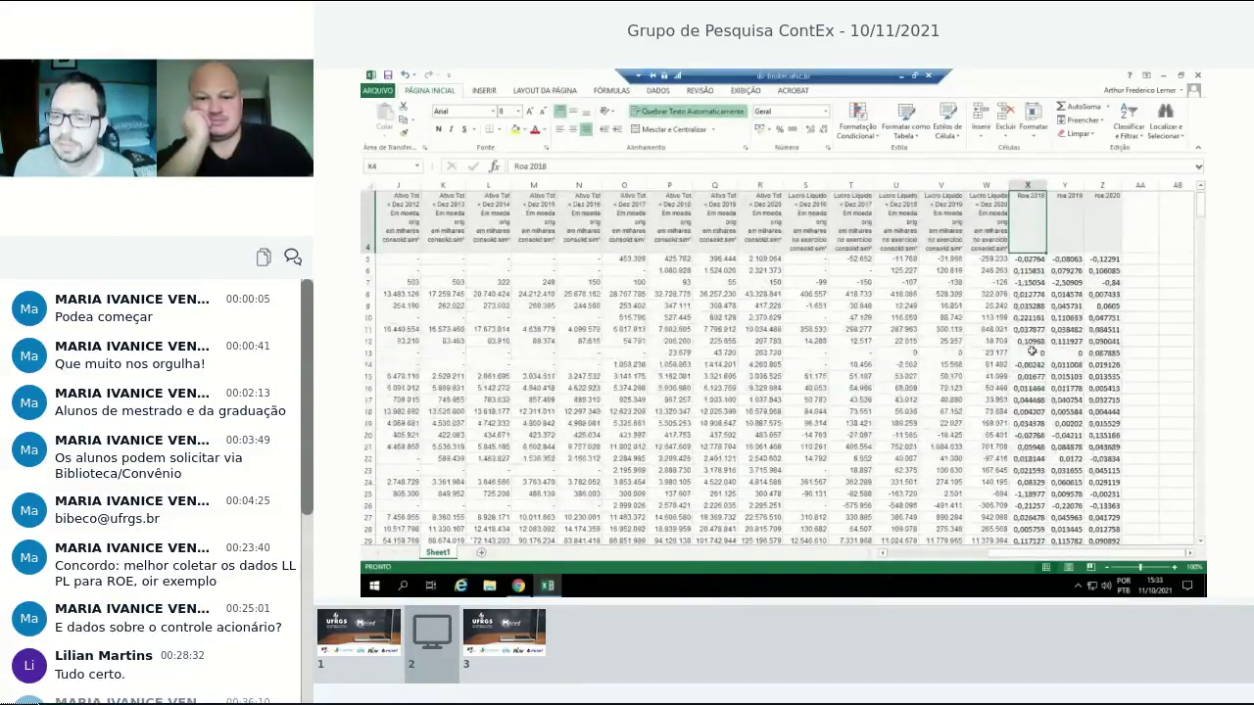
{"action": "left_click", "coordinate": [1031, 261]}
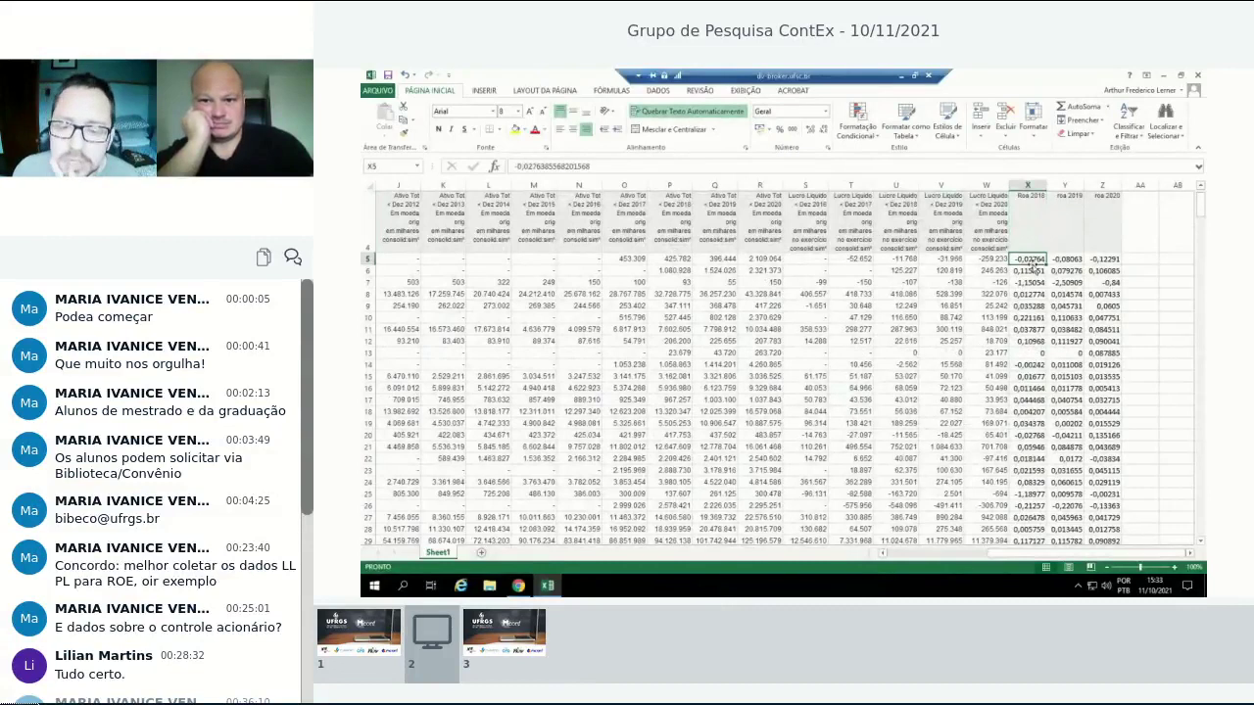
{"action": "key", "text": "Down"}
{"action": "key", "text": "Left"}
{"action": "key", "text": "Down"}
{"action": "key", "text": "Left"}
{"action": "key", "text": "Down"}
{"action": "key", "text": "Left"}
{"action": "key", "text": "Down"}
{"action": "key", "text": "Down"}
{"action": "key", "text": "Left"}
{"action": "key", "text": "Down"}
{"action": "key", "text": "Down"}
{"action": "key", "text": "Down"}
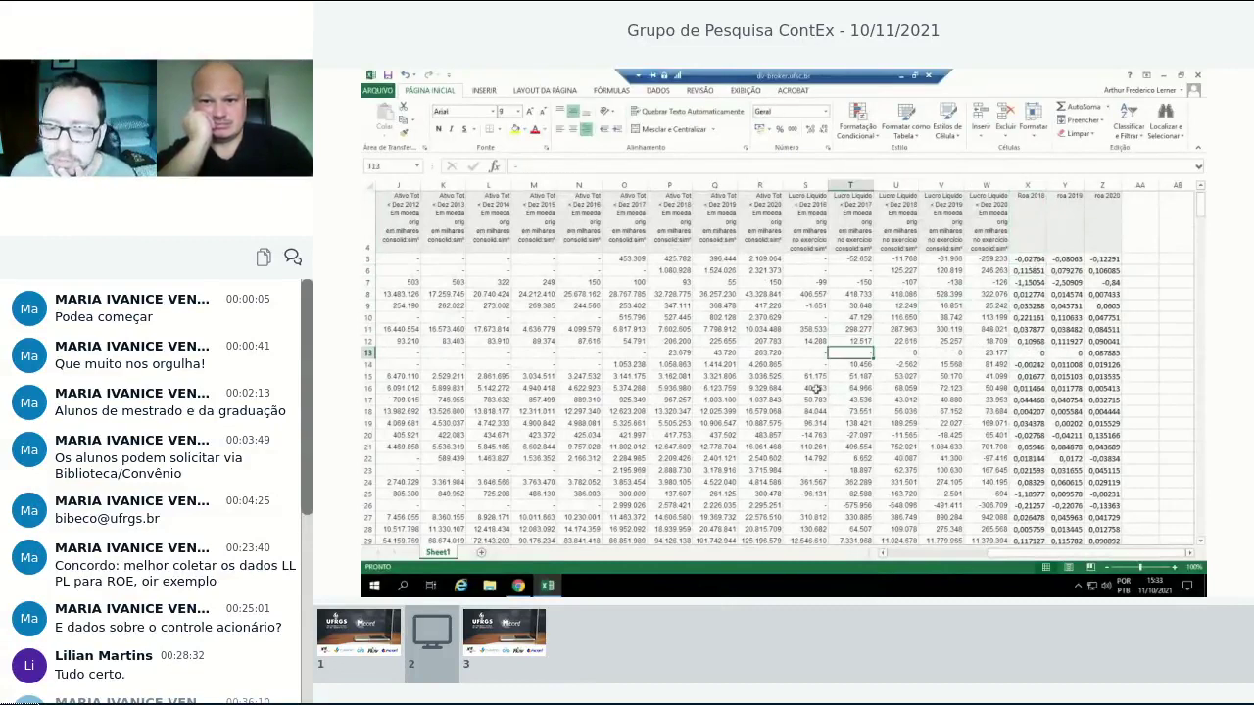
{"action": "left_click", "coordinate": [908, 353]}
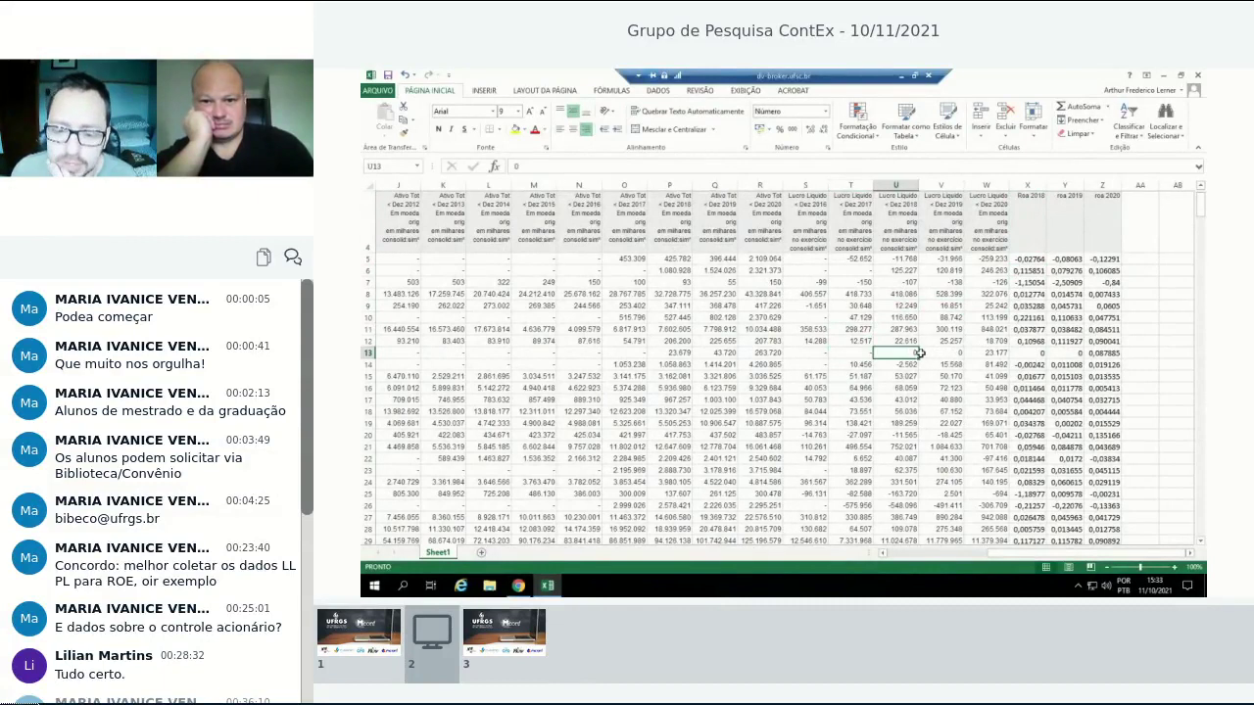
{"action": "left_click", "coordinate": [926, 354]}
{"action": "left_click", "coordinate": [842, 353]}
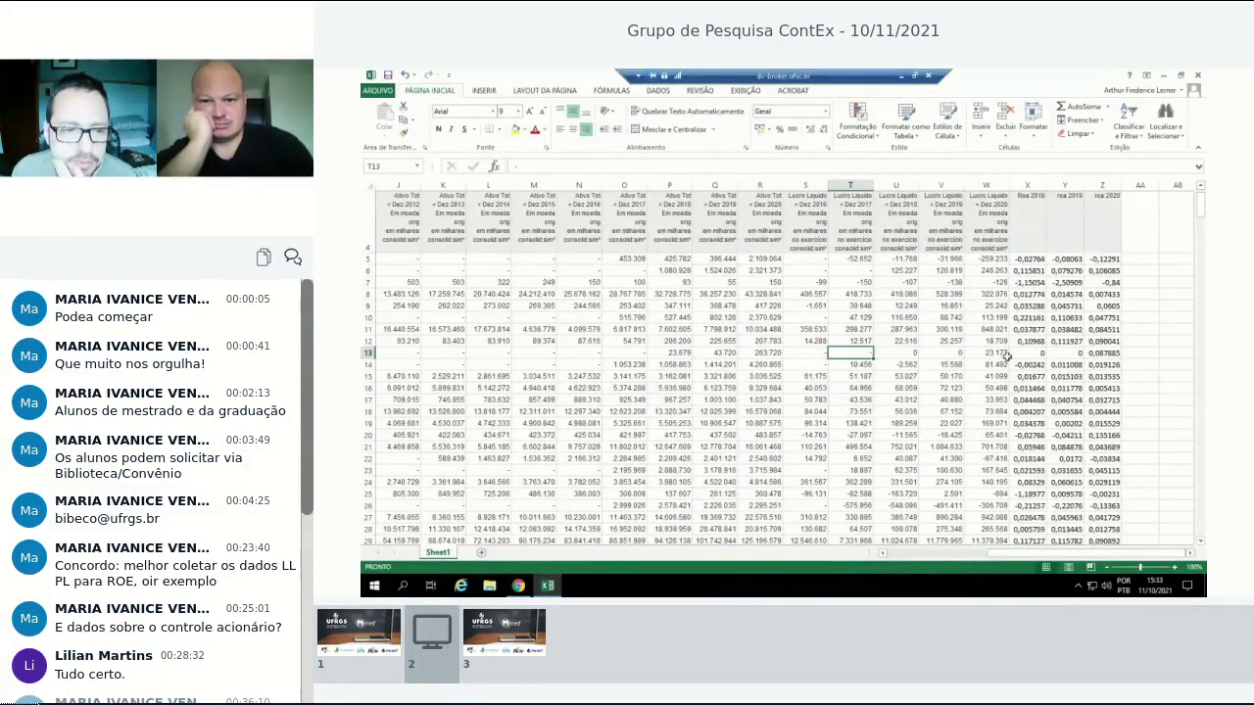
{"action": "left_click", "coordinate": [1035, 354]}
{"action": "left_click", "coordinate": [1059, 354]}
{"action": "left_click", "coordinate": [1028, 260]}
{"action": "key", "text": "shift+Right"}
{"action": "key", "text": "shift+Right"}
{"action": "key", "text": "ctrl+shift+Down"}
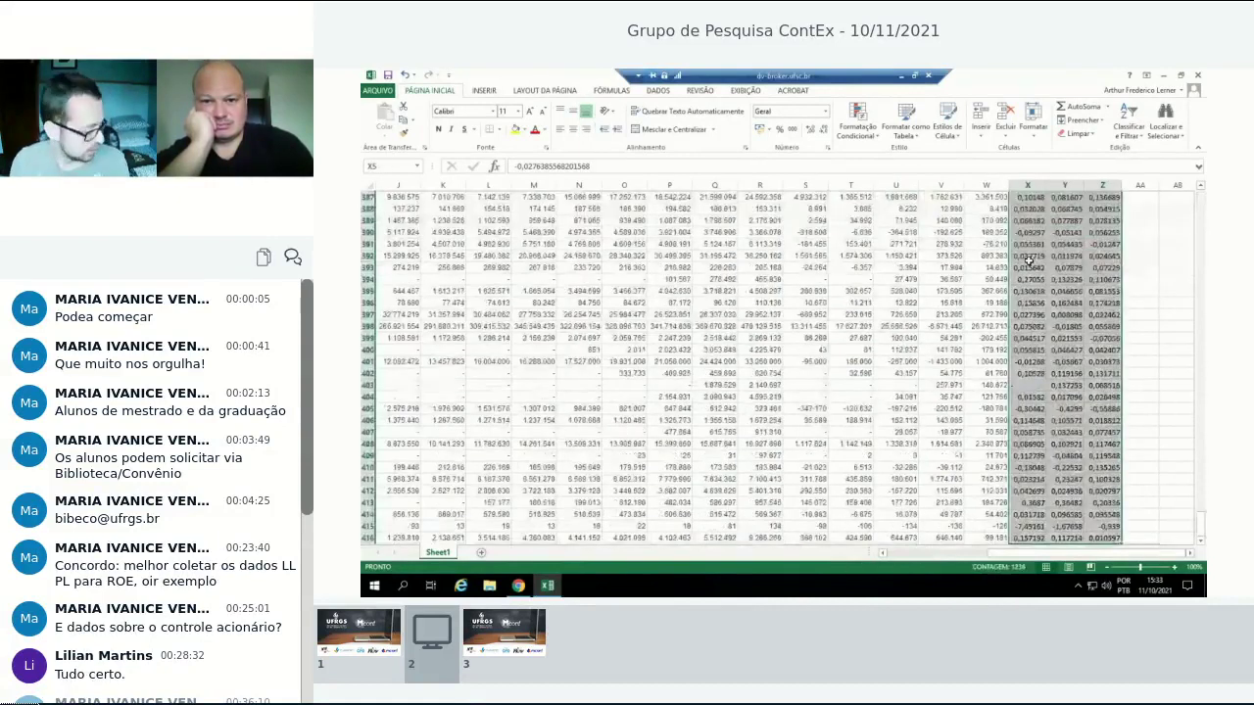
{"action": "scroll", "coordinate": [1029, 259], "scroll_direction": "up", "scroll_amount": 4}
{"action": "left_click_drag", "start_coordinate": [1202, 519], "coordinate": [1203, 200]}
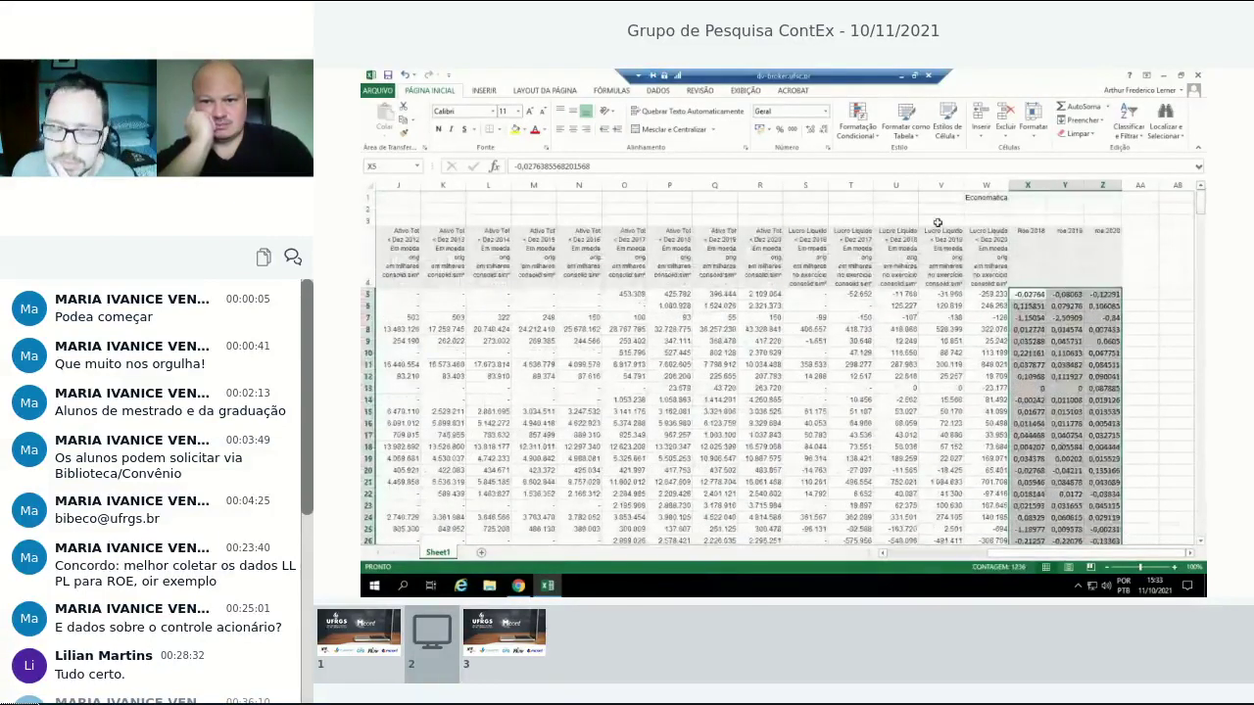
{"action": "left_click", "coordinate": [1054, 293]}
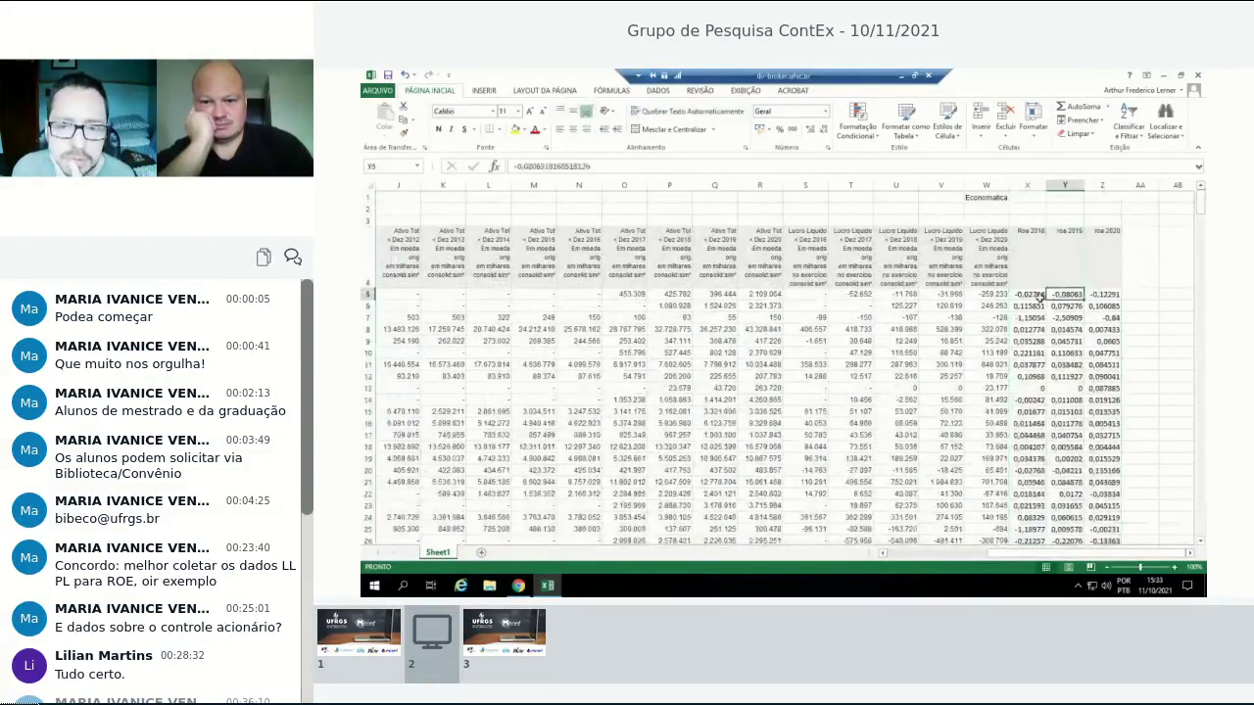
{"action": "left_click", "coordinate": [1038, 294]}
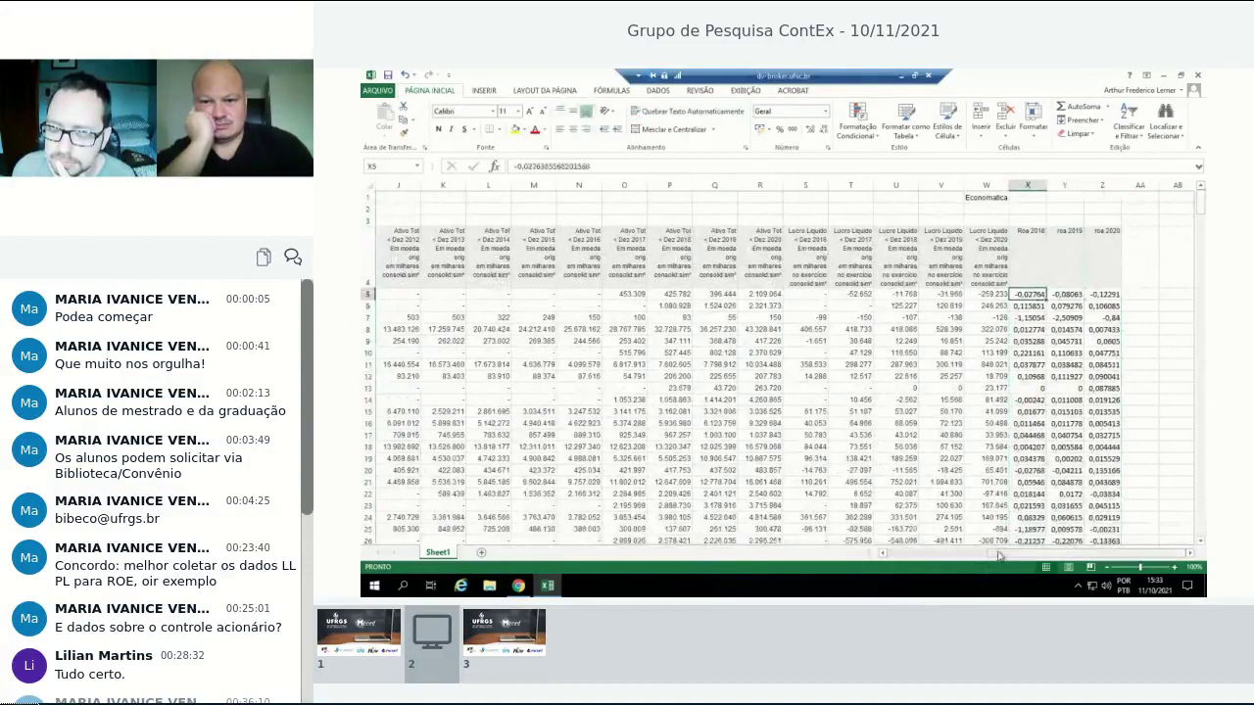
{"action": "mouse_move", "coordinate": [999, 555]}
{"action": "left_mouse_down"}
{"action": "mouse_move", "coordinate": [950, 555]}
{"action": "mouse_move", "coordinate": [826, 482]}
{"action": "left_mouse_up"}
{"action": "left_click", "coordinate": [773, 329]}
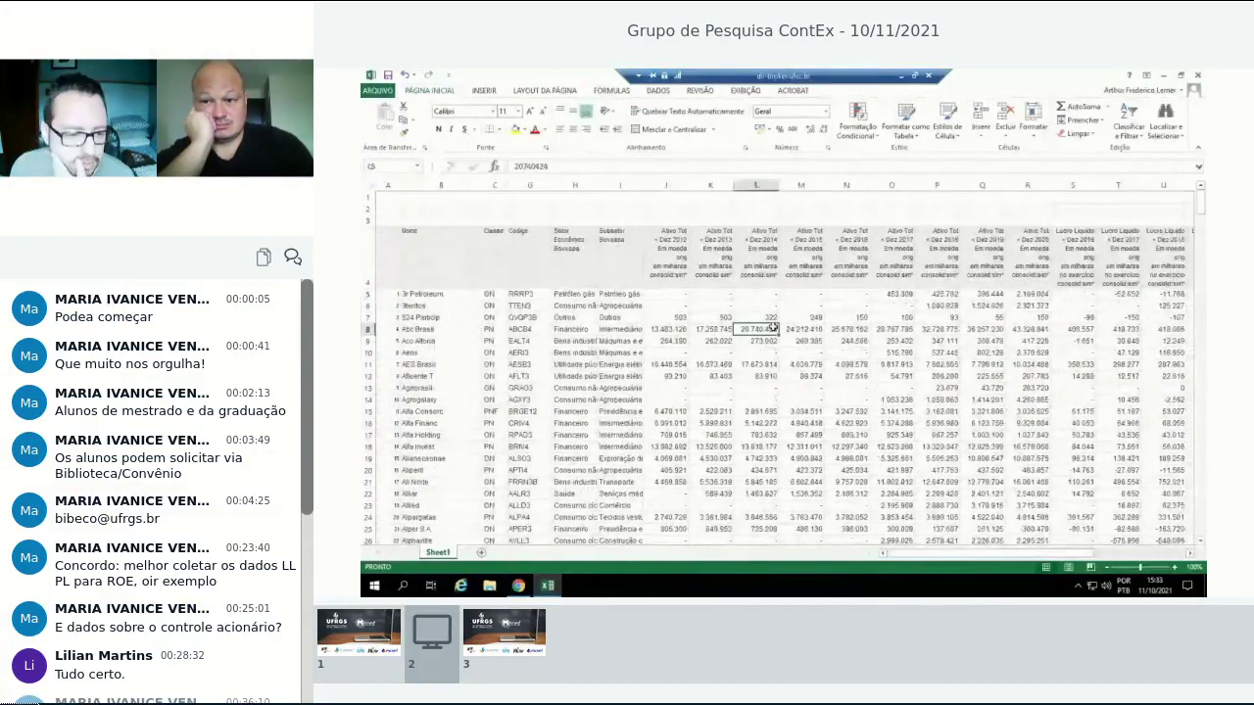
{"action": "key", "text": "Right"}
{"action": "key", "text": "Right"}
{"action": "key", "text": "Right"}
{"action": "key", "text": "Right"}
{"action": "key", "text": "Right"}
{"action": "key", "text": "Right"}
{"action": "key", "text": "Right"}
{"action": "key", "text": "Right"}
{"action": "key", "text": "Right"}
{"action": "key", "text": "Right"}
{"action": "key", "text": "Right"}
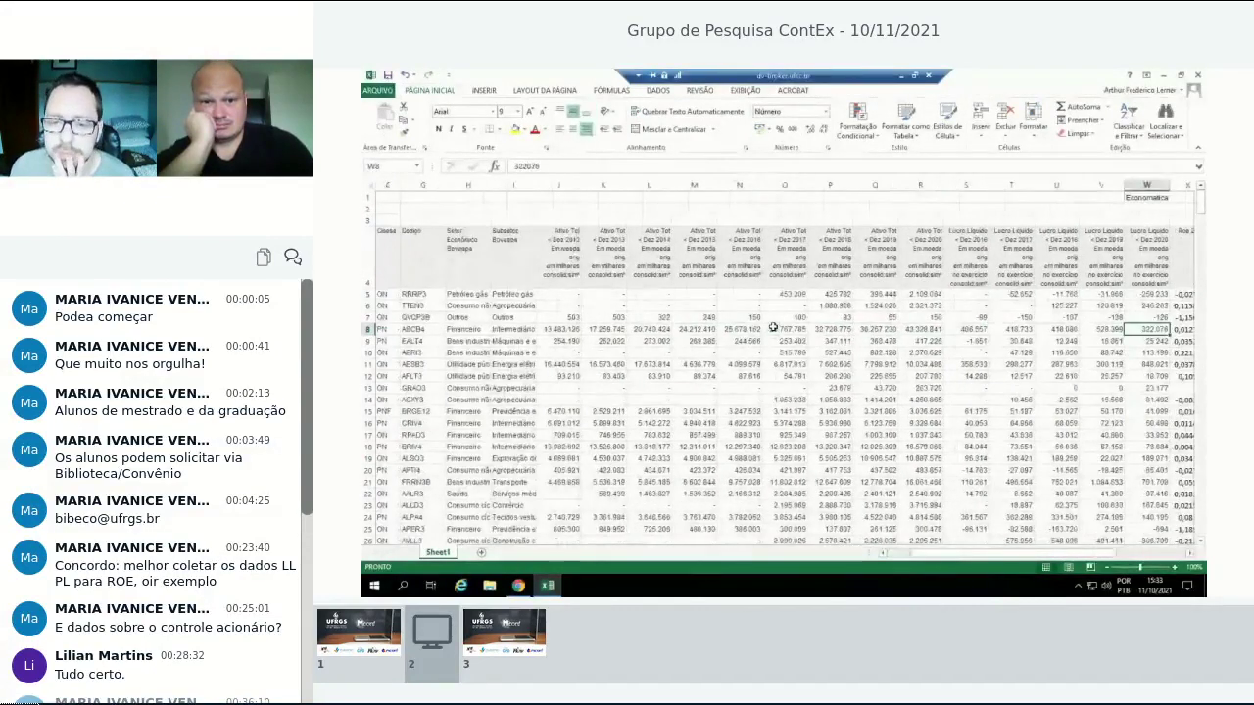
{"action": "key", "text": "Left"}
{"action": "key", "text": "Left"}
{"action": "key", "text": "Left"}
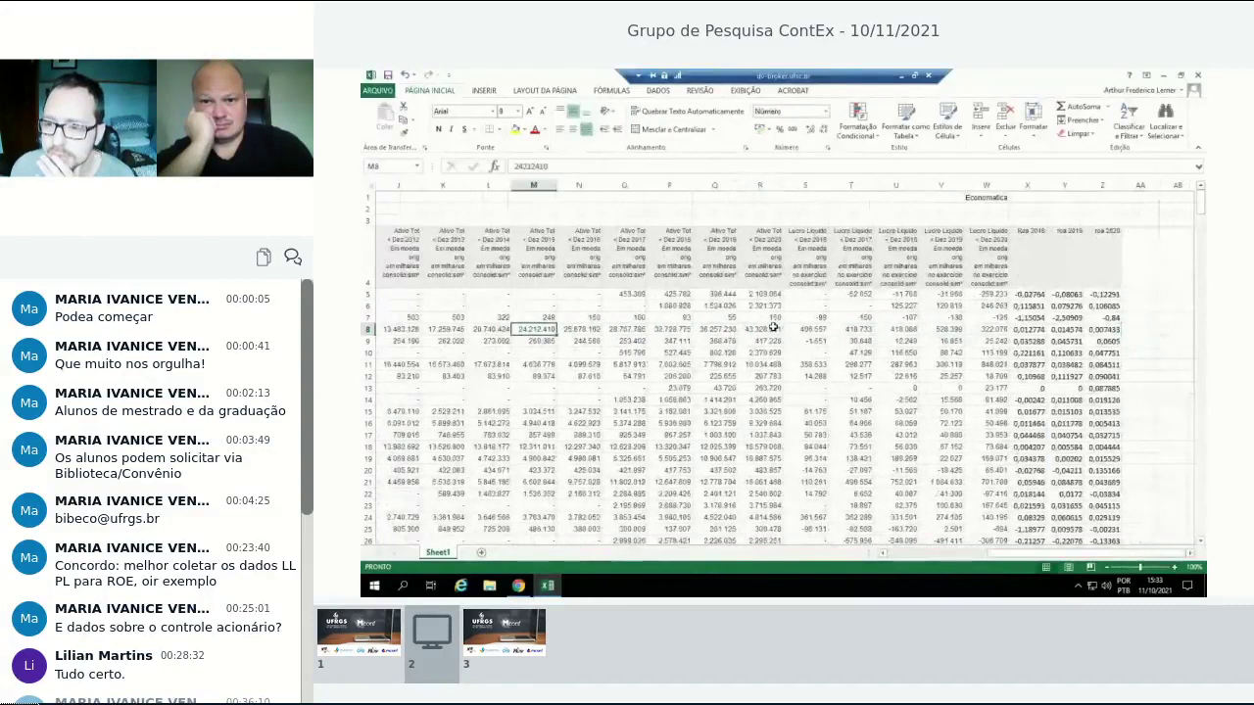
{"action": "key", "text": "Left"}
{"action": "key", "text": "Left"}
{"action": "key", "text": "Left"}
{"action": "key", "text": "Home"}
{"action": "key", "text": "Up"}
{"action": "key", "text": "Up"}
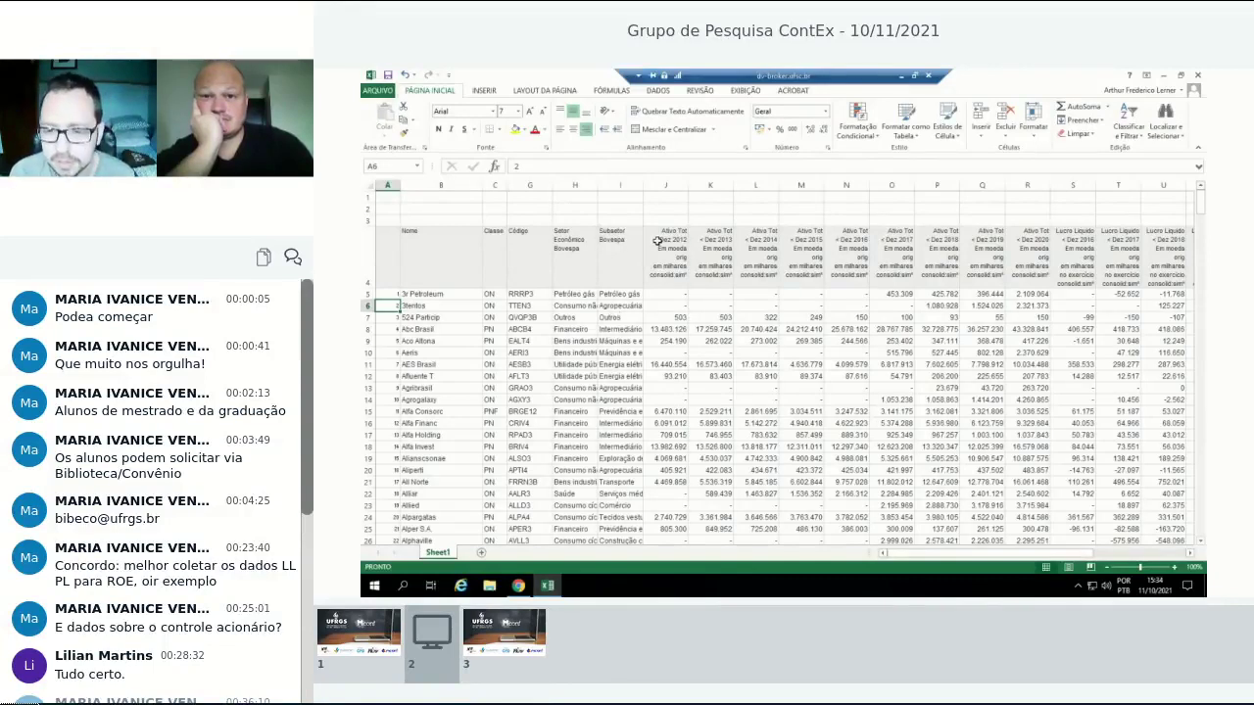
{"action": "left_click", "coordinate": [676, 211]}
{"action": "left_click_drag", "start_coordinate": [673, 220], "coordinate": [789, 222]}
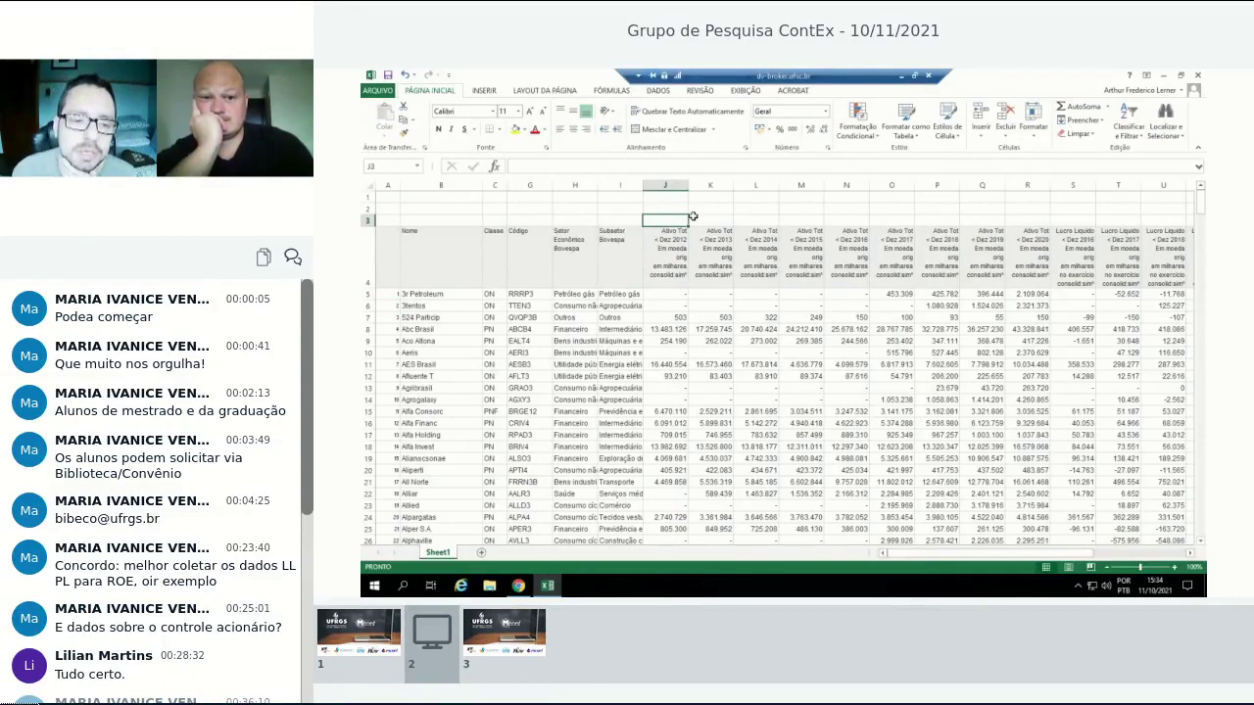
{"action": "left_click", "coordinate": [713, 217]}
{"action": "left_click", "coordinate": [761, 205]}
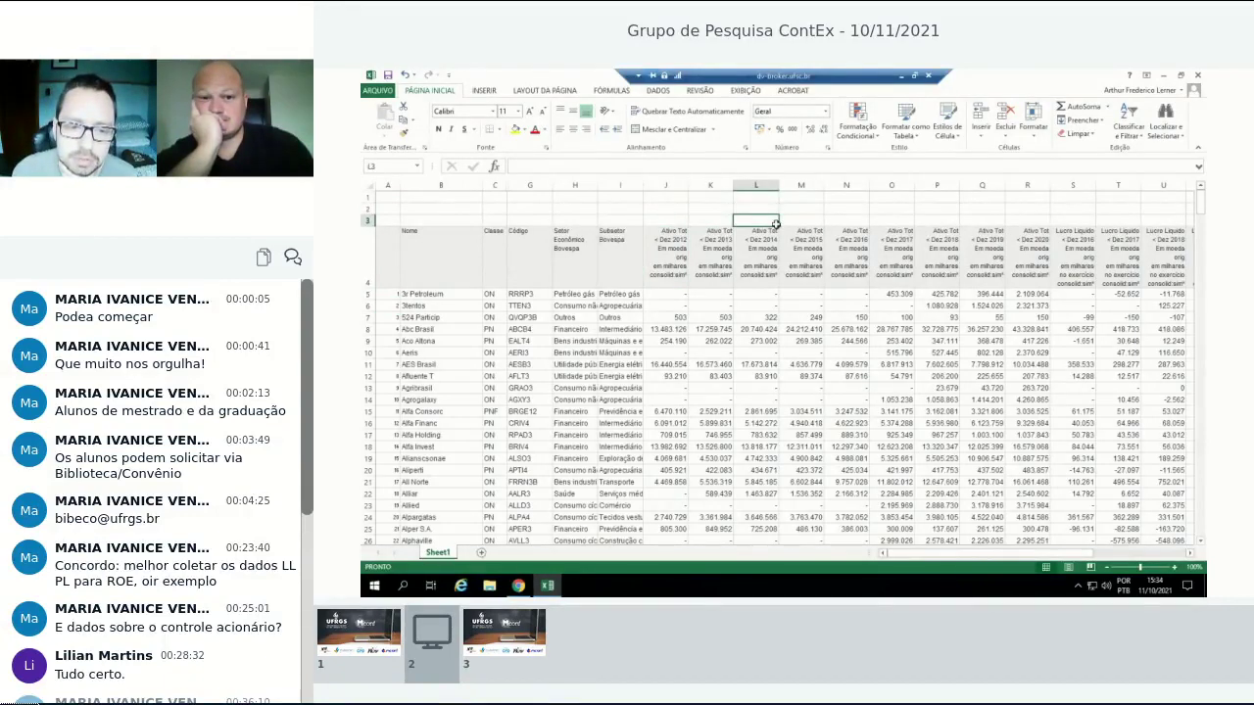
{"action": "left_click", "coordinate": [675, 224]}
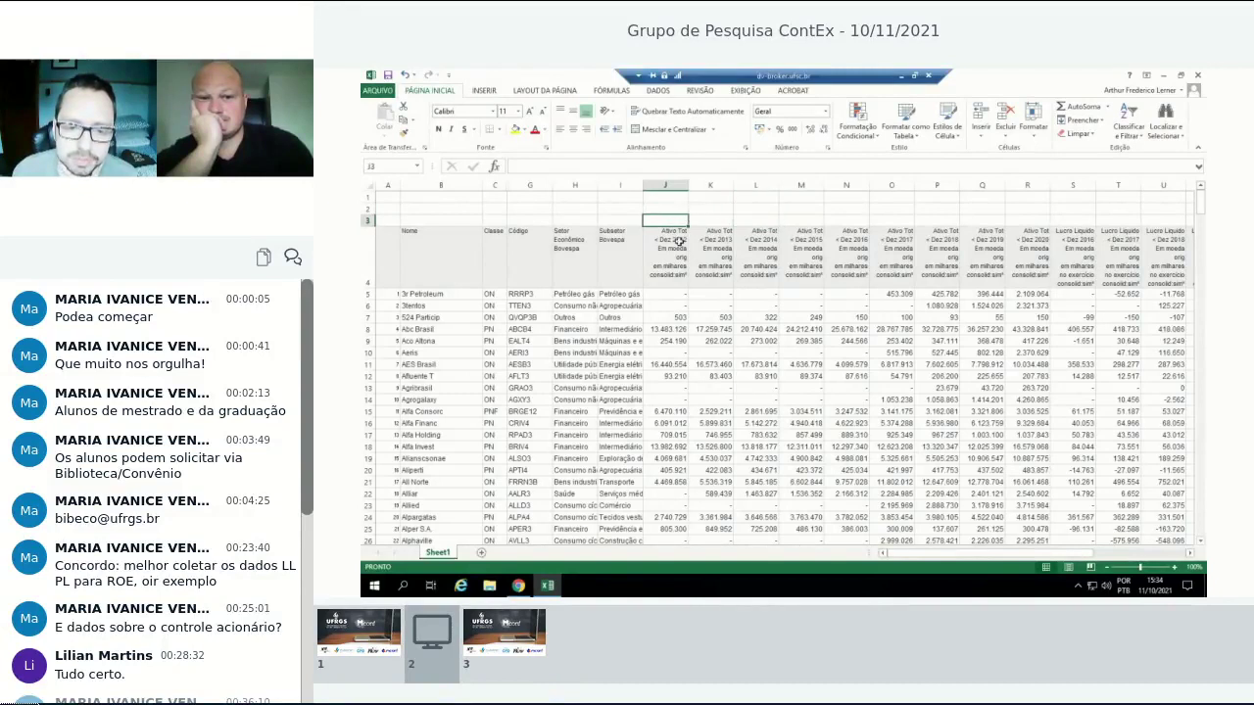
{"action": "left_click", "coordinate": [706, 222]}
{"action": "left_click", "coordinate": [764, 215]}
{"action": "left_click", "coordinate": [850, 217]}
{"action": "left_click", "coordinate": [910, 216]}
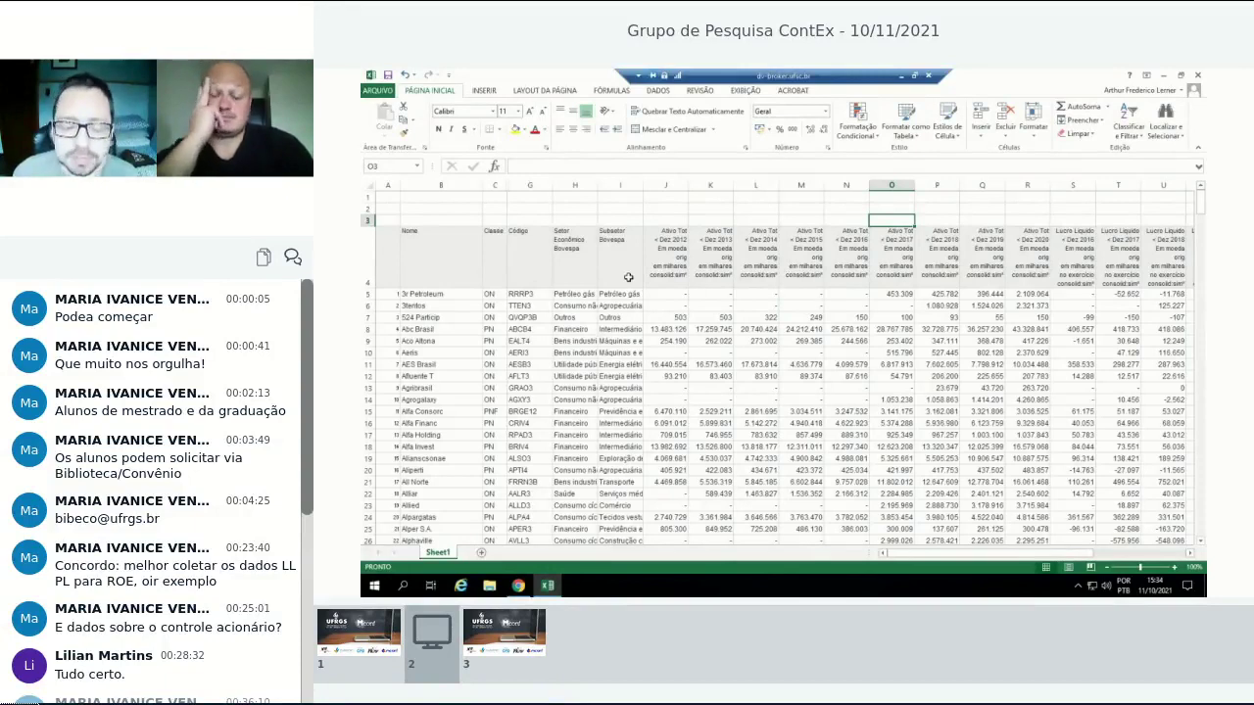
Minimize the Economatica browser and Mconf conference windows to reveal the Windows desktop.
{"action": "left_click", "coordinate": [488, 586]}
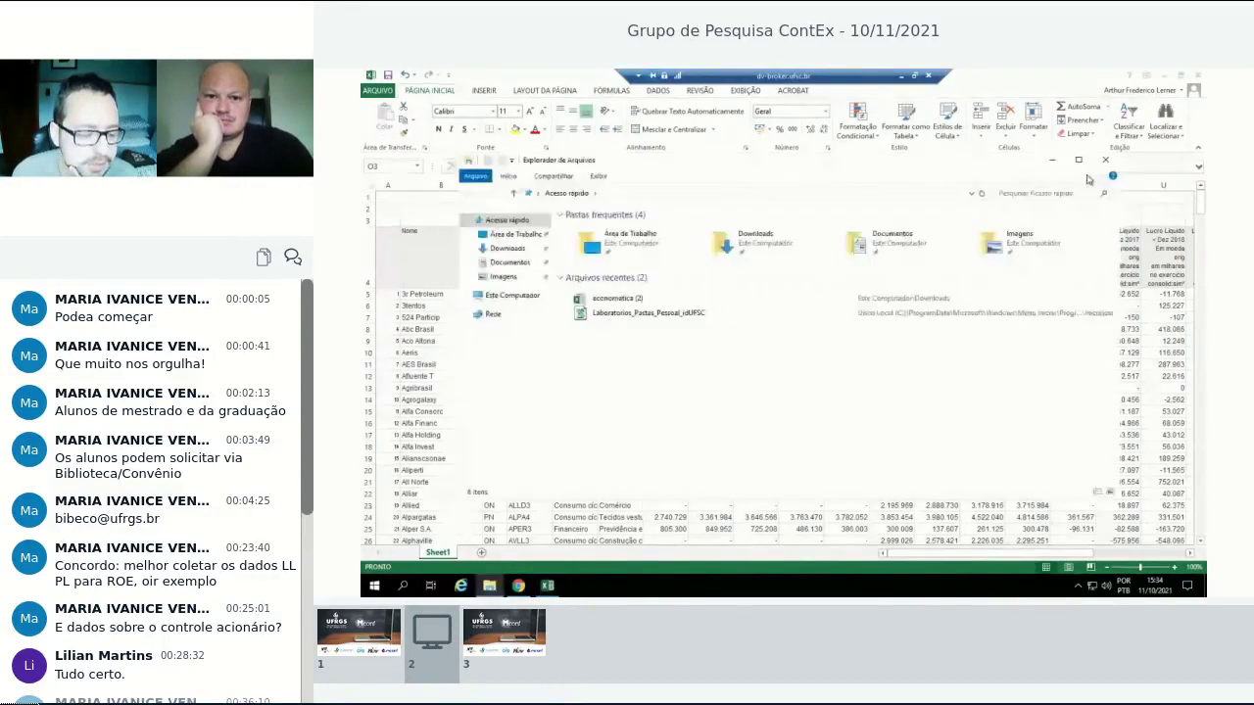
{"action": "left_click", "coordinate": [1107, 164]}
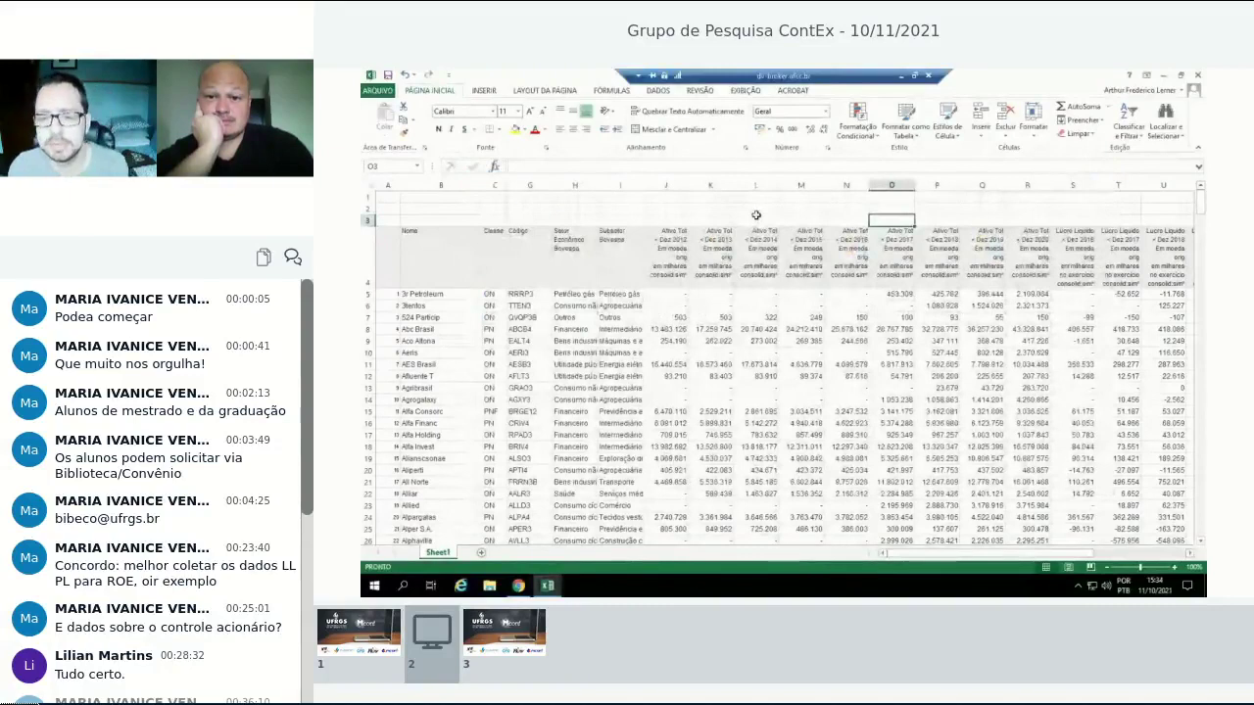
{"action": "left_click", "coordinate": [1158, 76]}
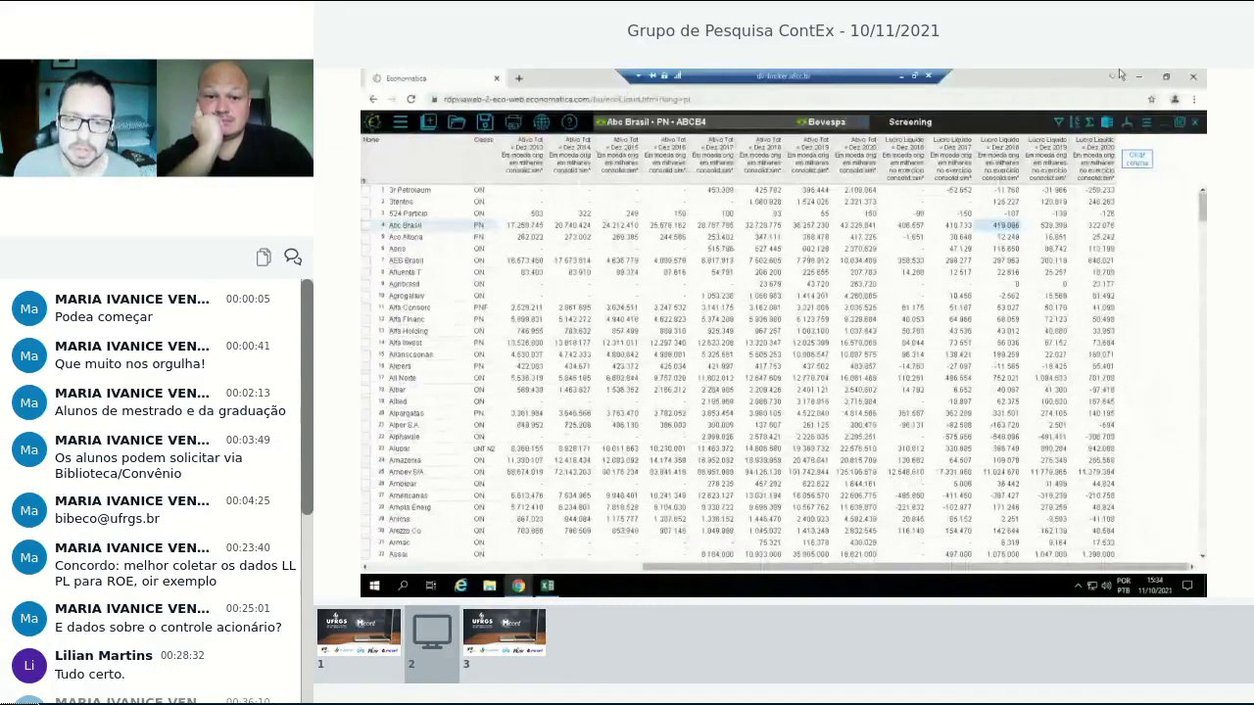
{"action": "left_click", "coordinate": [1137, 76]}
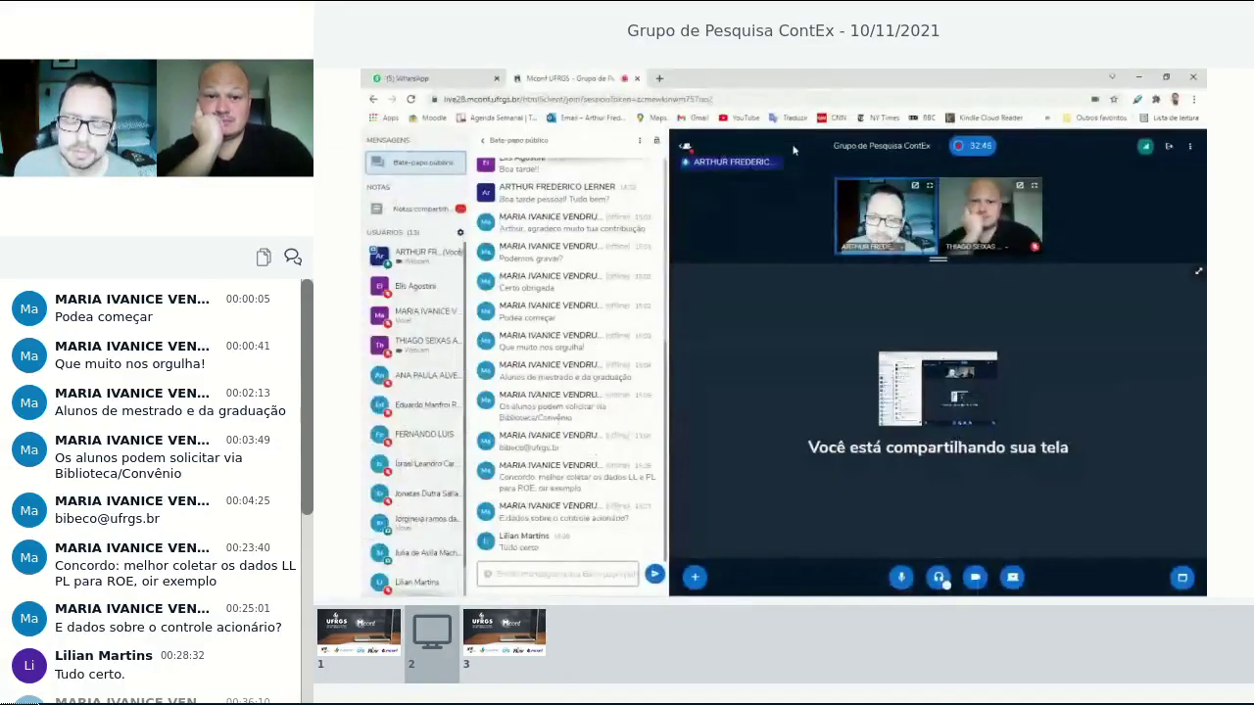
{"action": "left_click", "coordinate": [1138, 77]}
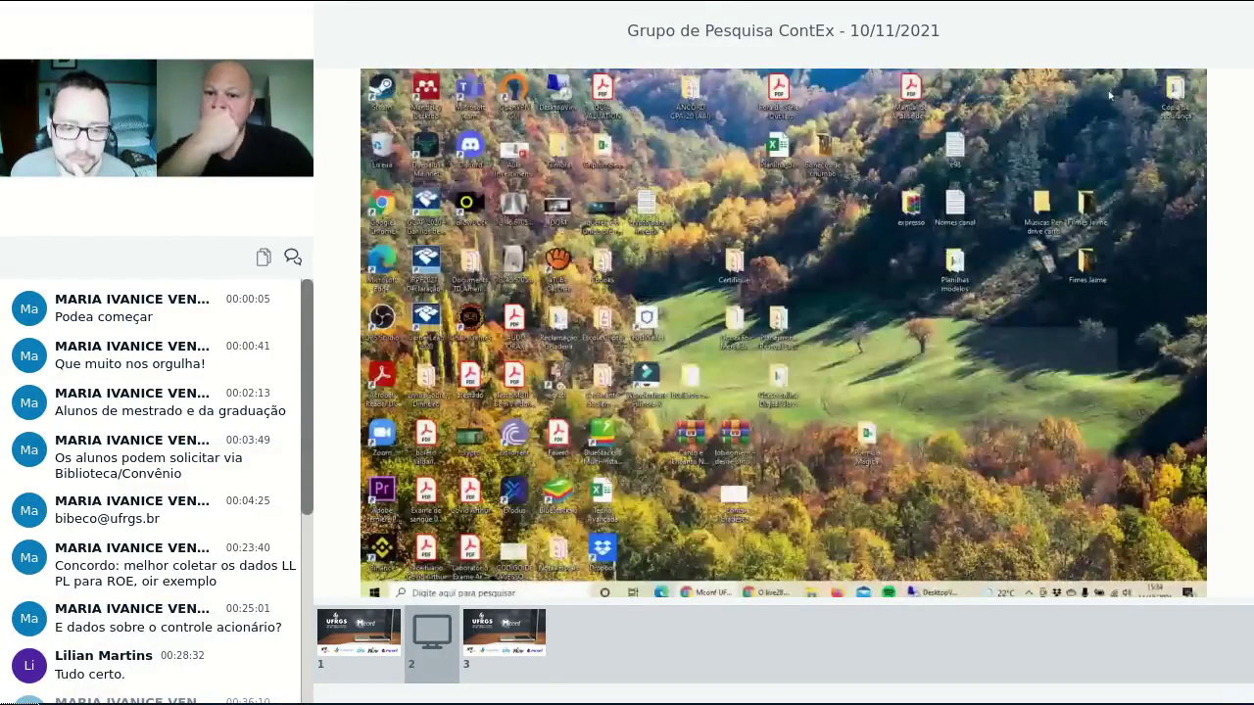
Browse the backup drive to UFSC > Doutorado 1º Trimestre > Avaliação de Empresas and open its workbook.
{"action": "left_click", "coordinate": [808, 586]}
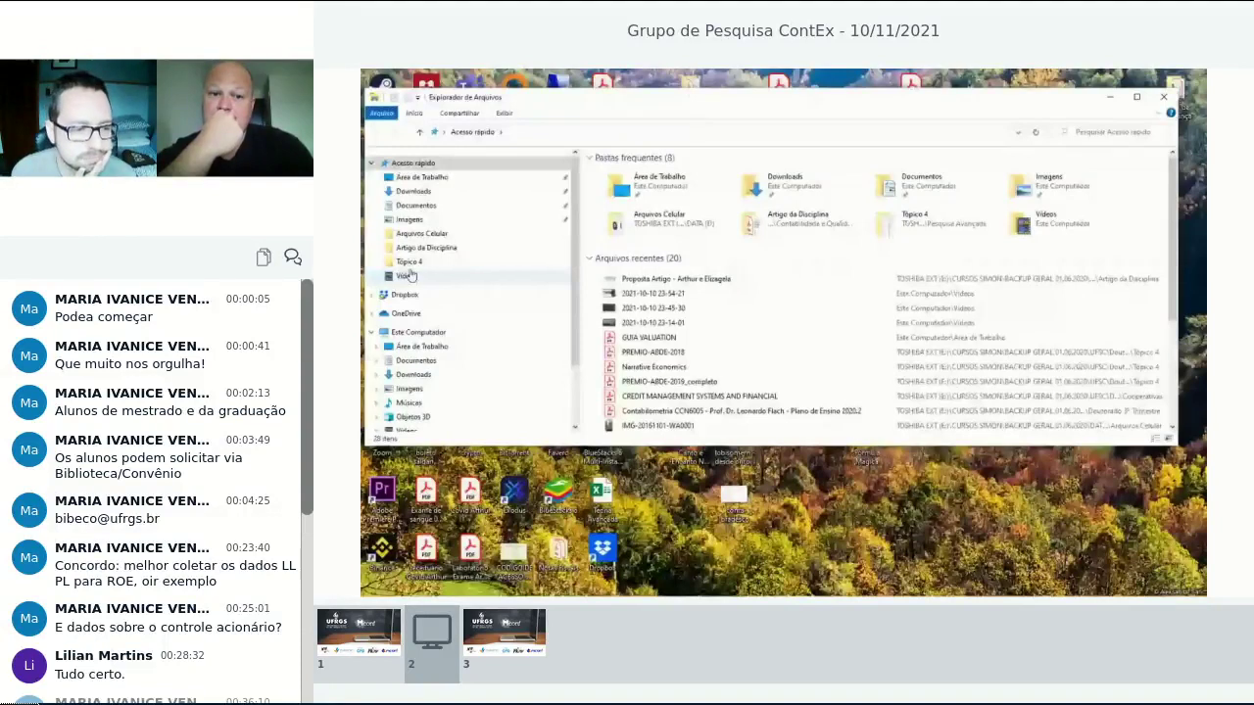
{"action": "left_click", "coordinate": [409, 263]}
{"action": "left_click", "coordinate": [818, 132]}
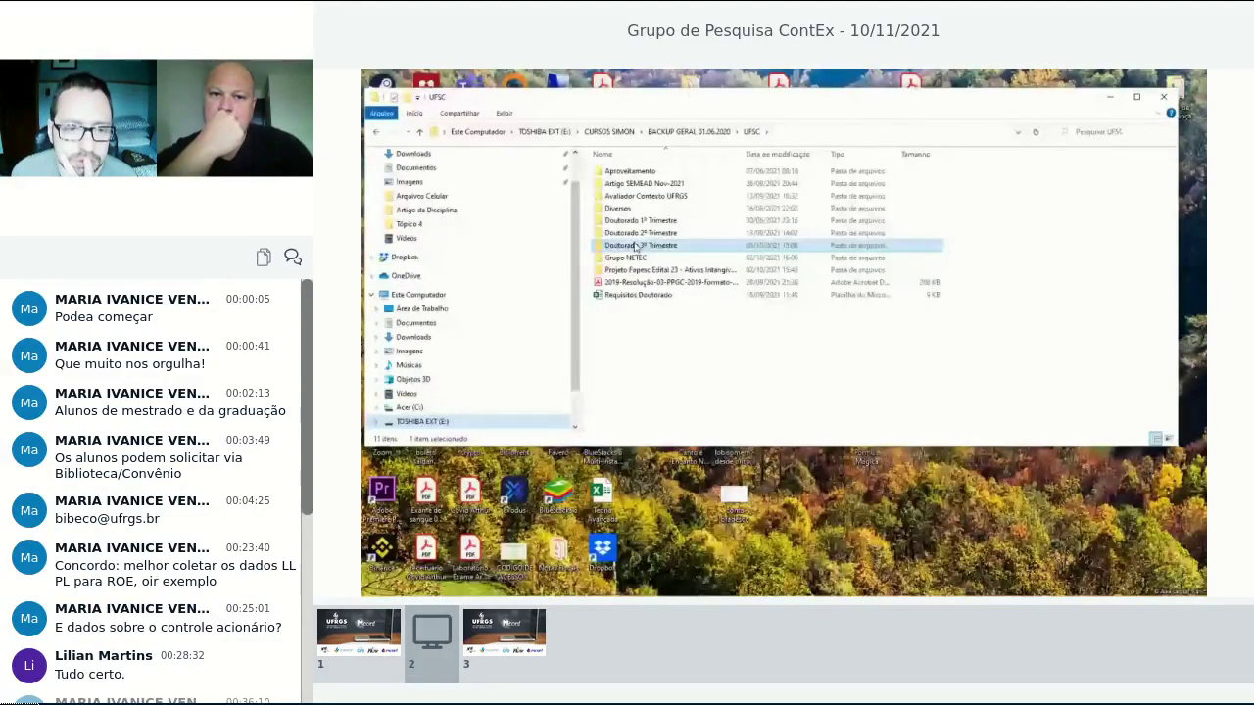
{"action": "double_click", "coordinate": [640, 221]}
{"action": "double_click", "coordinate": [643, 174]}
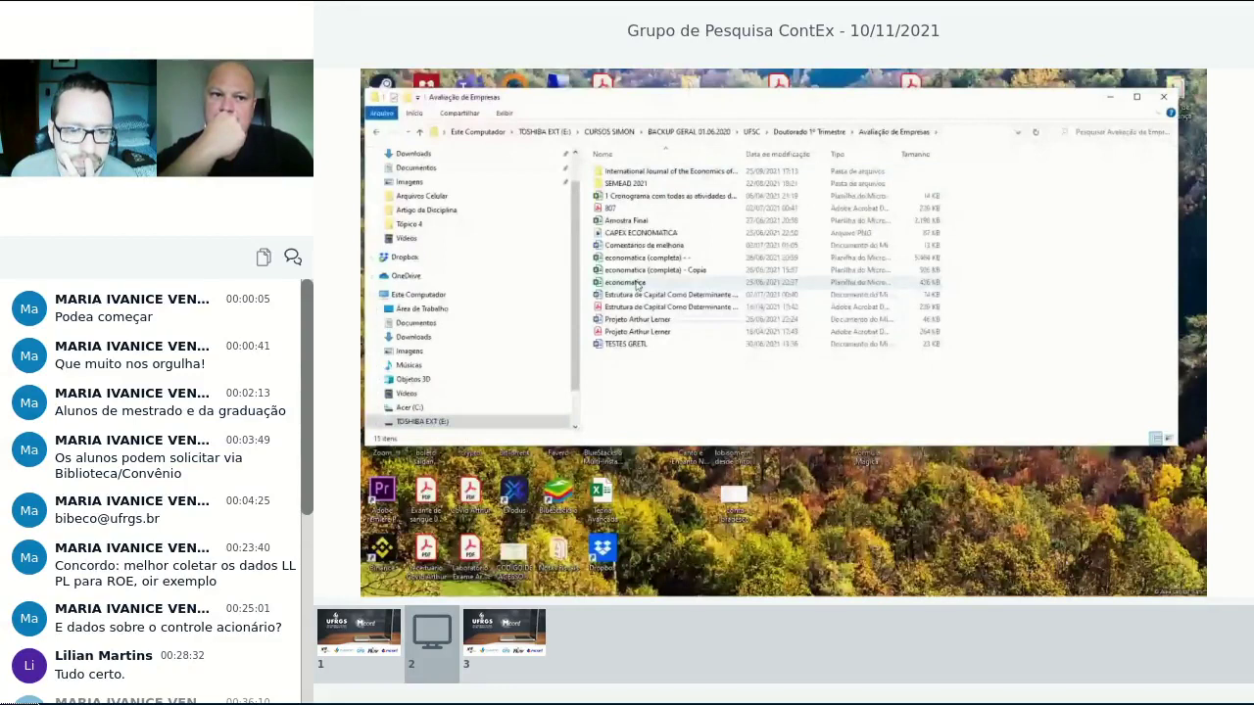
{"action": "double_click", "coordinate": [626, 221]}
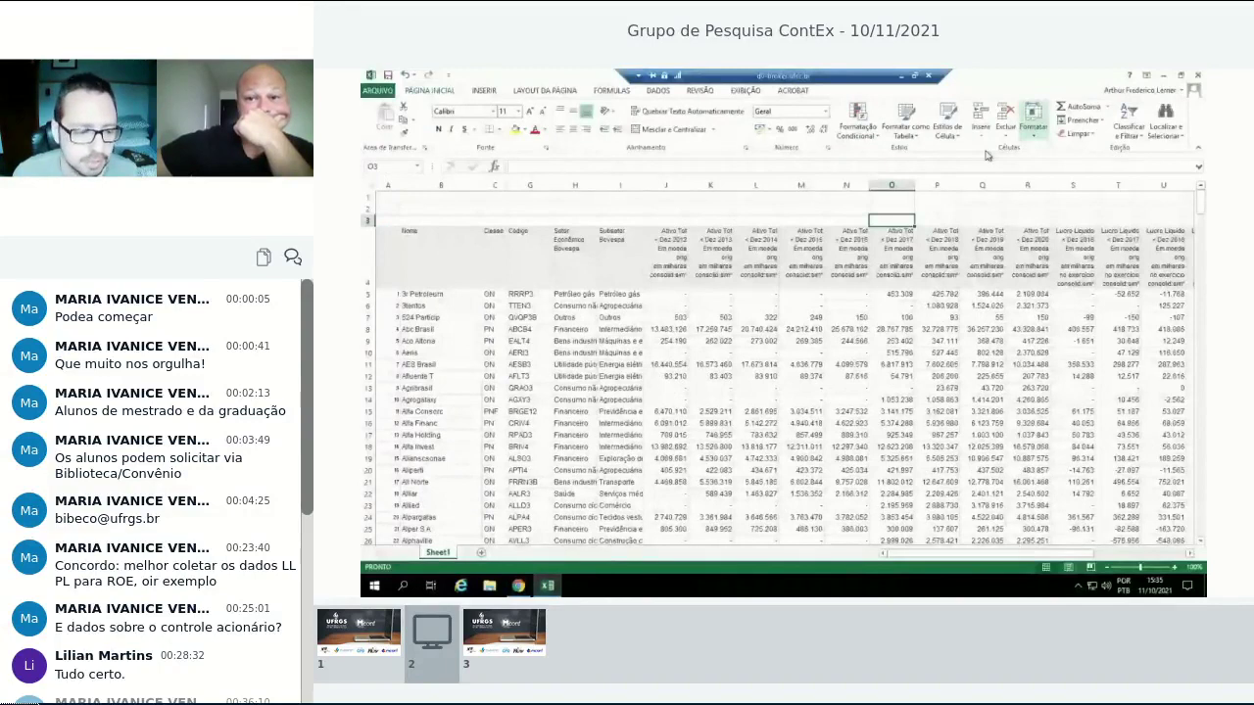
Select cell A5 in the economatica sheet, then open the Alt+Tab window switcher.
{"action": "left_click", "coordinate": [388, 294]}
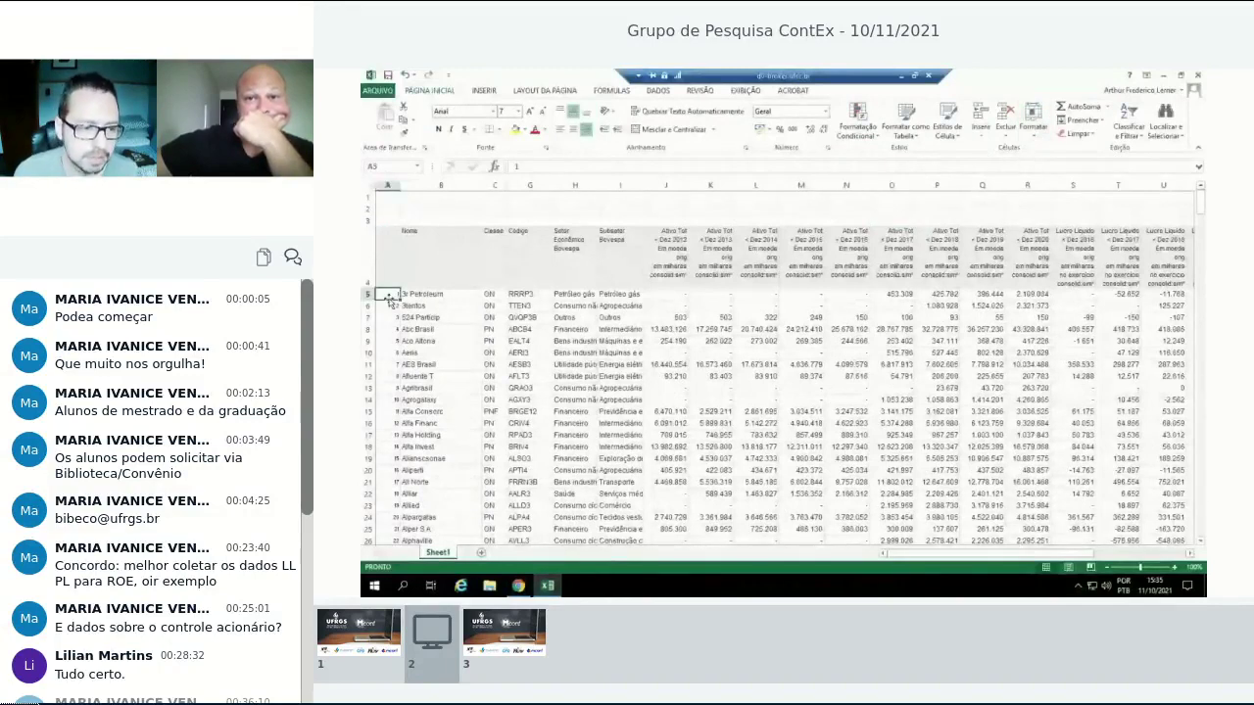
{"action": "key", "text": "alt+Tab"}
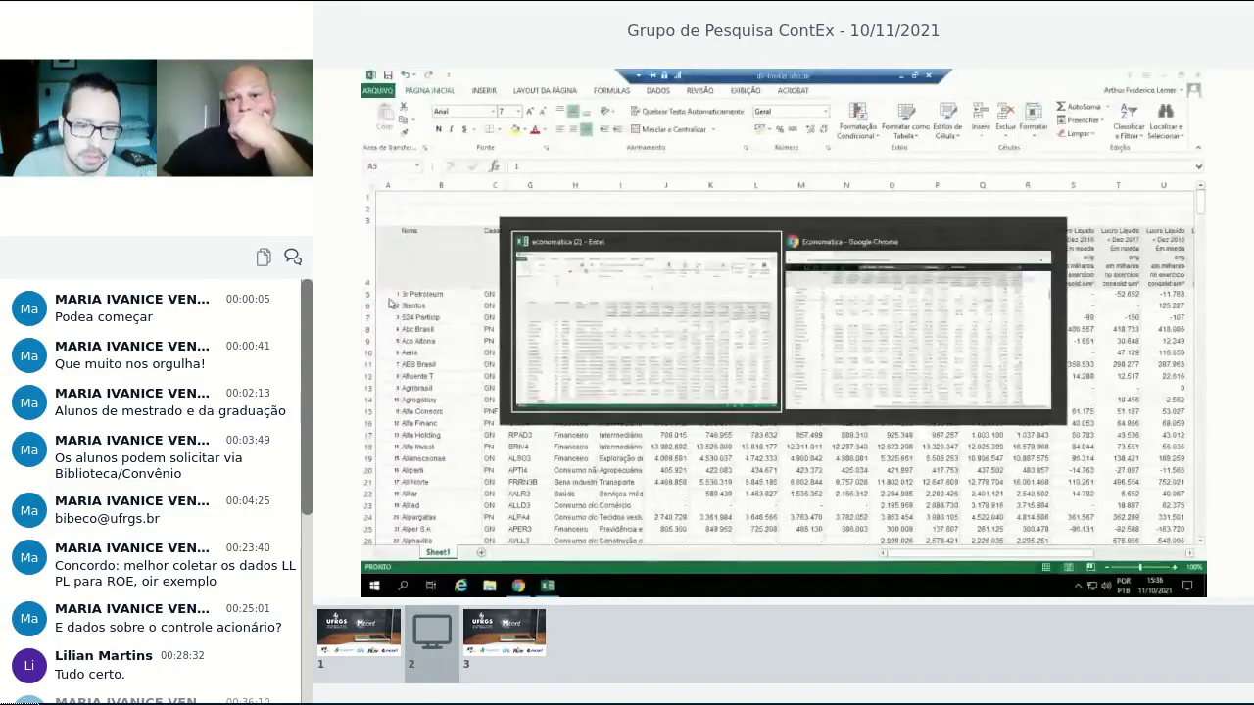
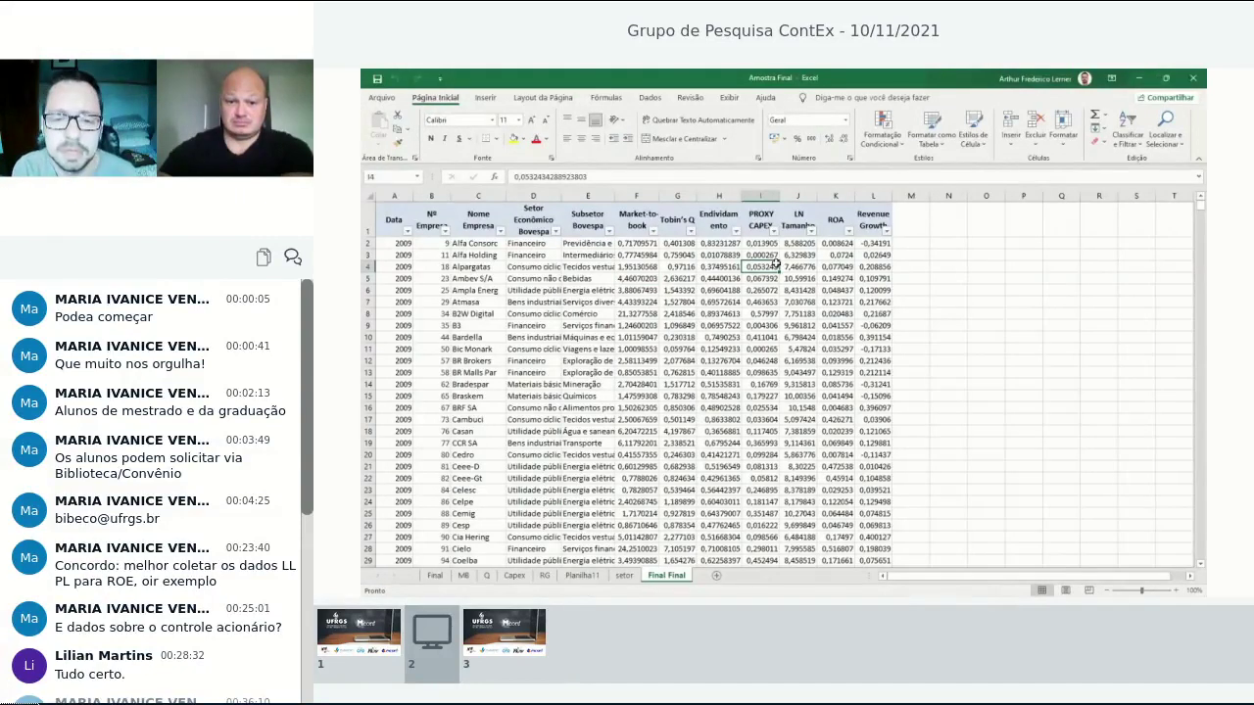
Look over the Market-to-book, Tobin's Q and Endividamento column titles in the screening grid.
{"action": "scroll", "coordinate": [746, 328], "scroll_direction": "down", "scroll_amount": 3}
{"action": "scroll", "coordinate": [705, 351], "scroll_direction": "up", "scroll_amount": 3}
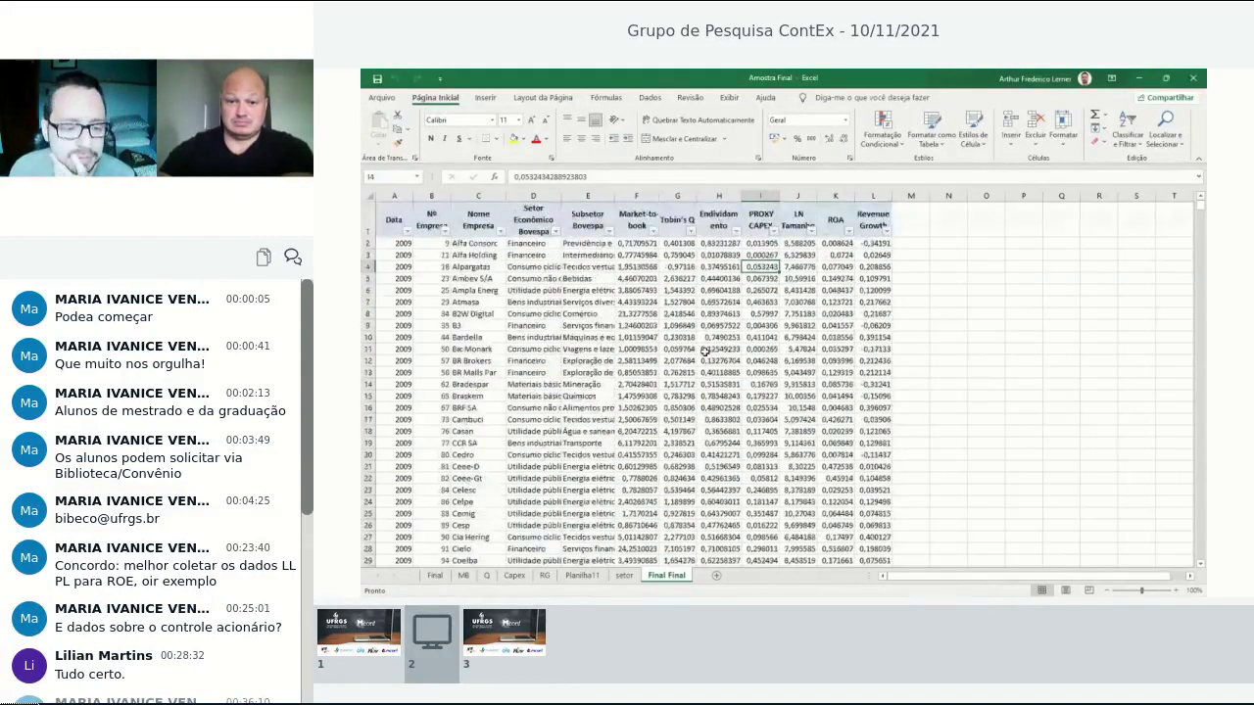
{"action": "left_click", "coordinate": [636, 219]}
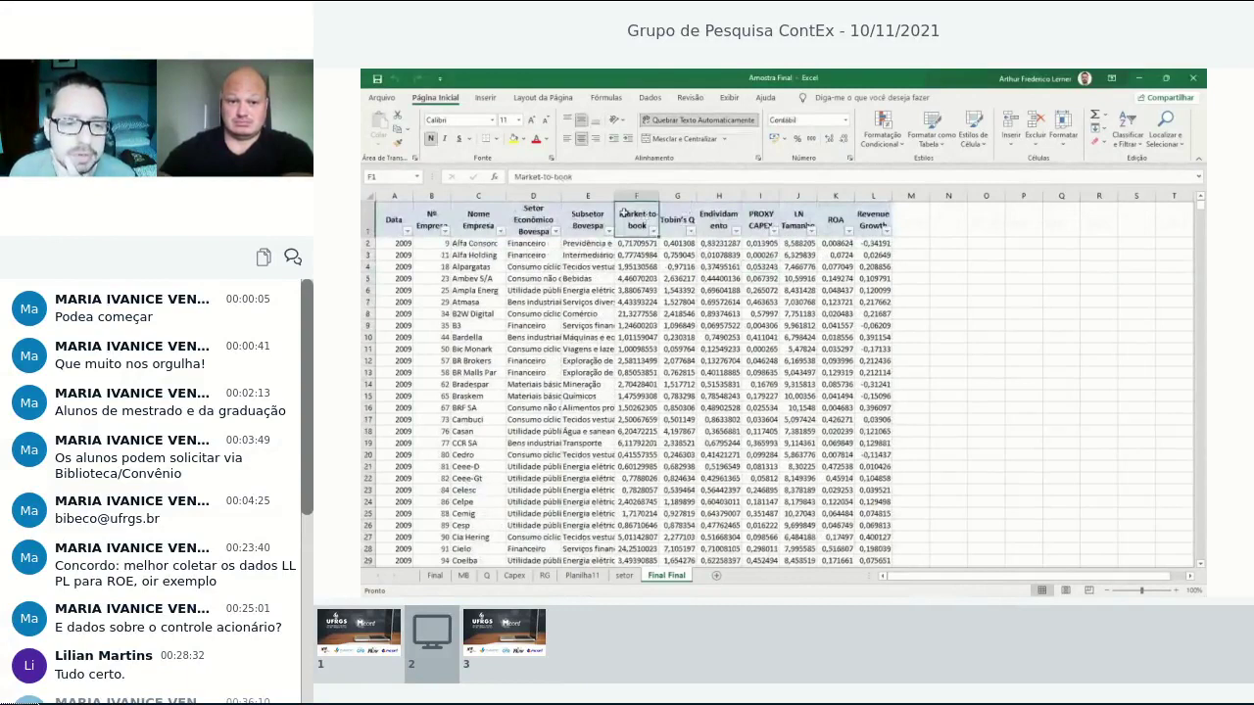
{"action": "left_click", "coordinate": [725, 220]}
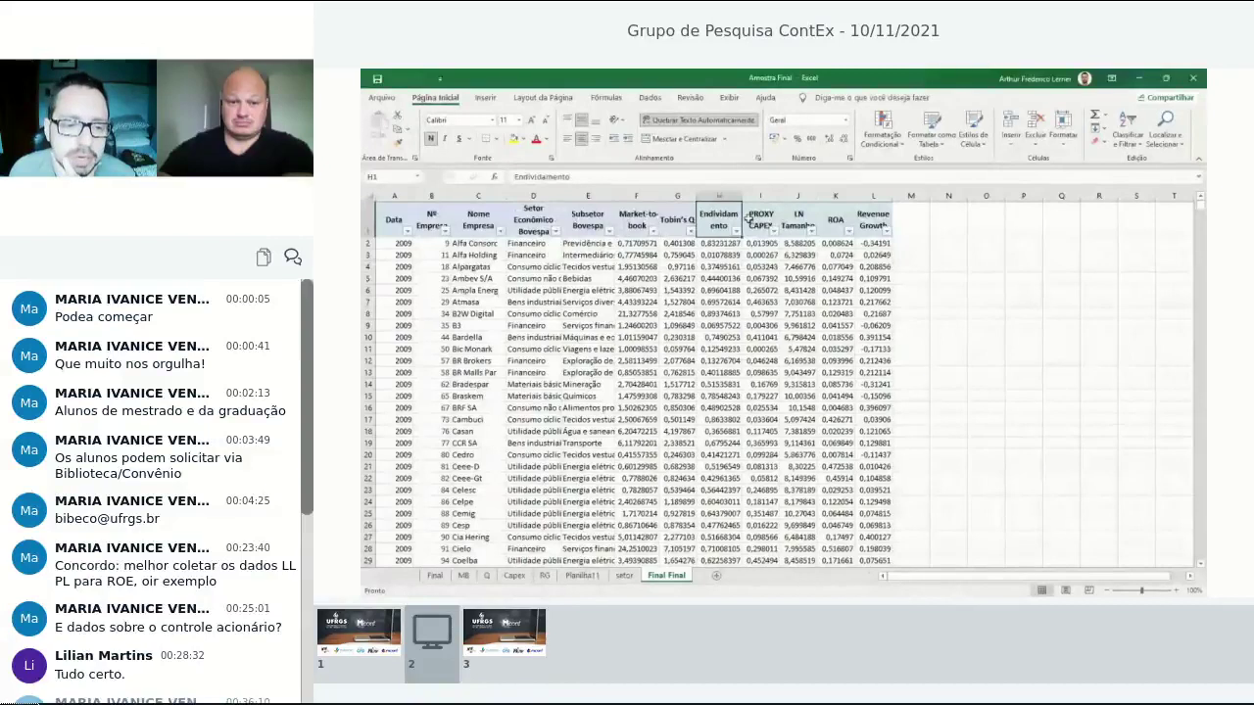
{"action": "left_click", "coordinate": [667, 222]}
{"action": "left_click", "coordinate": [642, 217]}
{"action": "left_click", "coordinate": [675, 215]}
{"action": "left_click", "coordinate": [642, 214]}
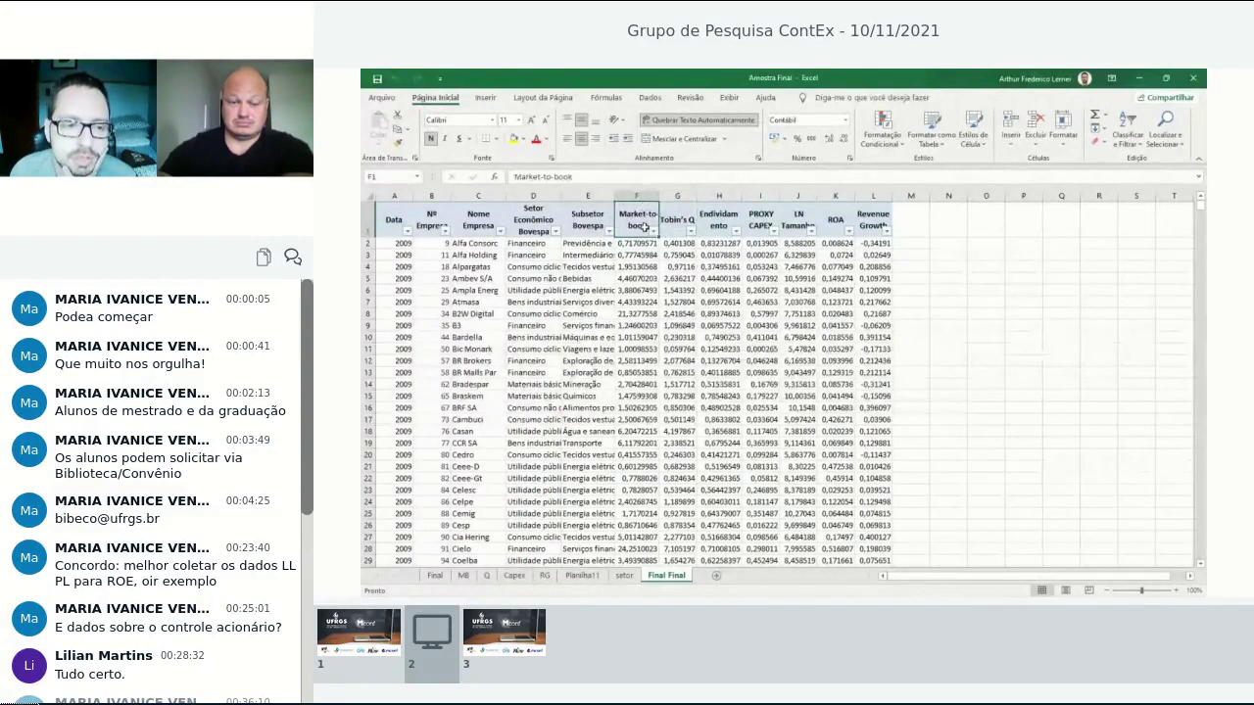
{"action": "left_click", "coordinate": [674, 223]}
Look over the PROXY CAPEX, LN Tamanho, ROA and Revenue Growth column titles.
{"action": "left_click", "coordinate": [723, 221]}
{"action": "left_click", "coordinate": [759, 221]}
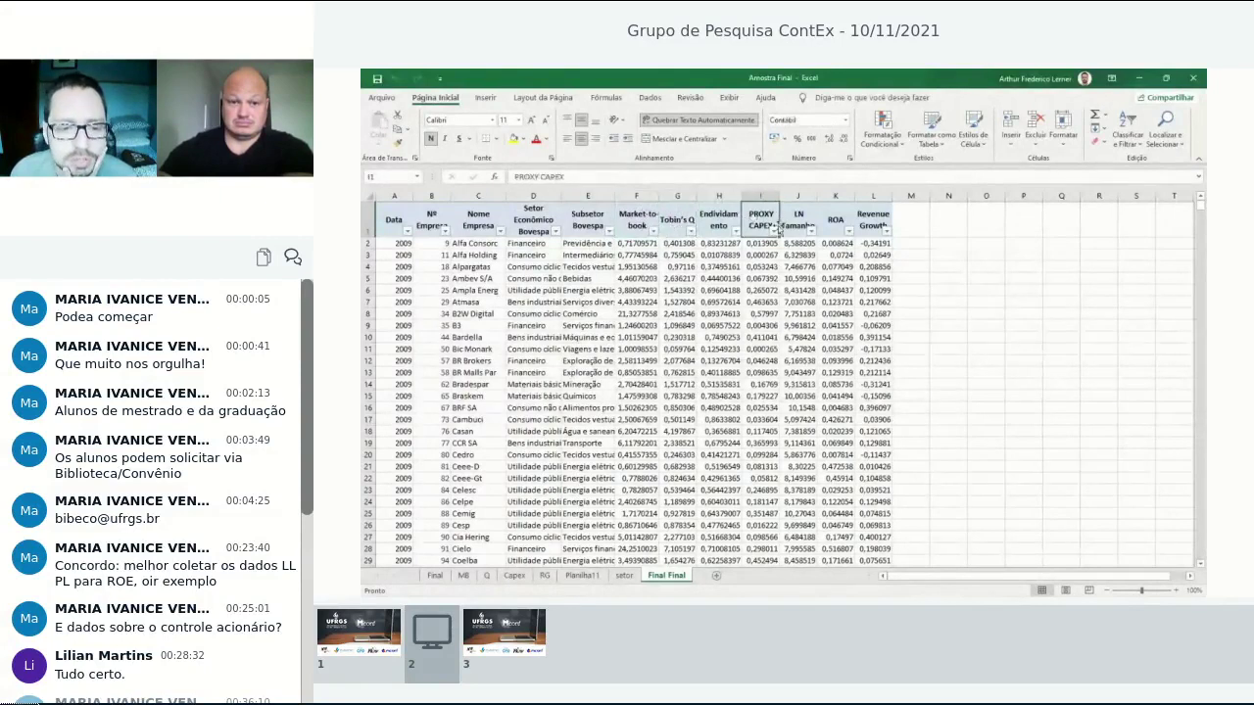
{"action": "left_click", "coordinate": [797, 225]}
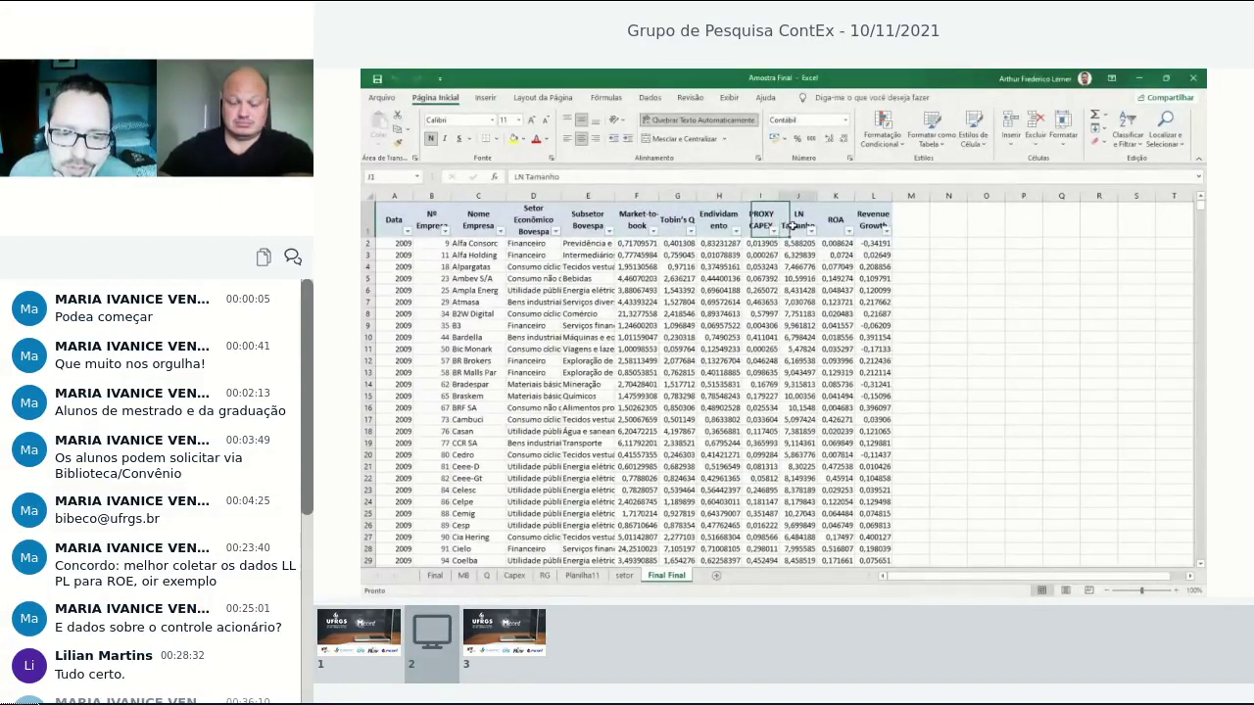
{"action": "left_click", "coordinate": [834, 222]}
{"action": "left_click", "coordinate": [872, 223]}
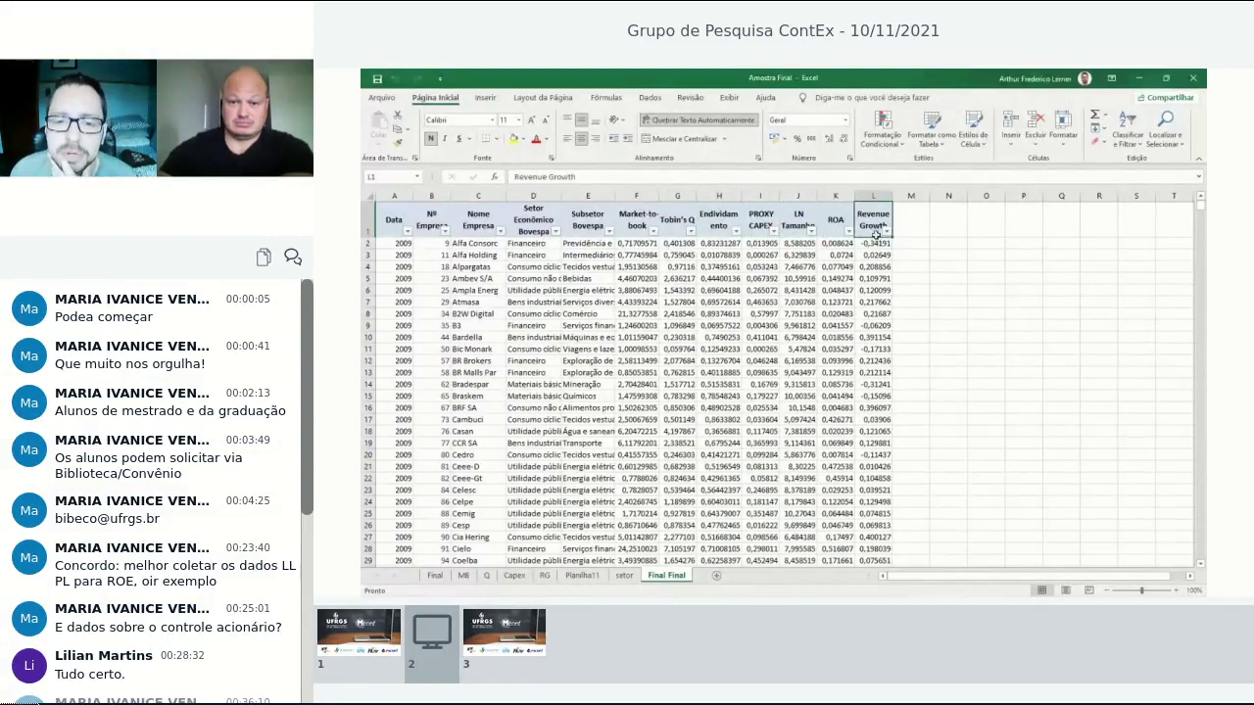
{"action": "left_click", "coordinate": [875, 255]}
{"action": "left_click", "coordinate": [872, 223]}
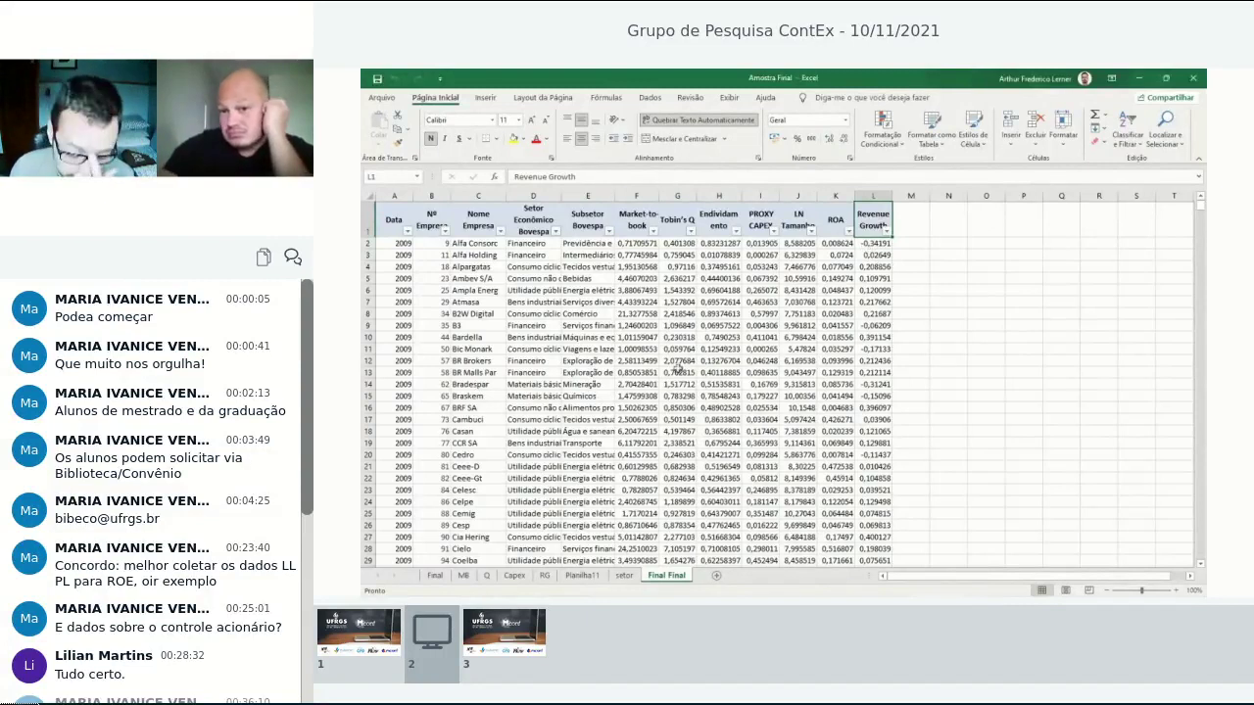
Switch to the Mconf conference window.
{"action": "key", "text": "alt+Tab"}
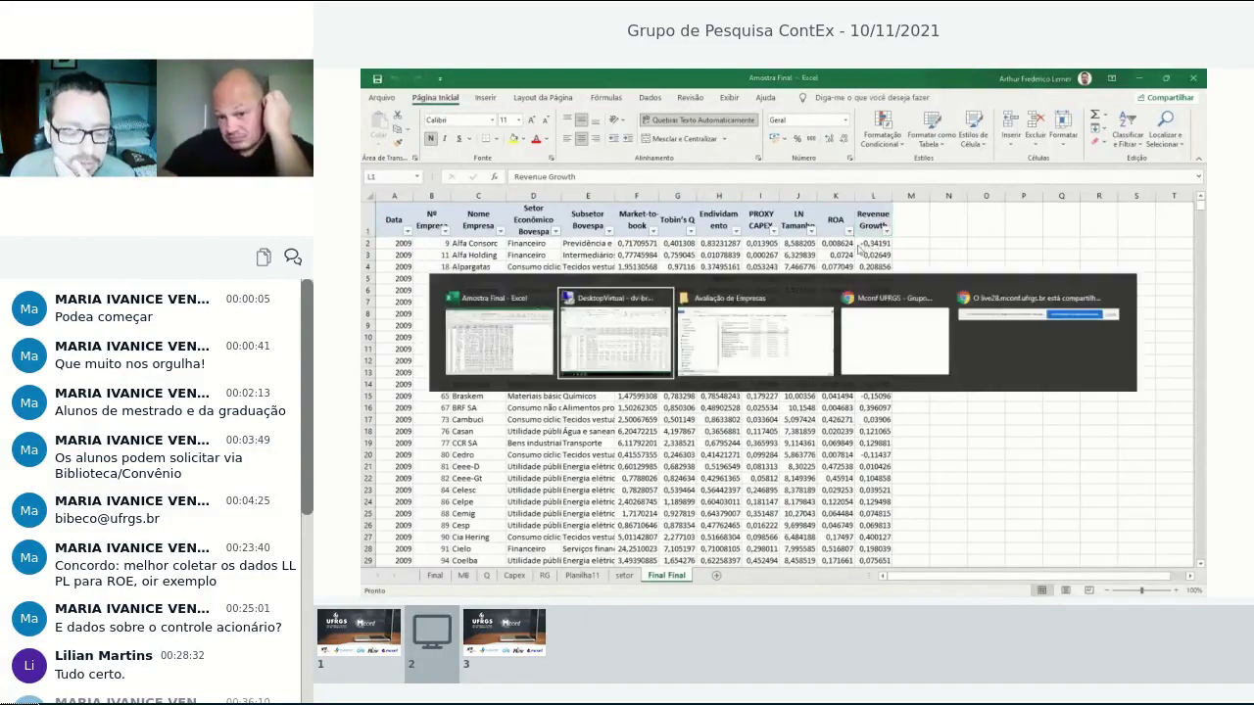
{"action": "key", "text": "Tab"}
{"action": "key", "text": "Tab"}
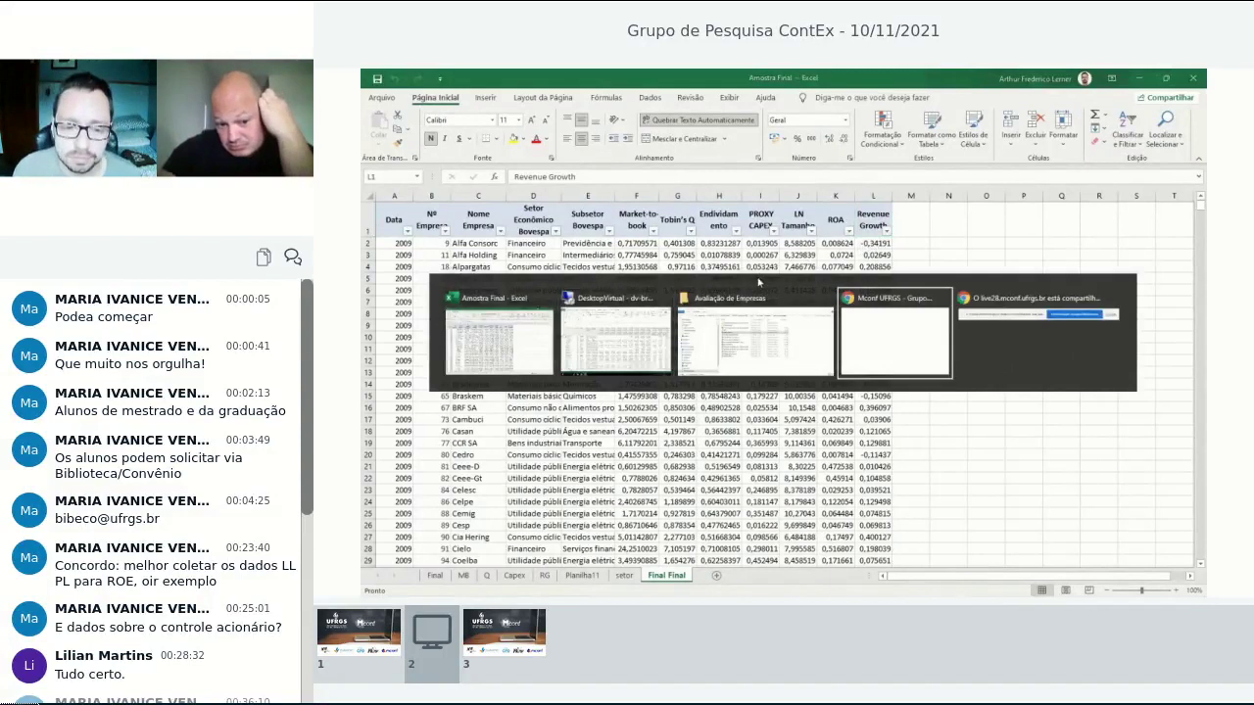
{"action": "left_click", "coordinate": [886, 323]}
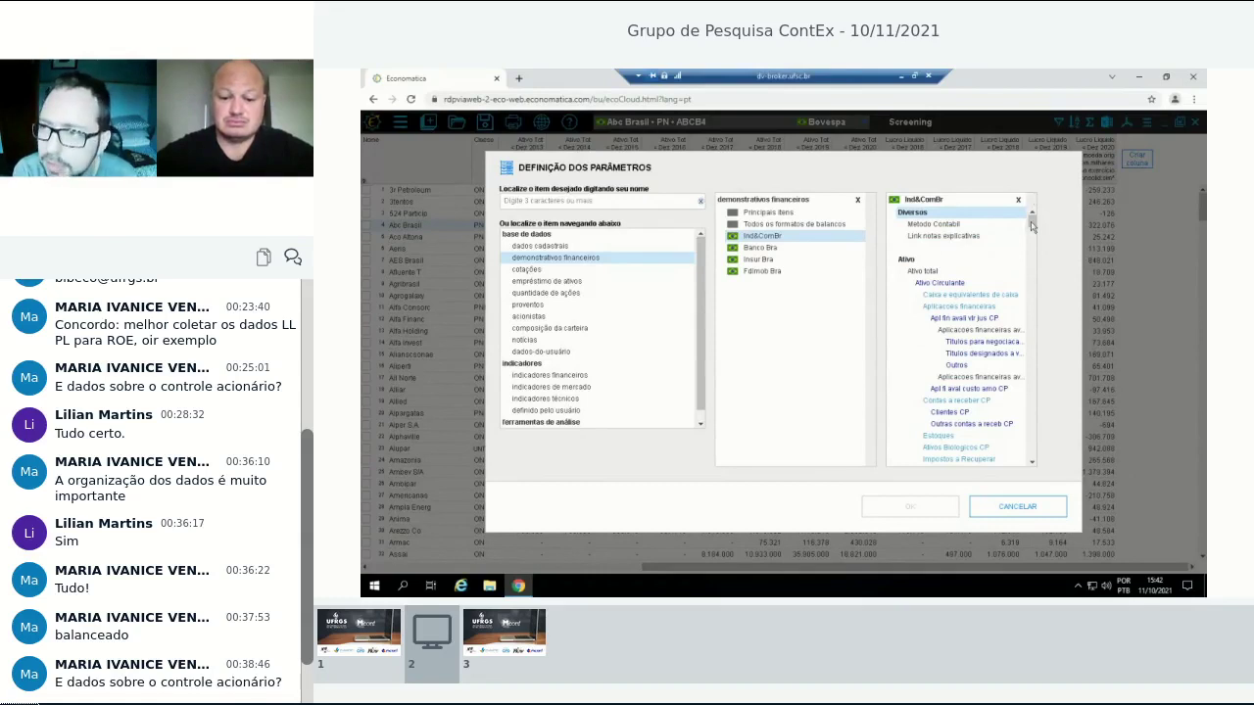
Scroll the Ind&ComBr account list down to the Dem result items, Receita líquida through LAIR.
{"action": "left_click_drag", "start_coordinate": [1033, 230], "coordinate": [1034, 318]}
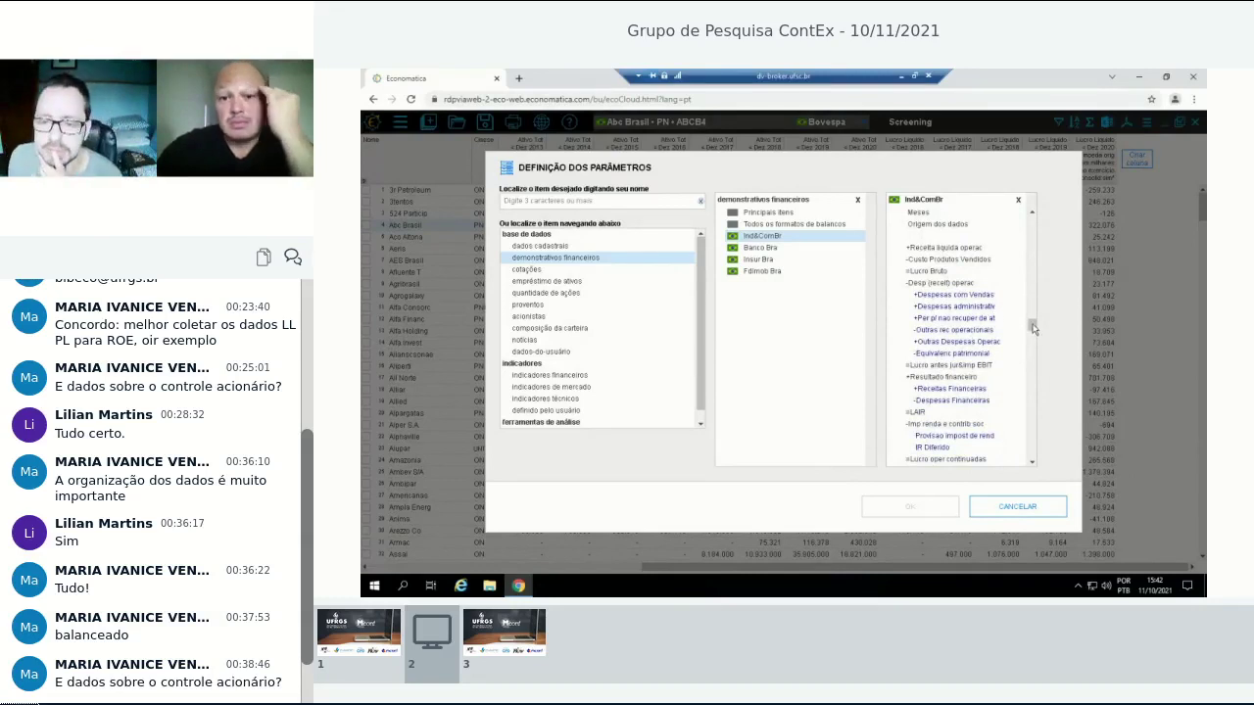
{"action": "scroll", "coordinate": [1032, 329], "scroll_direction": "down", "scroll_amount": 4}
{"action": "left_click_drag", "start_coordinate": [1032, 326], "coordinate": [1033, 319]}
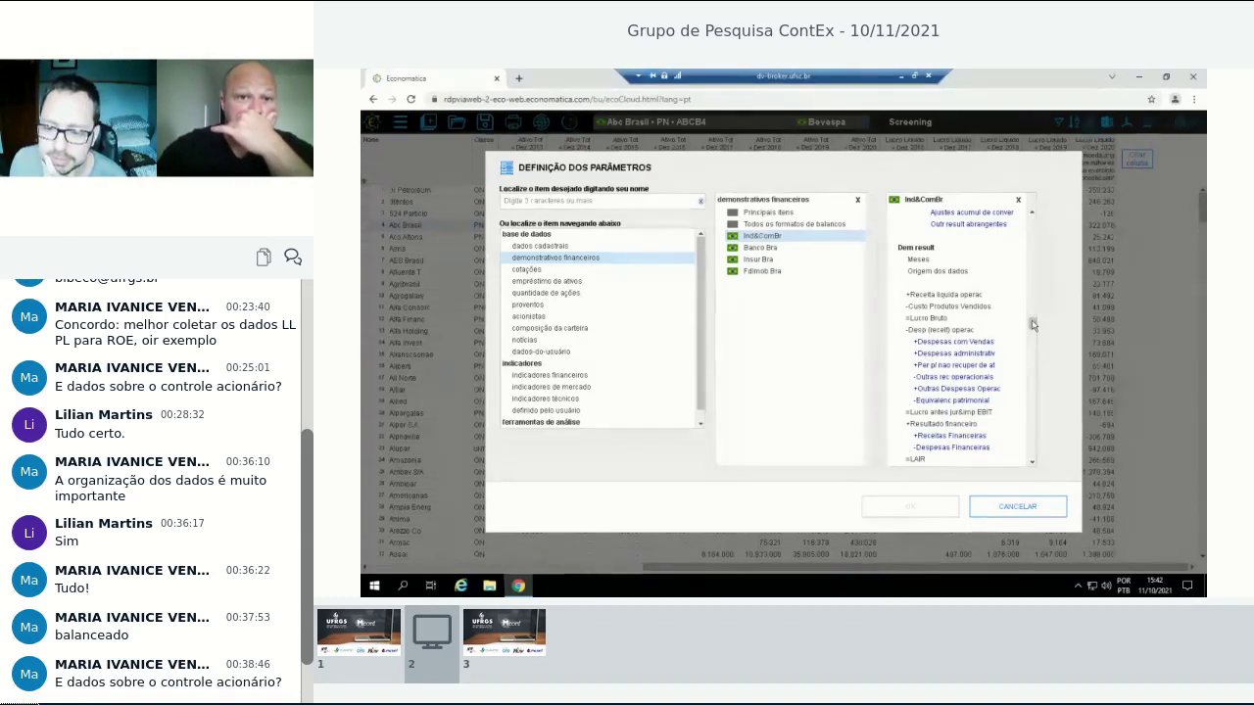
{"action": "left_click_drag", "start_coordinate": [1032, 325], "coordinate": [1032, 334]}
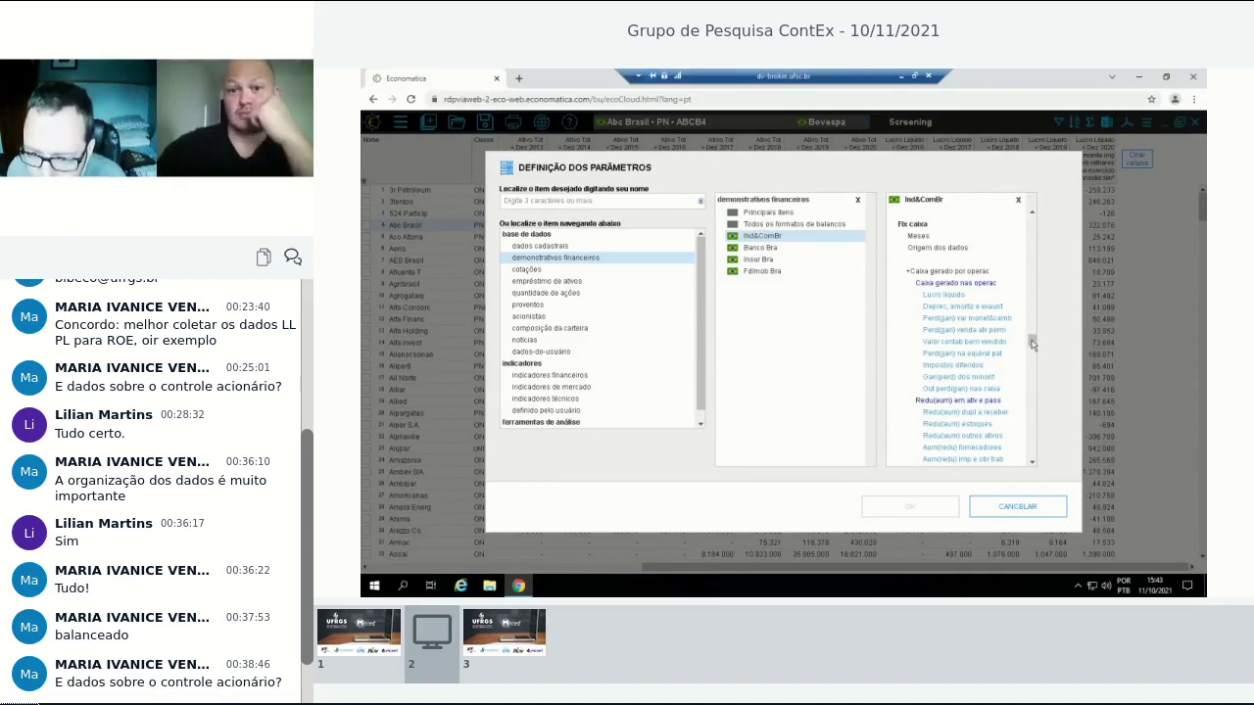
{"action": "scroll", "coordinate": [1031, 343], "scroll_direction": "down", "scroll_amount": 1}
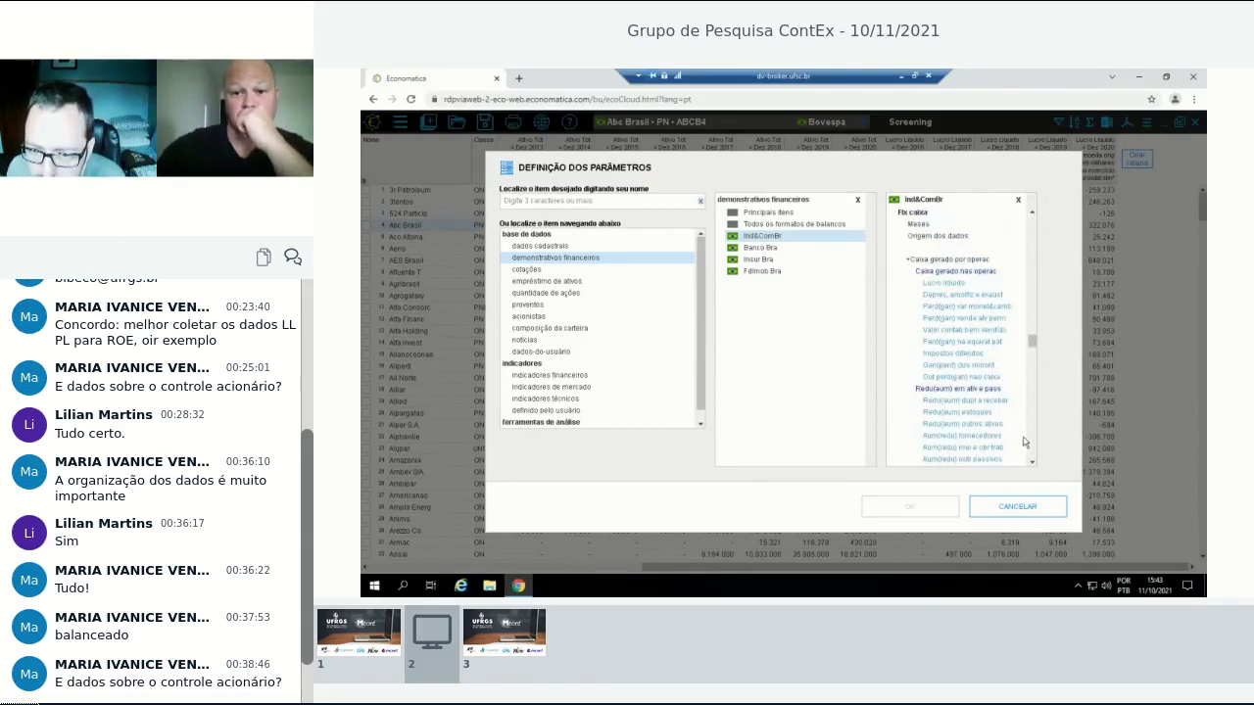
{"action": "left_click_drag", "start_coordinate": [1032, 464], "coordinate": [1032, 466]}
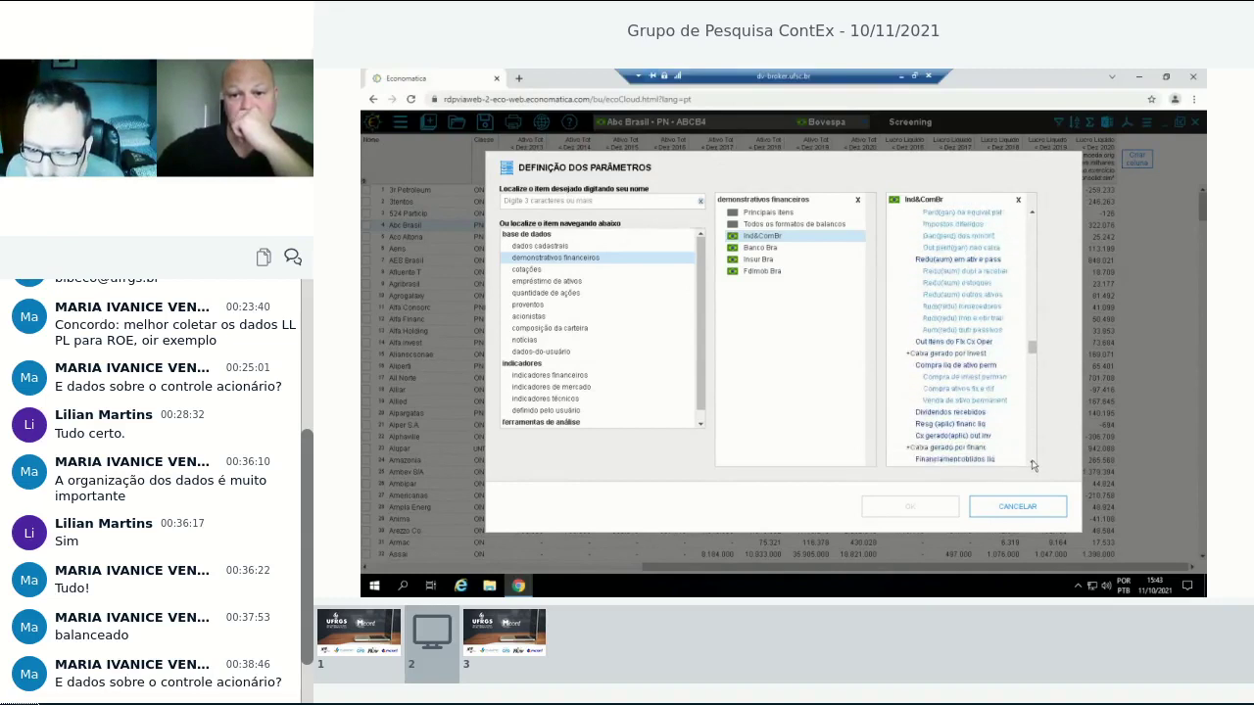
{"action": "left_click_drag", "start_coordinate": [1032, 465], "coordinate": [1033, 465]}
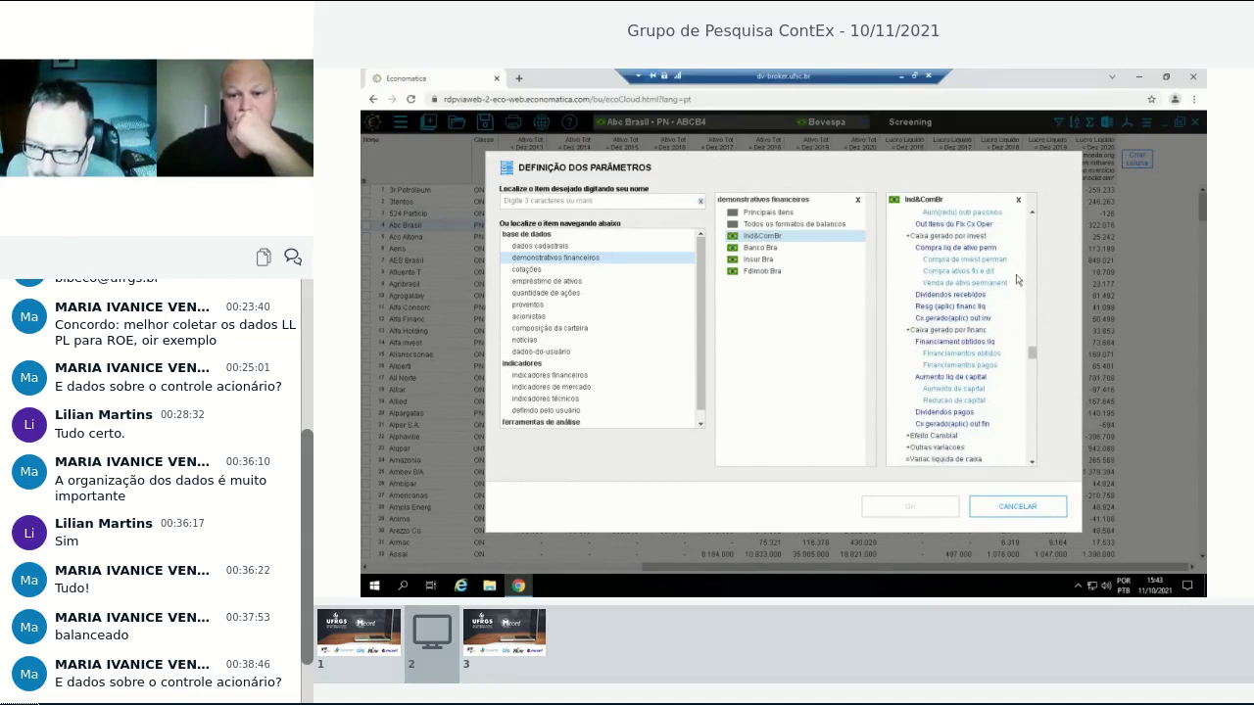
{"action": "left_click", "coordinate": [1032, 464]}
{"action": "left_click", "coordinate": [1032, 464]}
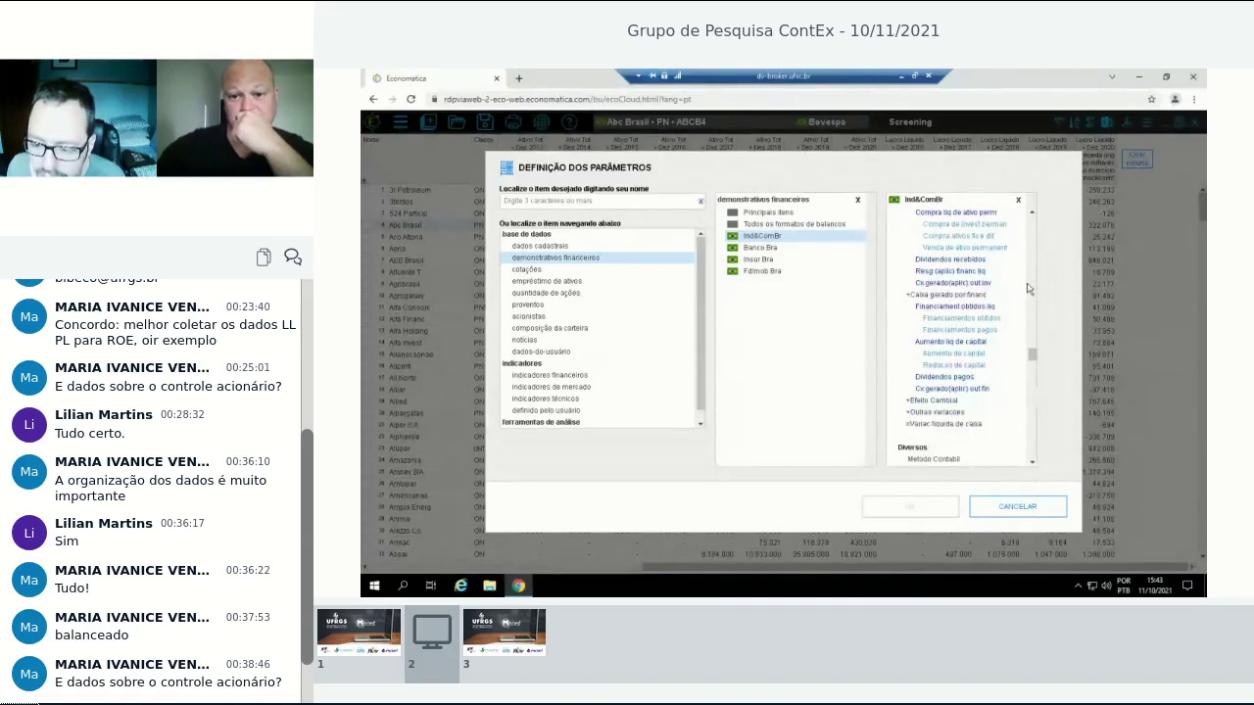
{"action": "scroll", "coordinate": [1034, 212], "scroll_direction": "up", "scroll_amount": 1}
{"action": "scroll", "coordinate": [1034, 212], "scroll_direction": "up", "scroll_amount": 1}
{"action": "scroll", "coordinate": [1034, 213], "scroll_direction": "up", "scroll_amount": 1}
{"action": "scroll", "coordinate": [1034, 213], "scroll_direction": "up", "scroll_amount": 1}
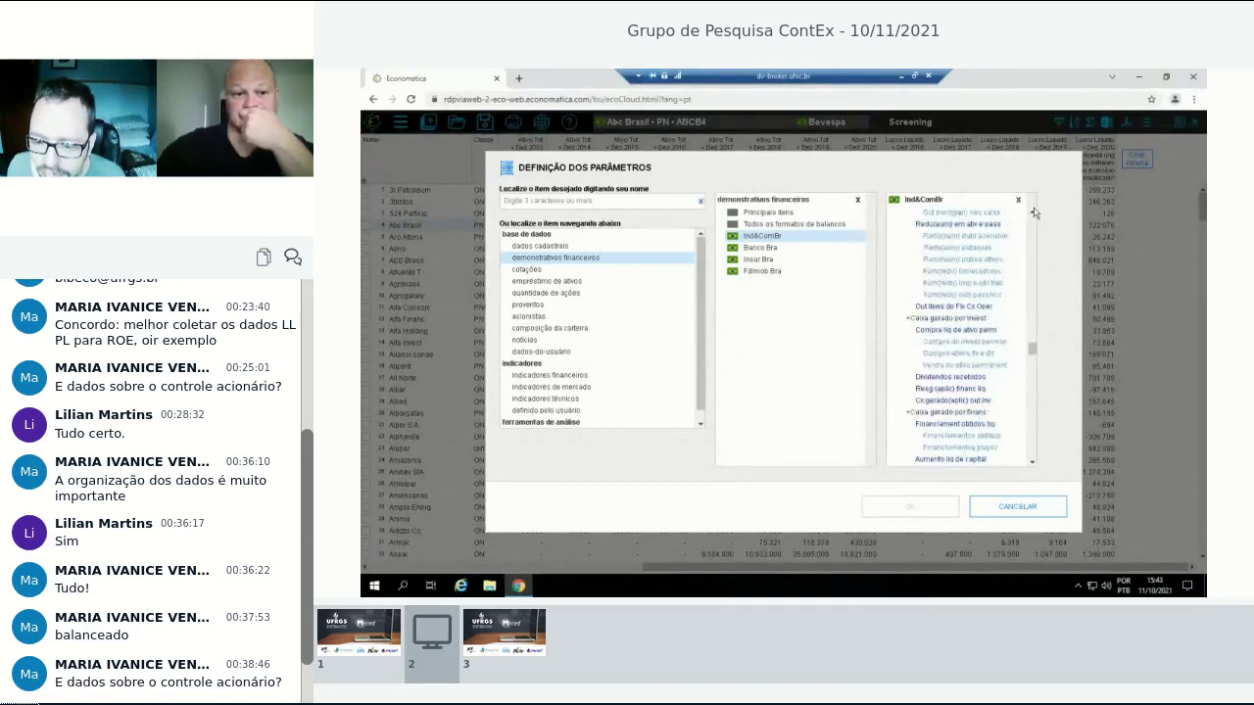
{"action": "scroll", "coordinate": [1034, 213], "scroll_direction": "up", "scroll_amount": 1}
{"action": "scroll", "coordinate": [1032, 214], "scroll_direction": "up", "scroll_amount": 1}
{"action": "scroll", "coordinate": [1029, 213], "scroll_direction": "up", "scroll_amount": 2}
{"action": "scroll", "coordinate": [1029, 214], "scroll_direction": "up", "scroll_amount": 2}
{"action": "scroll", "coordinate": [1030, 214], "scroll_direction": "up", "scroll_amount": 3}
{"action": "scroll", "coordinate": [1030, 214], "scroll_direction": "up", "scroll_amount": 2}
{"action": "scroll", "coordinate": [1030, 214], "scroll_direction": "up", "scroll_amount": 2}
{"action": "scroll", "coordinate": [1029, 213], "scroll_direction": "up", "scroll_amount": 1}
{"action": "scroll", "coordinate": [1030, 213], "scroll_direction": "up", "scroll_amount": 1}
{"action": "scroll", "coordinate": [1030, 213], "scroll_direction": "up", "scroll_amount": 1}
{"action": "scroll", "coordinate": [1030, 214], "scroll_direction": "up", "scroll_amount": 1}
{"action": "scroll", "coordinate": [1030, 214], "scroll_direction": "up", "scroll_amount": 1}
{"action": "scroll", "coordinate": [1030, 213], "scroll_direction": "up", "scroll_amount": 1}
{"action": "scroll", "coordinate": [1029, 213], "scroll_direction": "up", "scroll_amount": 1}
{"action": "scroll", "coordinate": [1029, 214], "scroll_direction": "up", "scroll_amount": 1}
{"action": "scroll", "coordinate": [1029, 213], "scroll_direction": "up", "scroll_amount": 1}
{"action": "scroll", "coordinate": [1029, 214], "scroll_direction": "up", "scroll_amount": 2}
{"action": "scroll", "coordinate": [1030, 214], "scroll_direction": "up", "scroll_amount": 1}
{"action": "scroll", "coordinate": [1030, 213], "scroll_direction": "up", "scroll_amount": 1}
{"action": "scroll", "coordinate": [1029, 213], "scroll_direction": "up", "scroll_amount": 2}
{"action": "scroll", "coordinate": [1029, 214], "scroll_direction": "up", "scroll_amount": 2}
{"action": "scroll", "coordinate": [1029, 213], "scroll_direction": "up", "scroll_amount": 2}
{"action": "scroll", "coordinate": [1029, 214], "scroll_direction": "up", "scroll_amount": 2}
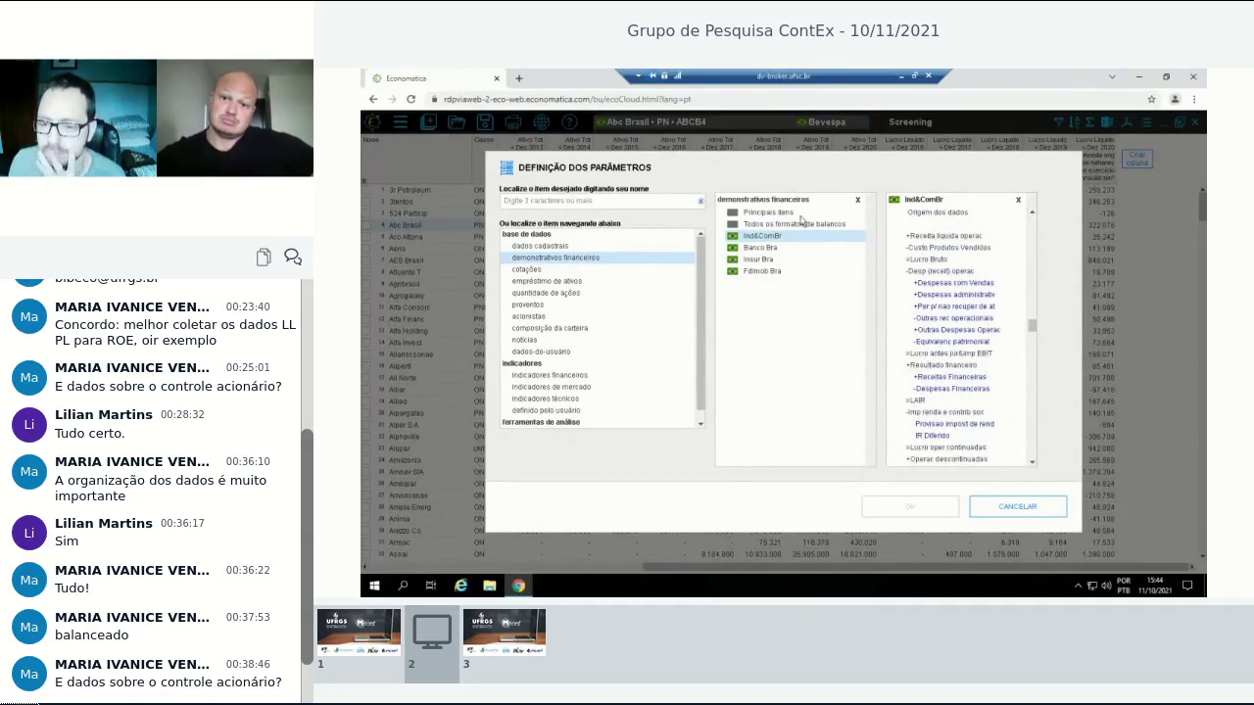
{"action": "left_click", "coordinate": [903, 77]}
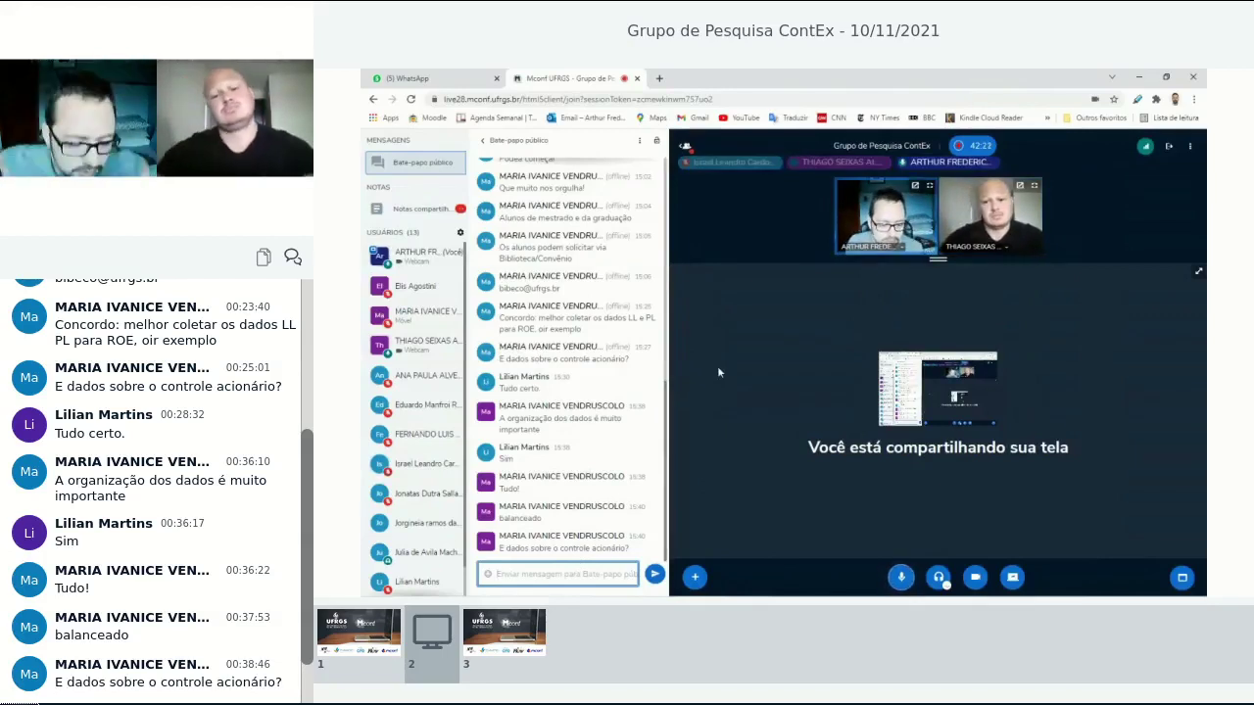
{"action": "key", "text": "alt+Tab"}
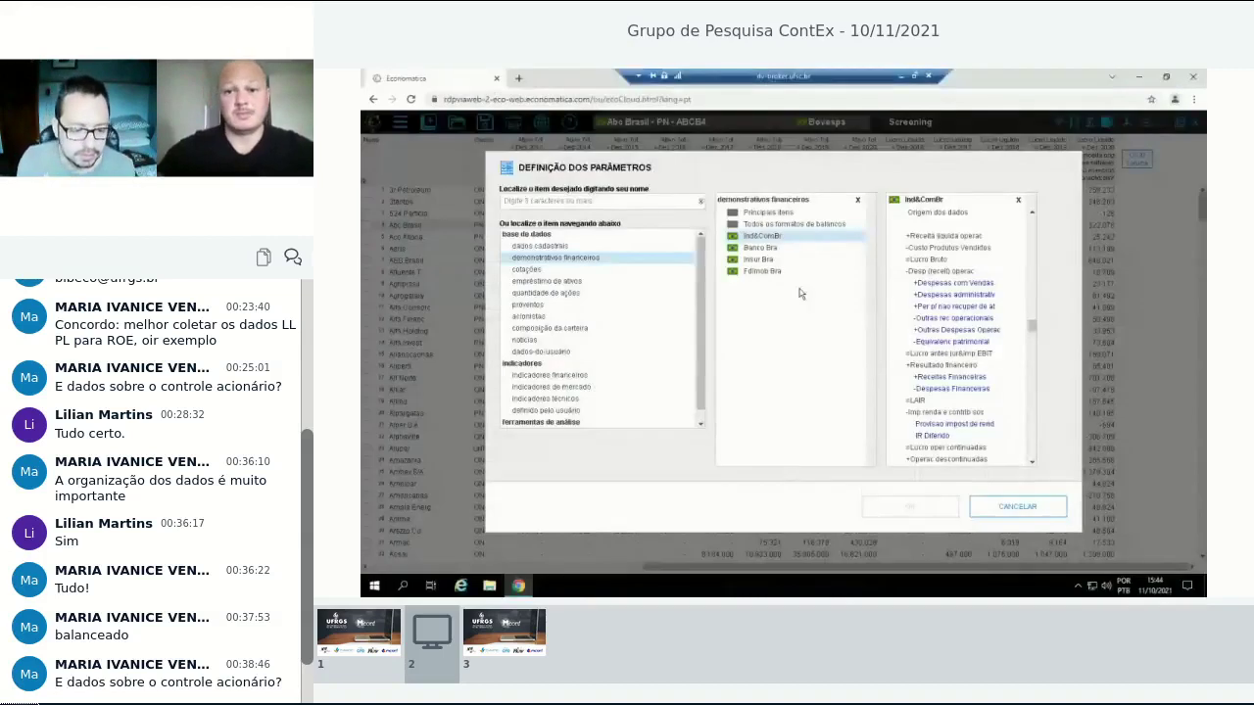
Look through the dados cadastrais fields for Brazilian Ações, then go back to demonstrativos financeiros.
{"action": "left_click", "coordinate": [560, 249]}
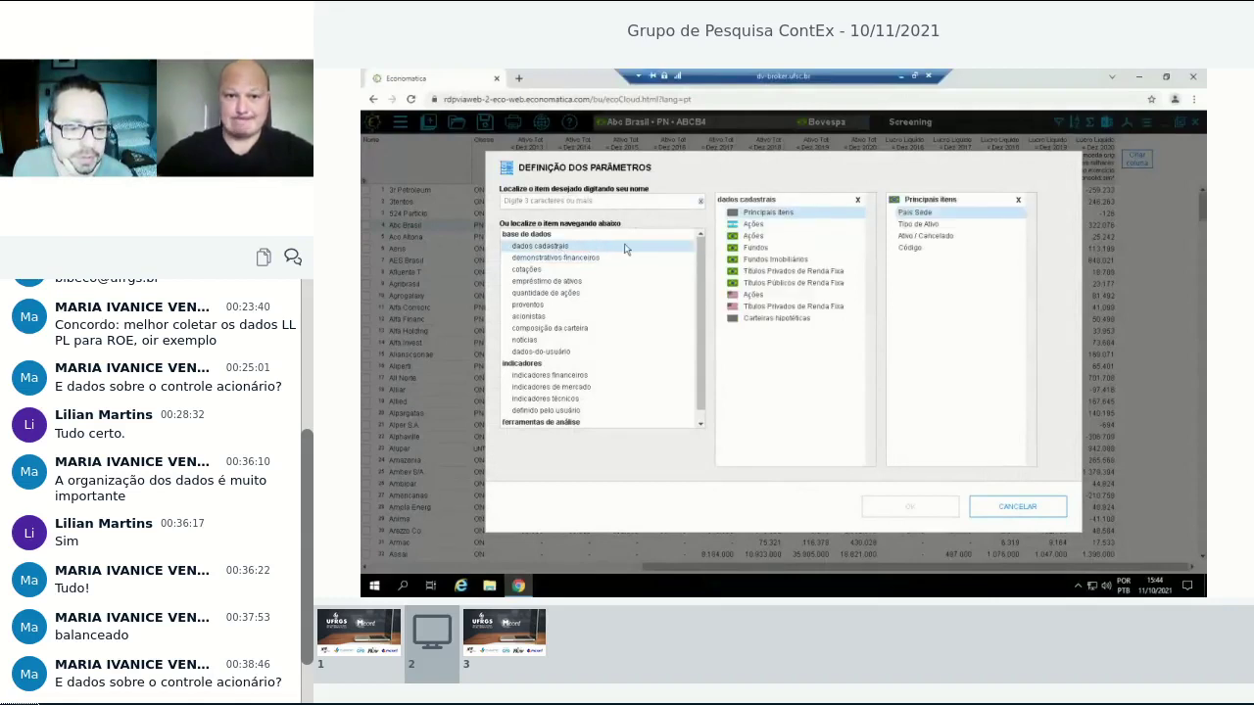
{"action": "left_click", "coordinate": [752, 236]}
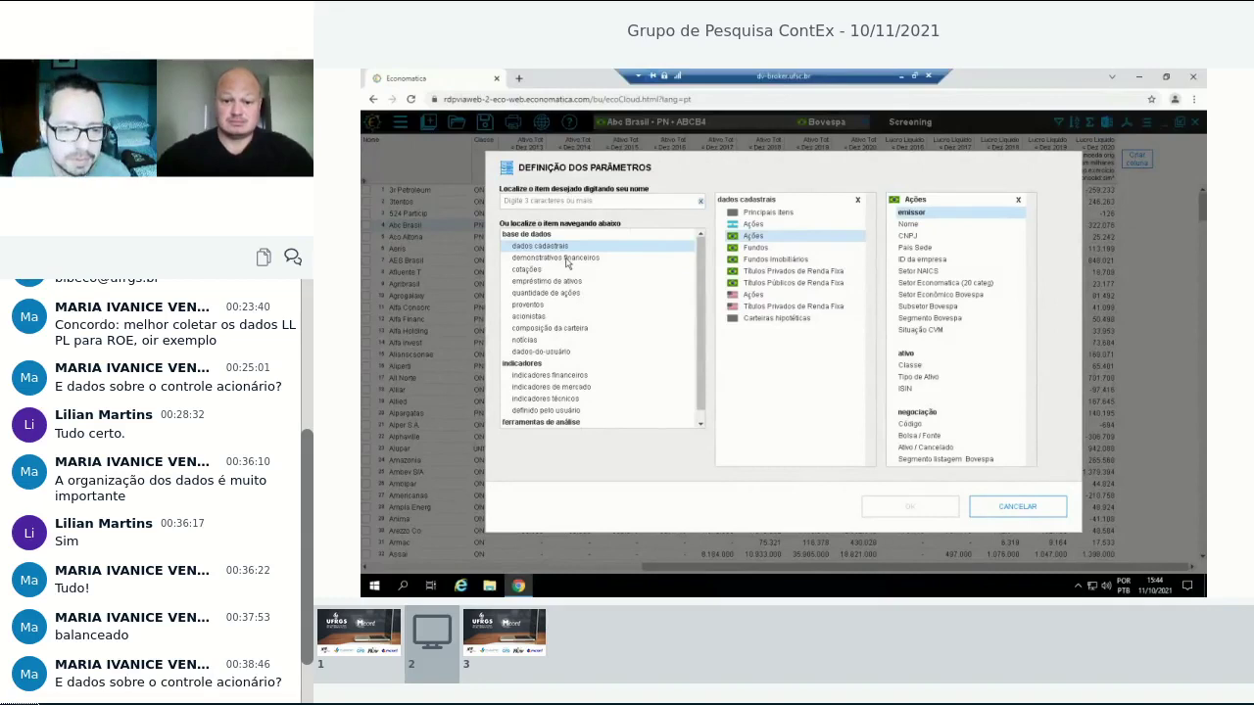
{"action": "left_click", "coordinate": [568, 258]}
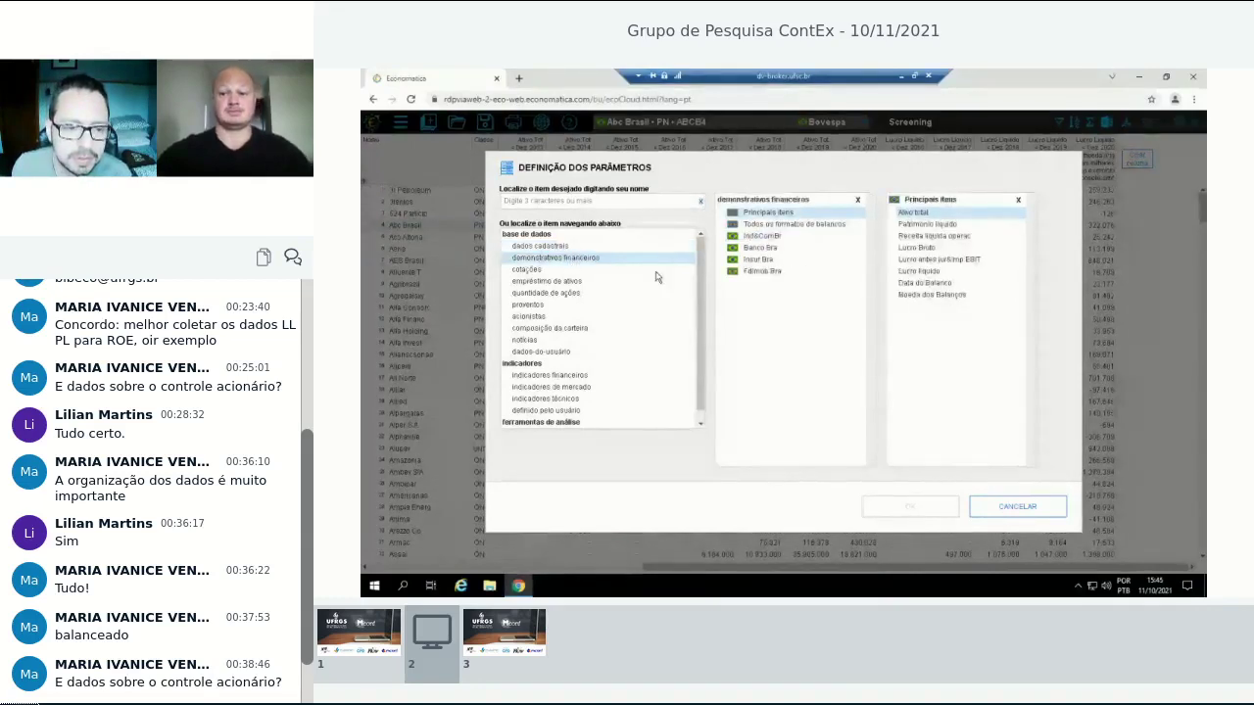
Step through cotações and empréstimo de ativos to the acionistas shareholder fields.
{"action": "left_click", "coordinate": [530, 271]}
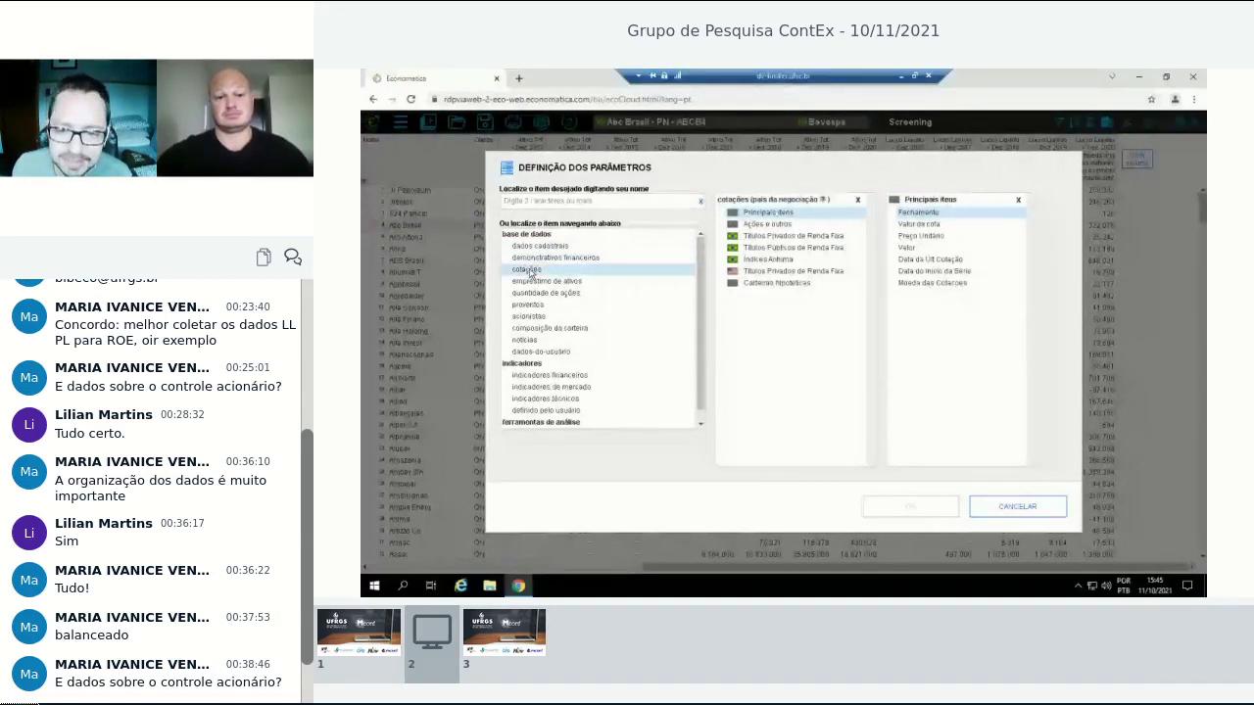
{"action": "left_click", "coordinate": [529, 281]}
{"action": "left_click", "coordinate": [529, 316]}
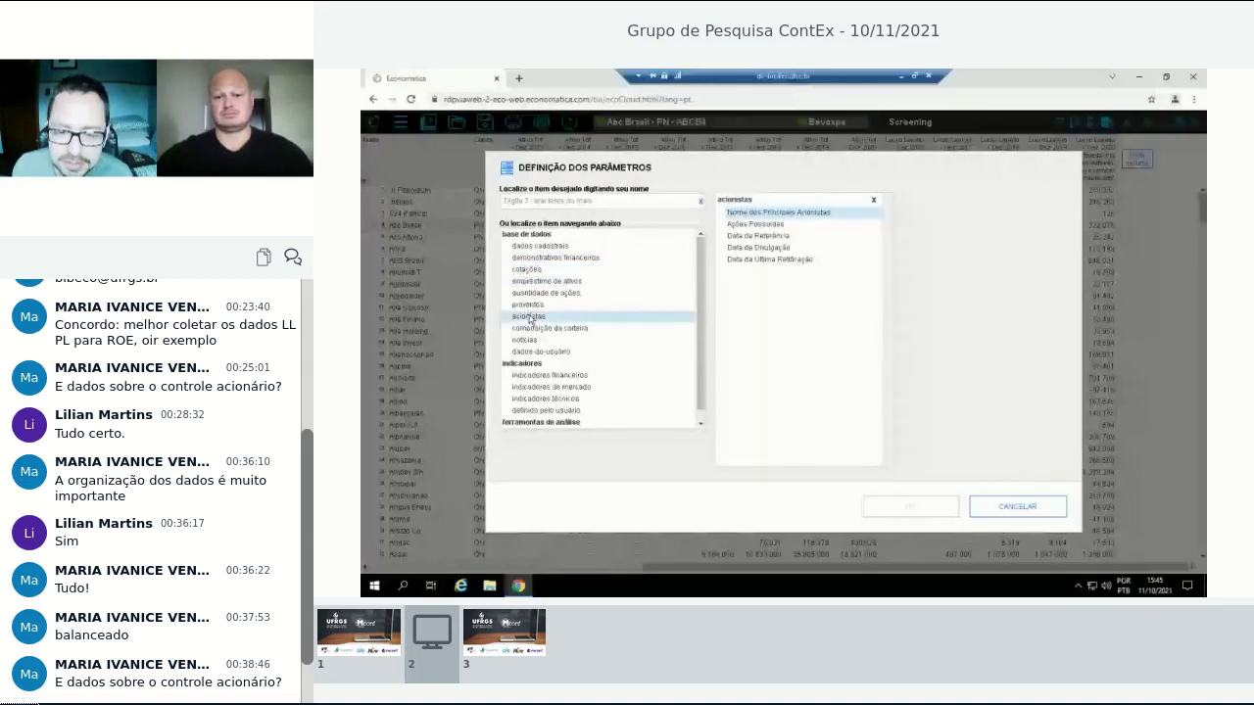
Choose Ações Possuídas as the column data with reference date 31/12/2020.
{"action": "double_click", "coordinate": [760, 225]}
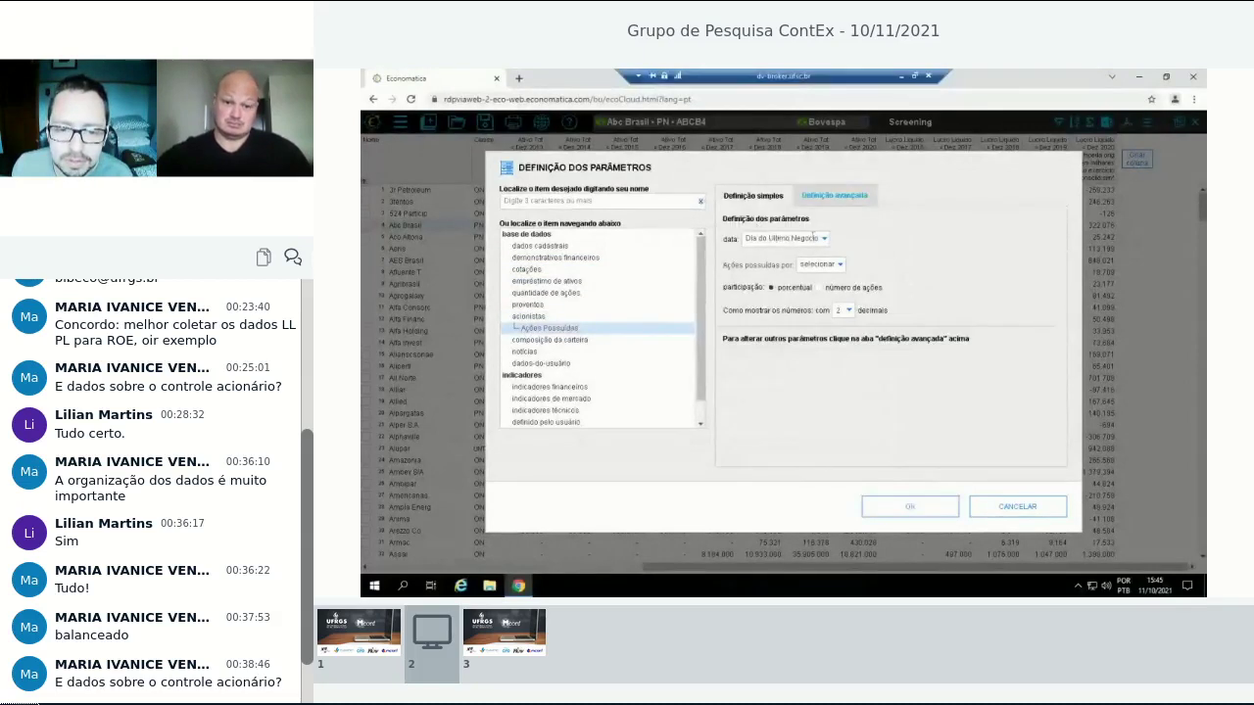
{"action": "left_click", "coordinate": [824, 240]}
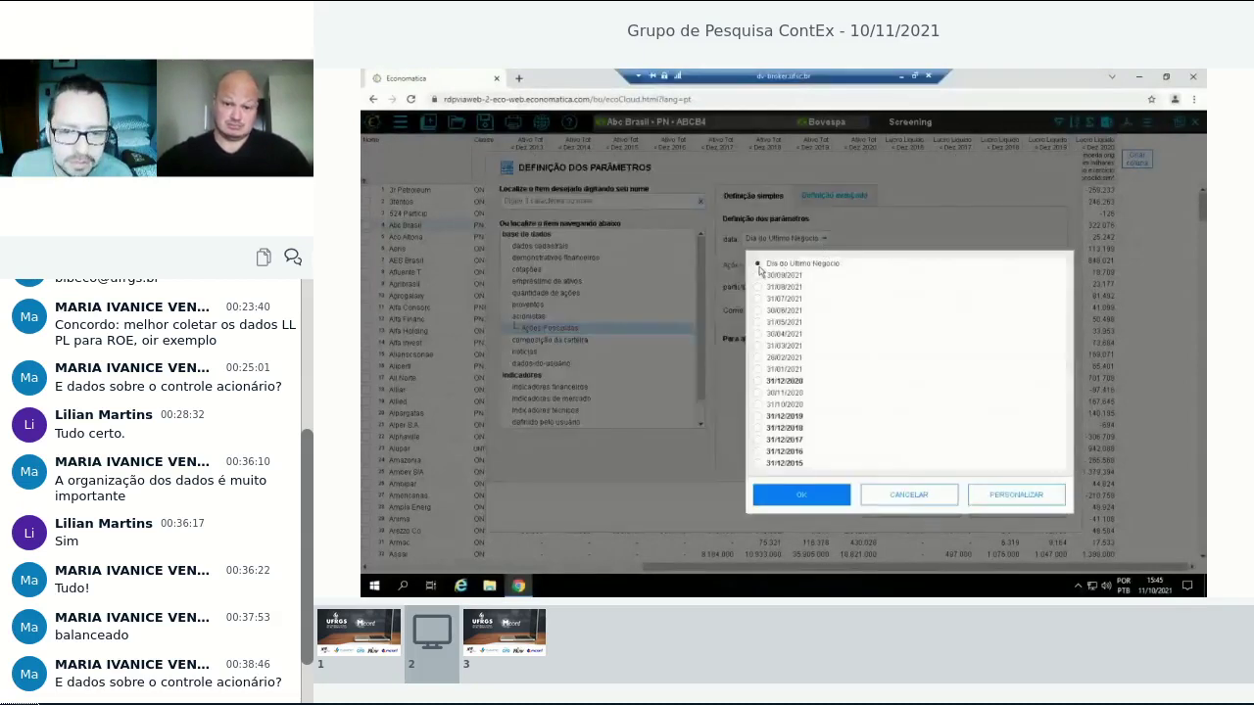
{"action": "left_click", "coordinate": [760, 383]}
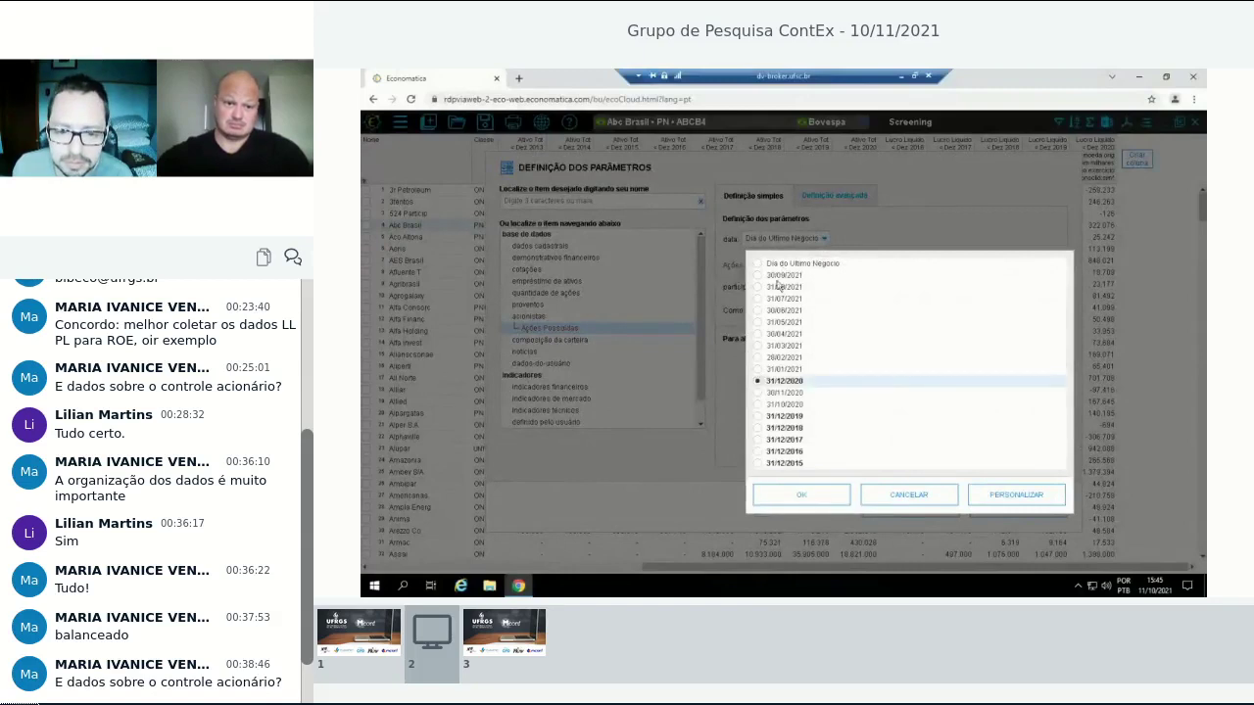
{"action": "left_click", "coordinate": [758, 417]}
{"action": "left_click", "coordinate": [760, 383]}
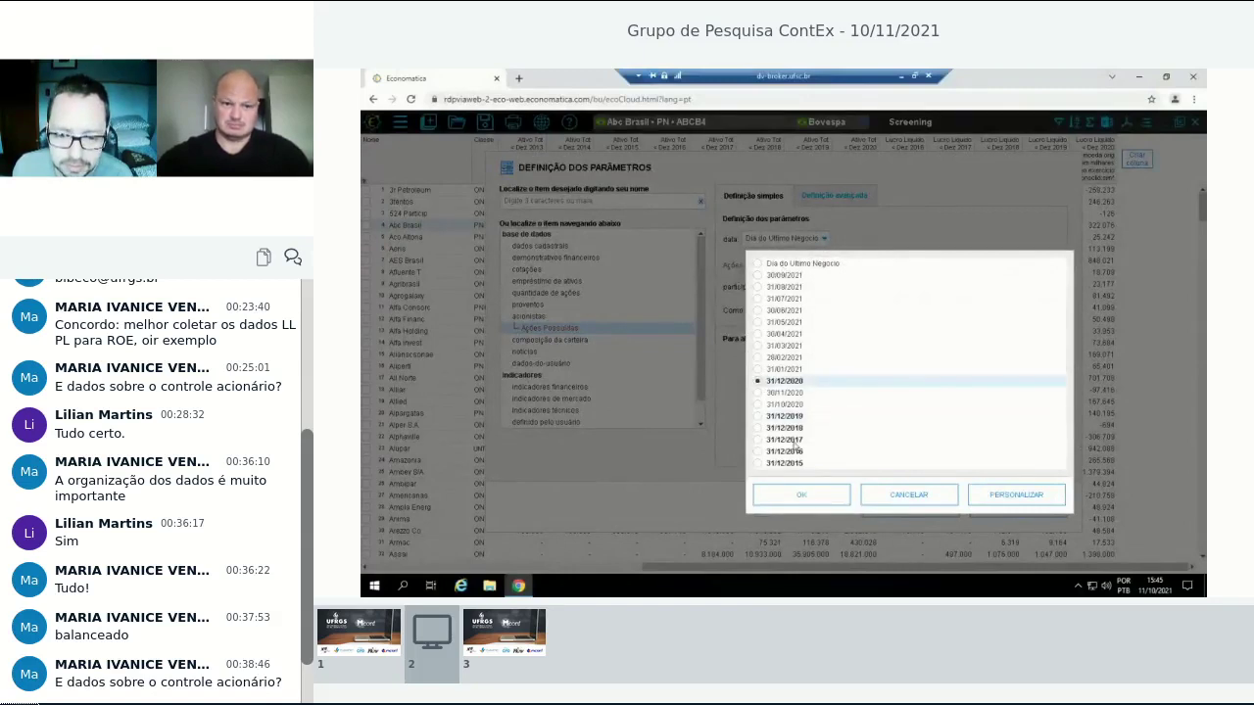
{"action": "left_click", "coordinate": [815, 495]}
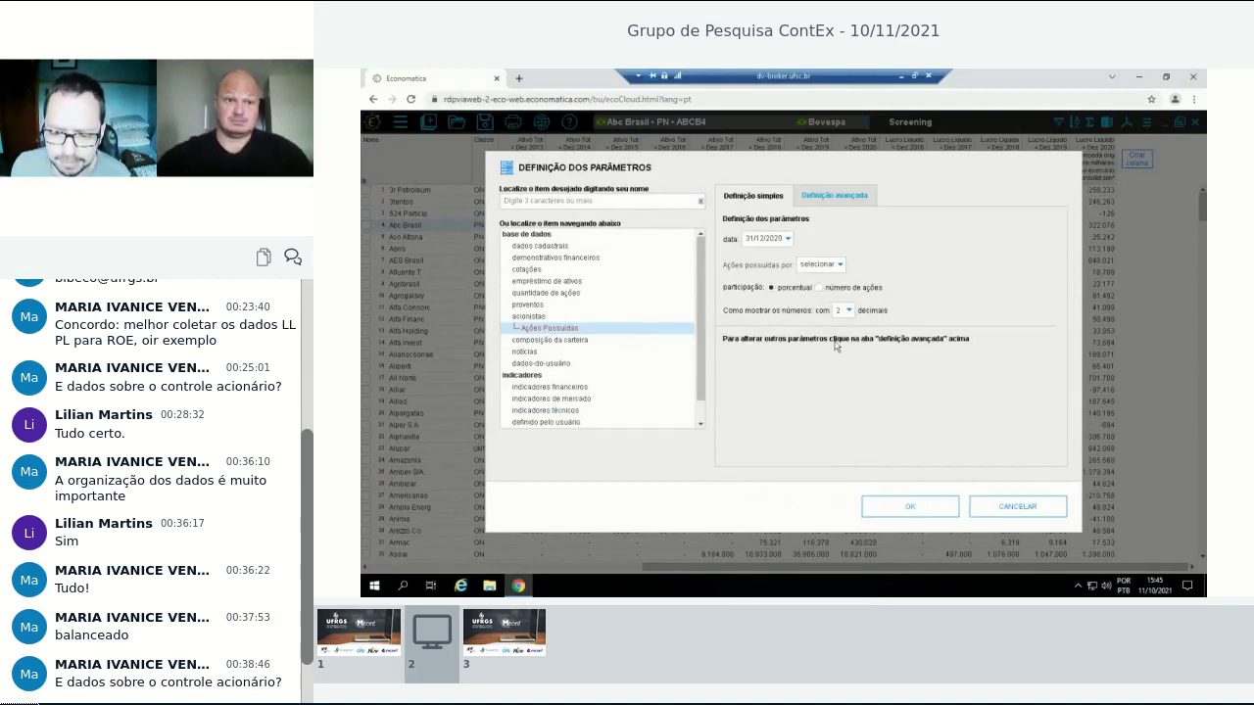
Keep percentage participation with 2 decimal places, leaving the holders selector empty.
{"action": "left_click", "coordinate": [832, 198]}
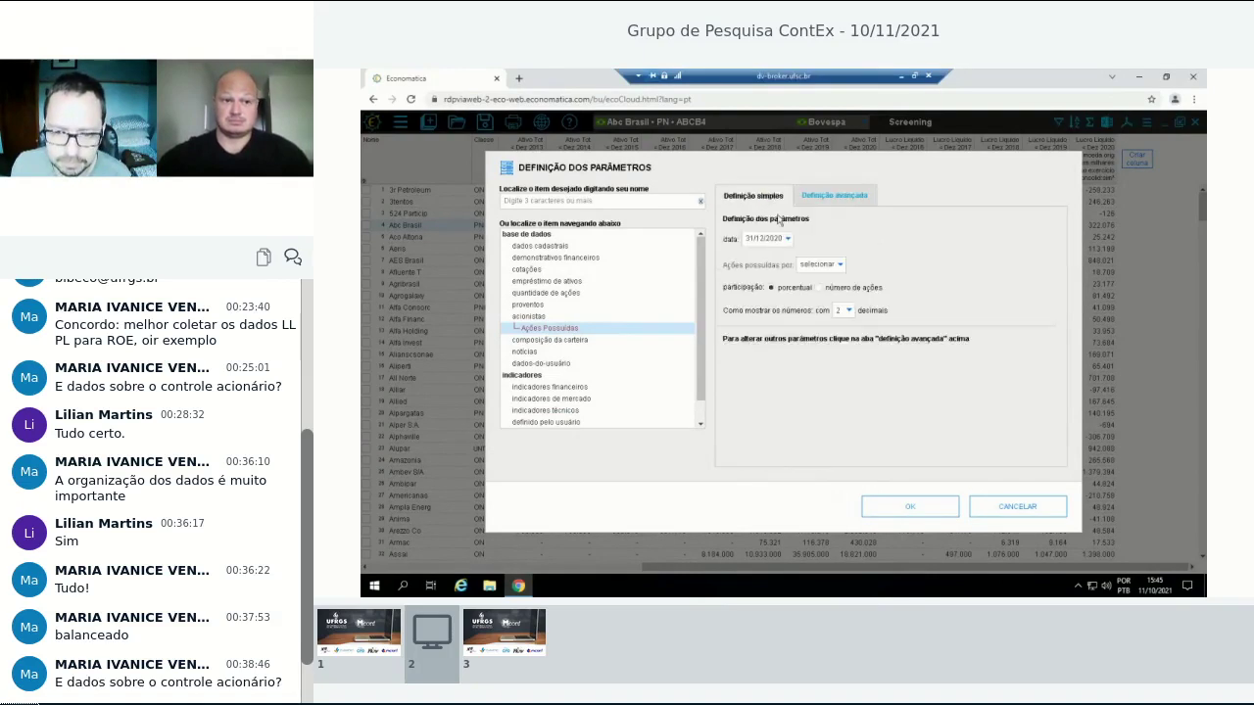
{"action": "left_click", "coordinate": [841, 266]}
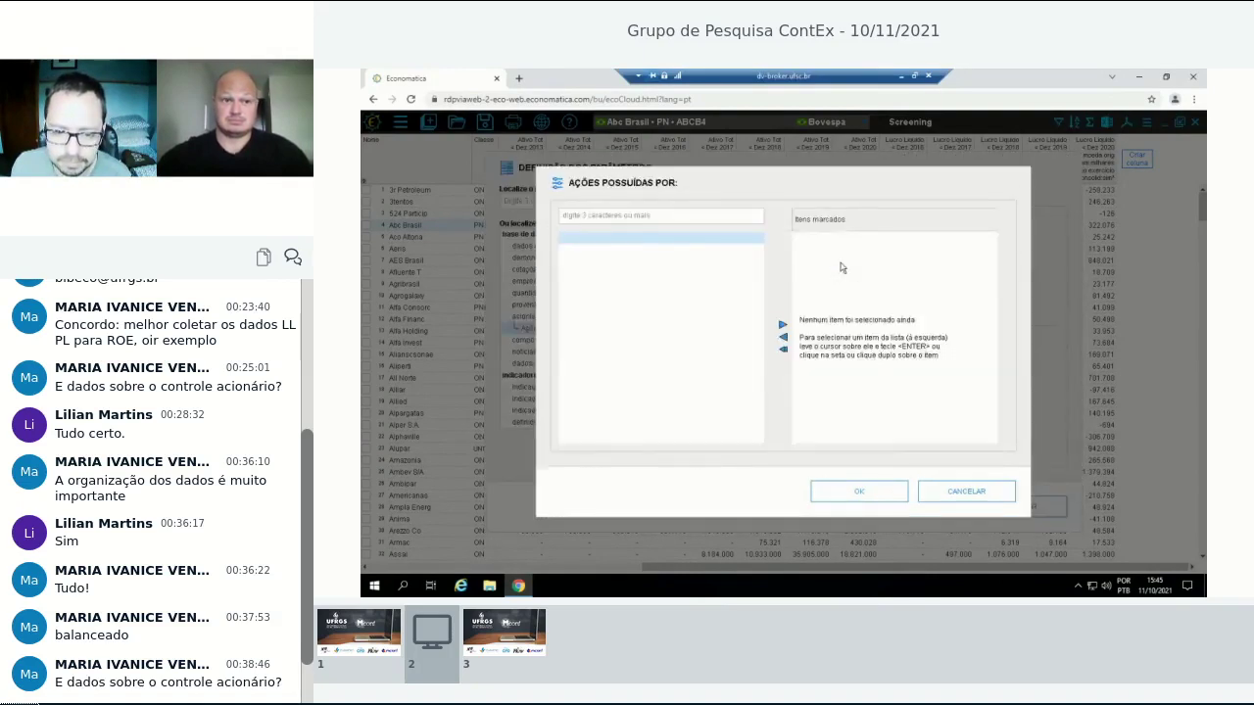
{"action": "left_click", "coordinate": [962, 495]}
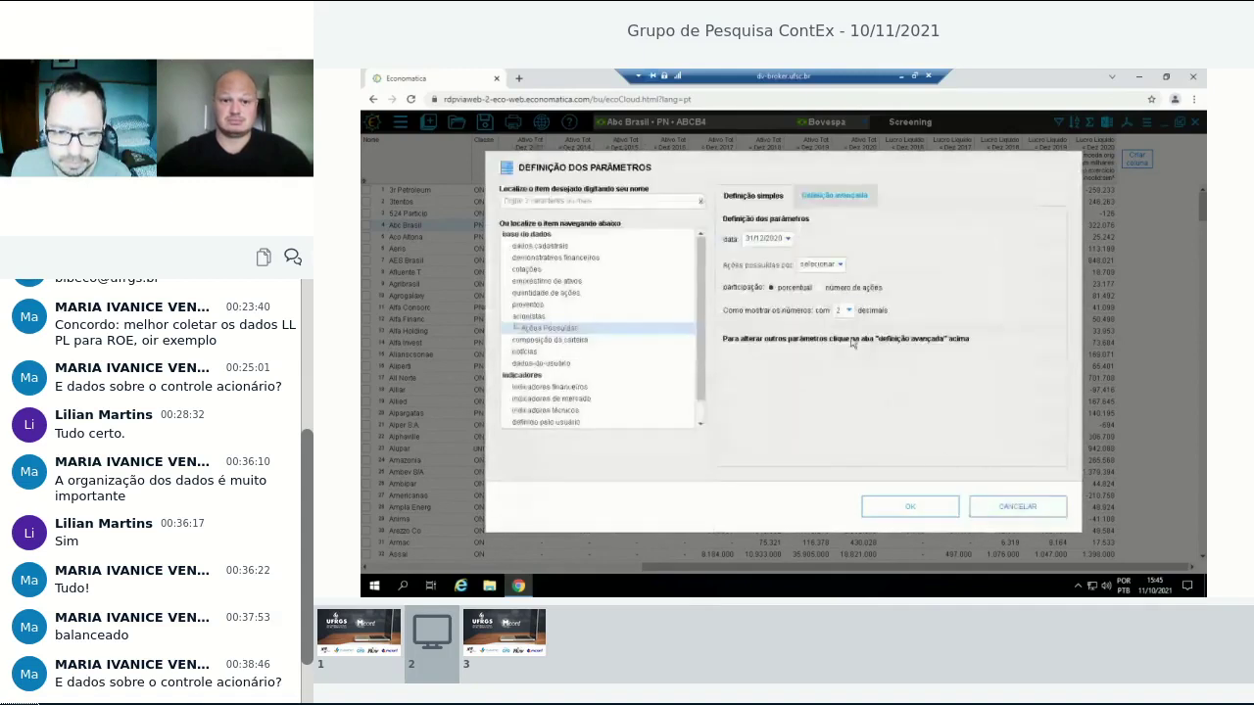
{"action": "left_click", "coordinate": [819, 287]}
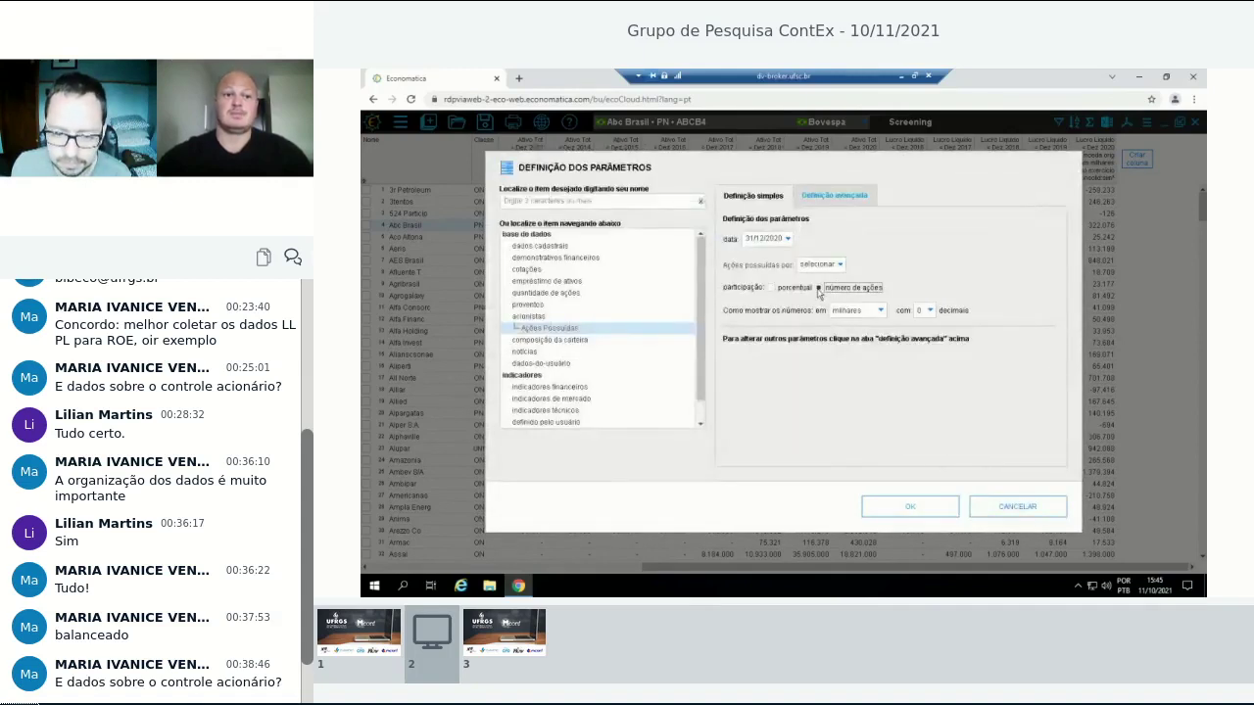
{"action": "left_click", "coordinate": [771, 288]}
{"action": "left_click", "coordinate": [849, 310]}
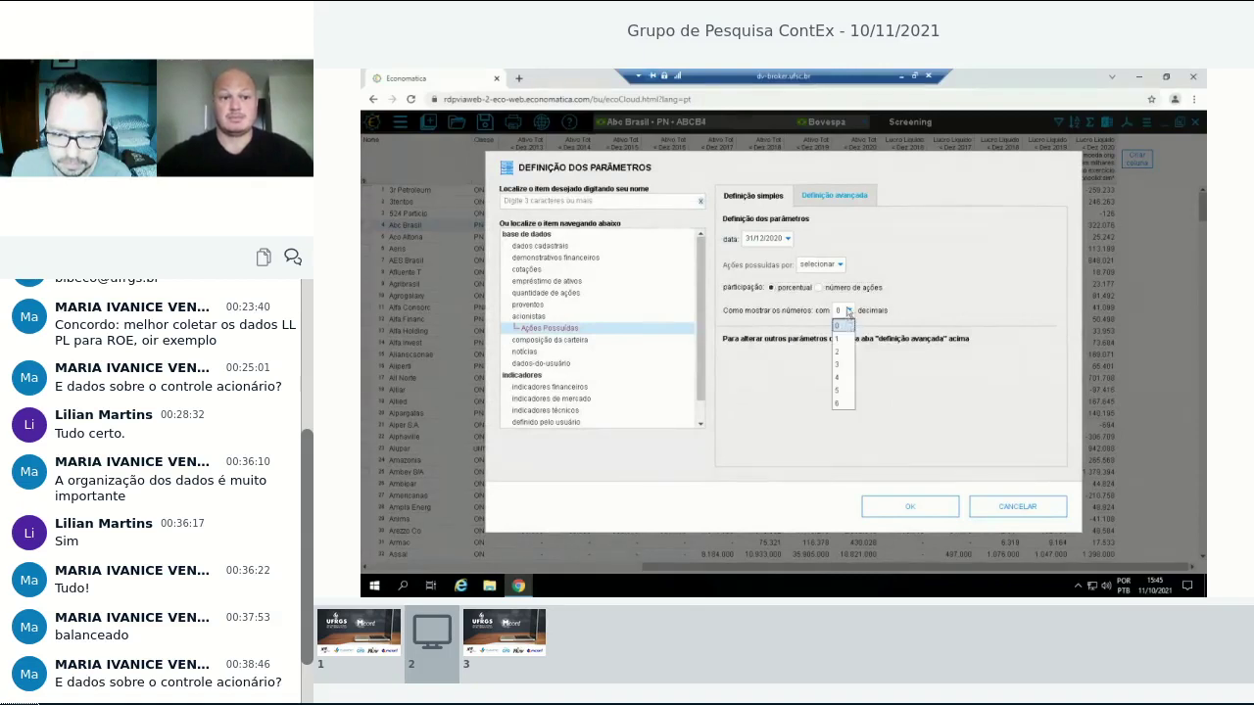
{"action": "left_click", "coordinate": [840, 352]}
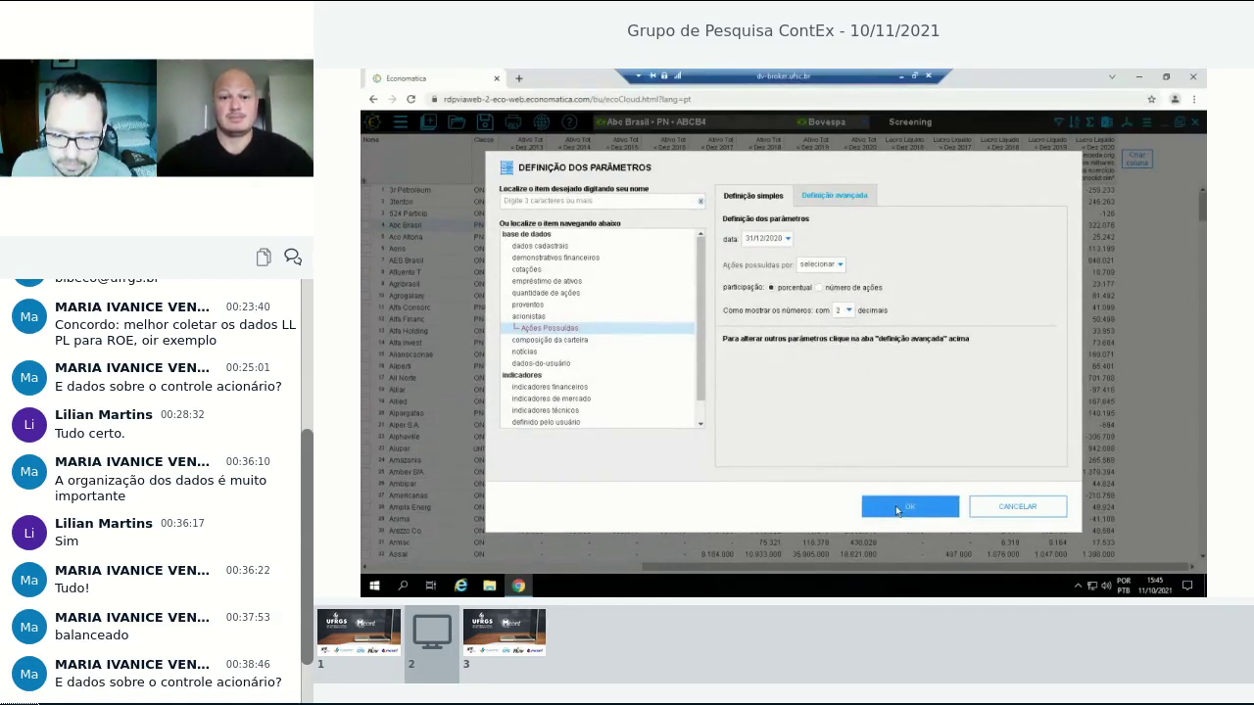
Review the Definição avançada options, then return to the simple definition.
{"action": "left_click", "coordinate": [823, 200]}
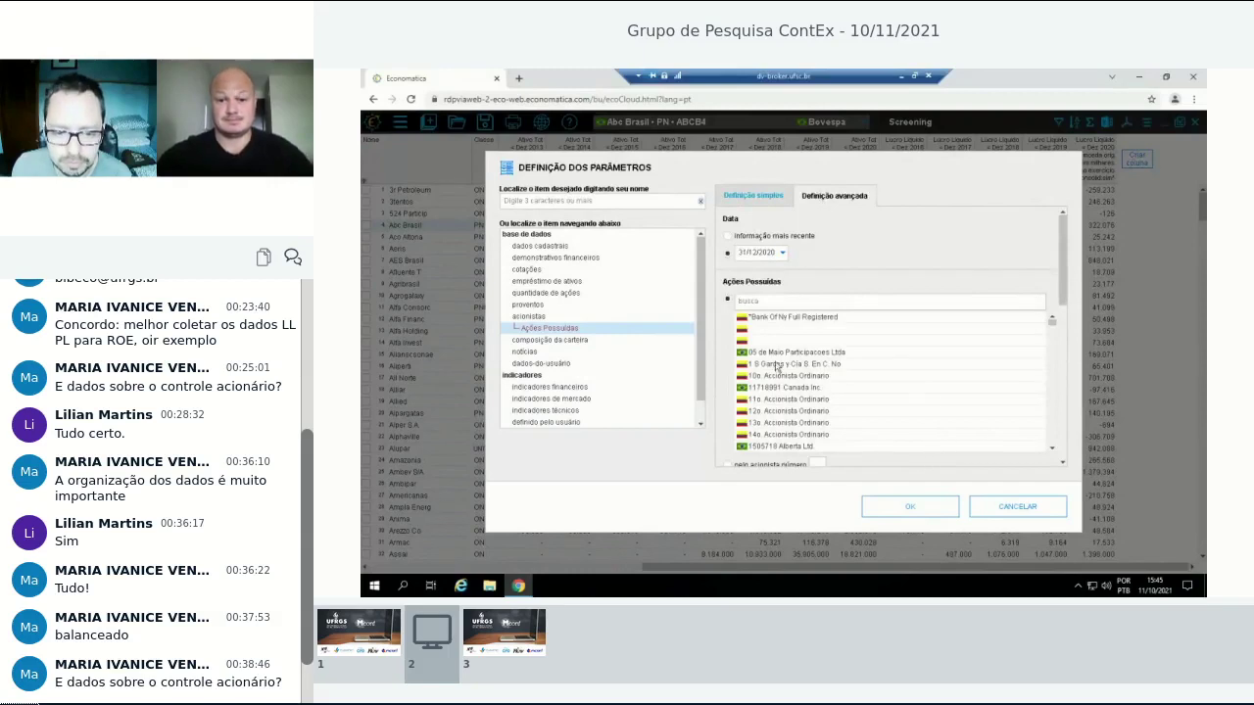
{"action": "left_click_drag", "start_coordinate": [1063, 290], "coordinate": [1057, 420]}
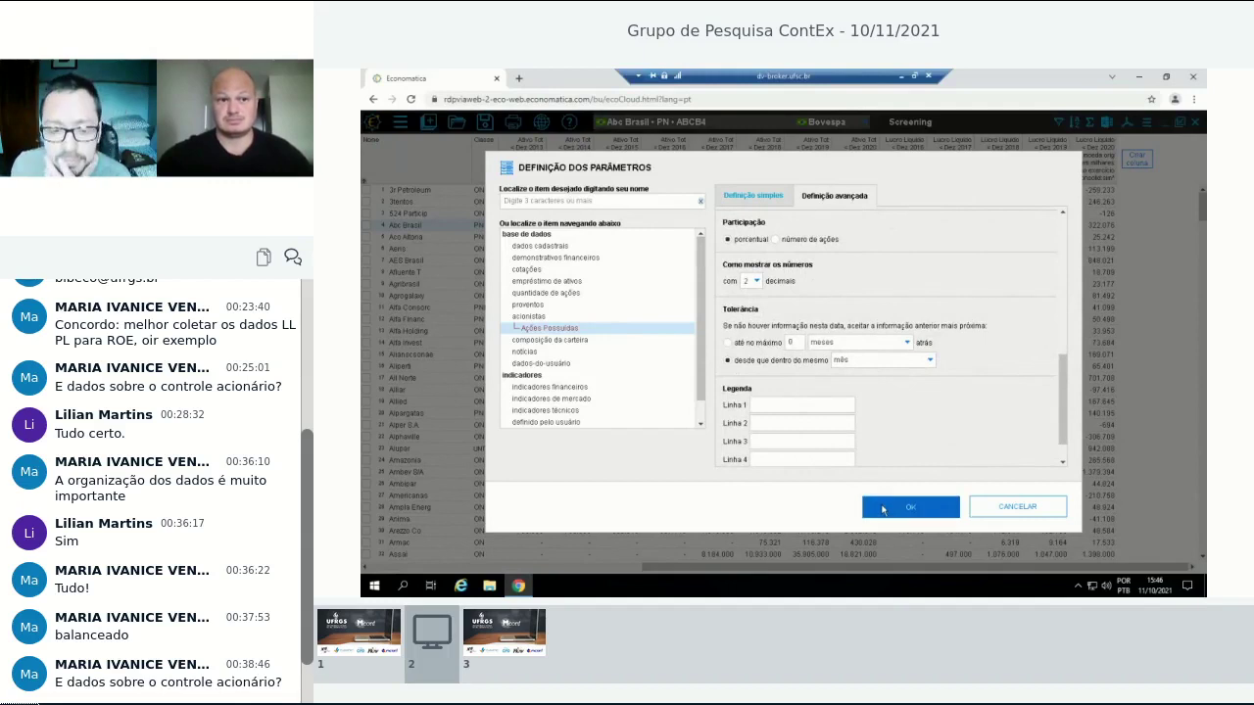
{"action": "left_click", "coordinate": [772, 198]}
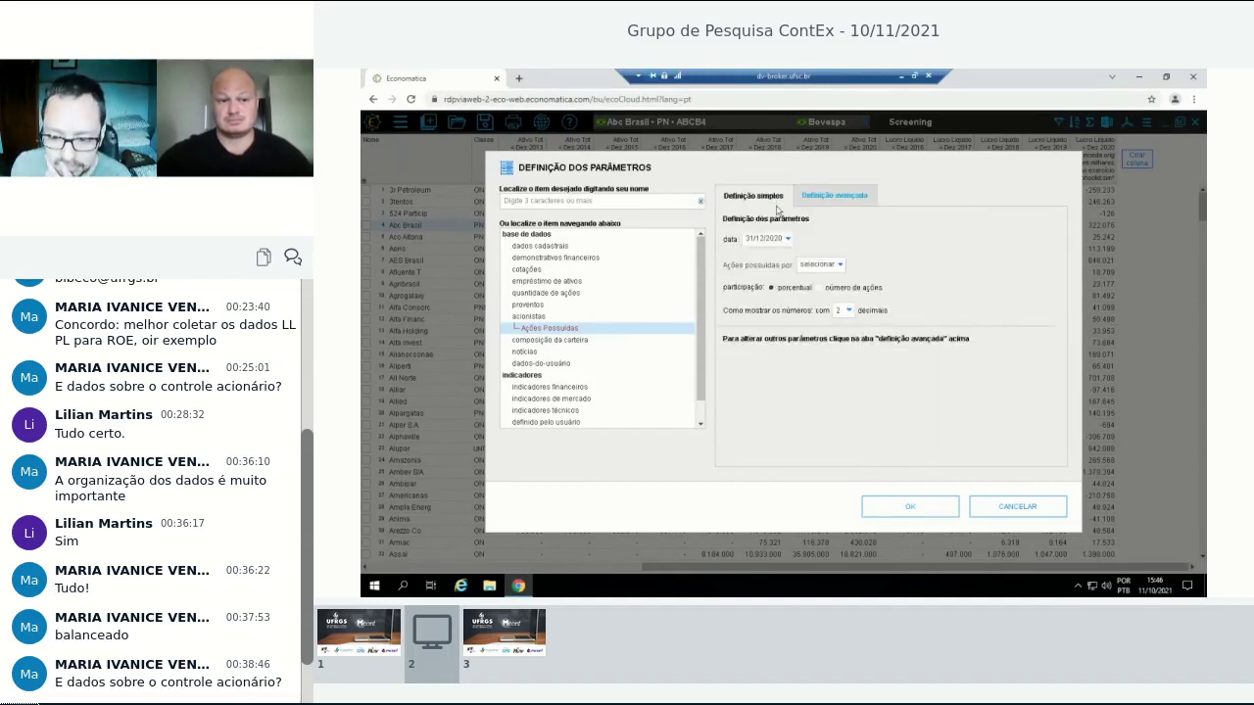
Reselect Ações Possuídas, then cancel the definition back to the grid.
{"action": "left_click", "coordinate": [568, 319]}
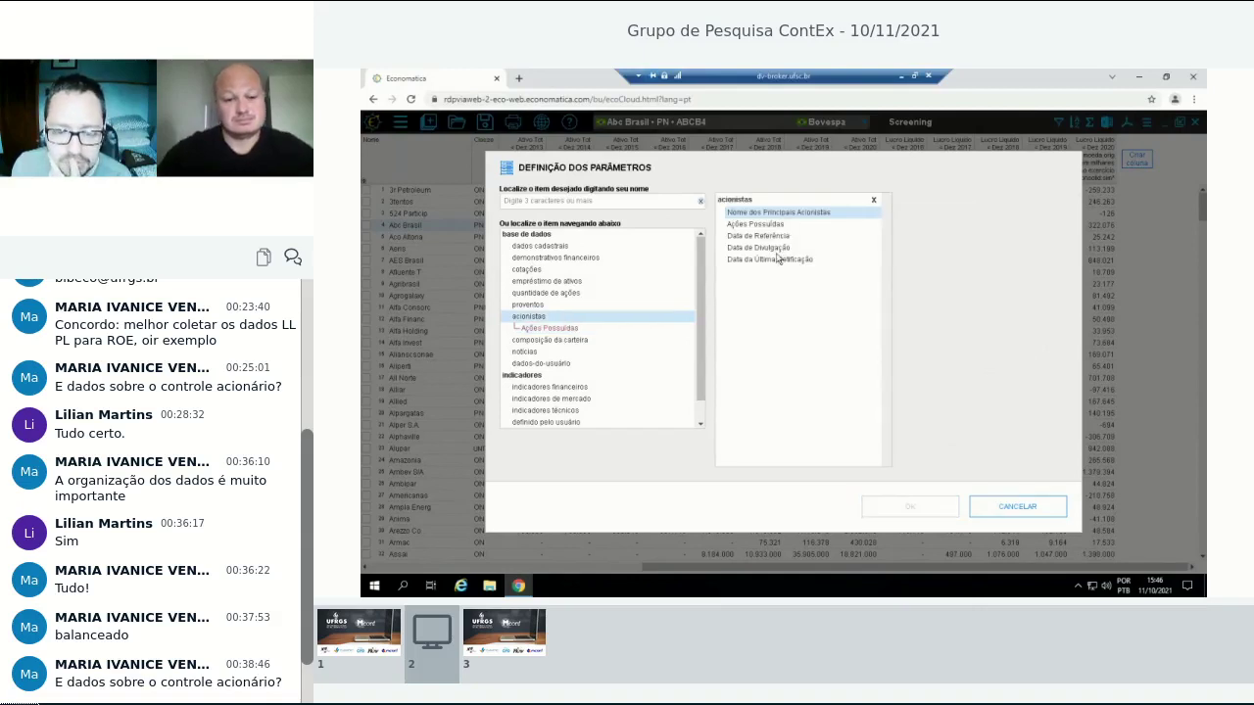
{"action": "double_click", "coordinate": [760, 224]}
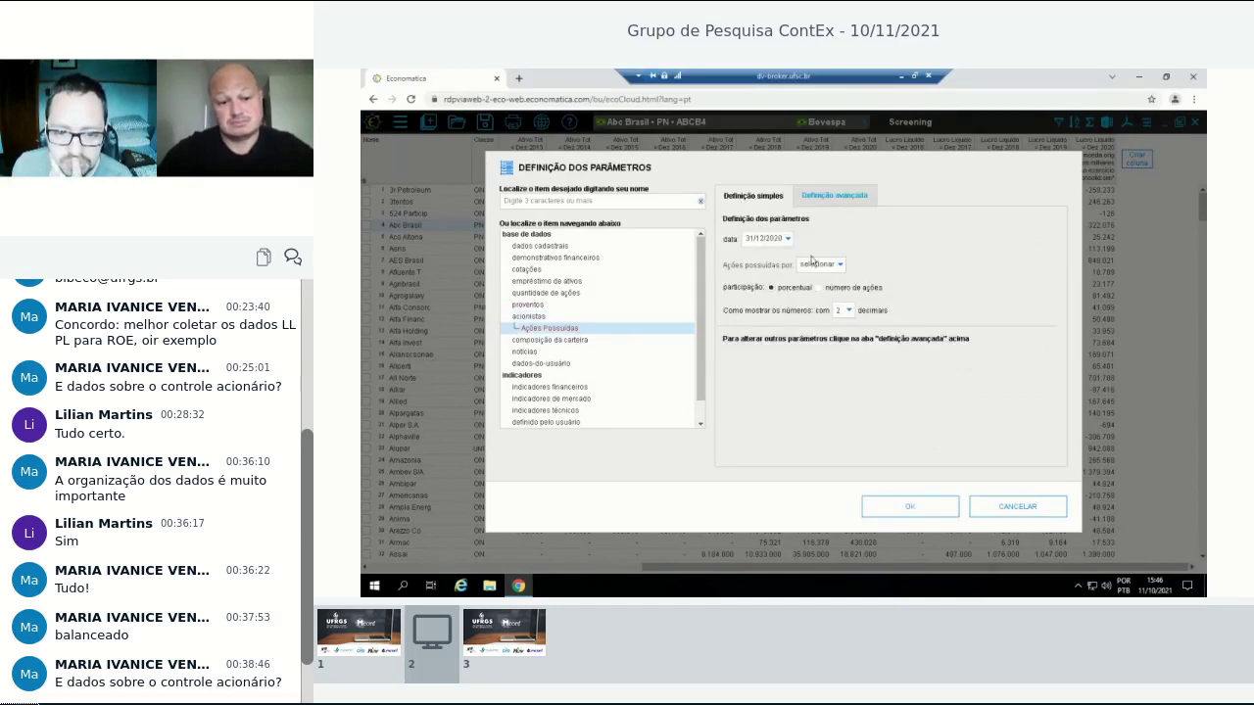
{"action": "left_click", "coordinate": [832, 264]}
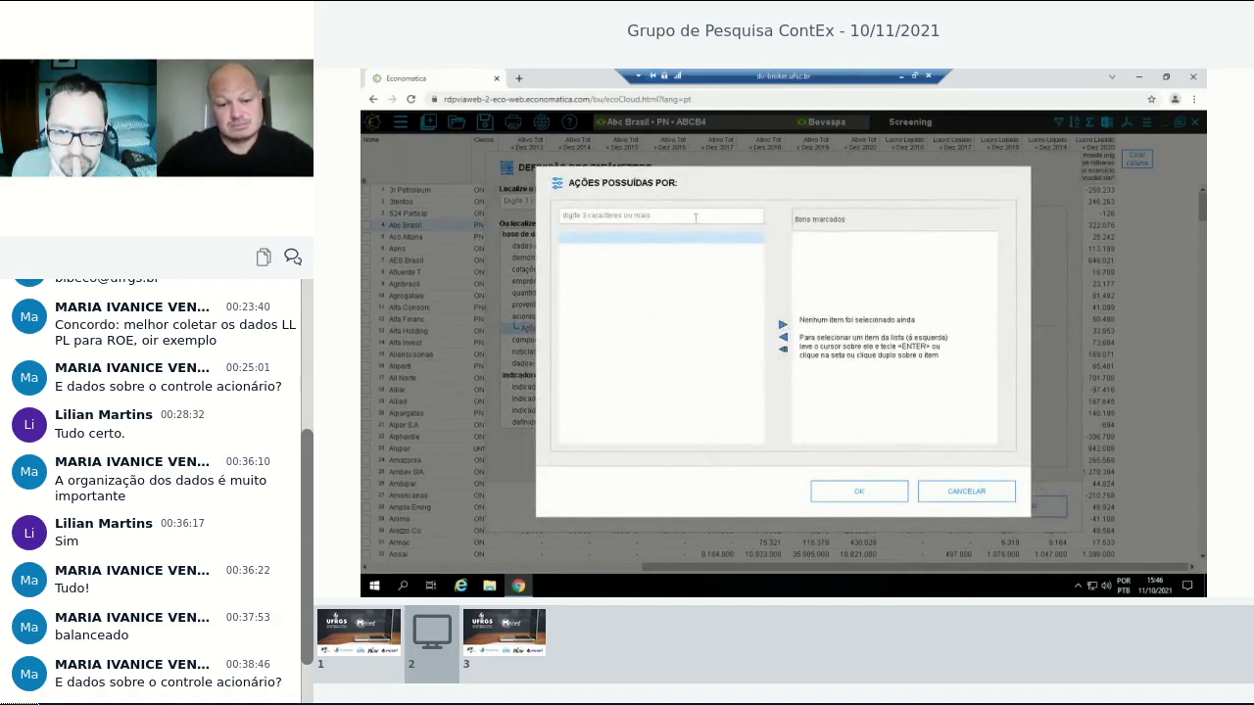
{"action": "left_click", "coordinate": [970, 492]}
{"action": "left_click", "coordinate": [1009, 508]}
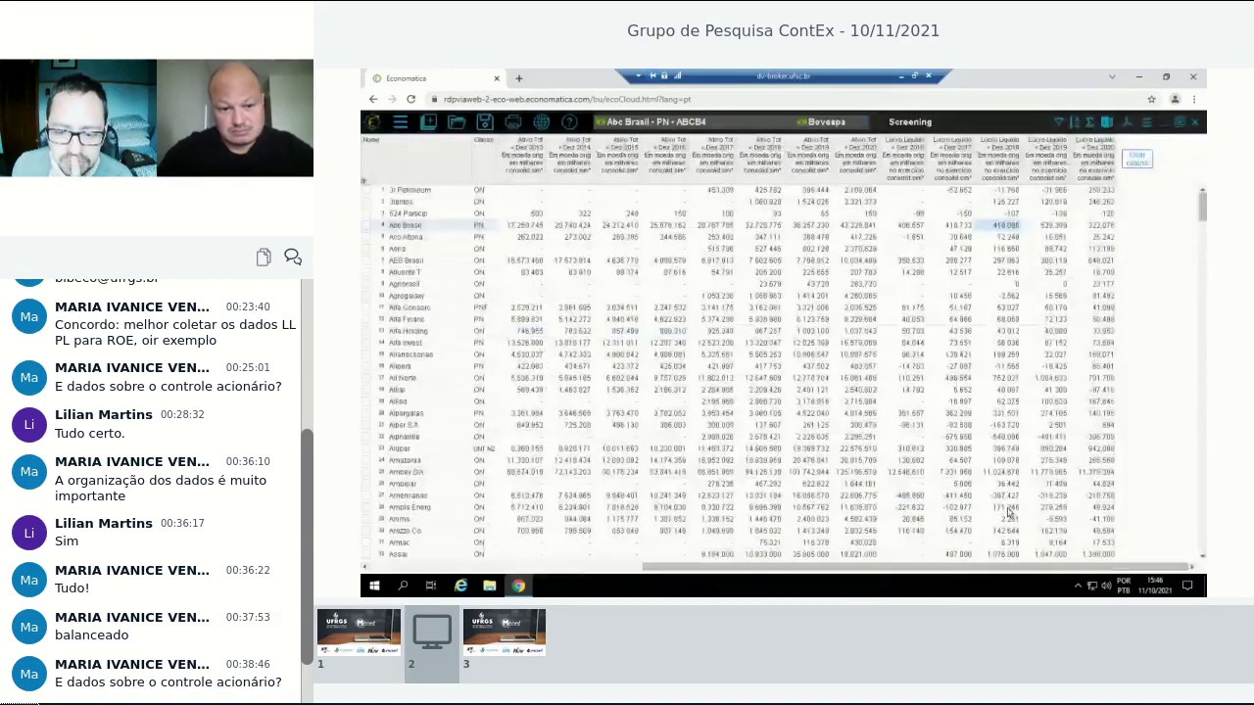
Define a new Ações Possuídas column dated 31/12/2020 and confirm it.
{"action": "left_click", "coordinate": [1132, 160]}
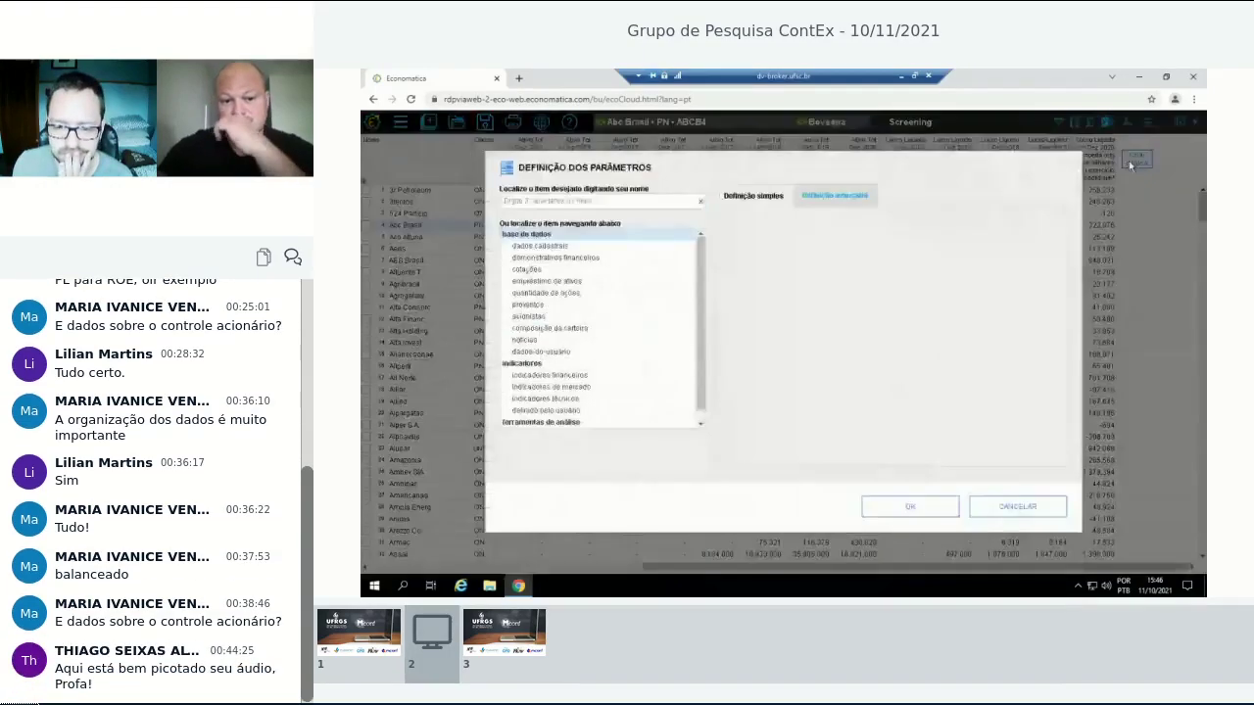
{"action": "left_click", "coordinate": [534, 317]}
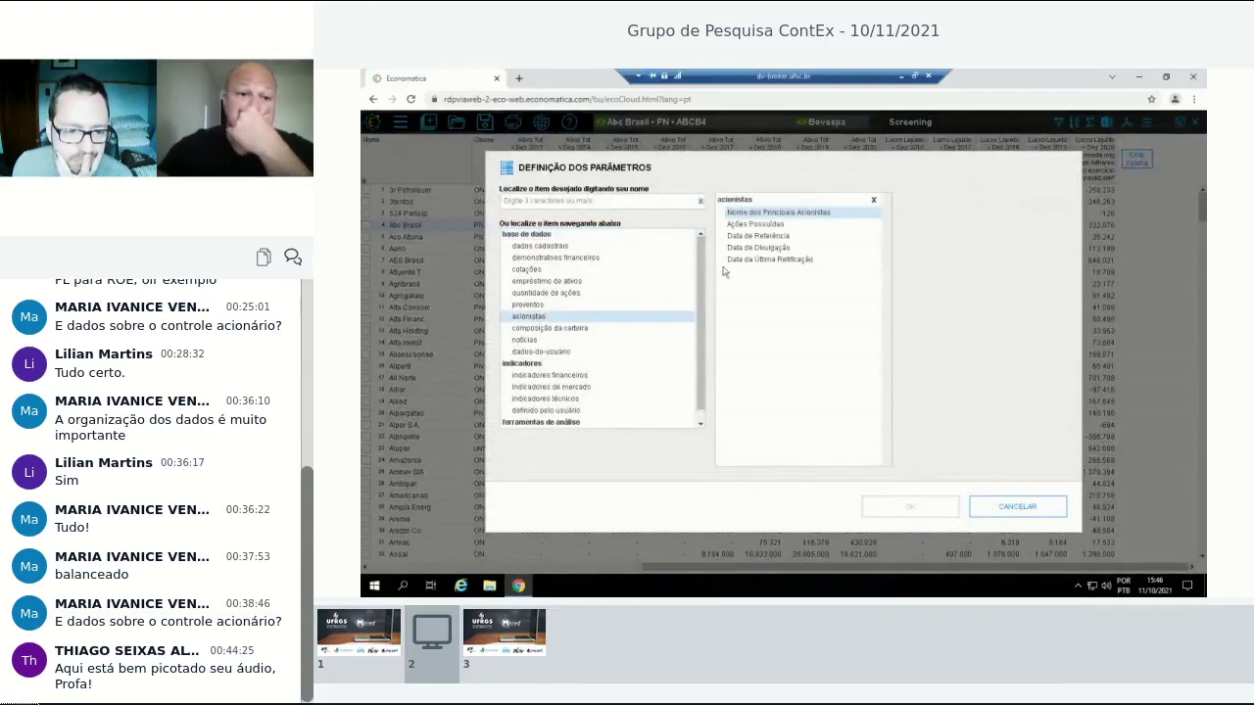
{"action": "left_click", "coordinate": [759, 224]}
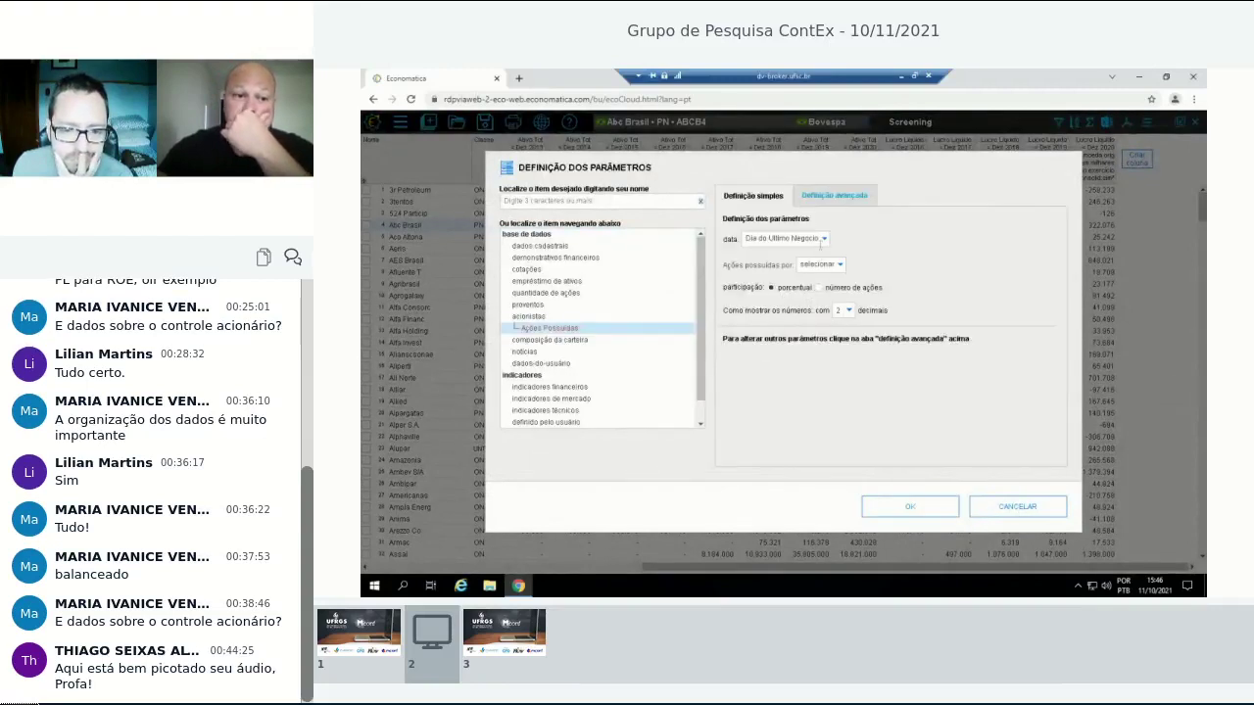
{"action": "left_click", "coordinate": [822, 239]}
{"action": "left_click", "coordinate": [763, 381]}
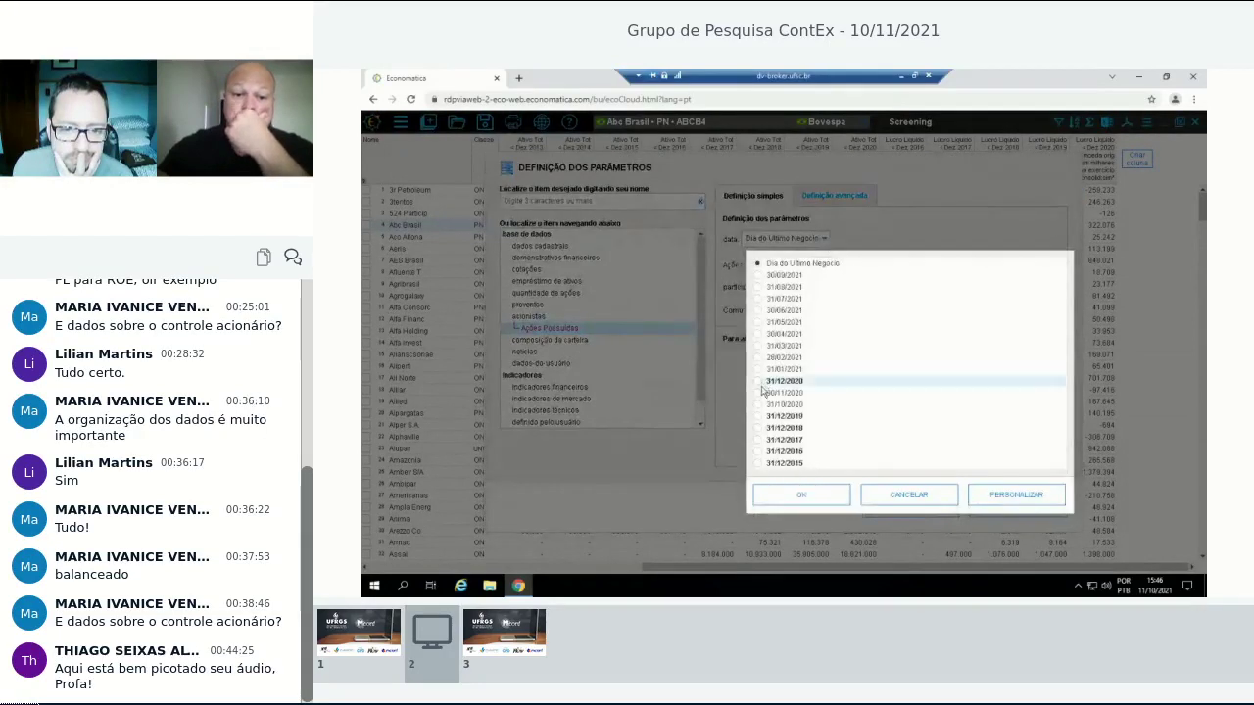
{"action": "left_click", "coordinate": [801, 494]}
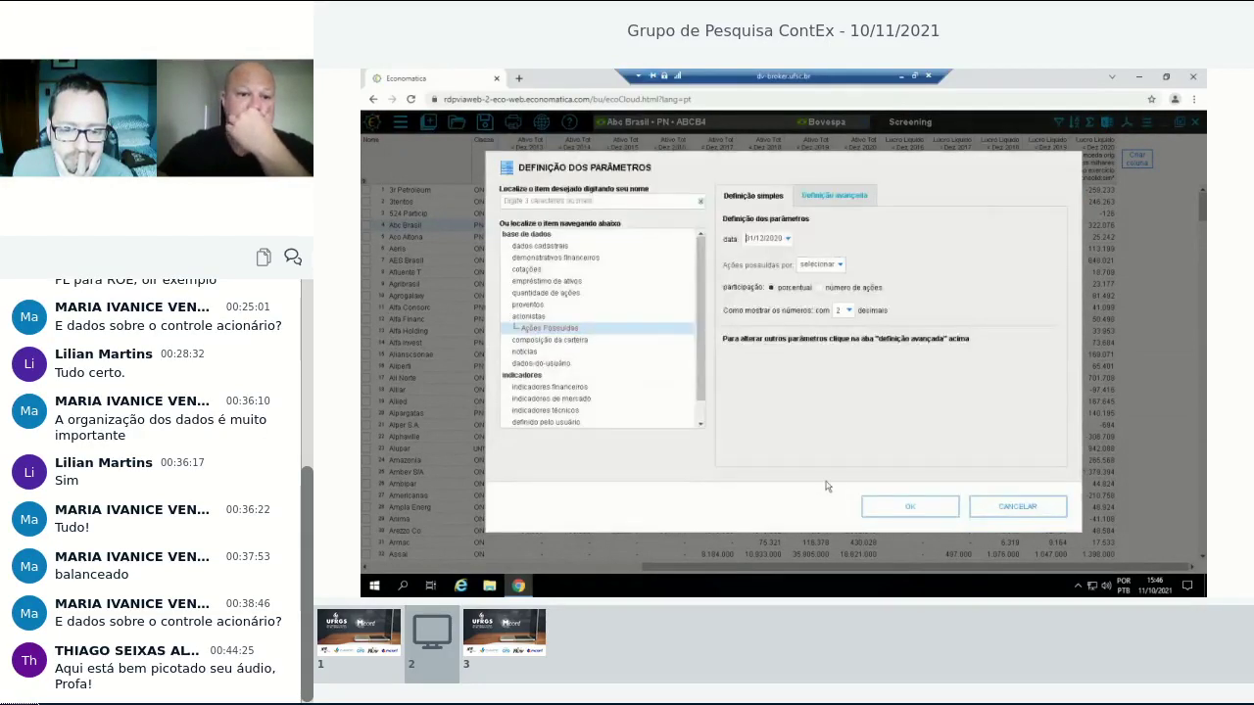
{"action": "left_click", "coordinate": [881, 507]}
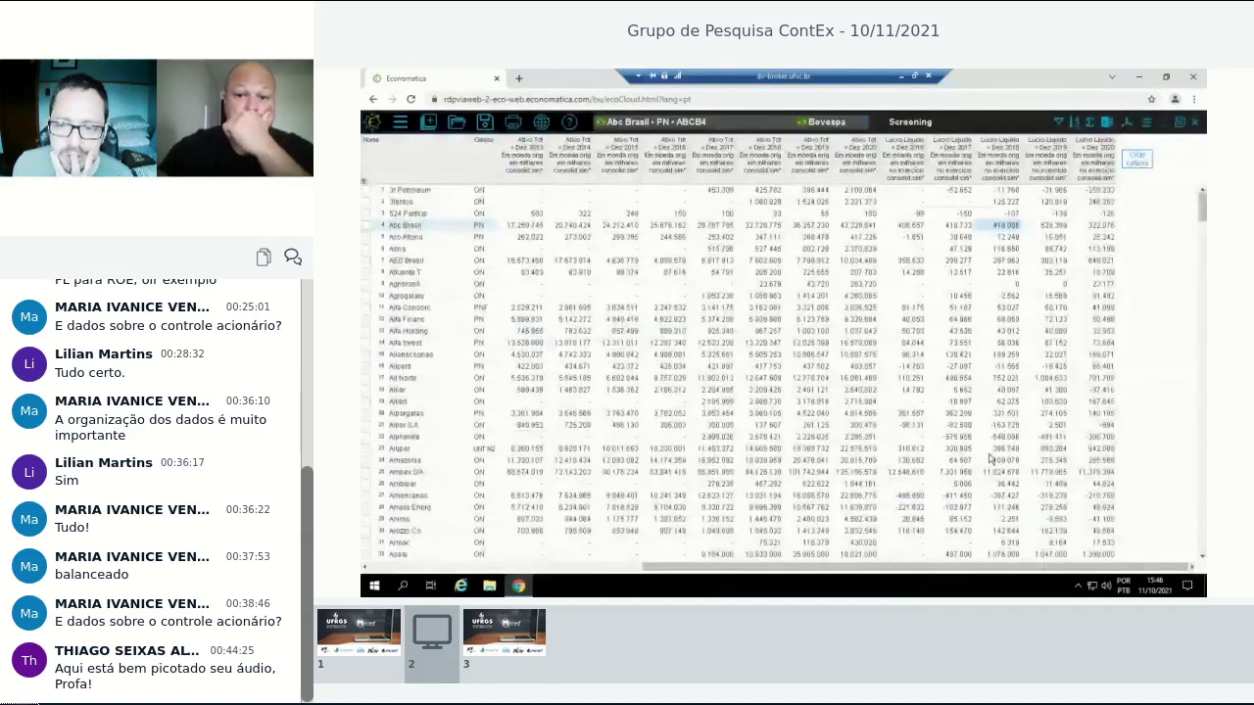
Start a new Ações Possuídas column dated the last trading day.
{"action": "left_click", "coordinate": [1137, 166]}
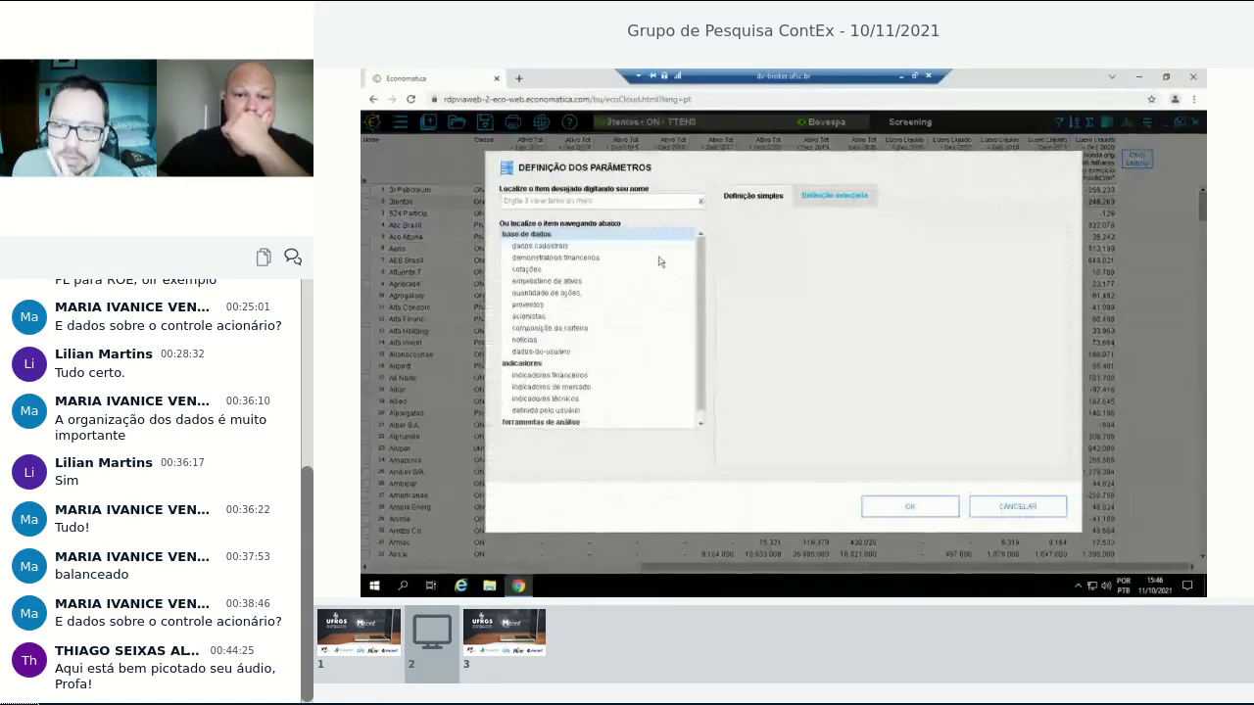
{"action": "left_click", "coordinate": [546, 314]}
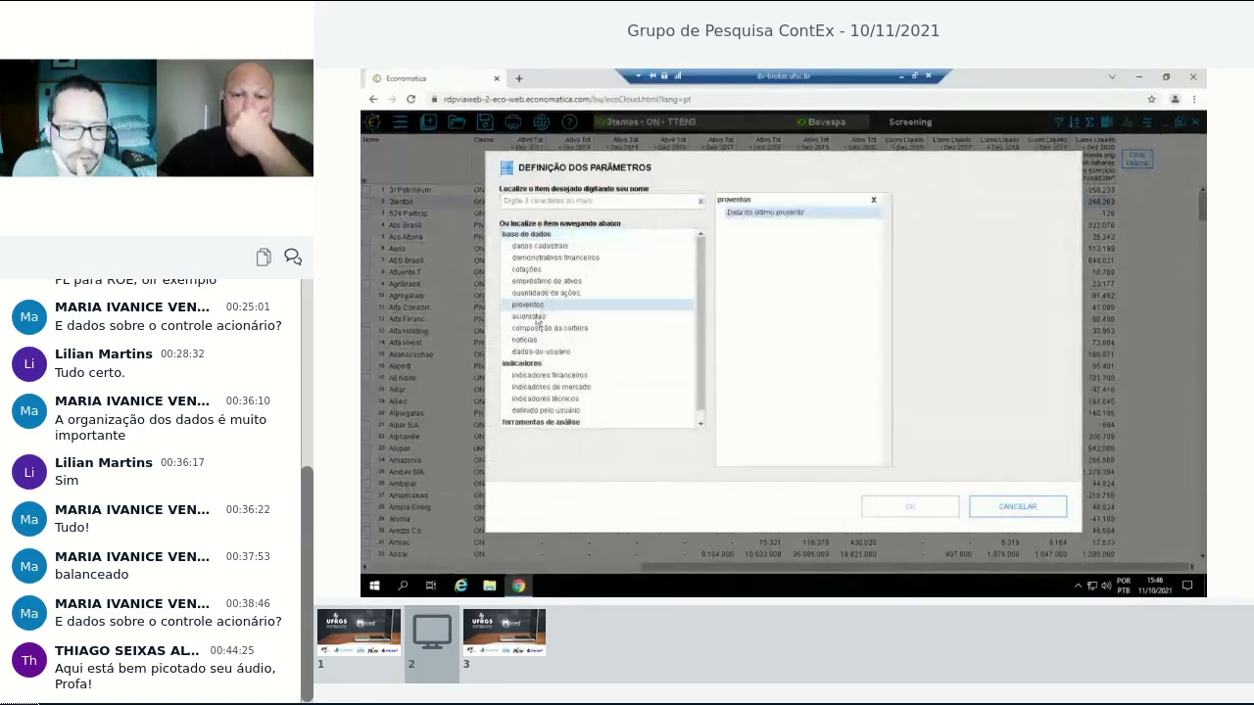
{"action": "double_click", "coordinate": [774, 224]}
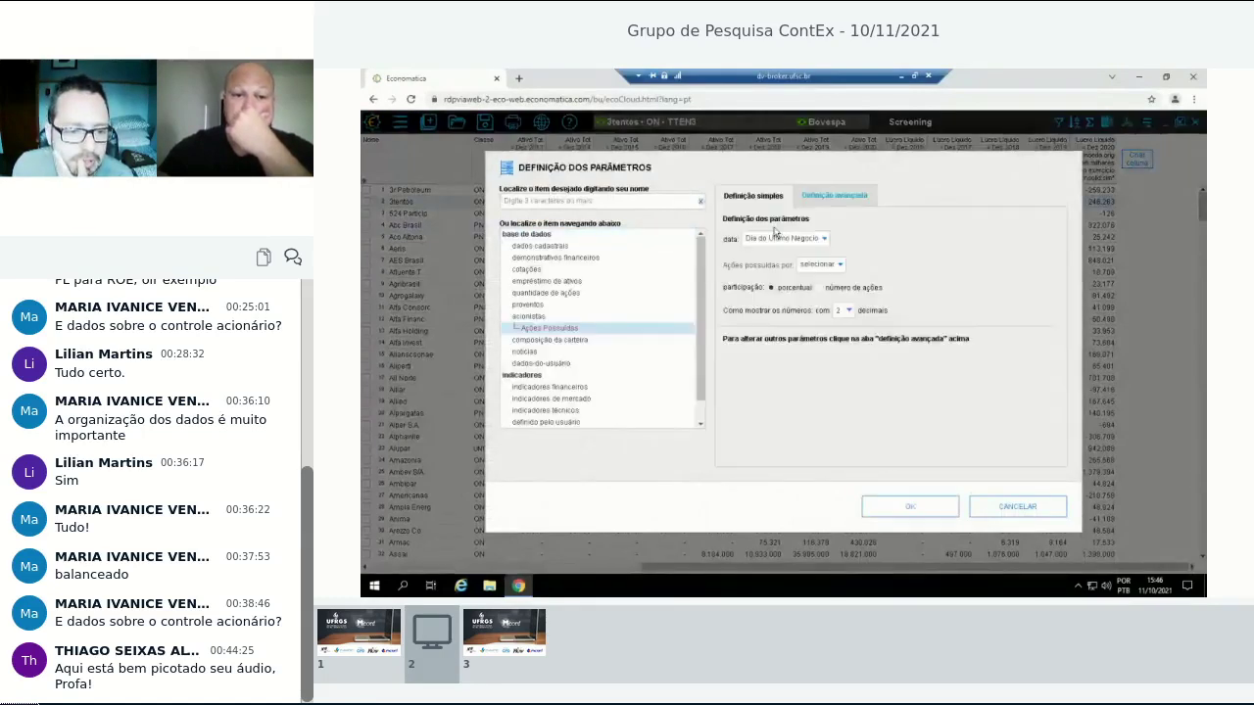
{"action": "left_click", "coordinate": [821, 240]}
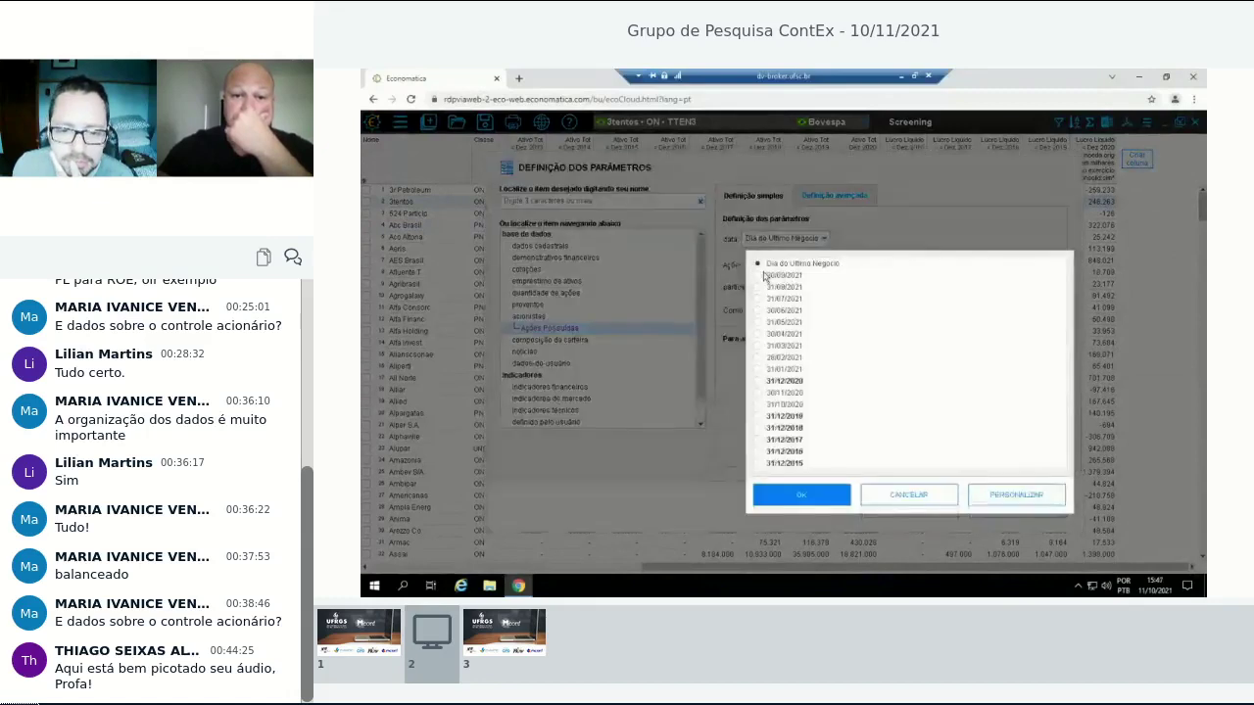
{"action": "left_click", "coordinate": [817, 494]}
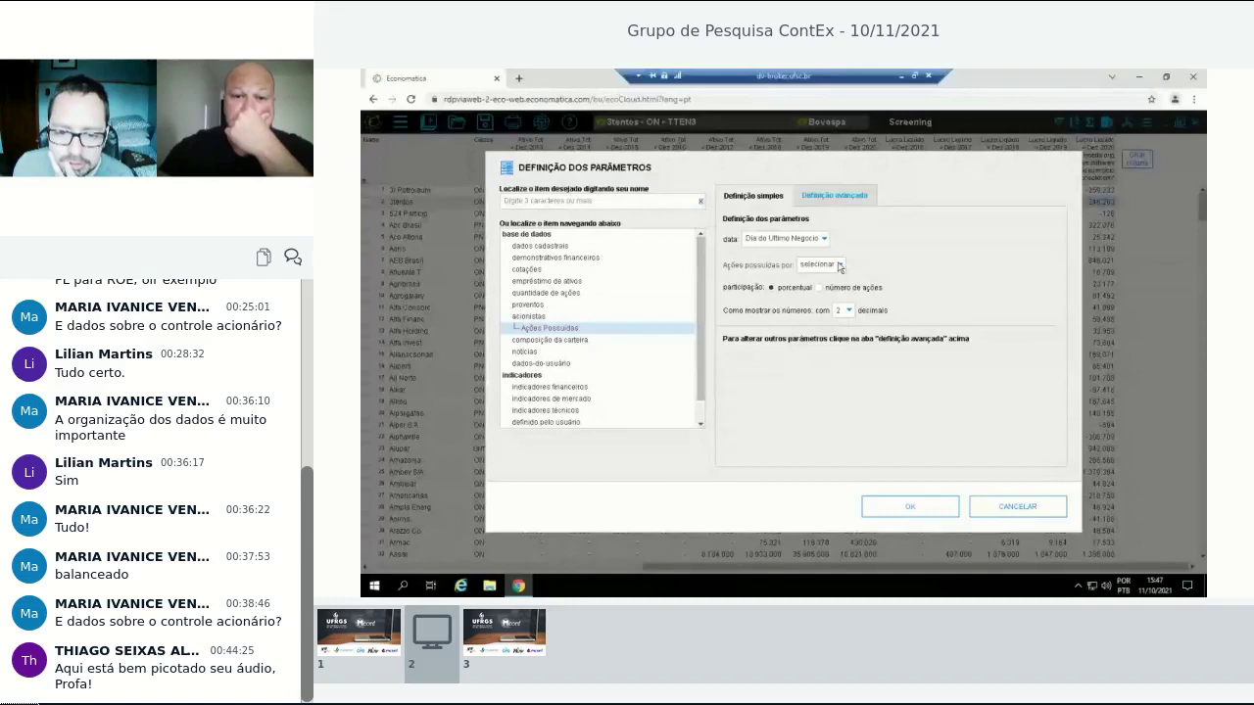
Search 'btg', set BTG Pactual as the holder, and create the column.
{"action": "left_click", "coordinate": [838, 267]}
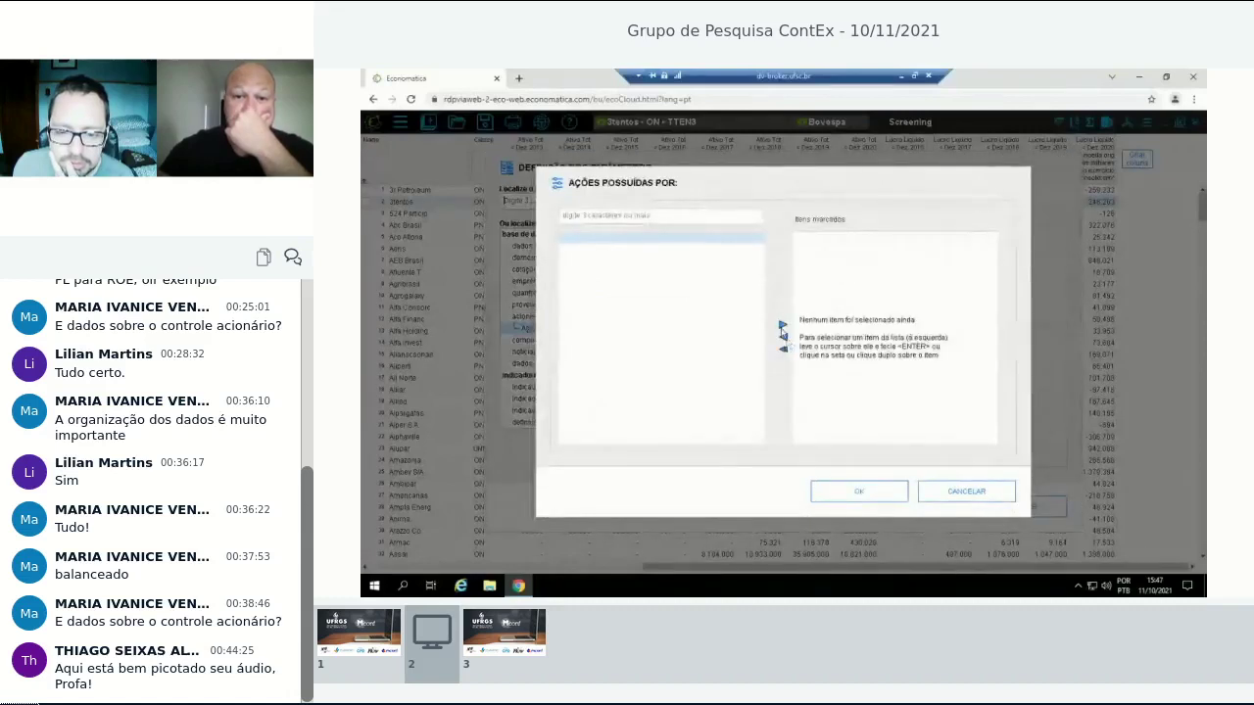
{"action": "left_click", "coordinate": [678, 213]}
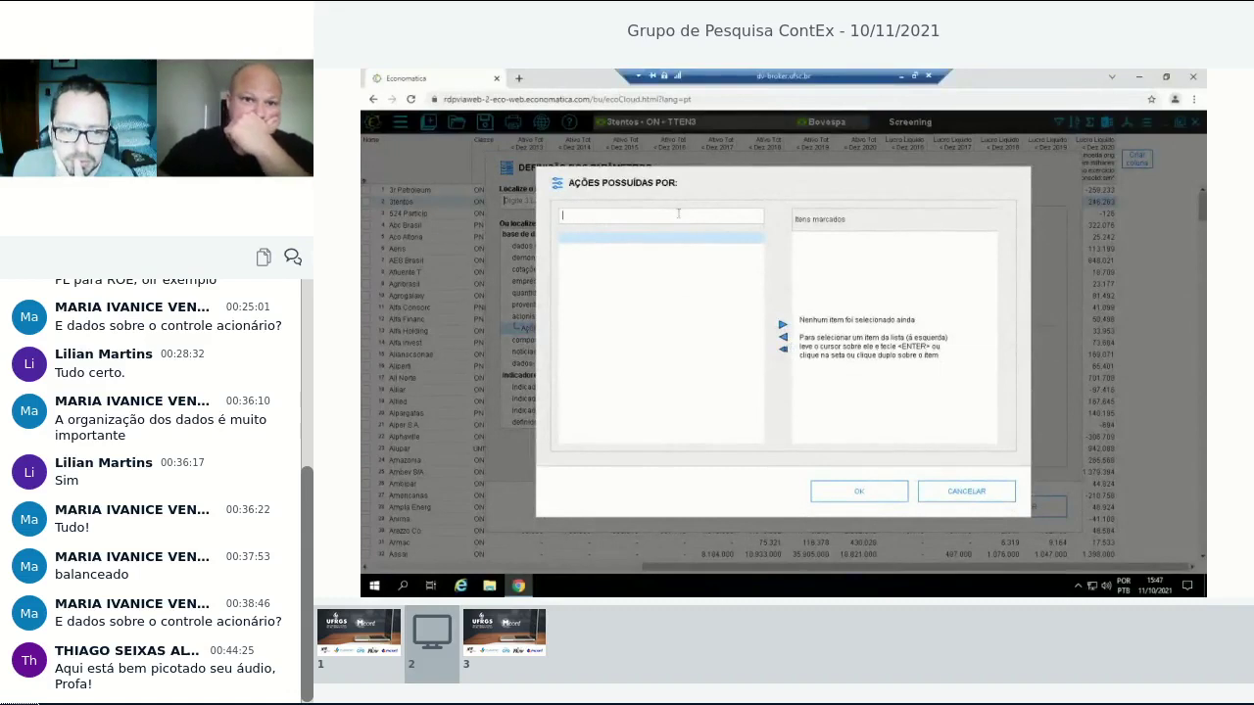
{"action": "type", "text": "btg"}
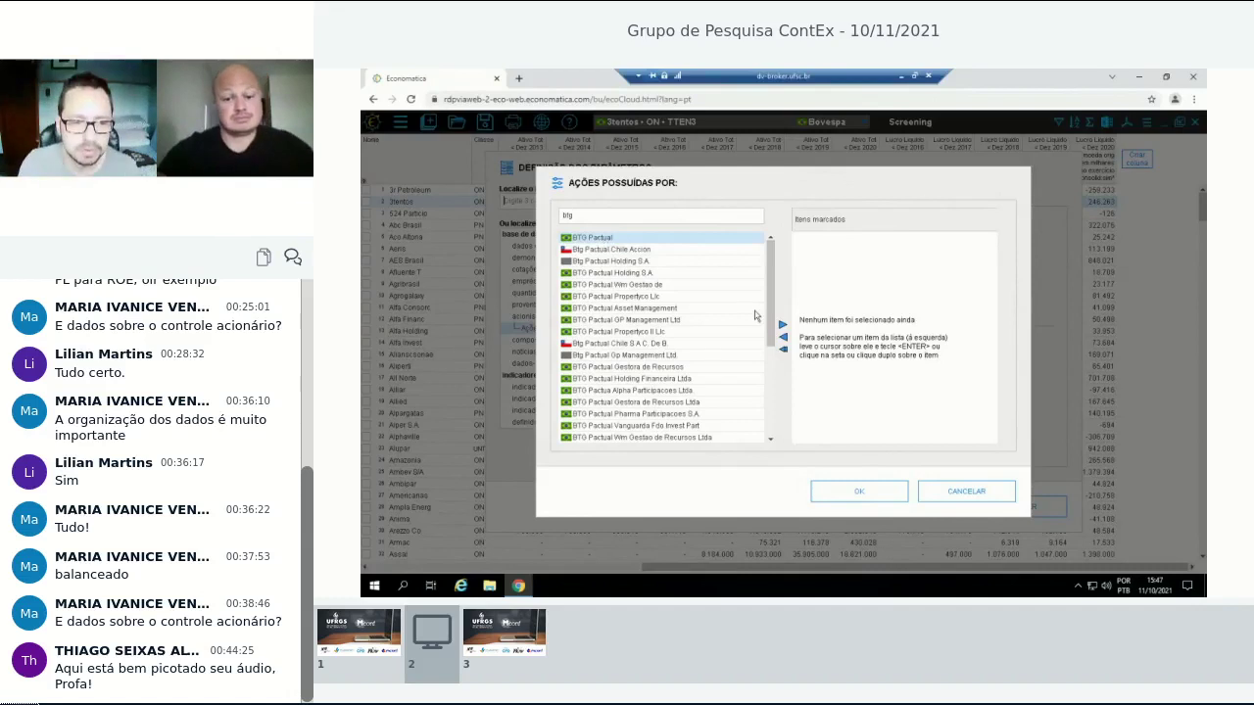
{"action": "left_click", "coordinate": [783, 324]}
{"action": "left_click", "coordinate": [859, 491]}
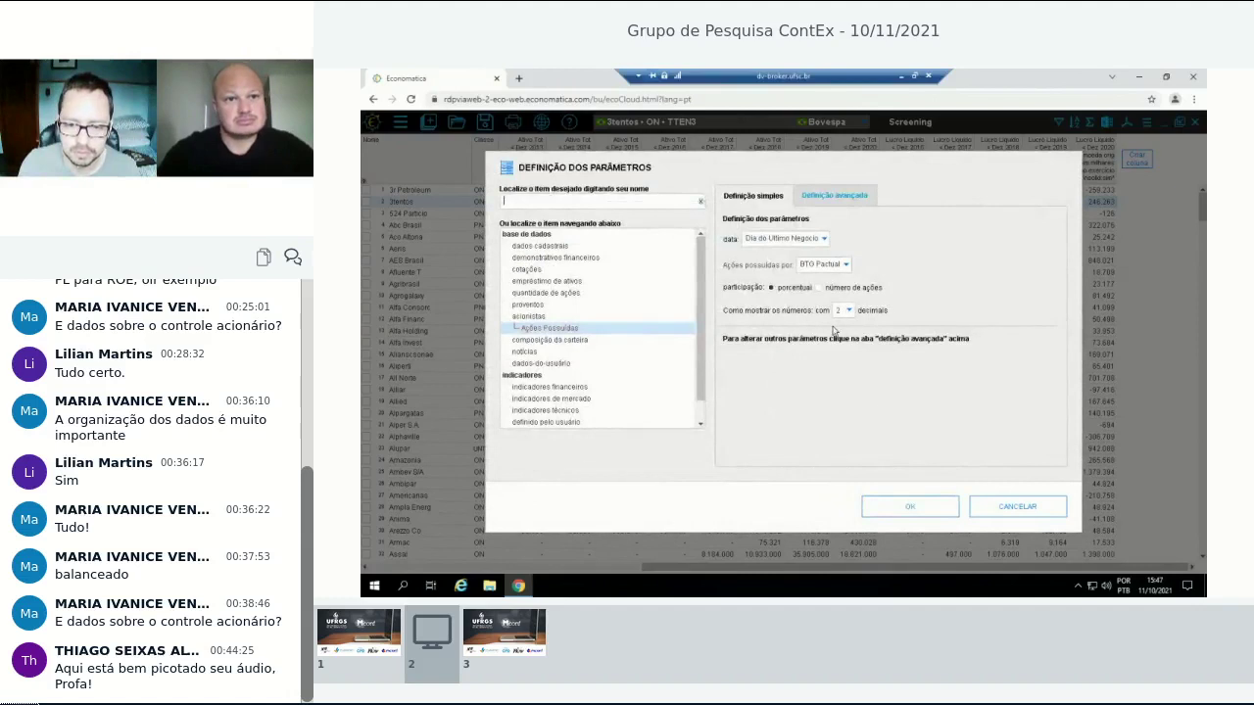
{"action": "left_click", "coordinate": [909, 506]}
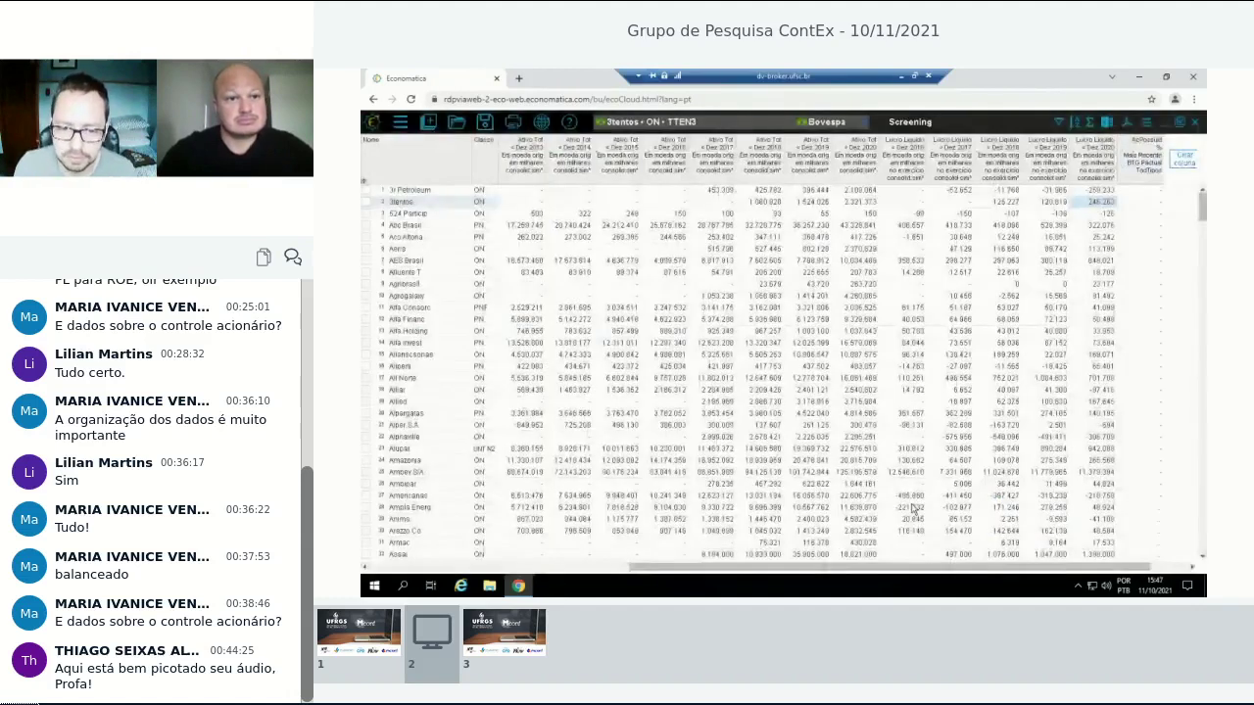
Scroll through the new BTG Pactual holdings column and select it whole.
{"action": "left_click", "coordinate": [1159, 205]}
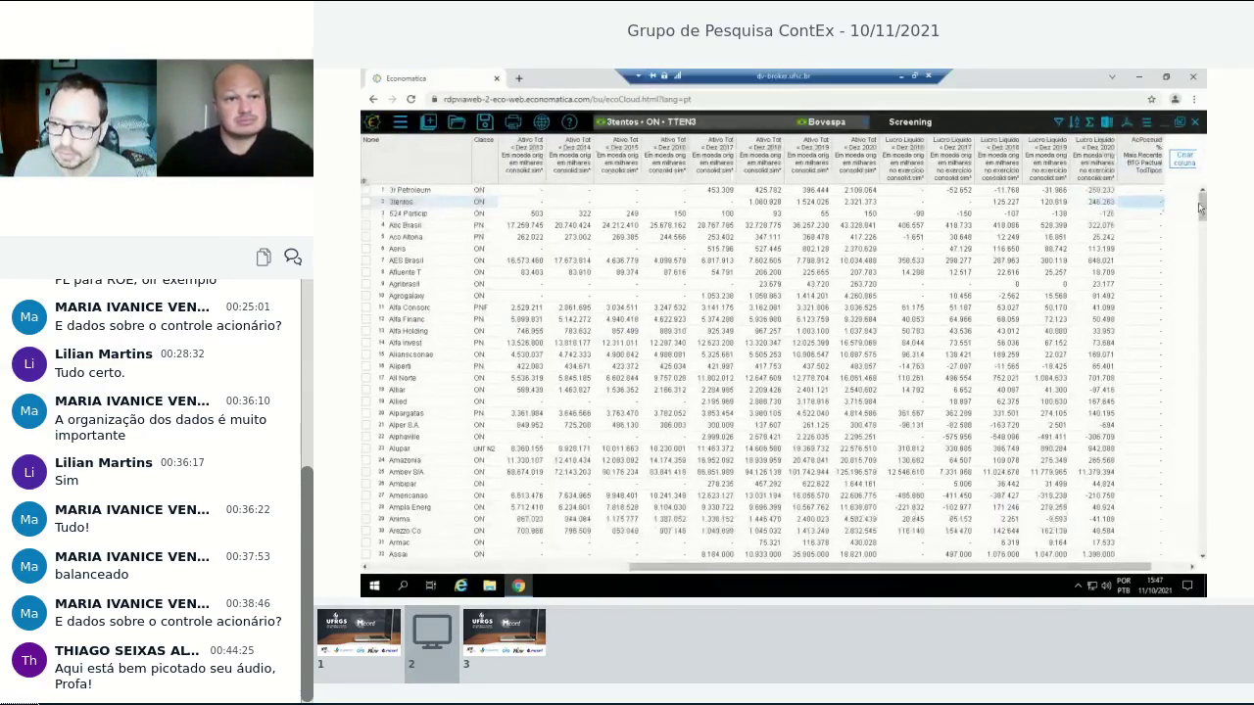
{"action": "scroll", "coordinate": [778, 372], "scroll_direction": "down", "scroll_amount": 4}
{"action": "scroll", "coordinate": [779, 372], "scroll_direction": "down", "scroll_amount": 10}
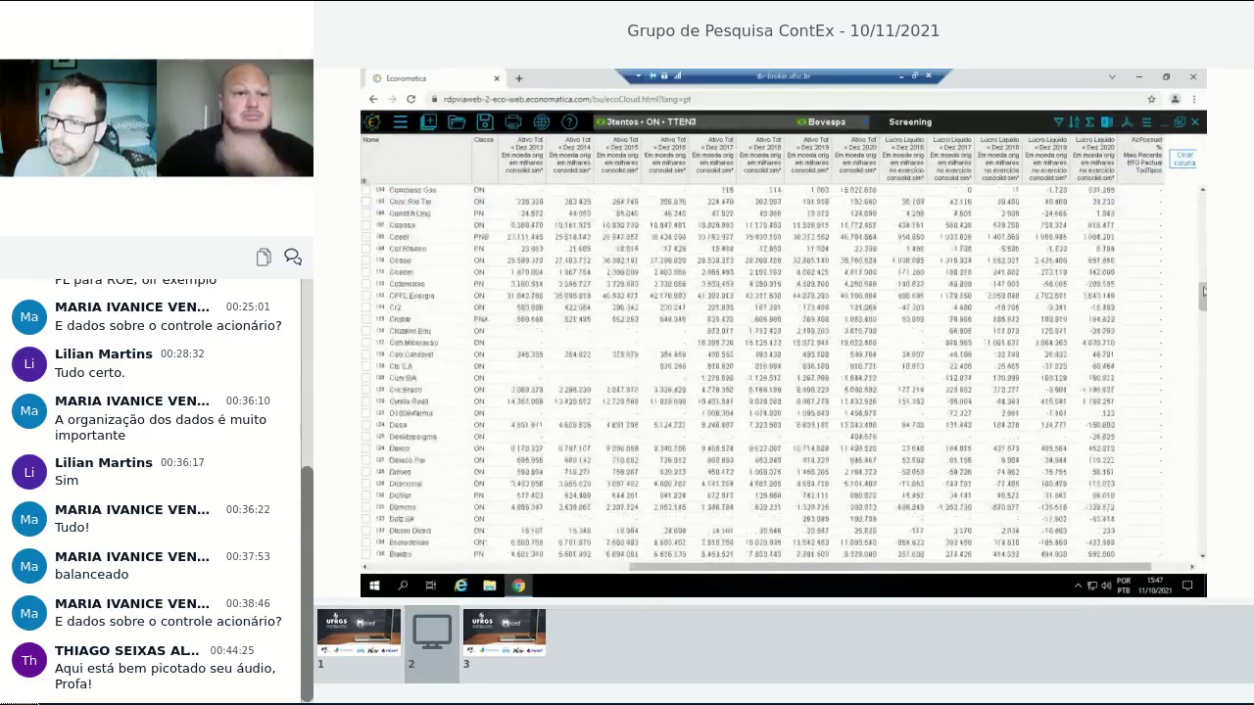
{"action": "scroll", "coordinate": [779, 372], "scroll_direction": "down", "scroll_amount": 10}
{"action": "scroll", "coordinate": [778, 372], "scroll_direction": "down", "scroll_amount": 5}
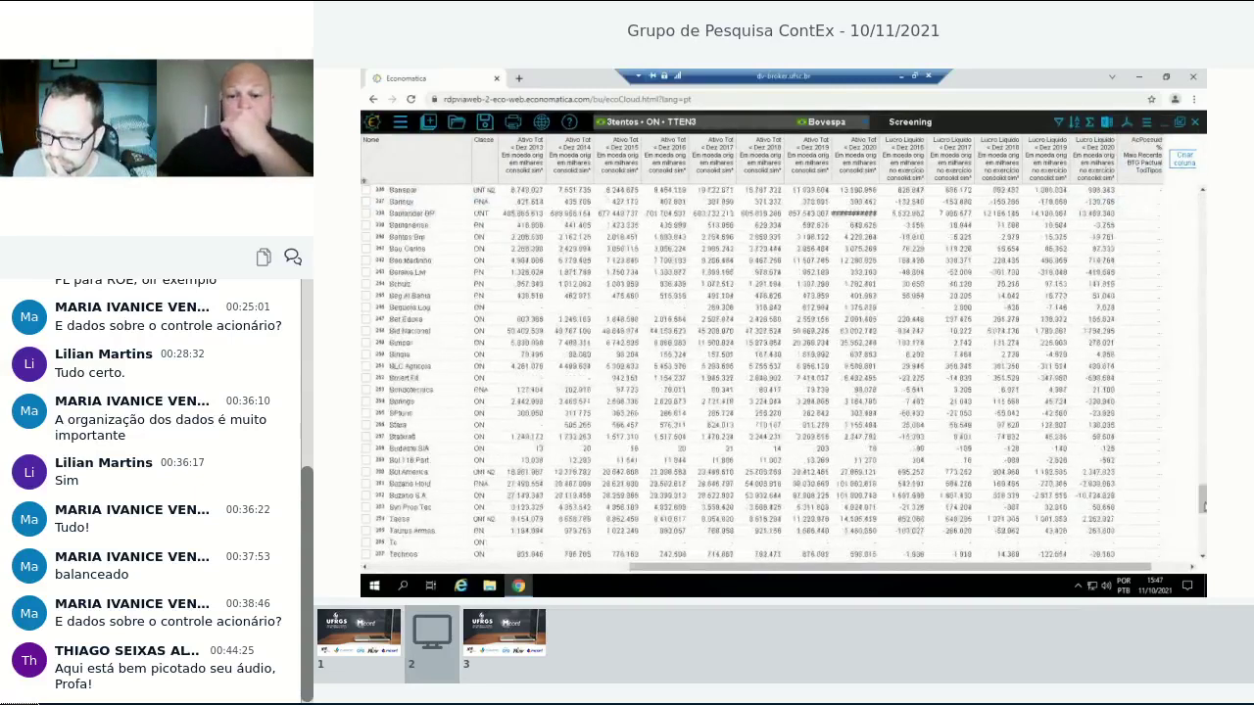
{"action": "scroll", "coordinate": [778, 372], "scroll_direction": "down", "scroll_amount": 5}
{"action": "scroll", "coordinate": [779, 372], "scroll_direction": "down", "scroll_amount": 5}
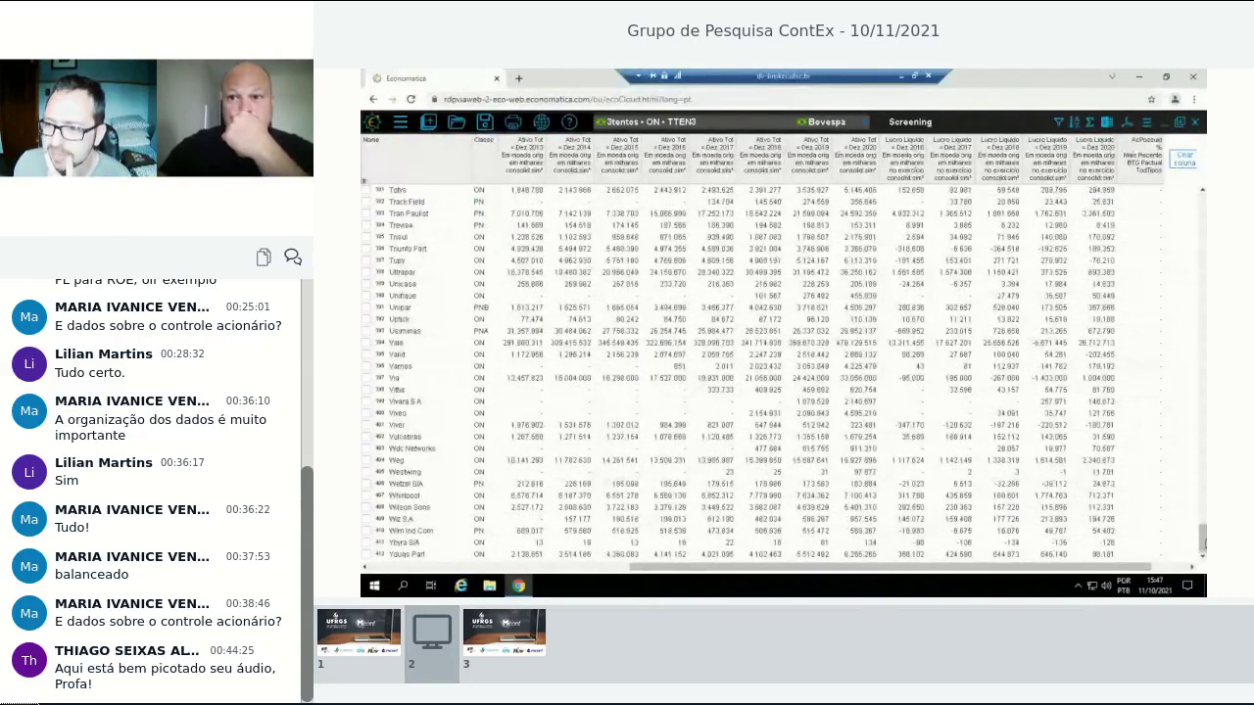
{"action": "left_click", "coordinate": [1185, 160]}
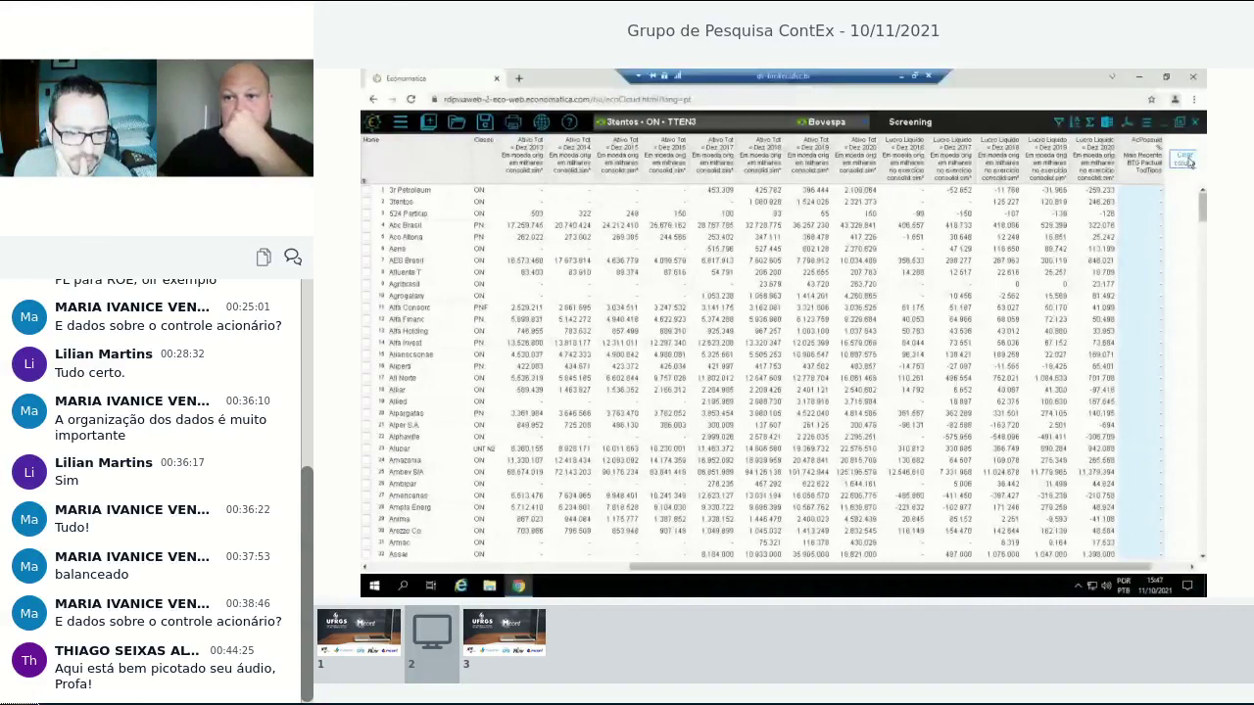
{"action": "left_click", "coordinate": [1185, 159]}
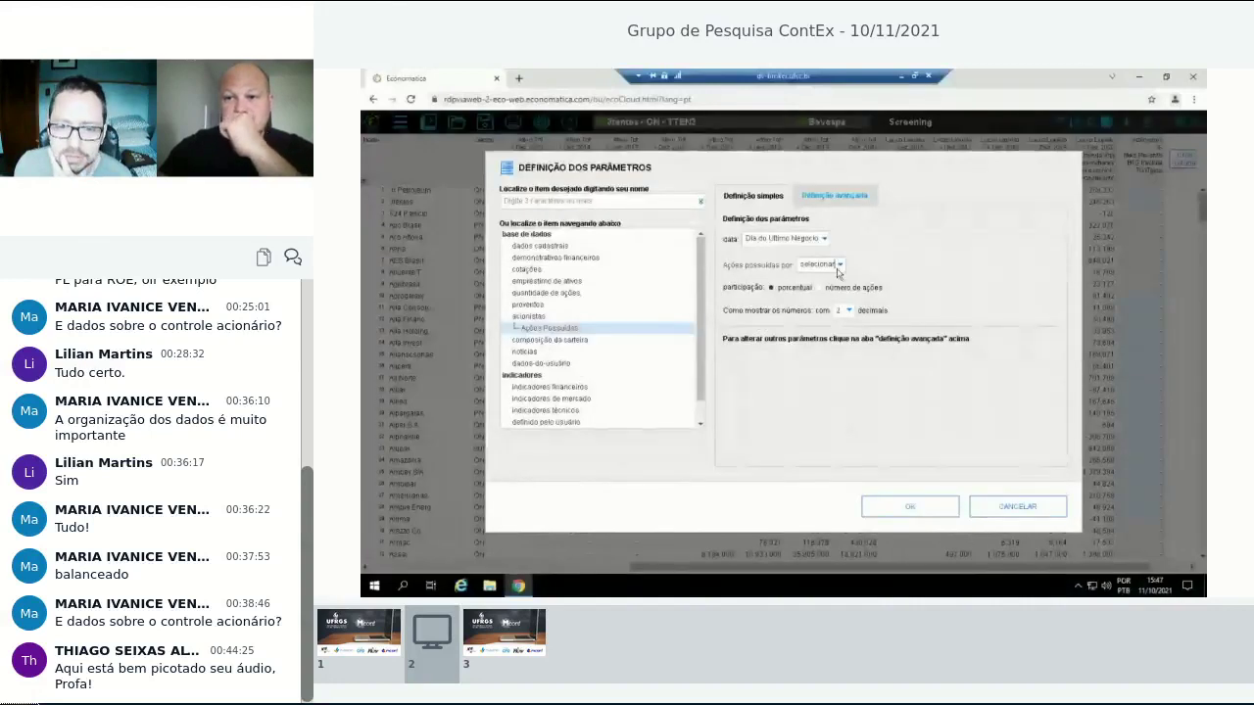
{"action": "left_click", "coordinate": [839, 269]}
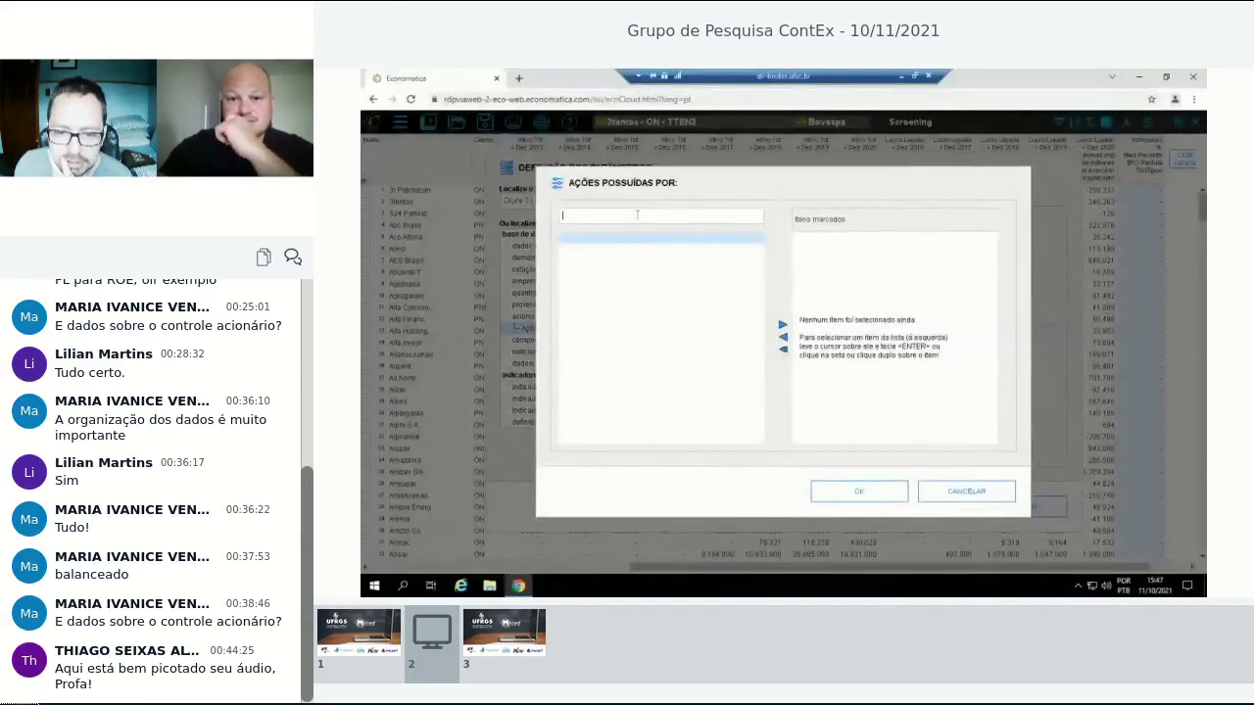
{"action": "type", "text": "barsi"}
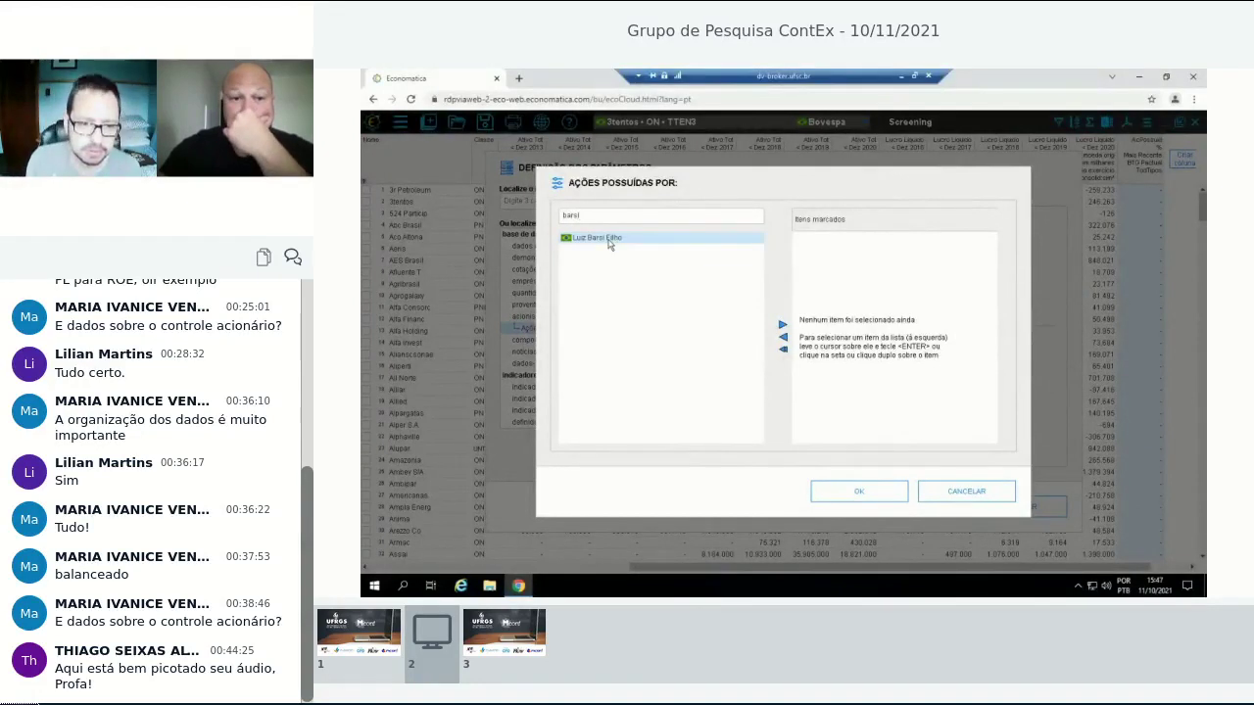
{"action": "double_click", "coordinate": [608, 240]}
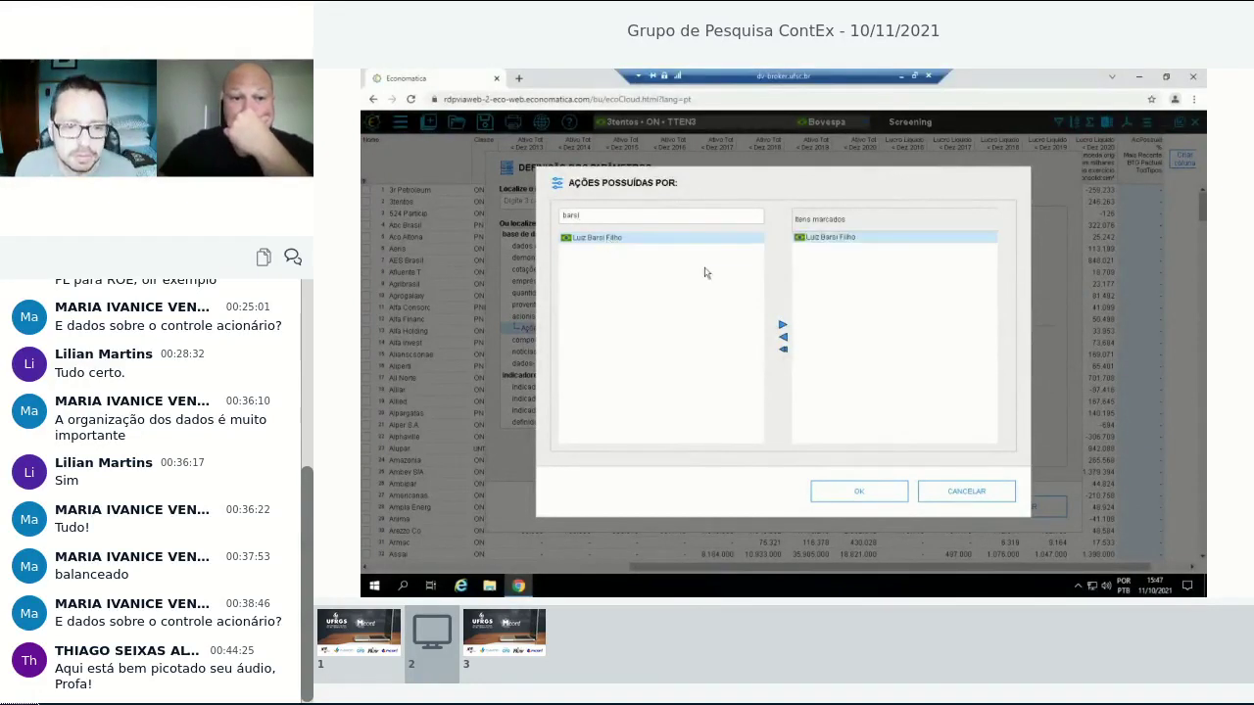
{"action": "left_click", "coordinate": [870, 492]}
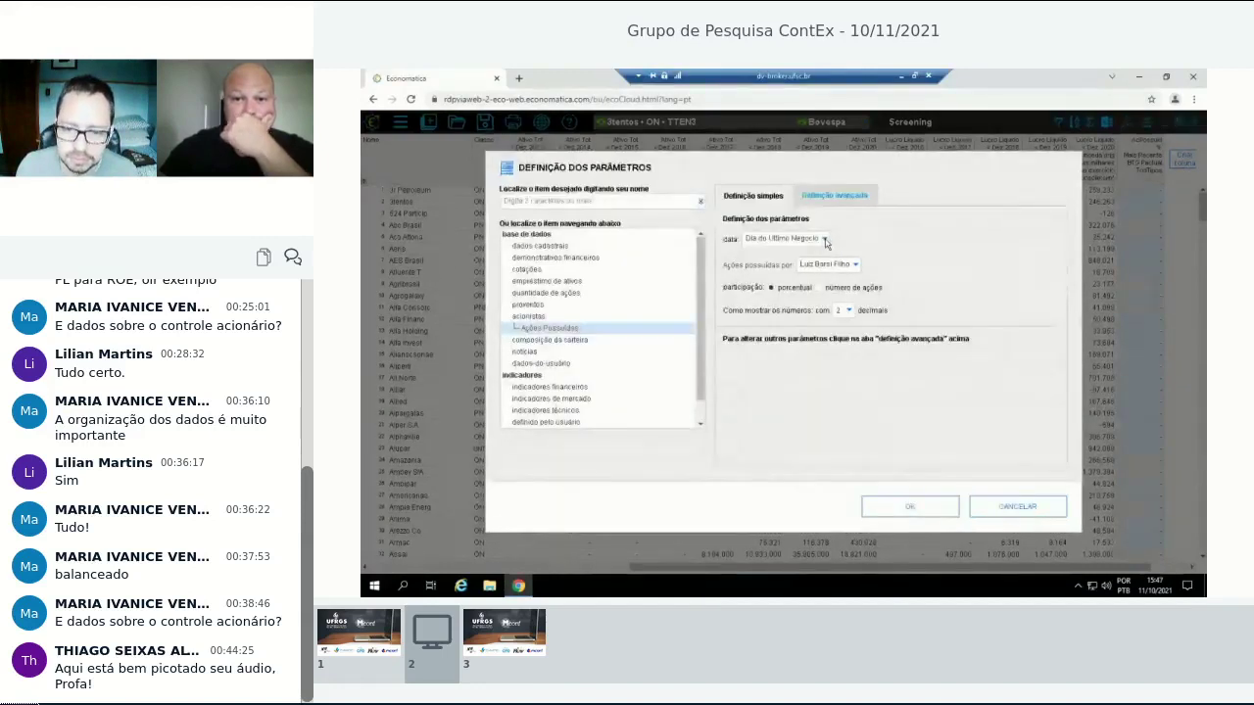
{"action": "left_click", "coordinate": [826, 240]}
{"action": "left_click", "coordinate": [836, 499]}
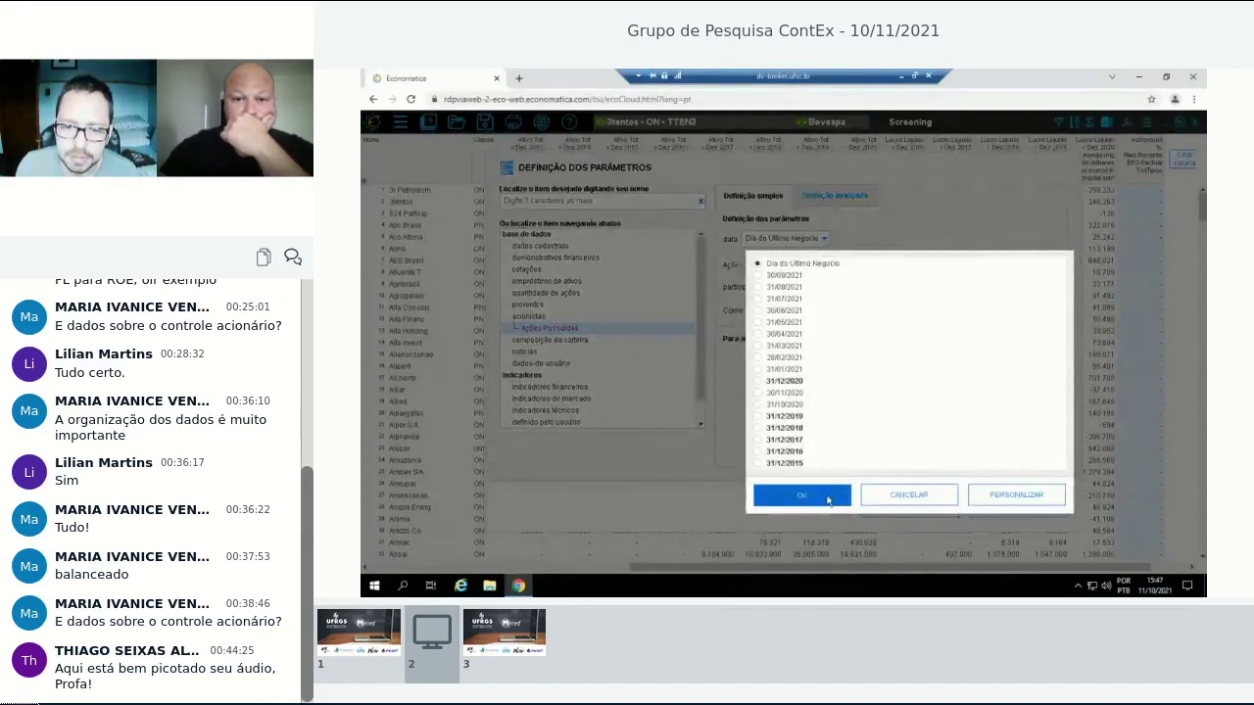
{"action": "left_click", "coordinate": [893, 515]}
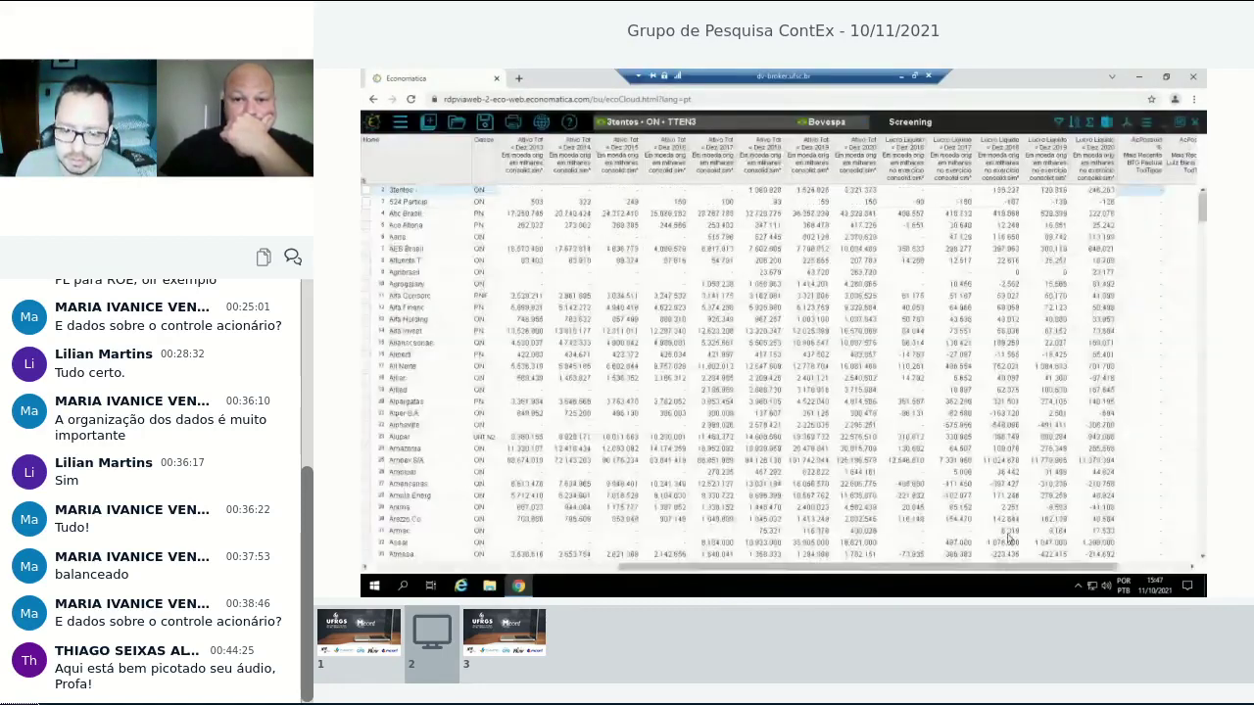
{"action": "scroll", "coordinate": [1092, 424], "scroll_direction": "right", "scroll_amount": 2}
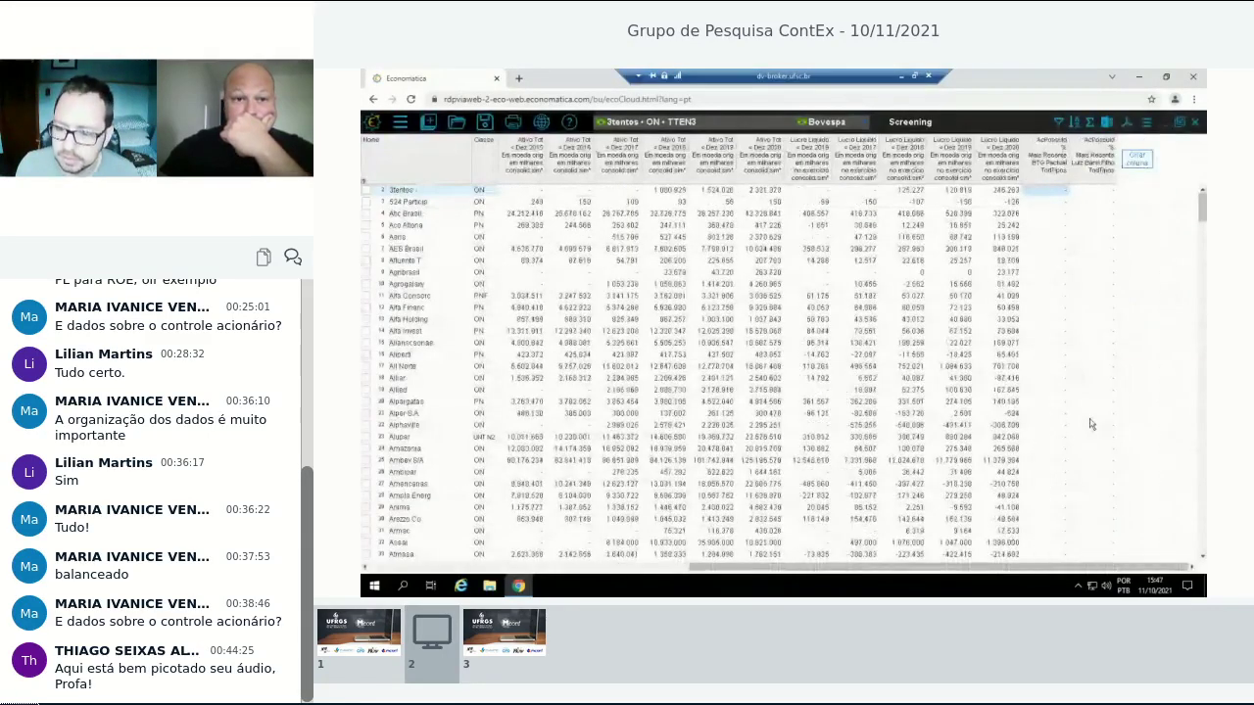
{"action": "scroll", "coordinate": [1092, 424], "scroll_direction": "down", "scroll_amount": 5}
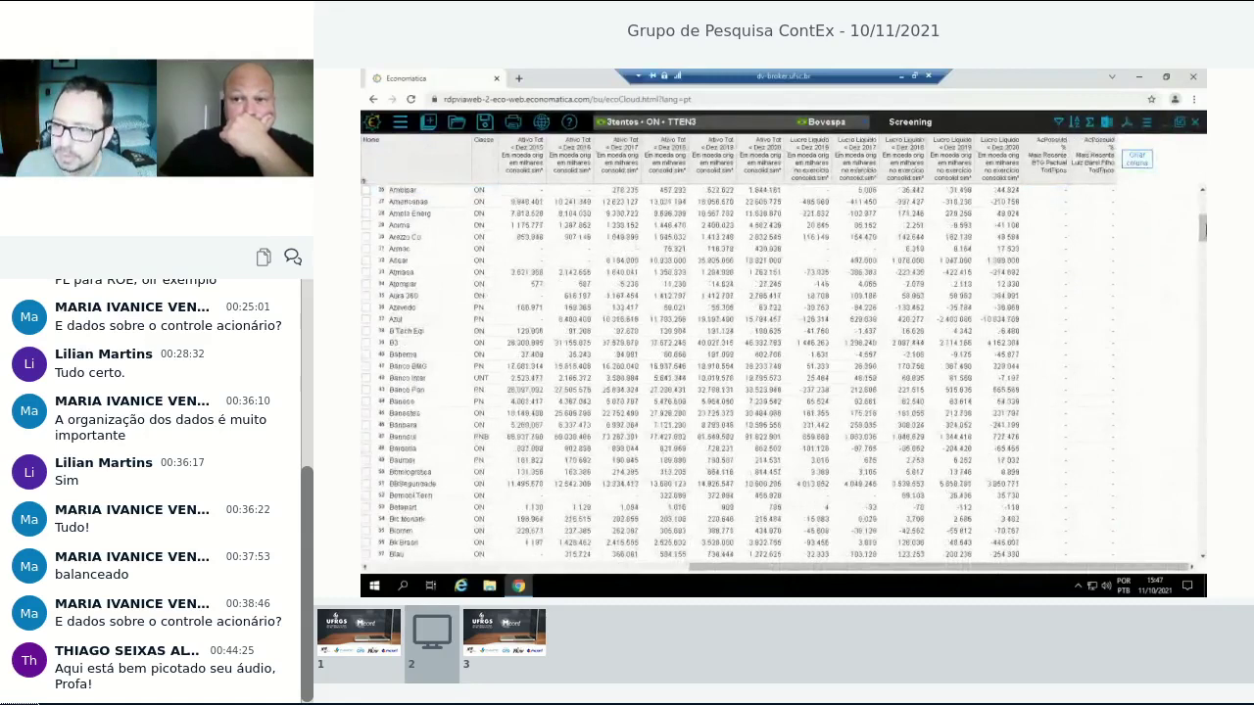
{"action": "scroll", "coordinate": [1092, 424], "scroll_direction": "down", "scroll_amount": 15}
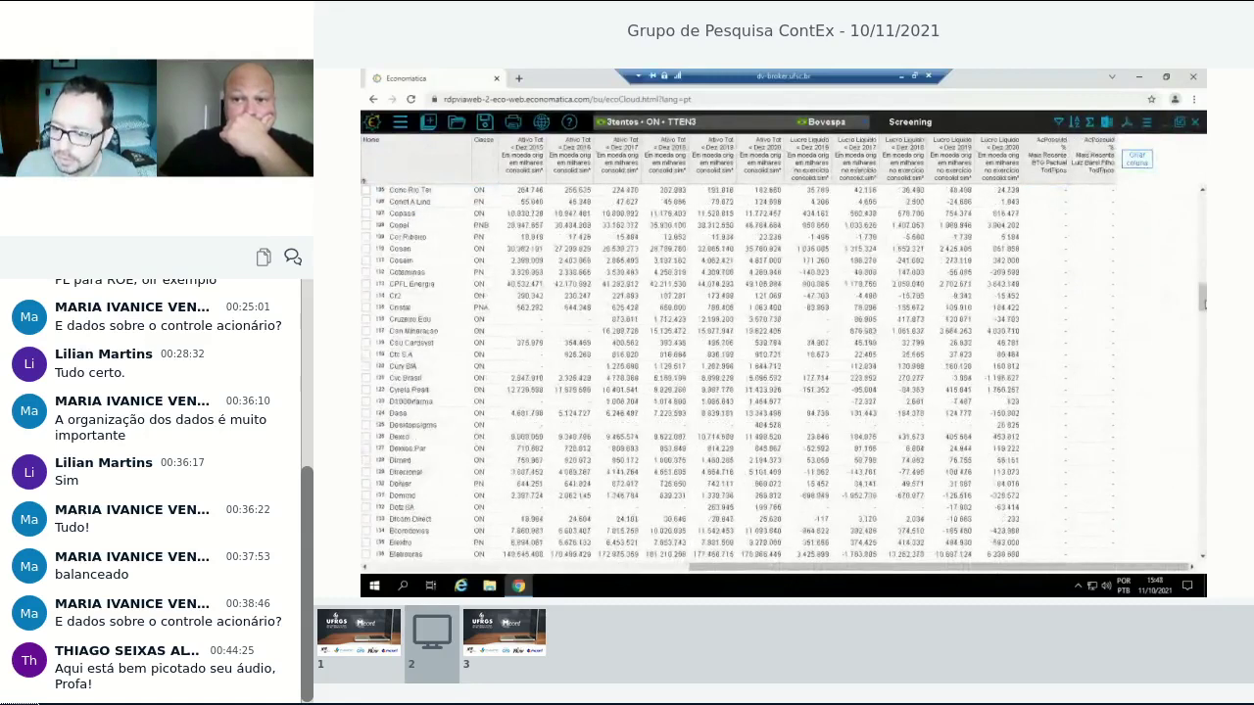
{"action": "left_click_drag", "start_coordinate": [1202, 303], "coordinate": [1199, 522]}
{"action": "left_click", "coordinate": [1105, 483]}
{"action": "scroll", "coordinate": [1074, 470], "scroll_direction": "up", "scroll_amount": 1}
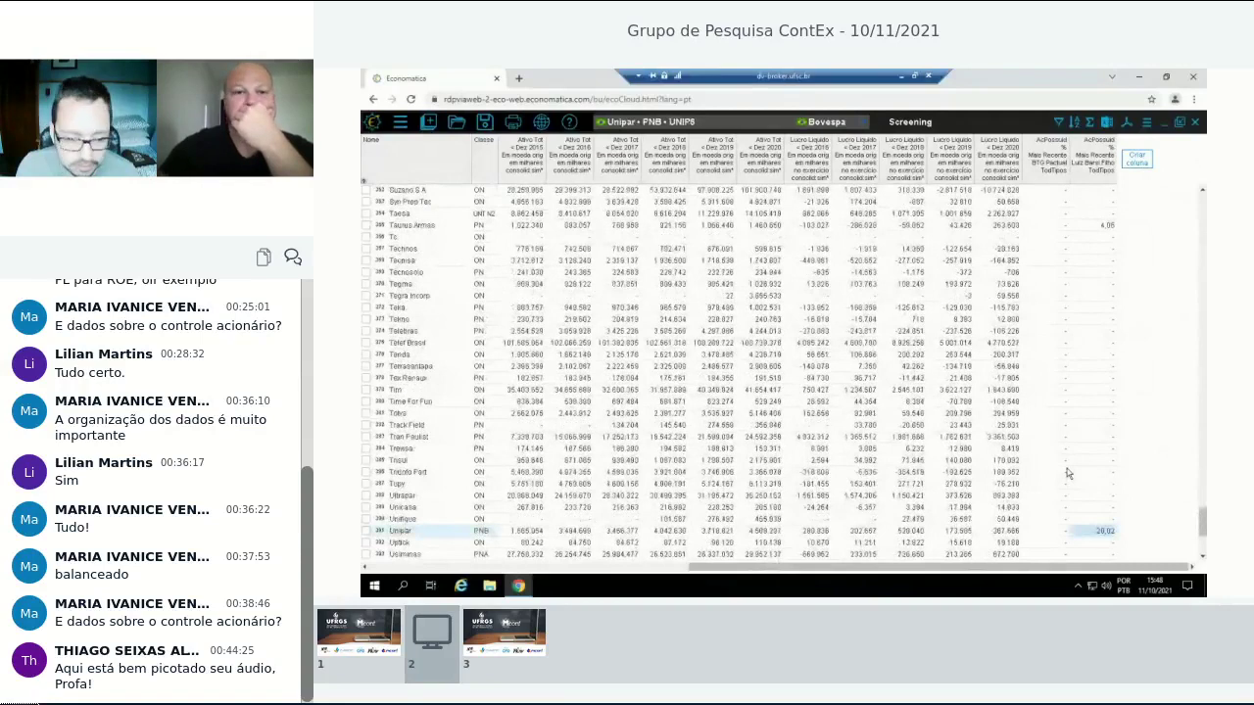
{"action": "type", "text": "tele"}
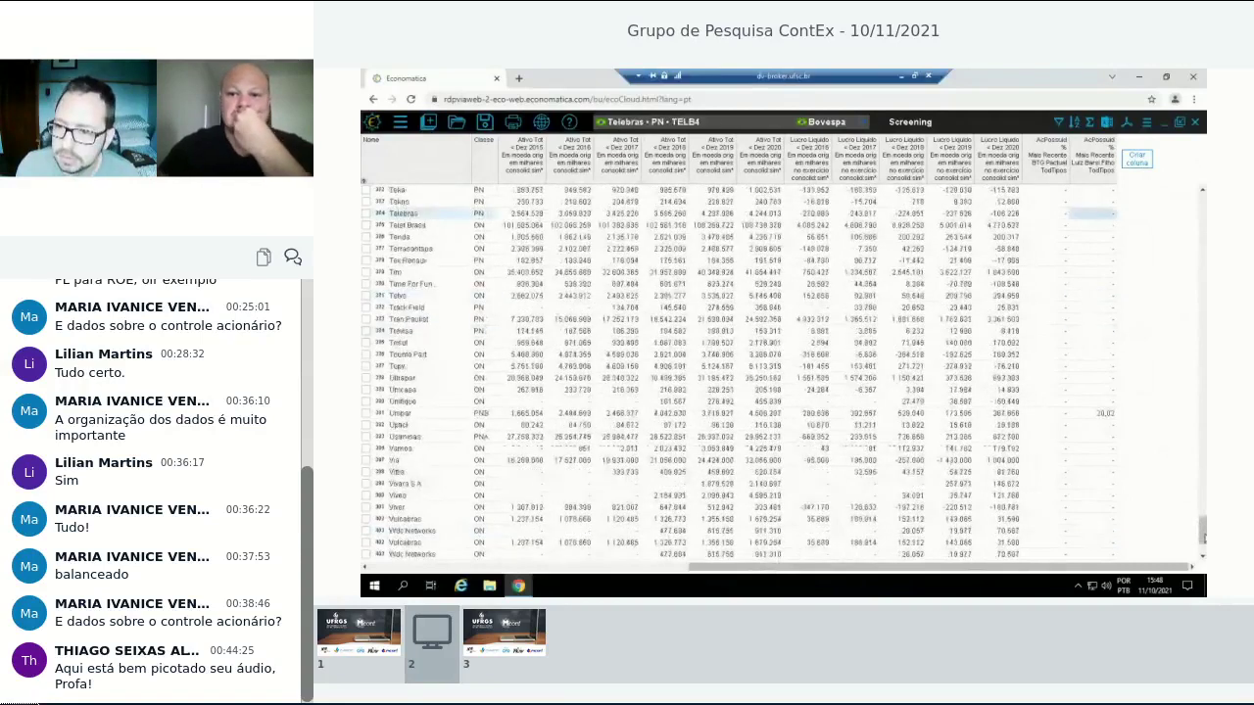
{"action": "left_click_drag", "start_coordinate": [1203, 536], "coordinate": [1205, 172]}
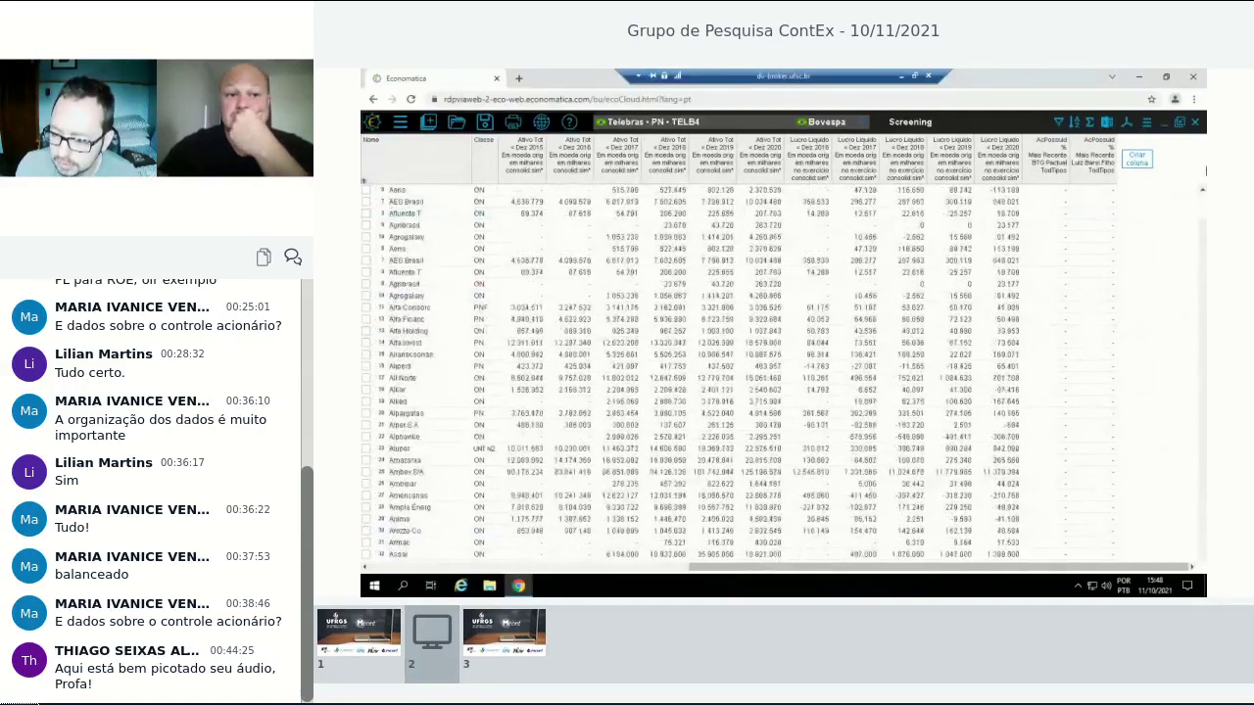
{"action": "left_click", "coordinate": [1092, 156]}
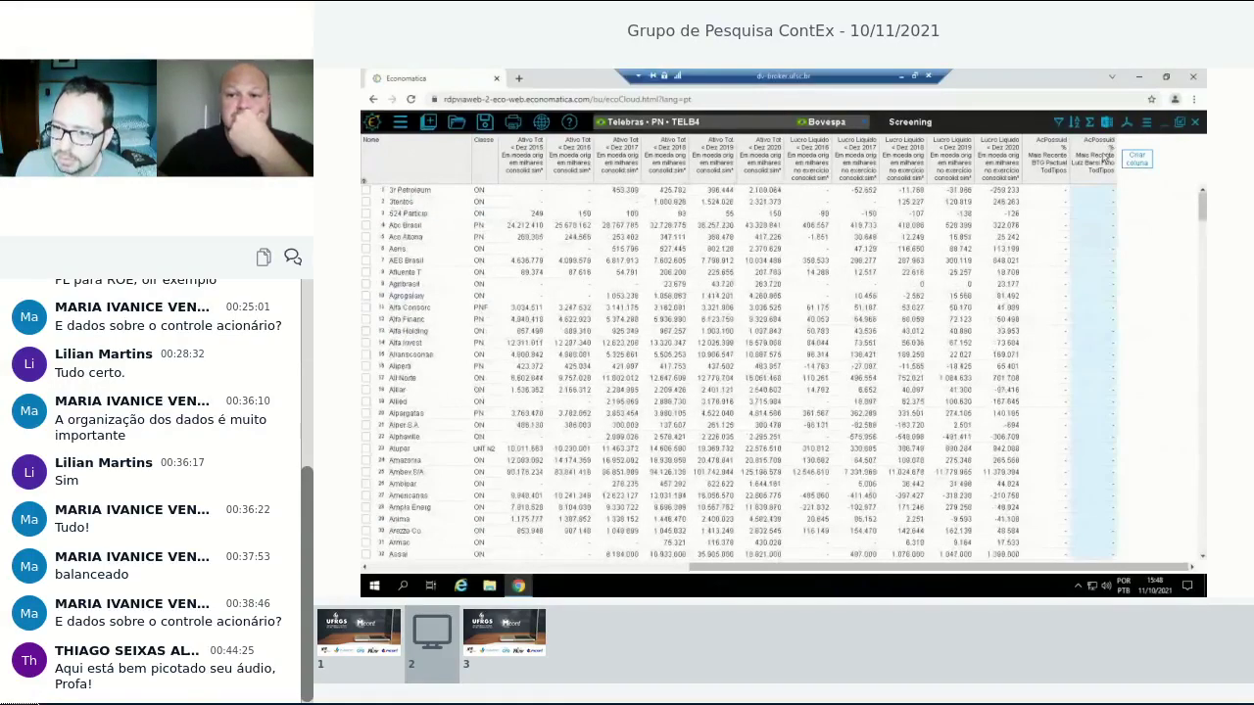
Sort the grid by the individual investor's AcPossuid % Mais Recente stake column.
{"action": "left_click", "coordinate": [1074, 122]}
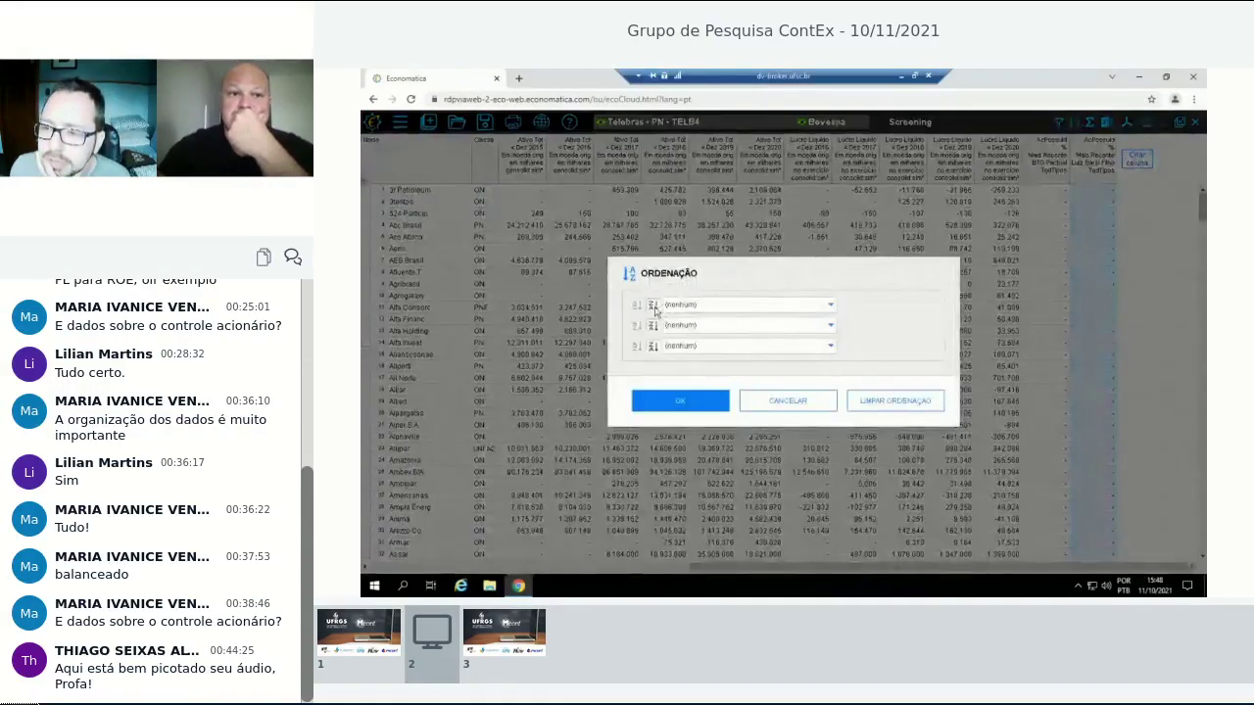
{"action": "left_click", "coordinate": [750, 308]}
{"action": "scroll", "coordinate": [703, 377], "scroll_direction": "down", "scroll_amount": 10}
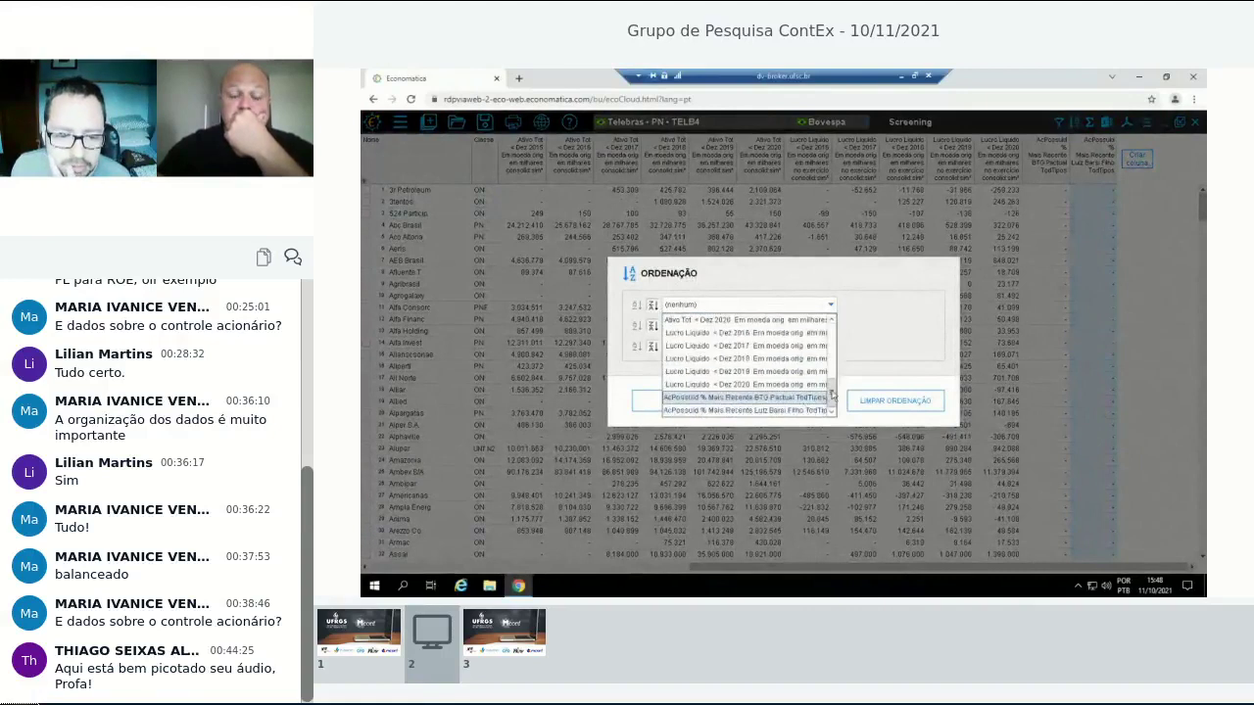
{"action": "left_click", "coordinate": [754, 409]}
{"action": "left_click", "coordinate": [787, 404]}
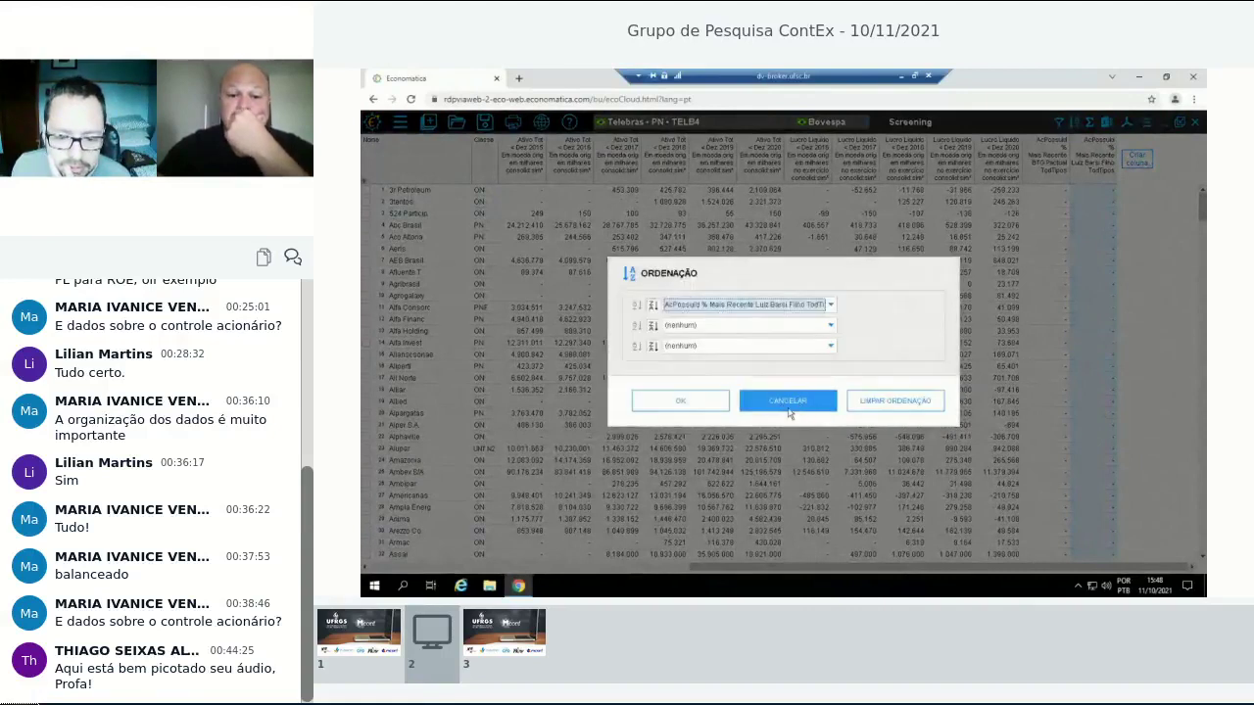
{"action": "left_click", "coordinate": [703, 404]}
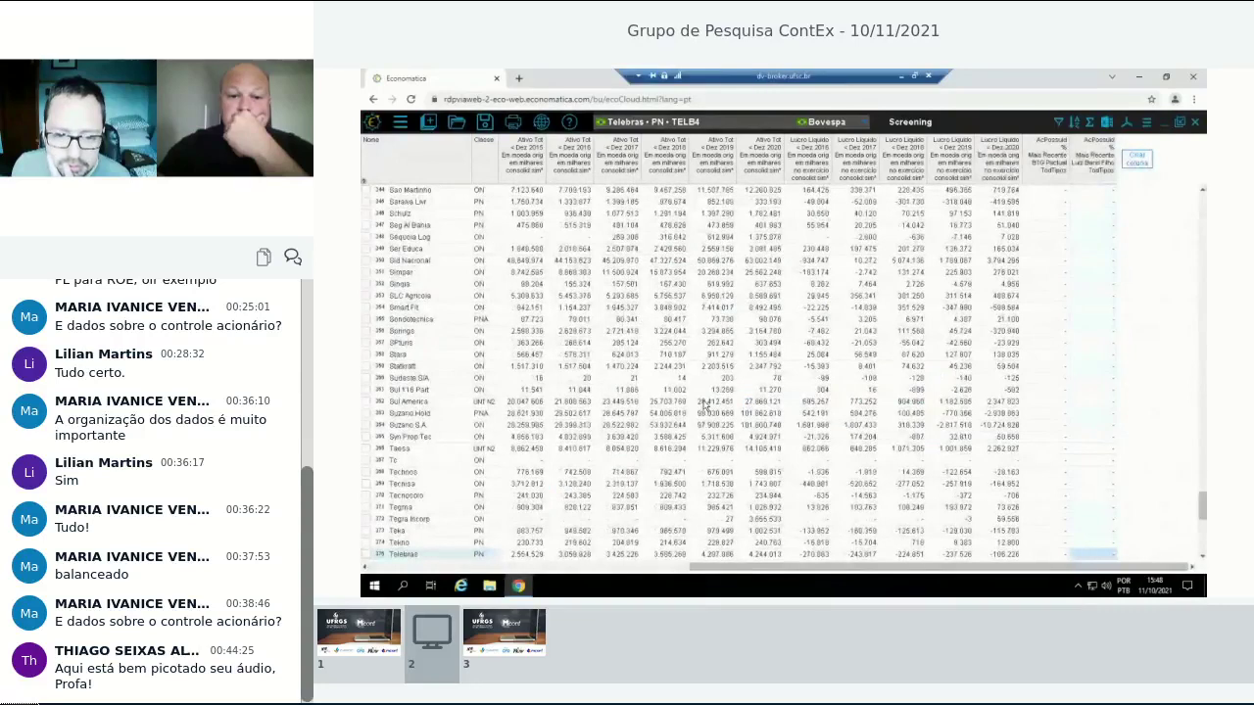
Return to the top rows and inspect the Taurus Armas and 3r Petroleum rows.
{"action": "scroll", "coordinate": [1188, 505], "scroll_direction": "up", "scroll_amount": 10}
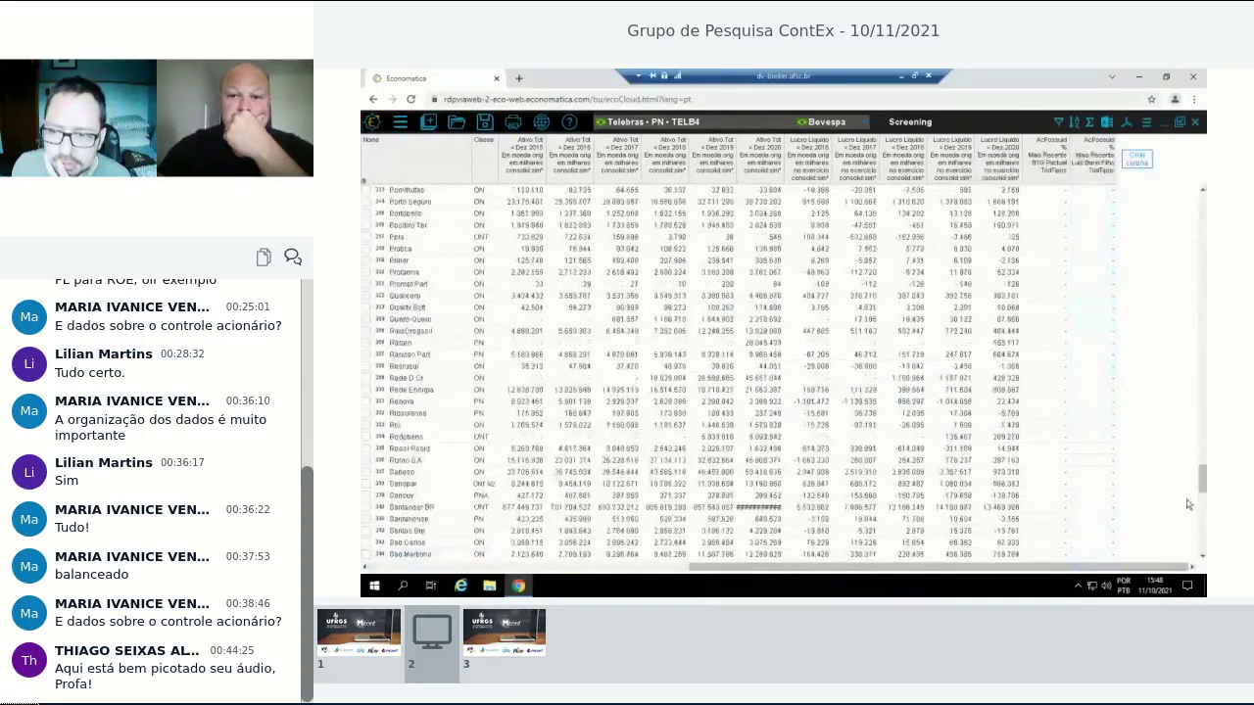
{"action": "scroll", "coordinate": [1188, 504], "scroll_direction": "down", "scroll_amount": 20}
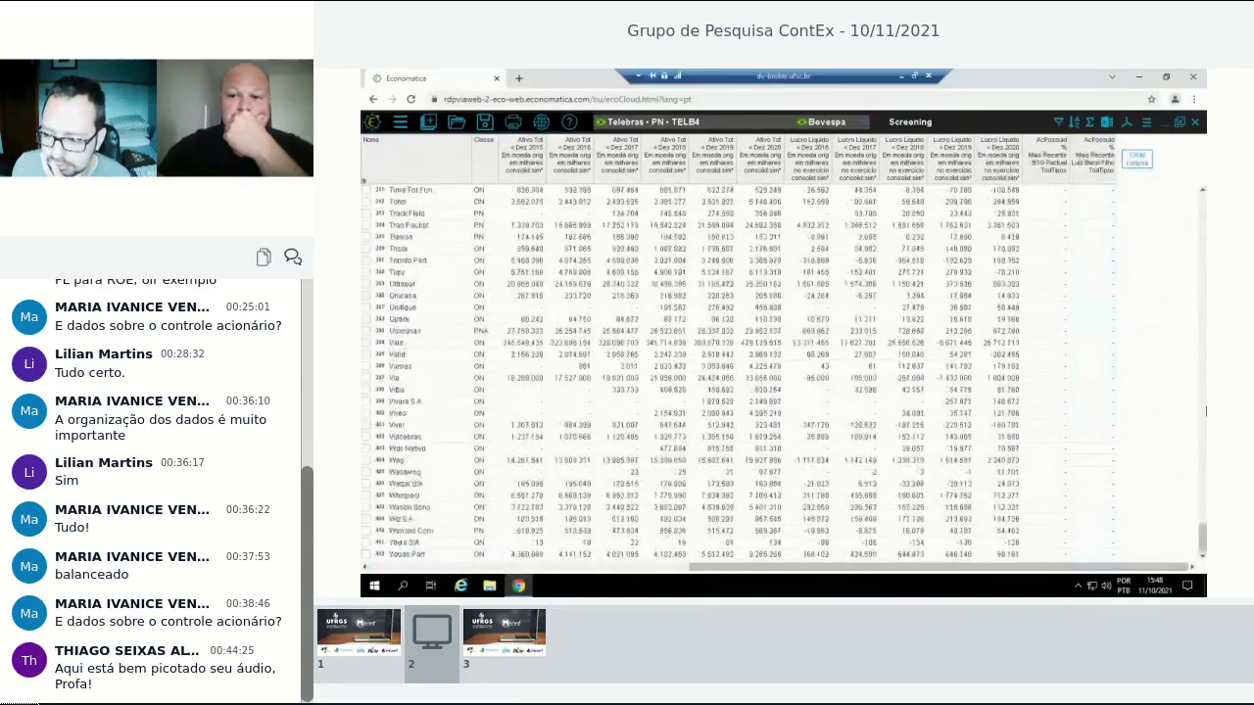
{"action": "key", "text": "ctrl+Home"}
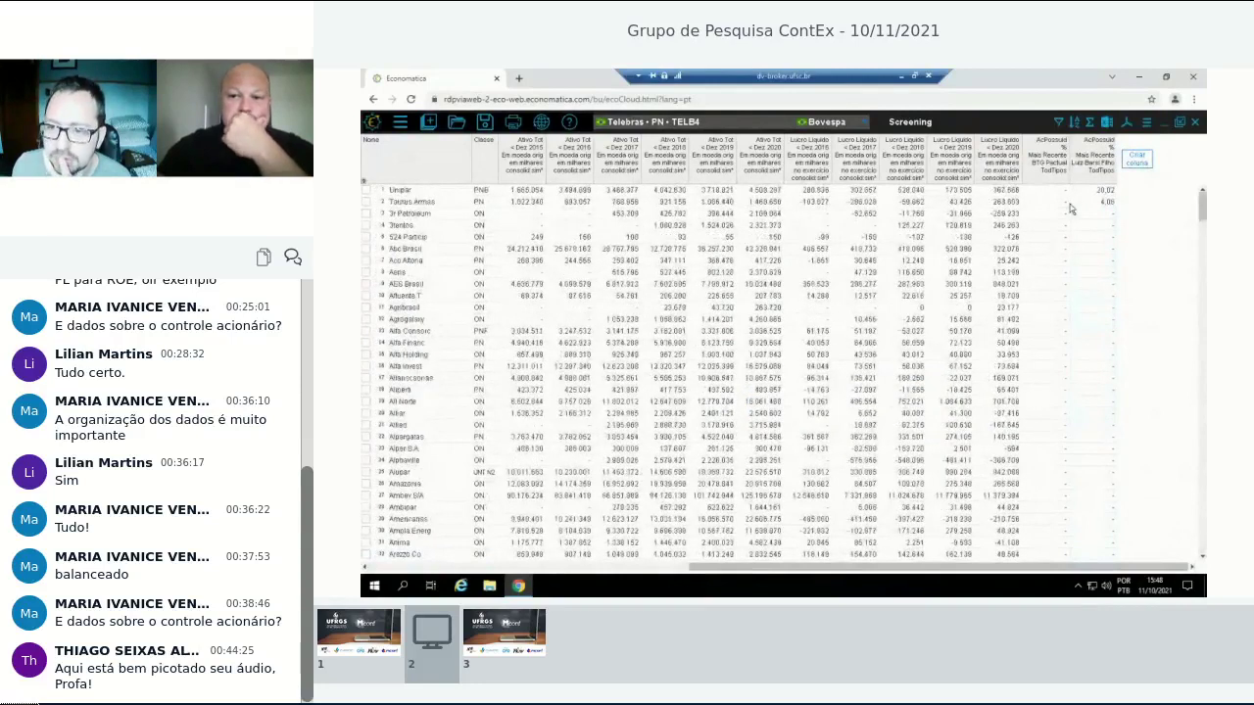
{"action": "left_click", "coordinate": [1103, 201]}
{"action": "key", "text": "Up"}
{"action": "key", "text": "Down"}
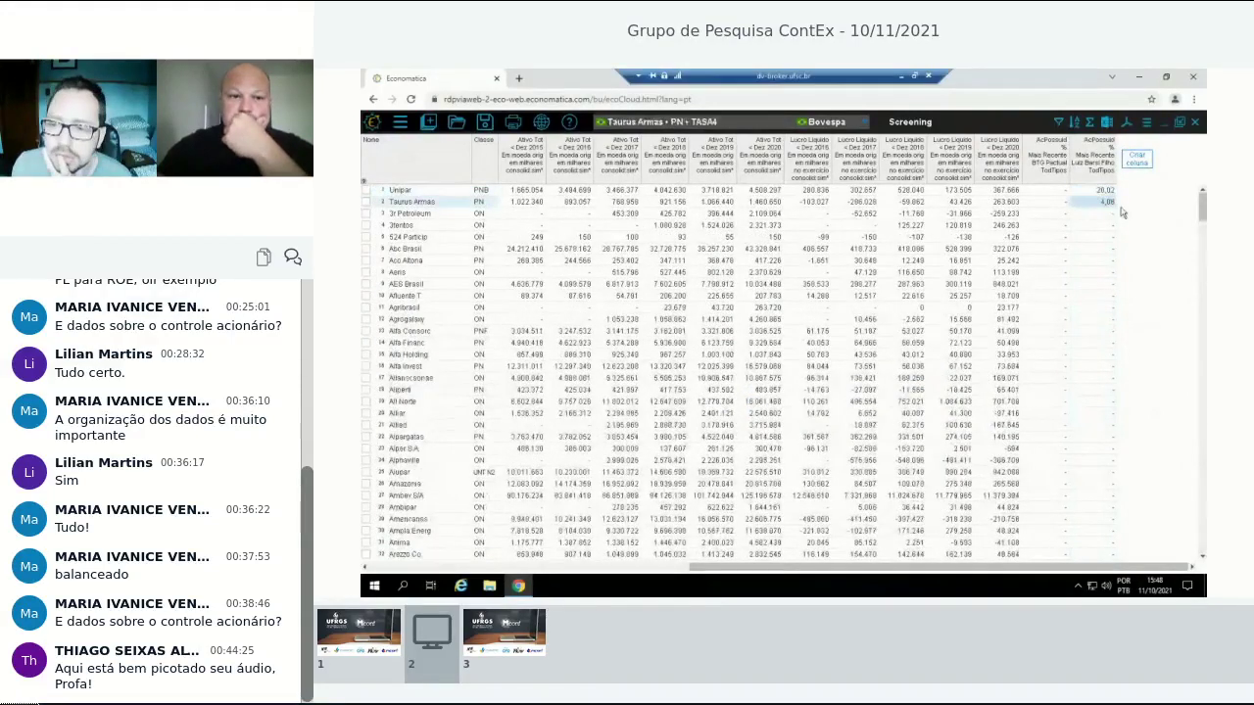
{"action": "left_click", "coordinate": [1109, 214]}
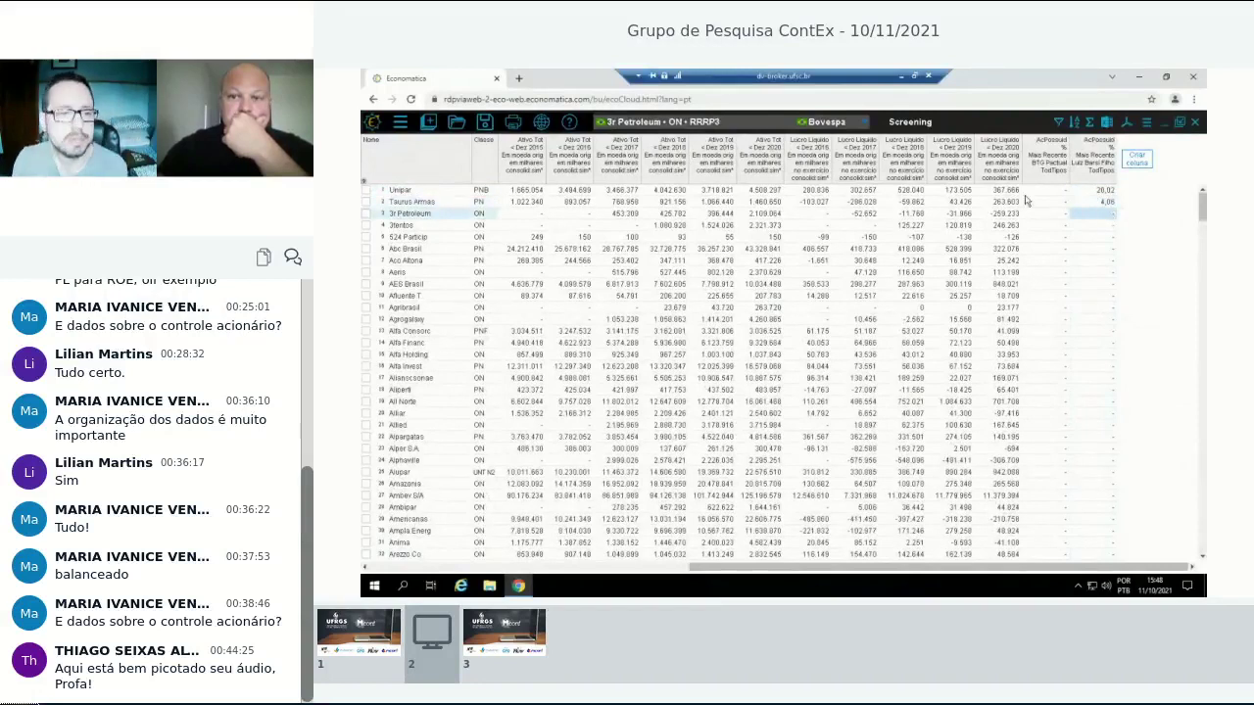
{"action": "key", "text": "Up"}
{"action": "key", "text": "Up"}
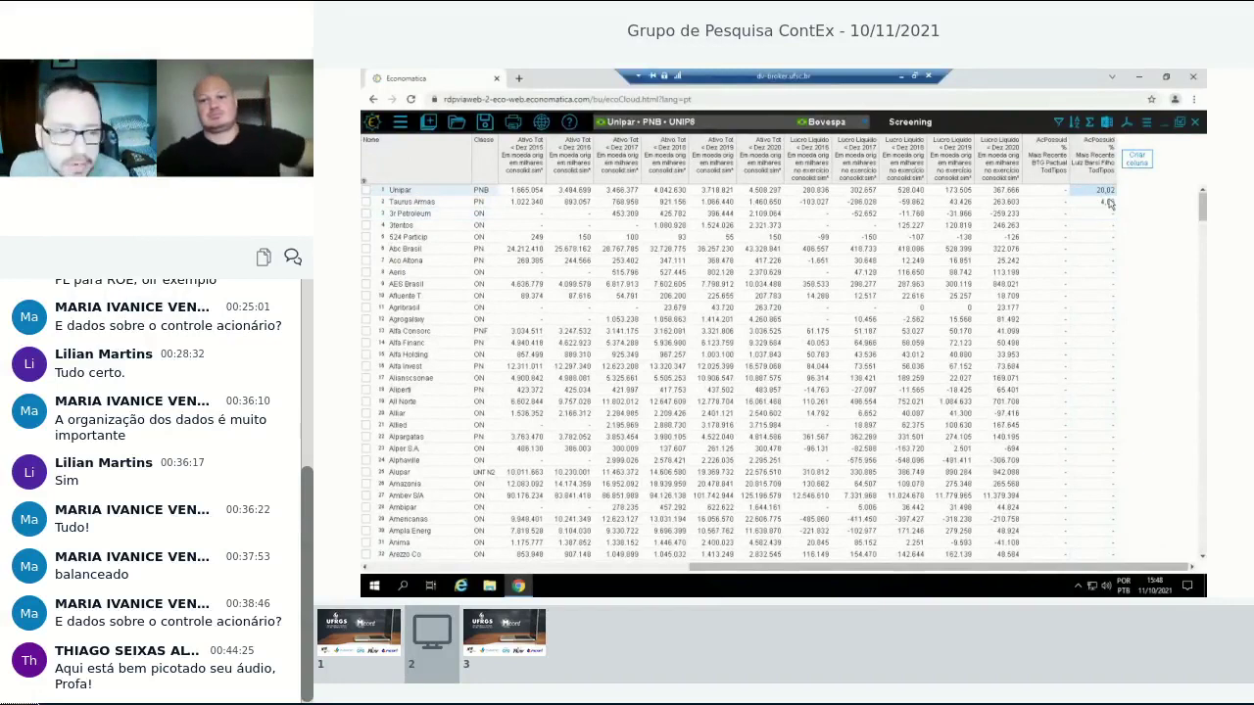
{"action": "key", "text": "Down"}
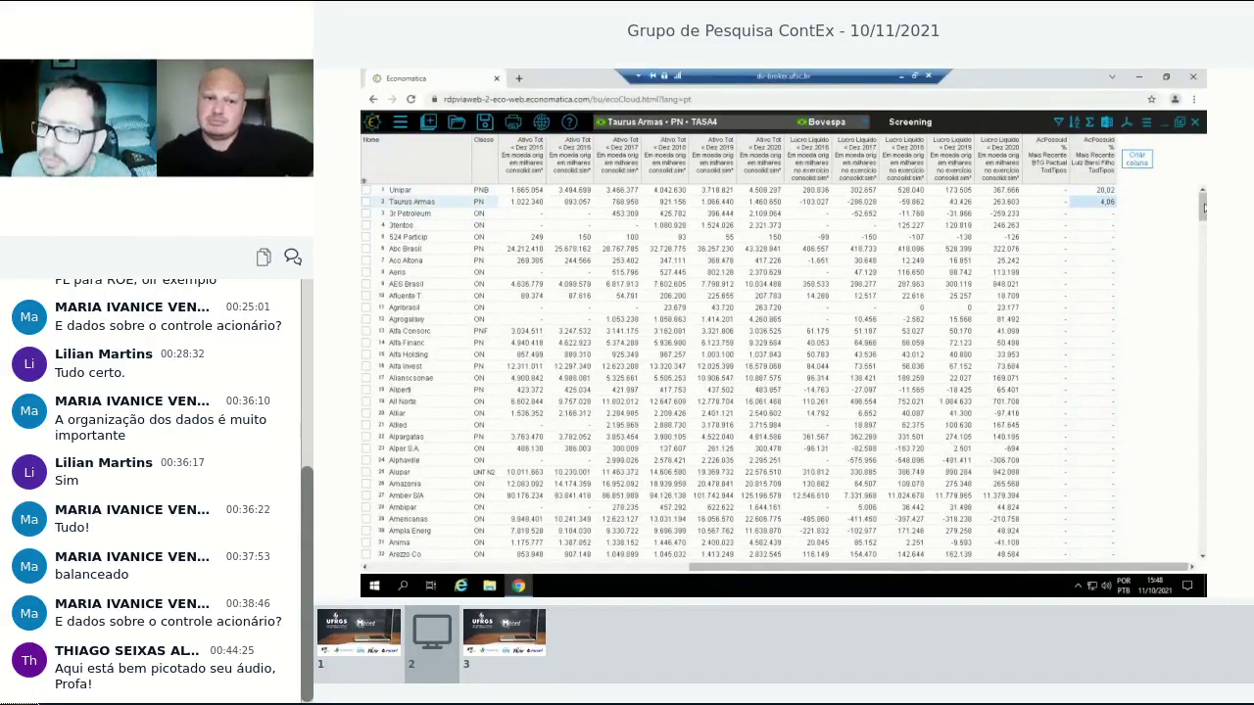
Scroll the grid and select Unipar's row and its stake cell.
{"action": "scroll", "coordinate": [1202, 218], "scroll_direction": "down", "scroll_amount": 3}
{"action": "left_click_drag", "start_coordinate": [1203, 218], "coordinate": [1198, 388]}
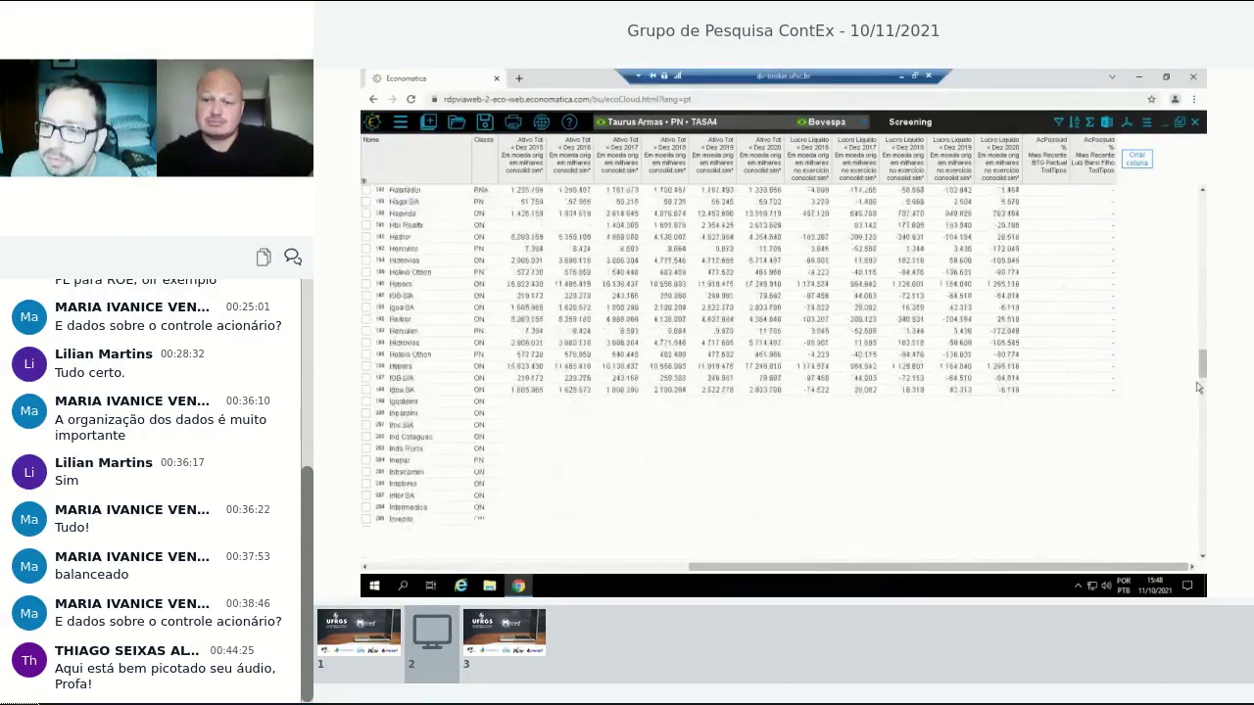
{"action": "left_click_drag", "start_coordinate": [1195, 321], "coordinate": [1159, 192]}
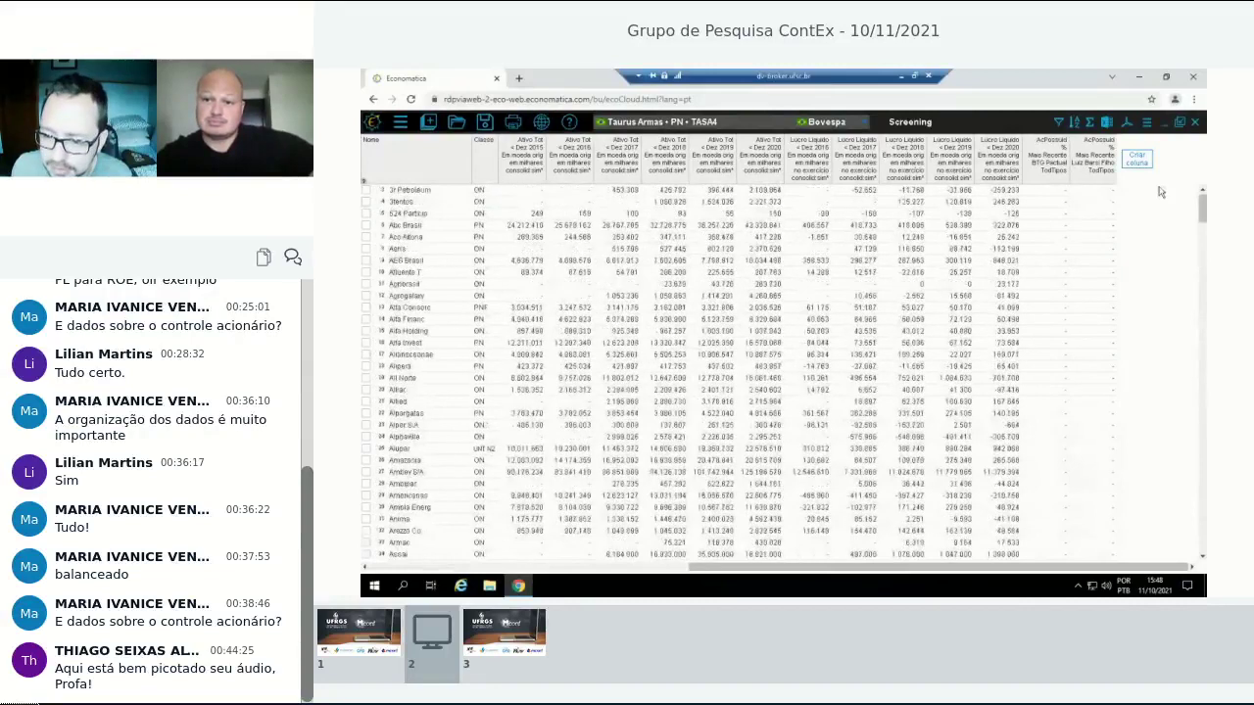
{"action": "scroll", "coordinate": [1159, 192], "scroll_direction": "up", "scroll_amount": 1}
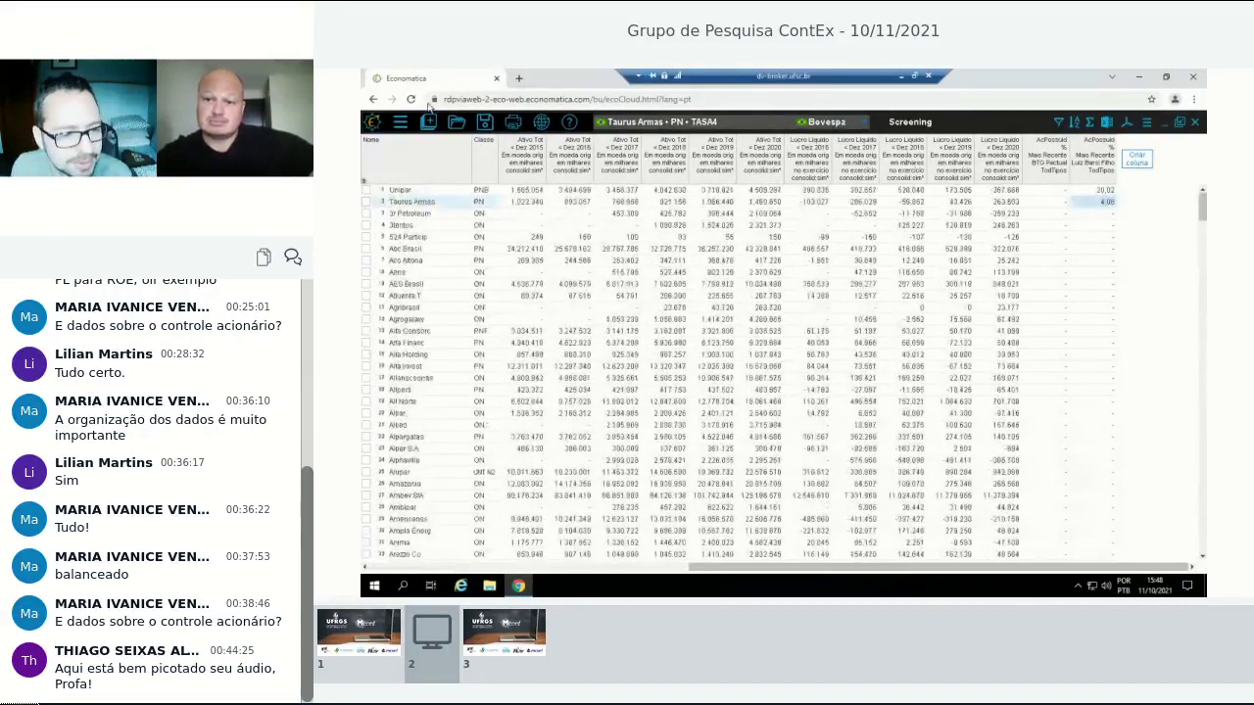
{"action": "left_click", "coordinate": [395, 192]}
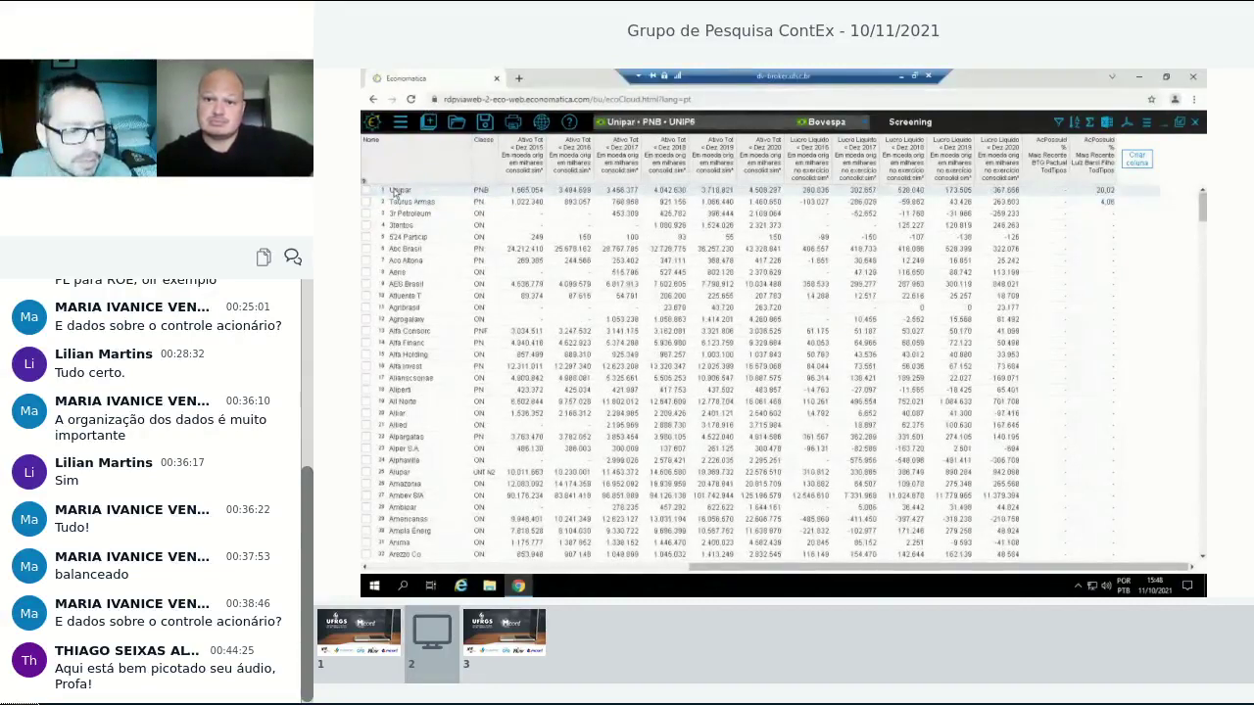
{"action": "left_click", "coordinate": [1105, 192]}
Select Taurus Armas's 4,86 stake cell and bring up the Economatica main menu.
{"action": "left_click", "coordinate": [1106, 202]}
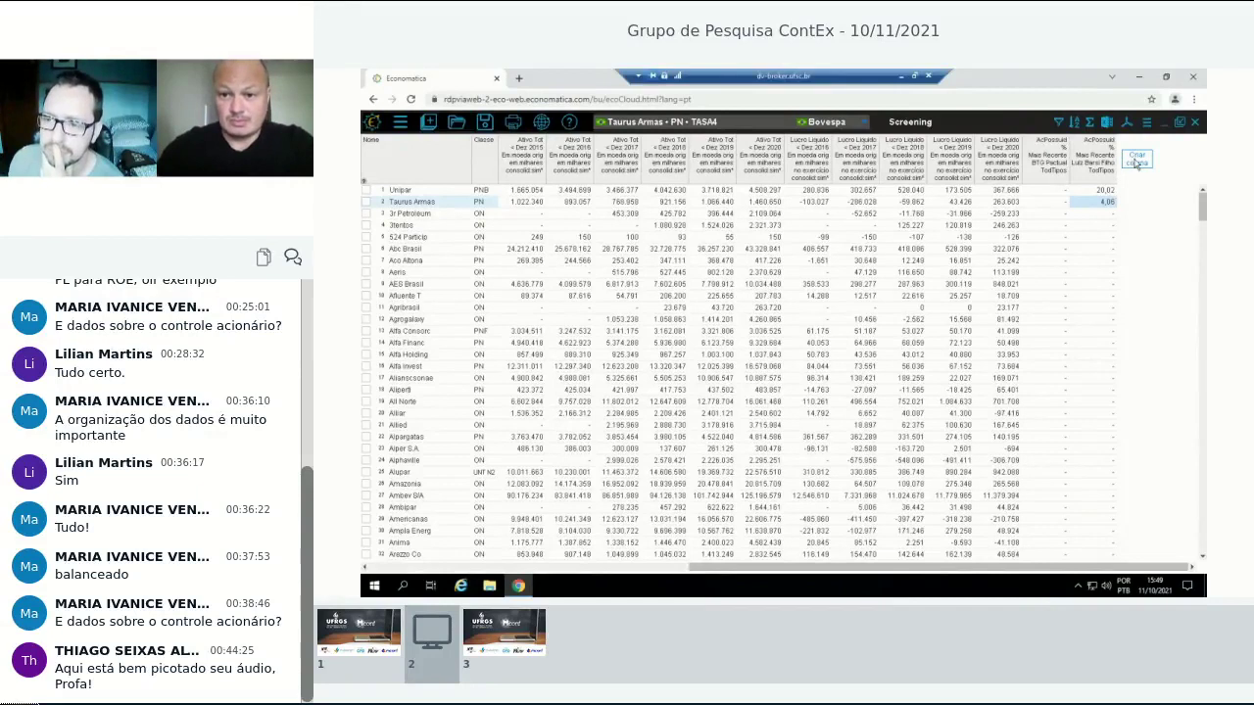
{"action": "left_click", "coordinate": [428, 123]}
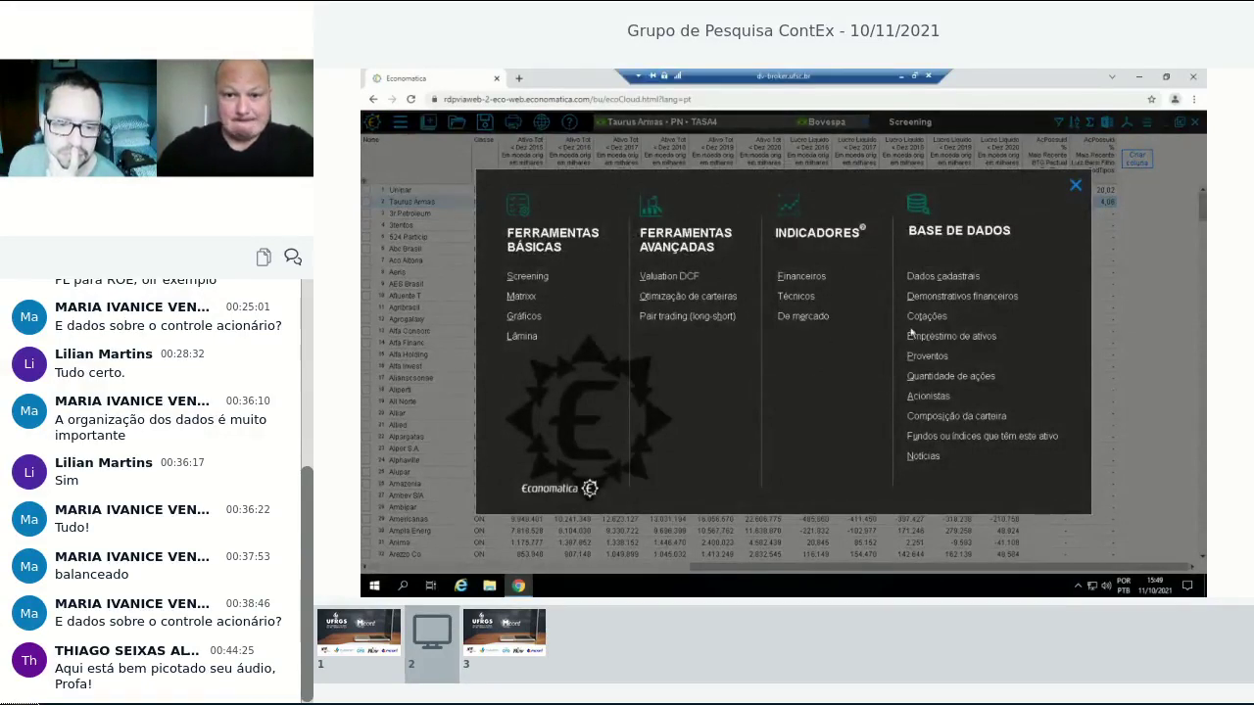
{"action": "left_click", "coordinate": [933, 398]}
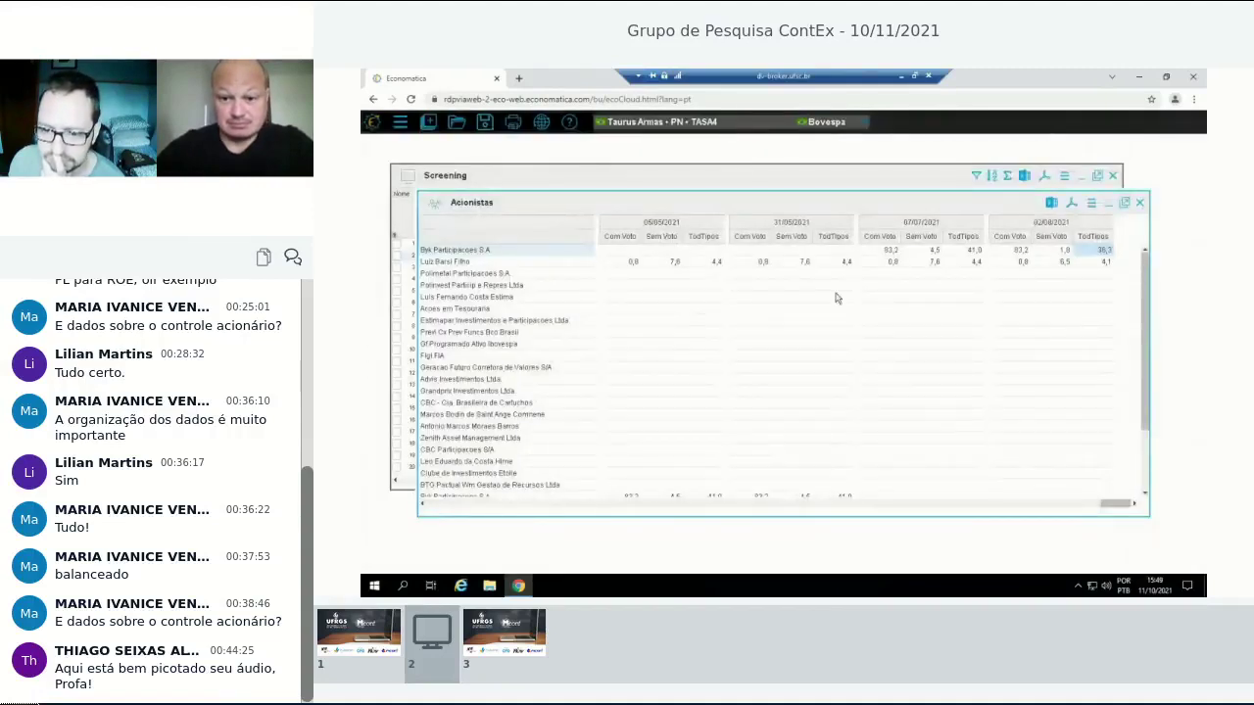
{"action": "left_click", "coordinate": [1123, 203]}
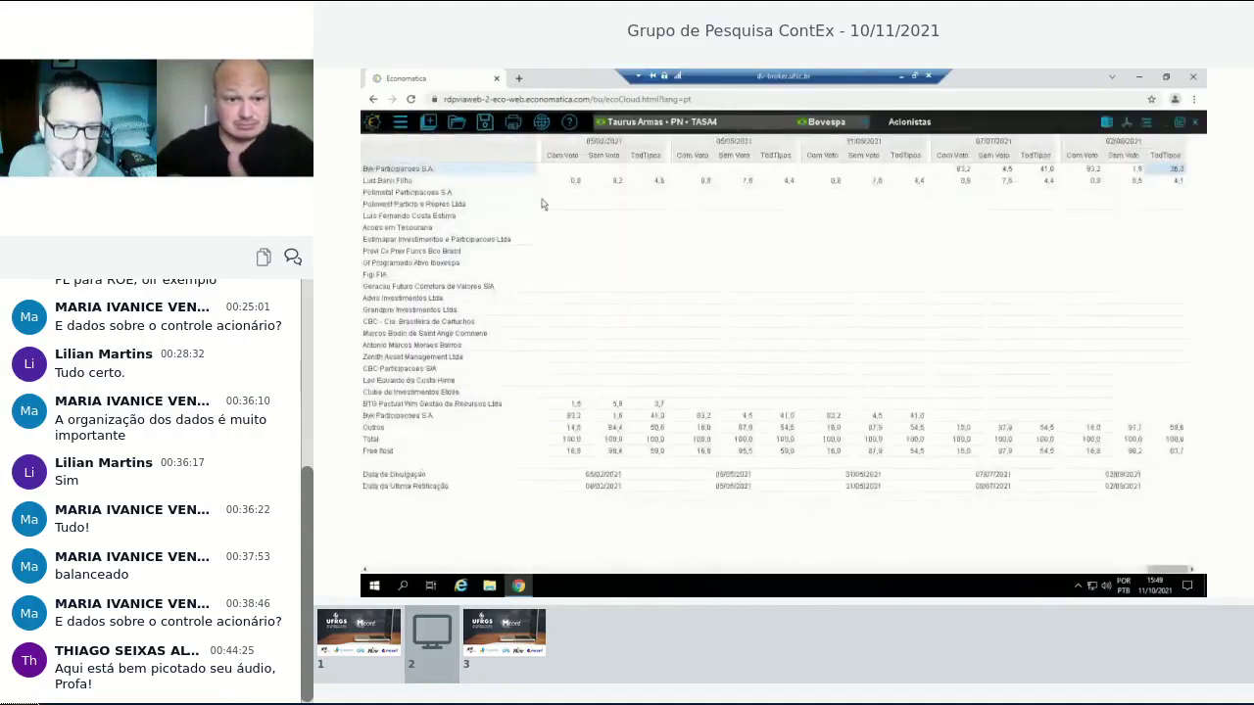
{"action": "left_click", "coordinate": [495, 193]}
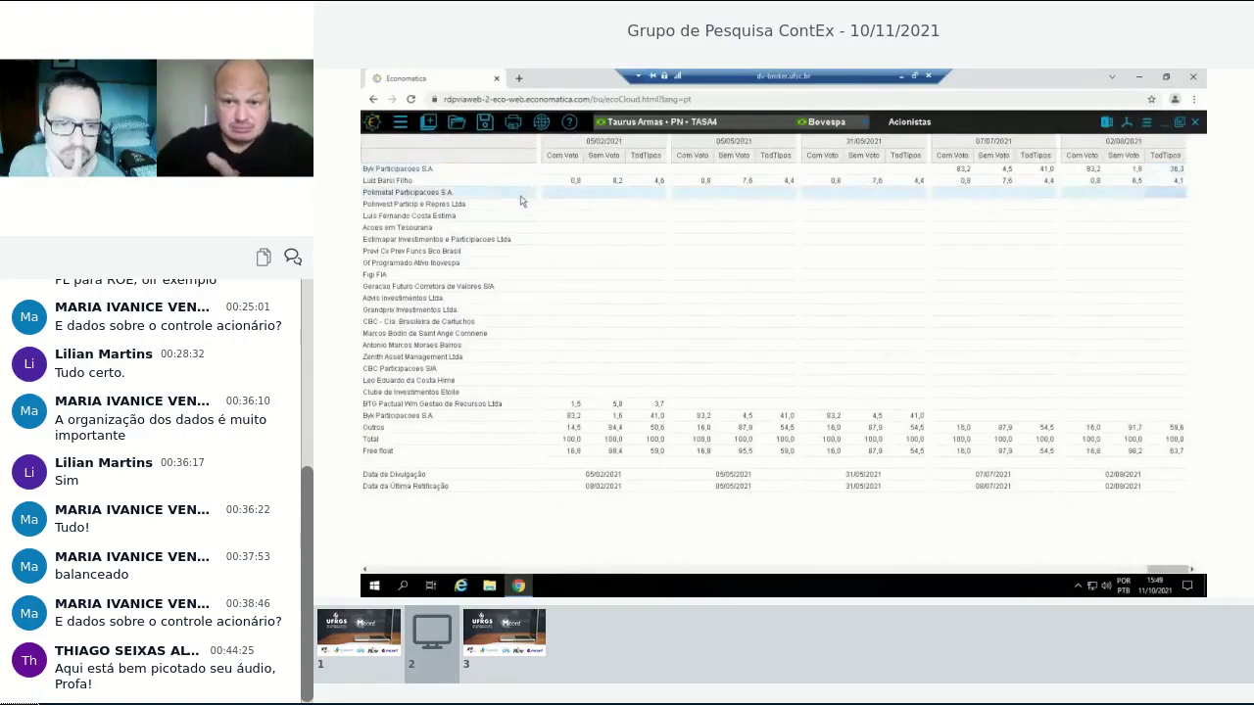
{"action": "left_click", "coordinate": [498, 184]}
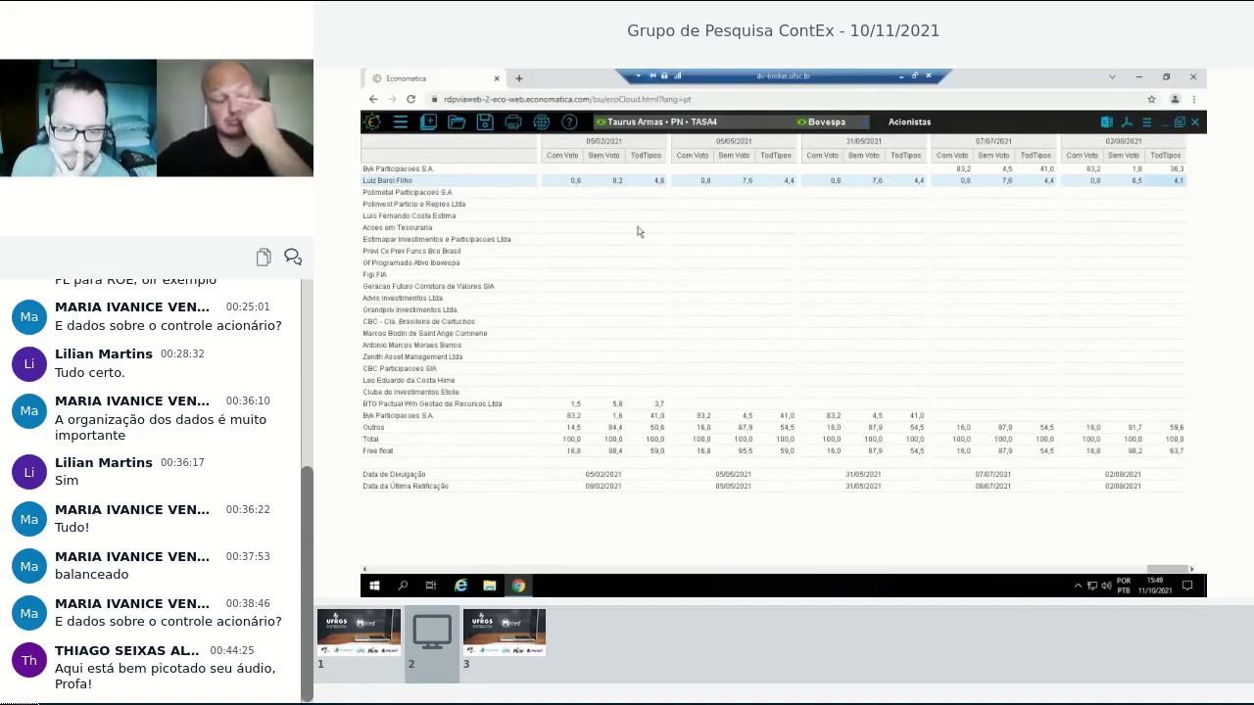
{"action": "left_click", "coordinate": [962, 168]}
{"action": "left_click", "coordinate": [1158, 170]}
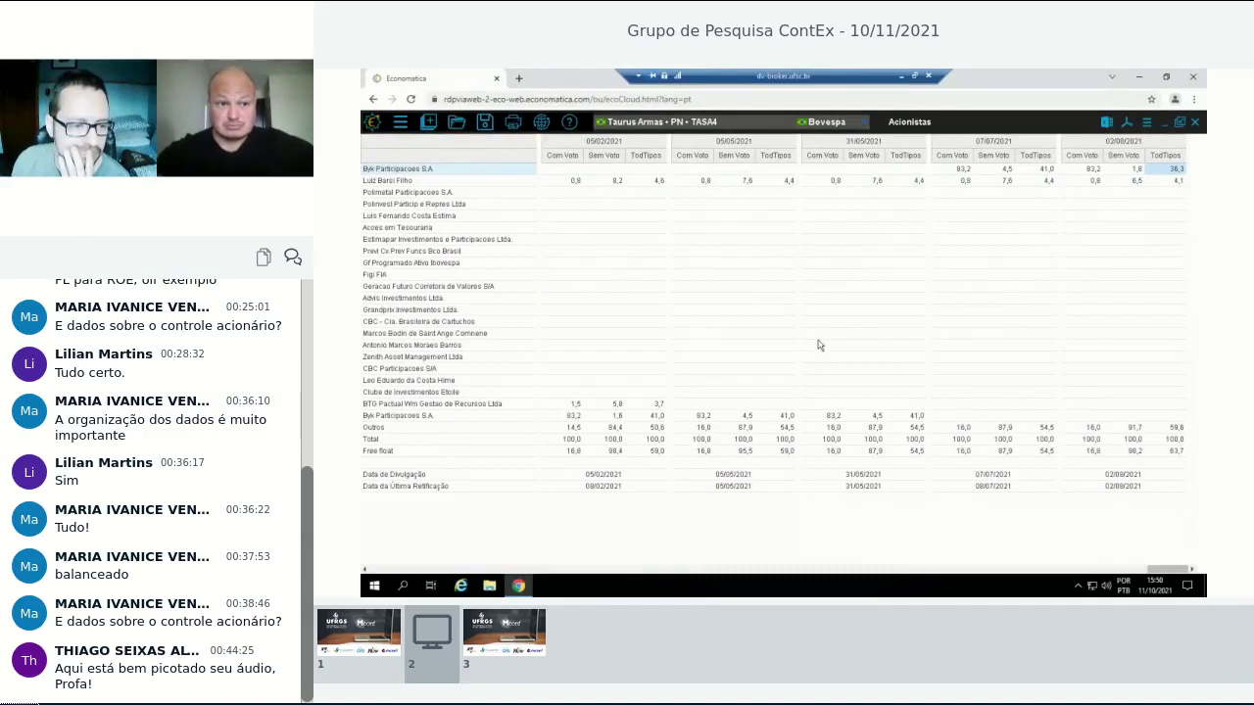
{"action": "left_click", "coordinate": [582, 403]}
{"action": "left_click", "coordinate": [656, 428]}
{"action": "left_click", "coordinate": [698, 438]}
{"action": "left_click", "coordinate": [784, 451]}
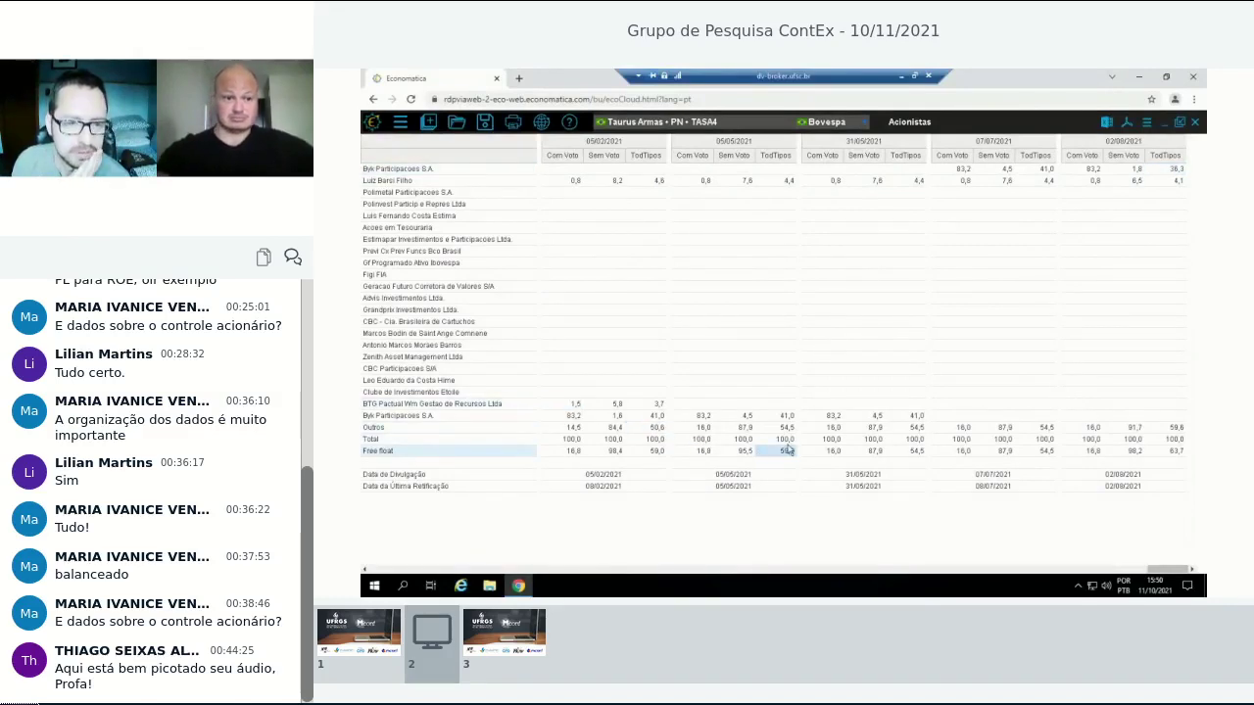
{"action": "left_click", "coordinate": [1173, 450]}
{"action": "left_click", "coordinate": [1170, 438]}
{"action": "key", "text": "Up"}
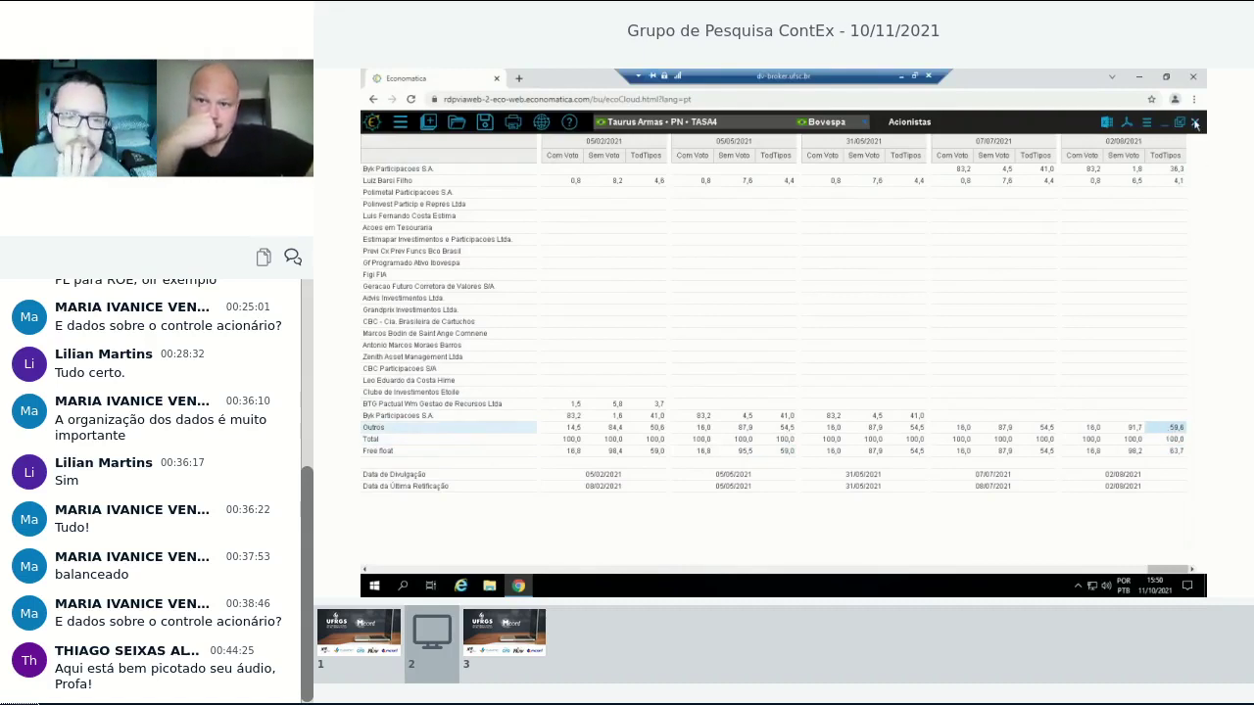
Close the shareholder table, start a new column and browse the user data entries.
{"action": "left_click", "coordinate": [1195, 123]}
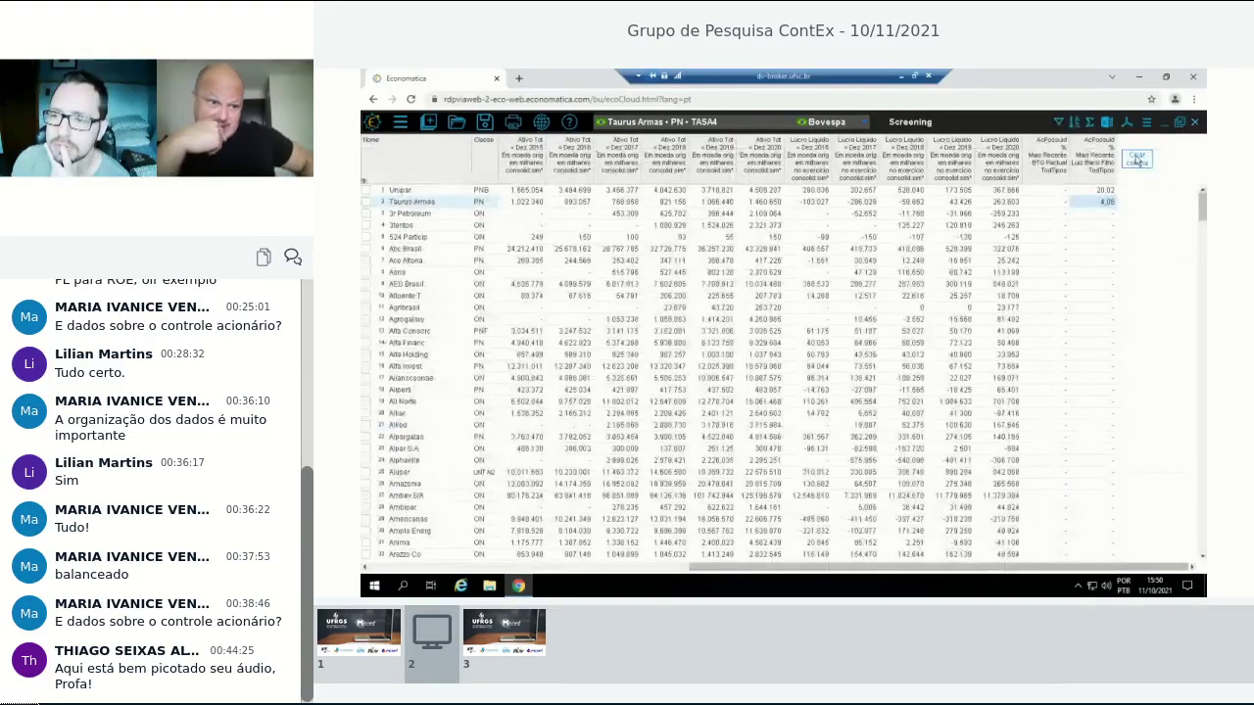
{"action": "left_click", "coordinate": [1137, 160]}
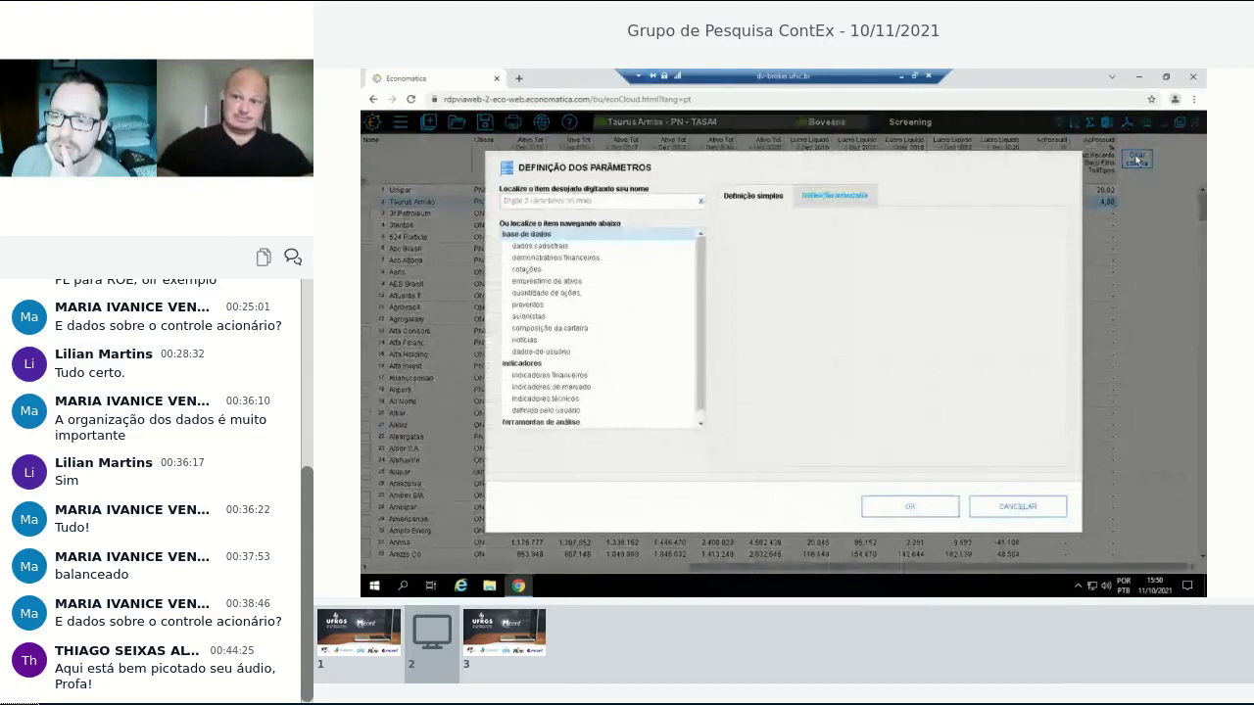
{"action": "left_click", "coordinate": [551, 352]}
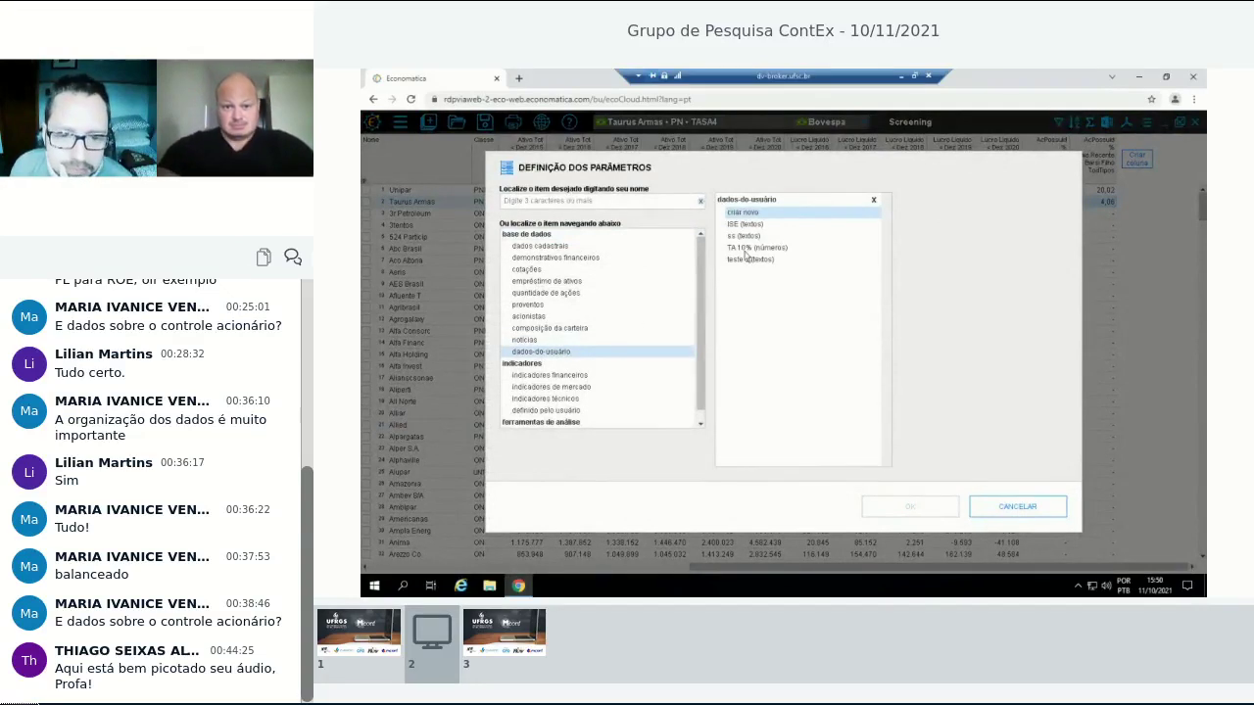
{"action": "left_click", "coordinate": [751, 225]}
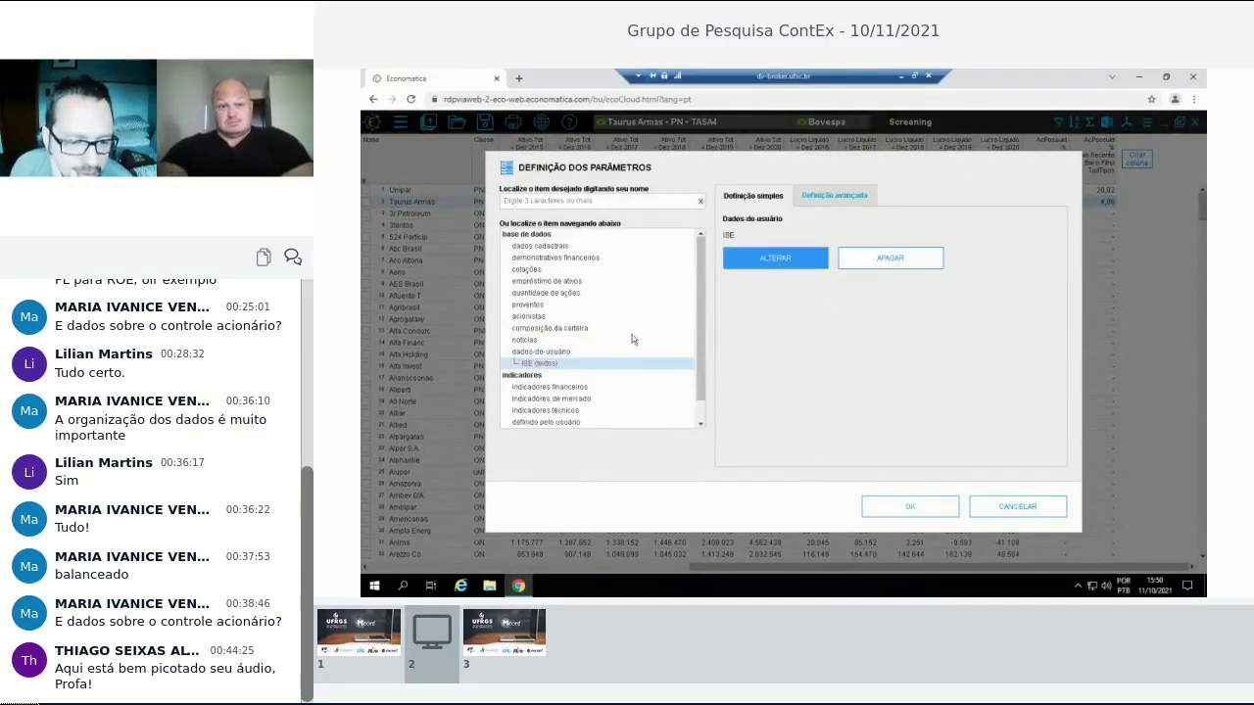
{"action": "left_click", "coordinate": [549, 351]}
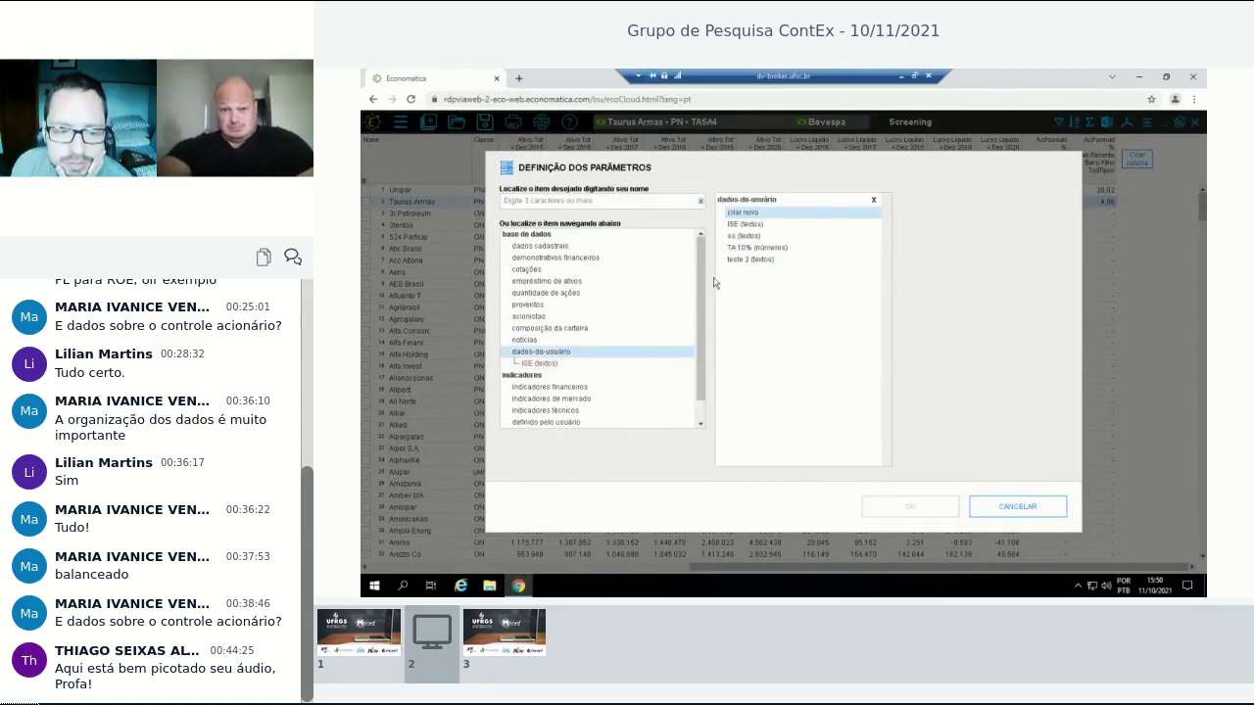
{"action": "mouse_move", "coordinate": [701, 303]}
{"action": "left_mouse_down"}
{"action": "mouse_move", "coordinate": [706, 345]}
{"action": "mouse_move", "coordinate": [701, 287]}
{"action": "left_mouse_up"}
{"action": "scroll", "coordinate": [702, 295], "scroll_direction": "down", "scroll_amount": 1}
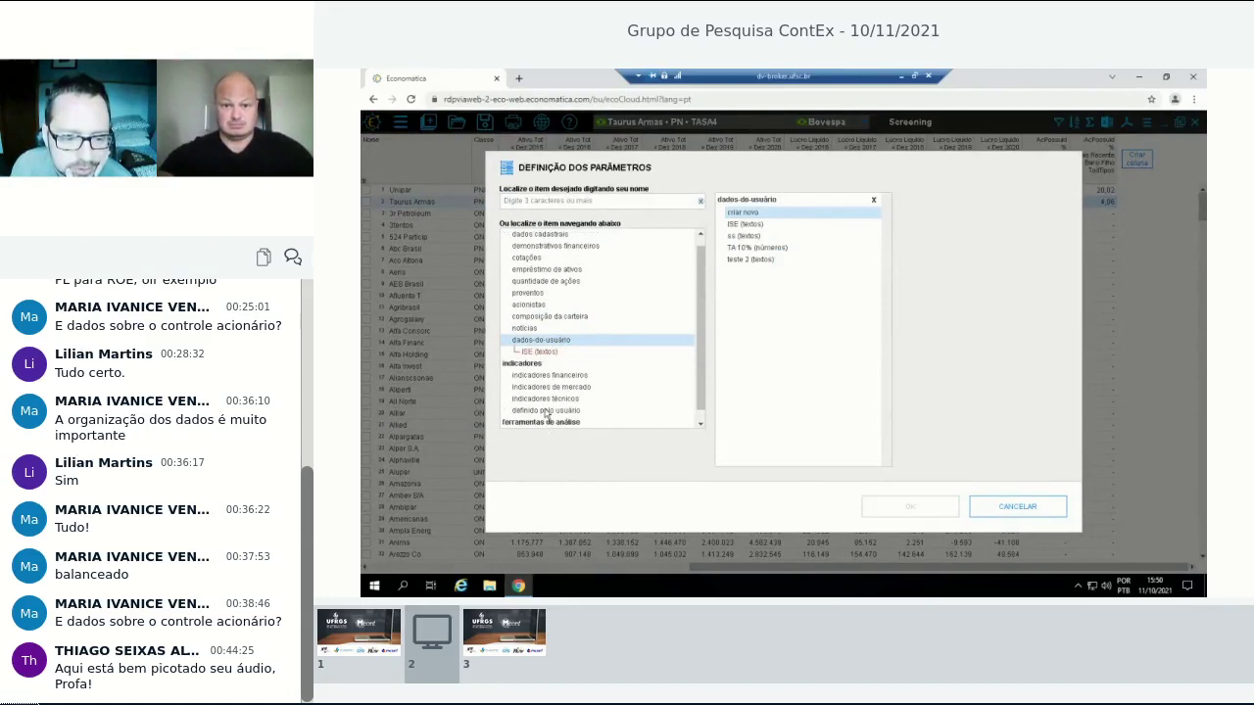
Create user indicator Indicador 1 with formula T / O (2020 Lucro Líquido over Ativo Total).
{"action": "left_click", "coordinate": [546, 411]}
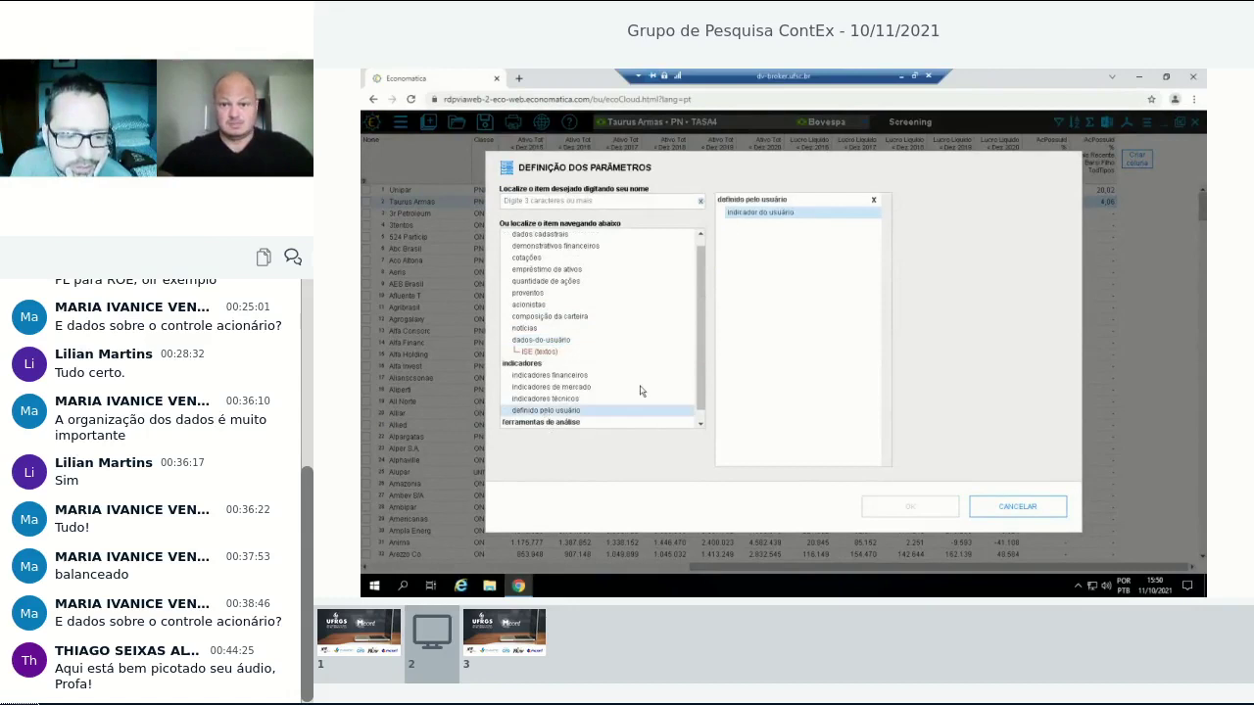
{"action": "left_click", "coordinate": [768, 221]}
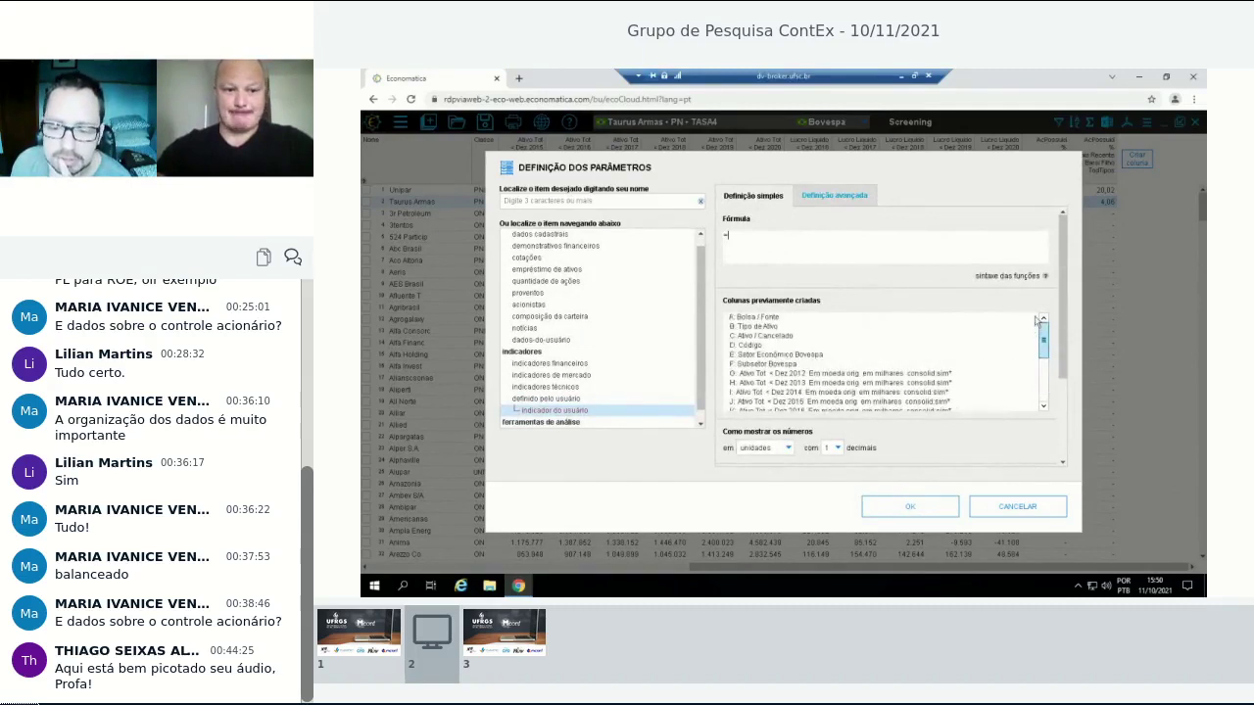
{"action": "scroll", "coordinate": [1039, 352], "scroll_direction": "down", "scroll_amount": 5}
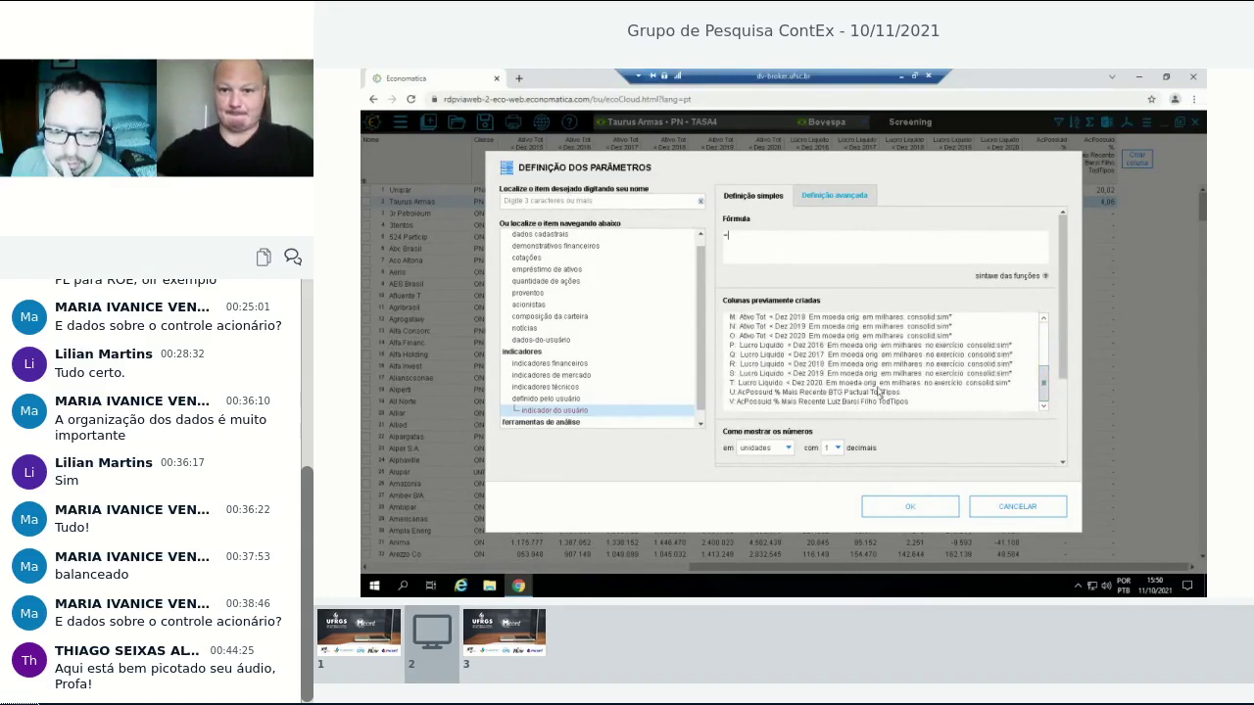
{"action": "left_click", "coordinate": [764, 385]}
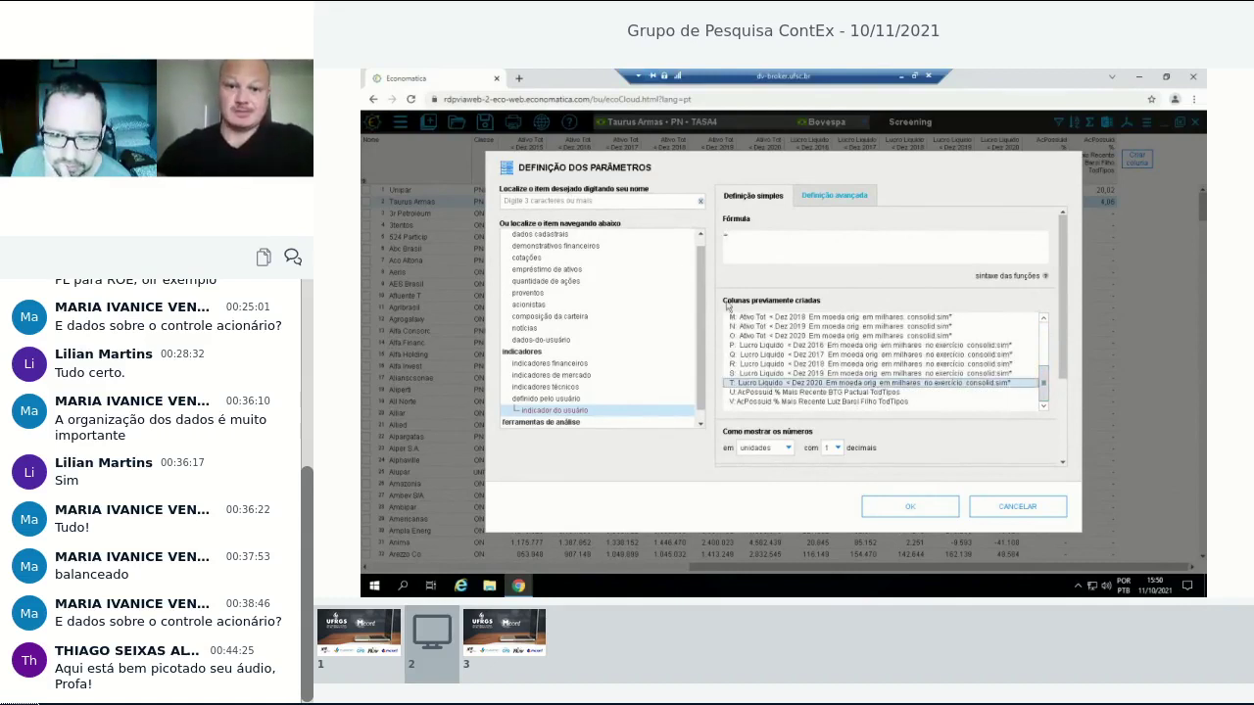
{"action": "left_click", "coordinate": [791, 239]}
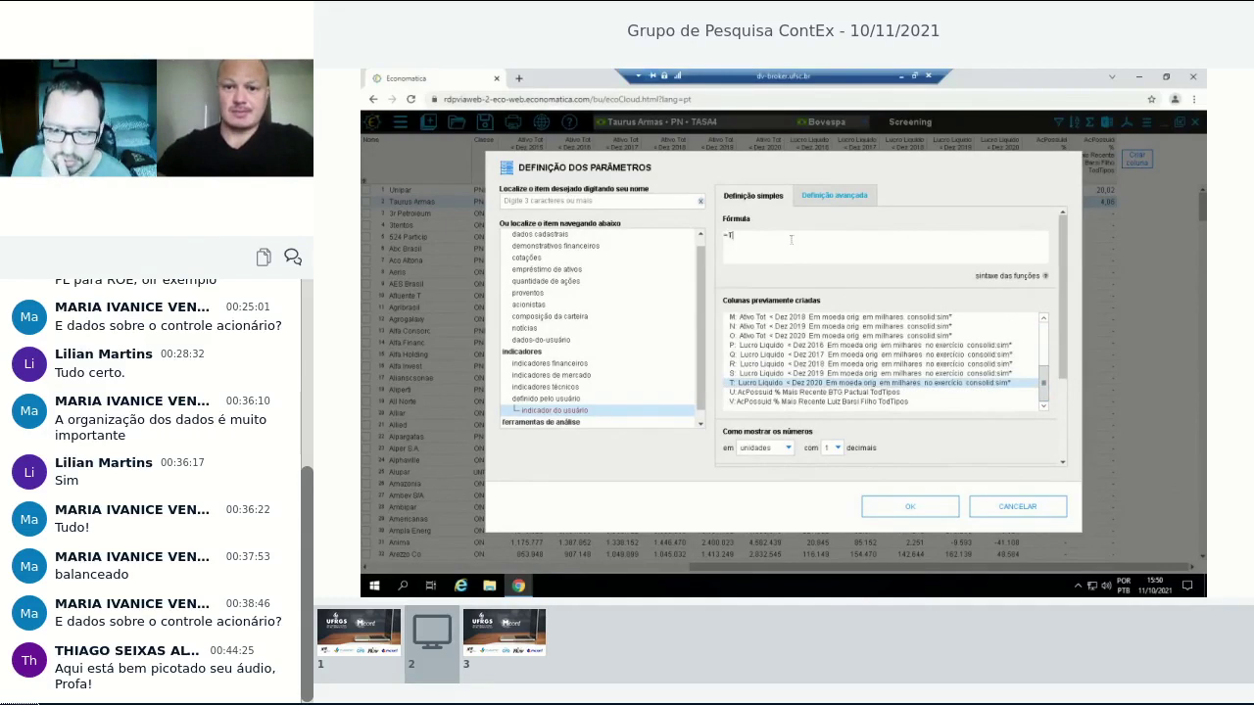
{"action": "type", "text": "T"}
{"action": "scroll", "coordinate": [1044, 387], "scroll_direction": "up", "scroll_amount": 2}
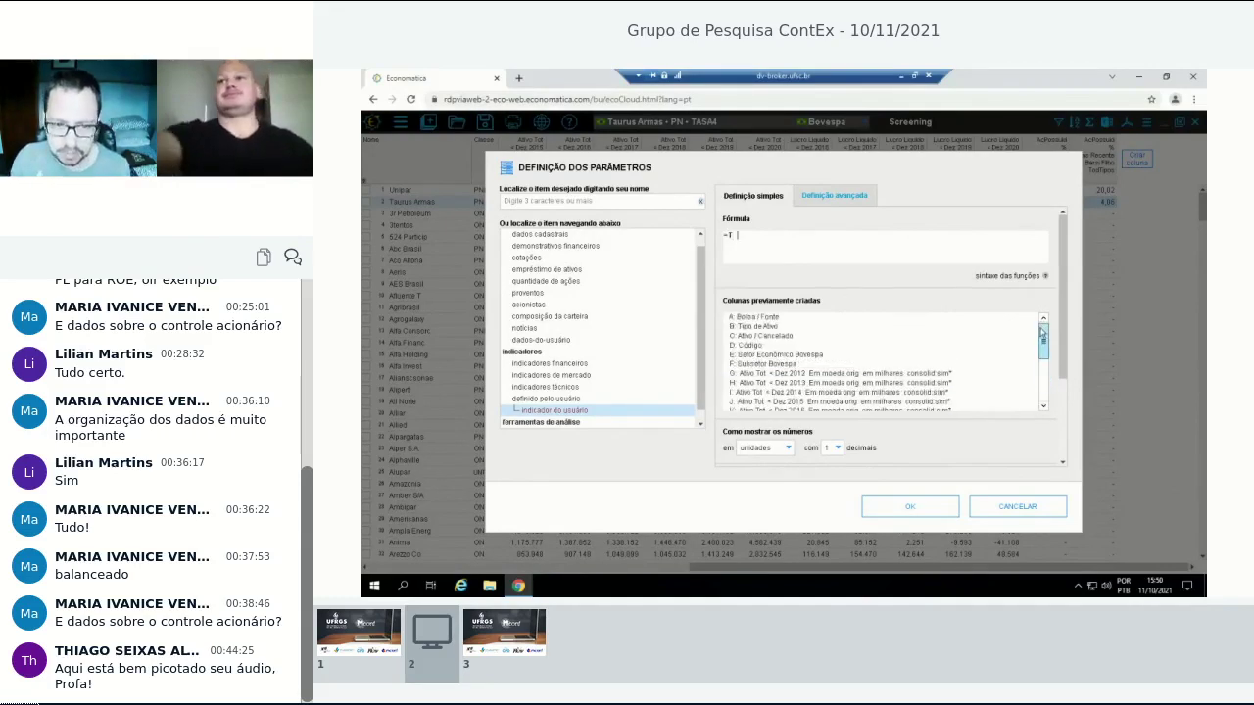
{"action": "scroll", "coordinate": [1018, 367], "scroll_direction": "down", "scroll_amount": 2}
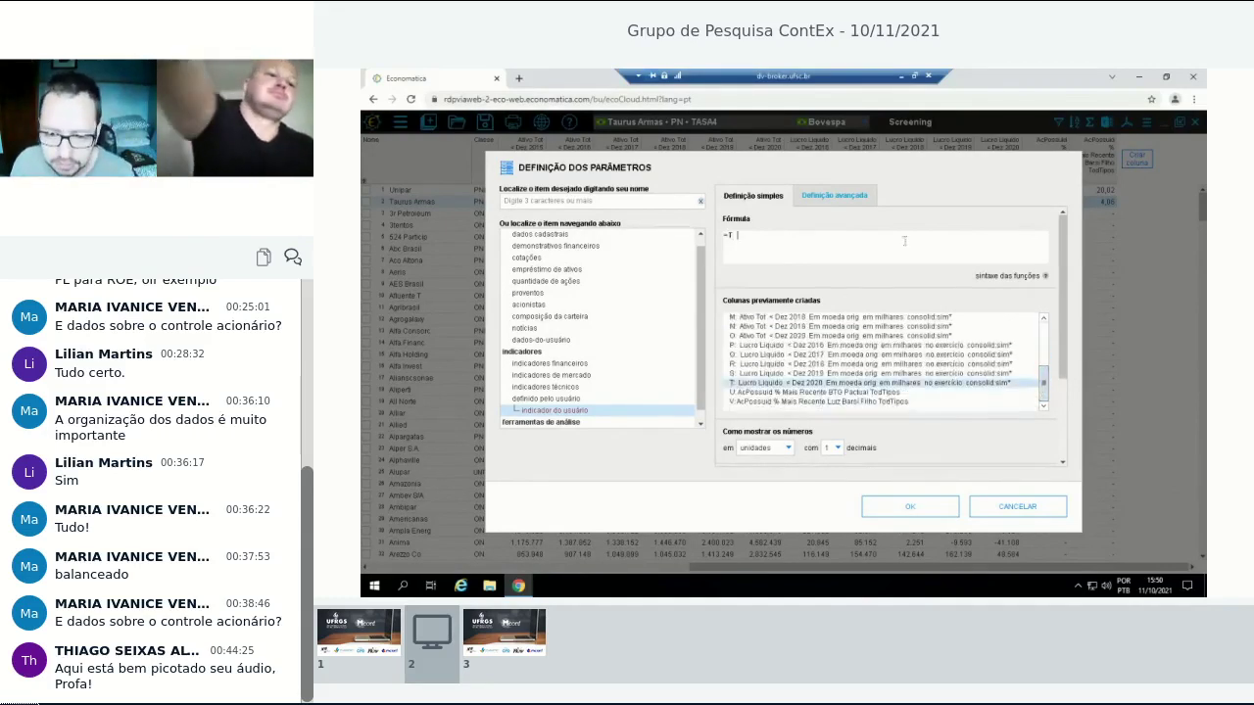
{"action": "type", "text": "/"}
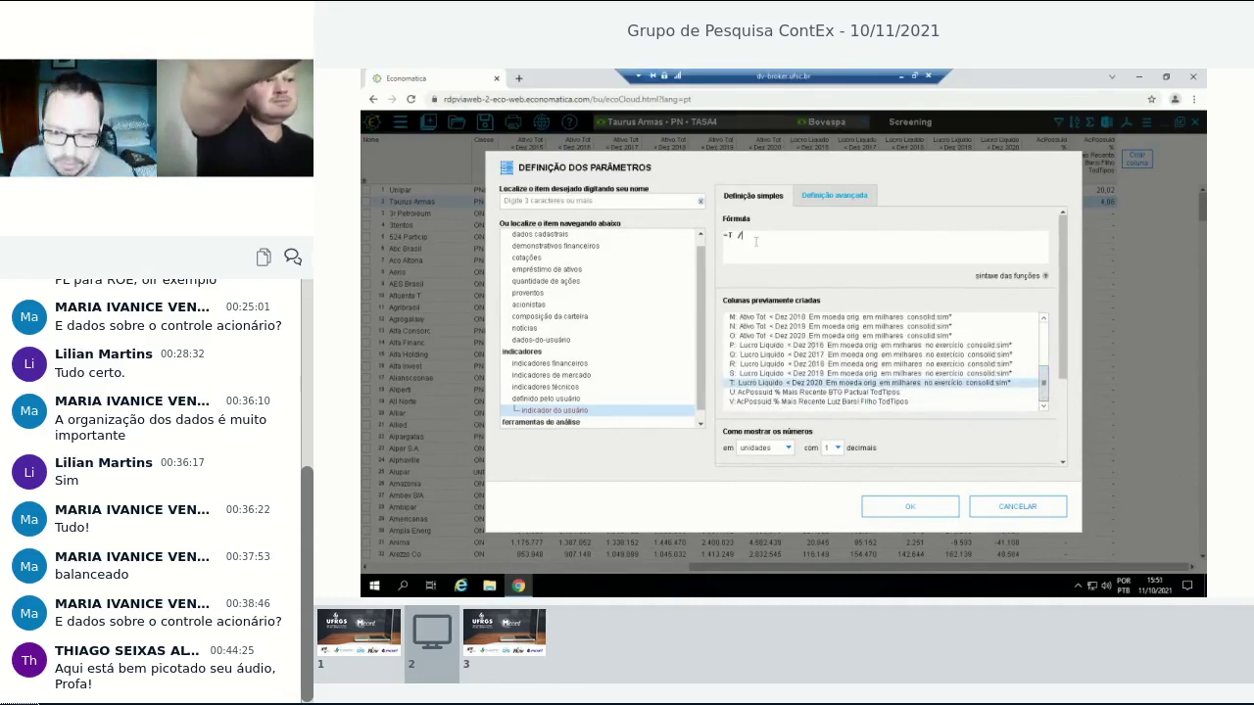
{"action": "type", "text": " 0"}
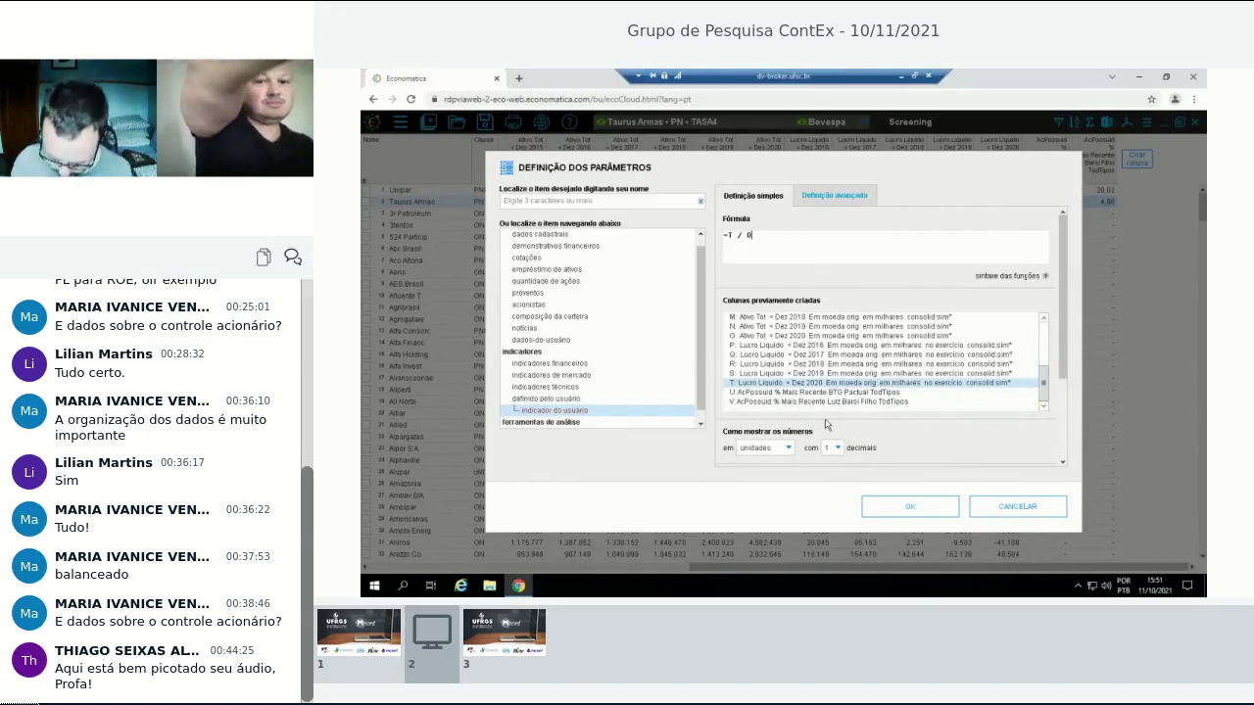
{"action": "left_click", "coordinate": [905, 505]}
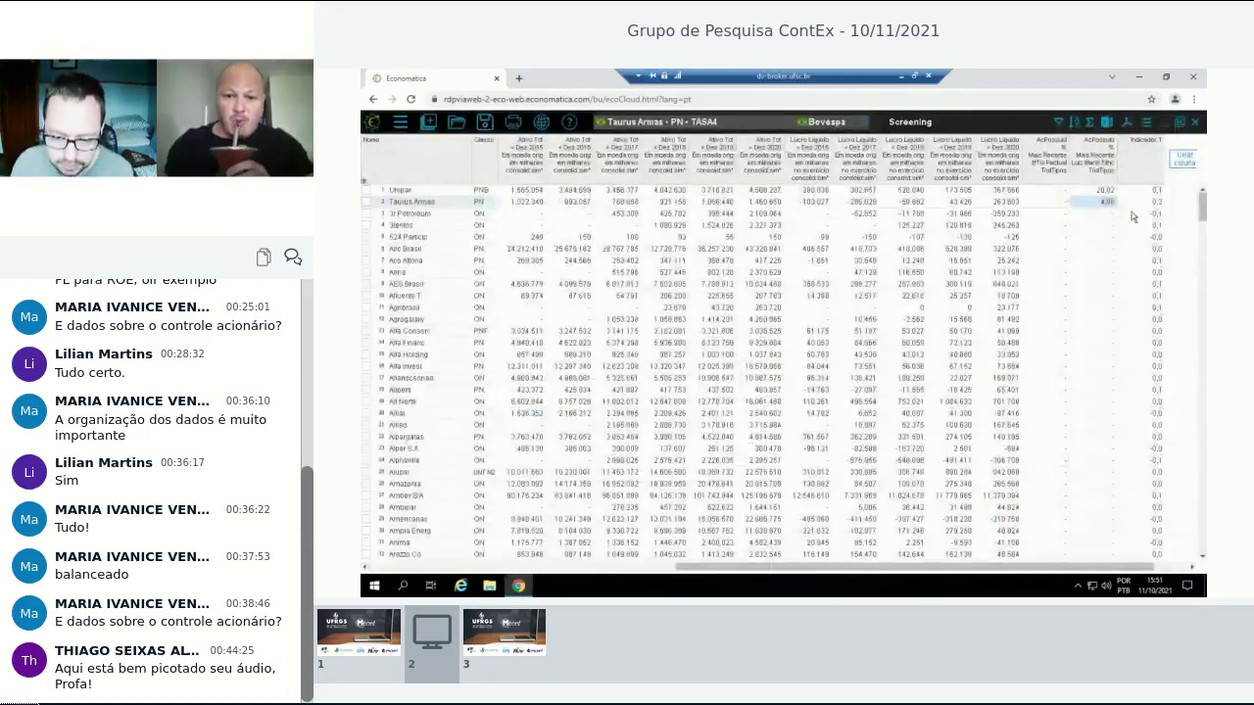
Check Unipar's Indicador 1 value and review its formula without changes.
{"action": "left_click", "coordinate": [1155, 190]}
{"action": "double_click", "coordinate": [1151, 157]}
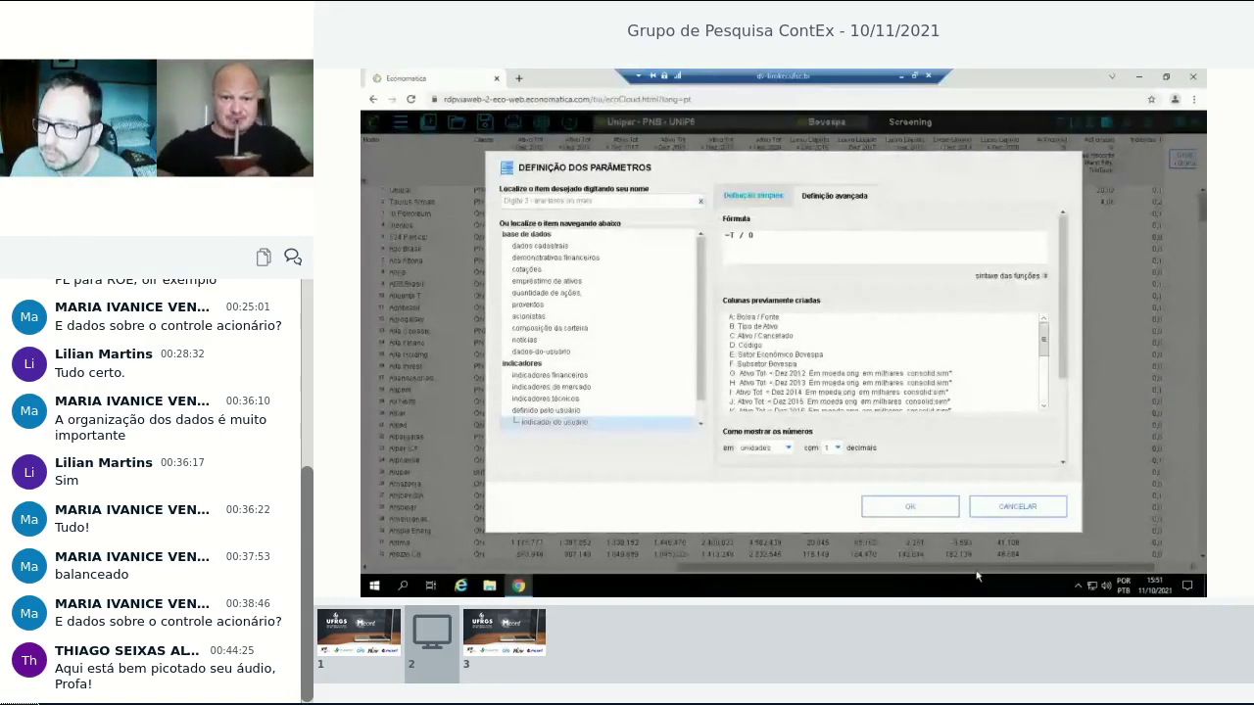
{"action": "left_click", "coordinate": [1015, 506]}
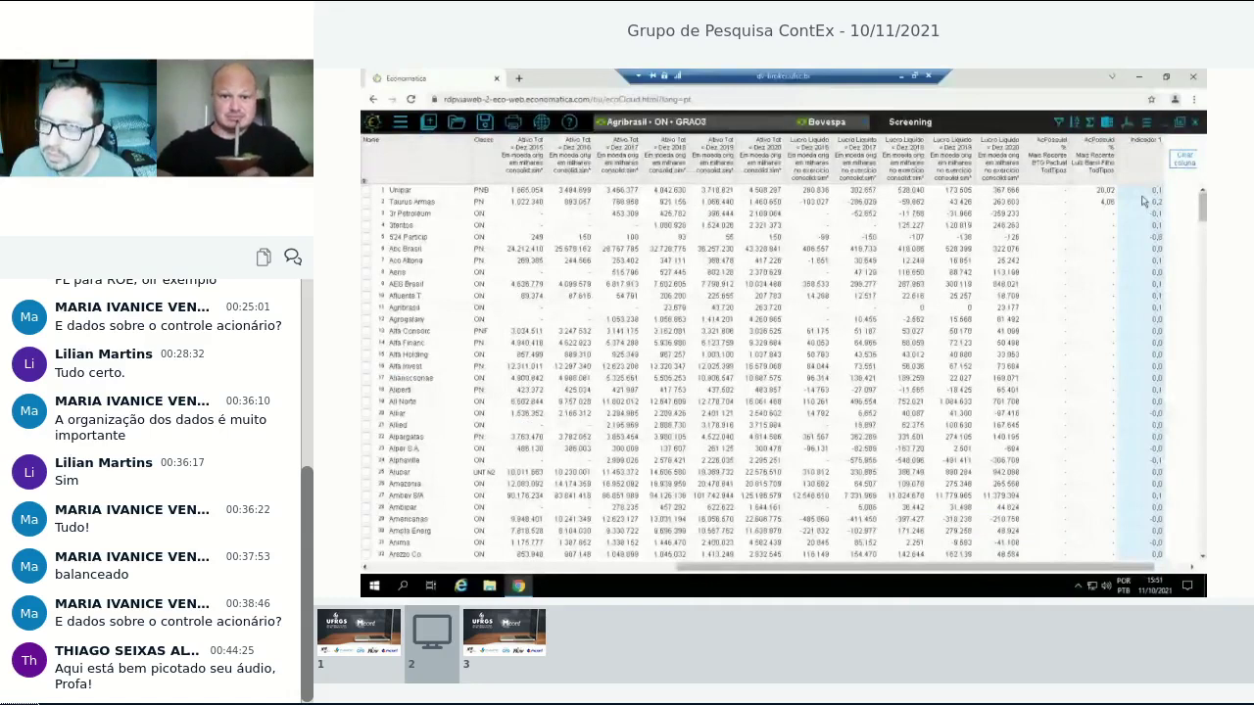
{"action": "left_click", "coordinate": [1139, 193]}
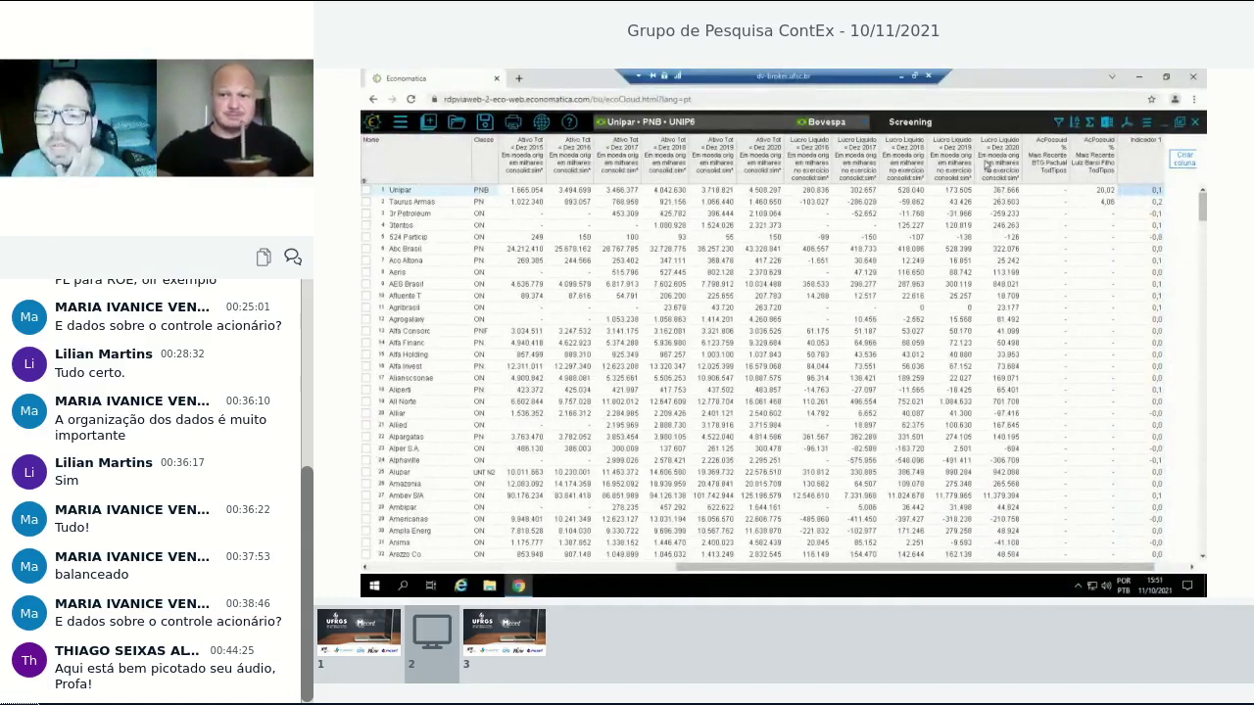
Select the Dez 2020 Lucro Liquido column and scroll the grid right to AcPassado and Indicador 1.
{"action": "left_click", "coordinate": [987, 165]}
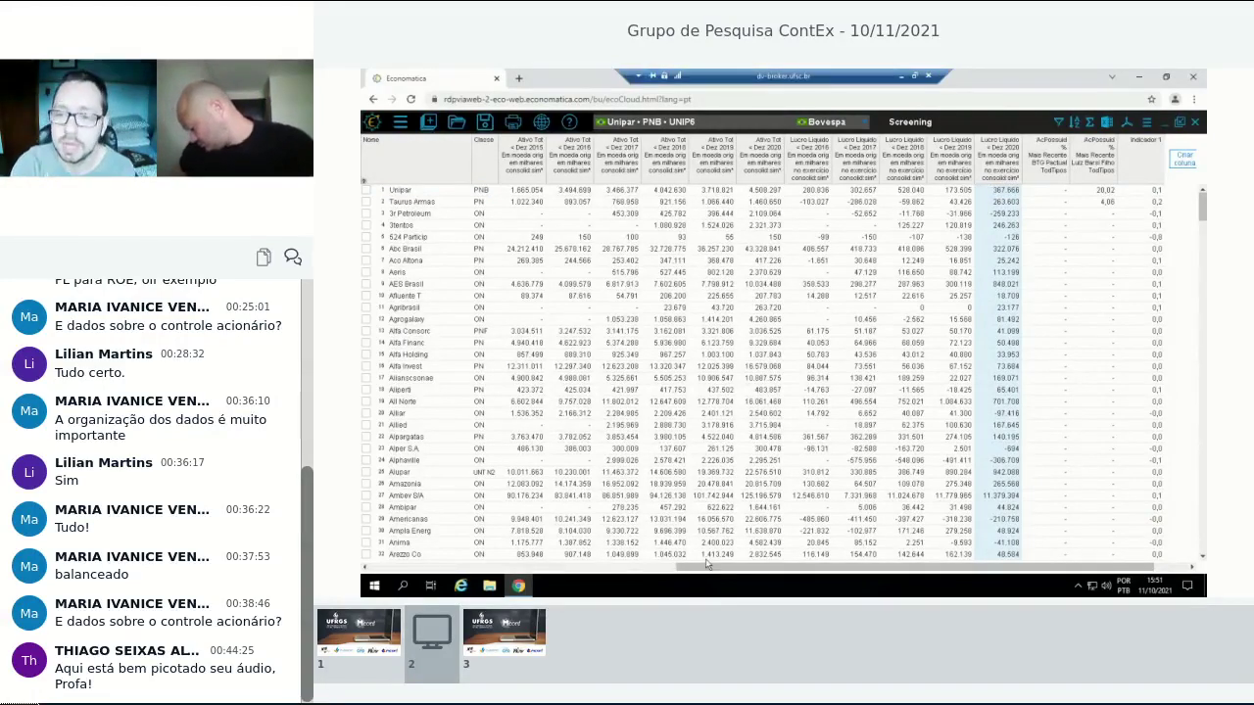
{"action": "left_click_drag", "start_coordinate": [707, 564], "coordinate": [548, 543]}
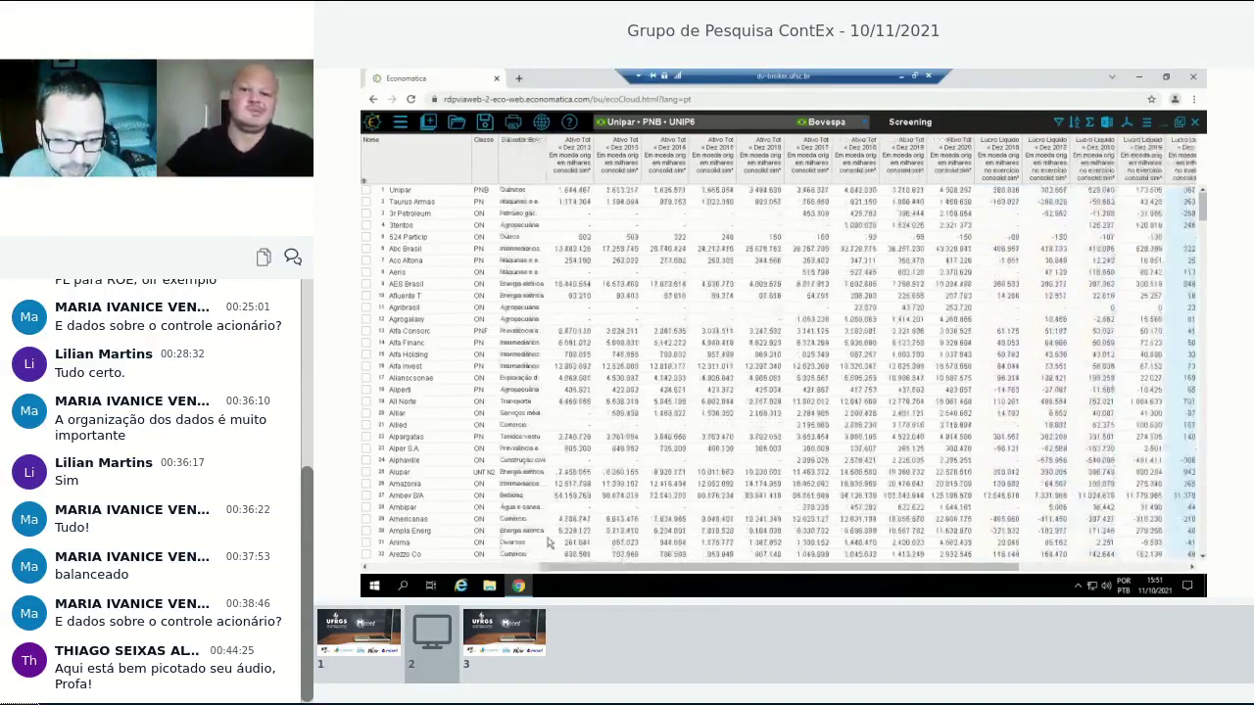
{"action": "scroll", "coordinate": [936, 495], "scroll_direction": "right", "scroll_amount": 3}
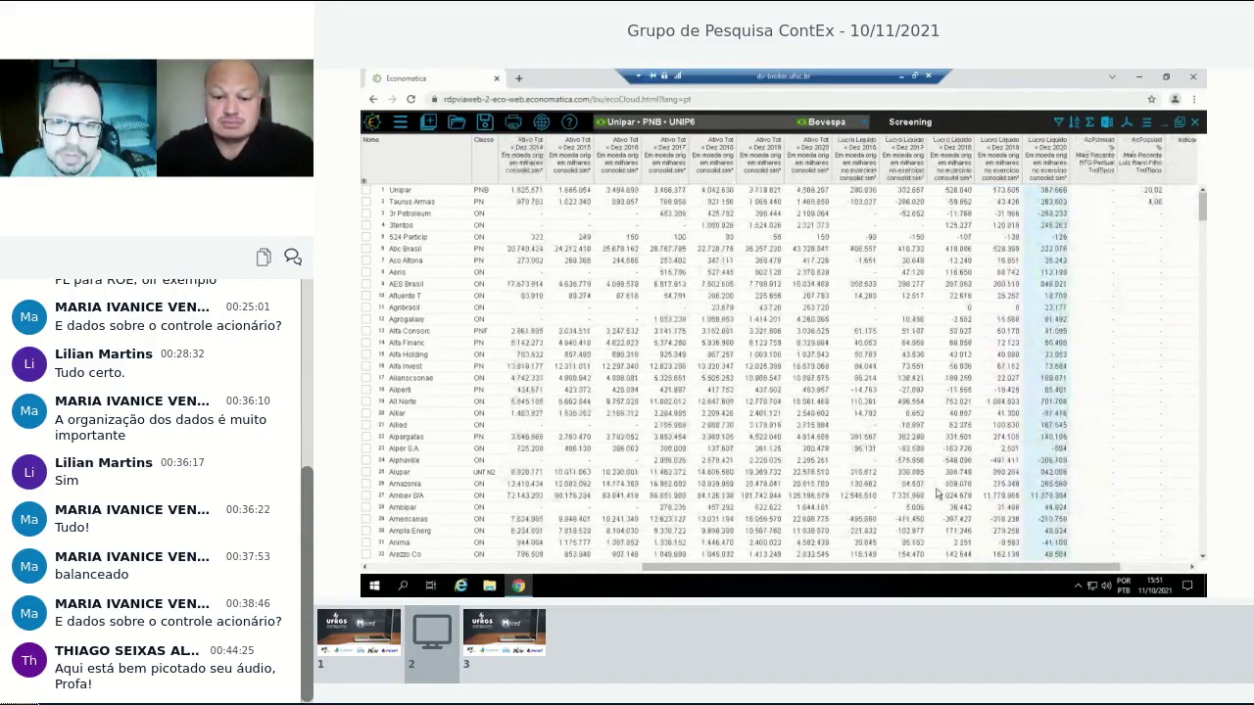
{"action": "scroll", "coordinate": [935, 494], "scroll_direction": "right", "scroll_amount": 1}
Show the Lucro Líquido Dez 2020 column in milhões instead of thousands.
{"action": "right_click", "coordinate": [956, 164]}
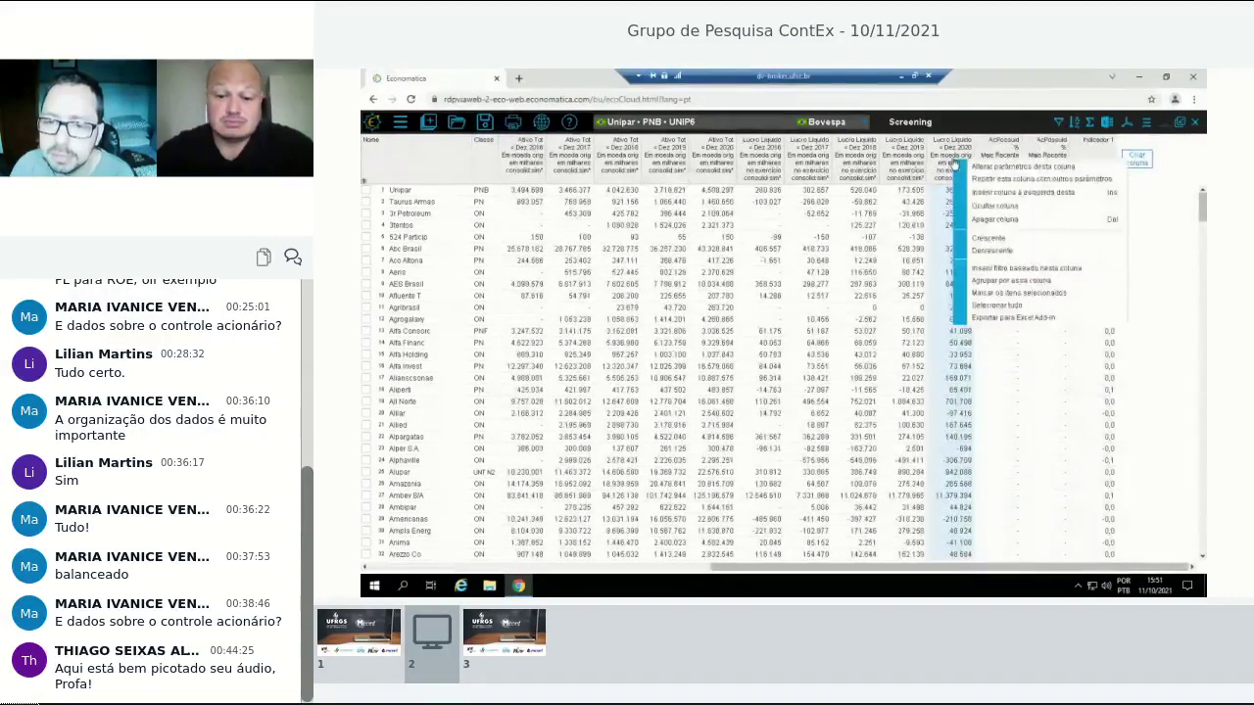
{"action": "left_click", "coordinate": [972, 167]}
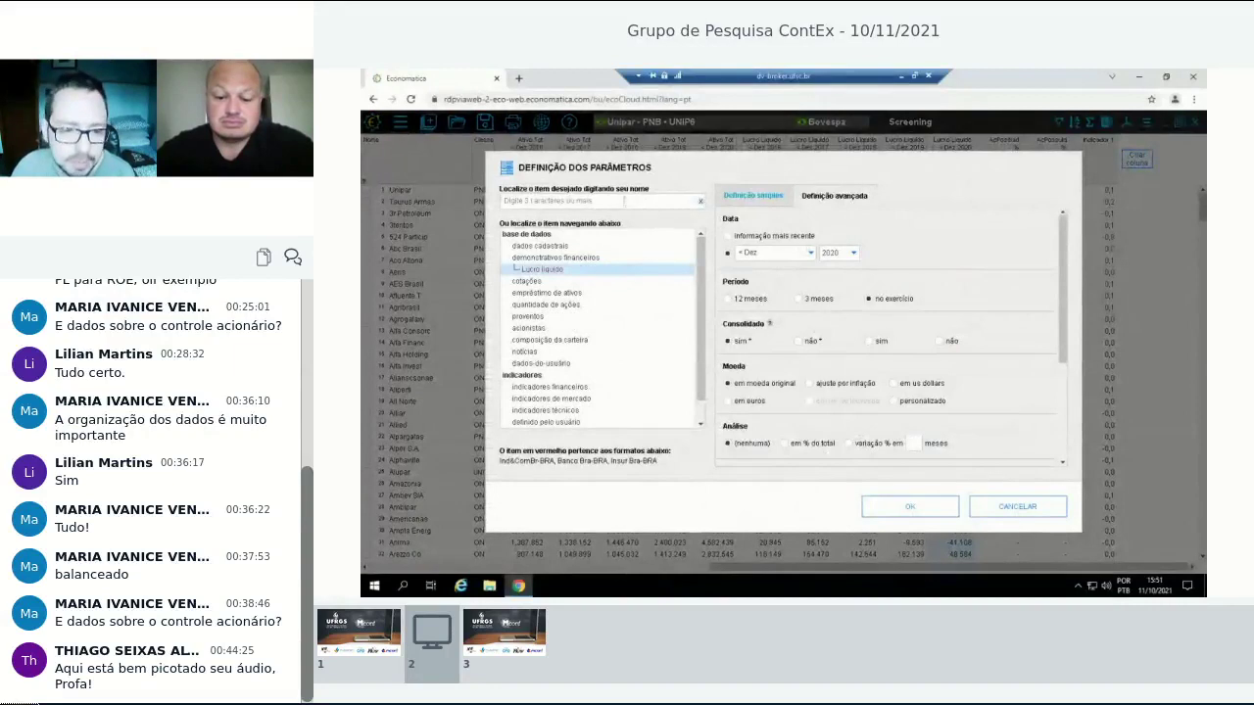
{"action": "scroll", "coordinate": [761, 353], "scroll_direction": "down", "scroll_amount": 3}
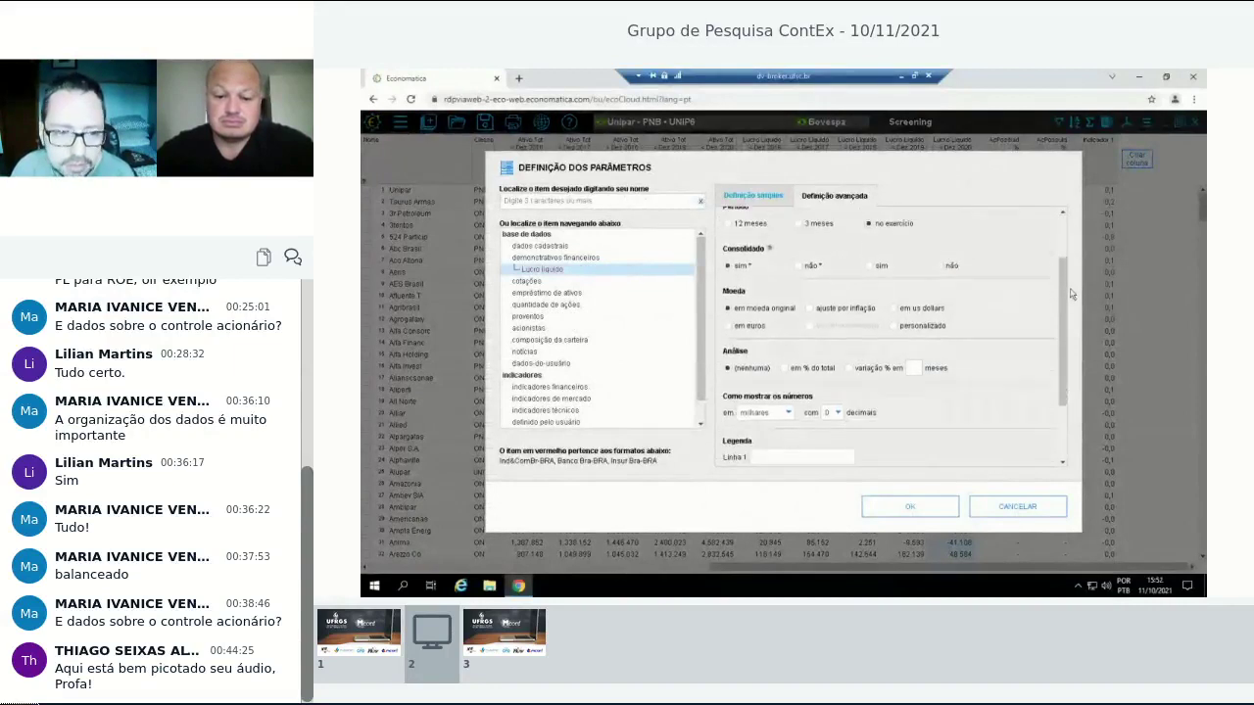
{"action": "left_click", "coordinate": [790, 326]}
{"action": "left_click", "coordinate": [774, 356]}
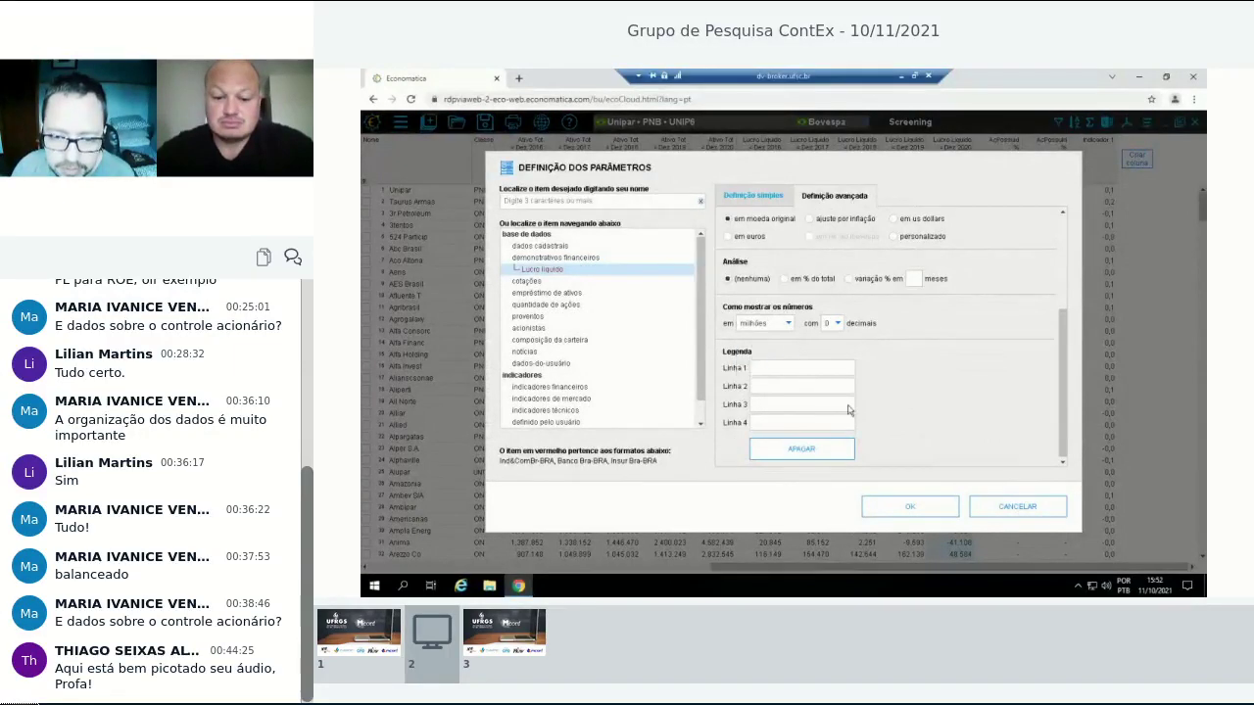
{"action": "left_click", "coordinate": [921, 509]}
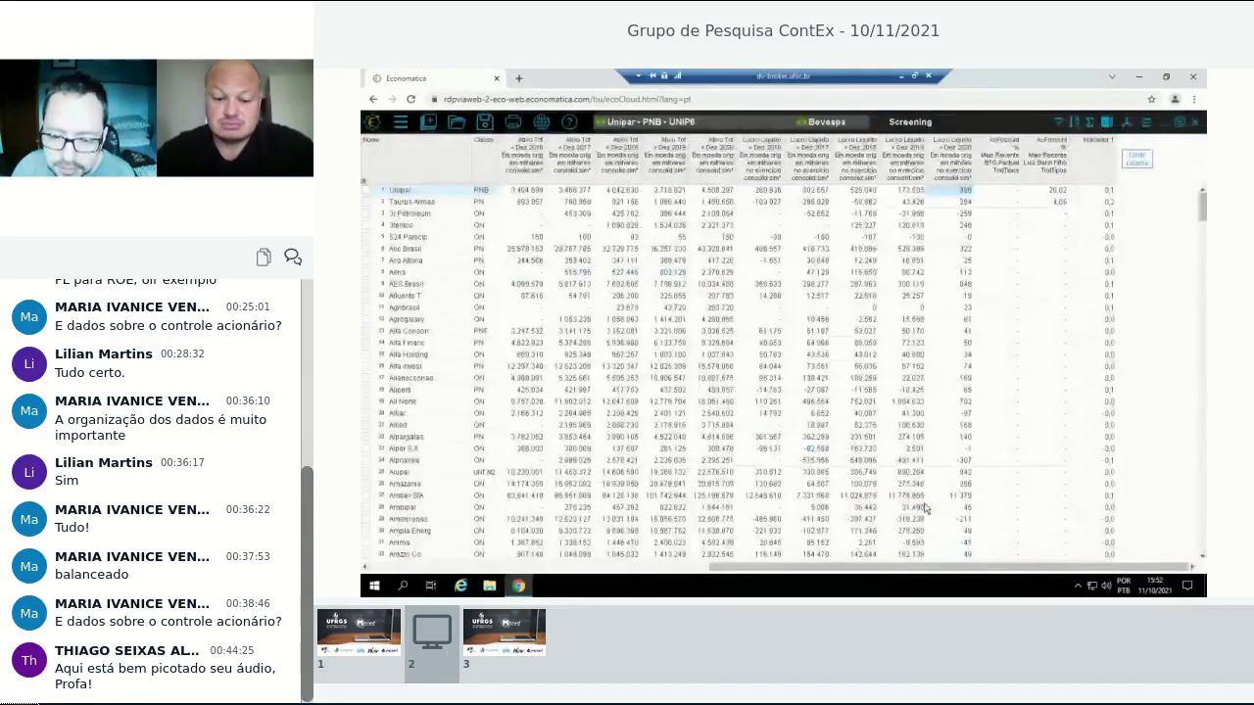
Switch the Lucro Líquido Dez 2019 column to milhões as well.
{"action": "key", "text": "Down"}
{"action": "left_click", "coordinate": [908, 191]}
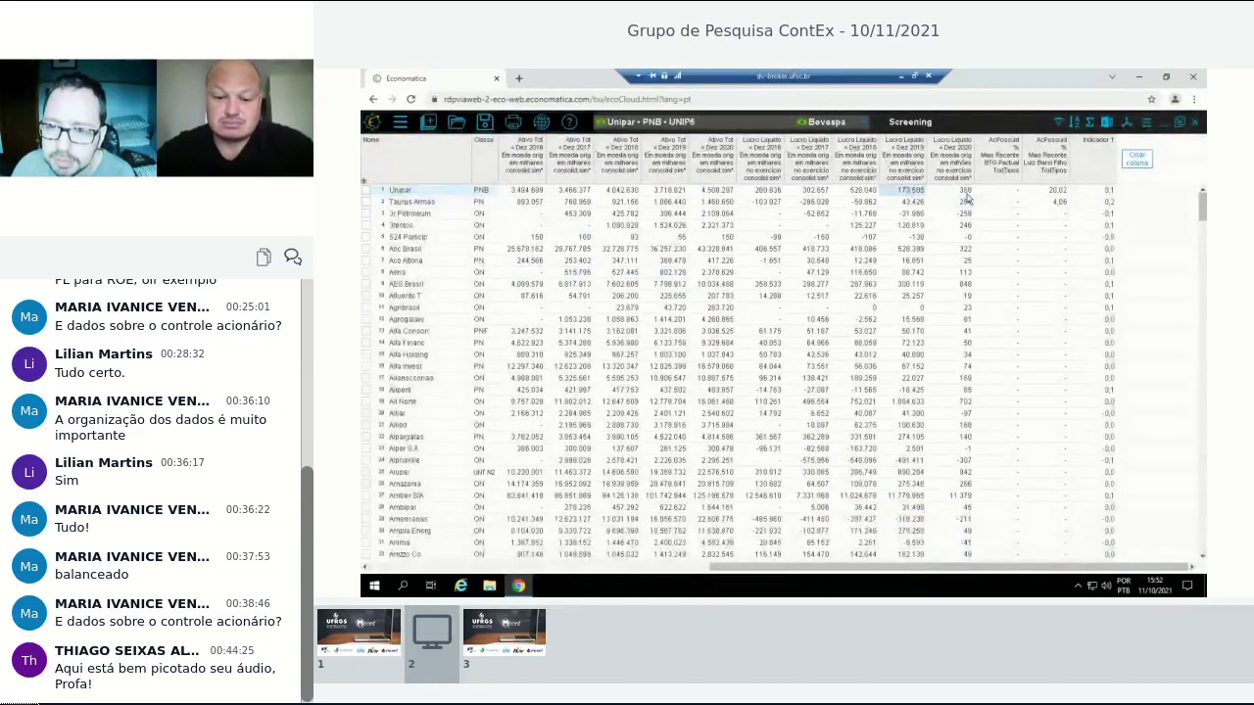
{"action": "right_click", "coordinate": [905, 194]}
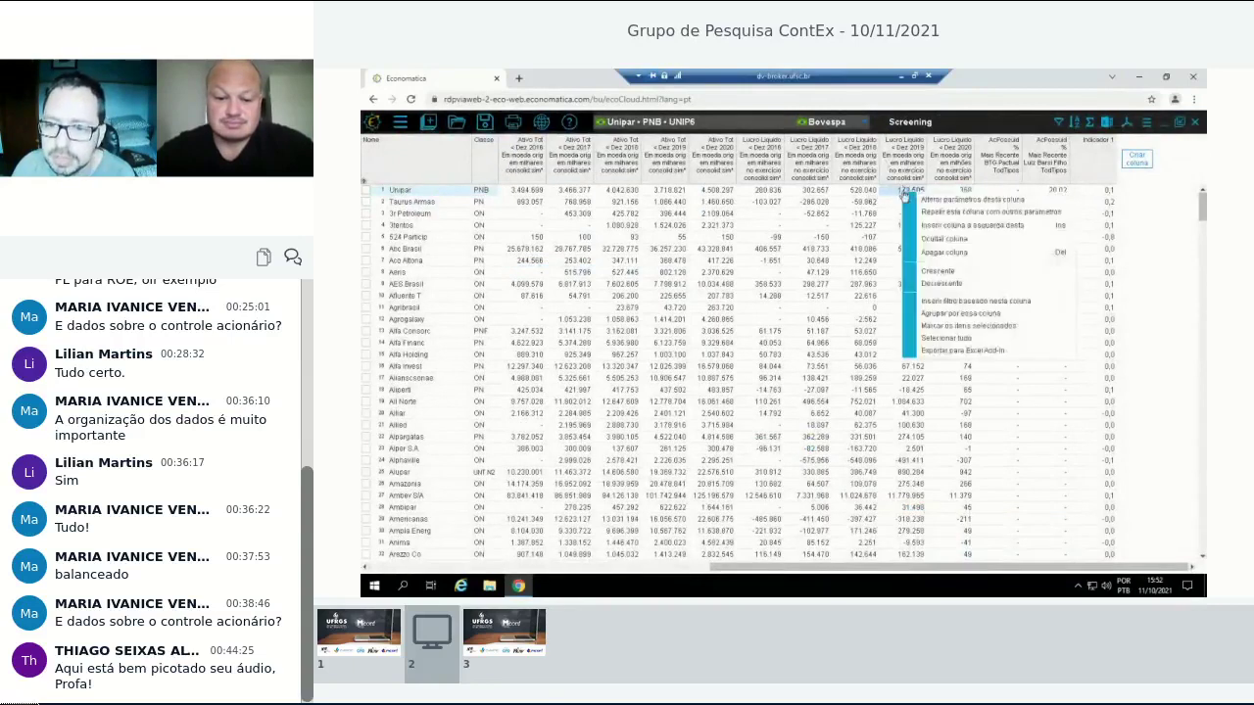
{"action": "right_click", "coordinate": [902, 158]}
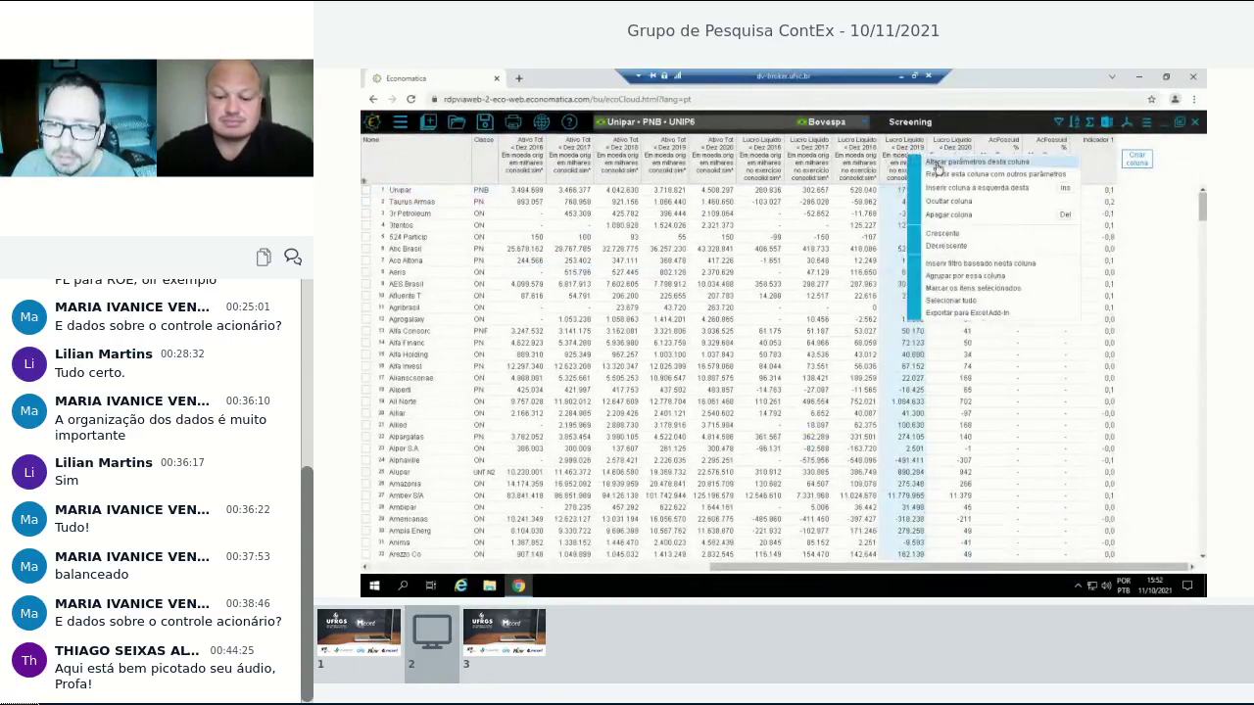
{"action": "left_click", "coordinate": [936, 162]}
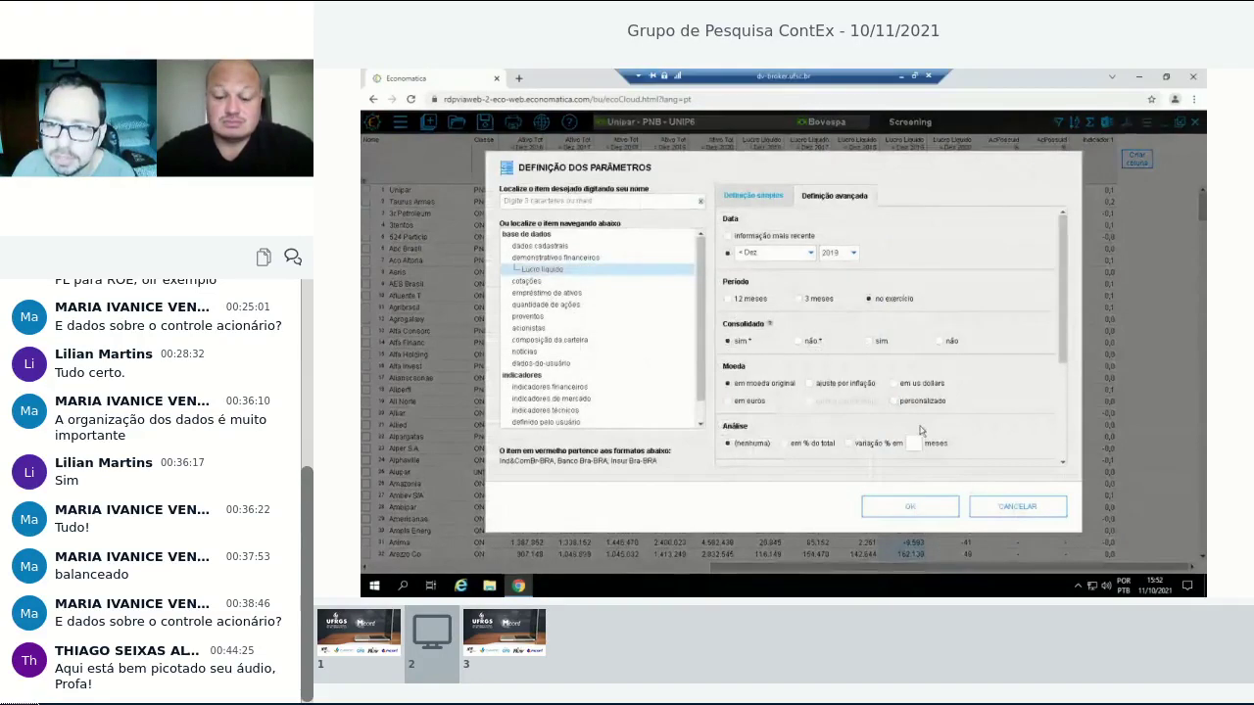
{"action": "scroll", "coordinate": [1061, 335], "scroll_direction": "down", "scroll_amount": 1}
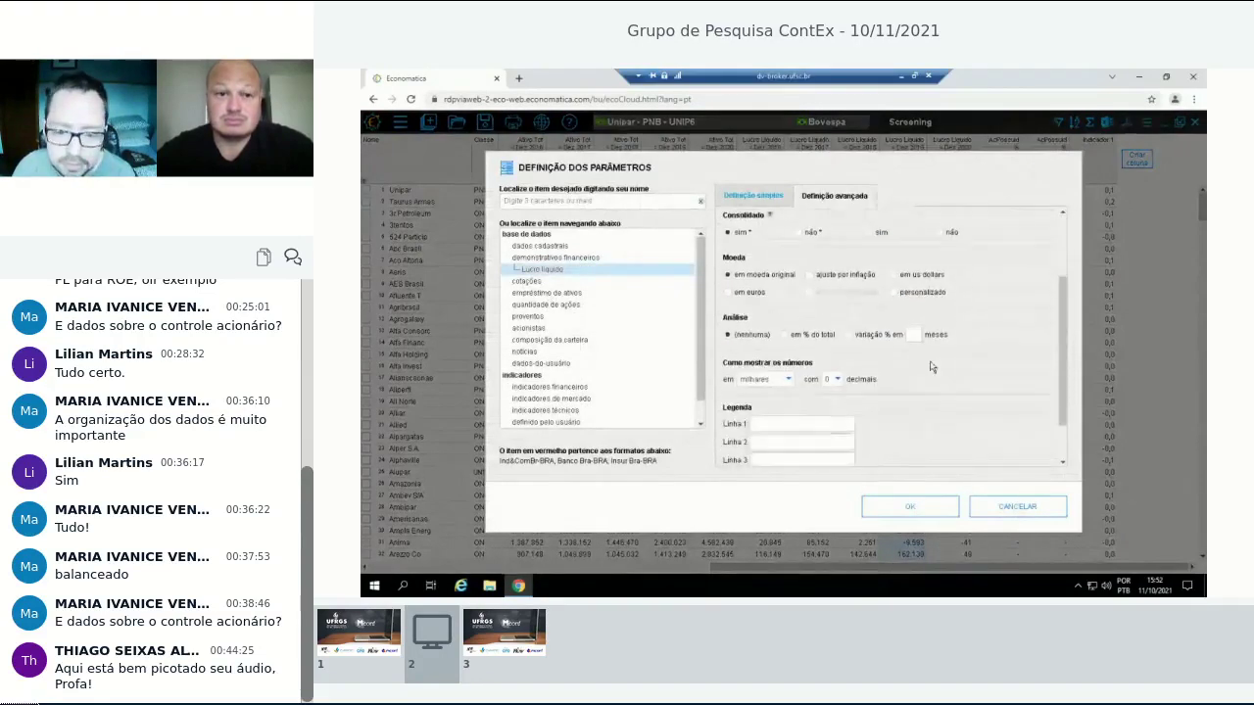
{"action": "left_click", "coordinate": [769, 379]}
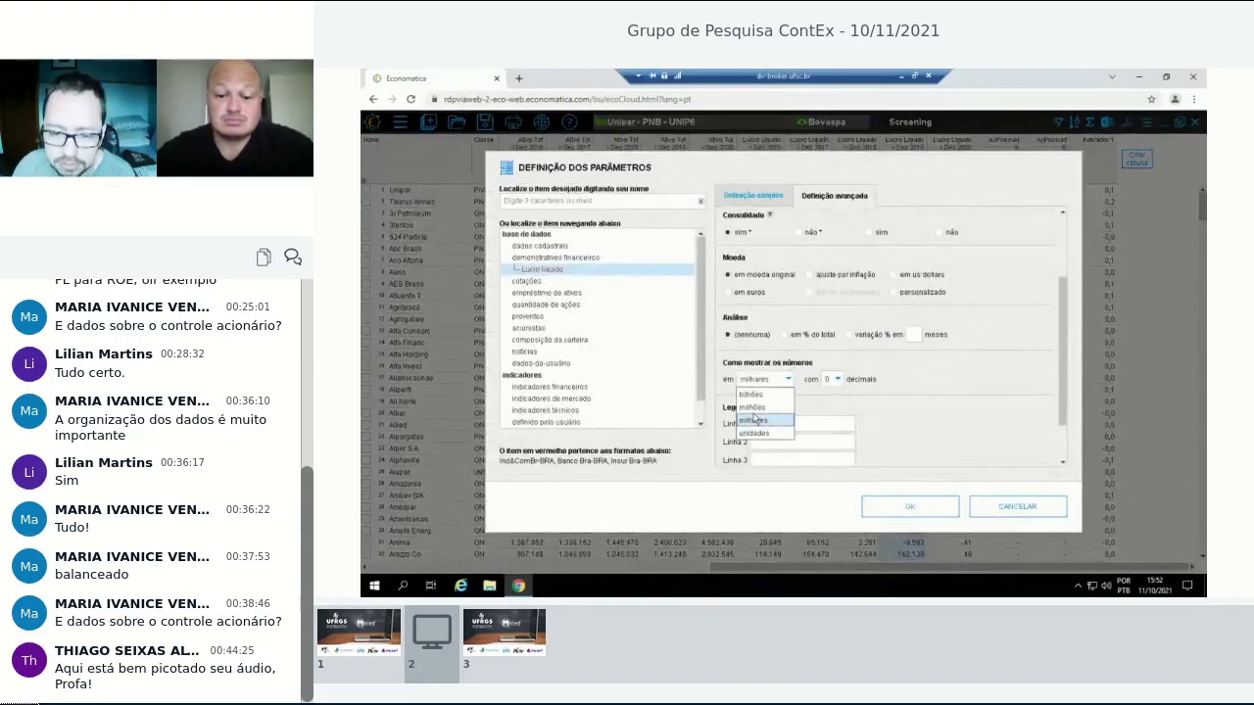
{"action": "left_click", "coordinate": [752, 407]}
{"action": "left_click", "coordinate": [909, 501]}
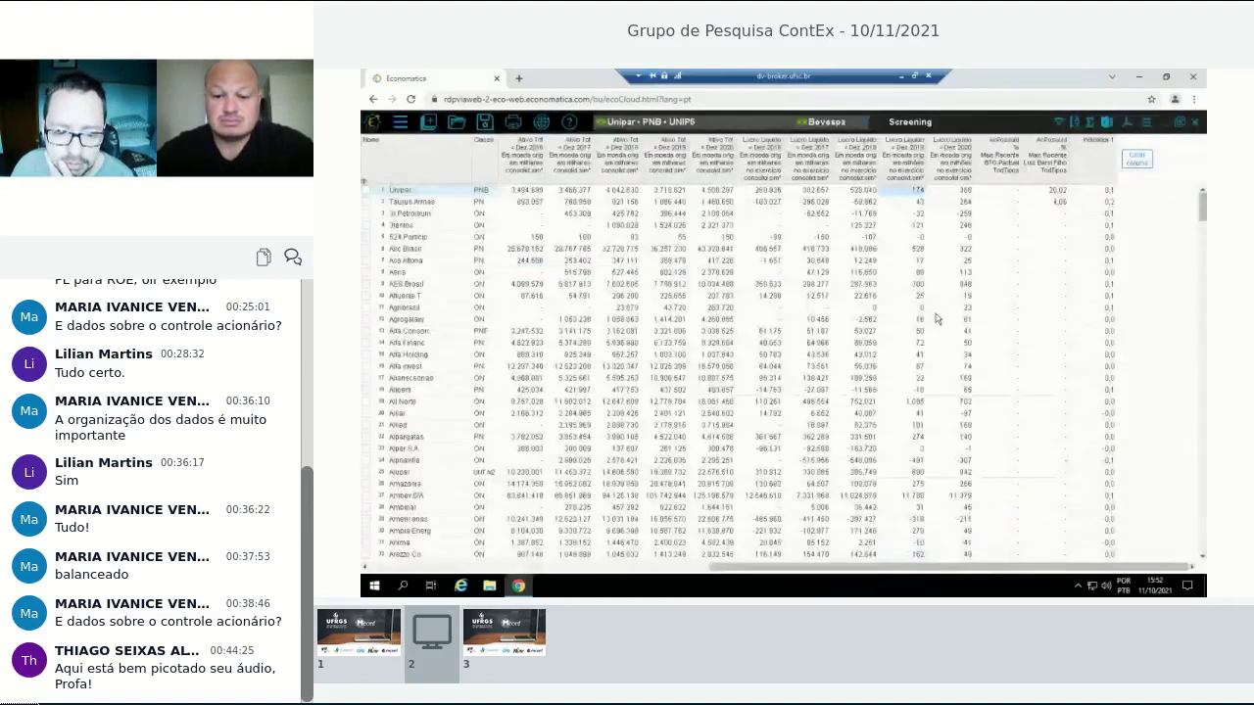
Set the Lucro Líquido Dez 2018 column to show numbers in milhões.
{"action": "right_click", "coordinate": [859, 162]}
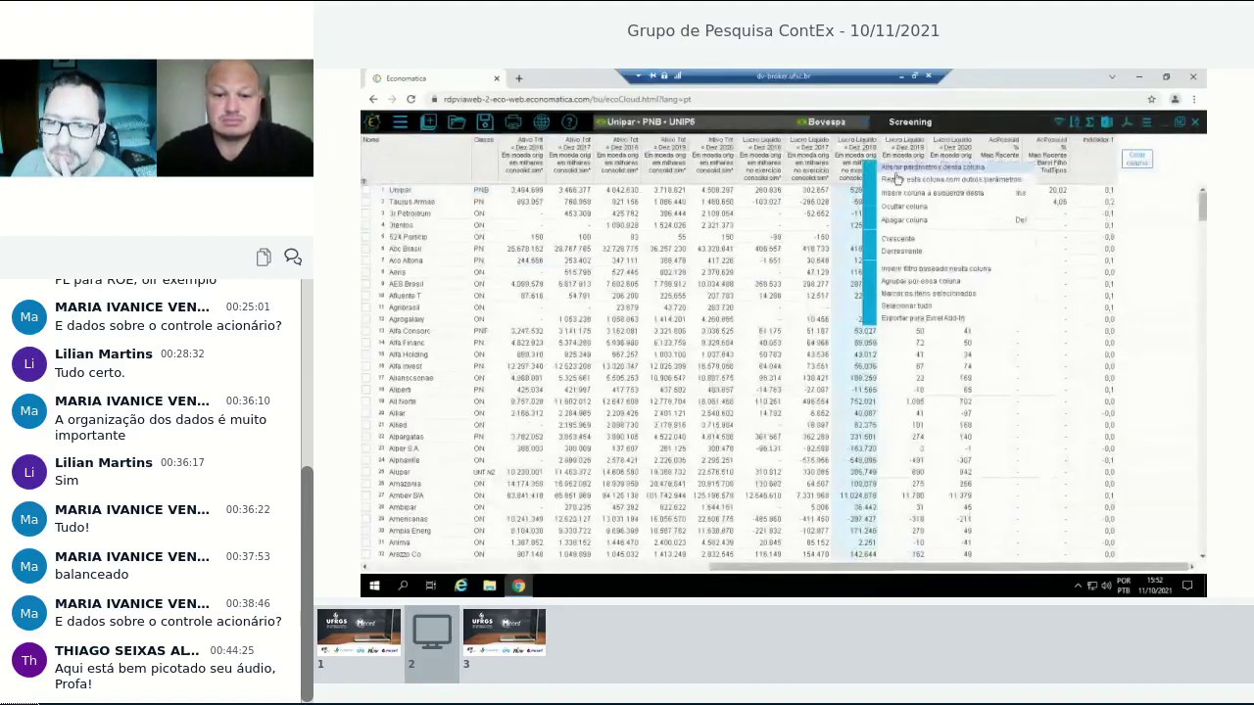
{"action": "left_click", "coordinate": [894, 169]}
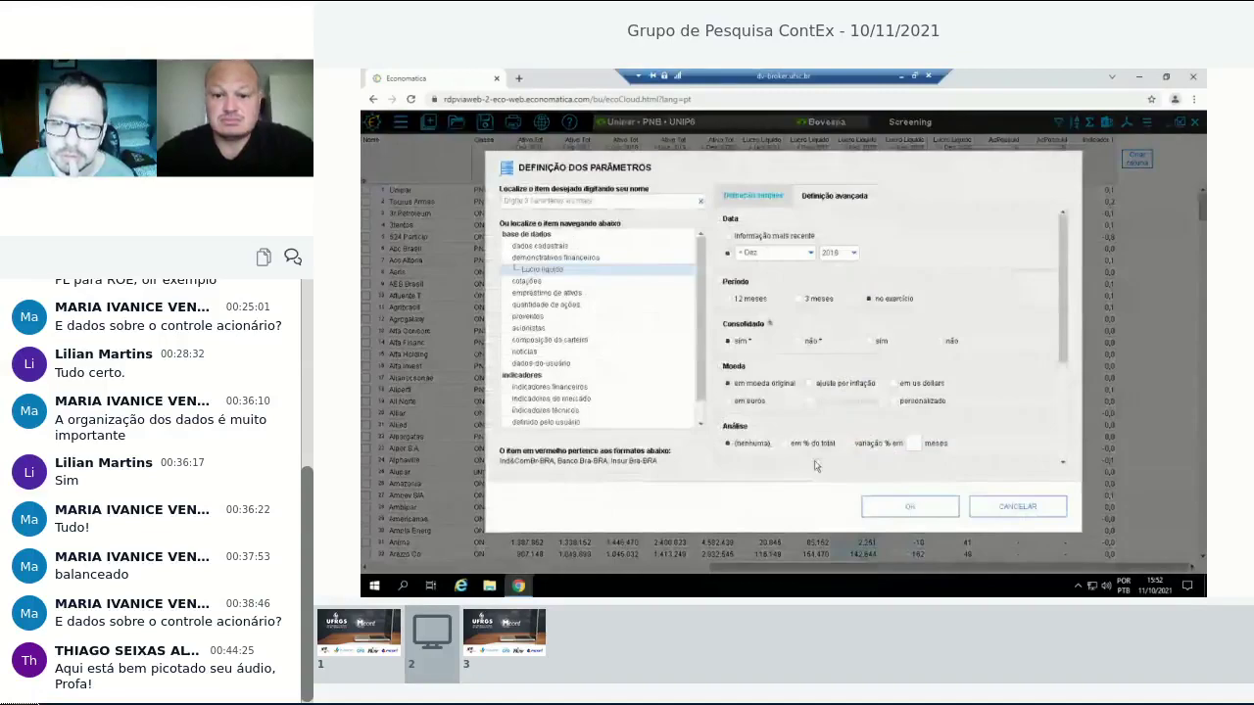
{"action": "scroll", "coordinate": [814, 466], "scroll_direction": "down", "scroll_amount": 3}
{"action": "left_click", "coordinate": [764, 341]}
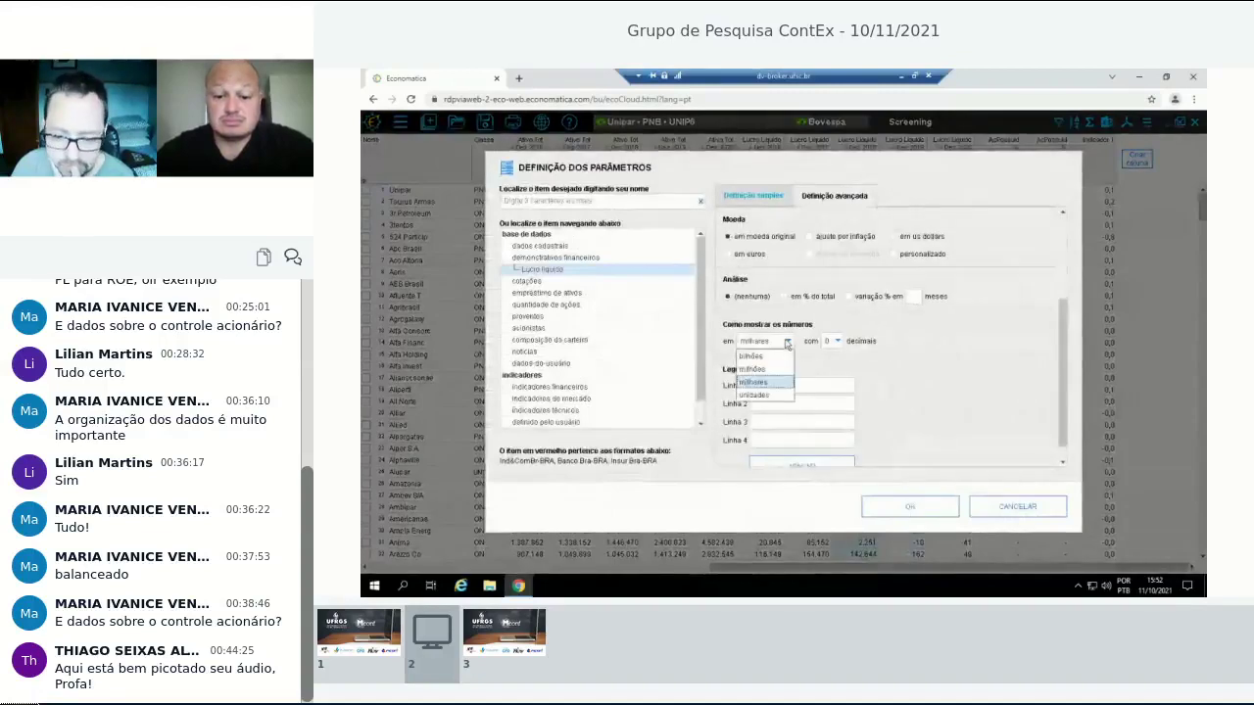
{"action": "left_click", "coordinate": [768, 370]}
{"action": "left_click", "coordinate": [901, 502]}
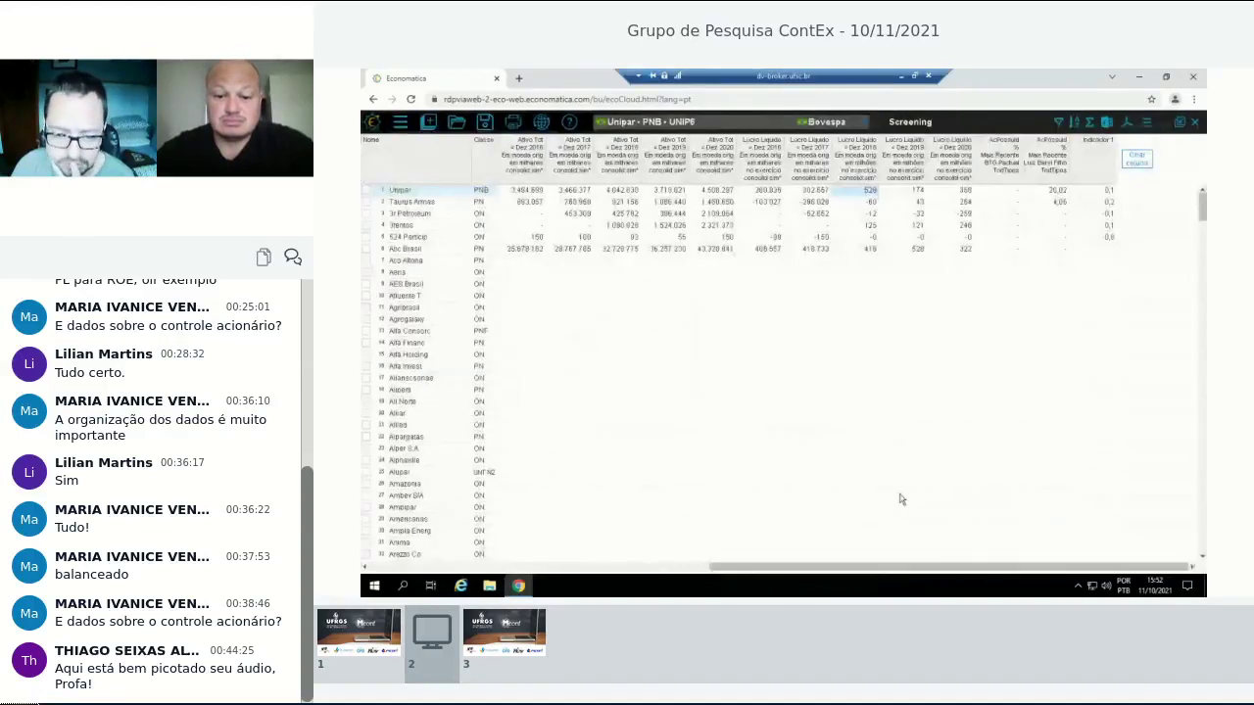
{"action": "left_click", "coordinate": [811, 190]}
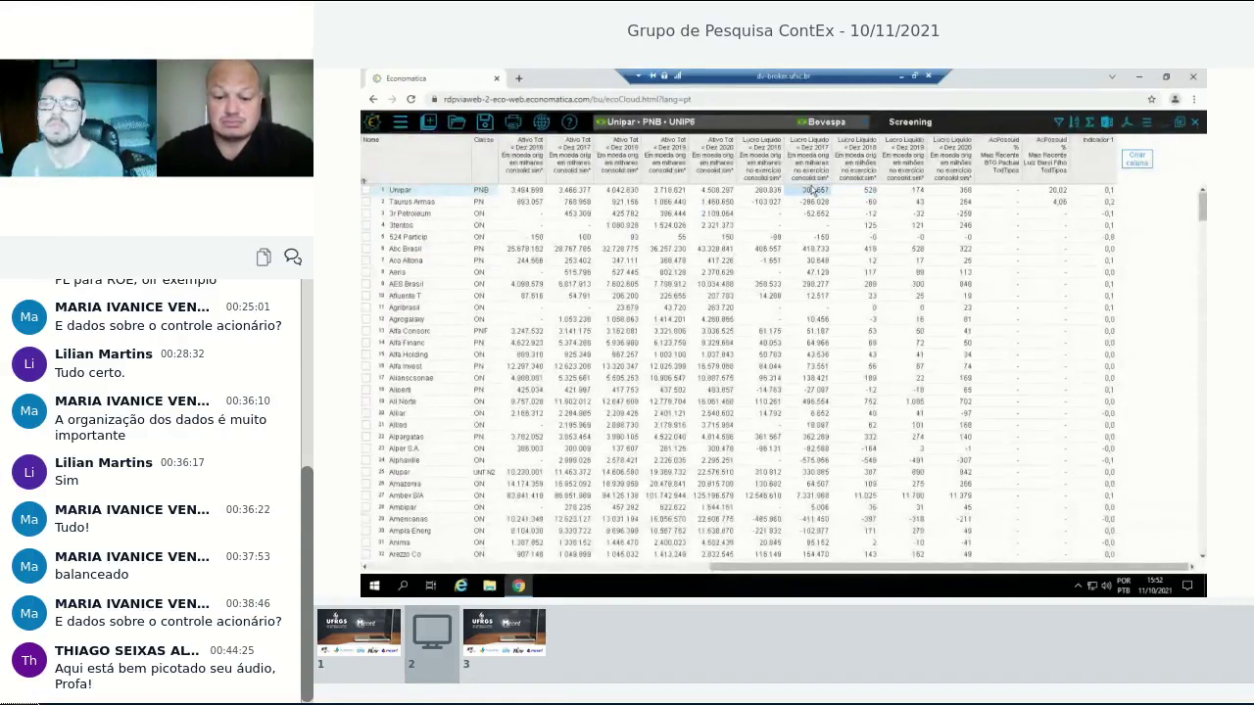
{"action": "left_click", "coordinate": [1097, 201]}
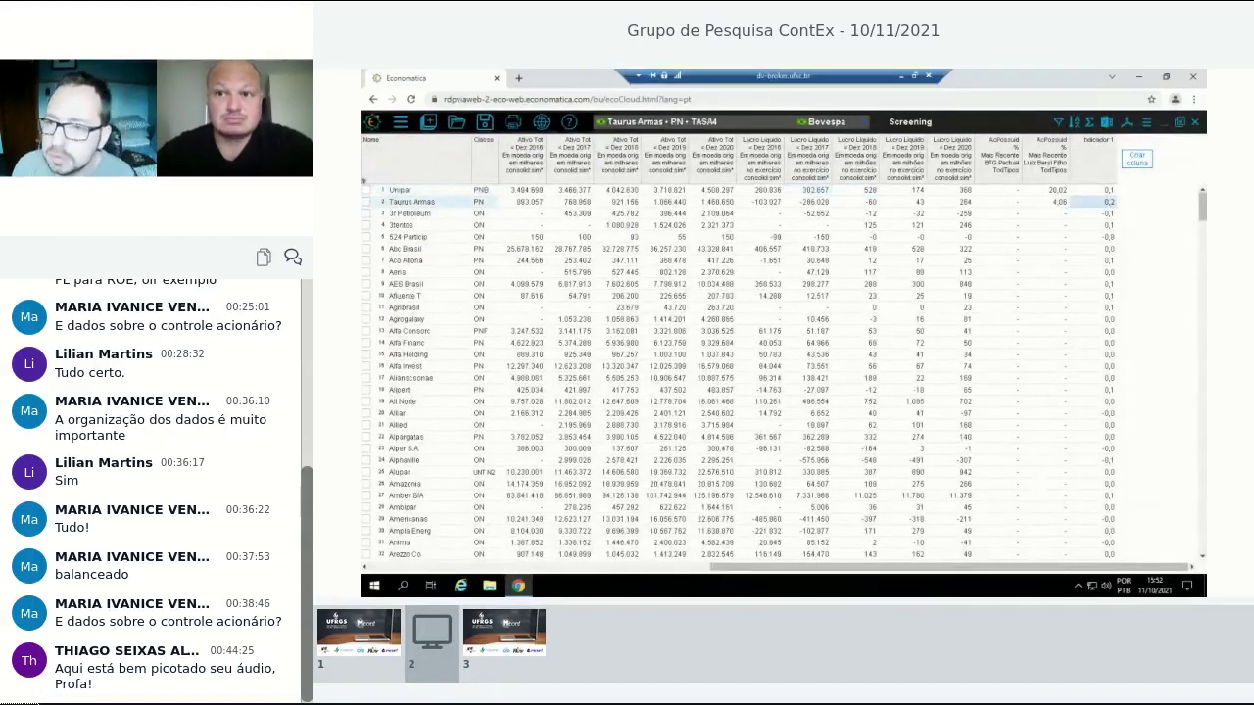
{"action": "mouse_move", "coordinate": [1014, 570]}
{"action": "left_mouse_down"}
{"action": "mouse_move", "coordinate": [782, 536]}
{"action": "mouse_move", "coordinate": [893, 519]}
{"action": "mouse_move", "coordinate": [1009, 422]}
{"action": "left_mouse_up"}
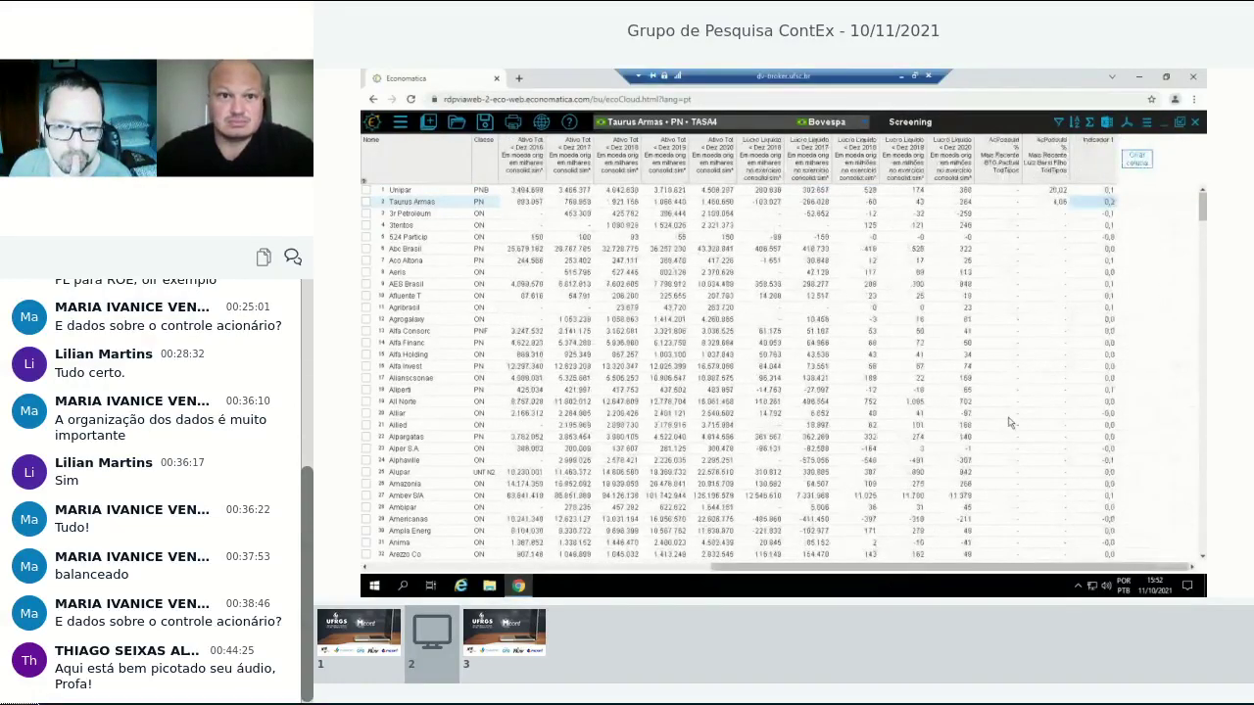
{"action": "key", "text": "alt+Tab"}
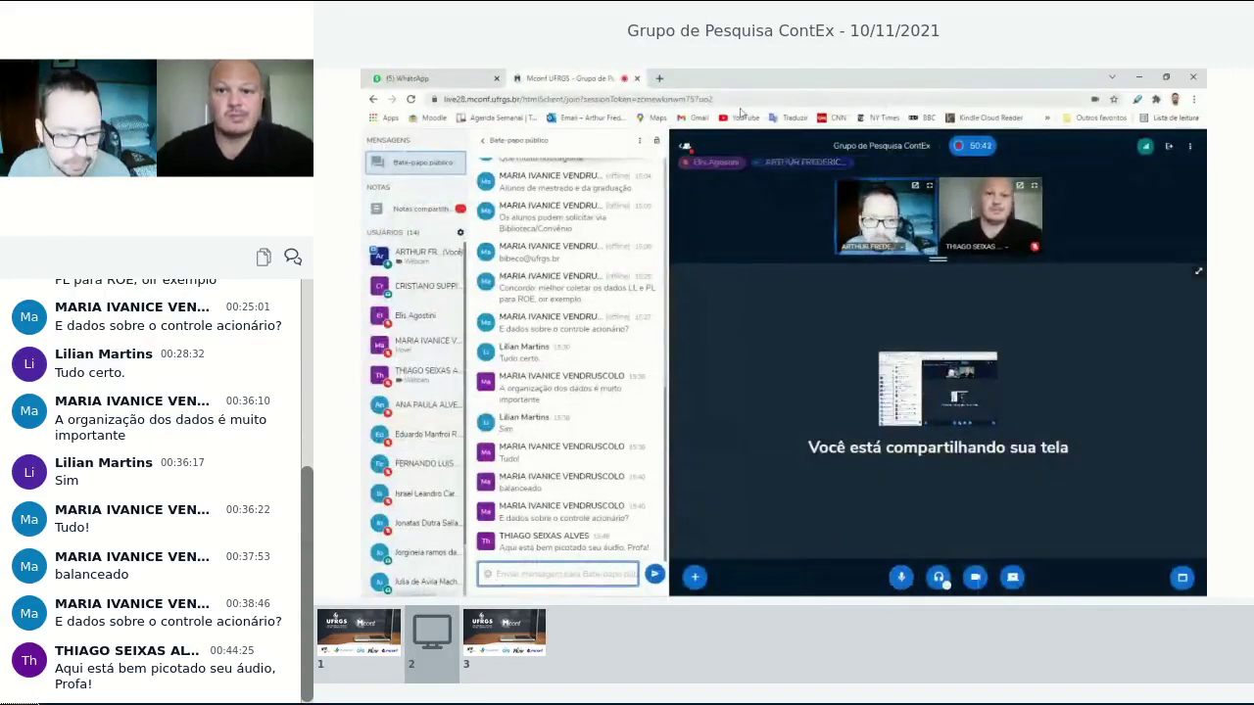
{"action": "key", "text": "alt+Tab"}
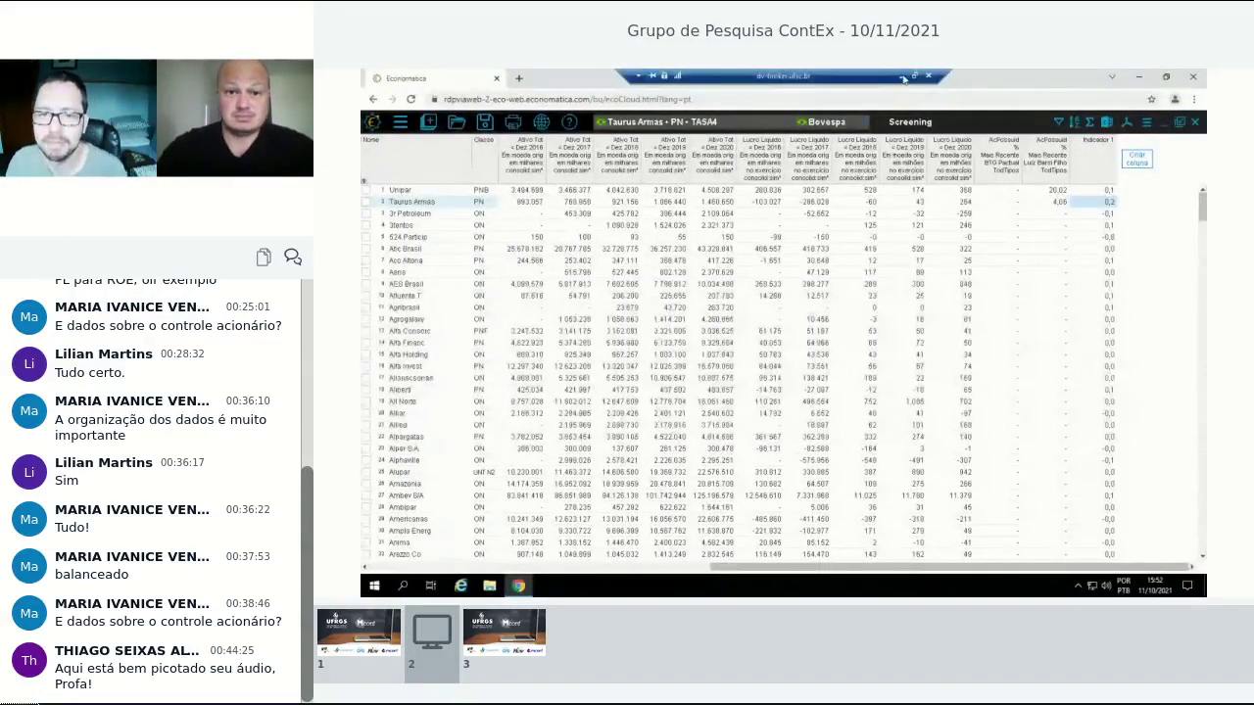
Minimise the remote desktop session to return to the Mconf browser tab.
{"action": "left_click", "coordinate": [902, 76]}
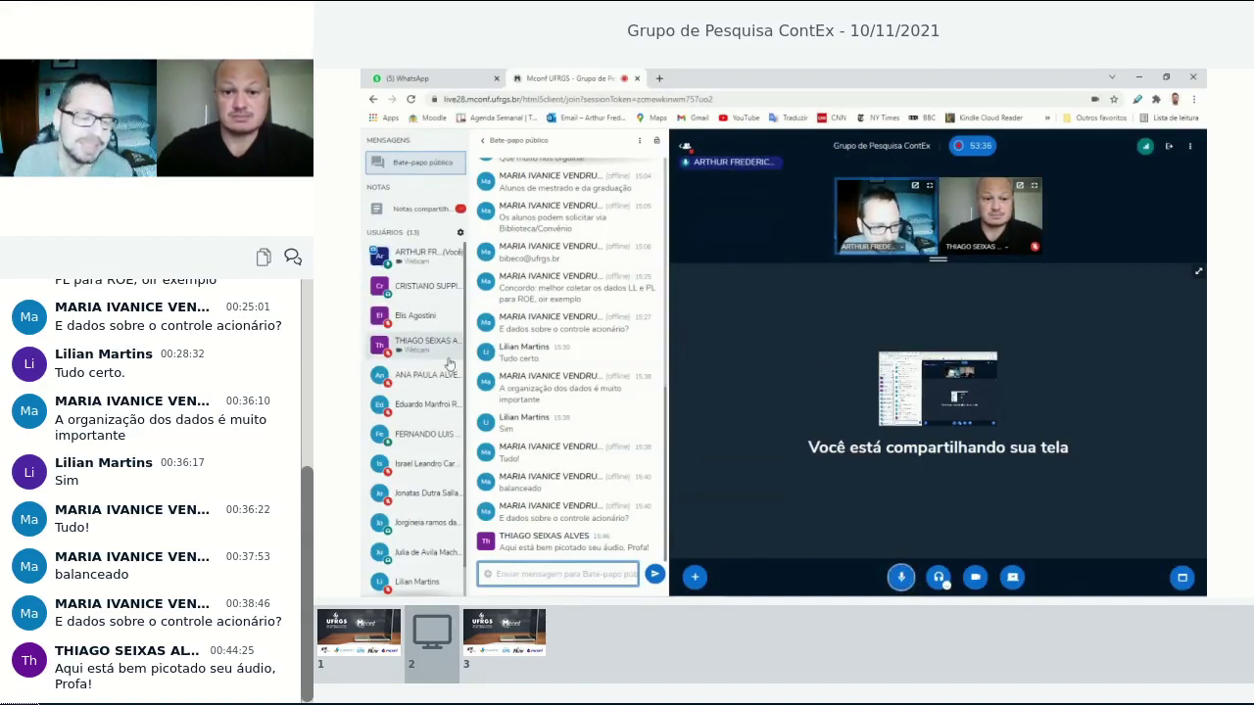
{"action": "scroll", "coordinate": [468, 285], "scroll_direction": "down", "scroll_amount": 1}
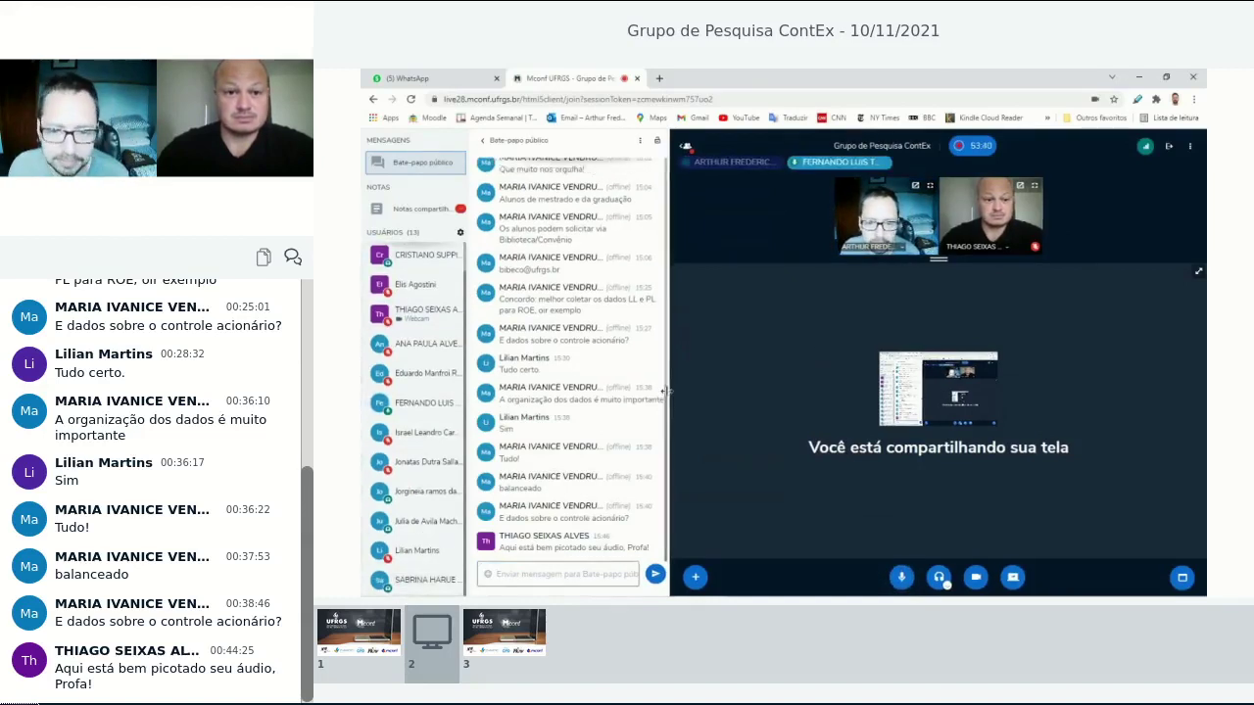